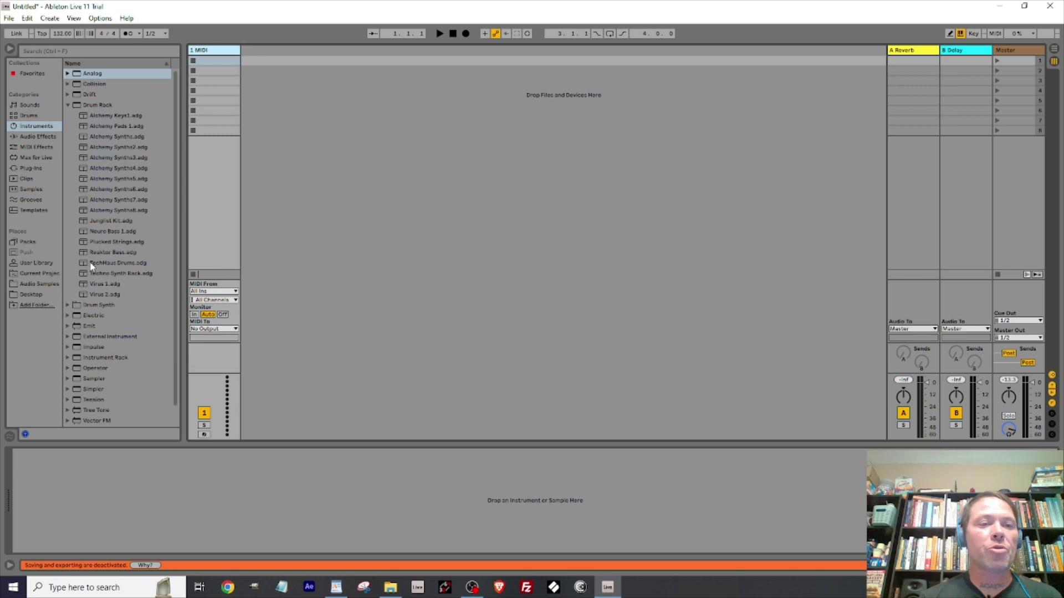
Load the TechHaus Drums rack onto the MIDI track and create an empty clip in its first slot.
{"action": "left_click_drag", "start_coordinate": [93, 263], "coordinate": [209, 102]}
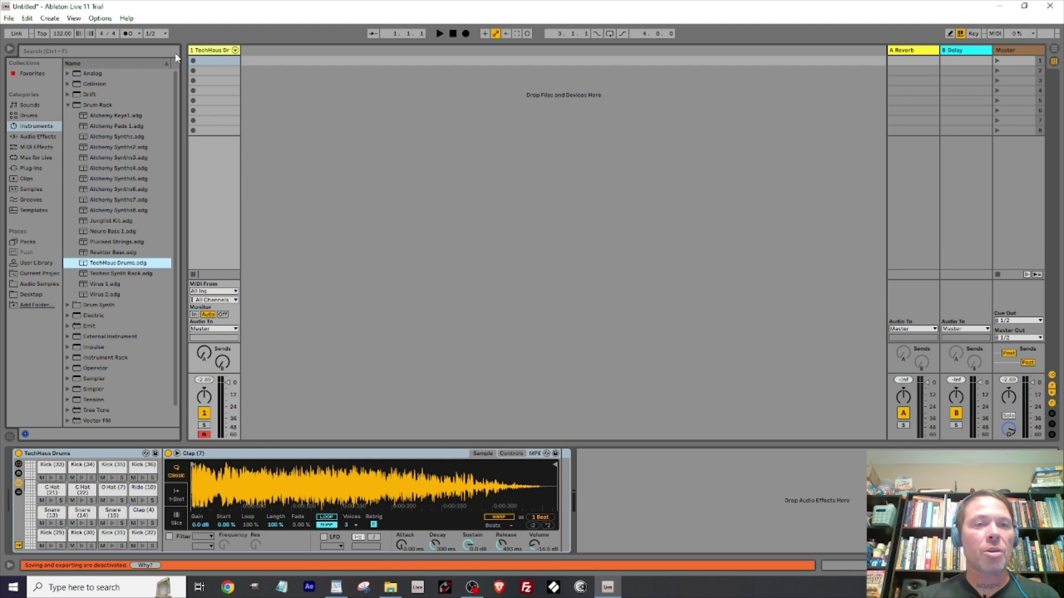
{"action": "double_click", "coordinate": [208, 60]}
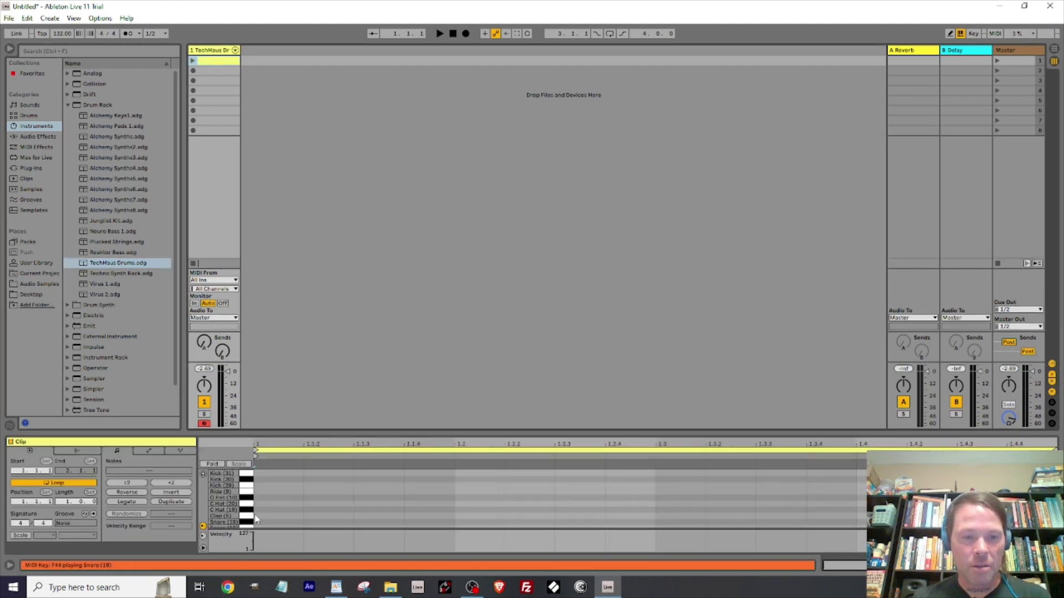
Add four ascending kick notes, Kick (29) to Kick (32), at 1.1.1, 1.1.3, 1.2.1 and 1.2.3, and play the clip.
{"action": "double_click", "coordinate": [262, 486]}
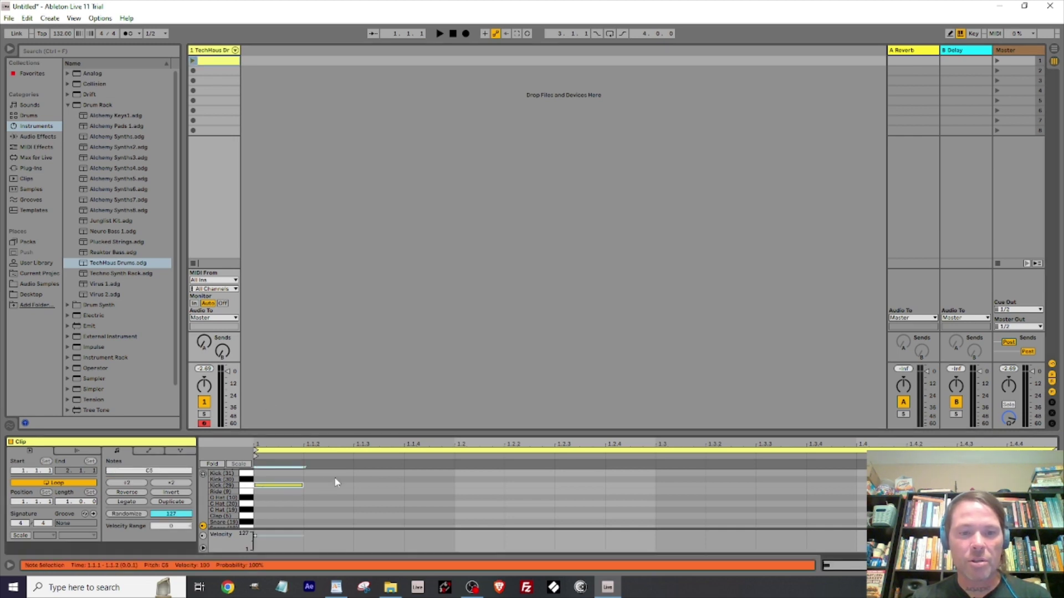
{"action": "double_click", "coordinate": [372, 479]}
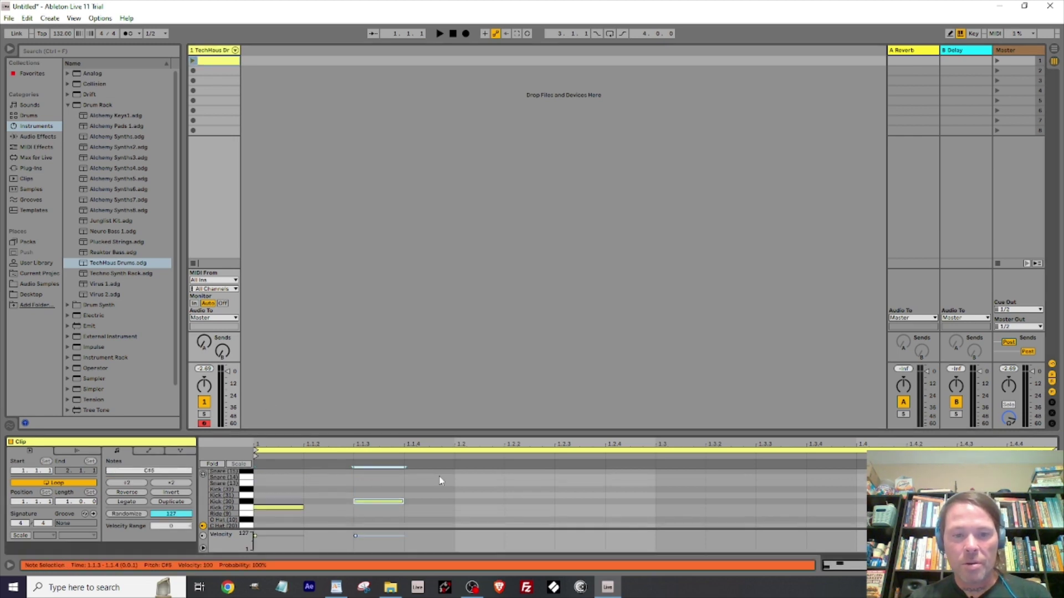
{"action": "scroll", "coordinate": [438, 474], "scroll_direction": "up", "scroll_amount": 2}
{"action": "double_click", "coordinate": [467, 494]}
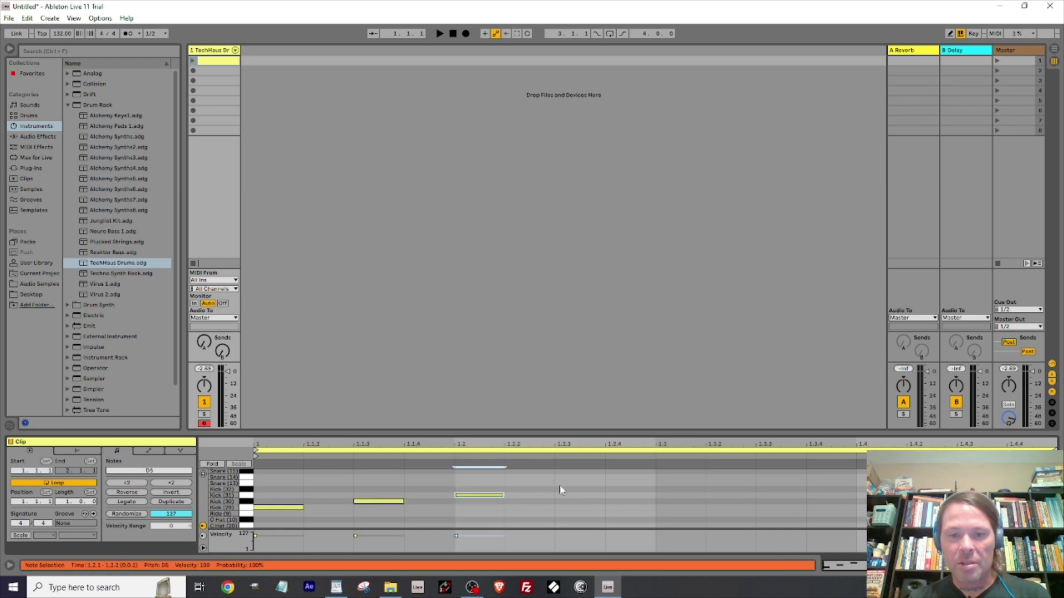
{"action": "double_click", "coordinate": [562, 490]}
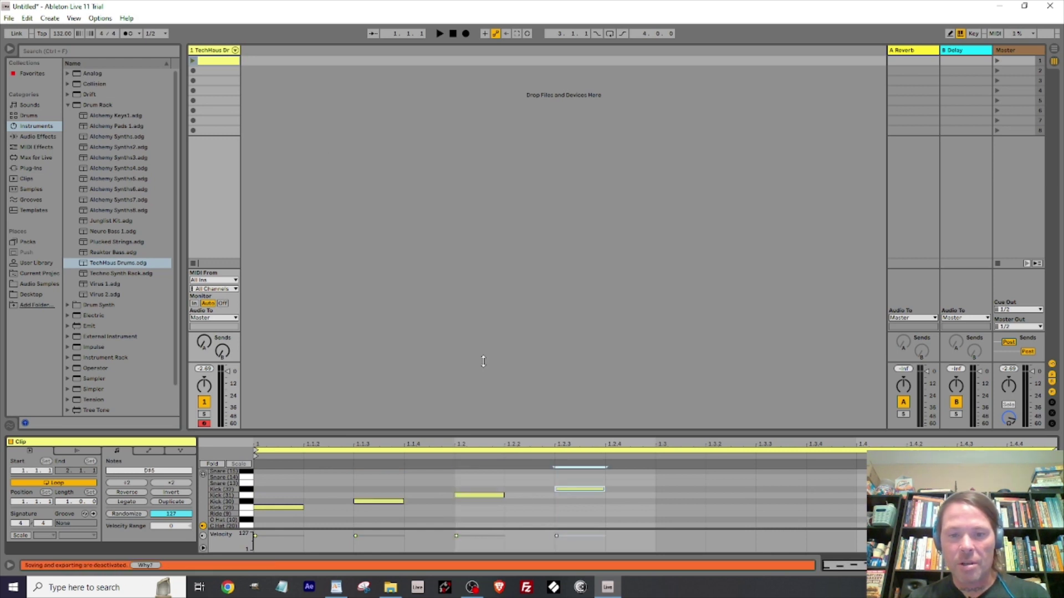
{"action": "left_click", "coordinate": [193, 61]}
{"action": "key", "text": "space"}
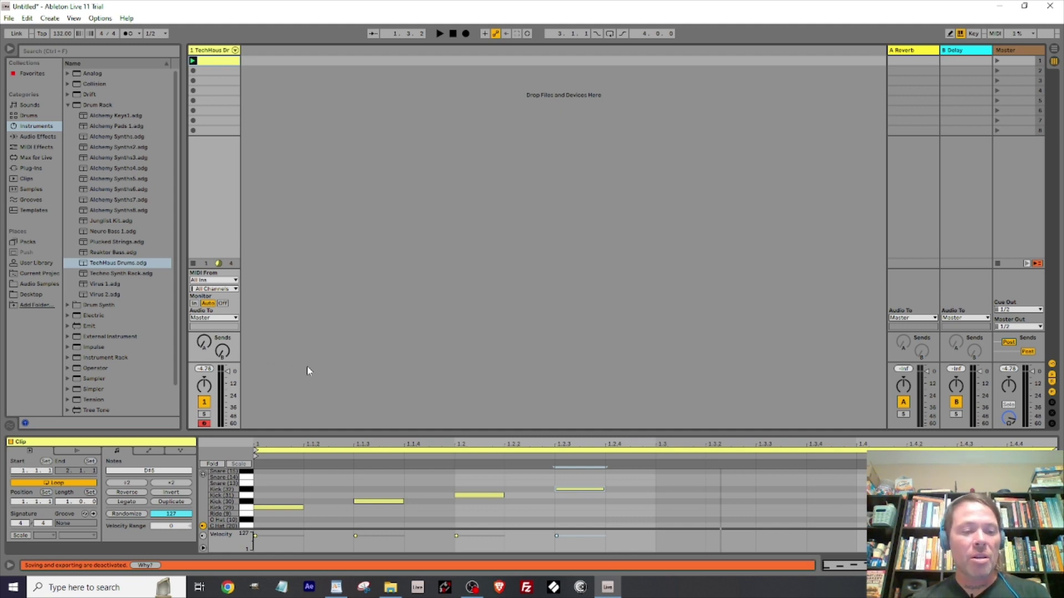
Show the drum rack's chain list, select all chains and assign them to choke group 1.
{"action": "key", "text": "shift+Tab"}
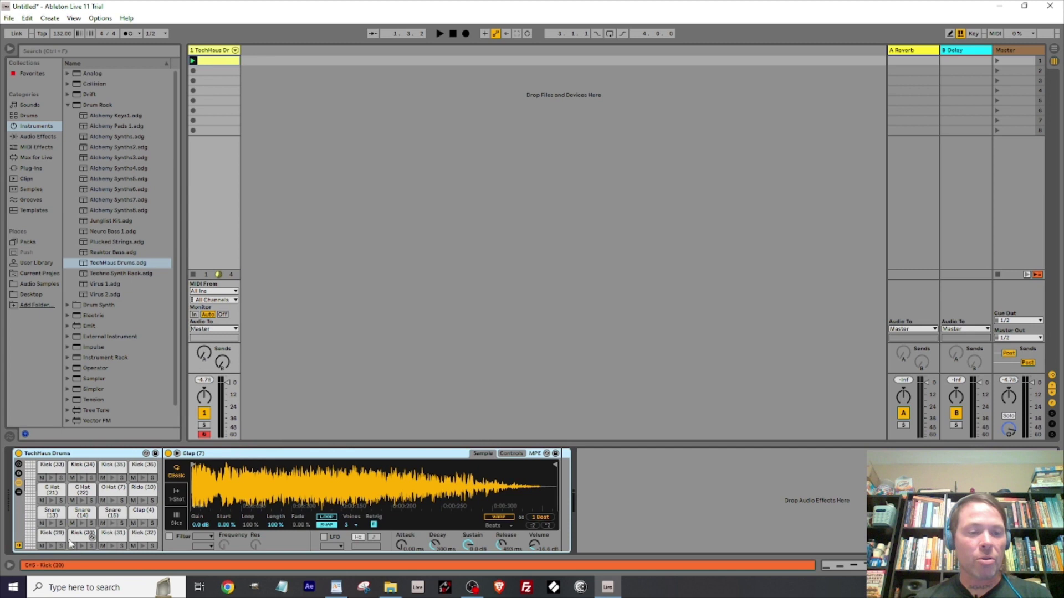
{"action": "left_click", "coordinate": [18, 493]}
{"action": "left_click", "coordinate": [18, 521]}
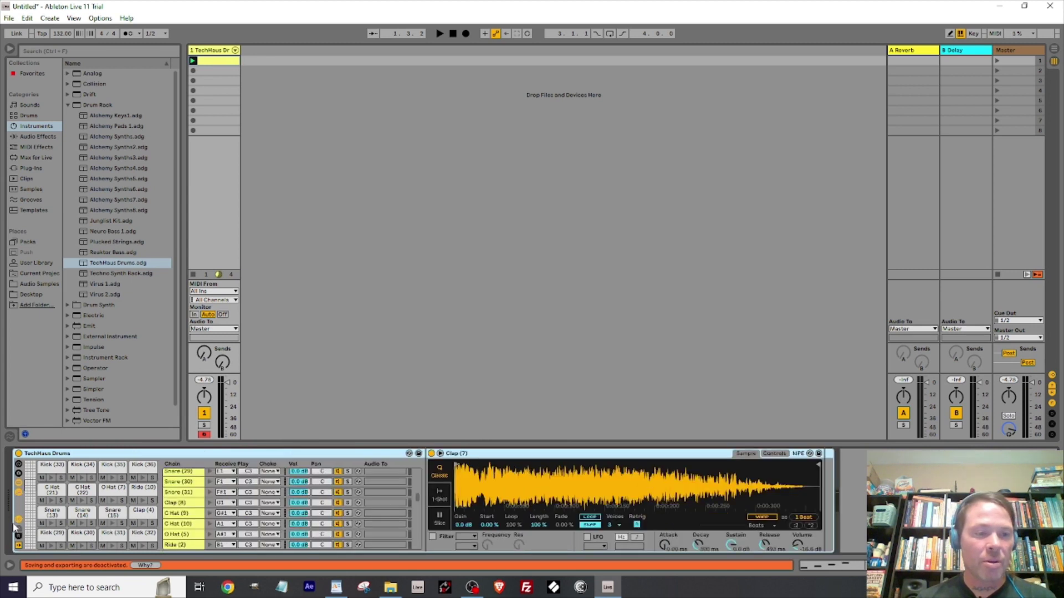
{"action": "left_click", "coordinate": [186, 474]}
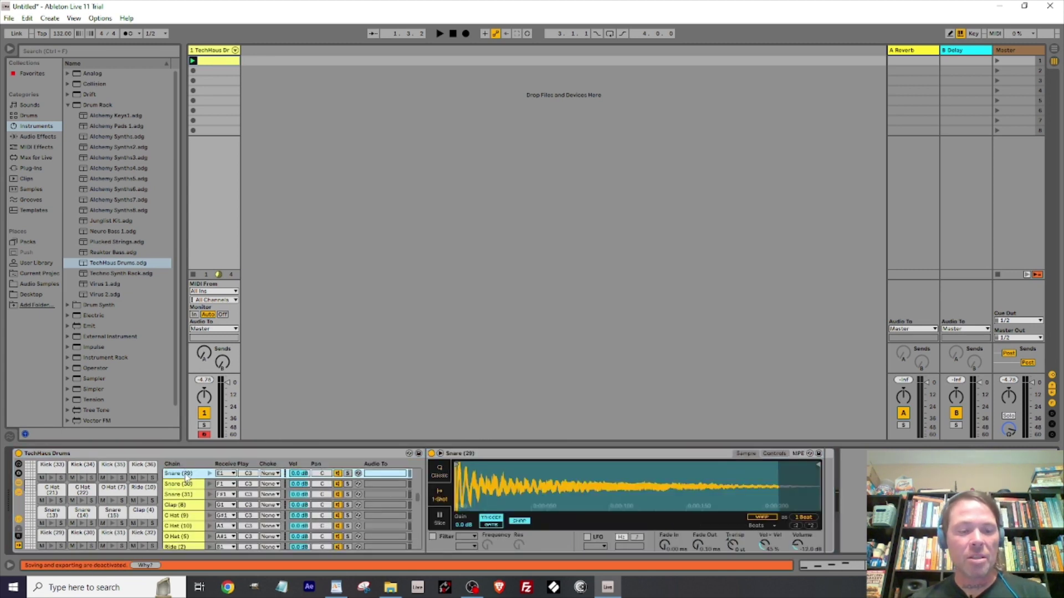
{"action": "key", "text": "ctrl+a"}
{"action": "left_click", "coordinate": [270, 474]}
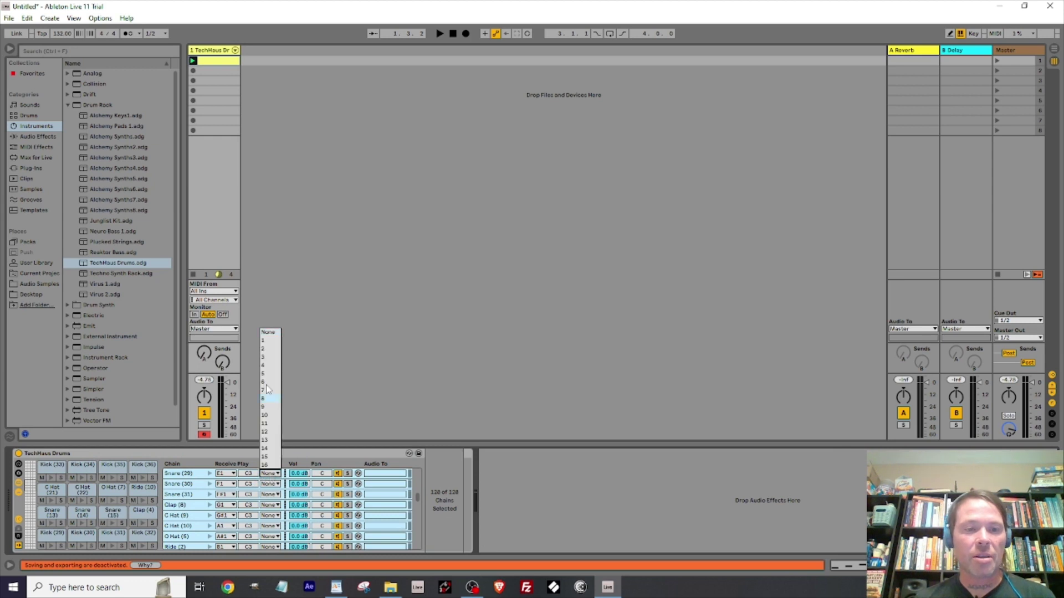
{"action": "left_click", "coordinate": [265, 340]}
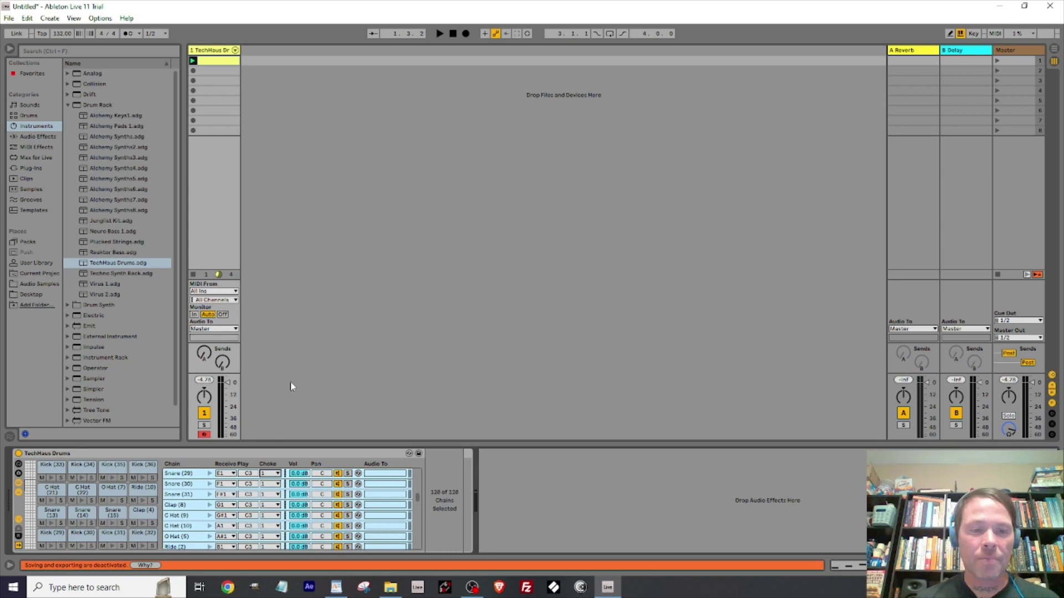
Open the clip in an enlarged note editor and set its loop length to 8 bars.
{"action": "left_click", "coordinate": [211, 62]}
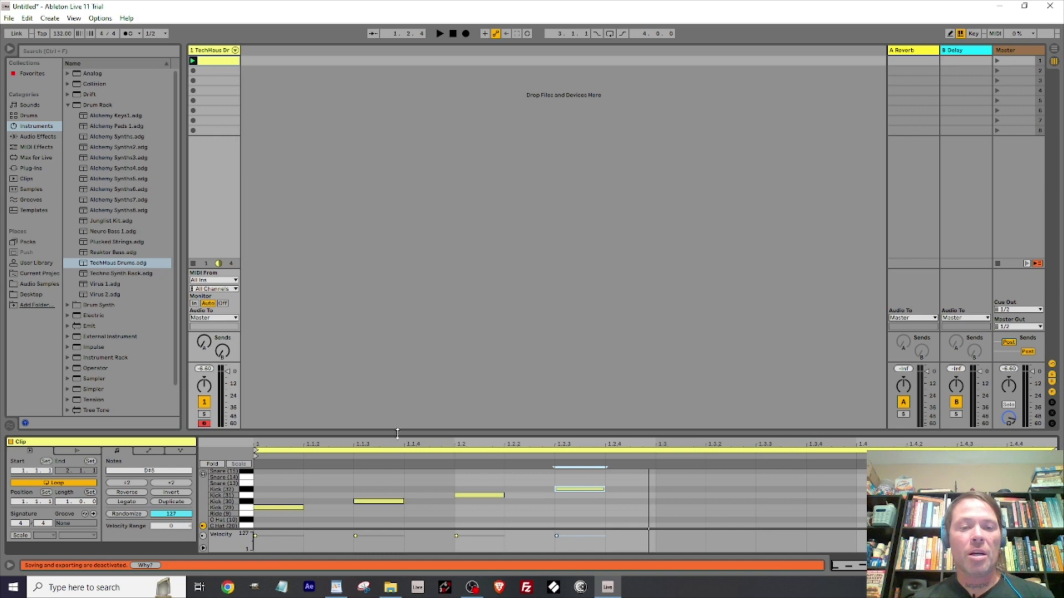
{"action": "left_click_drag", "start_coordinate": [396, 440], "coordinate": [419, 106]}
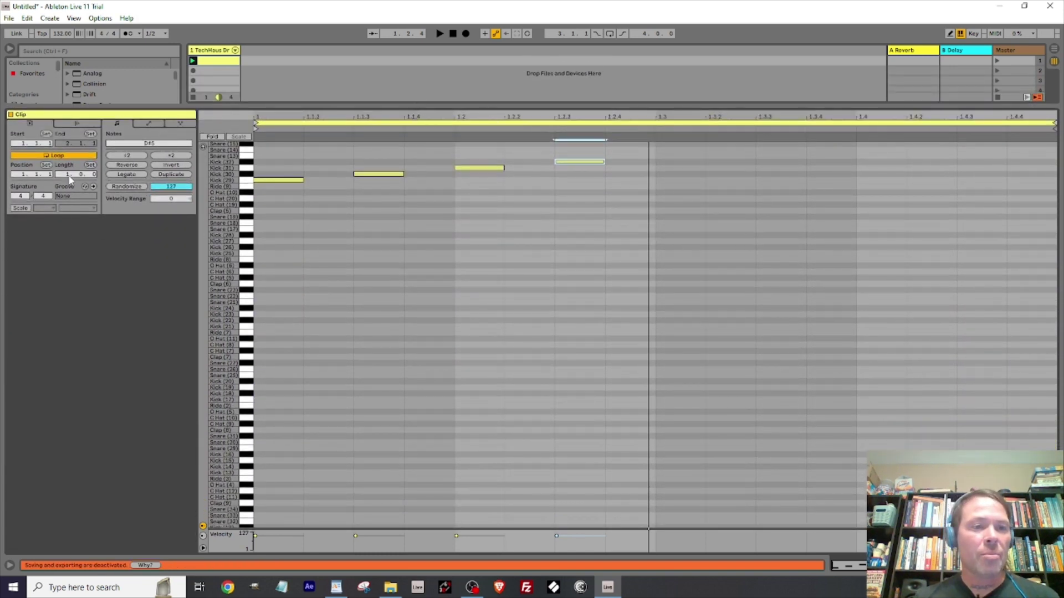
{"action": "left_click", "coordinate": [62, 178]}
{"action": "type", "text": "7"}
{"action": "key", "text": "Return"}
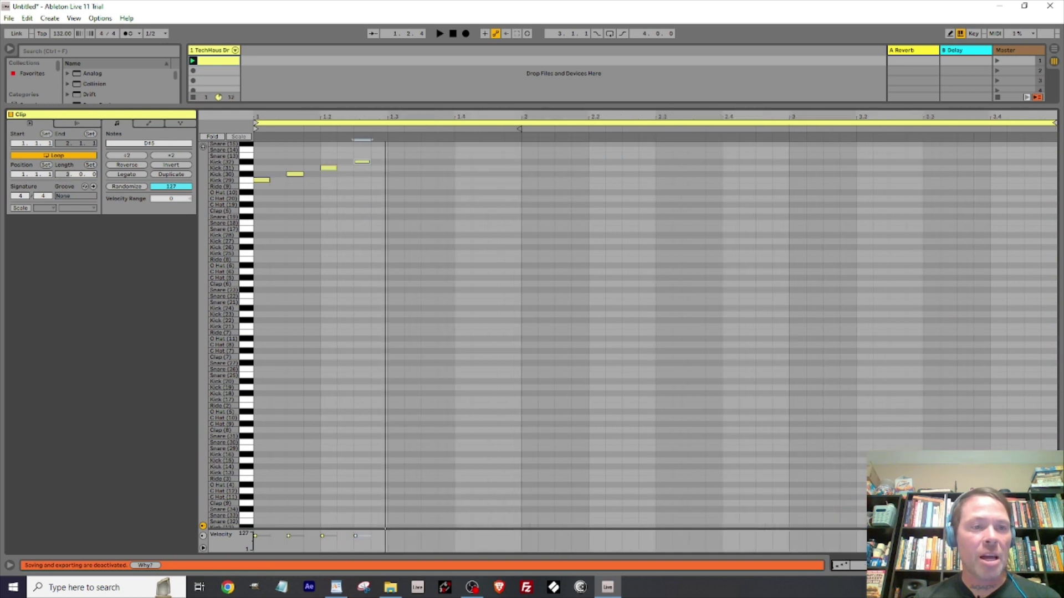
{"action": "key", "text": "Up"}
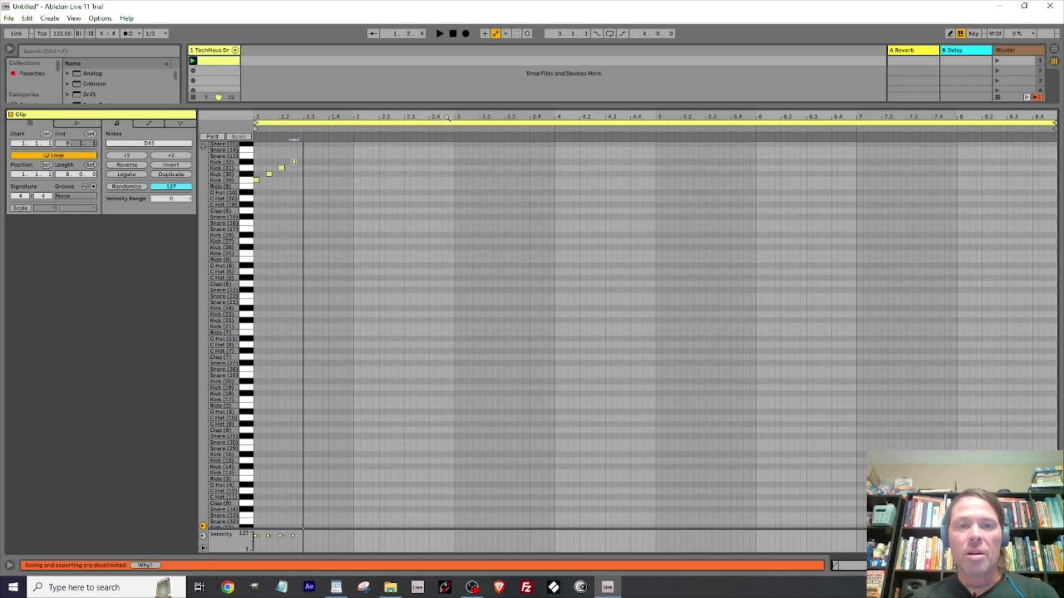
Duplicate the four kick notes directly after themselves and transpose the copies up four semitones to E5–G5.
{"action": "left_click", "coordinate": [267, 181]}
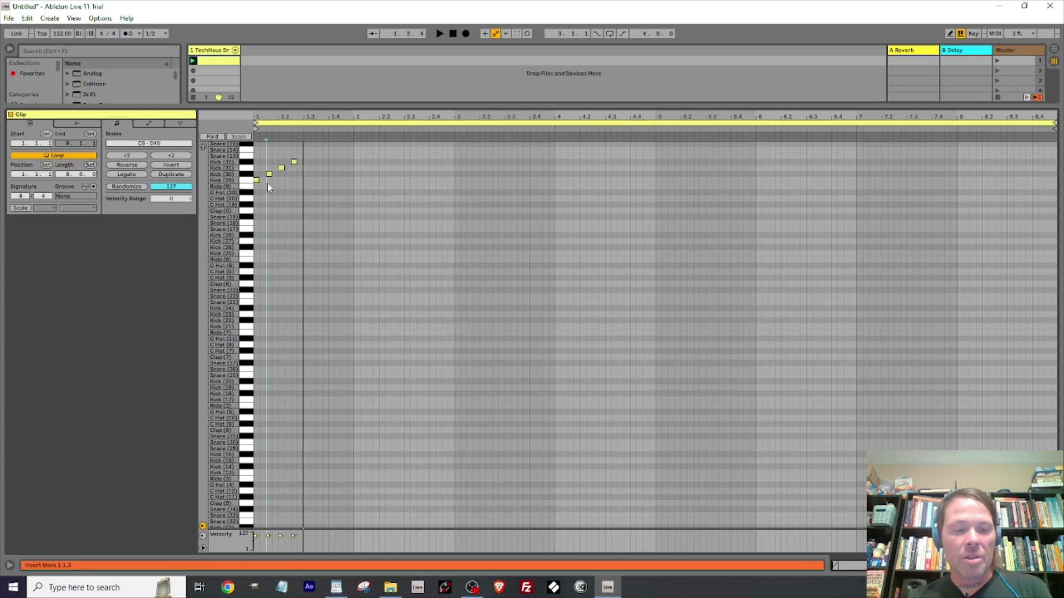
{"action": "key", "text": "ctrl+a"}
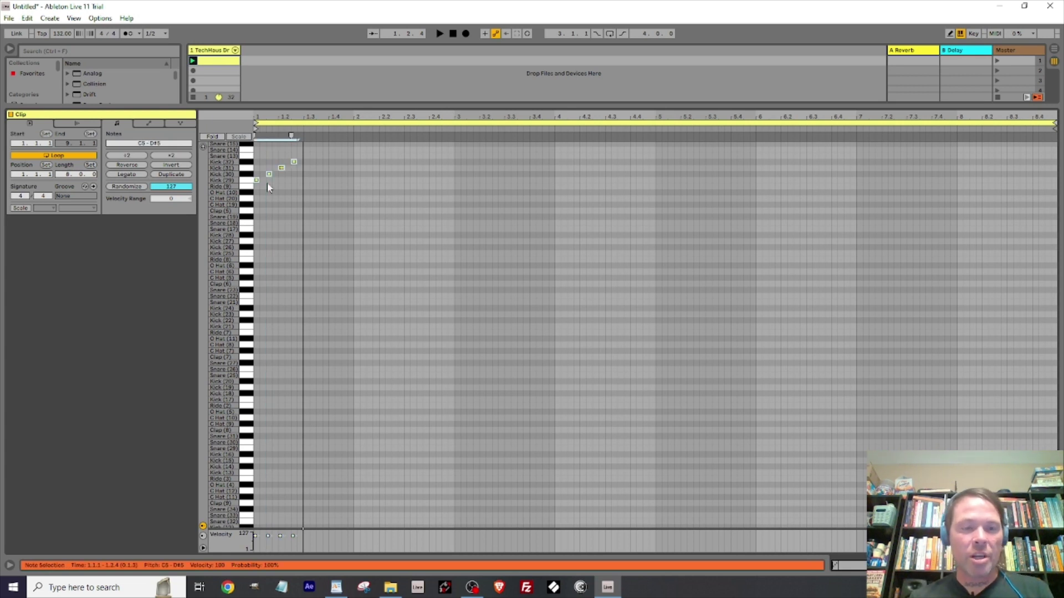
{"action": "key", "text": "ctrl+d"}
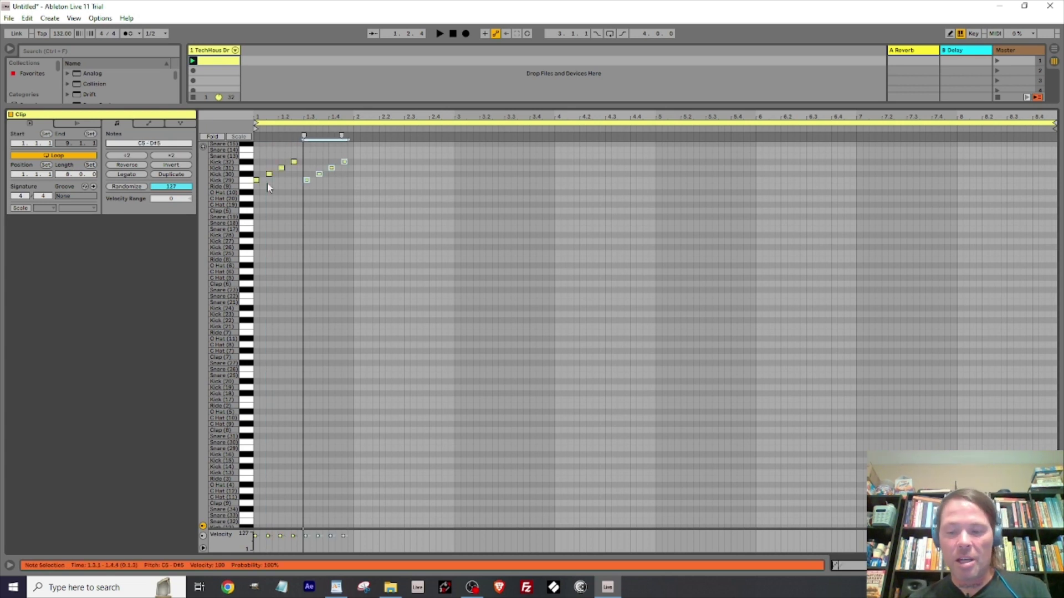
{"action": "key", "text": "Up"}
{"action": "key", "text": "Up"}
{"action": "key", "text": "Up"}
{"action": "key", "text": "Up"}
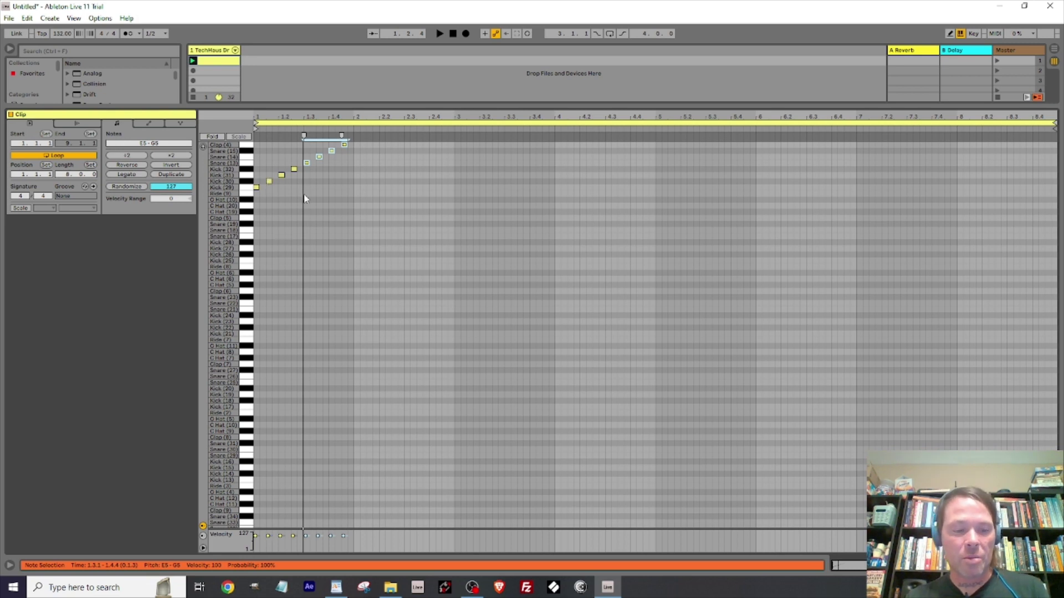
Duplicate all eight notes and transpose the copies up eight semitones to G#5–D#6.
{"action": "key", "text": "ctrl+a"}
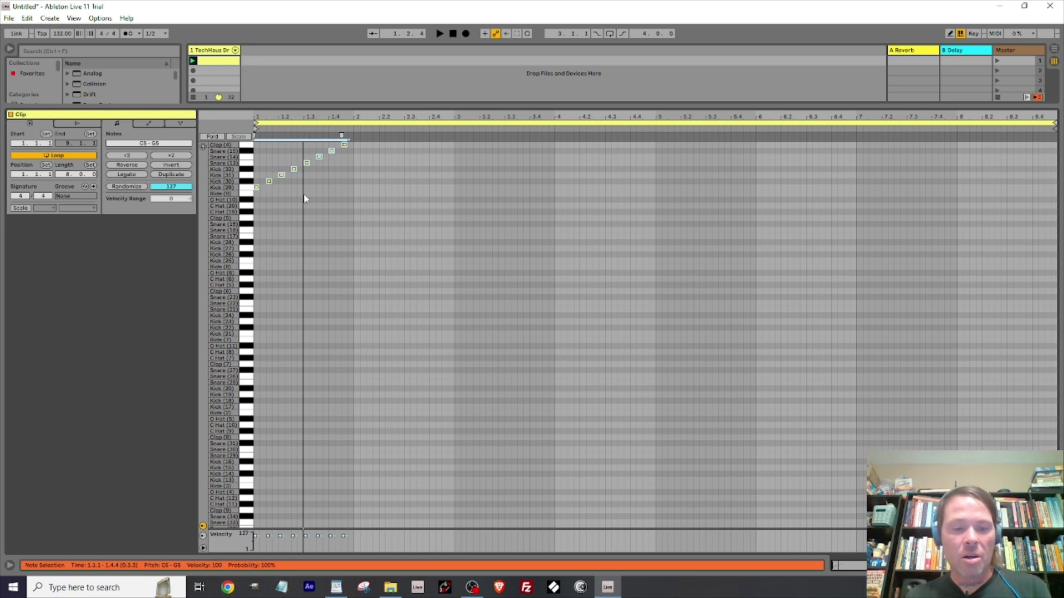
{"action": "key", "text": "ctrl+d"}
{"action": "key", "text": "Up"}
{"action": "key", "text": "Up"}
{"action": "key", "text": "Up"}
{"action": "key", "text": "Up"}
{"action": "key", "text": "Up"}
{"action": "key", "text": "Up"}
{"action": "key", "text": "Up"}
{"action": "key", "text": "Up"}
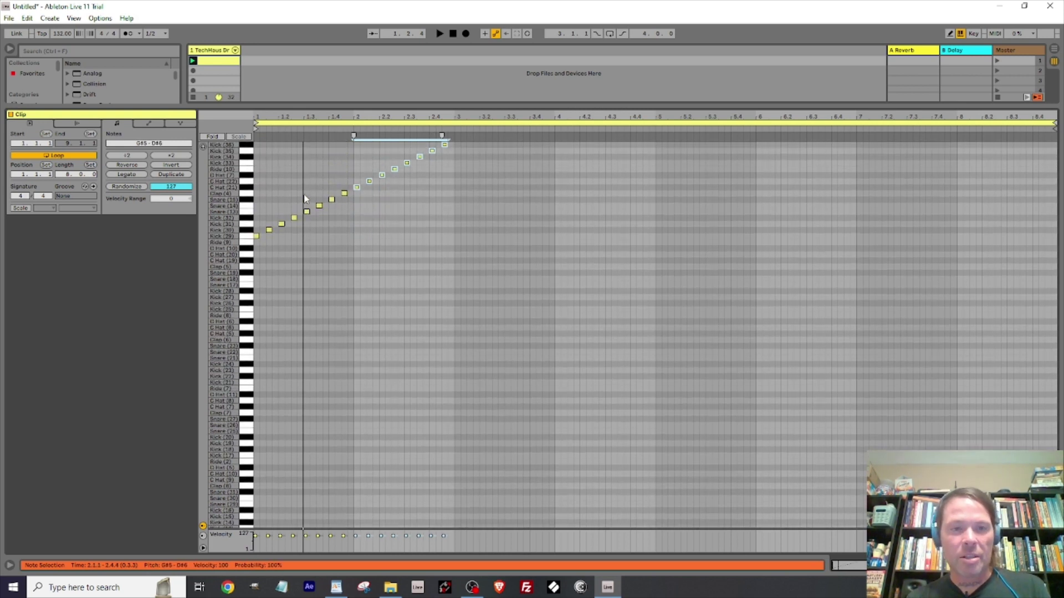
Duplicate all sixteen notes, shift the copies to start at 3.1.1 and transpose them up sixteen semitones to E6–G7.
{"action": "key", "text": "ctrl+a"}
{"action": "key", "text": "ctrl+d"}
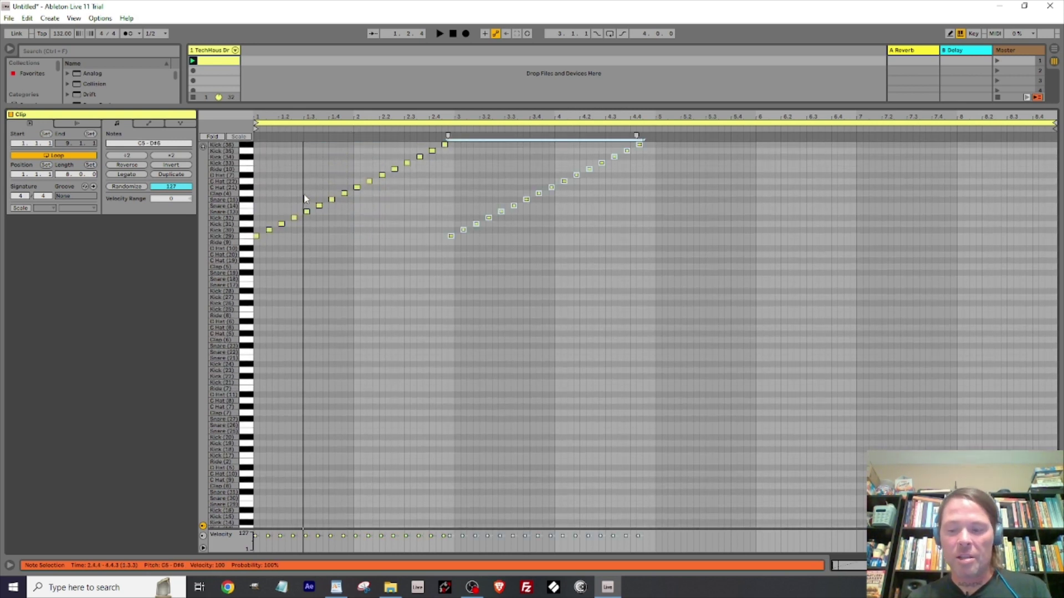
{"action": "key", "text": "Right"}
{"action": "key", "text": "Up"}
{"action": "key", "text": "Up"}
{"action": "key", "text": "Up"}
{"action": "key", "text": "Up"}
{"action": "key", "text": "Up"}
{"action": "key", "text": "Up"}
{"action": "key", "text": "Up"}
{"action": "key", "text": "Up"}
{"action": "key", "text": "Up"}
{"action": "key", "text": "Up"}
{"action": "key", "text": "Up"}
{"action": "key", "text": "Up"}
{"action": "key", "text": "Up"}
{"action": "key", "text": "Up"}
{"action": "key", "text": "Up"}
{"action": "key", "text": "Up"}
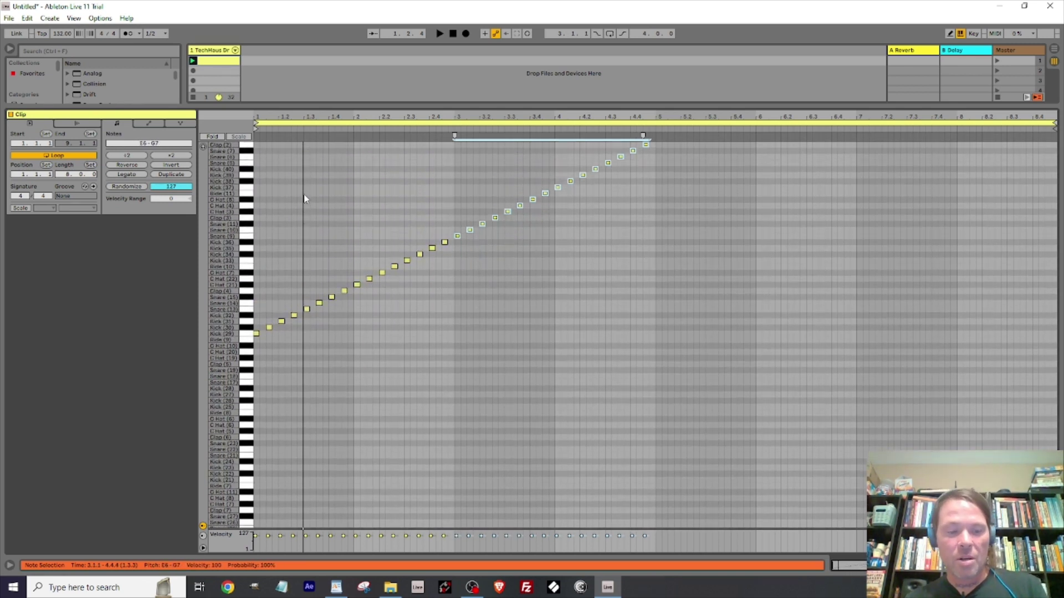
Duplicate all 32 notes, shift the copies to start at 5.1.1 and transpose them up to C6–G8.
{"action": "key", "text": "ctrl+a"}
{"action": "key", "text": "ctrl+d"}
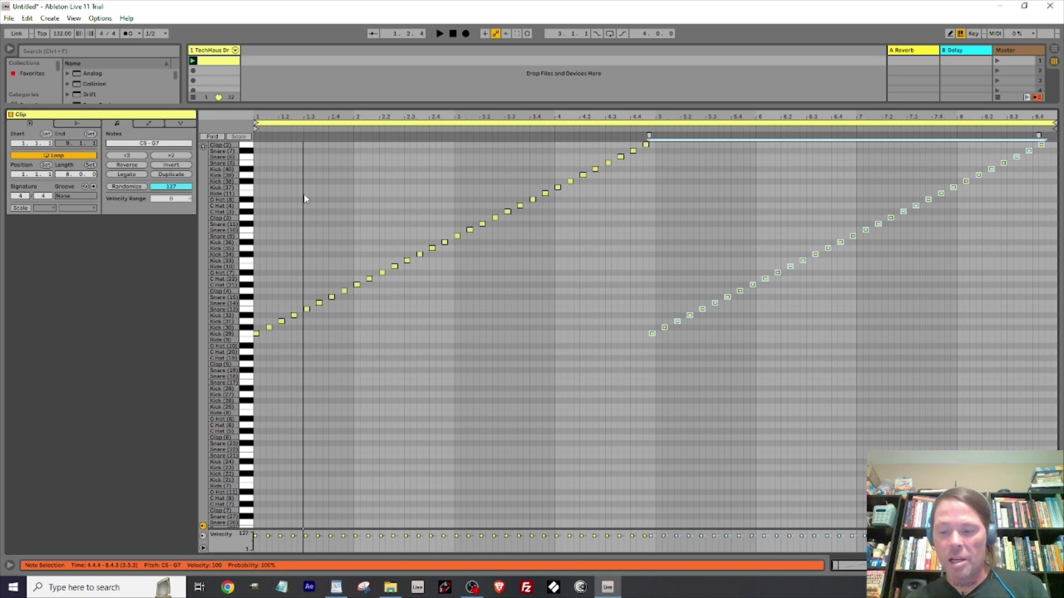
{"action": "key", "text": "Right"}
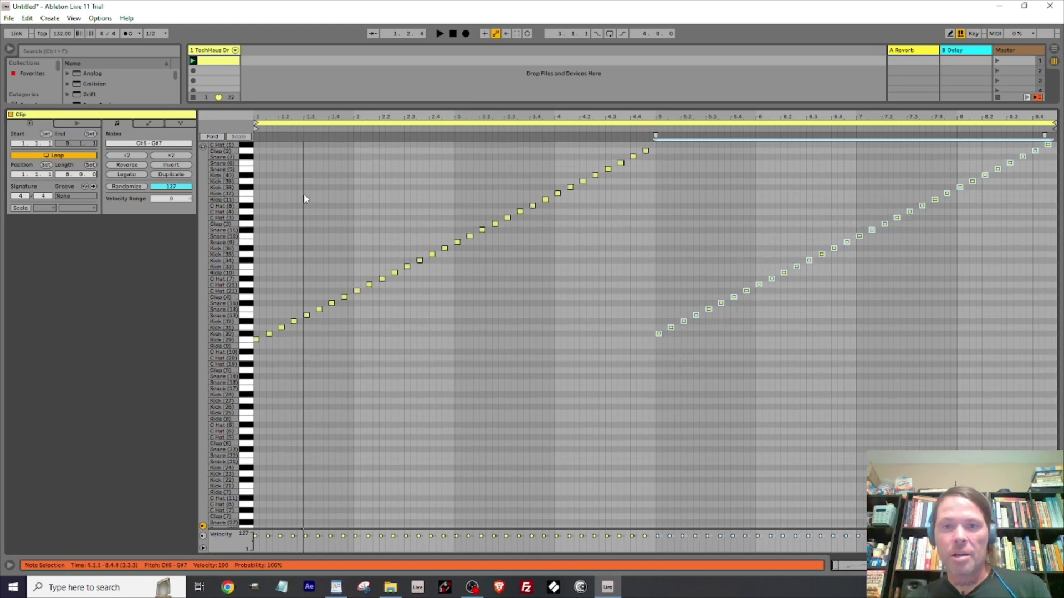
{"action": "key", "text": "shift+Up"}
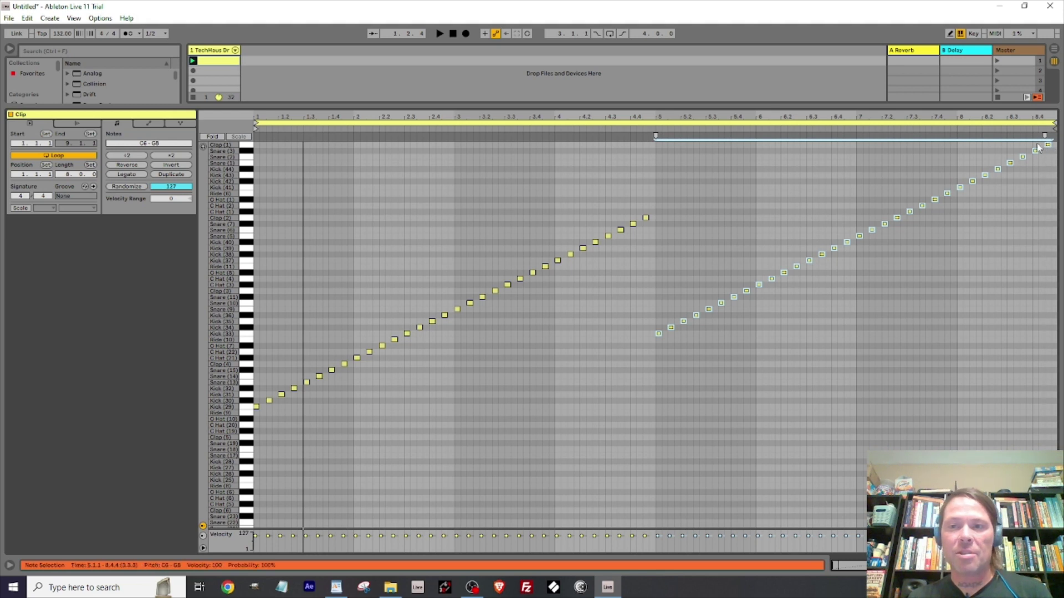
{"action": "key", "text": "ctrl+s"}
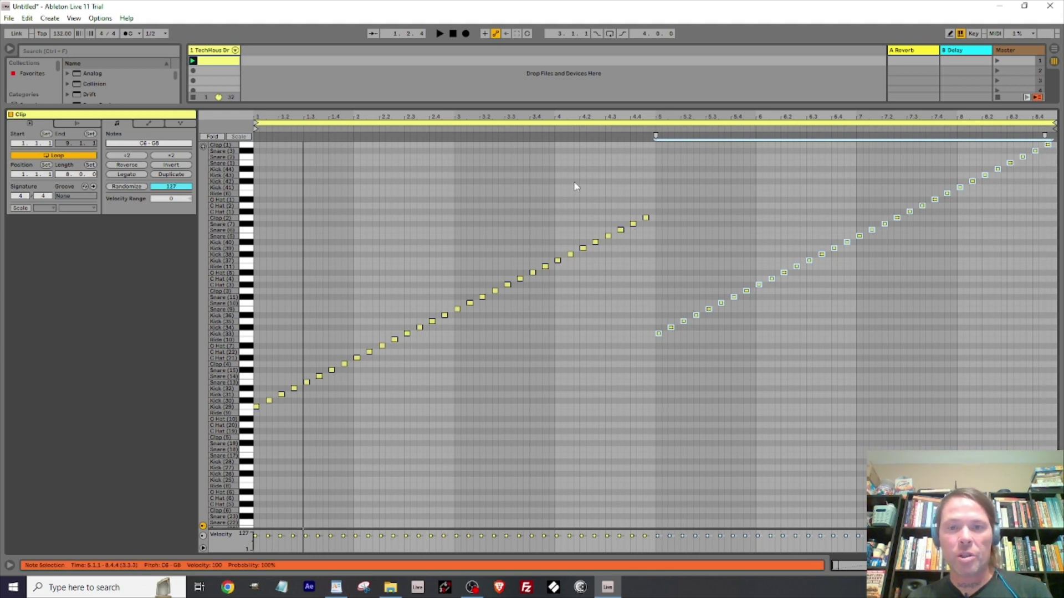
Select the notes in the first four bars and transpose them down to E3–B5 to continue into the second half.
{"action": "left_click_drag", "start_coordinate": [652, 200], "coordinate": [254, 430]}
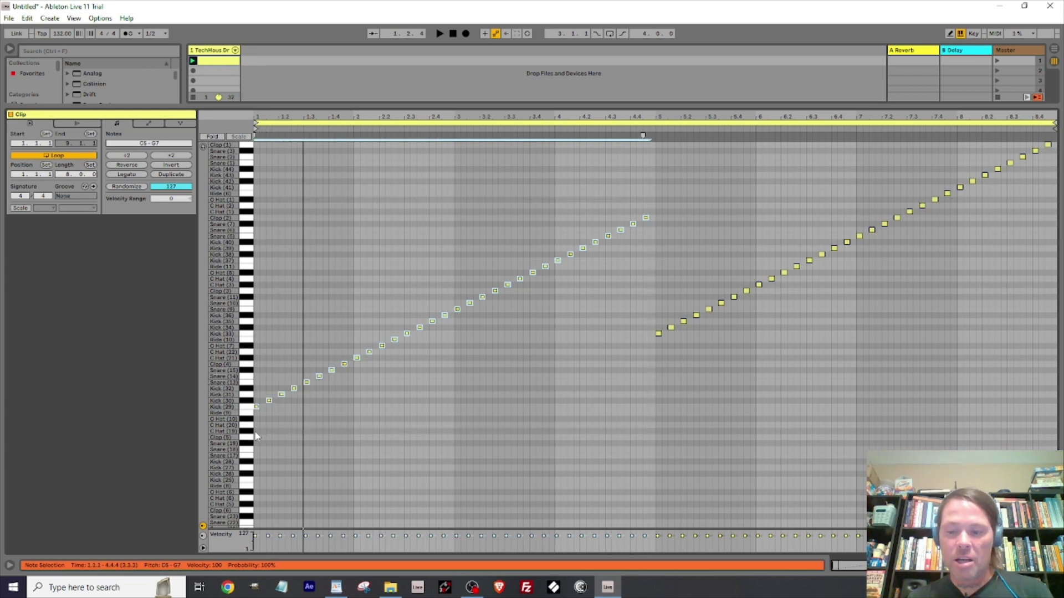
{"action": "key", "text": "Down"}
{"action": "key", "text": "Down"}
{"action": "key", "text": "Down"}
{"action": "key", "text": "Down"}
{"action": "key", "text": "Down"}
{"action": "key", "text": "Down"}
{"action": "key", "text": "Down"}
{"action": "key", "text": "Down"}
{"action": "key", "text": "Down"}
{"action": "key", "text": "Down"}
{"action": "key", "text": "Down"}
{"action": "key", "text": "Down"}
{"action": "key", "text": "Down"}
{"action": "key", "text": "Down"}
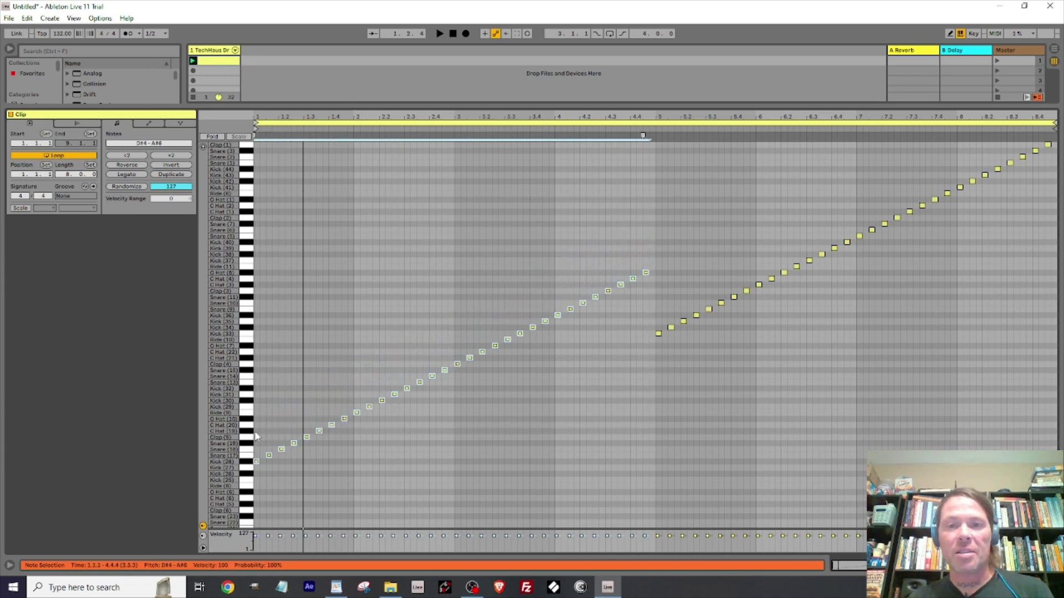
{"action": "key", "text": "Down"}
{"action": "key", "text": "Down"}
{"action": "key", "text": "Down"}
{"action": "key", "text": "Down"}
{"action": "key", "text": "Down"}
{"action": "key", "text": "Down"}
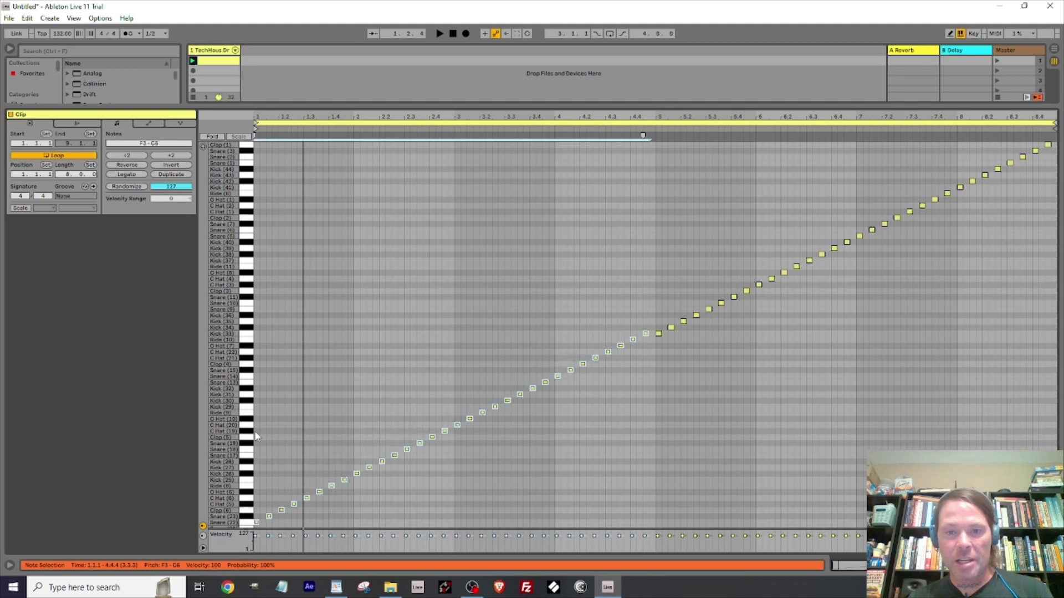
Play the clip briefly, and transpose all of its notes down to C#3–E8.
{"action": "key", "text": "space"}
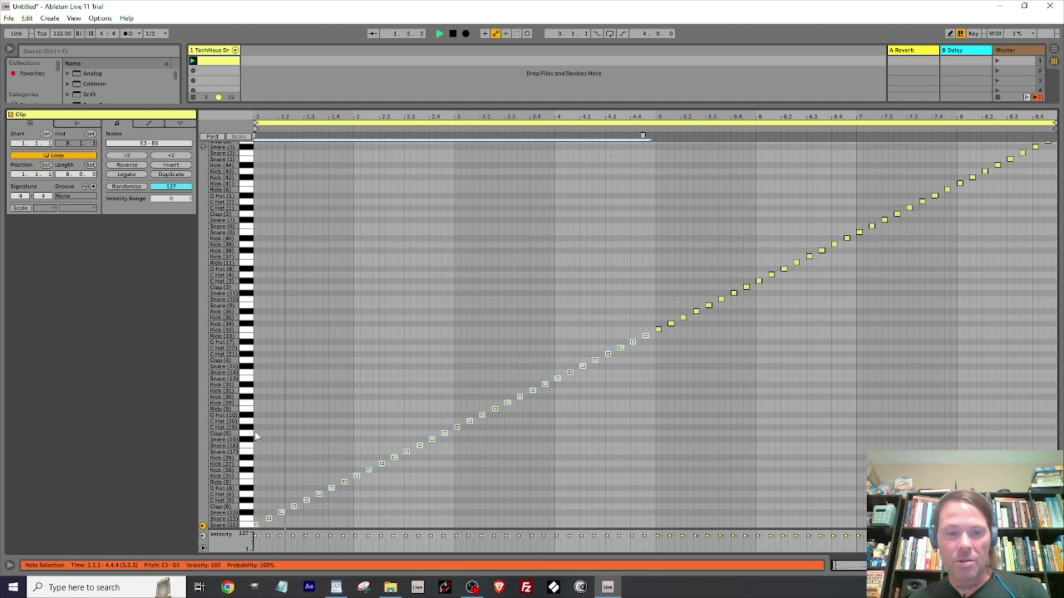
{"action": "key", "text": "space"}
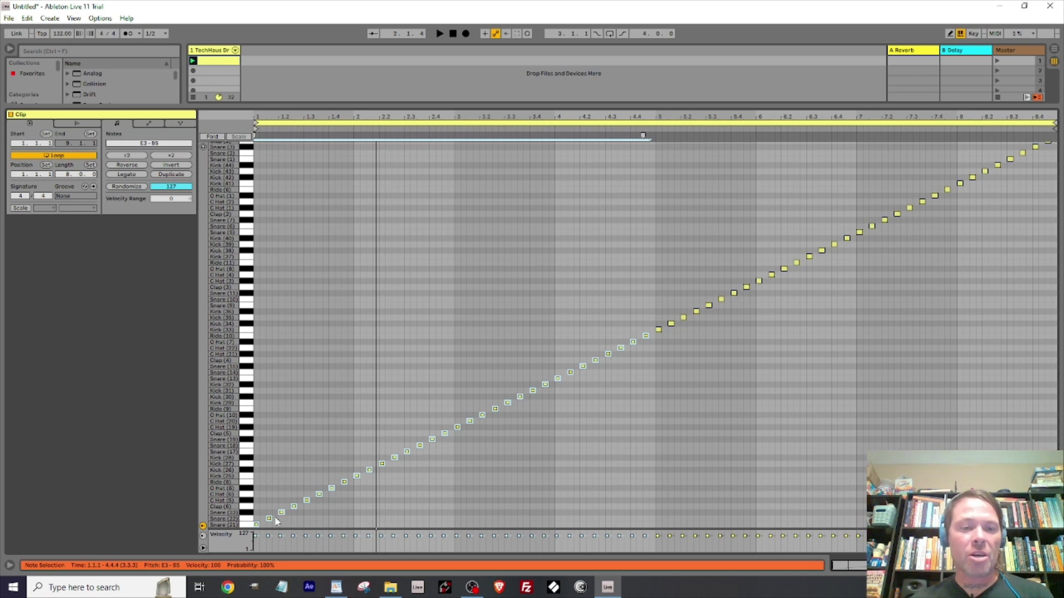
{"action": "key", "text": "ctrl+a"}
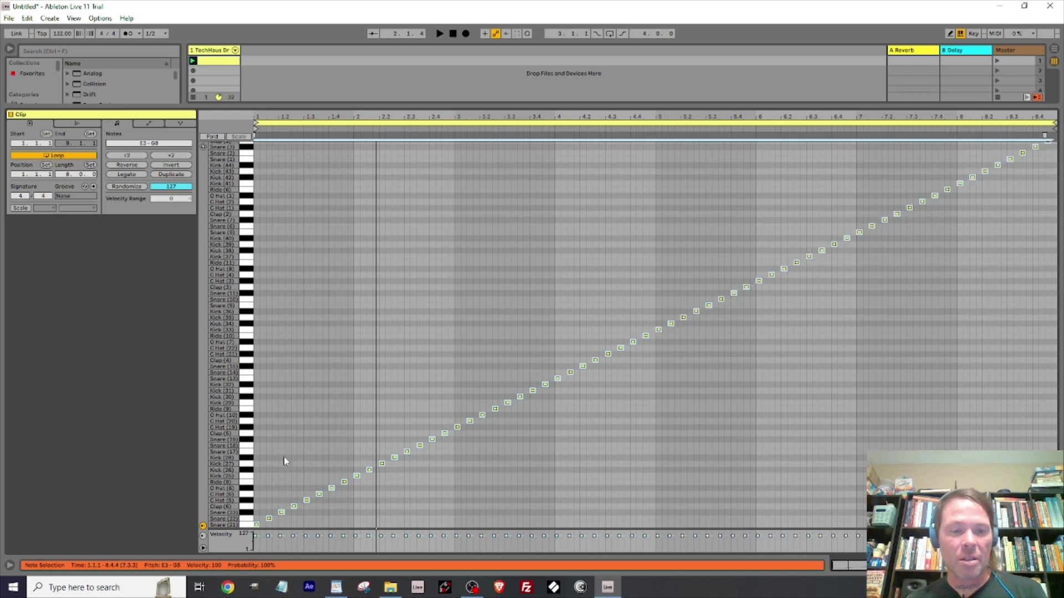
{"action": "key", "text": "Down"}
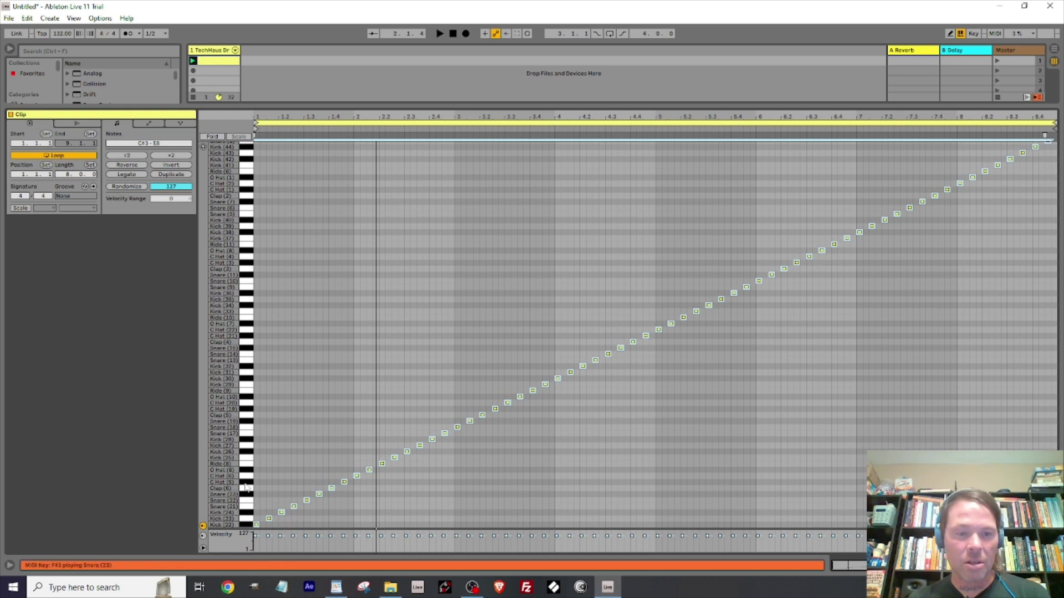
Play the clip briefly to audition its ascending notes, and try to save the set.
{"action": "key", "text": "space"}
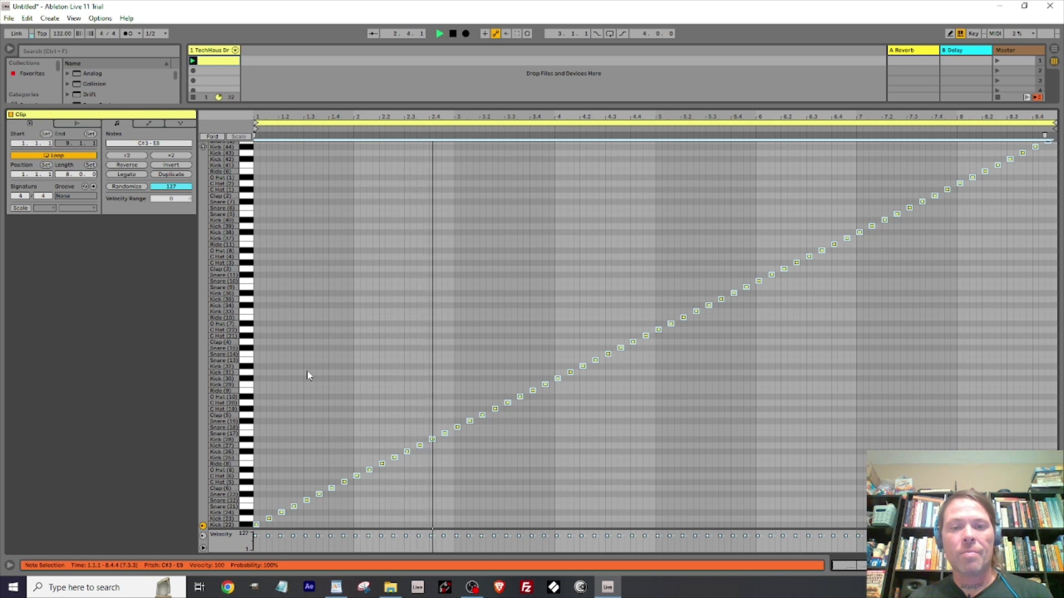
{"action": "key", "text": "space"}
{"action": "key", "text": "ctrl+s"}
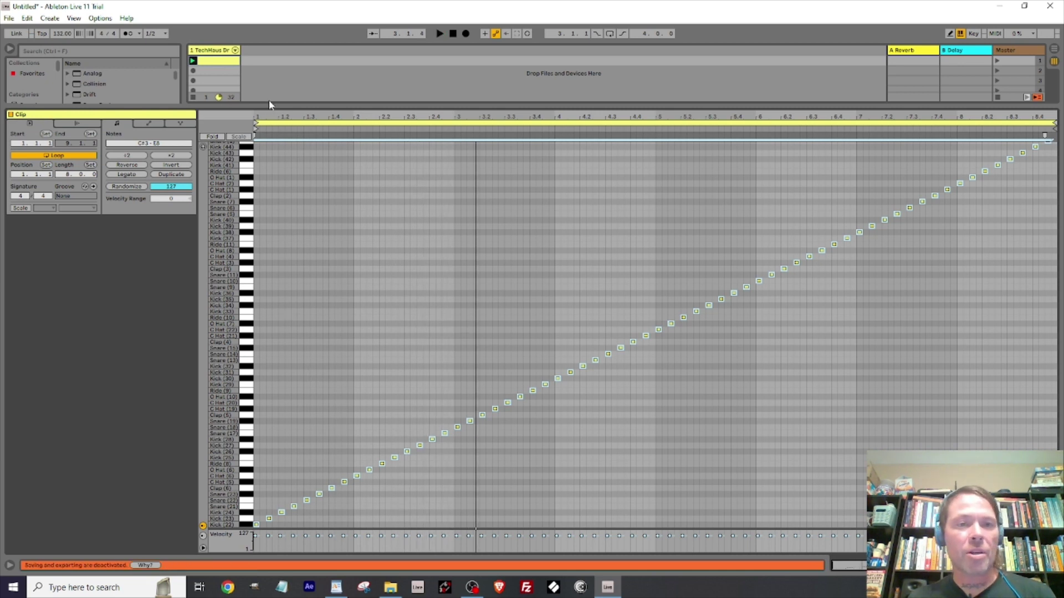
Move the clip from its Session slot to 1.1.1 on the drum track in the Arrangement, and play the arrangement.
{"action": "left_click_drag", "start_coordinate": [269, 104], "coordinate": [238, 452]}
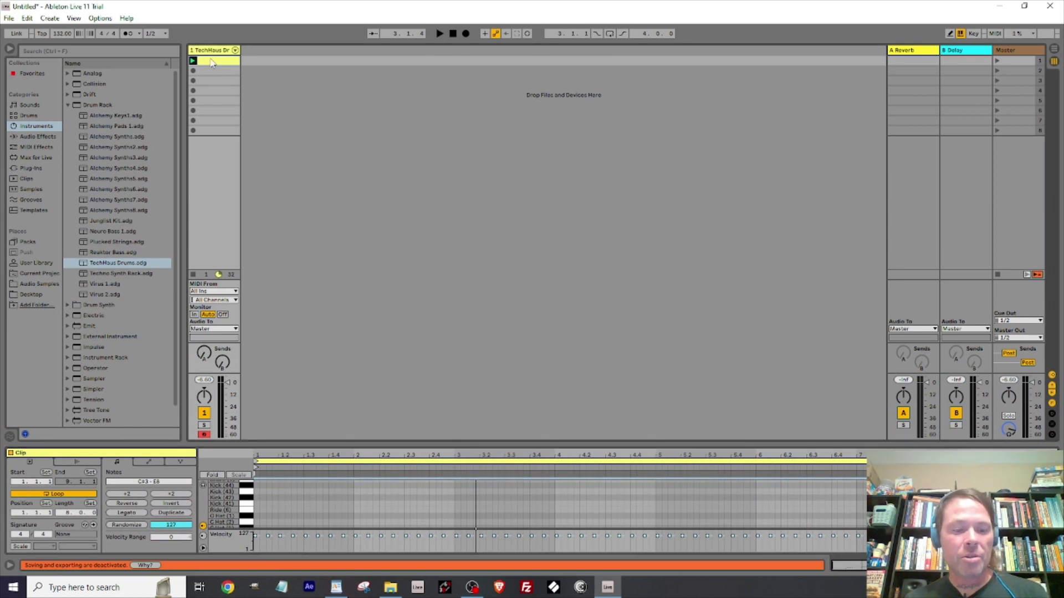
{"action": "key", "text": "Delete"}
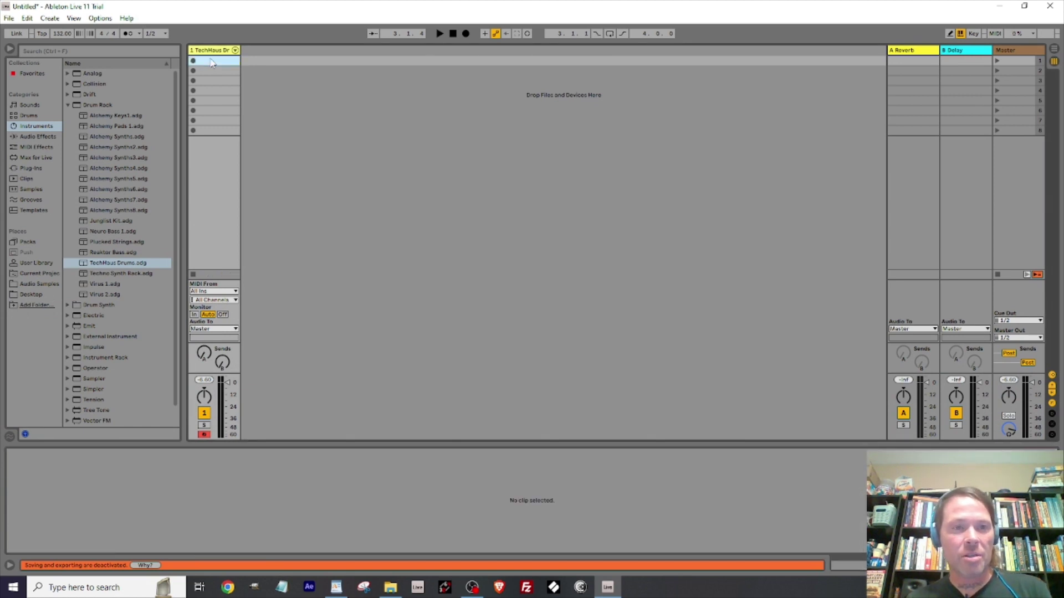
{"action": "key", "text": "Tab"}
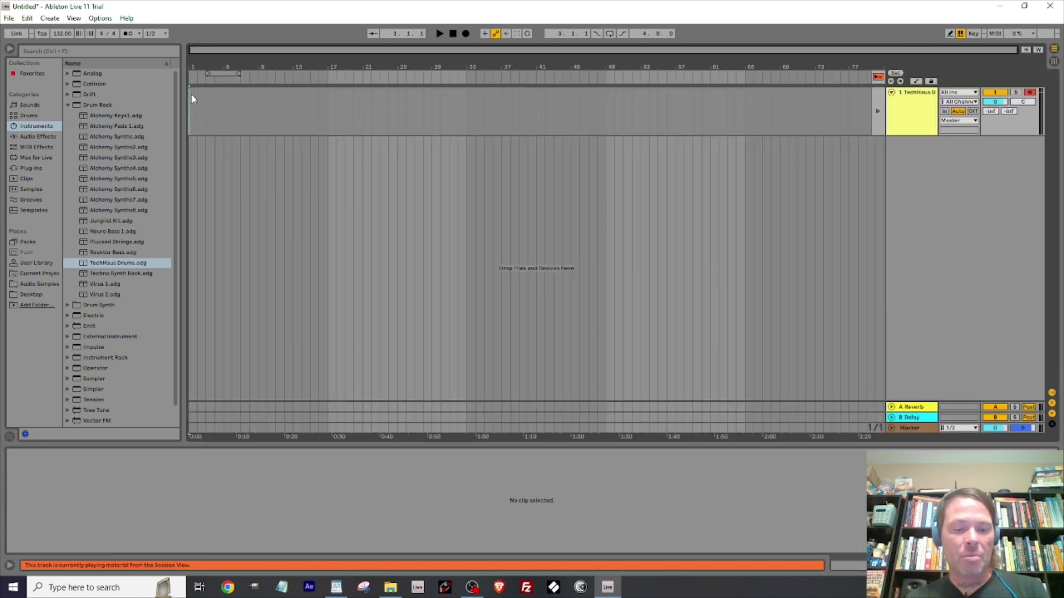
{"action": "double_click", "coordinate": [193, 99]}
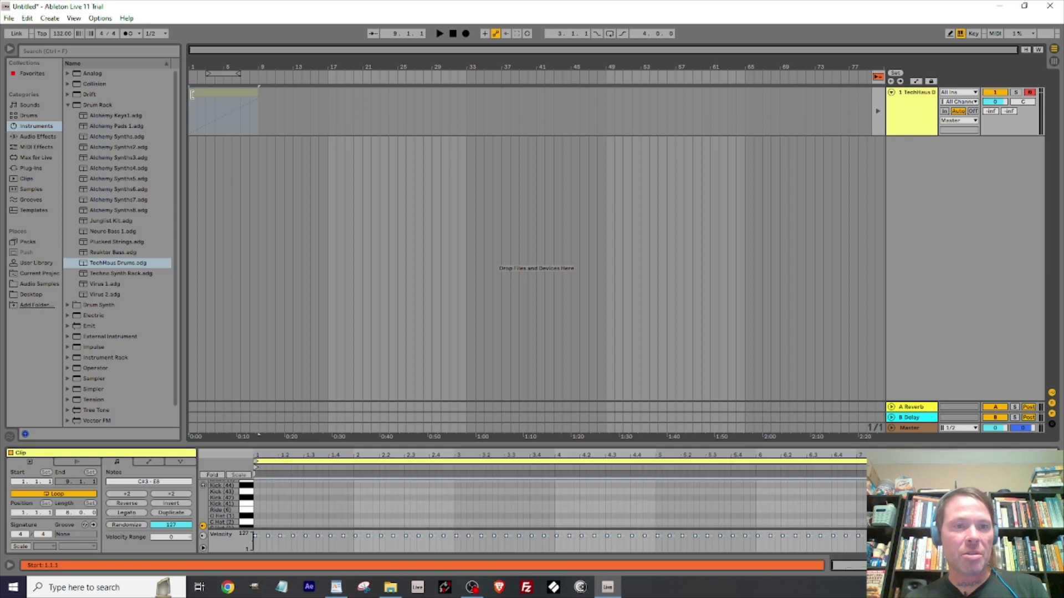
{"action": "left_click", "coordinate": [878, 111]}
{"action": "key", "text": "space"}
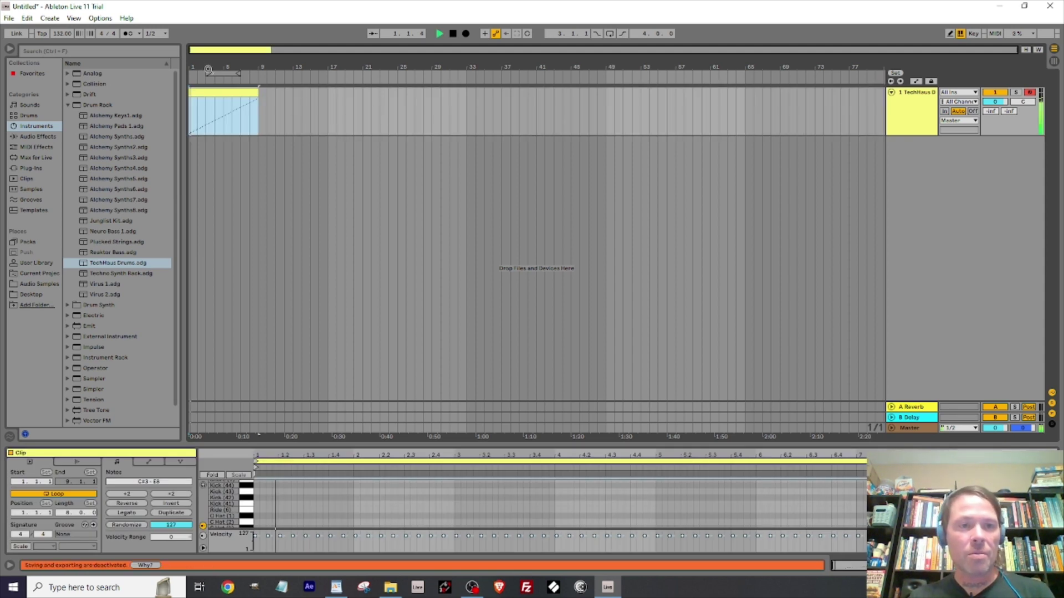
Stop playback and fit the whole 8-bar clip in the Arrangement at a 1/8 grid.
{"action": "left_click_drag", "start_coordinate": [208, 69], "coordinate": [209, 222]}
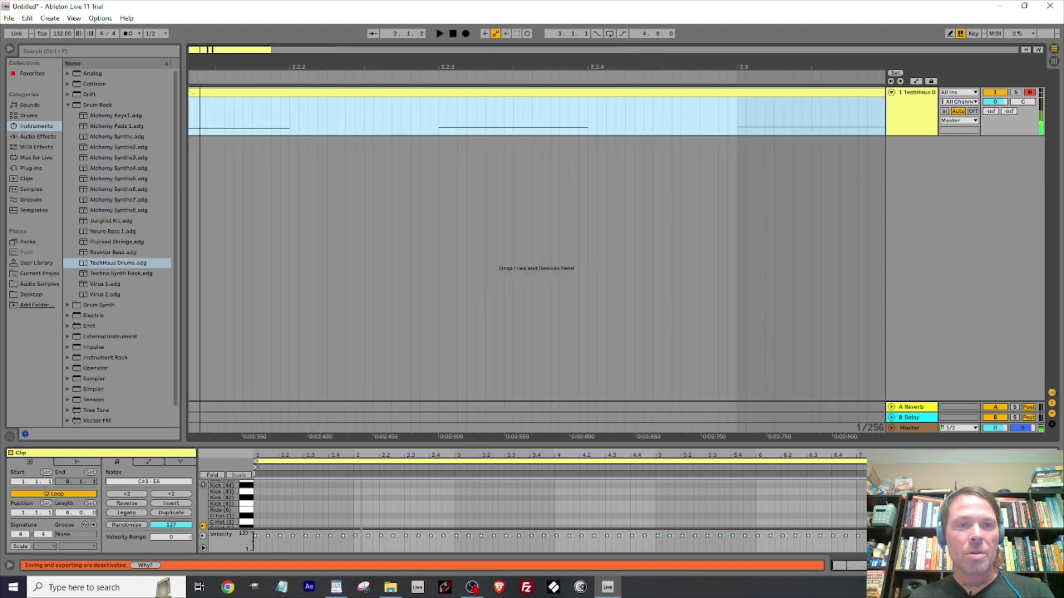
{"action": "key", "text": "minus"}
{"action": "key", "text": "minus"}
{"action": "key", "text": "minus"}
{"action": "key", "text": "minus"}
{"action": "key", "text": "minus"}
{"action": "key", "text": "minus"}
{"action": "key", "text": "minus"}
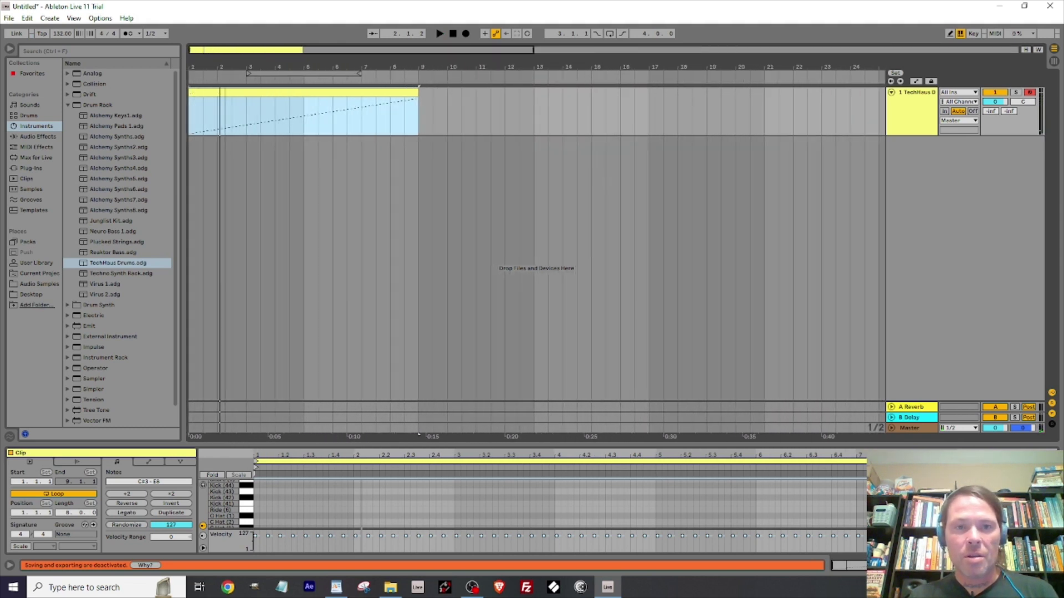
{"action": "key", "text": "plus"}
{"action": "key", "text": "plus"}
{"action": "key", "text": "plus"}
{"action": "key", "text": "plus"}
{"action": "key", "text": "plus"}
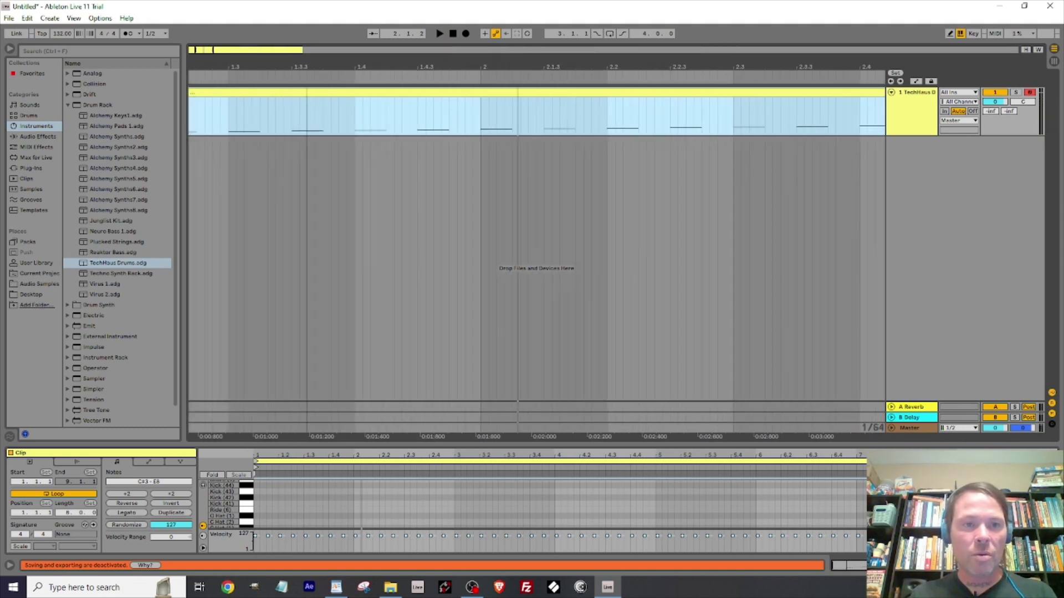
{"action": "key", "text": "minus"}
{"action": "key", "text": "minus"}
{"action": "key", "text": "minus"}
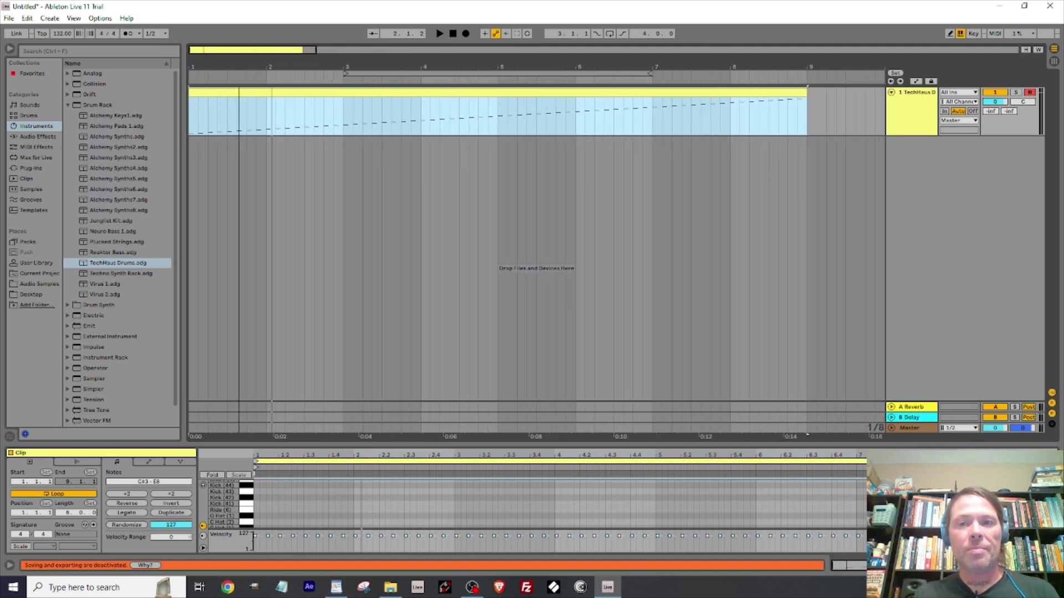
Select successive eighth-note segments at the start of the clip to inspect them, and reselect the whole clip.
{"action": "key", "text": "ctrl+a"}
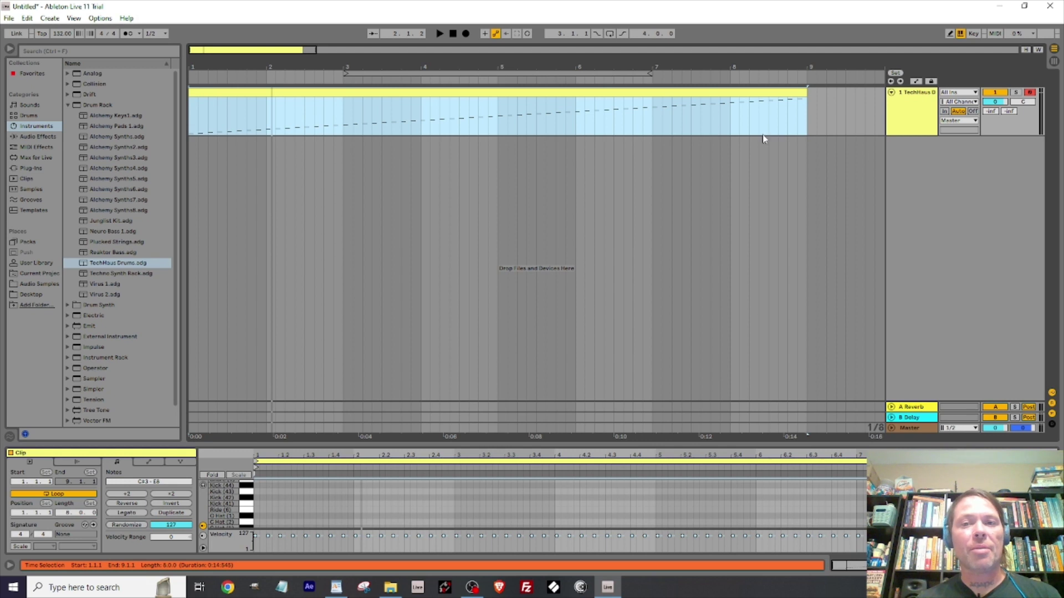
{"action": "left_click", "coordinate": [189, 112]}
{"action": "left_click", "coordinate": [201, 109]}
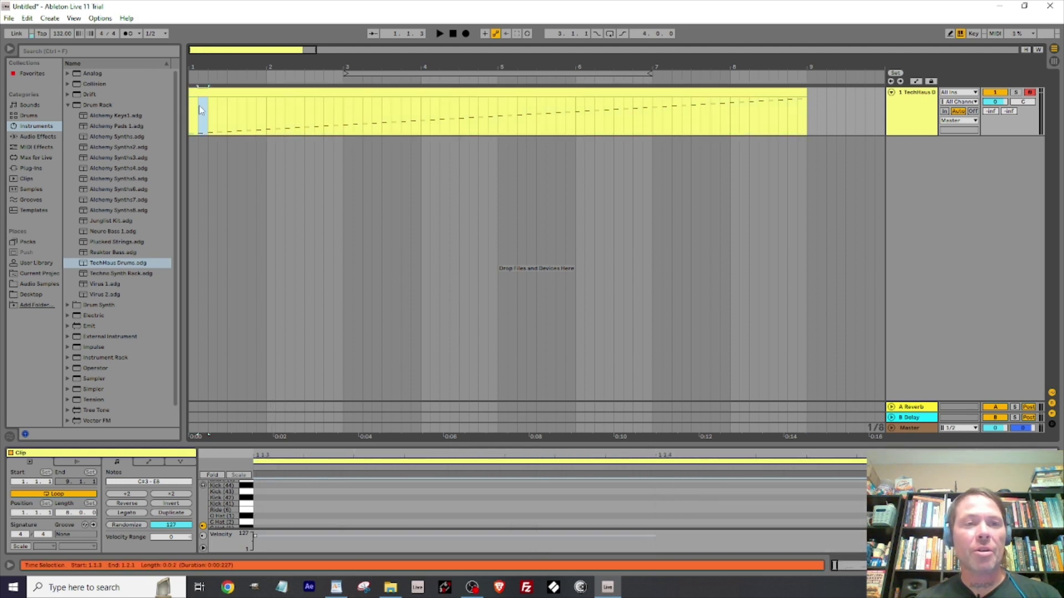
{"action": "left_click", "coordinate": [214, 109]}
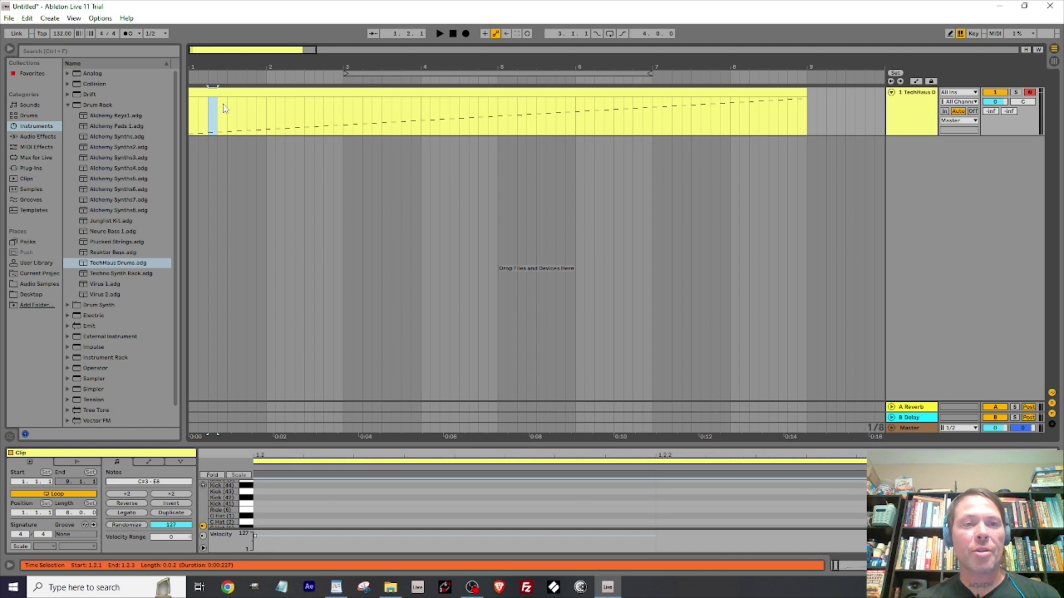
{"action": "left_click", "coordinate": [227, 109]}
{"action": "left_click", "coordinate": [208, 92]}
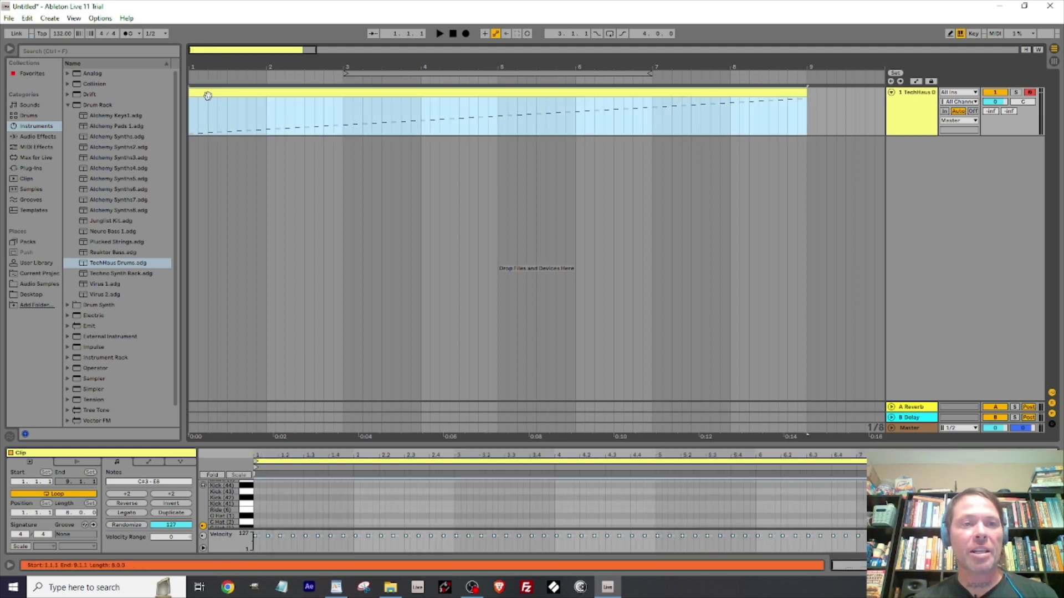
Split the arrangement clip at every eighth-note grid line from 1.1.3 through 5.4.3.
{"action": "left_click", "coordinate": [200, 114]}
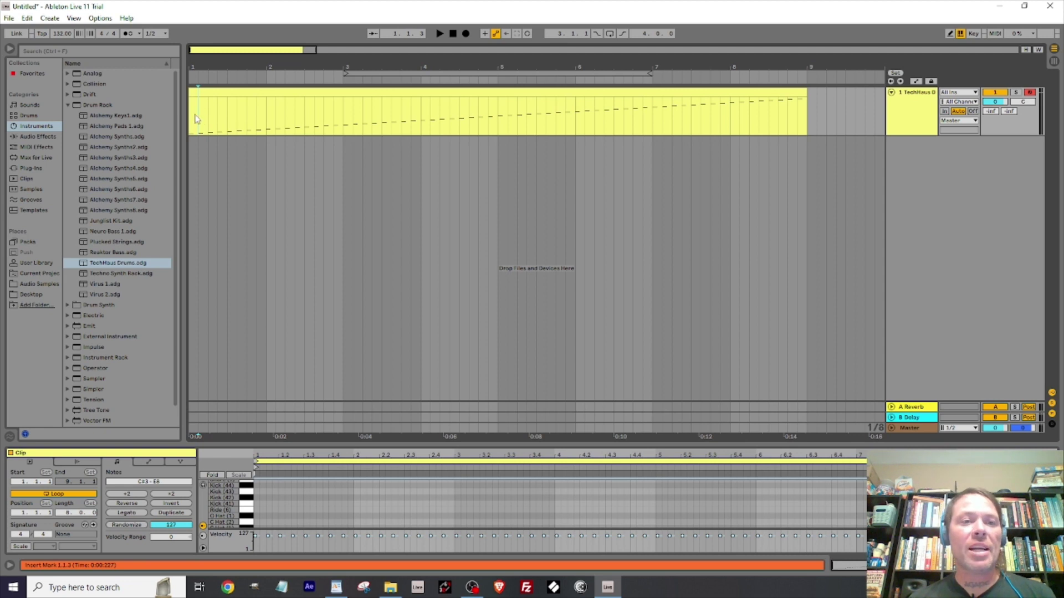
{"action": "key", "text": "ctrl+s"}
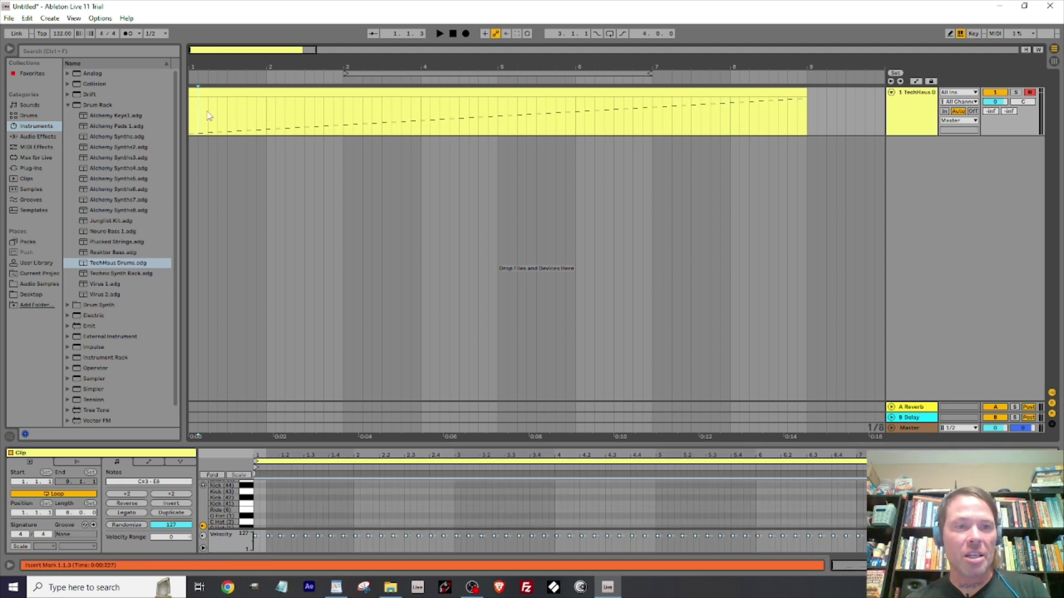
{"action": "left_click", "coordinate": [224, 120]}
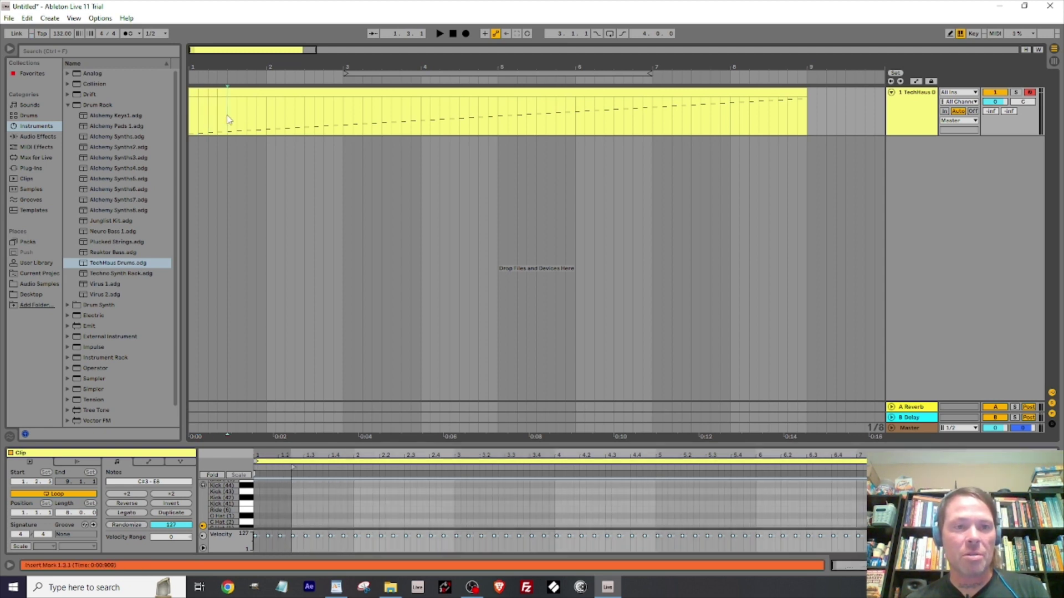
{"action": "left_click", "coordinate": [249, 119]}
{"action": "left_click", "coordinate": [256, 120]}
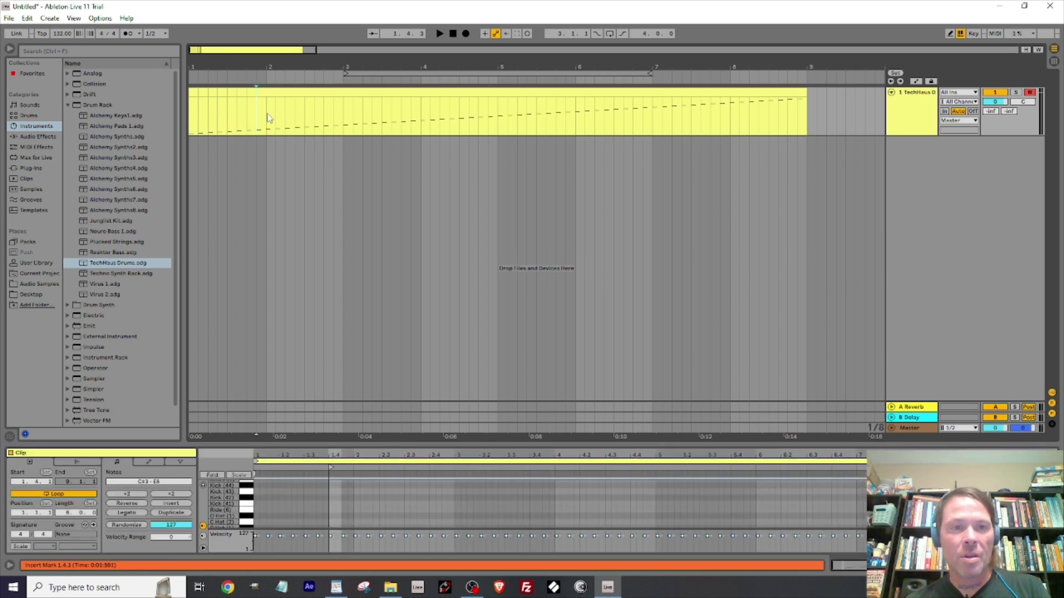
{"action": "left_click", "coordinate": [276, 118]}
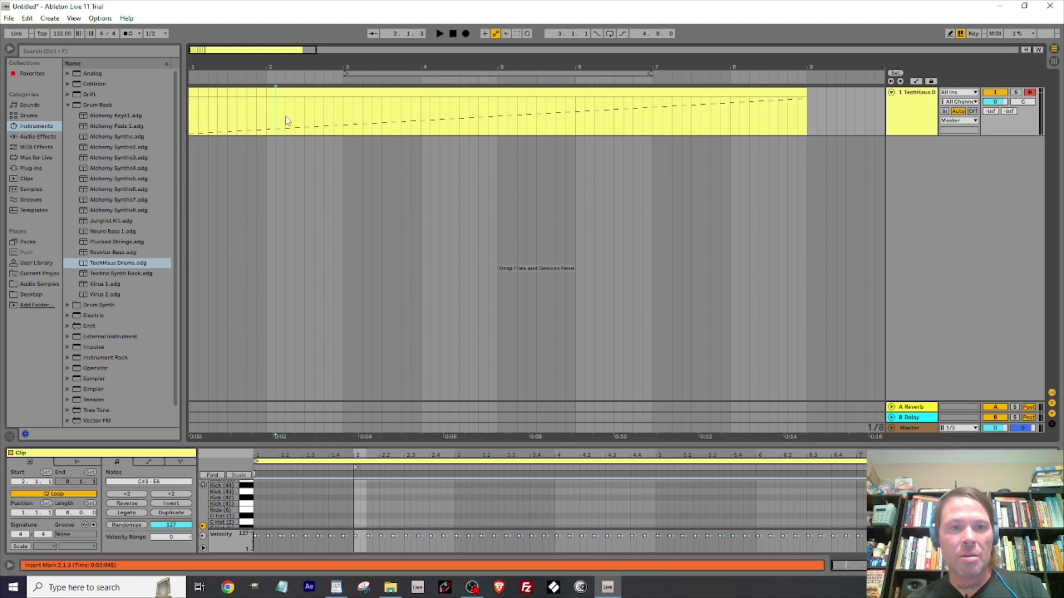
{"action": "left_click", "coordinate": [295, 119]}
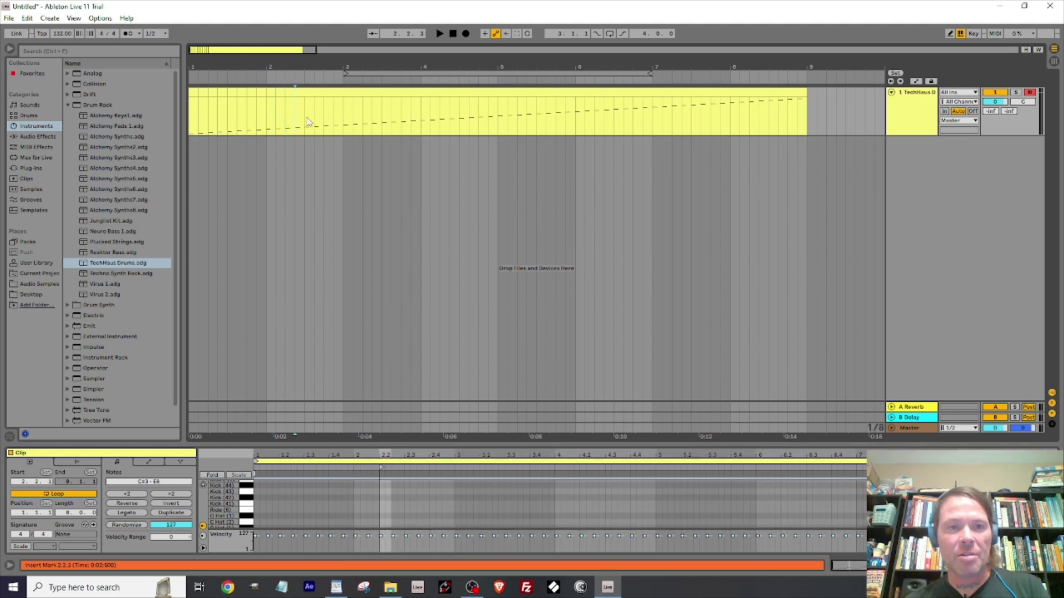
{"action": "left_click", "coordinate": [315, 119]}
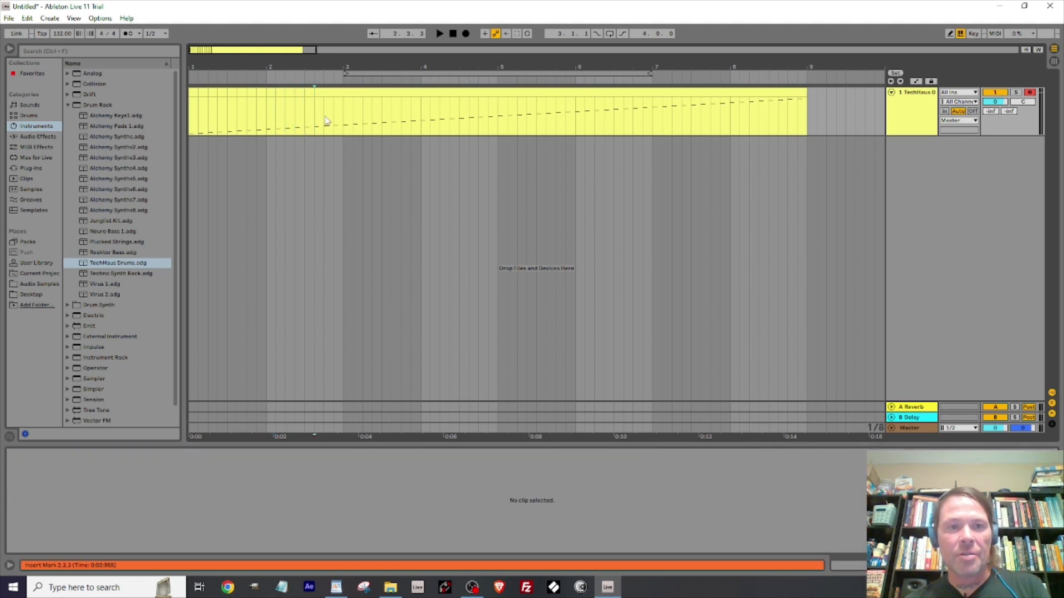
{"action": "left_click", "coordinate": [333, 120]}
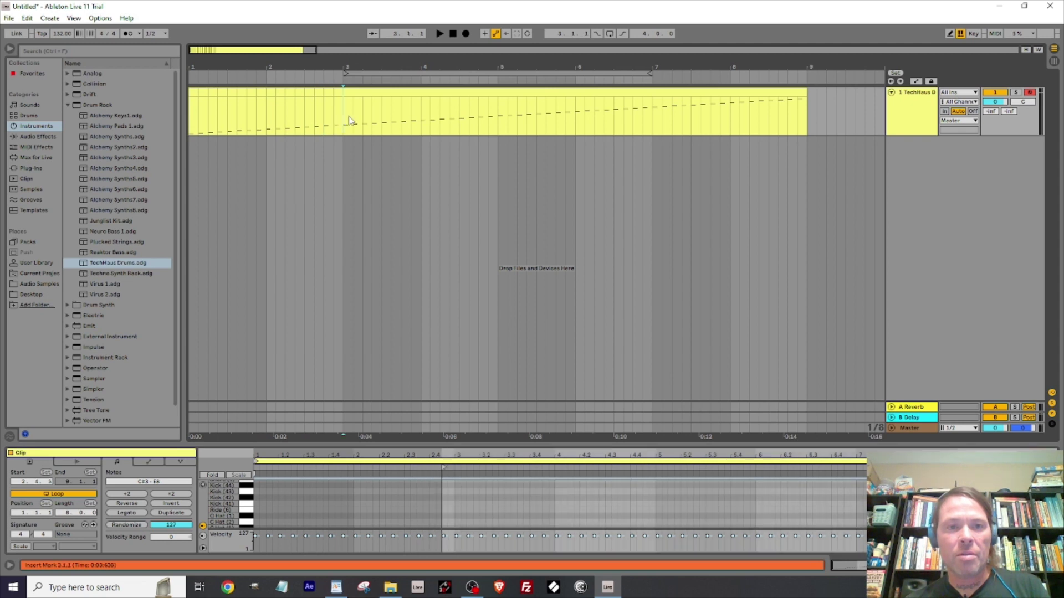
{"action": "left_click", "coordinate": [352, 121]}
{"action": "left_click", "coordinate": [369, 121]}
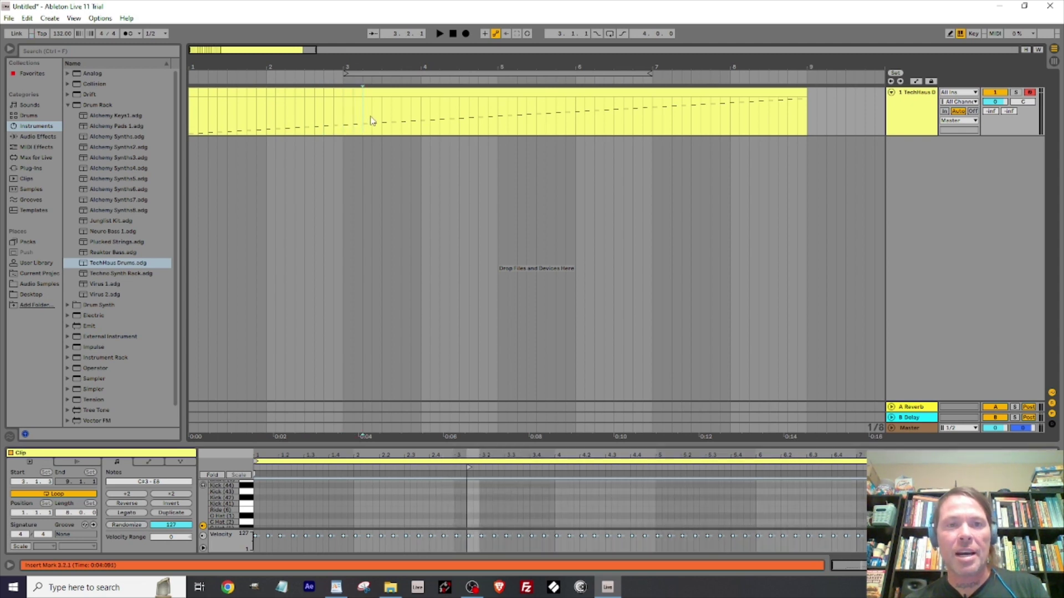
{"action": "left_click", "coordinate": [382, 119]}
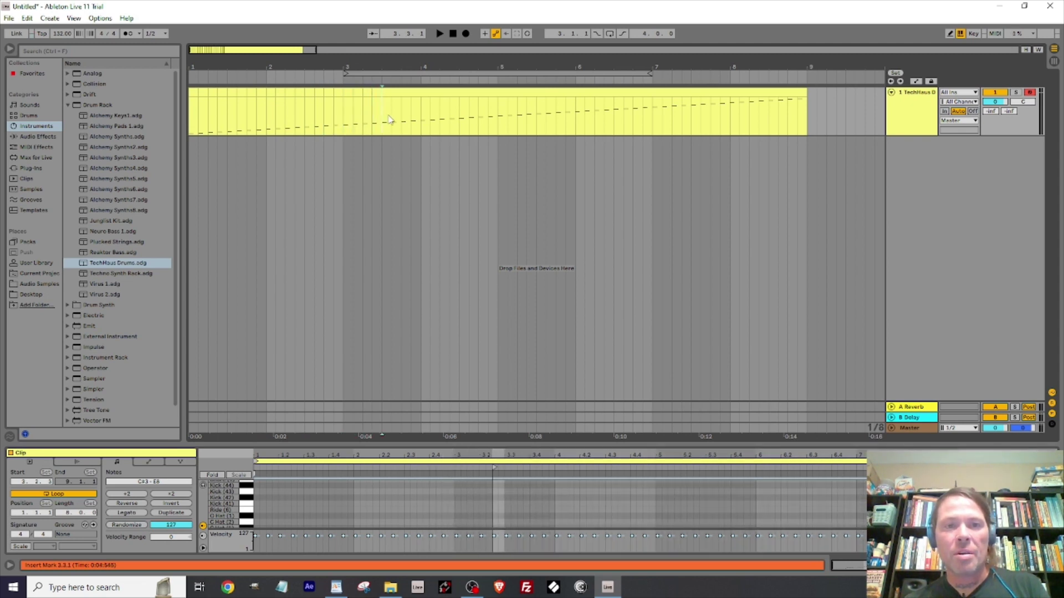
{"action": "left_click", "coordinate": [395, 121]}
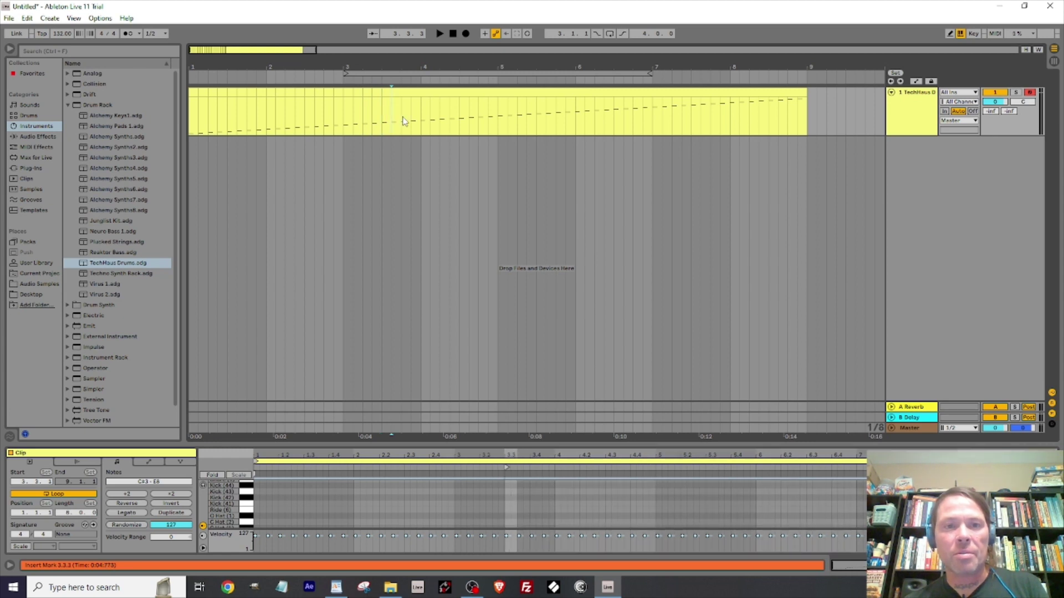
{"action": "left_click", "coordinate": [403, 121]}
{"action": "left_click", "coordinate": [414, 119]}
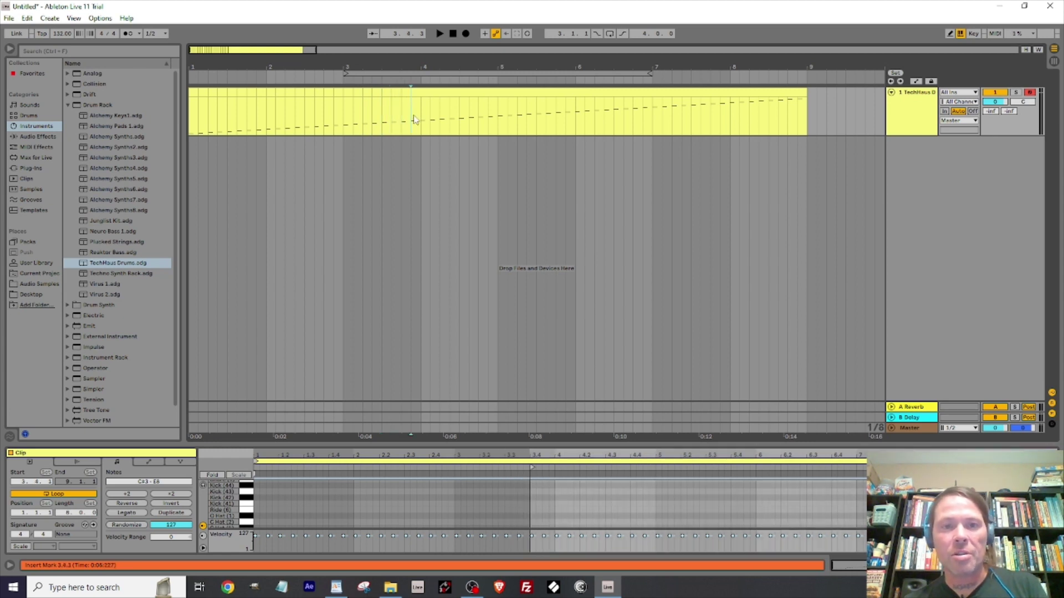
{"action": "left_click", "coordinate": [423, 119]}
{"action": "left_click", "coordinate": [432, 119]}
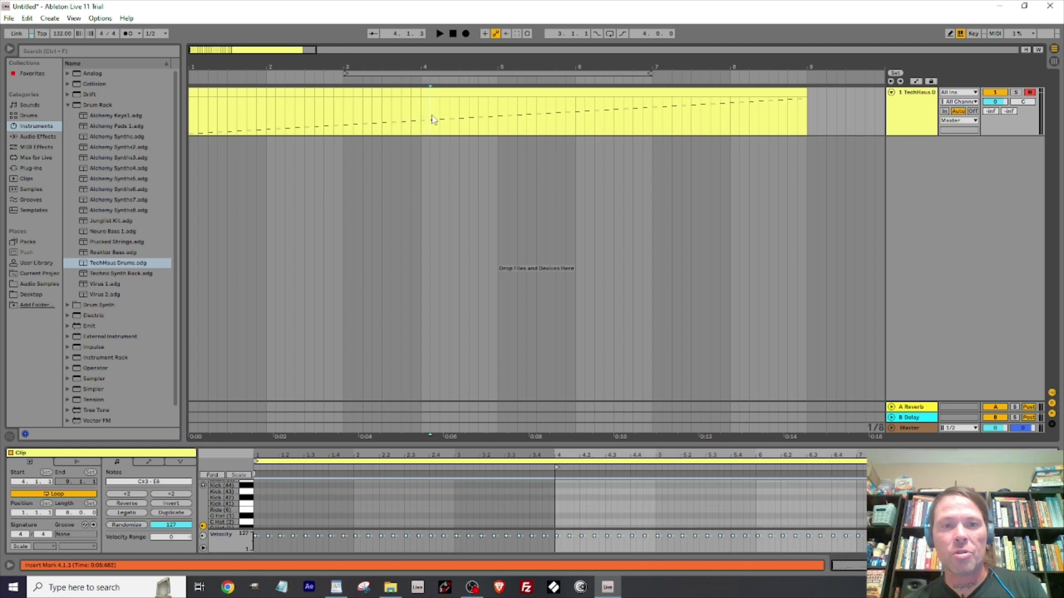
{"action": "left_click", "coordinate": [442, 120]}
{"action": "left_click", "coordinate": [449, 118]}
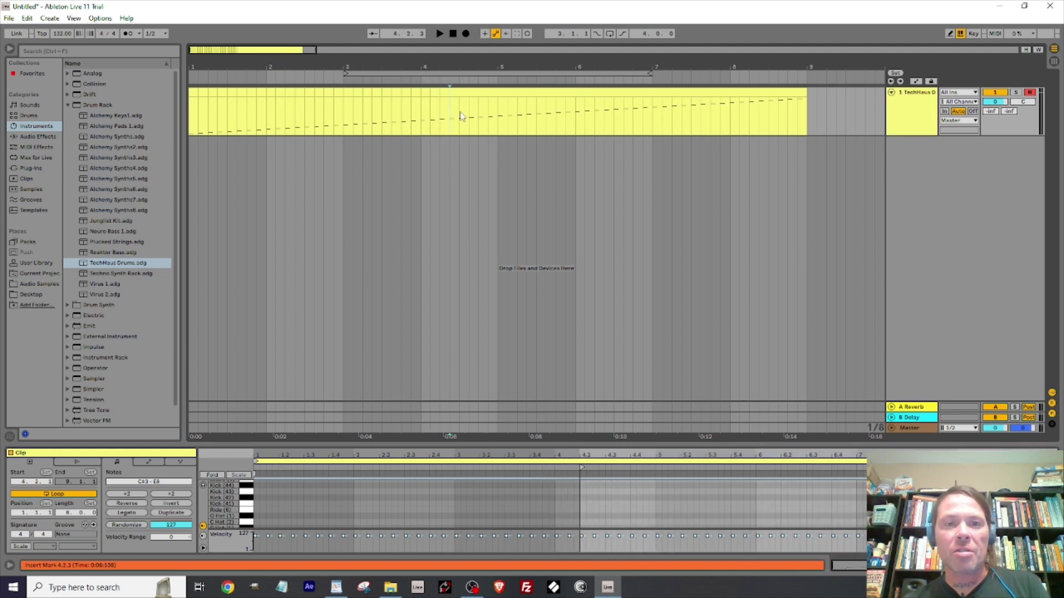
{"action": "left_click", "coordinate": [460, 116]}
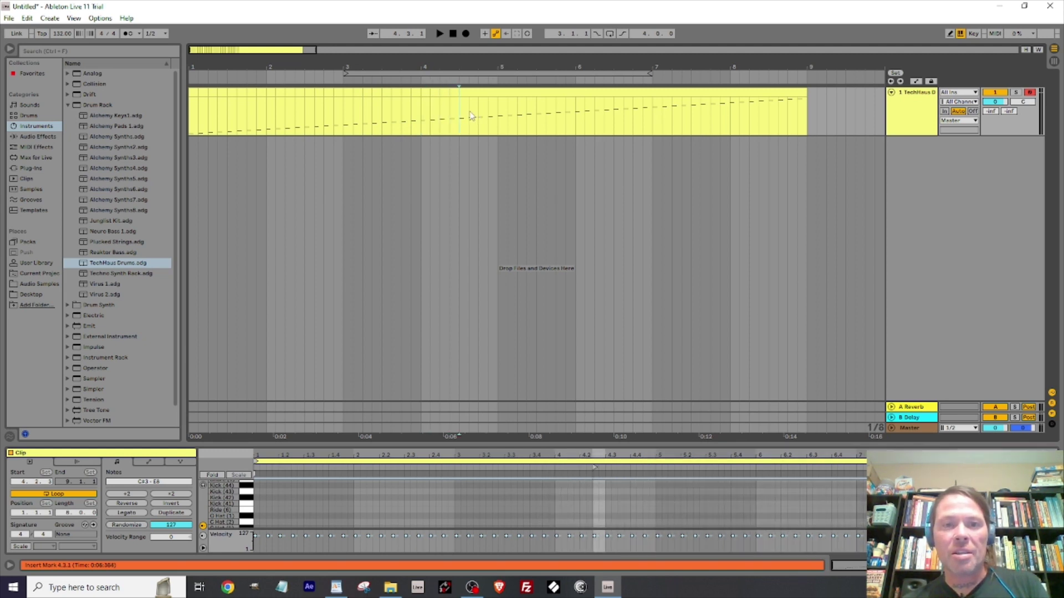
{"action": "left_click", "coordinate": [474, 112]}
{"action": "left_click", "coordinate": [488, 116]}
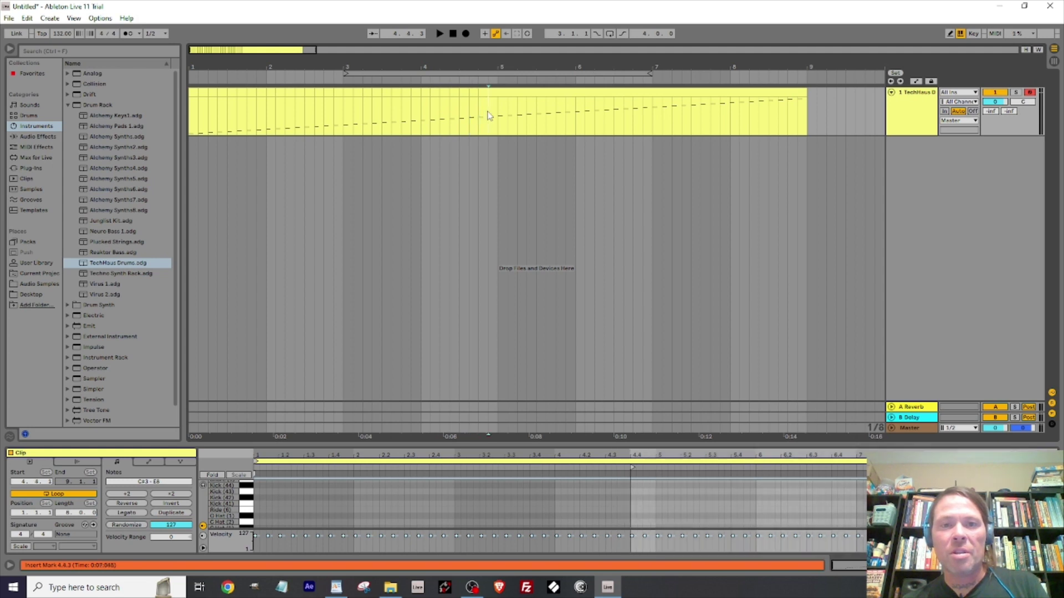
{"action": "left_click", "coordinate": [499, 114]}
{"action": "left_click", "coordinate": [512, 115]}
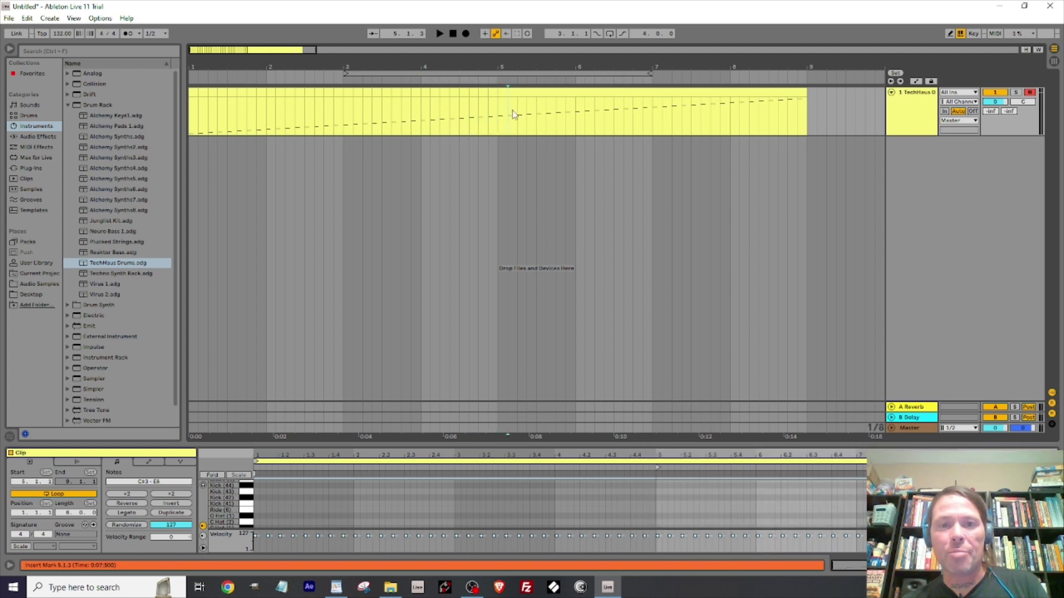
{"action": "left_click", "coordinate": [524, 114]}
{"action": "left_click", "coordinate": [531, 114]}
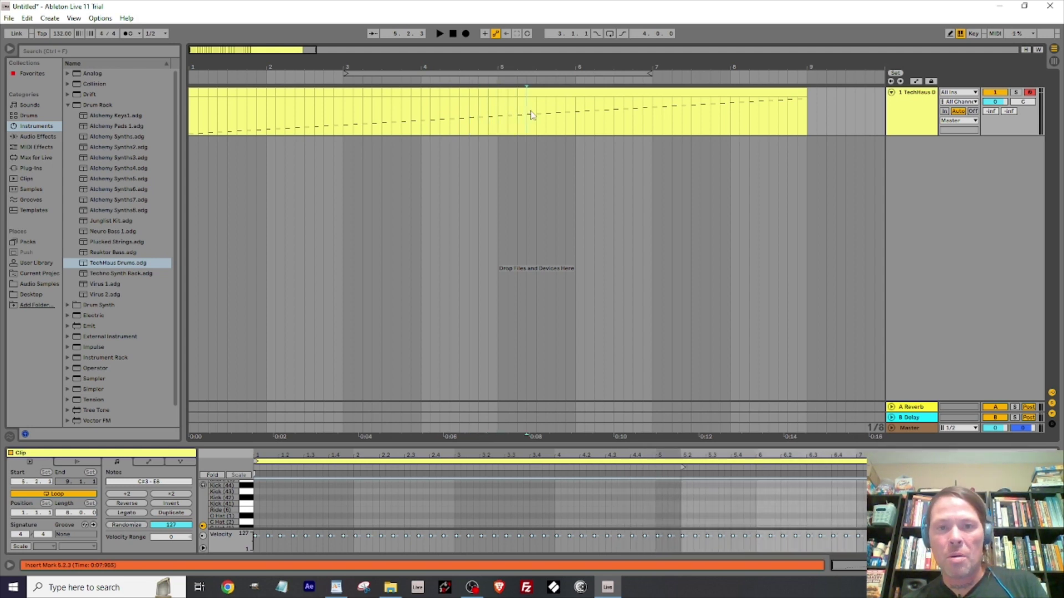
{"action": "left_click", "coordinate": [544, 108]}
{"action": "left_click", "coordinate": [555, 108]}
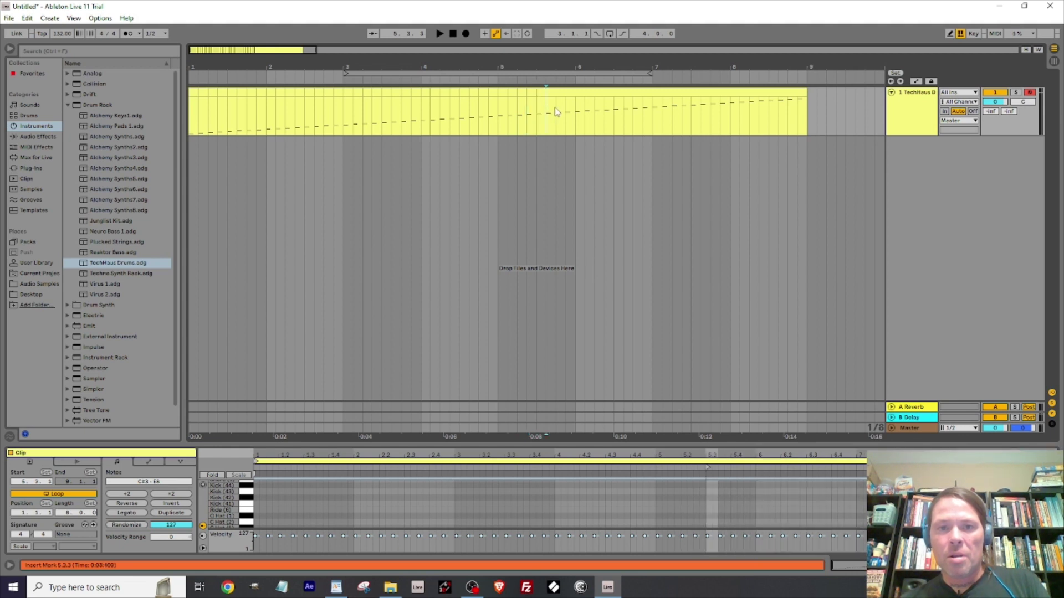
{"action": "left_click", "coordinate": [562, 108]}
{"action": "left_click", "coordinate": [570, 108]}
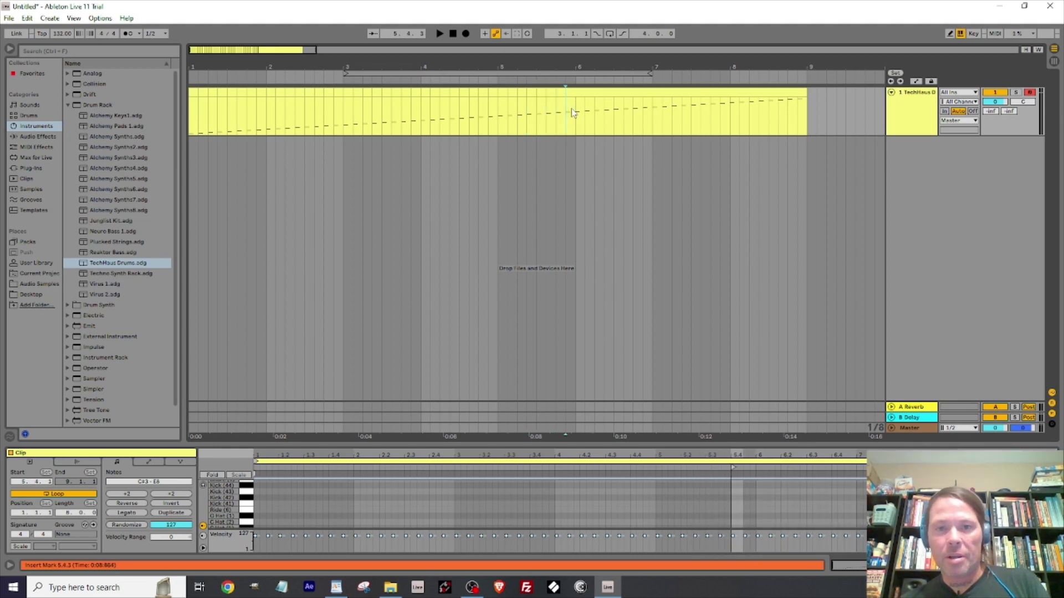
Split the arrangement clip at every eighth-note grid line from 6.1.1 through 8.4.3.
{"action": "left_click", "coordinate": [577, 111]}
{"action": "left_click", "coordinate": [584, 108]}
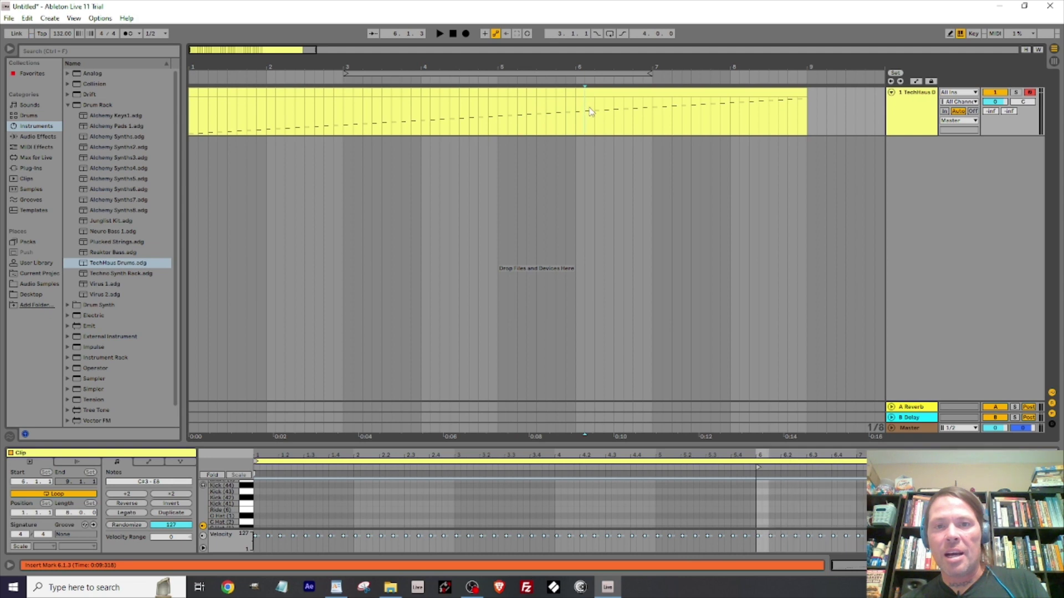
{"action": "left_click", "coordinate": [599, 112]}
{"action": "left_click", "coordinate": [610, 114]}
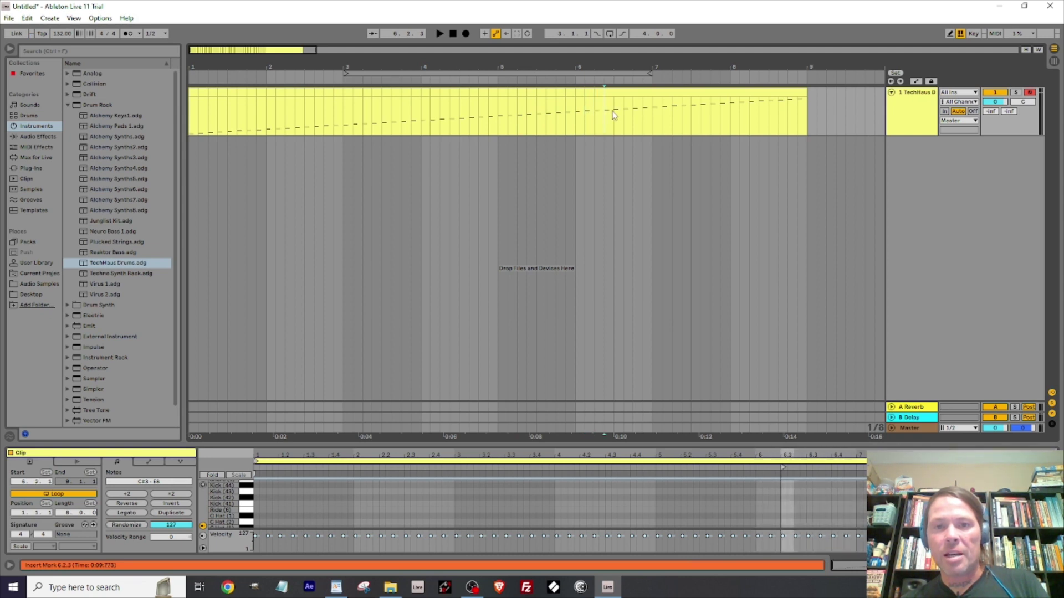
{"action": "left_click", "coordinate": [614, 115]}
{"action": "left_click", "coordinate": [624, 111]}
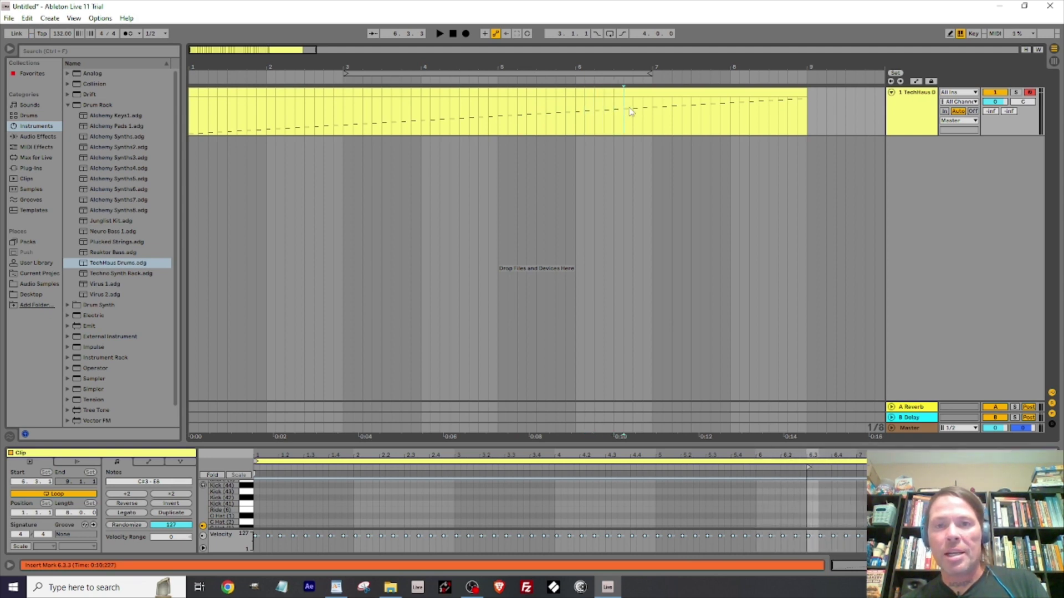
{"action": "left_click", "coordinate": [631, 112]}
{"action": "left_click", "coordinate": [643, 110]}
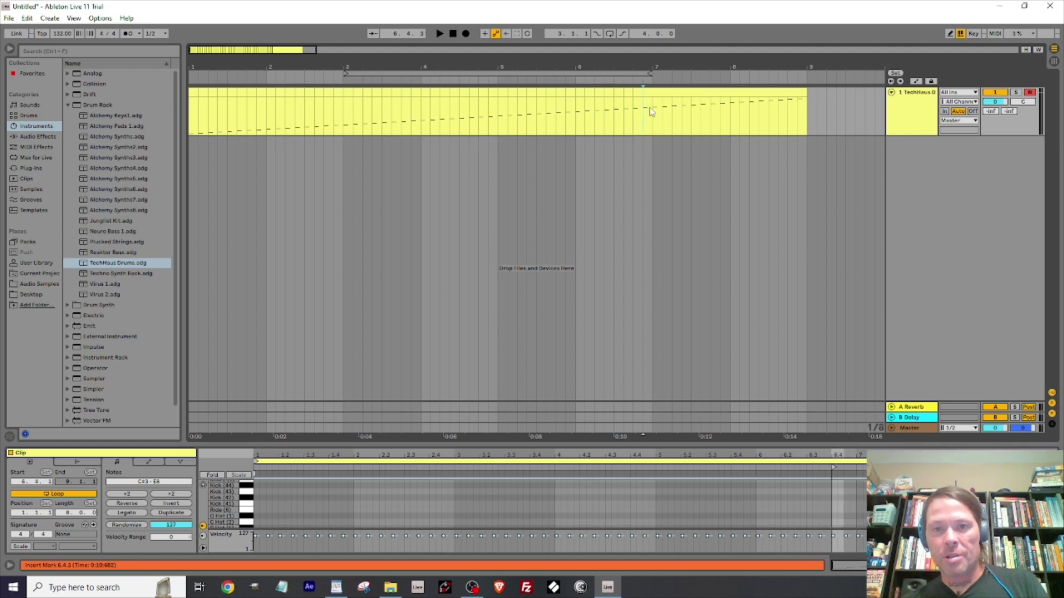
{"action": "left_click", "coordinate": [654, 114]}
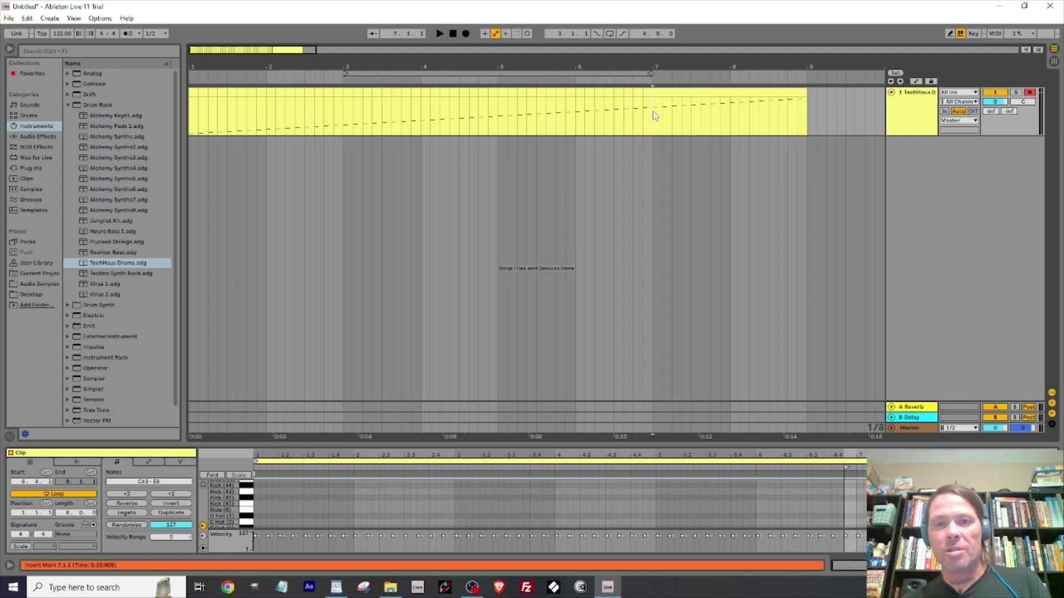
{"action": "left_click", "coordinate": [665, 110]}
{"action": "left_click", "coordinate": [672, 109]}
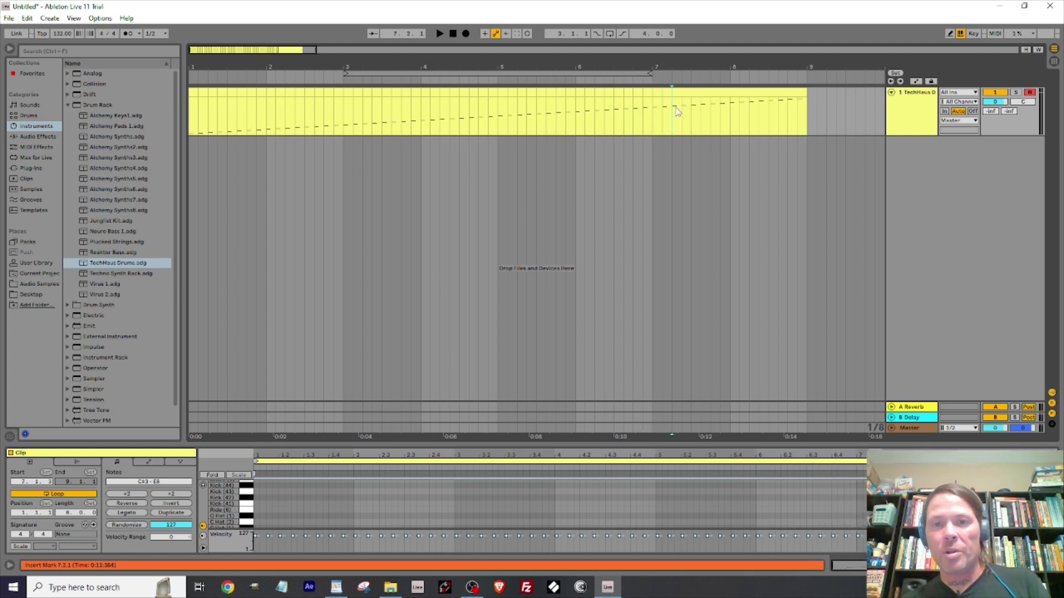
{"action": "left_click", "coordinate": [699, 113]}
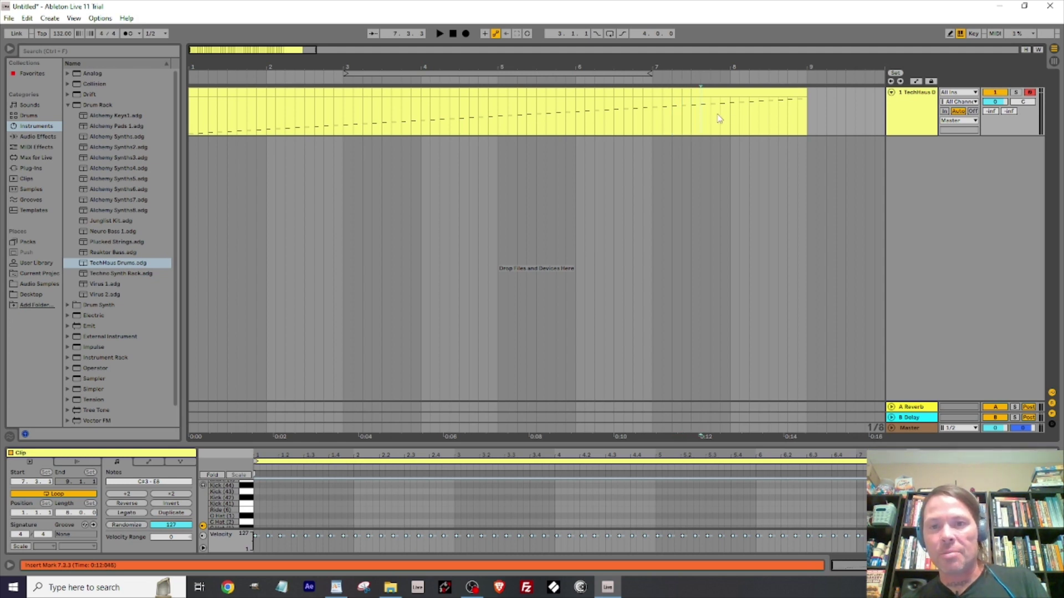
{"action": "left_click", "coordinate": [712, 117]}
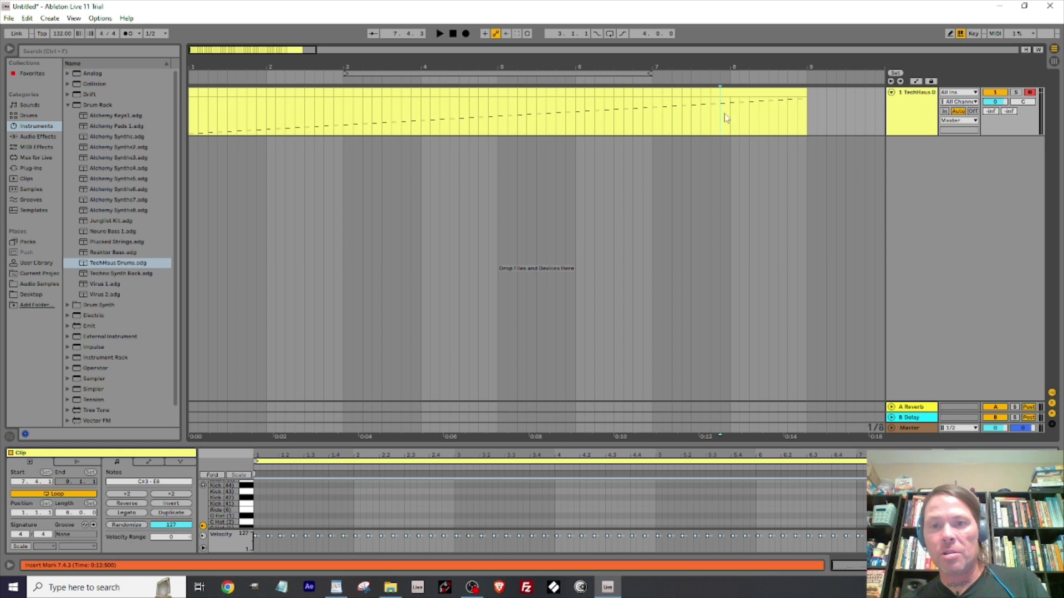
{"action": "left_click", "coordinate": [733, 116]}
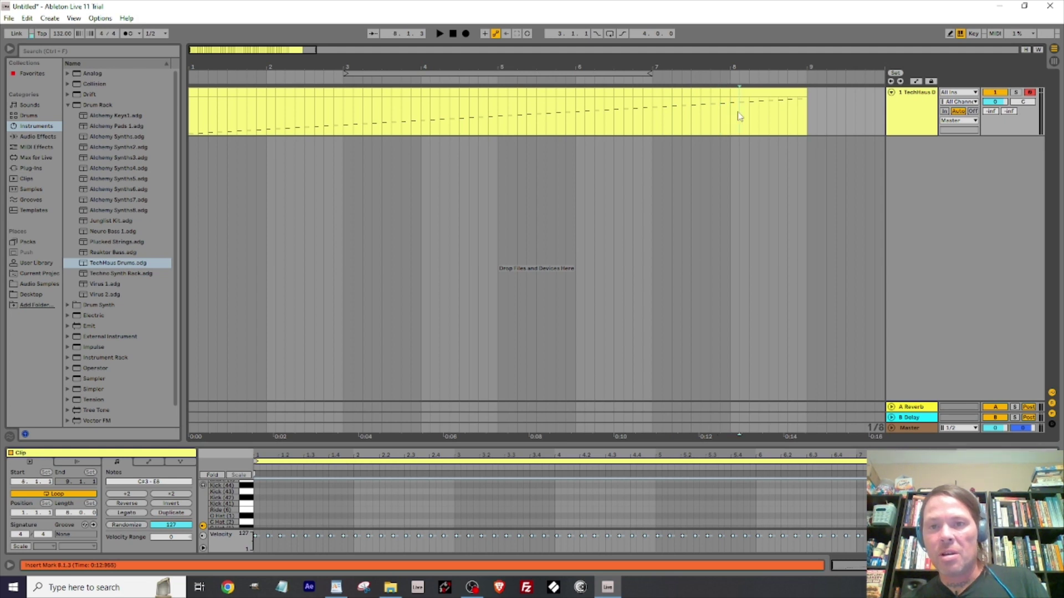
{"action": "left_click", "coordinate": [751, 115]}
{"action": "left_click", "coordinate": [768, 116]}
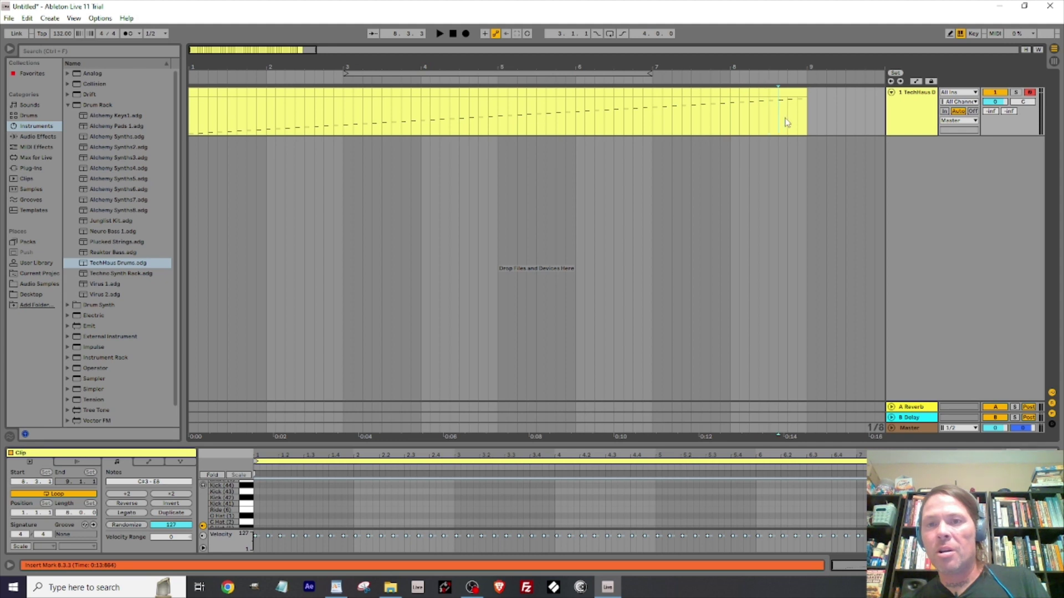
{"action": "left_click", "coordinate": [787, 118]}
{"action": "left_click", "coordinate": [798, 118]}
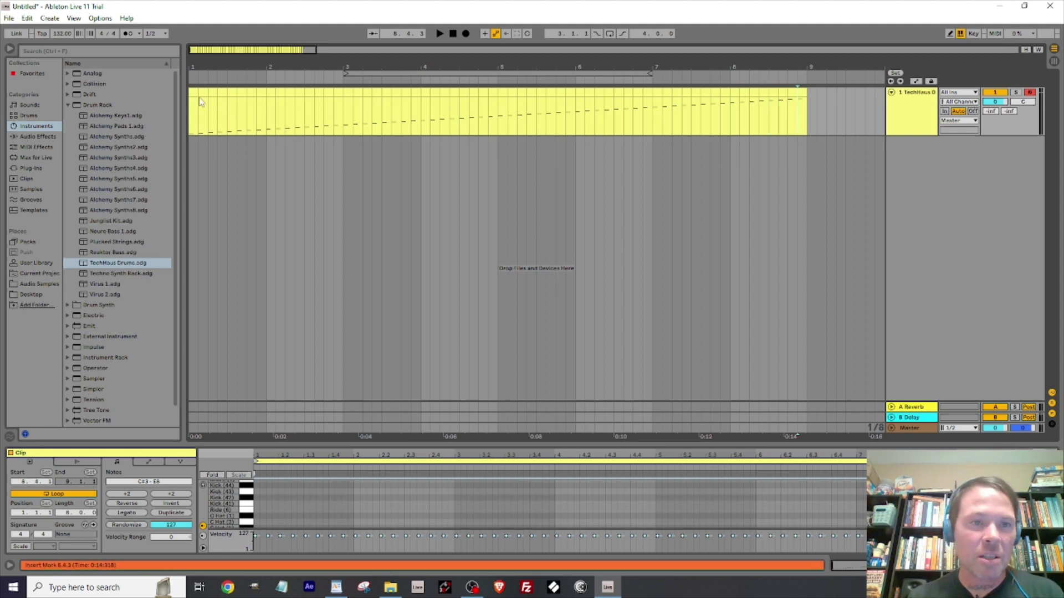
Select all the eighth-note clips from 1.1.1 to 9.1.1 and turn off looping for them.
{"action": "left_click", "coordinate": [803, 104], "text": "shift"}
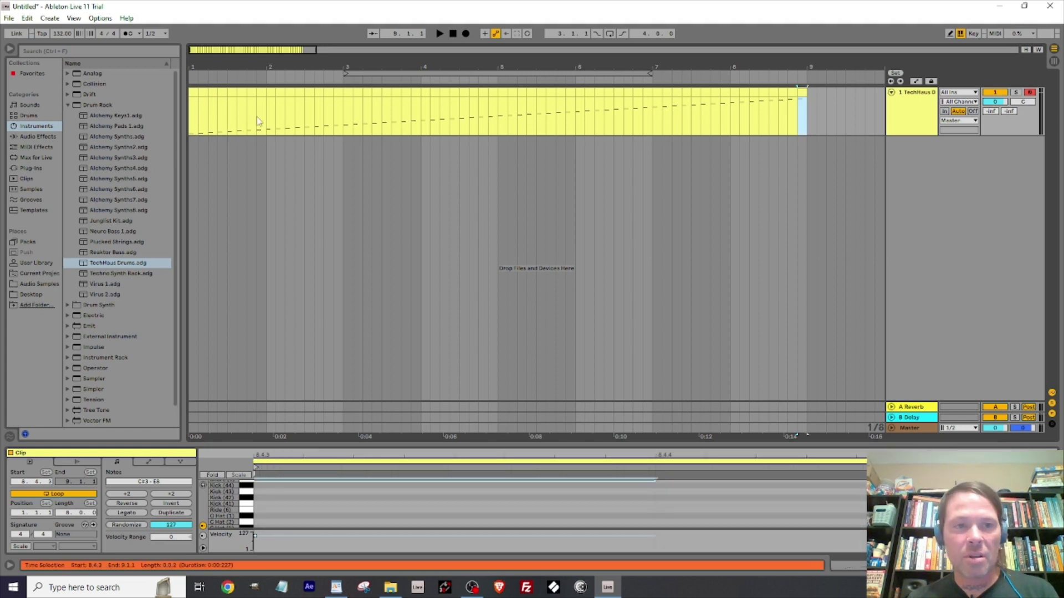
{"action": "left_click", "coordinate": [191, 91], "text": "shift"}
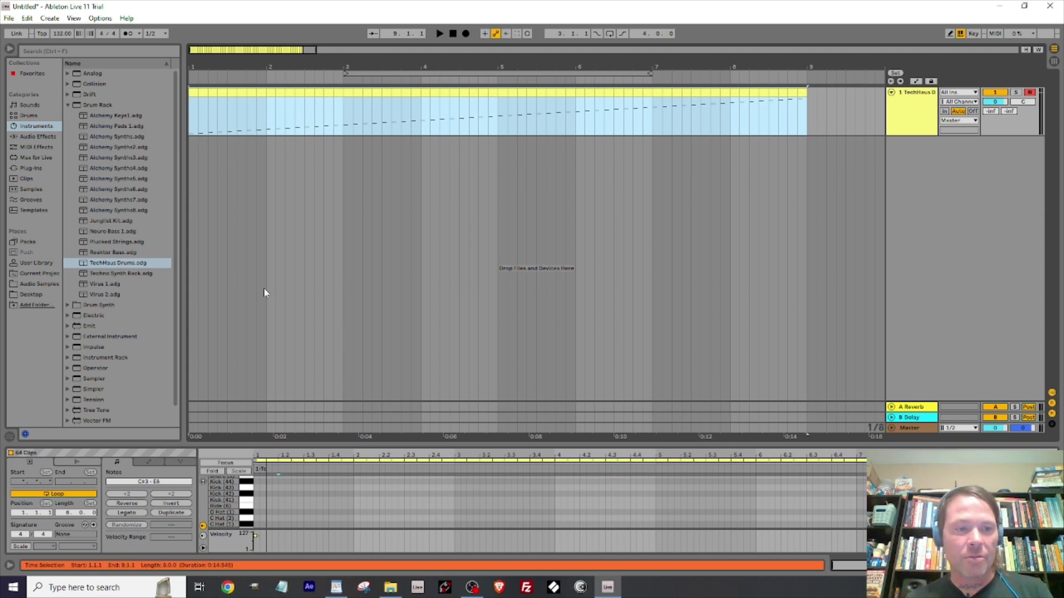
{"action": "left_click", "coordinate": [45, 494]}
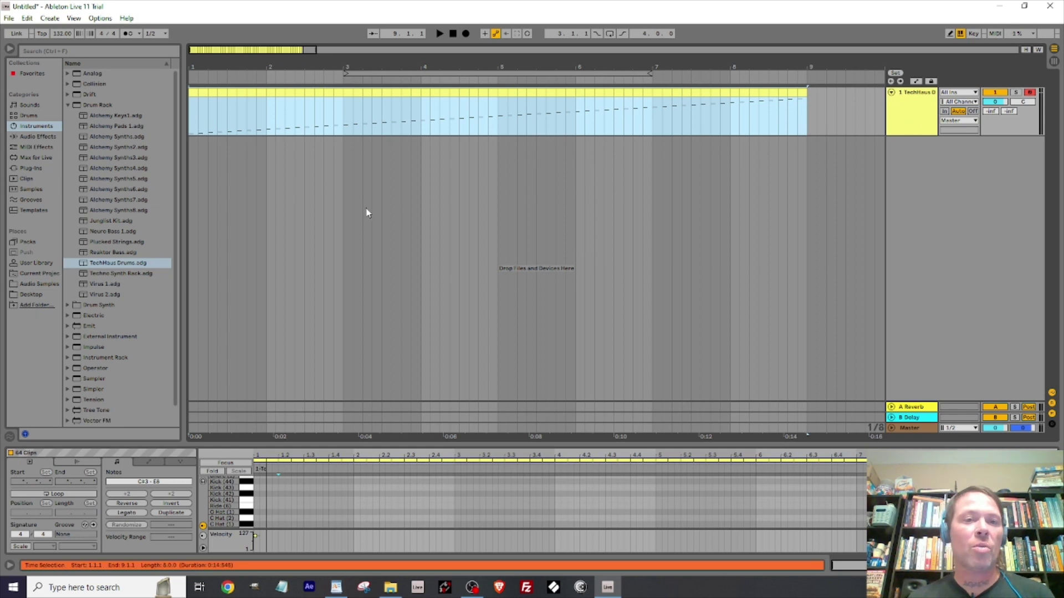
Transfer the unlooped clips from the Arrangement into consecutive Session slots of the drum track, starting at the first slot.
{"action": "left_click", "coordinate": [233, 183]}
{"action": "key", "text": "Tab"}
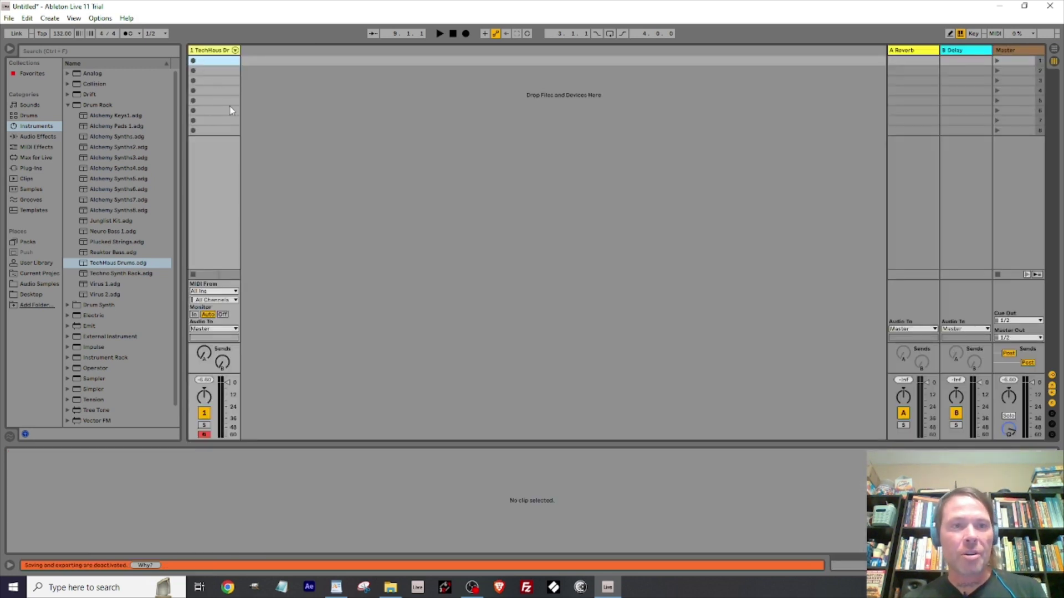
{"action": "key", "text": "ctrl+v"}
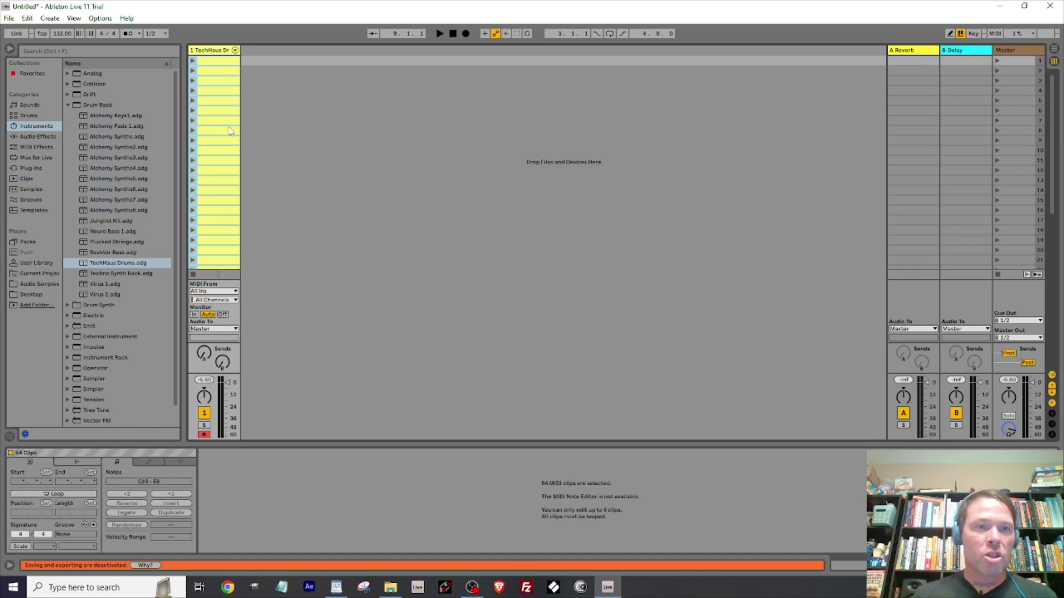
Freeze the TechHaus Drums track and flatten it to audio clips.
{"action": "right_click", "coordinate": [216, 54]}
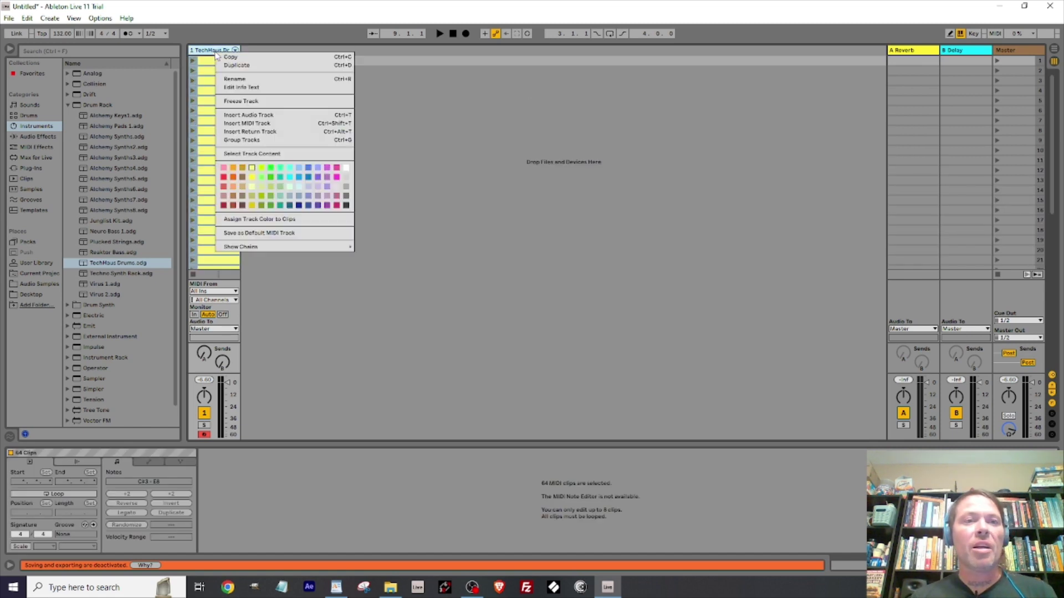
{"action": "left_click", "coordinate": [236, 102]}
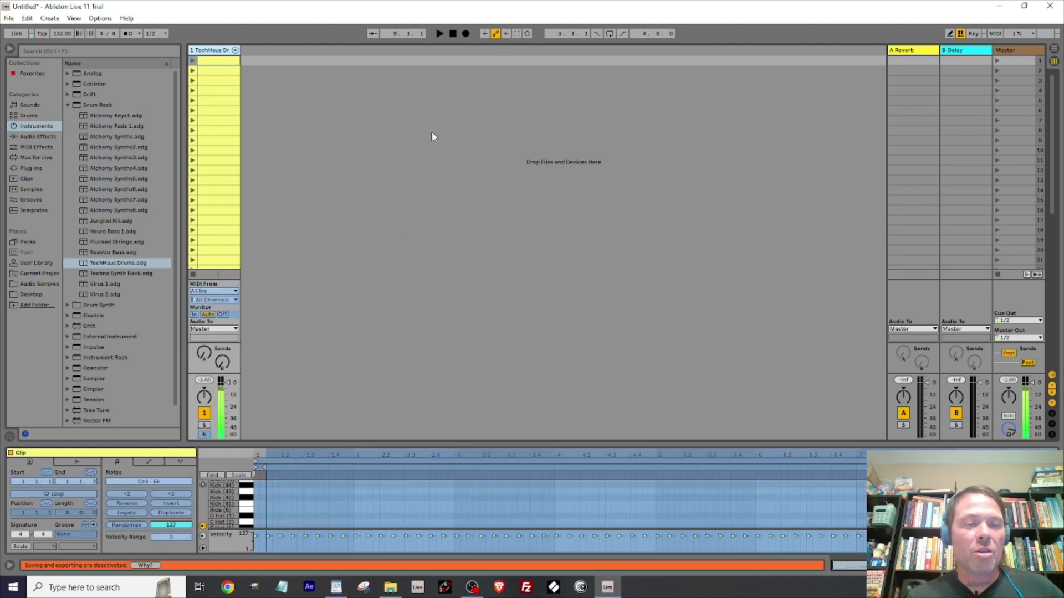
{"action": "right_click", "coordinate": [209, 55]}
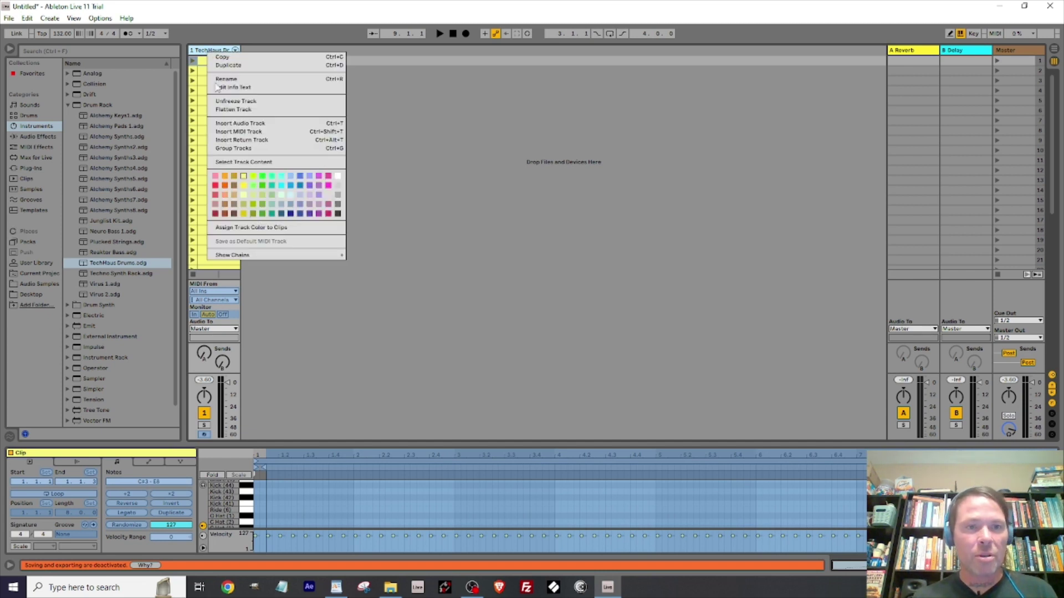
{"action": "left_click", "coordinate": [221, 110]}
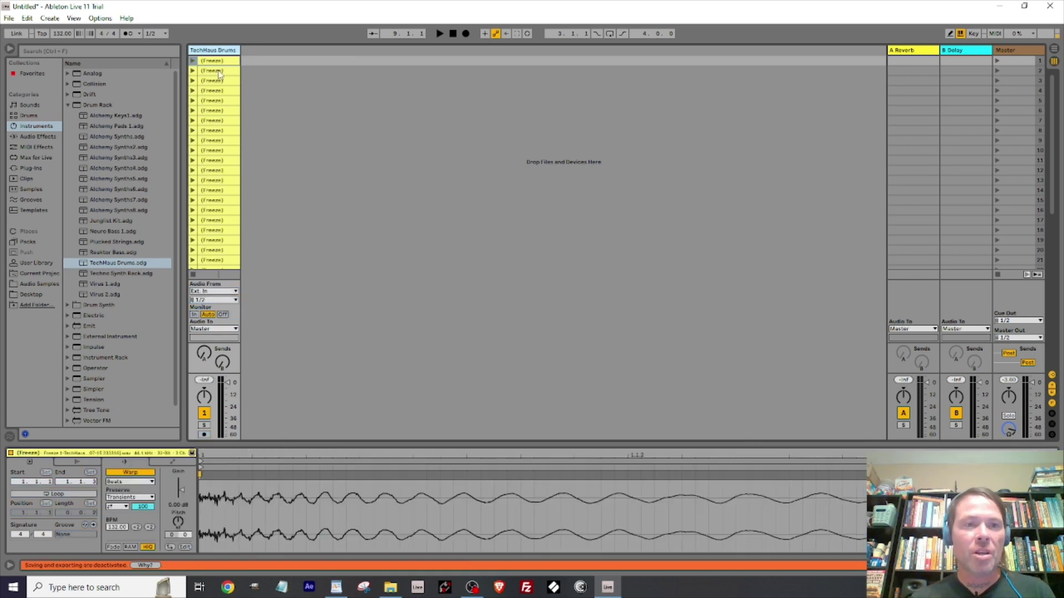
Examine the waveforms of the flattened clips in slots 2 through 5, and play the fifth clip.
{"action": "left_click", "coordinate": [213, 71]}
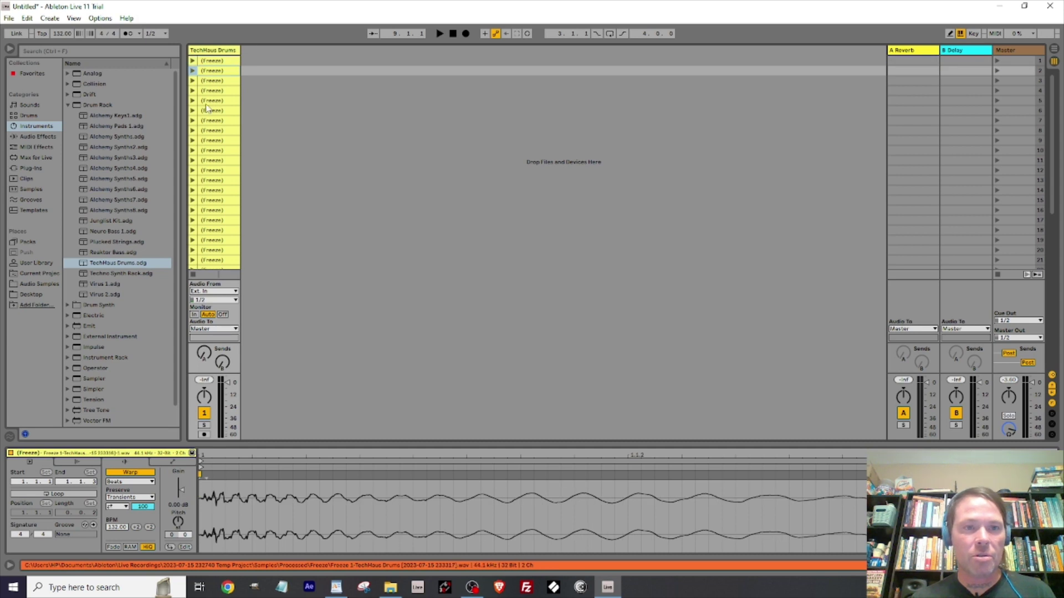
{"action": "left_click", "coordinate": [211, 81]}
{"action": "key", "text": "Down"}
{"action": "key", "text": "Down"}
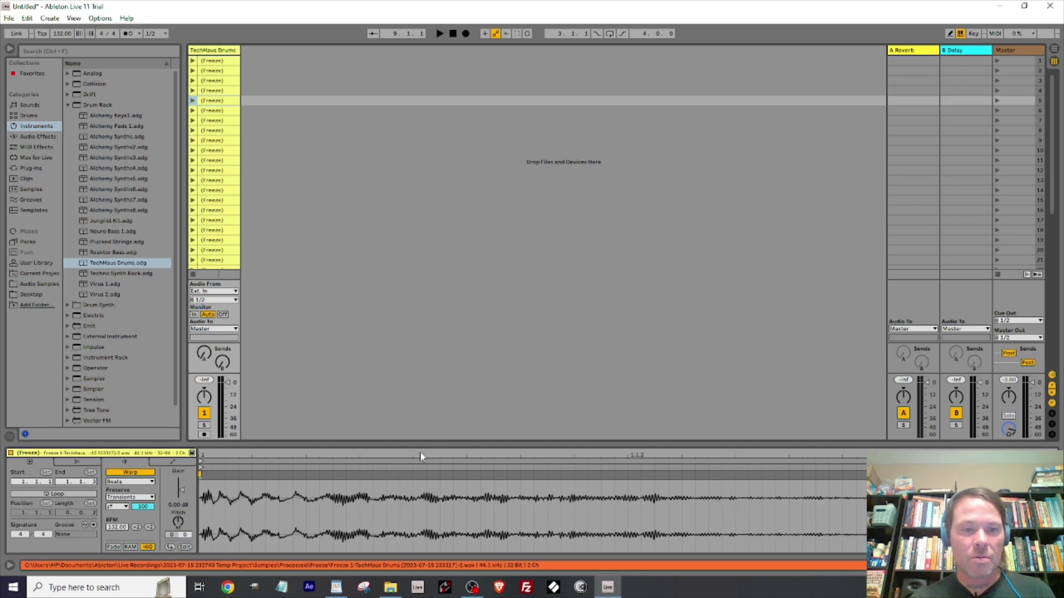
{"action": "left_click", "coordinate": [192, 100]}
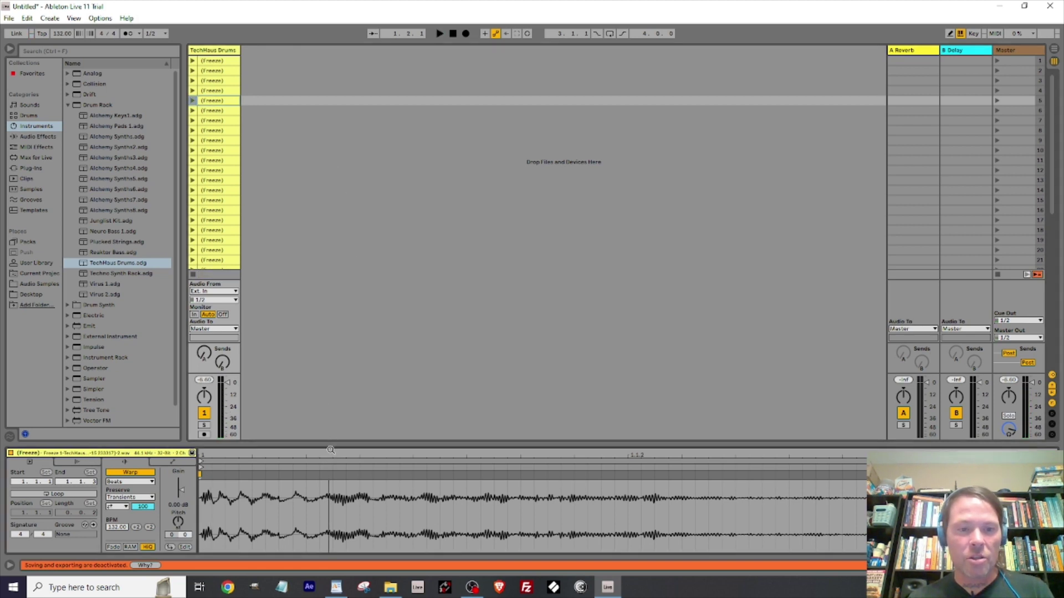
{"action": "left_click_drag", "start_coordinate": [331, 450], "coordinate": [332, 444]}
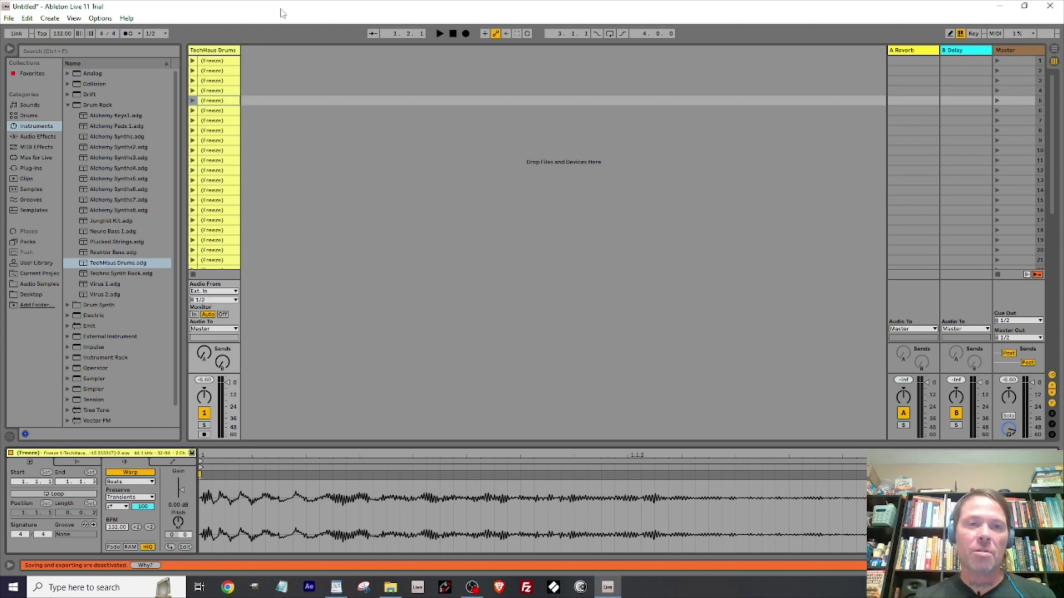
Quit Ableton Live without saving the set, leaving its temporary project files in place.
{"action": "key", "text": "ctrl+n"}
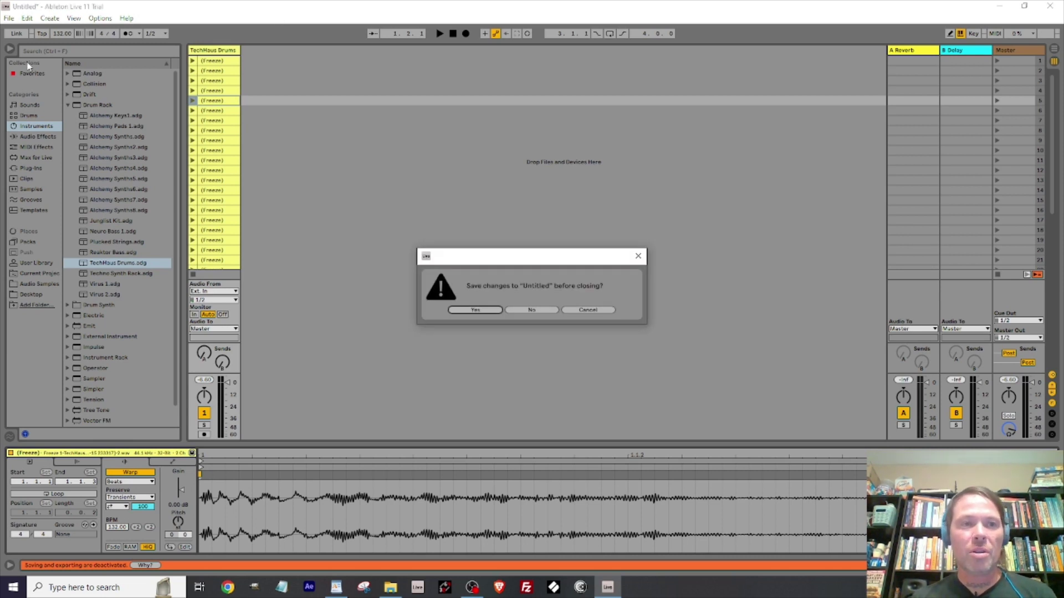
{"action": "left_click", "coordinate": [580, 312]}
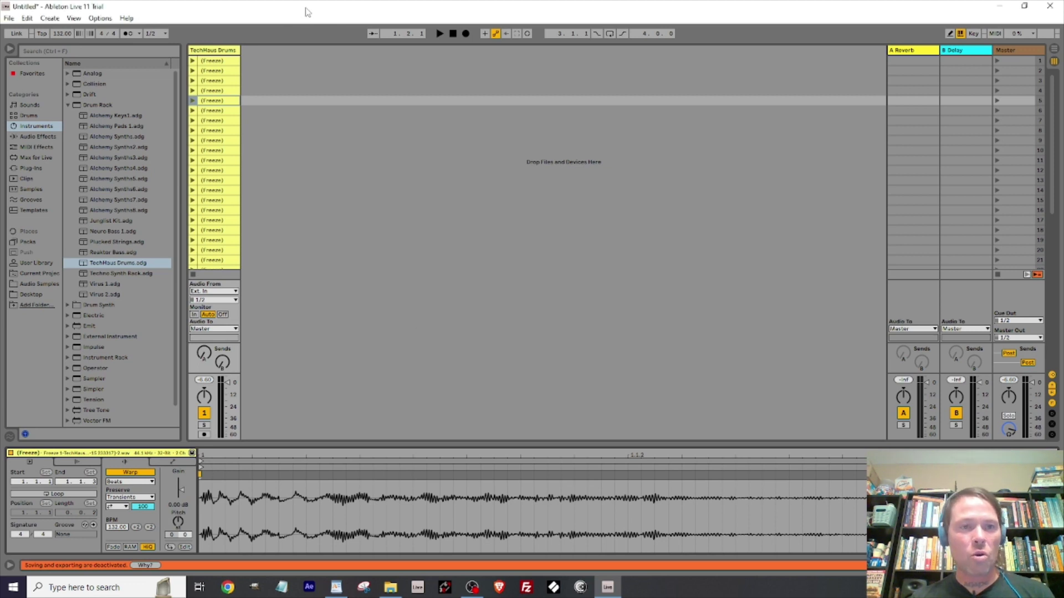
{"action": "key", "text": "ctrl+q"}
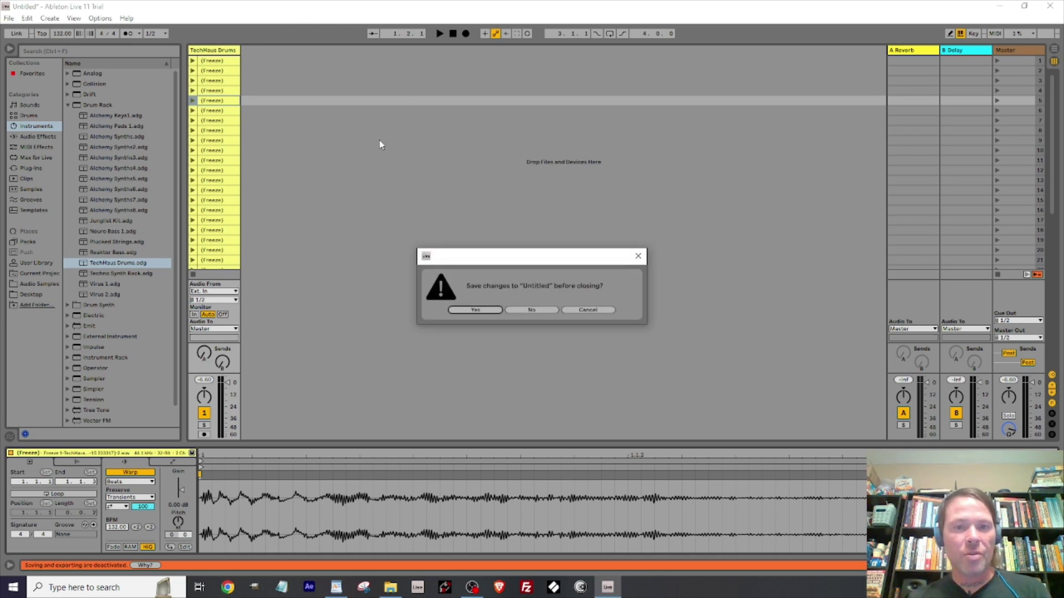
{"action": "left_click", "coordinate": [520, 309]}
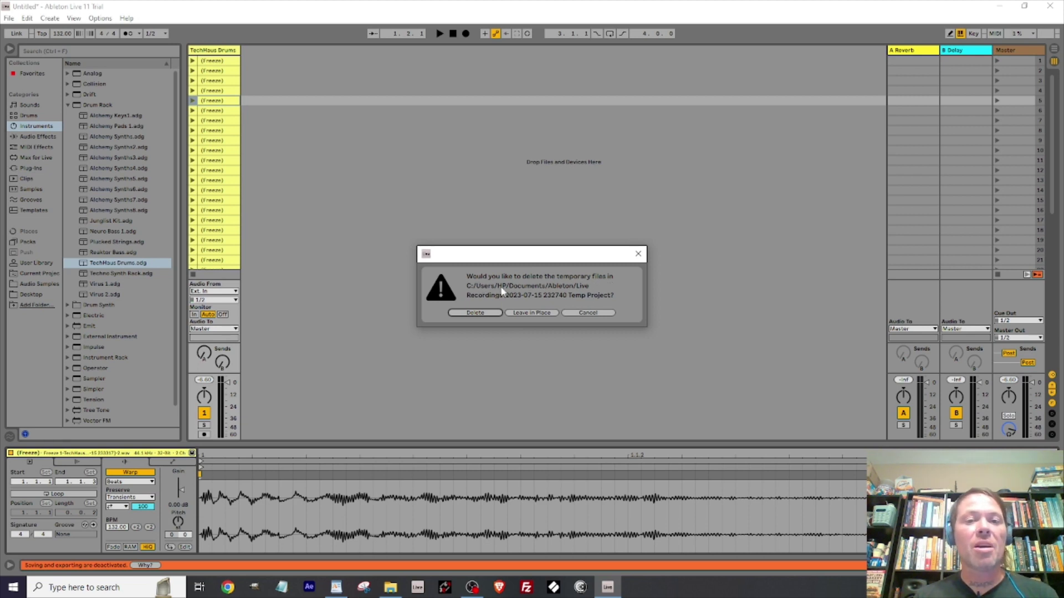
{"action": "left_click", "coordinate": [529, 311]}
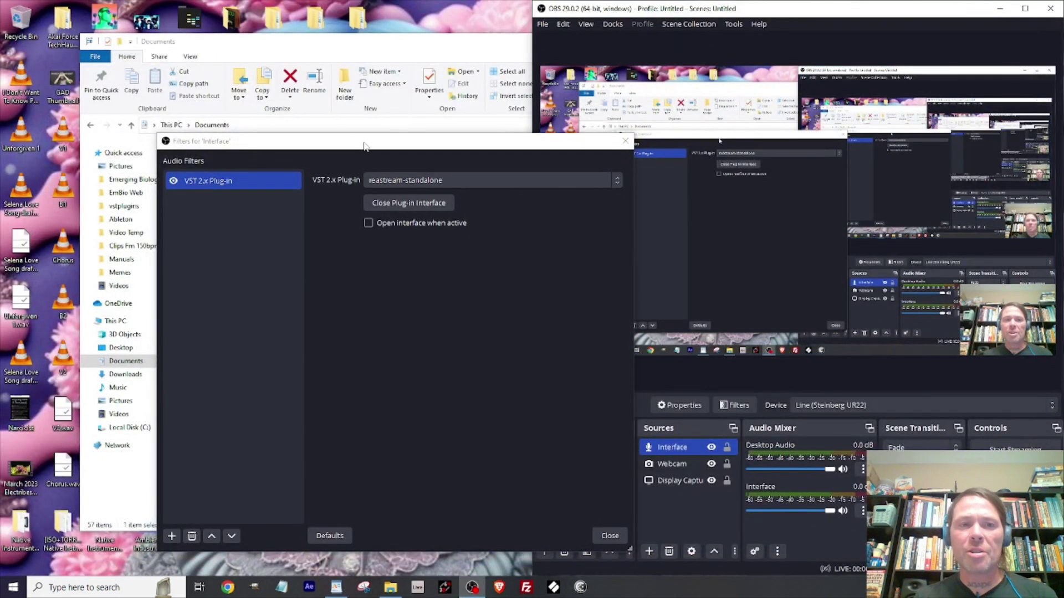
{"action": "left_click", "coordinate": [339, 51]}
{"action": "left_click_drag", "start_coordinate": [361, 70], "coordinate": [343, 35]}
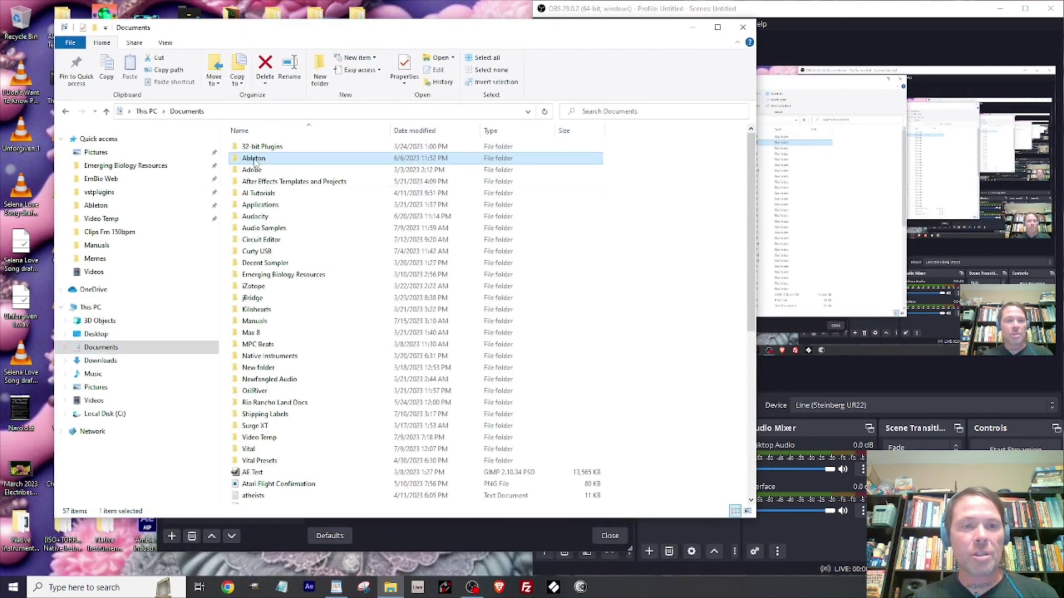
{"action": "double_click", "coordinate": [254, 160]}
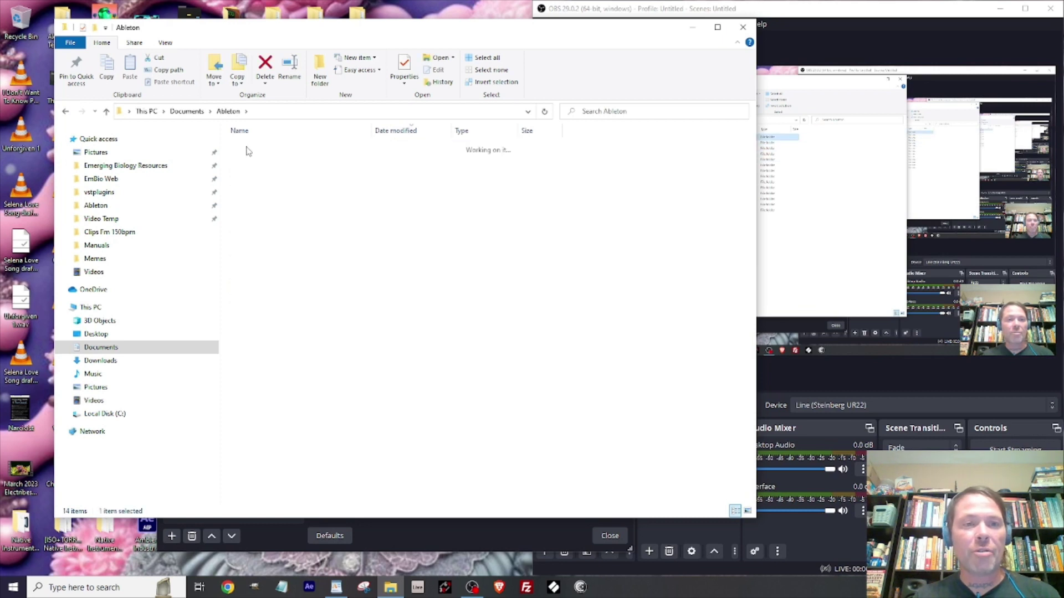
{"action": "double_click", "coordinate": [248, 150]}
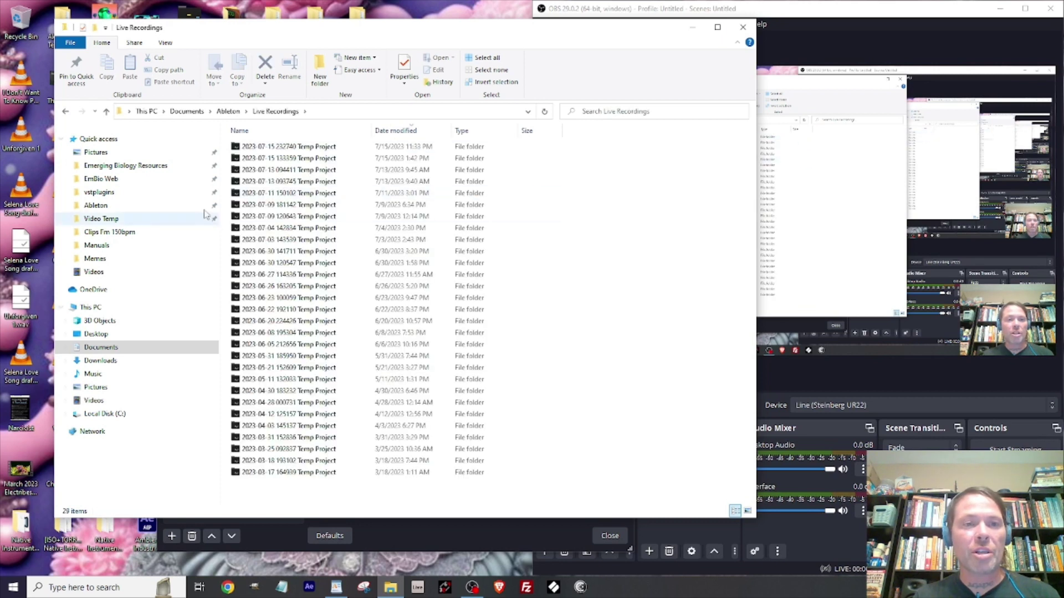
{"action": "double_click", "coordinate": [271, 148]}
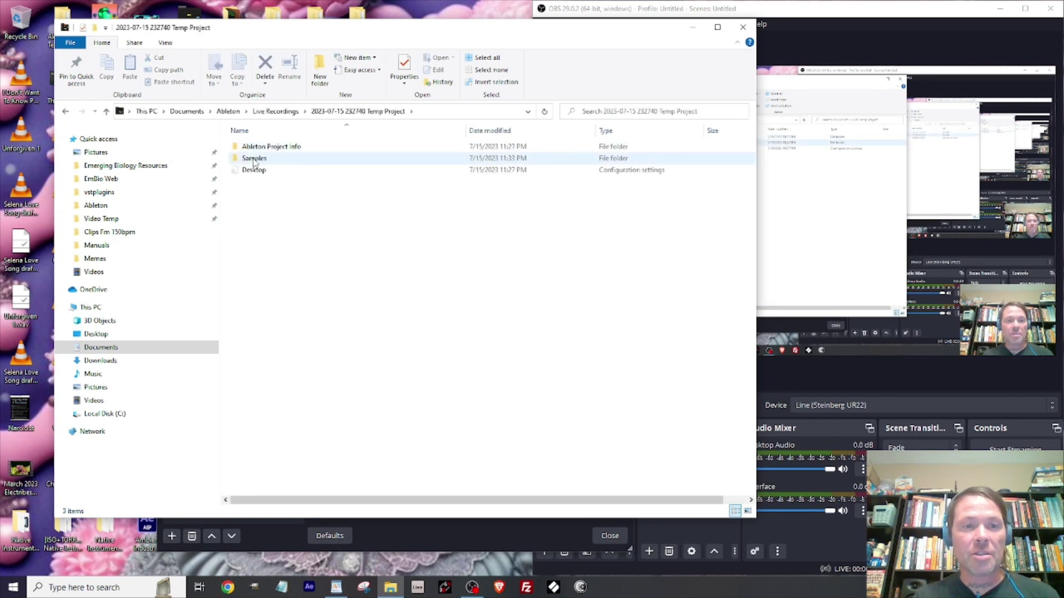
{"action": "double_click", "coordinate": [254, 160]}
{"action": "left_click", "coordinate": [255, 148]}
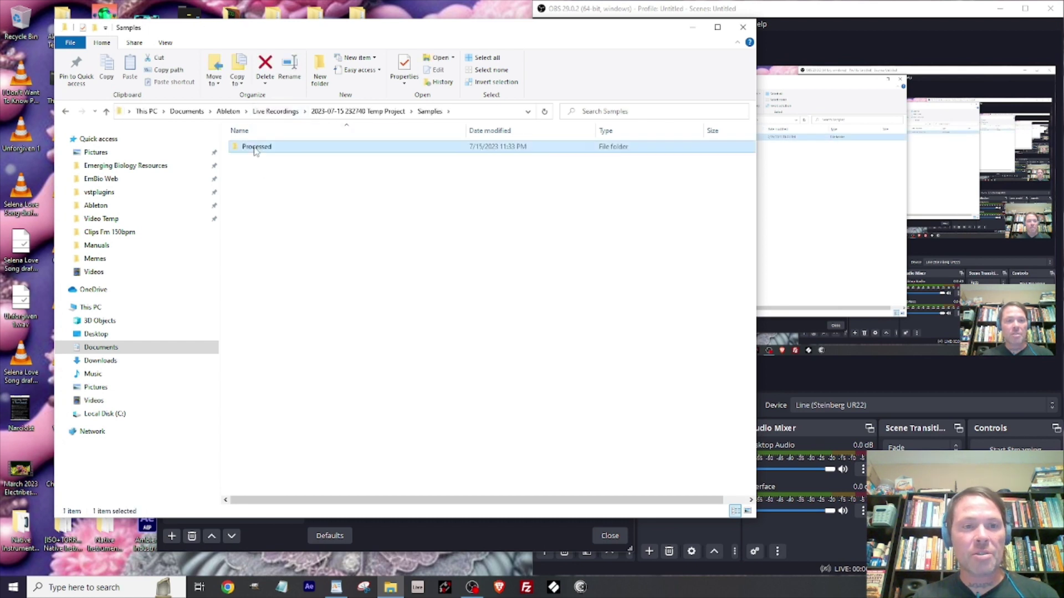
{"action": "double_click", "coordinate": [256, 148]}
{"action": "double_click", "coordinate": [254, 148]}
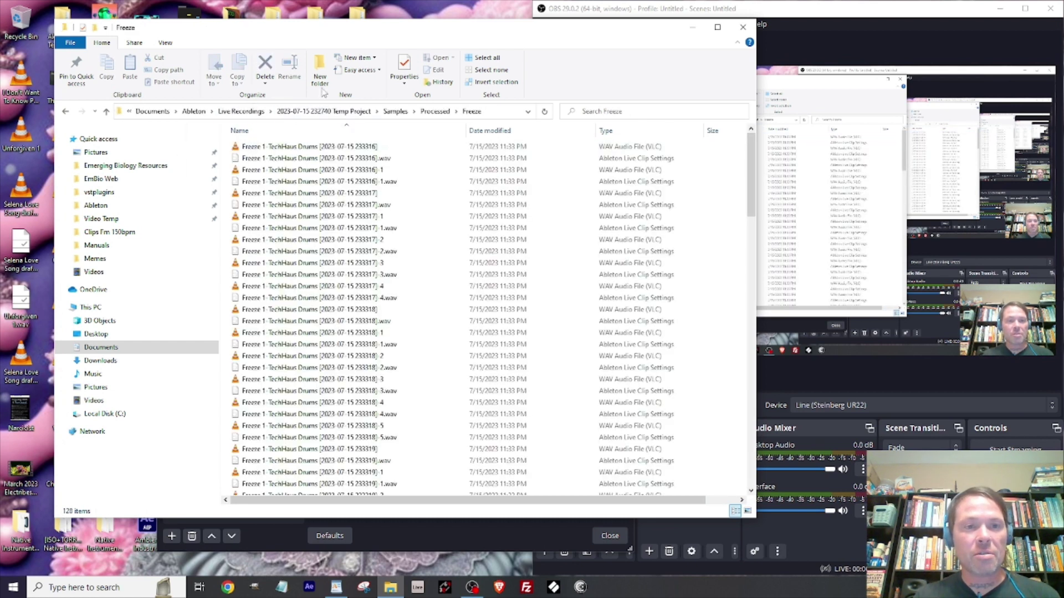
Sort the Freeze folder by file type, select all the WAV audio files, and batch-rename them as Kit.
{"action": "left_click", "coordinate": [665, 135]}
{"action": "left_click_drag", "start_coordinate": [749, 185], "coordinate": [750, 438]}
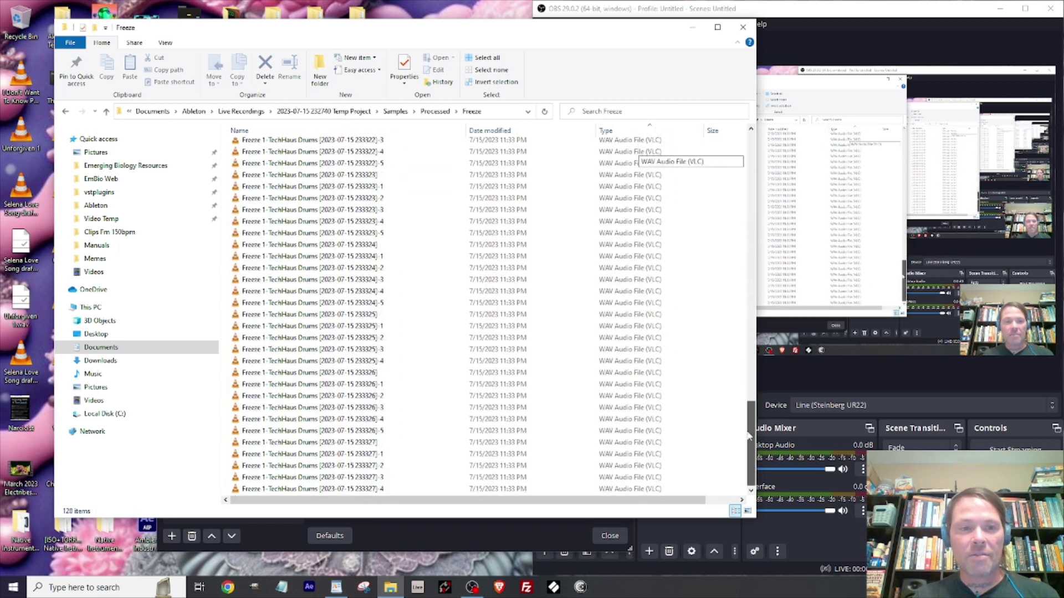
{"action": "left_click", "coordinate": [307, 487]}
{"action": "left_click_drag", "start_coordinate": [752, 445], "coordinate": [767, 325]}
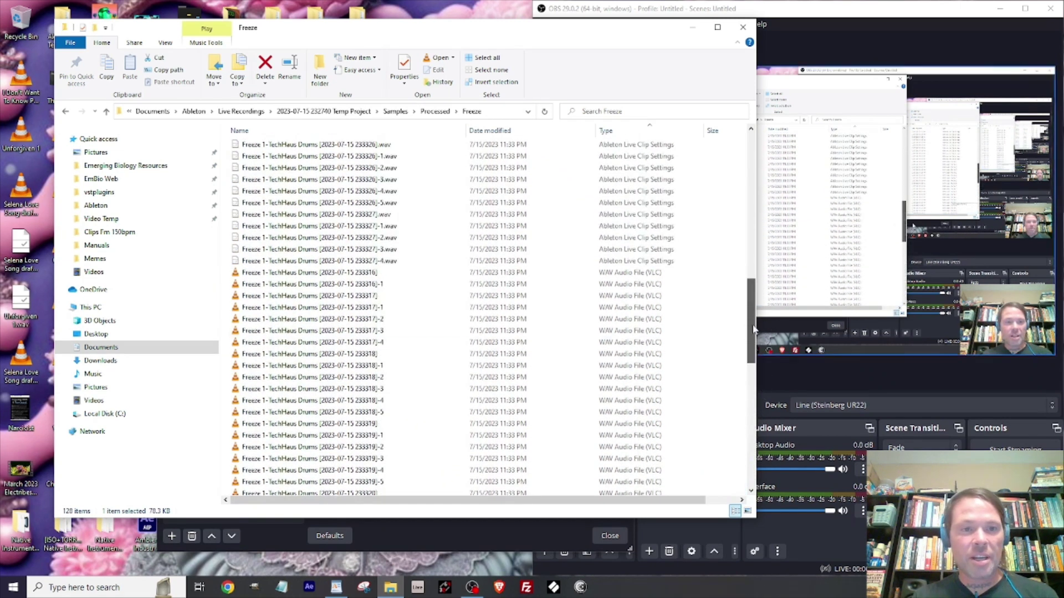
{"action": "left_click", "coordinate": [299, 272], "text": "shift"}
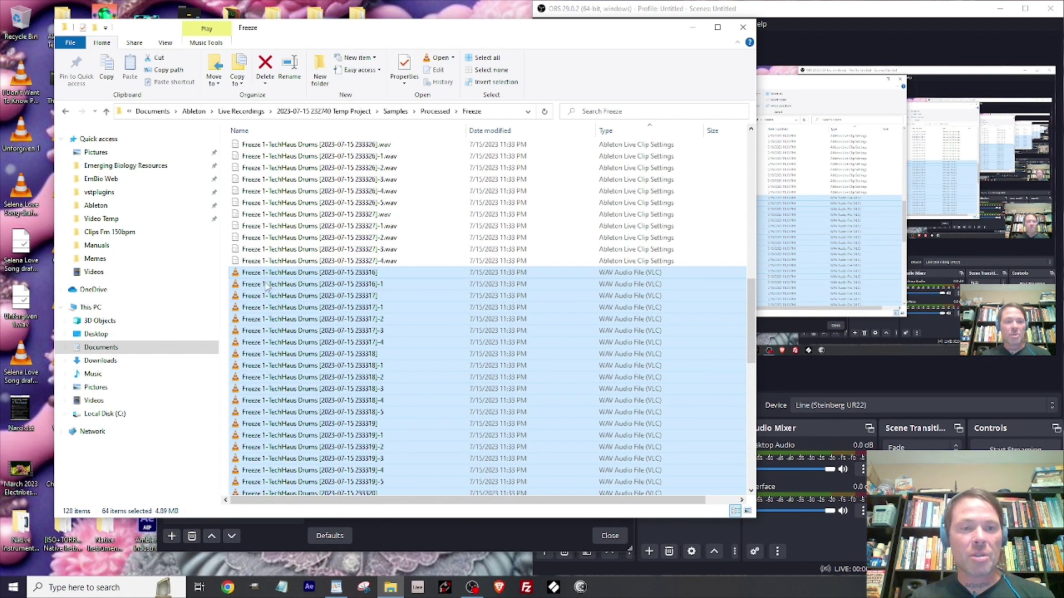
{"action": "right_click", "coordinate": [283, 279]}
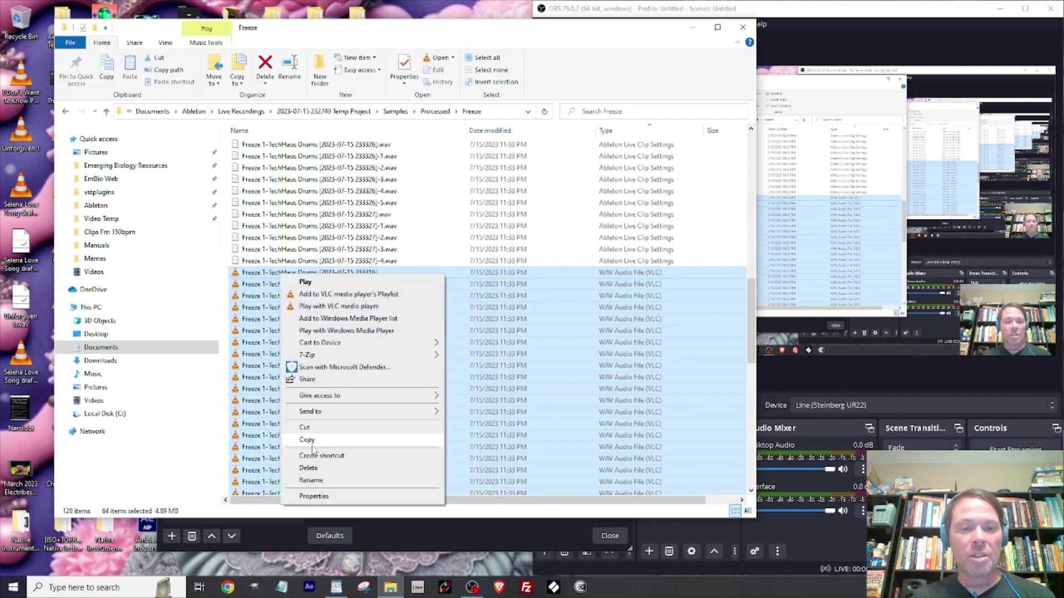
{"action": "left_click", "coordinate": [310, 480]}
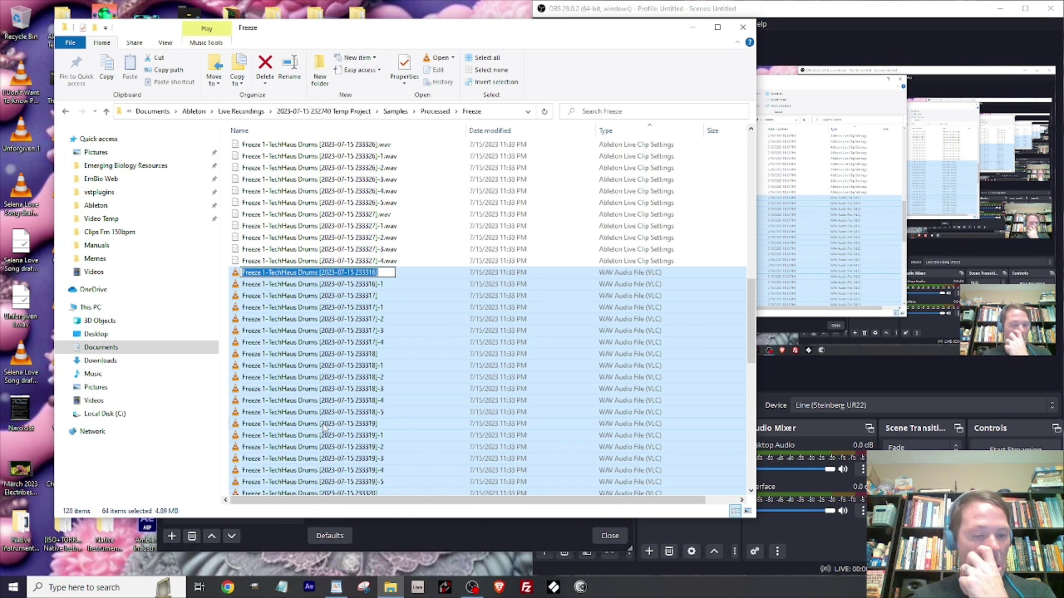
{"action": "key", "text": "Escape"}
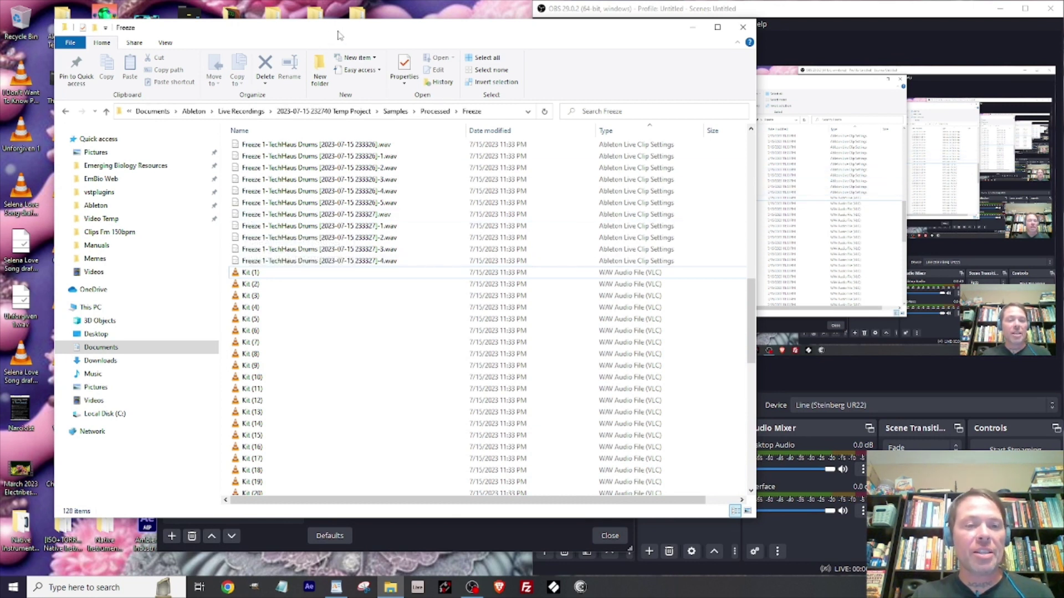
Switch to Novation Components, open the Circuit product page, and create a new pack.
{"action": "left_click_drag", "start_coordinate": [336, 35], "coordinate": [655, 20]}
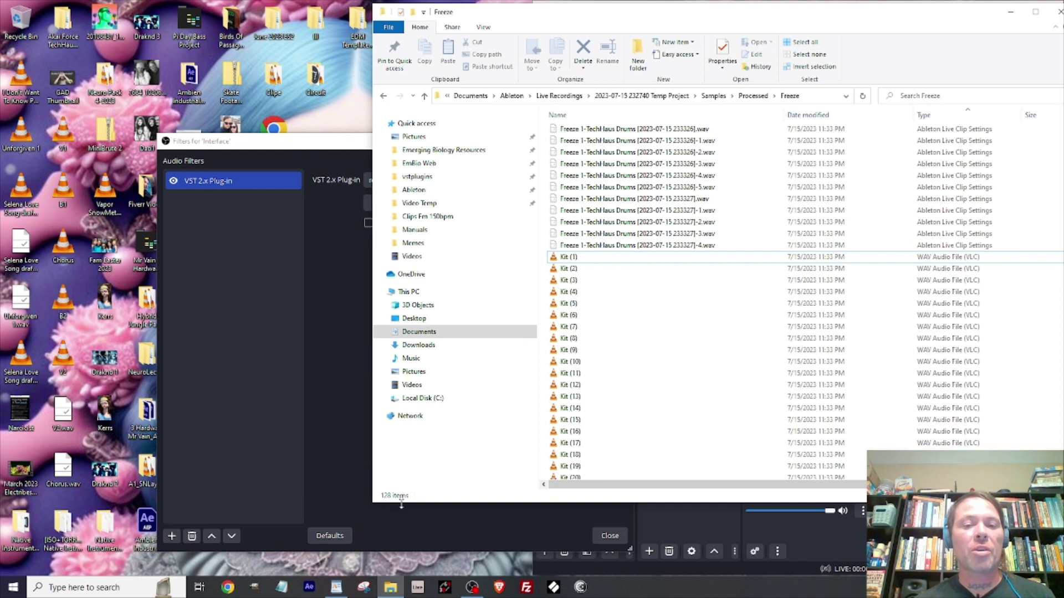
{"action": "left_click", "coordinate": [192, 200]}
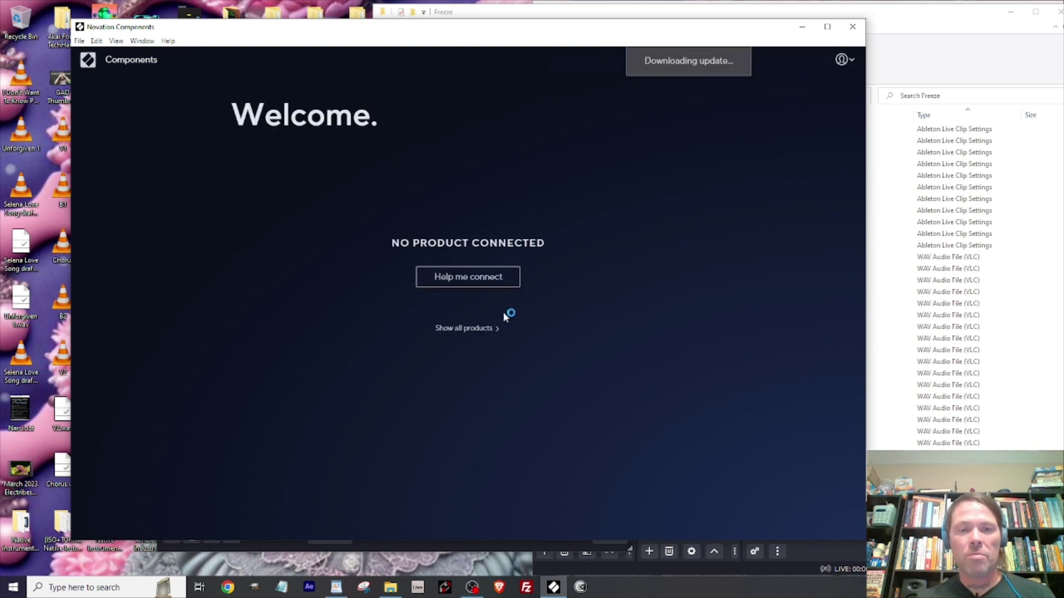
{"action": "left_click", "coordinate": [481, 329]}
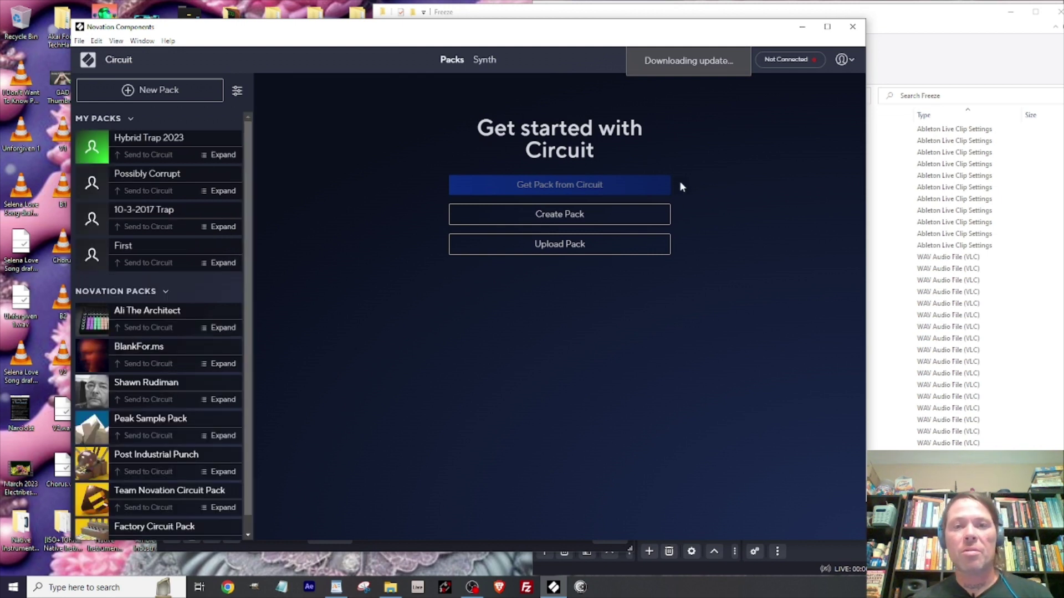
{"action": "left_click", "coordinate": [536, 216]}
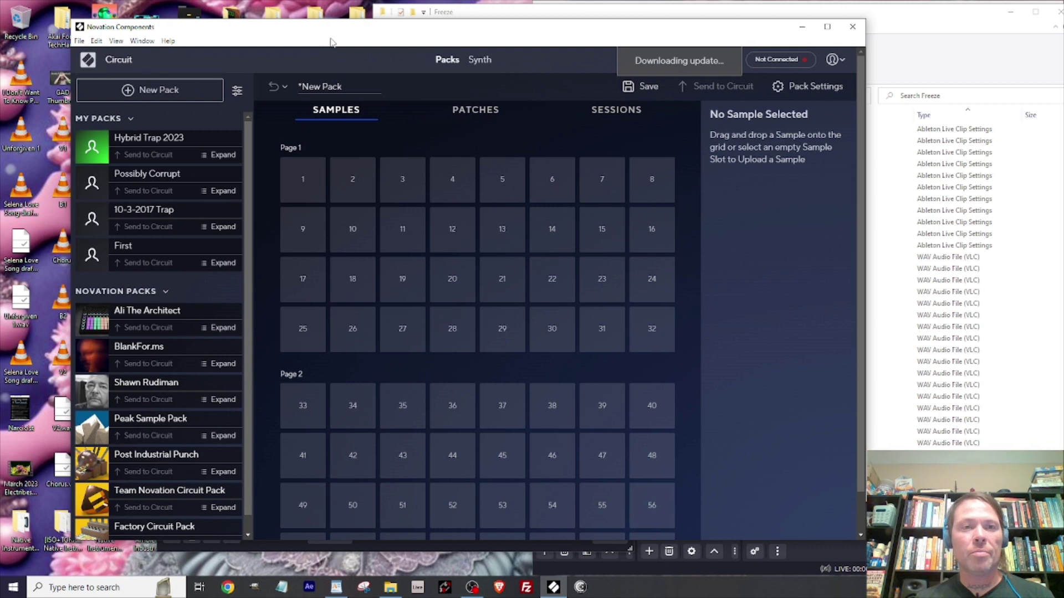
Arrange Components and File Explorer side by side, and load Kit (1) through Kit (4) into sample slots 1 to 4.
{"action": "left_click_drag", "start_coordinate": [372, 35], "coordinate": [322, 25]}
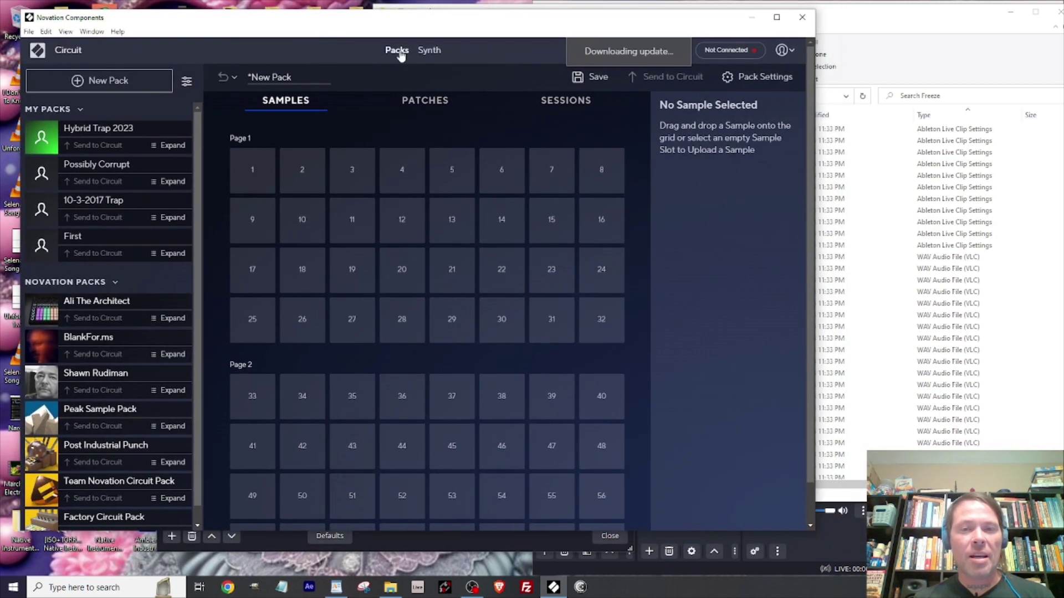
{"action": "left_click", "coordinate": [838, 17]}
{"action": "left_click_drag", "start_coordinate": [550, 20], "coordinate": [758, 45]}
{"action": "left_click", "coordinate": [776, 281]}
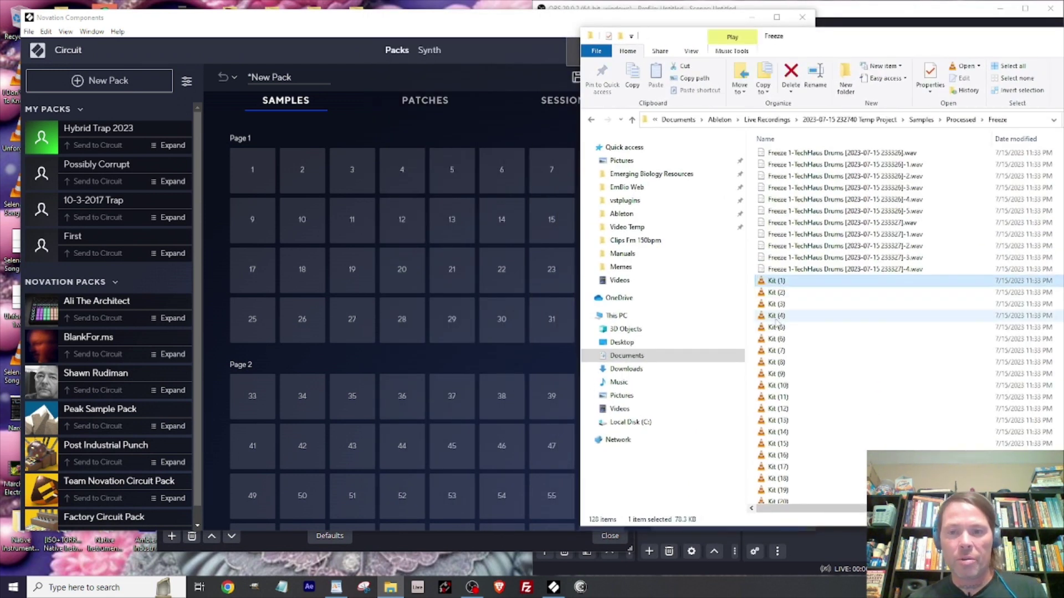
{"action": "left_click", "coordinate": [778, 315], "text": "shift"}
{"action": "left_click_drag", "start_coordinate": [775, 282], "coordinate": [259, 171]}
{"action": "left_click", "coordinate": [905, 41]}
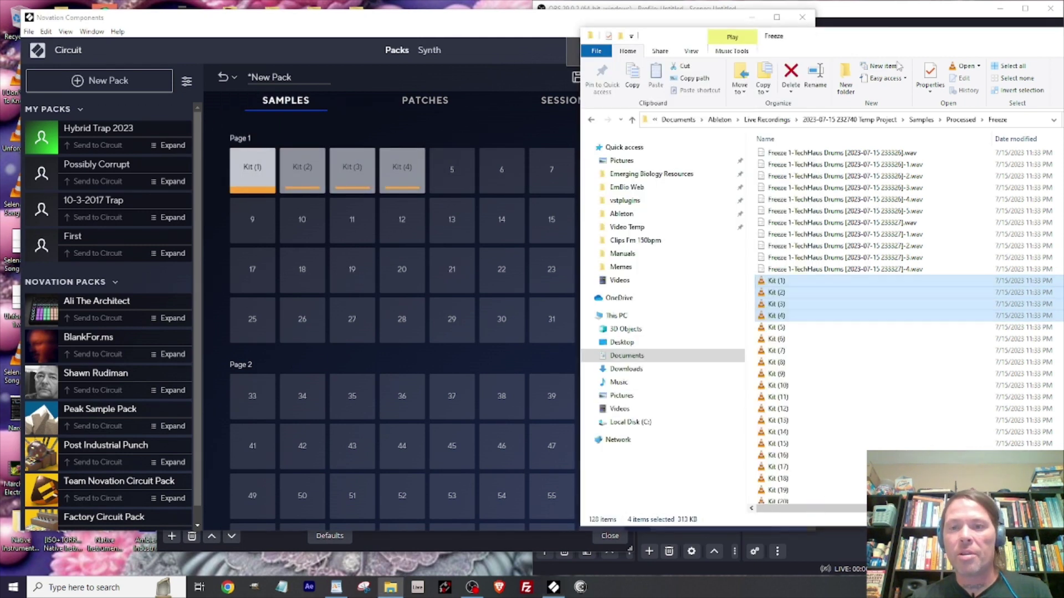
Load the remaining files, Kit (5) through Kit (64), into the pack's sample grid starting at slot 5.
{"action": "left_click", "coordinate": [787, 327]}
{"action": "left_click_drag", "start_coordinate": [841, 44], "coordinate": [662, 18]}
{"action": "scroll", "coordinate": [765, 239], "scroll_direction": "down", "scroll_amount": 14}
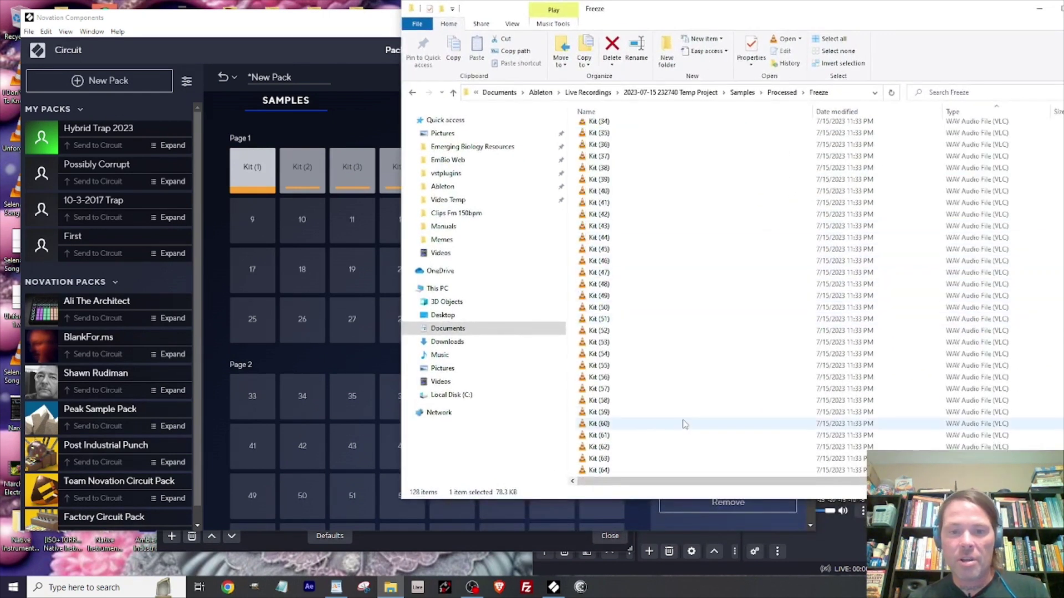
{"action": "left_click", "coordinate": [605, 470], "text": "shift"}
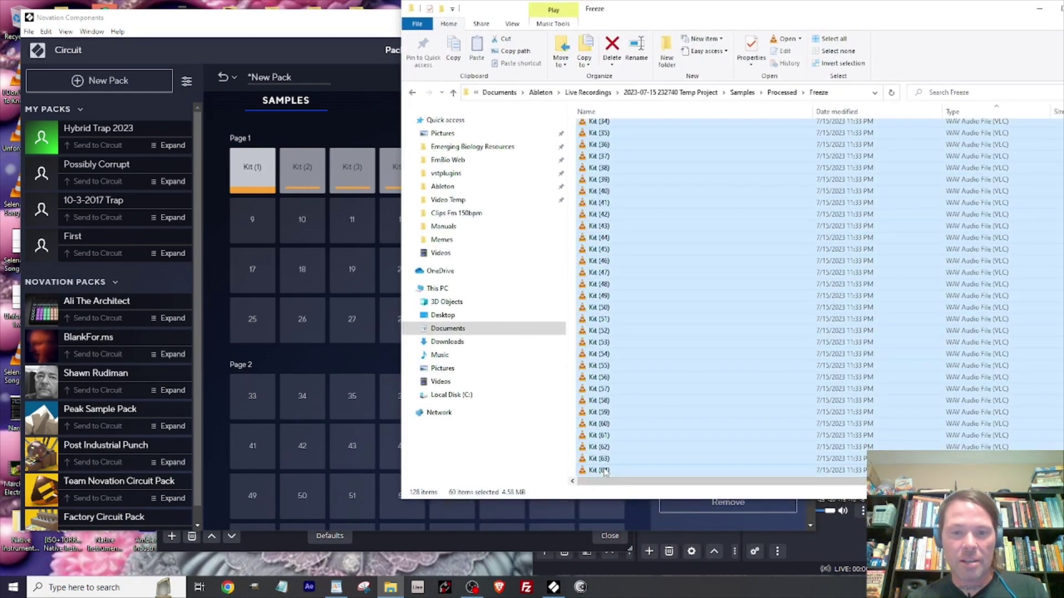
{"action": "scroll", "coordinate": [648, 192], "scroll_direction": "up", "scroll_amount": 14}
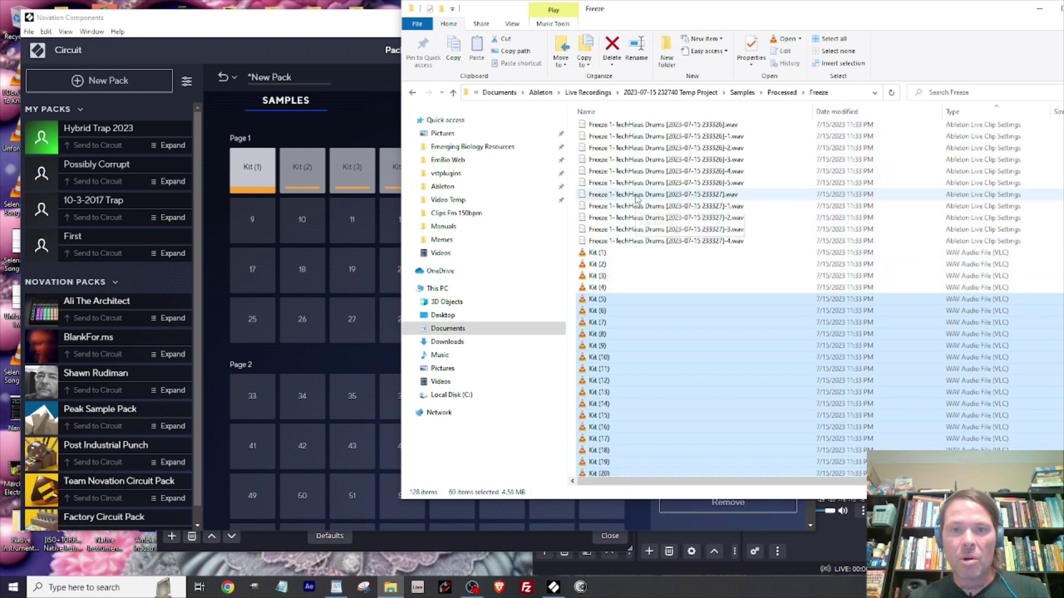
{"action": "left_click_drag", "start_coordinate": [625, 14], "coordinate": [872, 20]}
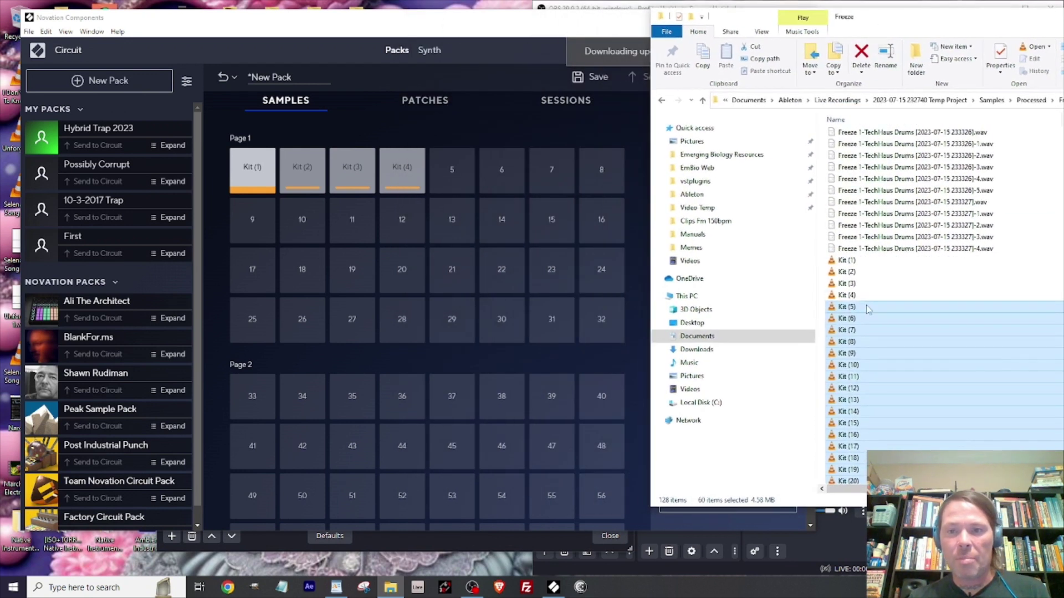
{"action": "left_click_drag", "start_coordinate": [838, 314], "coordinate": [459, 181]}
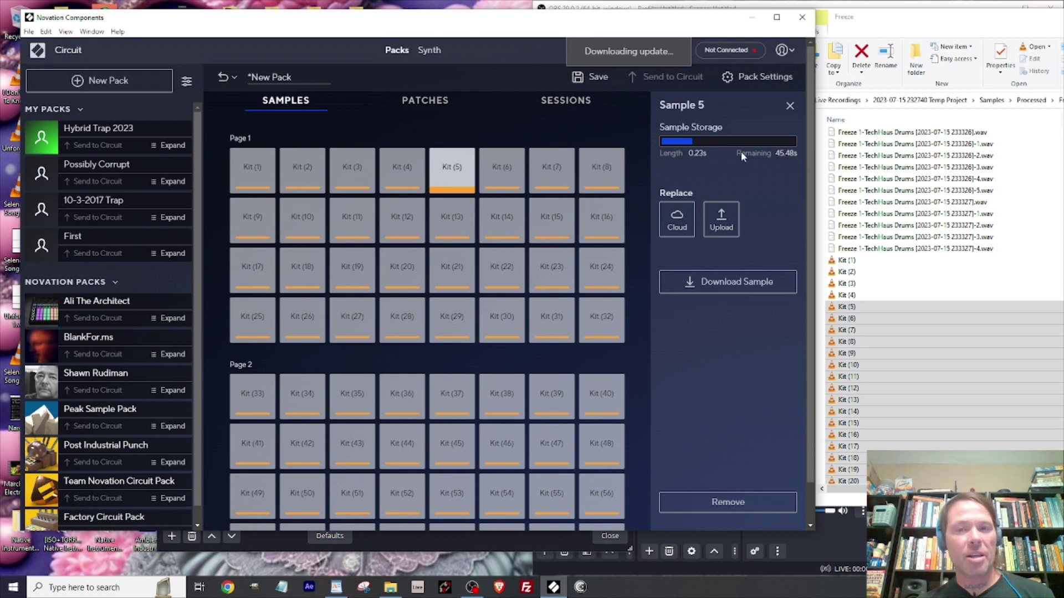
Maximize the Components window and audition samples Kit (1) through Kit (5) in the filled grid.
{"action": "scroll", "coordinate": [588, 178], "scroll_direction": "down", "scroll_amount": 1}
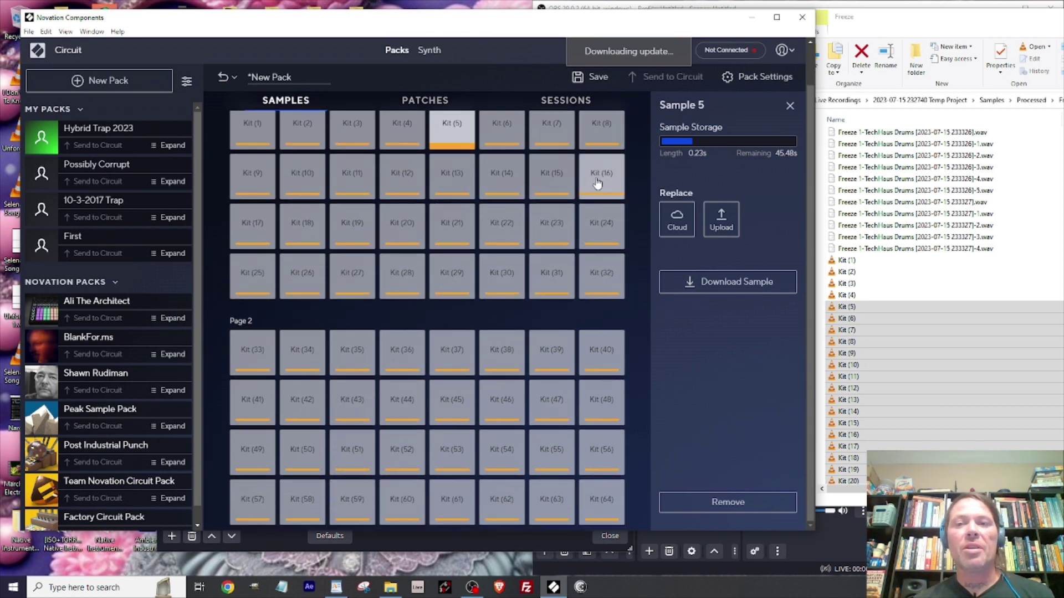
{"action": "scroll", "coordinate": [532, 182], "scroll_direction": "up", "scroll_amount": 1}
{"action": "scroll", "coordinate": [499, 138], "scroll_direction": "down", "scroll_amount": 1}
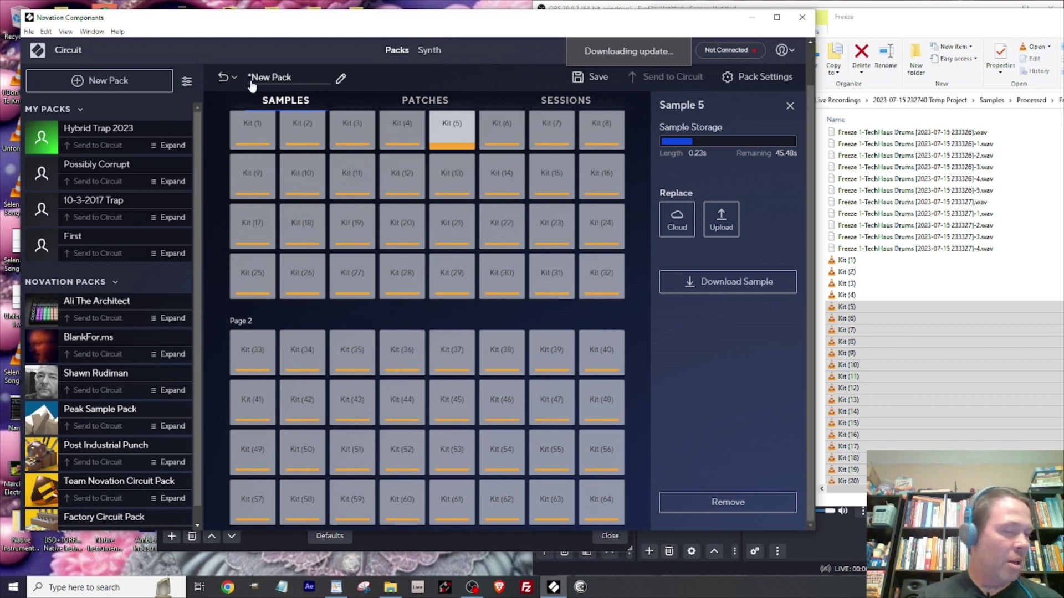
{"action": "double_click", "coordinate": [620, 28]}
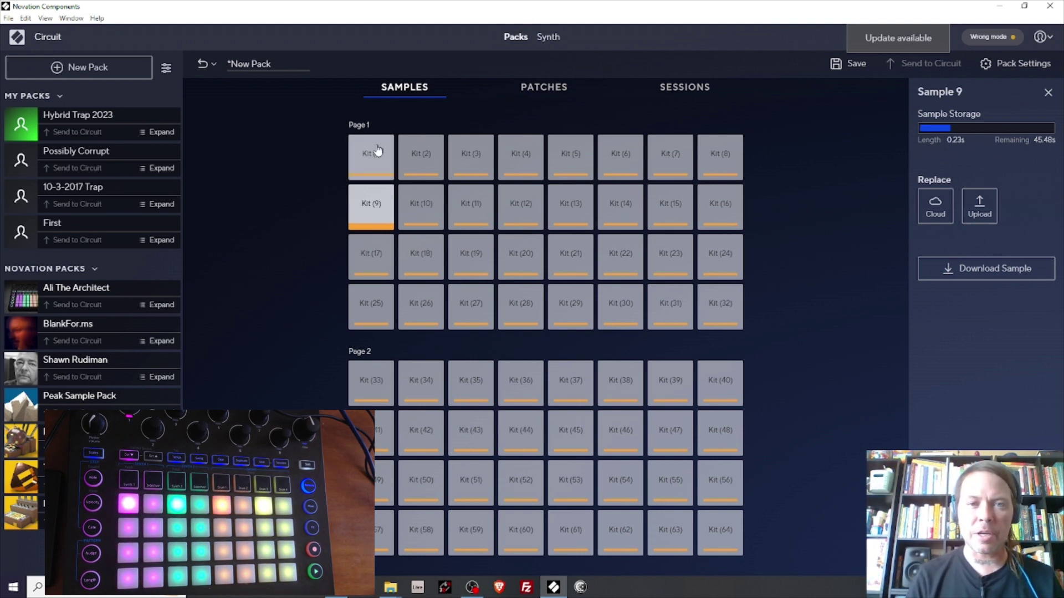
{"action": "left_click", "coordinate": [374, 150]}
{"action": "left_click", "coordinate": [377, 150]}
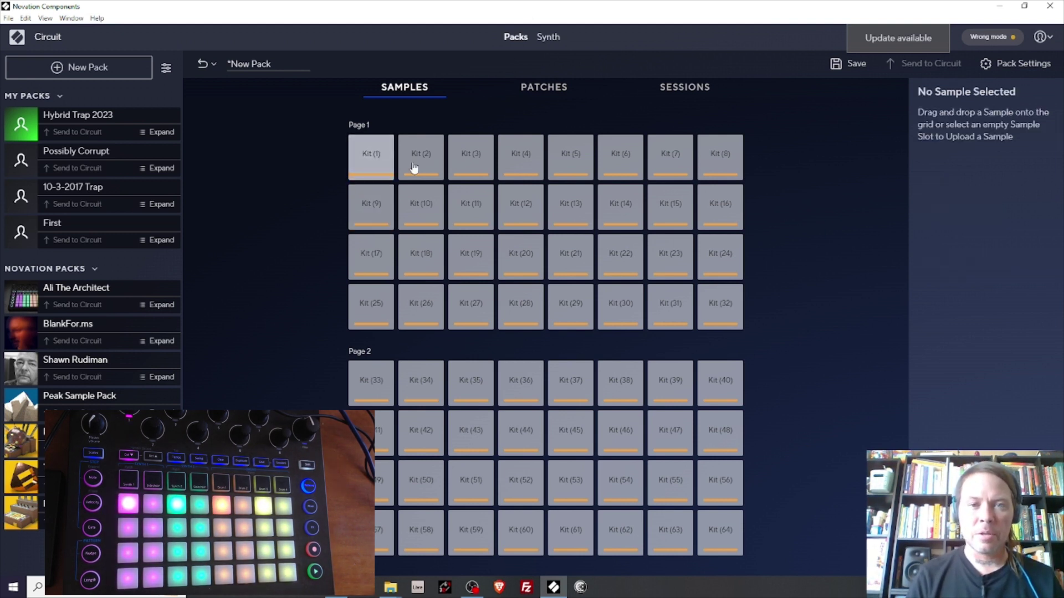
{"action": "left_click", "coordinate": [423, 166]}
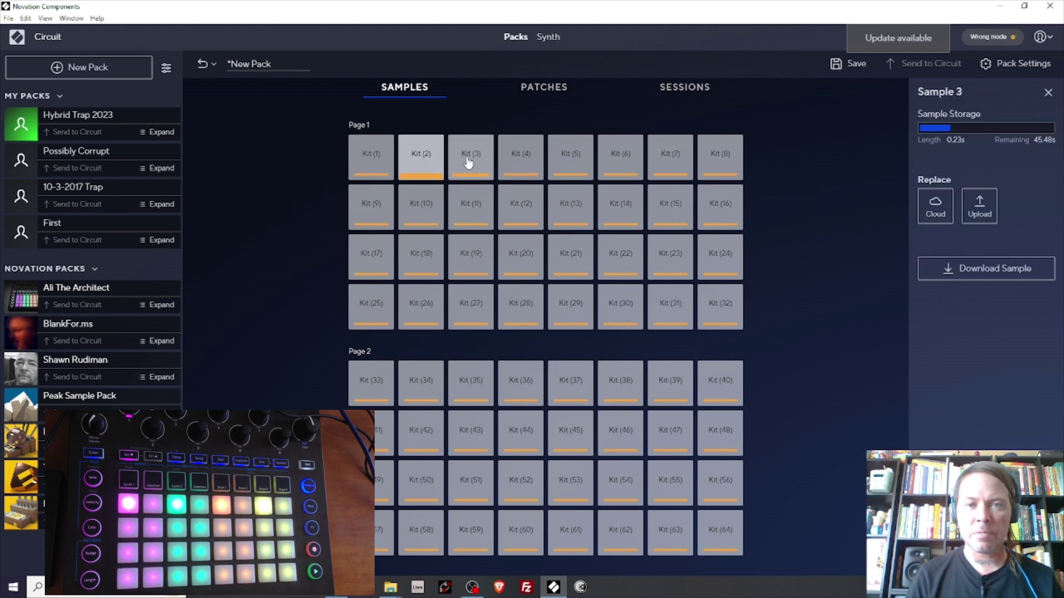
{"action": "left_click", "coordinate": [468, 161]}
{"action": "left_click", "coordinate": [525, 165]}
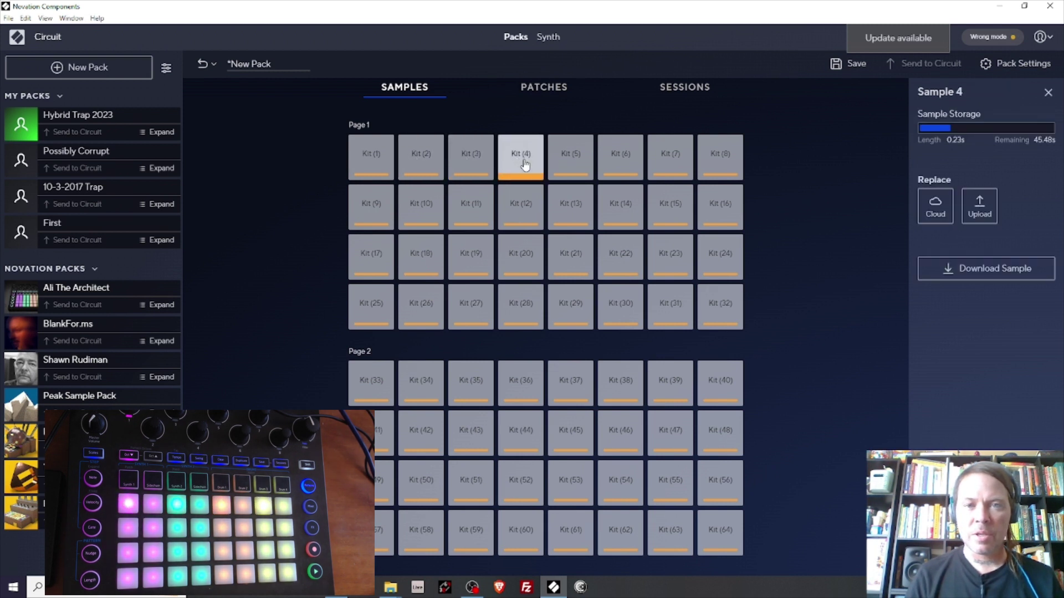
{"action": "left_click", "coordinate": [556, 166]}
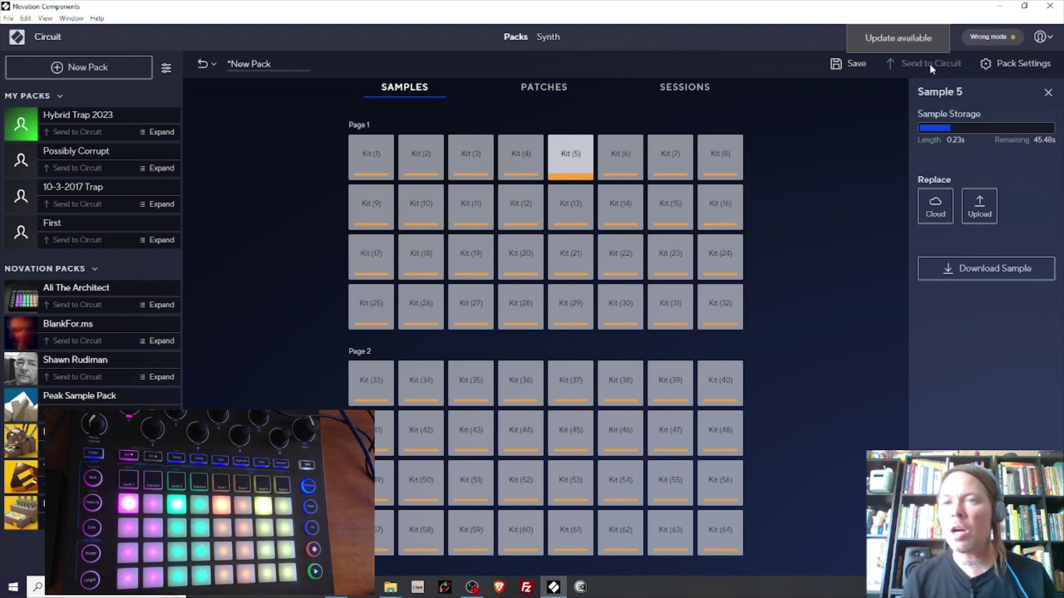
Put the connected Circuit into Bootloader Mode and send the new pack's samples to it.
{"action": "left_click", "coordinate": [991, 38]}
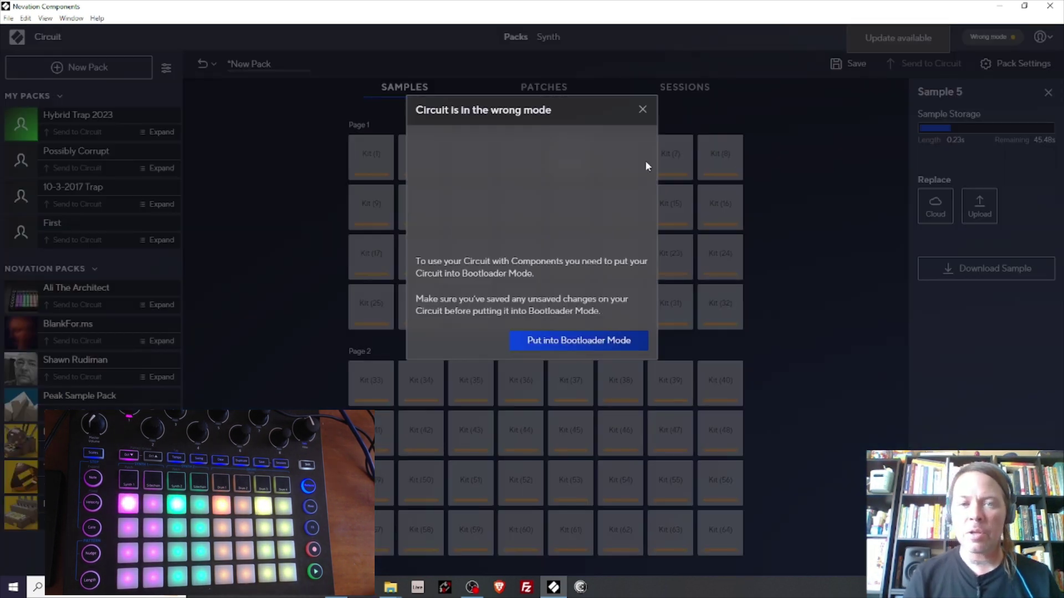
{"action": "left_click", "coordinate": [576, 343]}
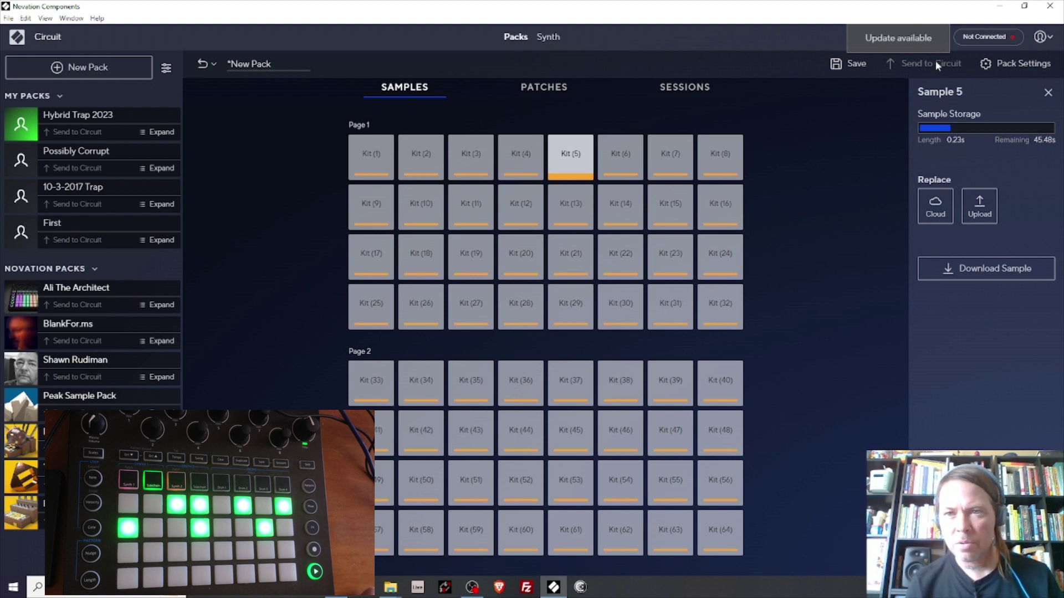
{"action": "left_click", "coordinate": [989, 36]}
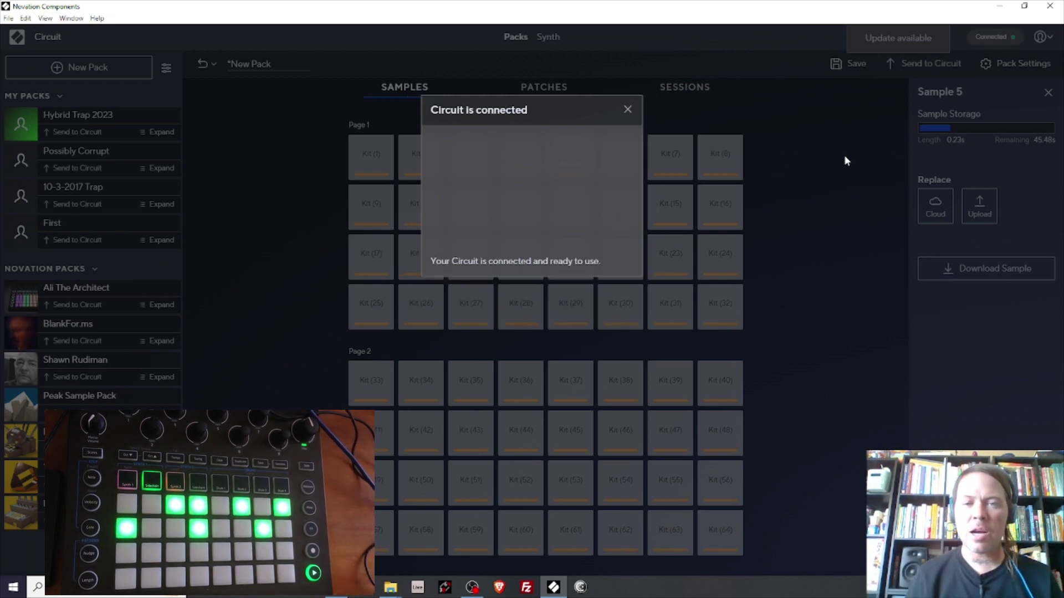
{"action": "left_click", "coordinate": [628, 109]}
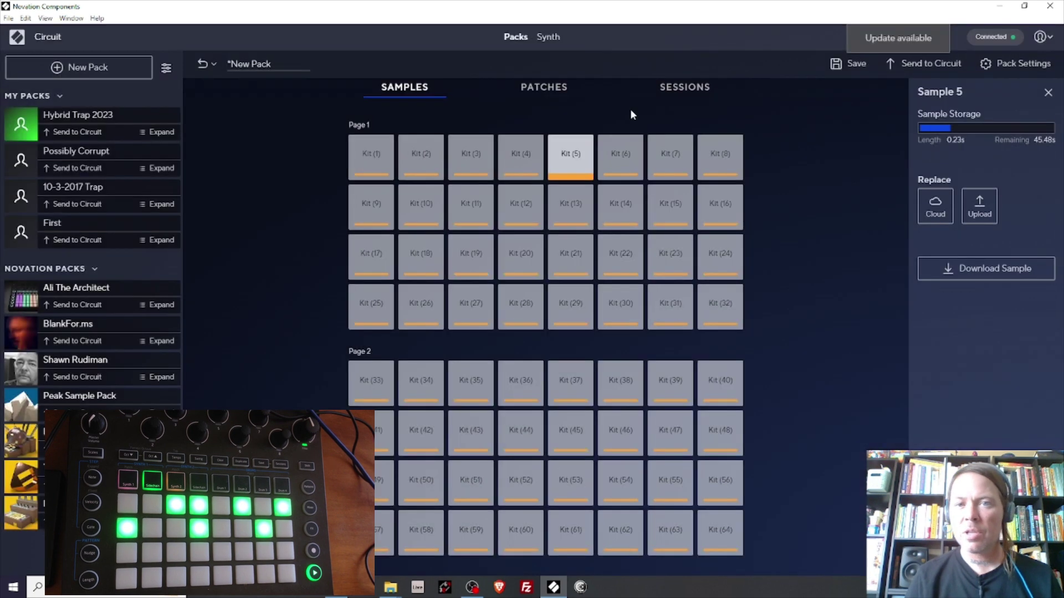
{"action": "left_click", "coordinate": [921, 65]}
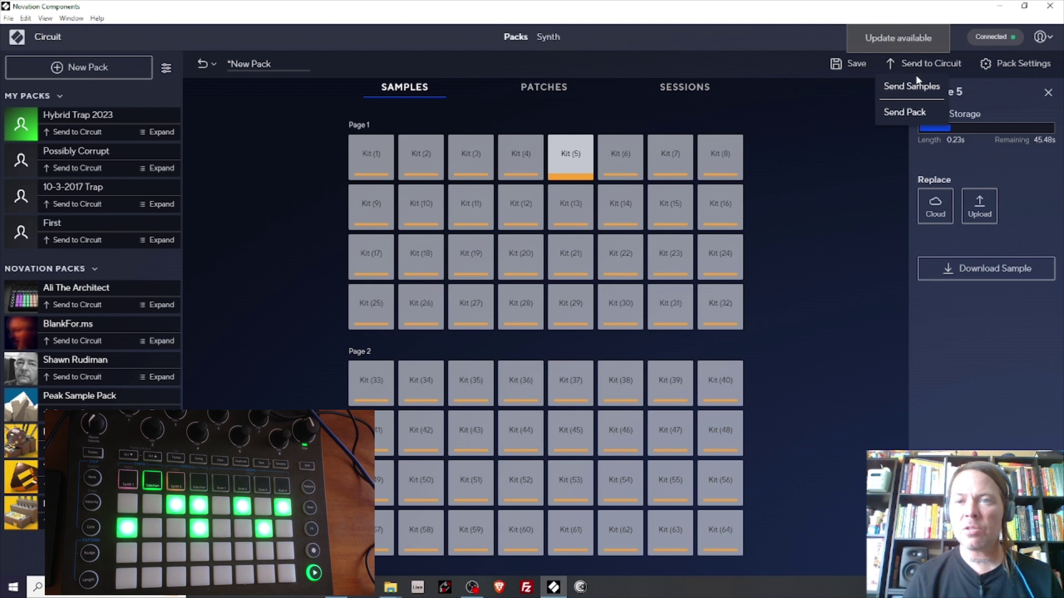
{"action": "left_click", "coordinate": [912, 87]}
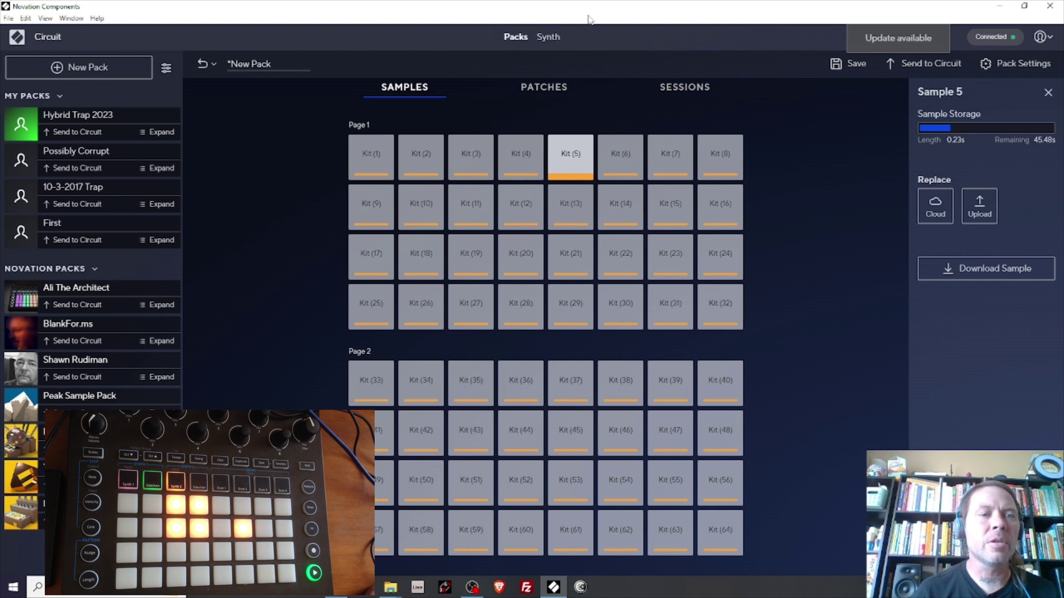
{"action": "double_click", "coordinate": [61, 189]}
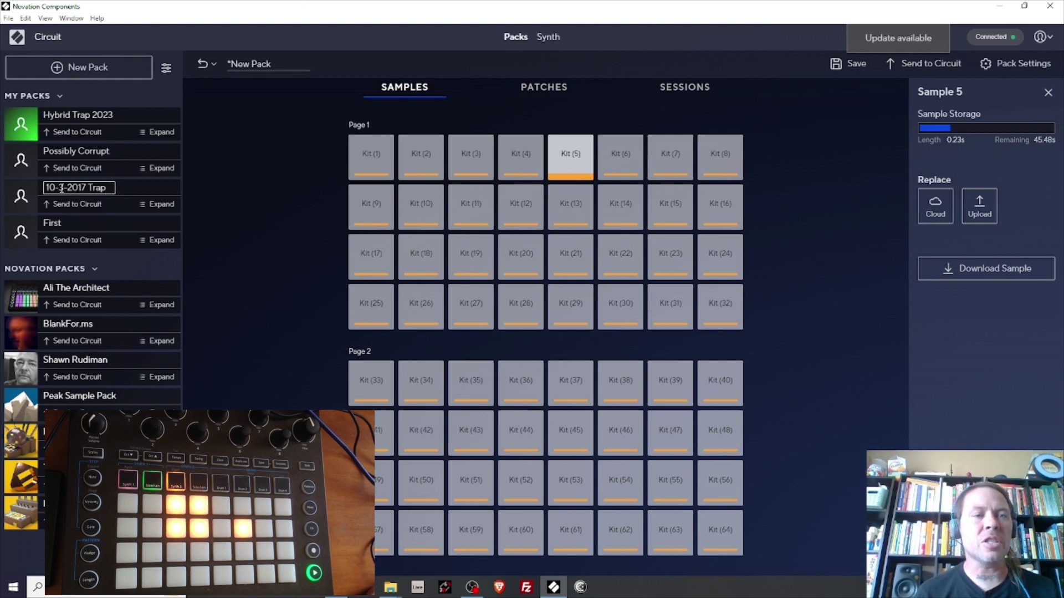
{"action": "left_click", "coordinate": [135, 196]}
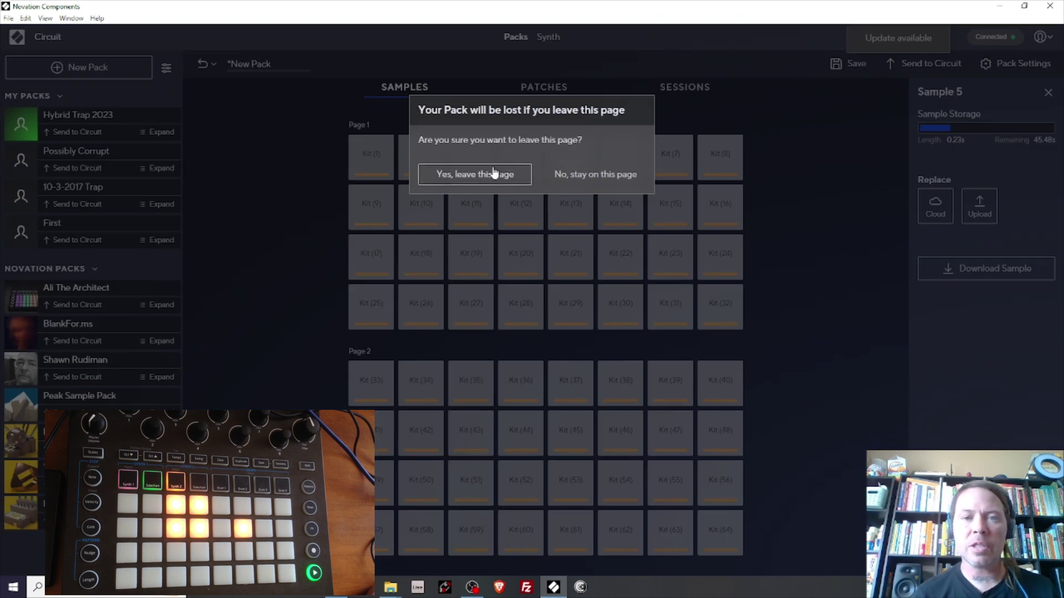
{"action": "left_click", "coordinate": [583, 175]}
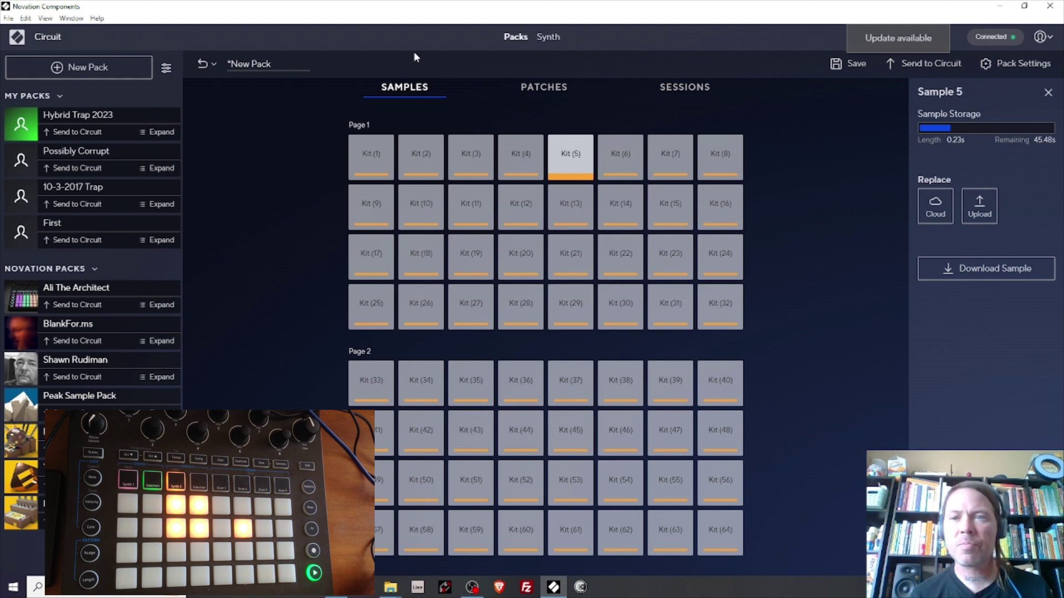
Save the new sample pack under the name TechHouse Drums.
{"action": "left_click", "coordinate": [853, 66]}
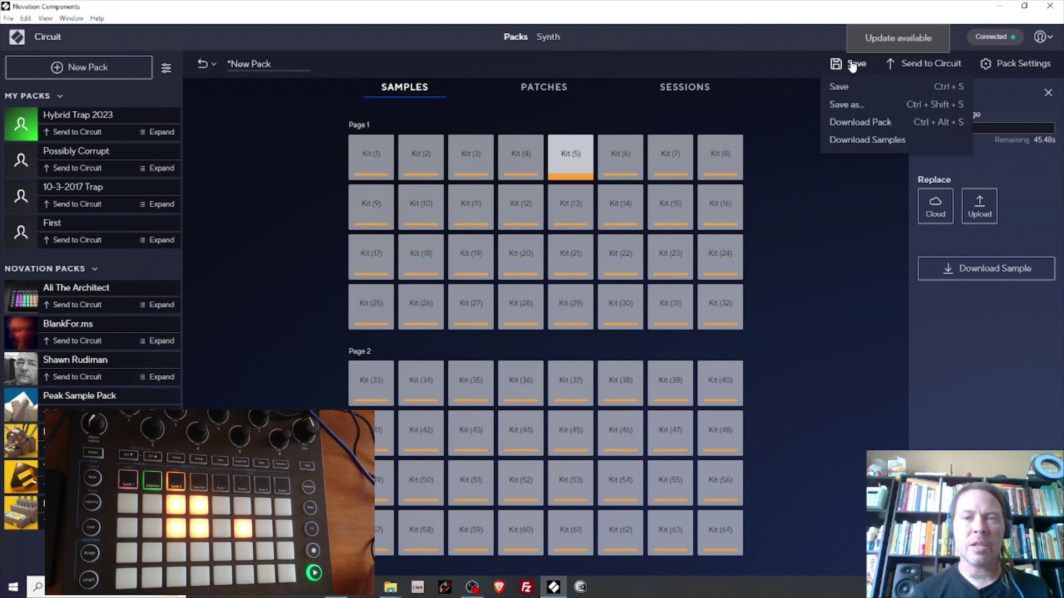
{"action": "left_click", "coordinate": [843, 105]}
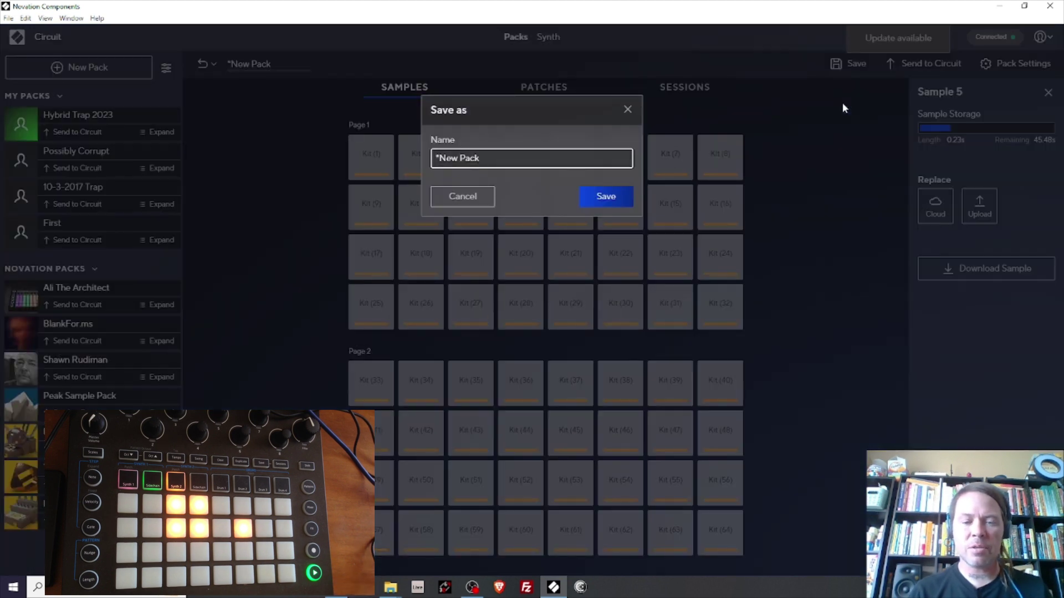
{"action": "key", "text": "ctrl+a"}
{"action": "type", "text": "T"}
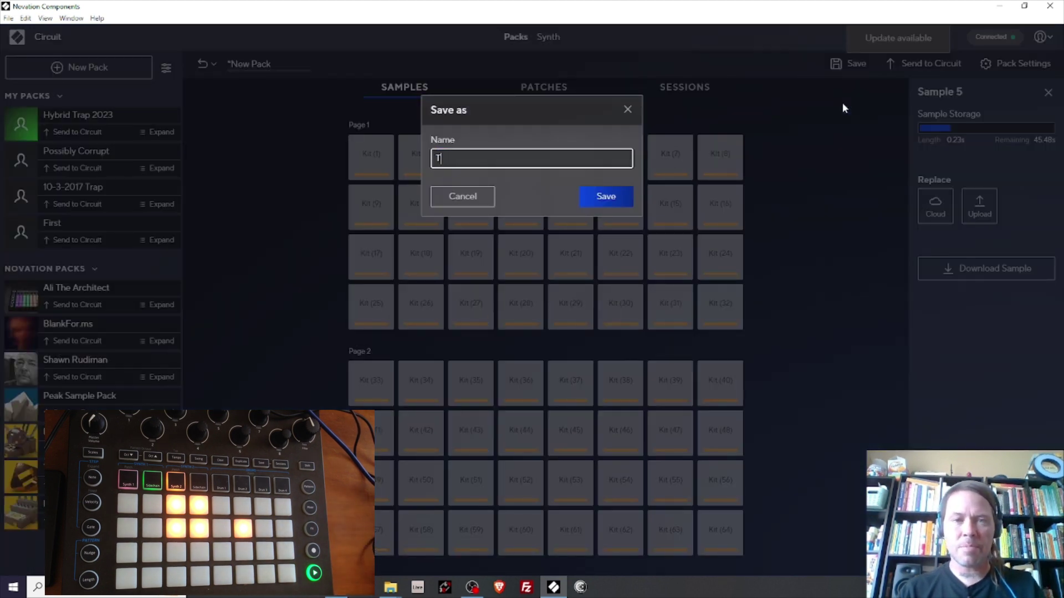
{"action": "type", "text": "echHou"}
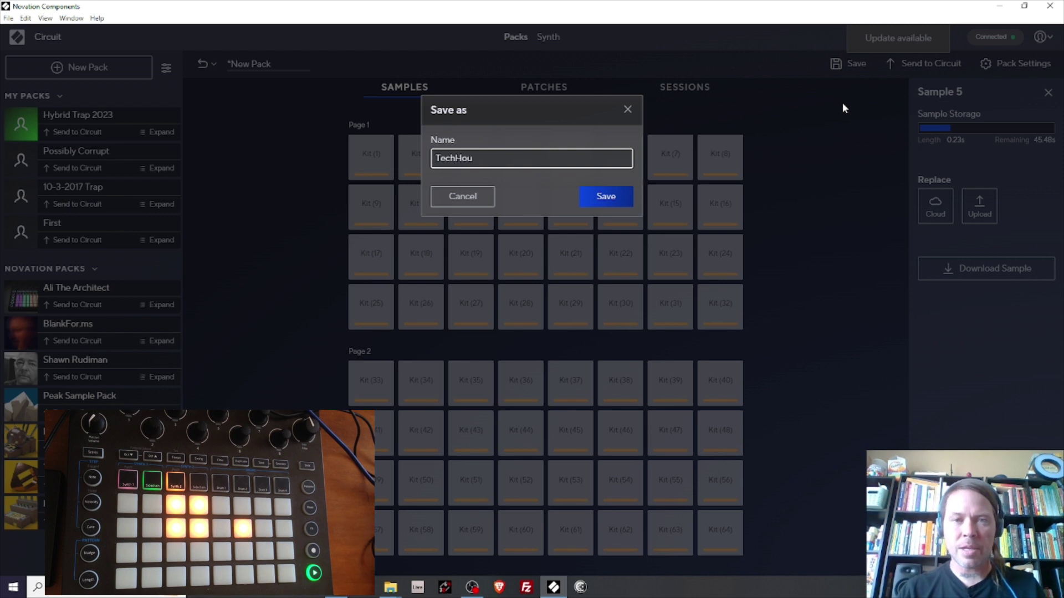
{"action": "type", "text": "se Drums"}
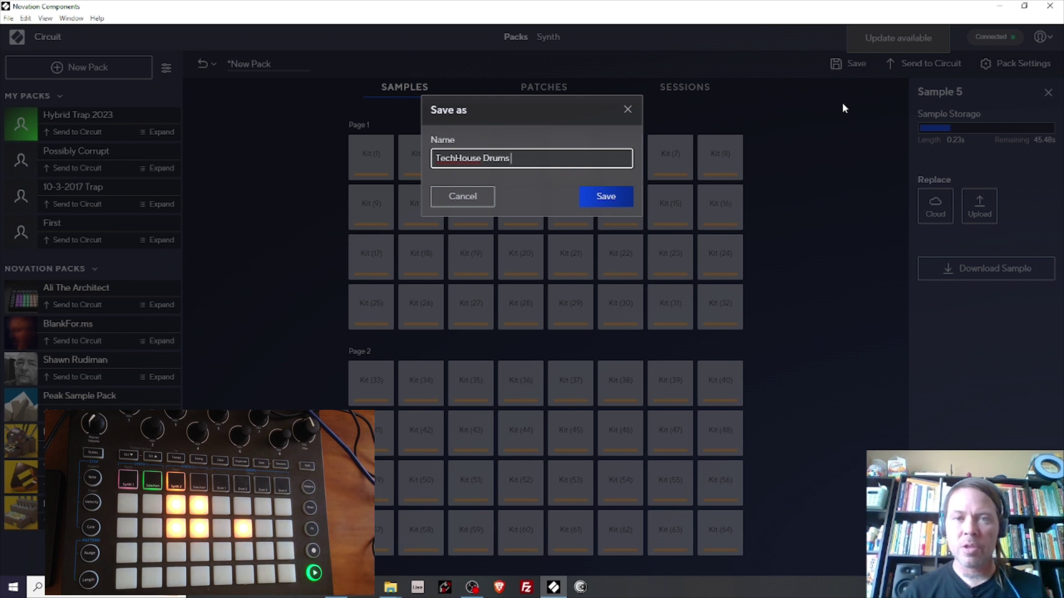
{"action": "left_click", "coordinate": [607, 198]}
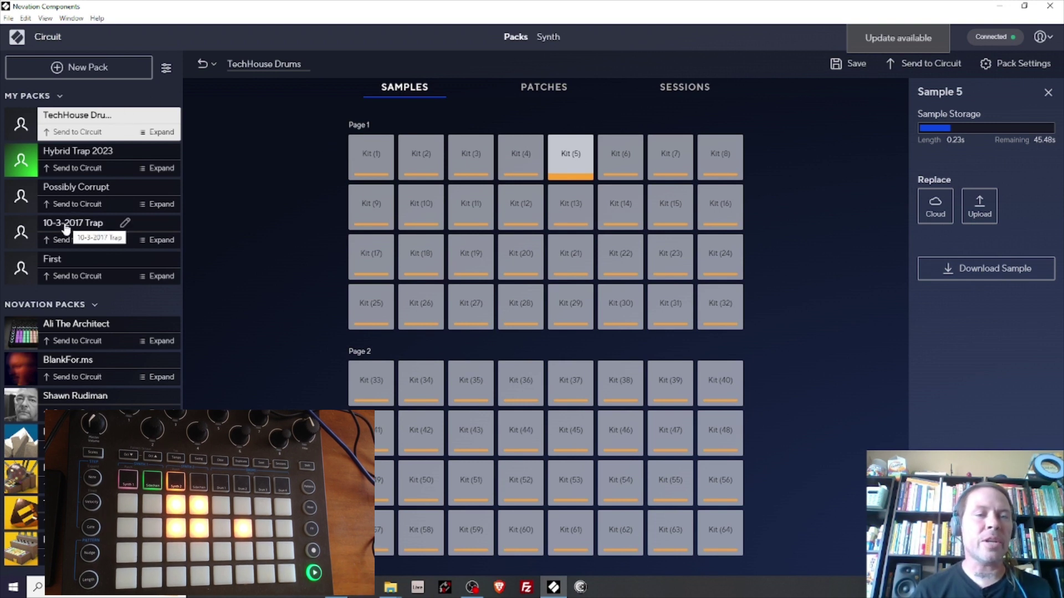
Open the 10-3-2017 Trap pack and audition several of its samples, from Sample1 through Sample44.
{"action": "double_click", "coordinate": [66, 225]}
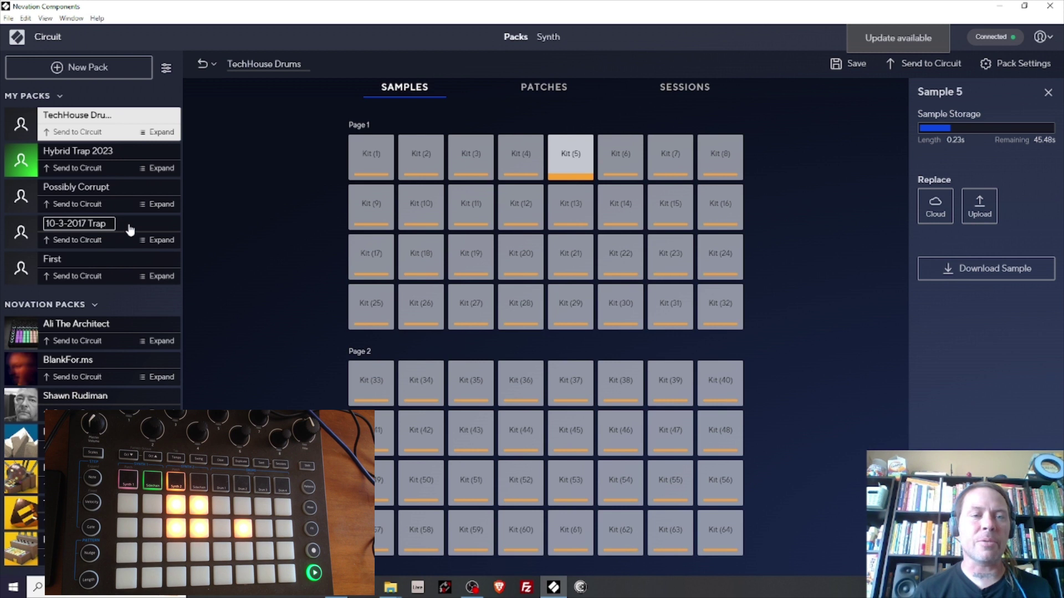
{"action": "key", "text": "Return"}
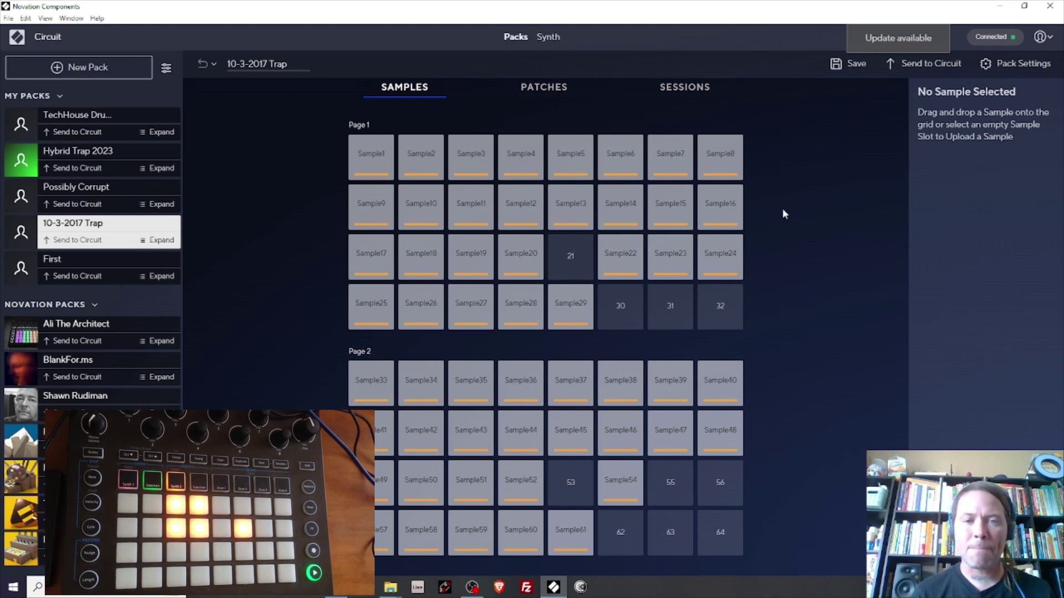
{"action": "left_click", "coordinate": [368, 148]}
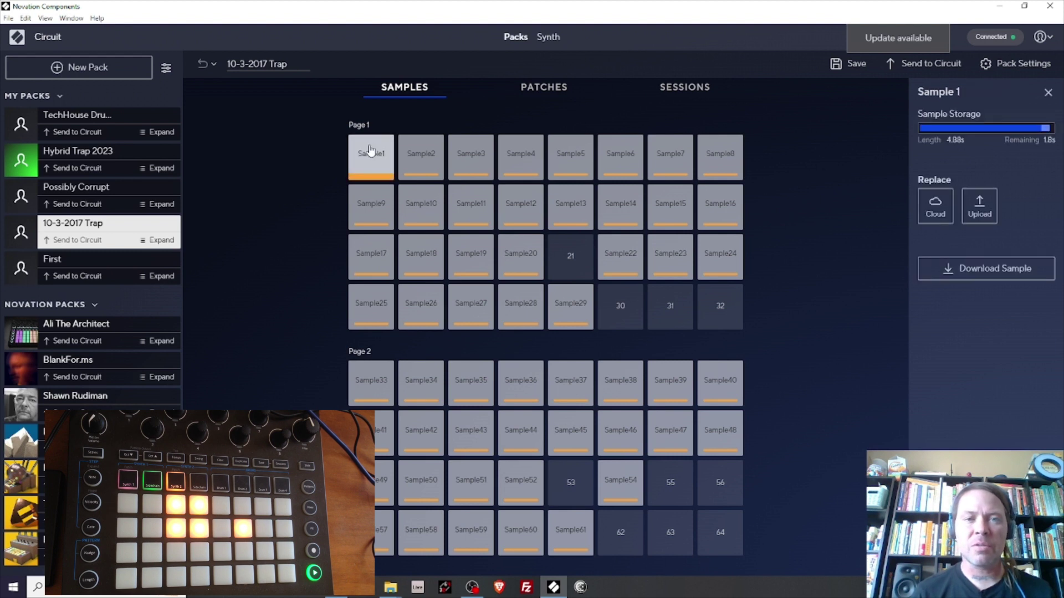
{"action": "left_click", "coordinate": [427, 168]}
{"action": "left_click", "coordinate": [465, 170]}
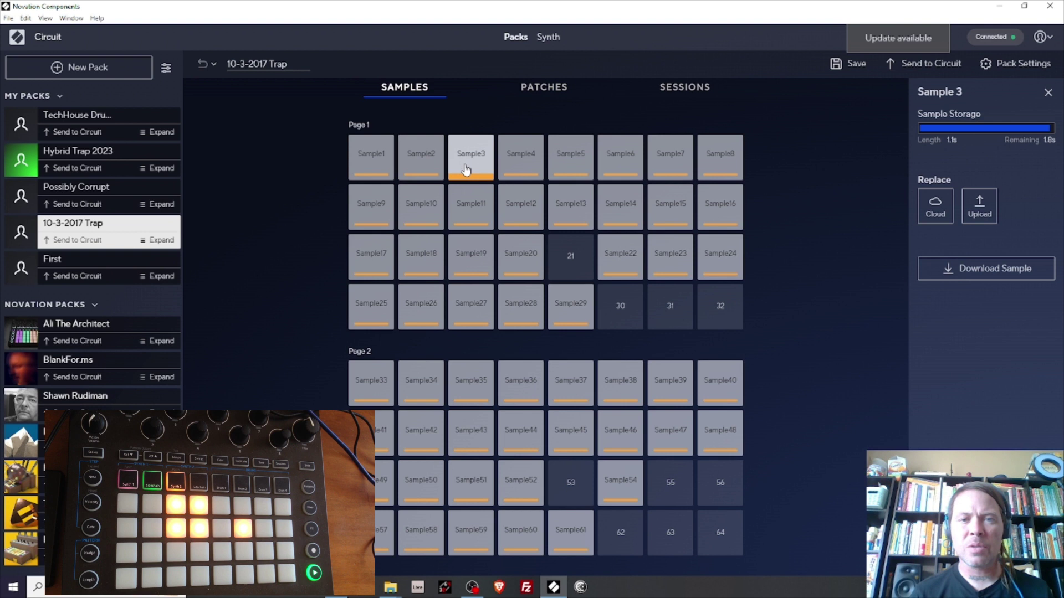
{"action": "left_click", "coordinate": [516, 206]}
{"action": "left_click", "coordinate": [515, 252]}
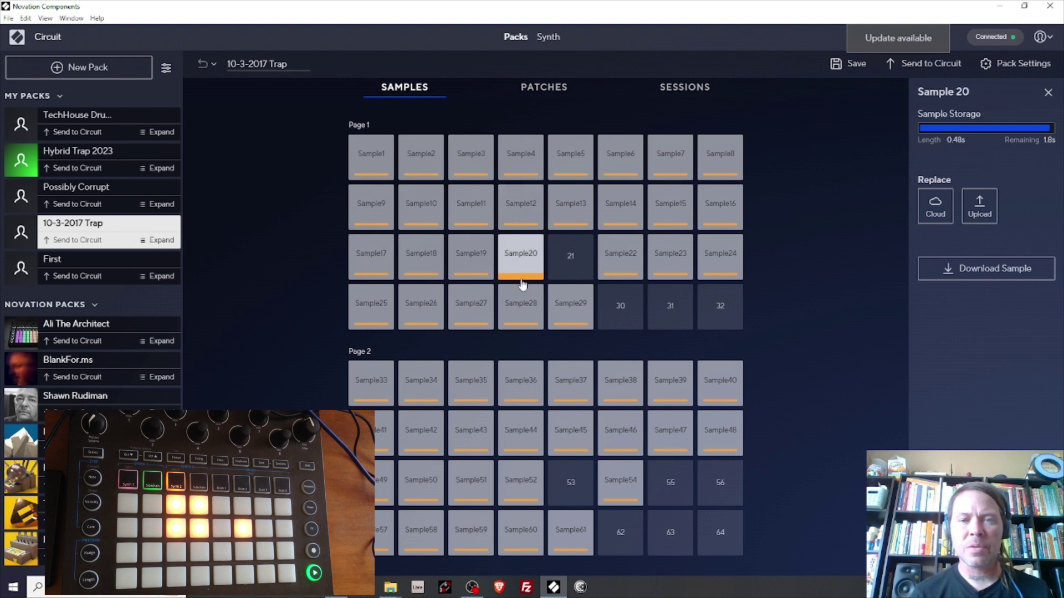
{"action": "left_click", "coordinate": [520, 307]}
{"action": "left_click", "coordinate": [511, 379]}
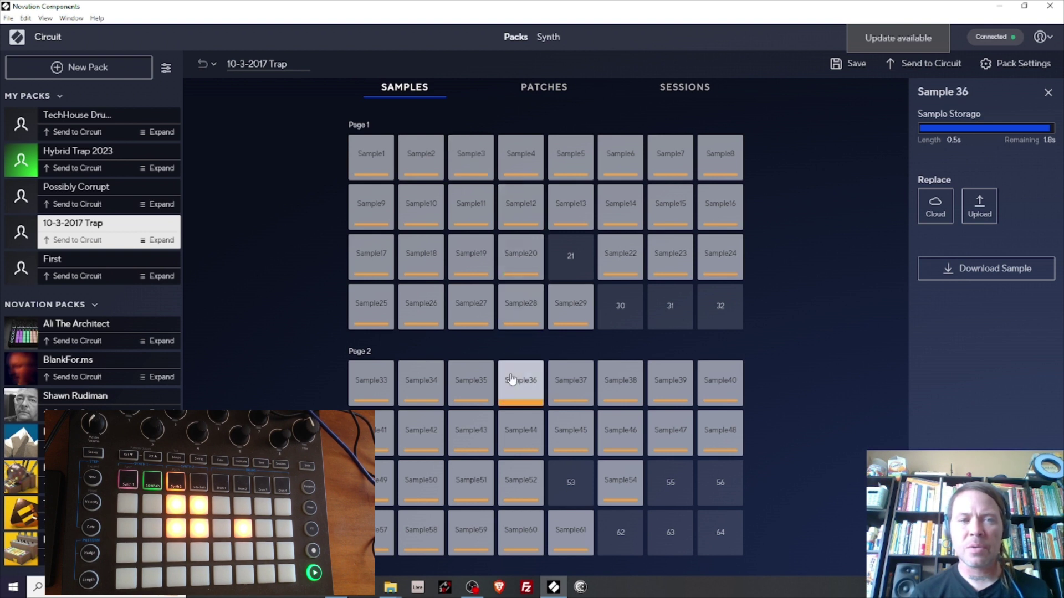
{"action": "left_click", "coordinate": [510, 432]}
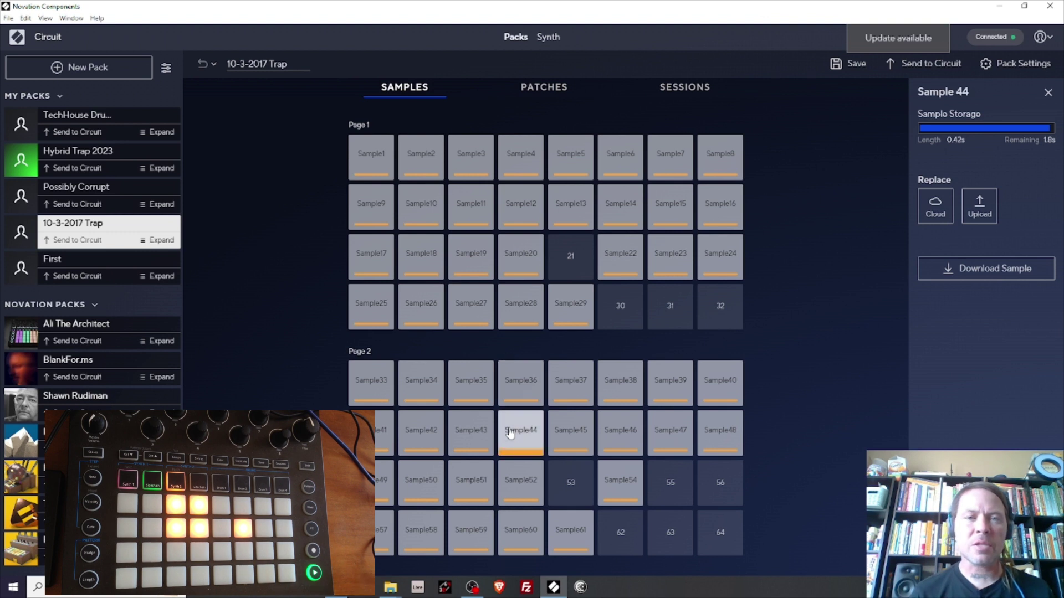
View the first two synth patches of the 10-3-2017 Trap pack and send the pack's patches to the Circuit.
{"action": "left_click", "coordinate": [534, 91]}
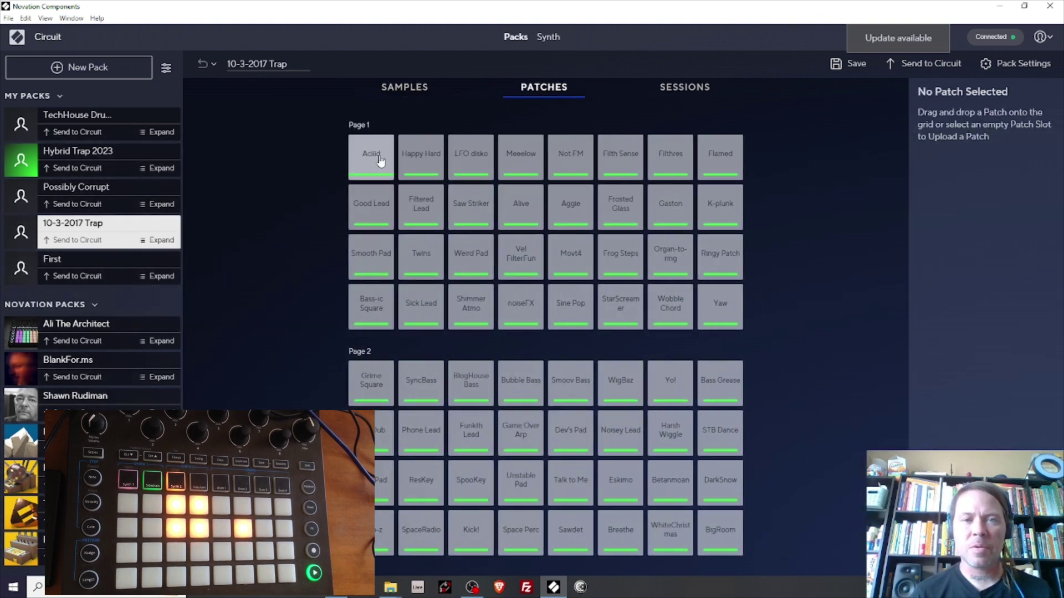
{"action": "left_click", "coordinate": [380, 160]}
{"action": "left_click", "coordinate": [427, 170]}
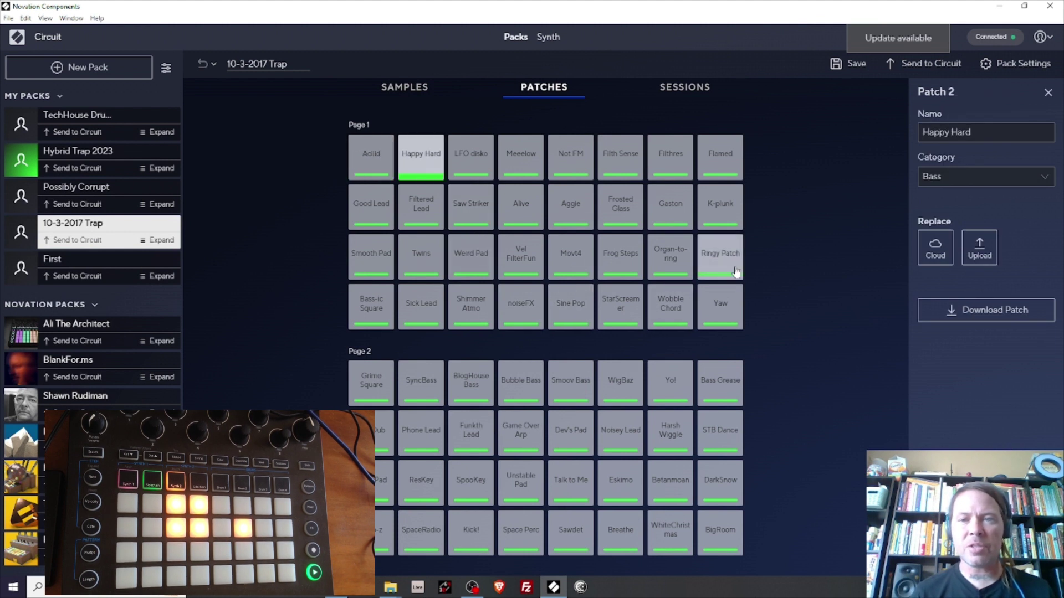
{"action": "left_click", "coordinate": [918, 64]}
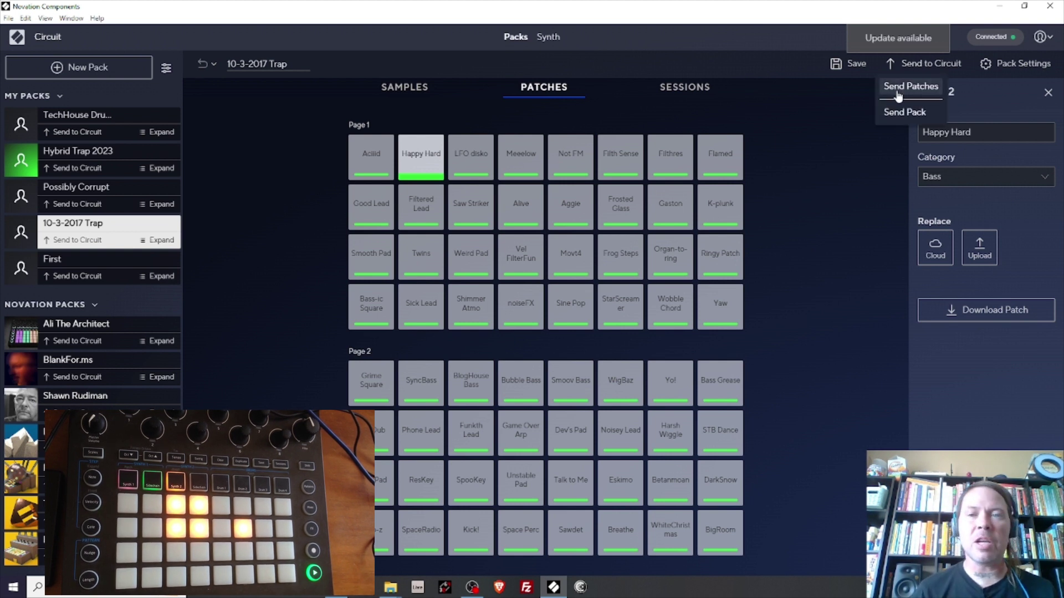
{"action": "left_click", "coordinate": [898, 89]}
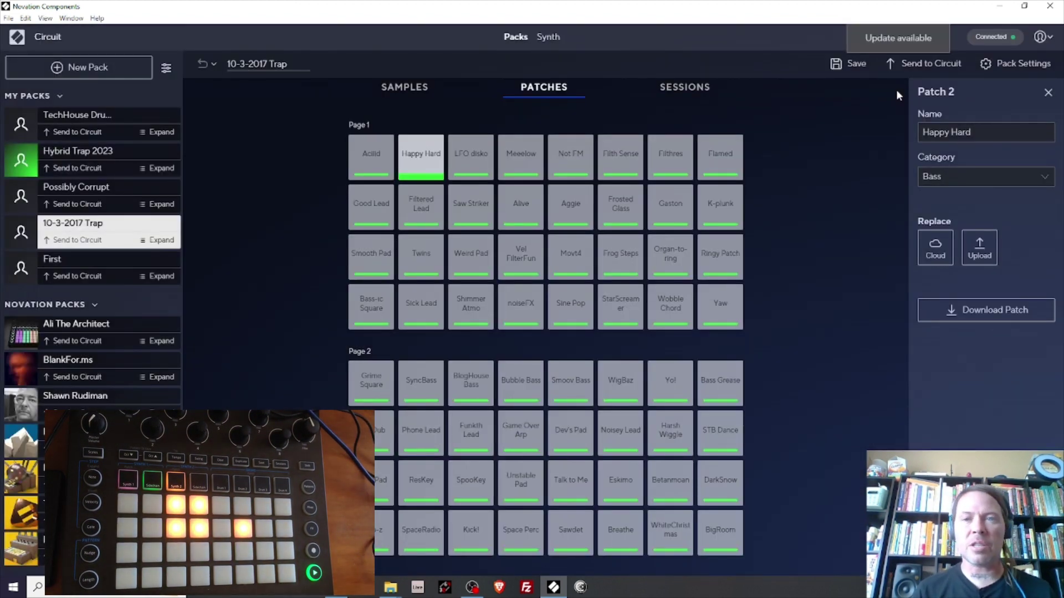
Select the first session of the 10-3-2017 Trap pack, send the sessions to the Circuit, and check the device's connection status.
{"action": "left_click", "coordinate": [700, 98]}
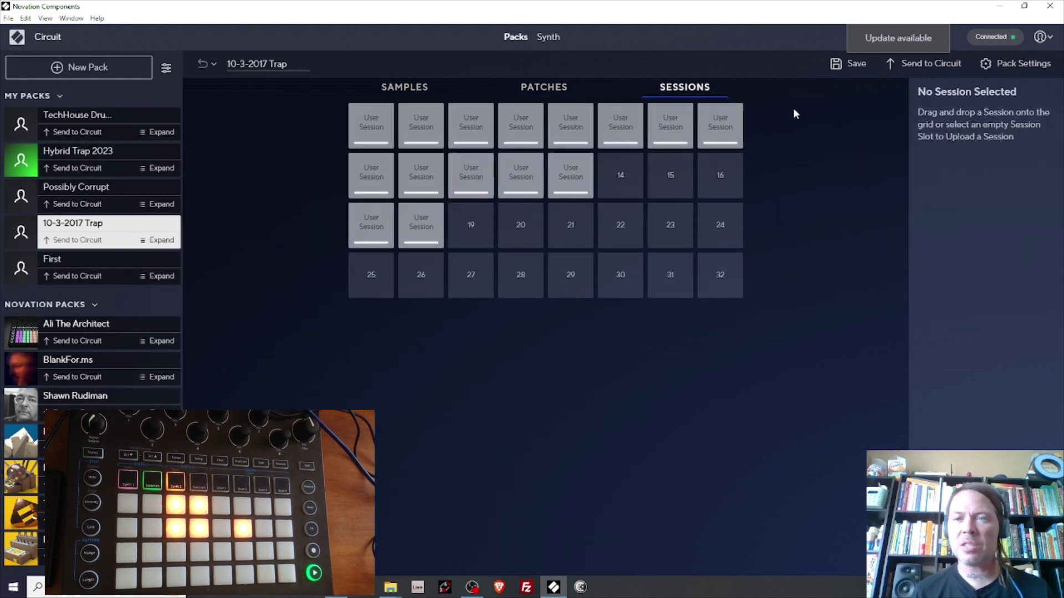
{"action": "left_click", "coordinate": [359, 127]}
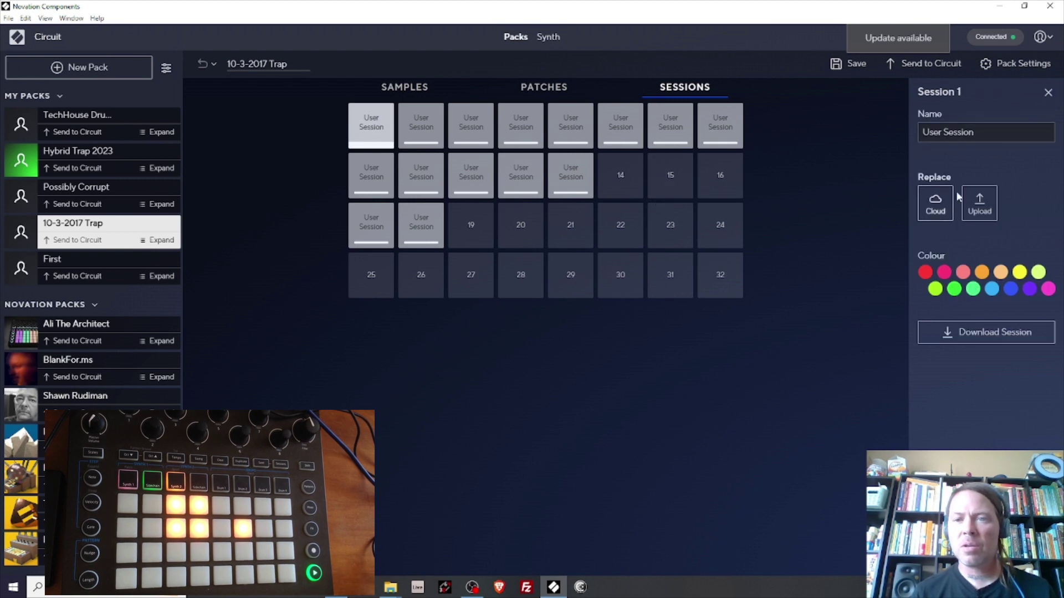
{"action": "left_click", "coordinate": [933, 75]}
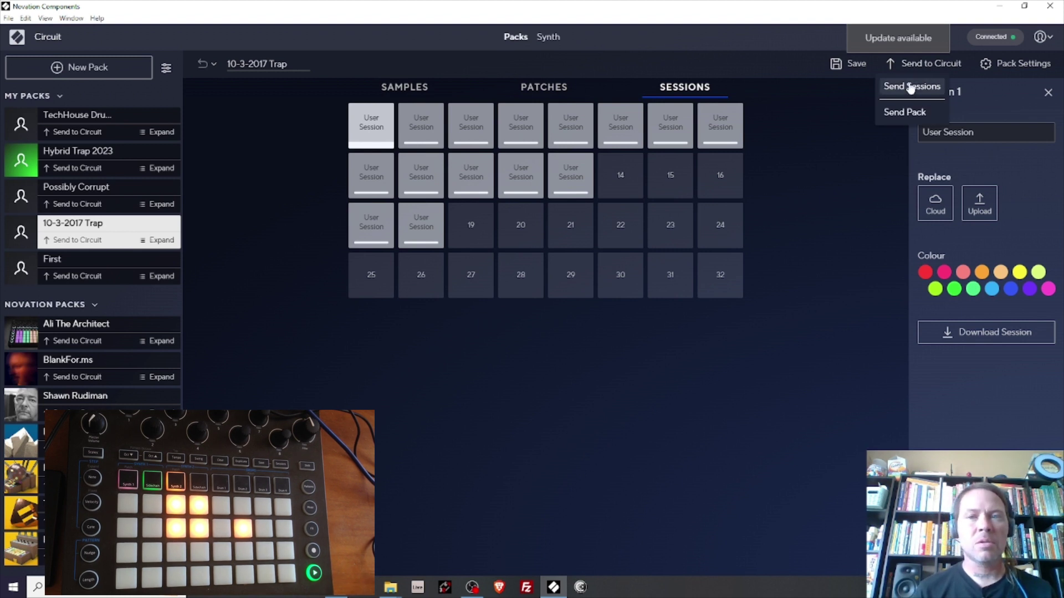
{"action": "left_click", "coordinate": [910, 87]}
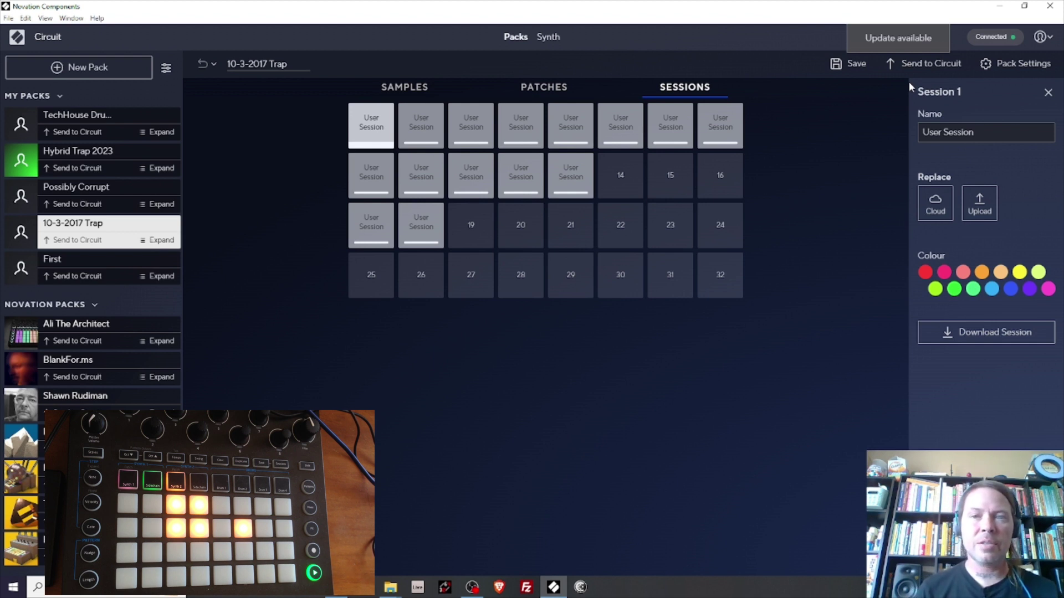
{"action": "left_click", "coordinate": [1004, 38]}
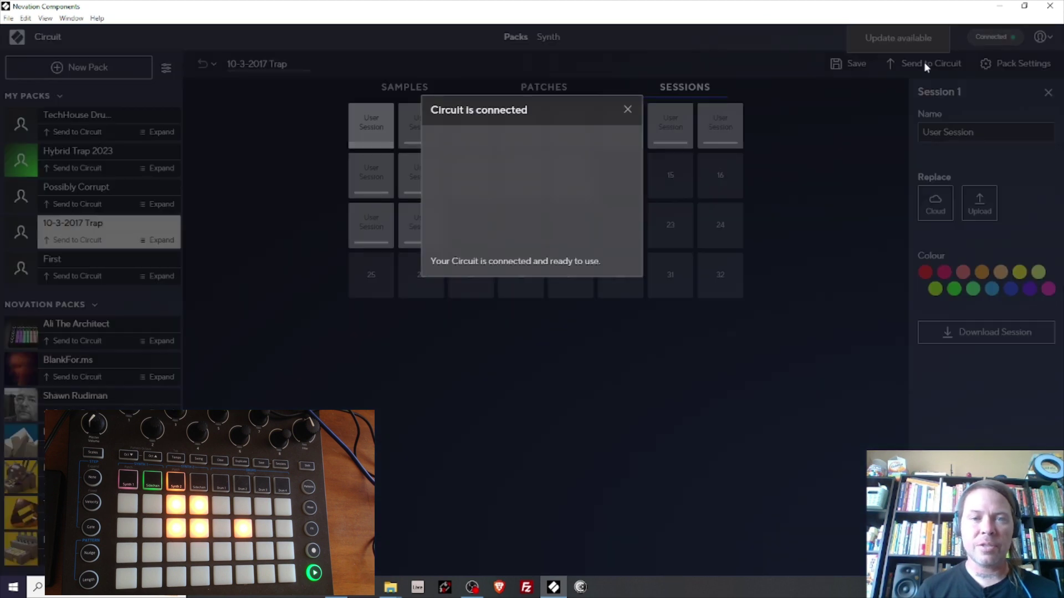
{"action": "left_click", "coordinate": [1048, 37]}
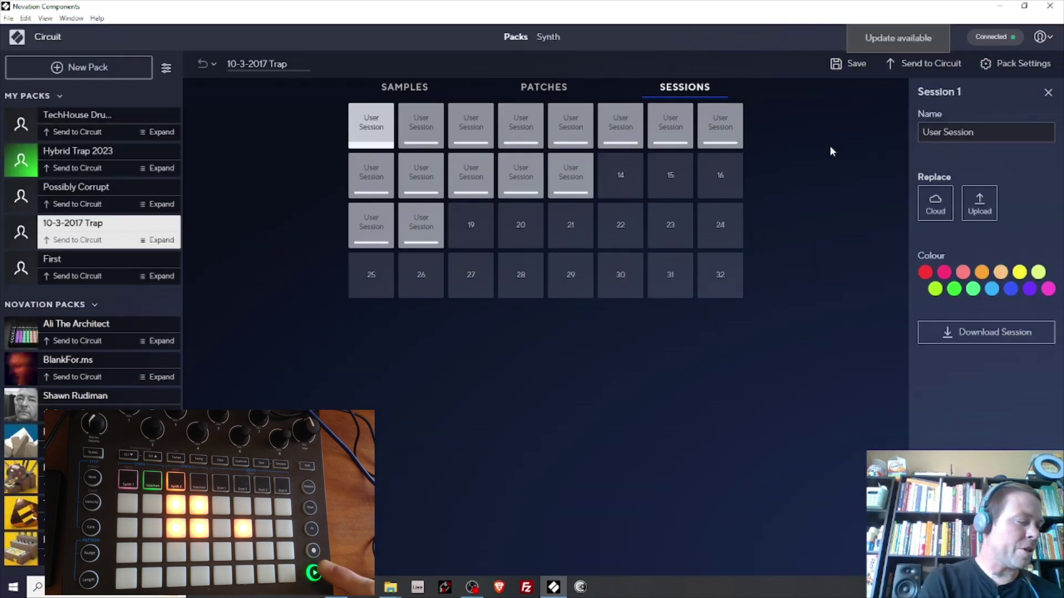
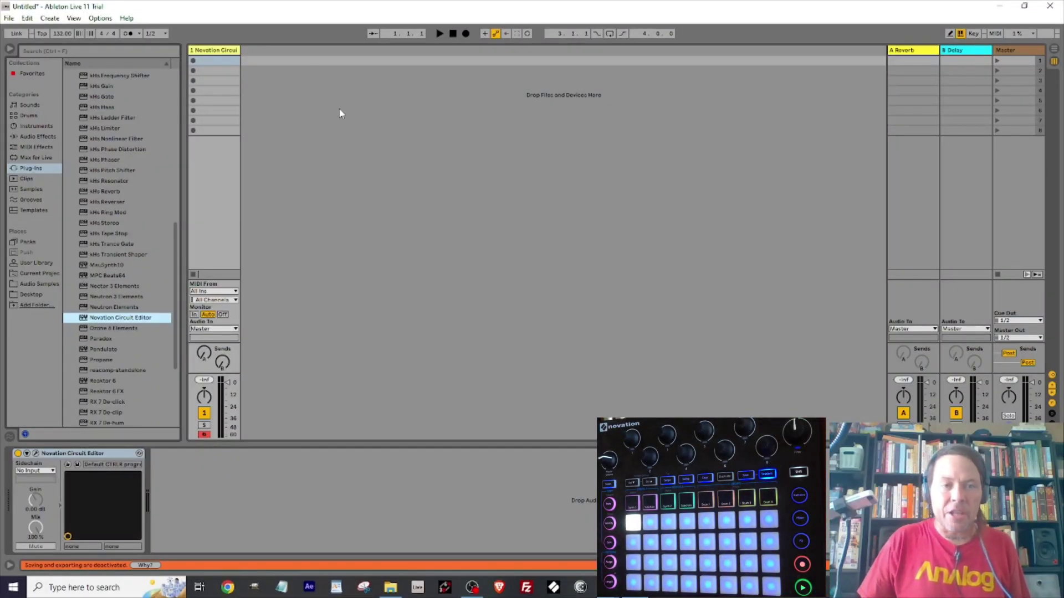
In Ableton Live, open the Novation Circuit Editor plug-in on track 1 and enlarge its window to show the full Synth 1 controls.
{"action": "left_click", "coordinate": [101, 453]}
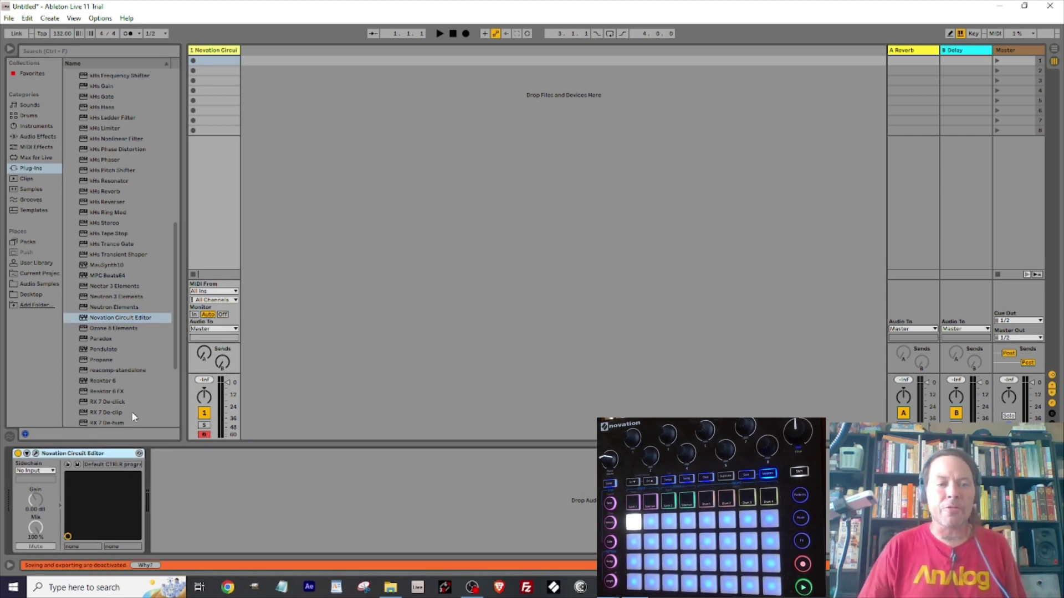
{"action": "left_click", "coordinate": [36, 455]}
{"action": "left_click_drag", "start_coordinate": [441, 22], "coordinate": [516, 54]}
{"action": "left_click", "coordinate": [514, 11]}
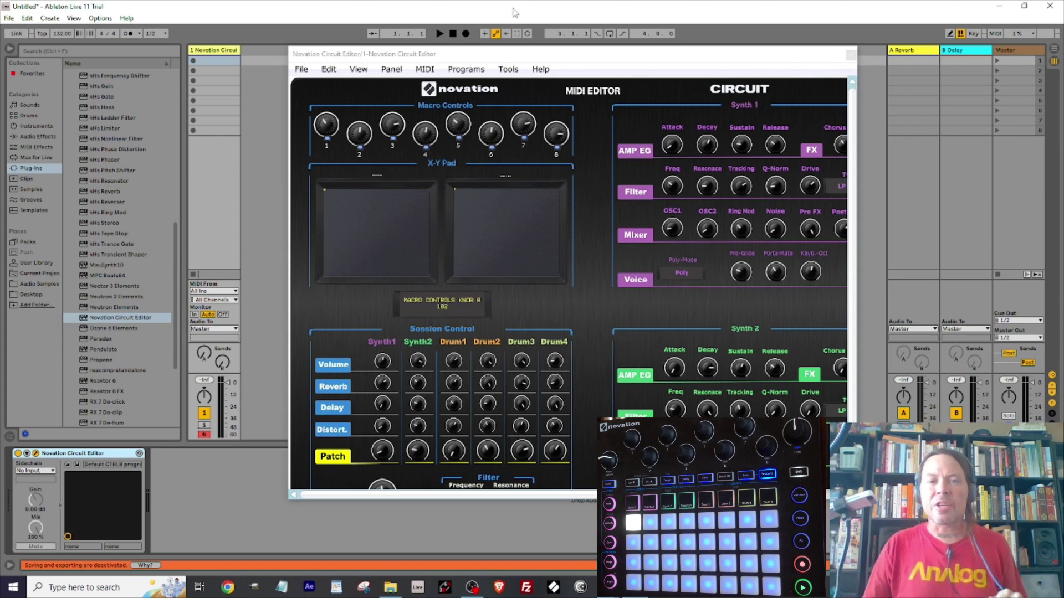
{"action": "left_click_drag", "start_coordinate": [857, 499], "coordinate": [900, 539]}
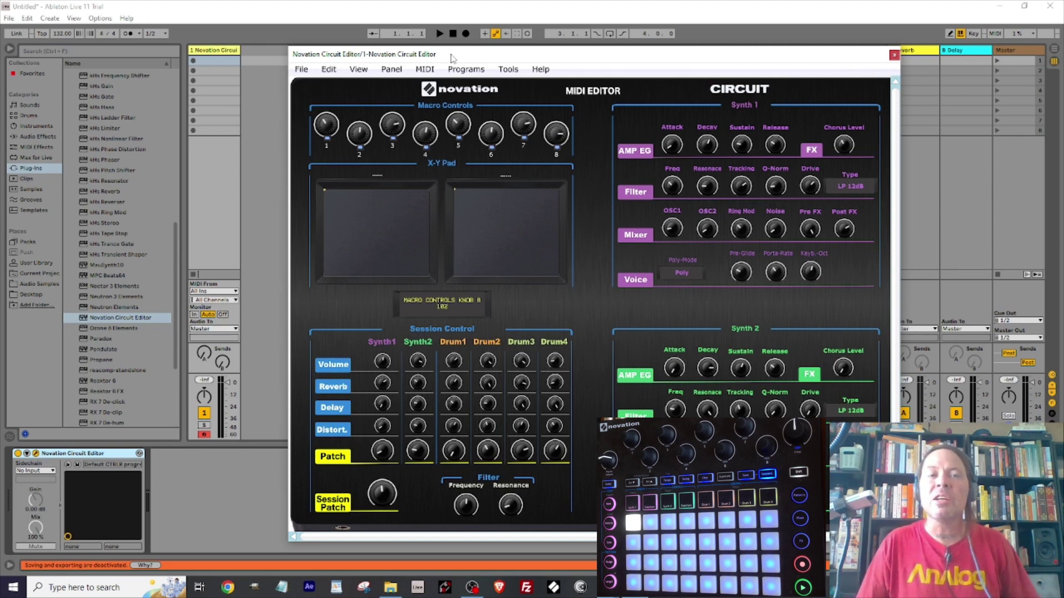
Review Live's audio device preferences.
{"action": "left_click", "coordinate": [468, 16]}
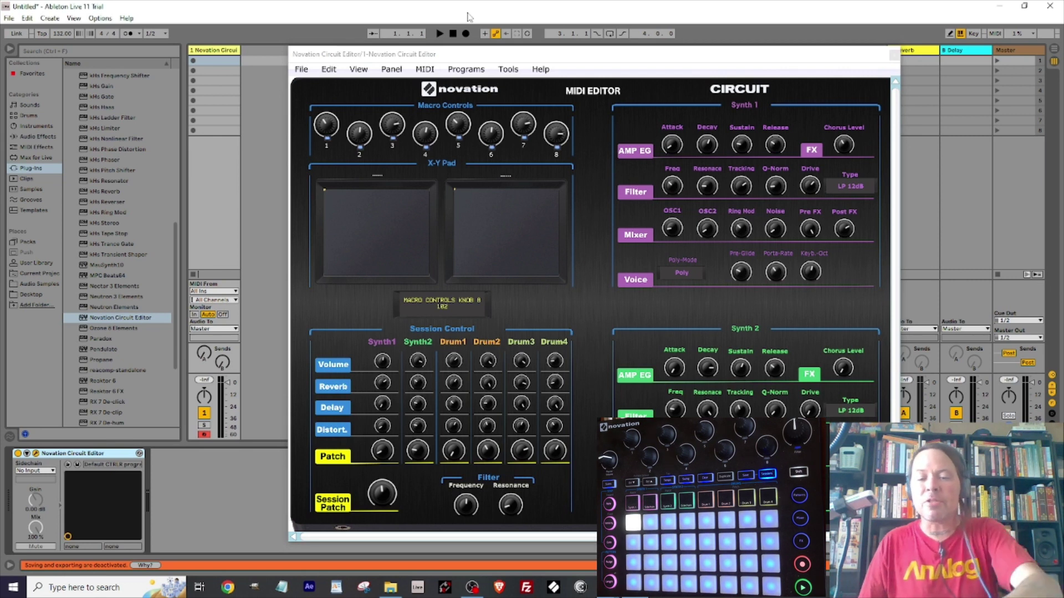
{"action": "key", "text": "ctrl+comma"}
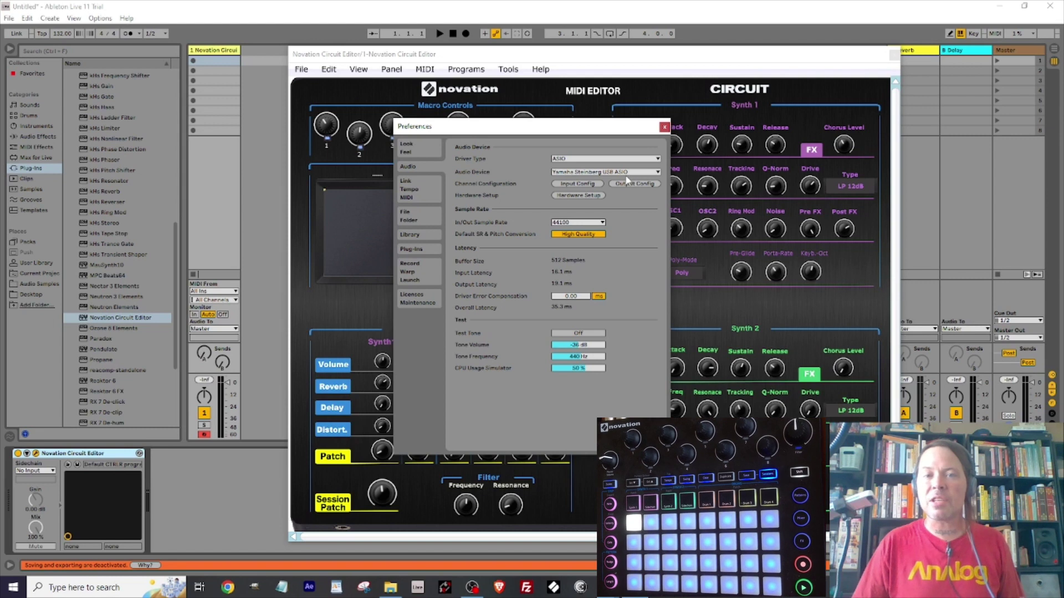
{"action": "left_click", "coordinate": [663, 128]}
Reposition the Circuit Editor window and check which MIDI output device the plug-in uses.
{"action": "left_click_drag", "start_coordinate": [544, 54], "coordinate": [485, 51]}
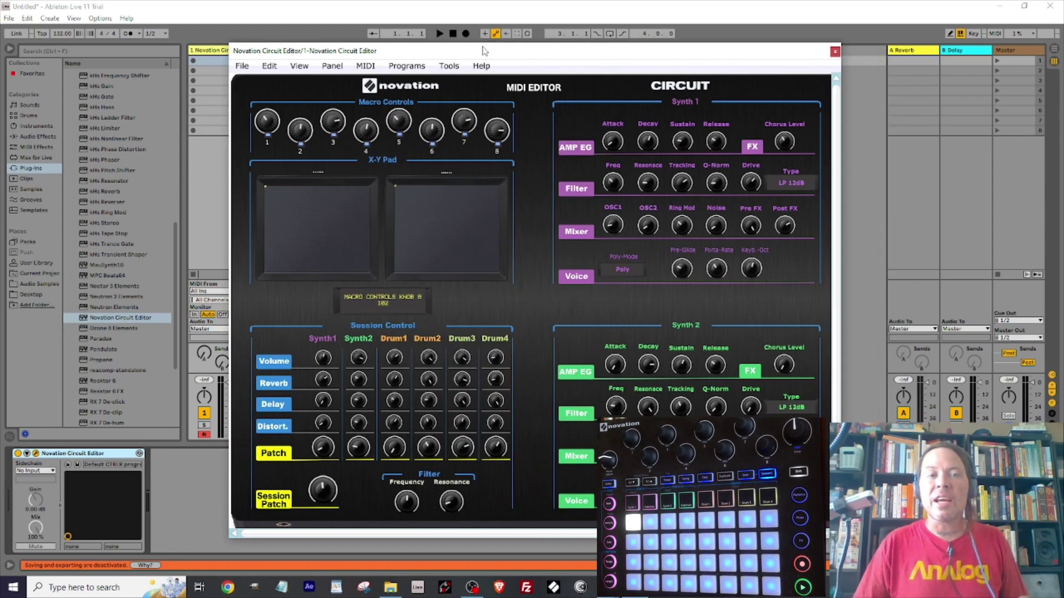
{"action": "left_click", "coordinate": [366, 66]}
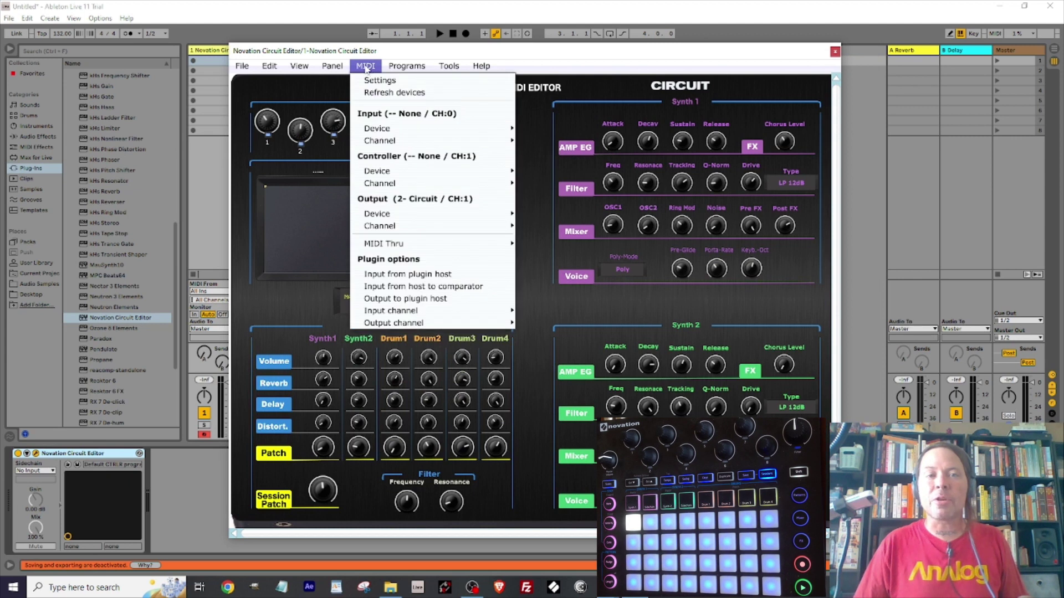
{"action": "mouse_move", "coordinate": [384, 215]}
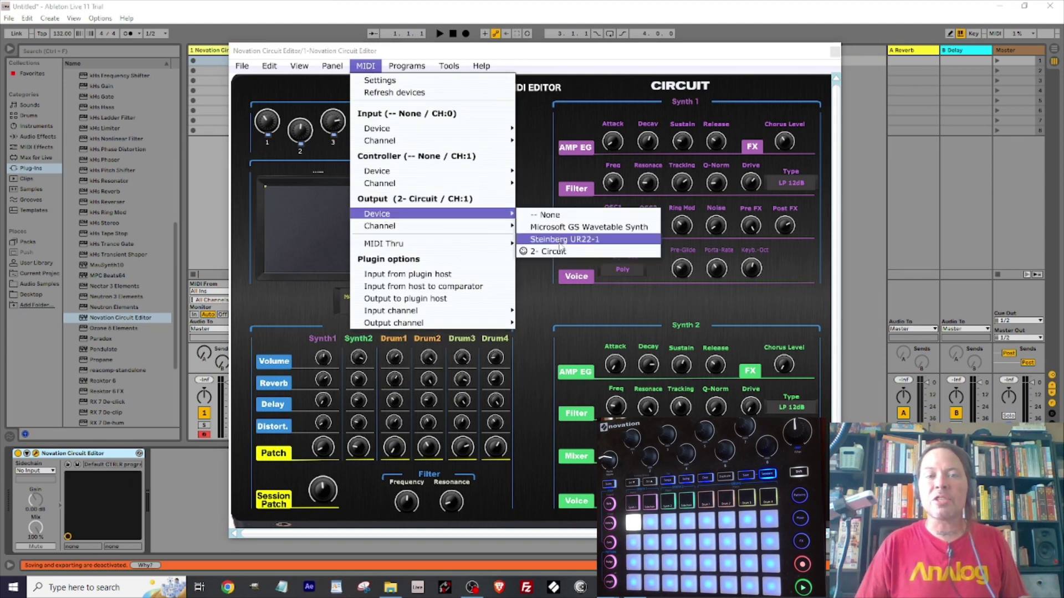
{"action": "left_click", "coordinate": [514, 51]}
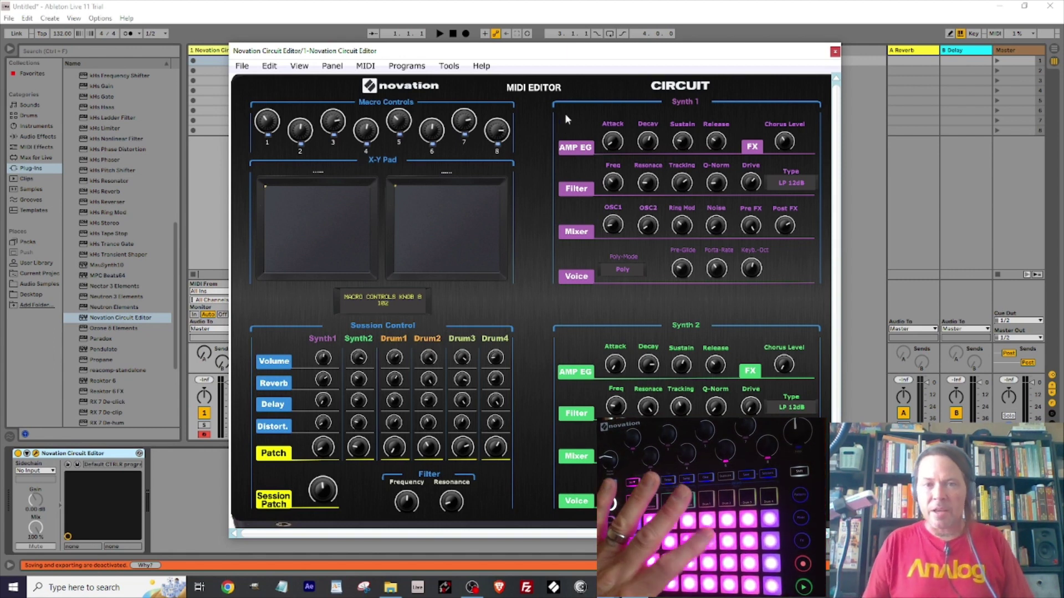
Set the Synth 1 filter frequency to about 10 and its resonance to about 79 in the Circuit Editor.
{"action": "left_click", "coordinate": [614, 183]}
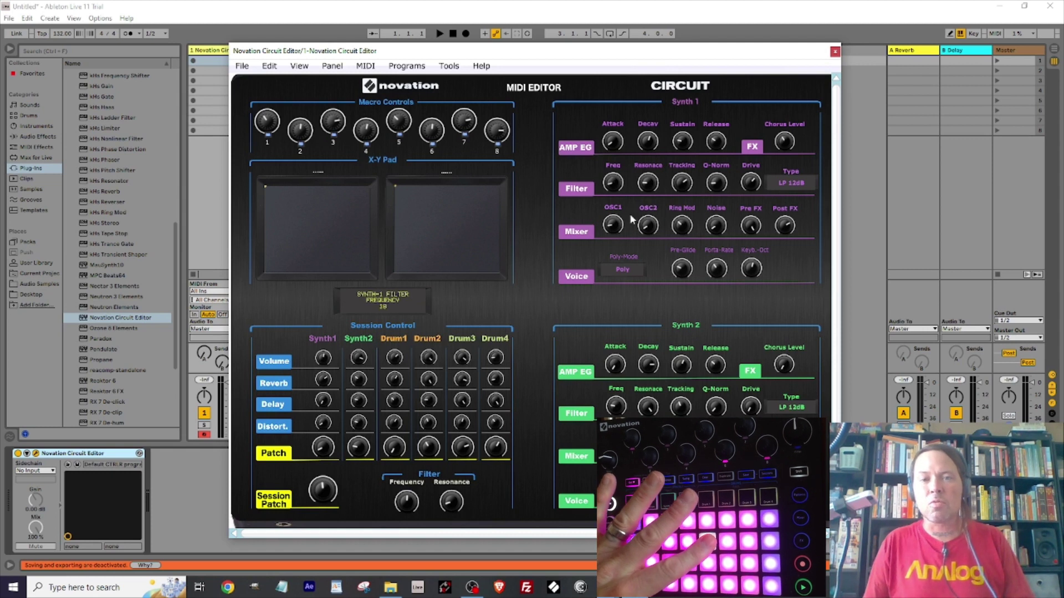
{"action": "left_click", "coordinate": [647, 183]}
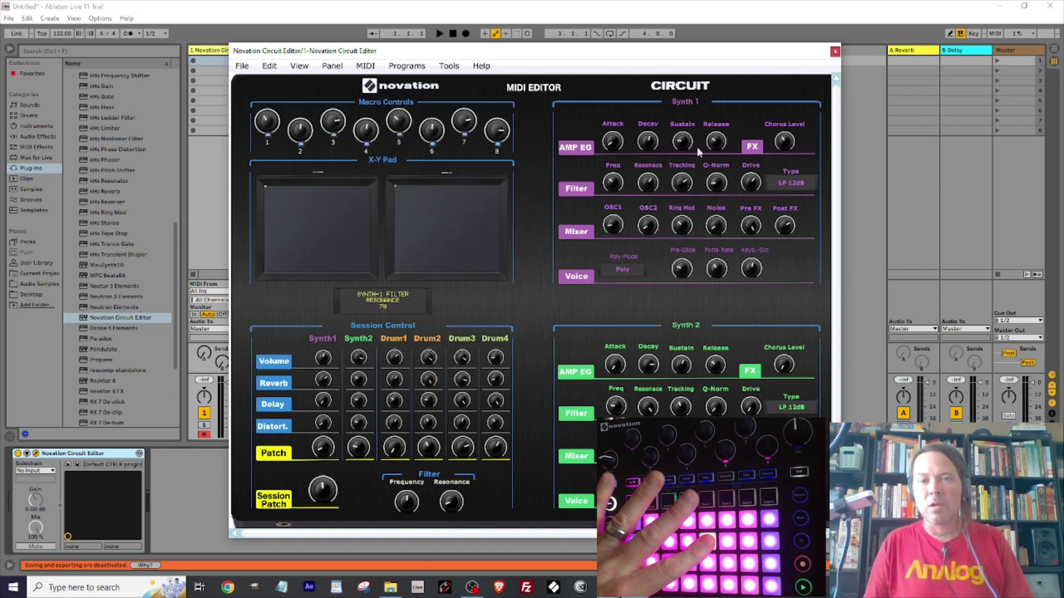
Set the Synth 1 amp envelope release to about 30 and reposition the Circuit Editor plug-in window.
{"action": "left_click", "coordinate": [714, 142]}
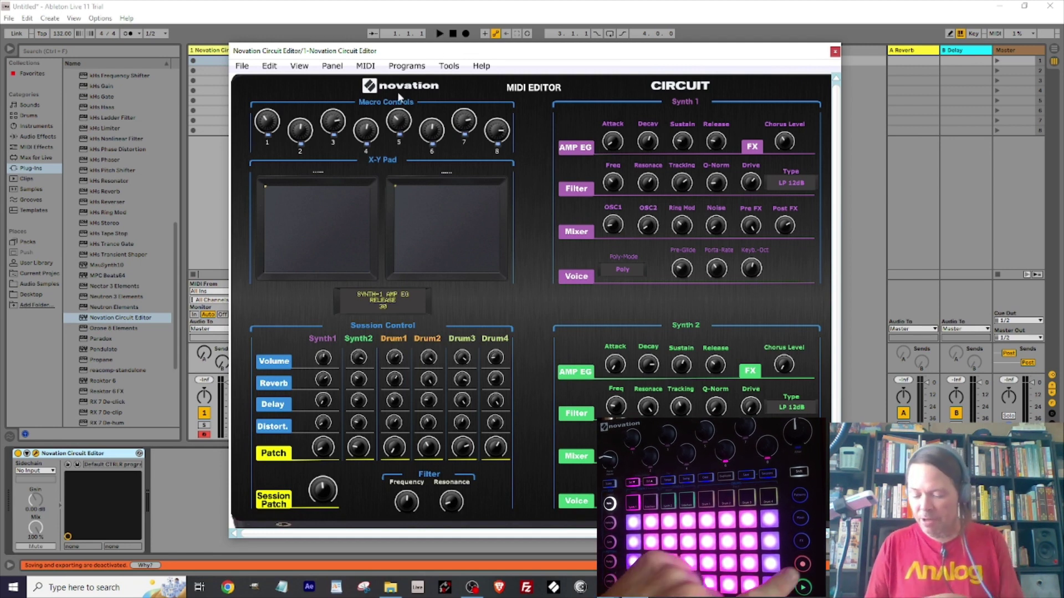
{"action": "left_click_drag", "start_coordinate": [434, 55], "coordinate": [530, 47]}
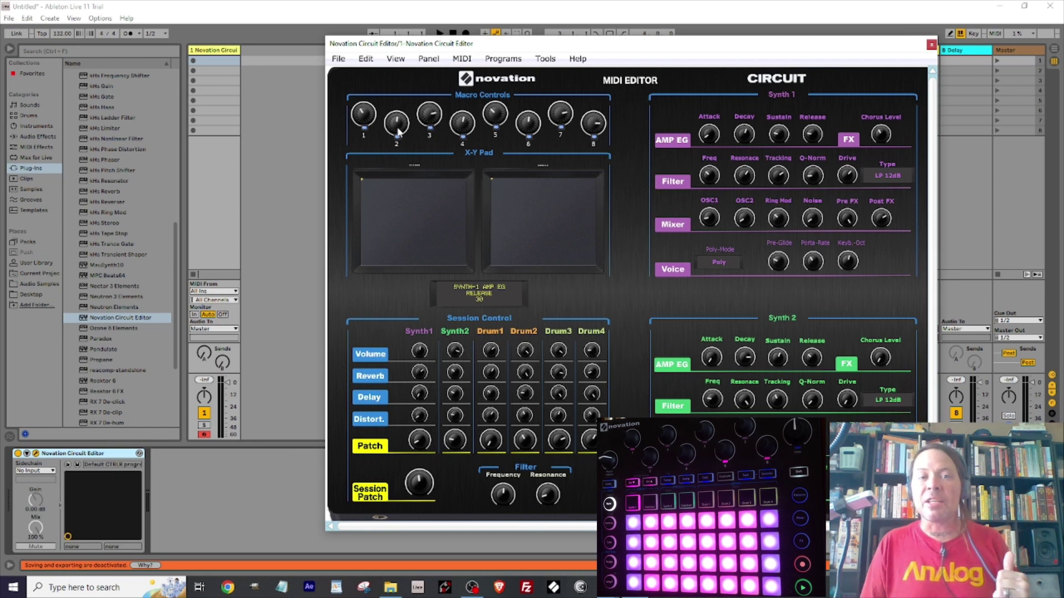
{"action": "left_click_drag", "start_coordinate": [483, 44], "coordinate": [460, 46]}
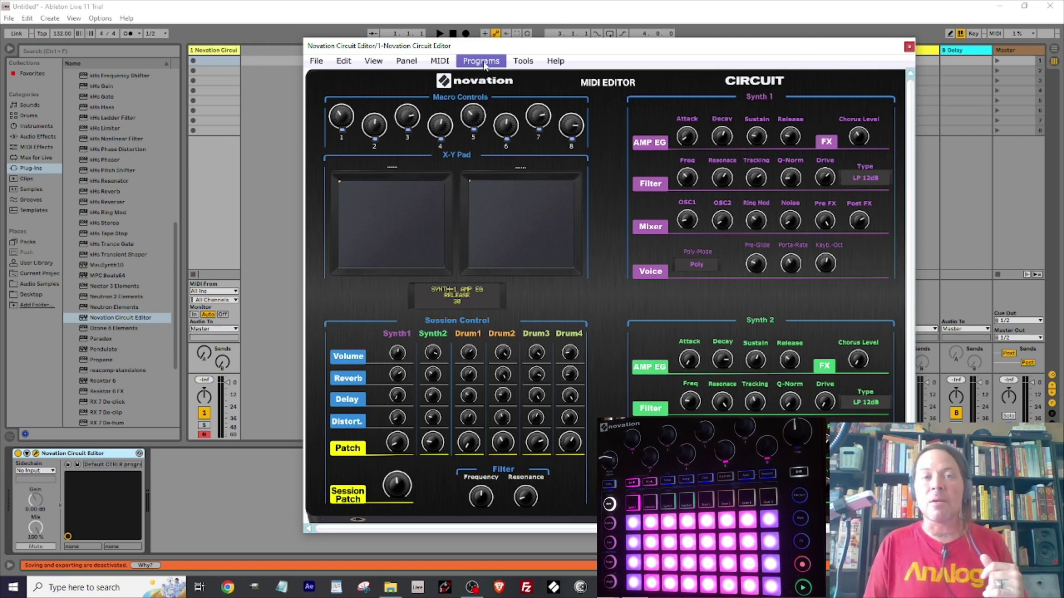
Switch to the standalone Circuit Editor and position its window so the full Synth One controls are in view.
{"action": "left_click_drag", "start_coordinate": [500, 52], "coordinate": [456, 38]}
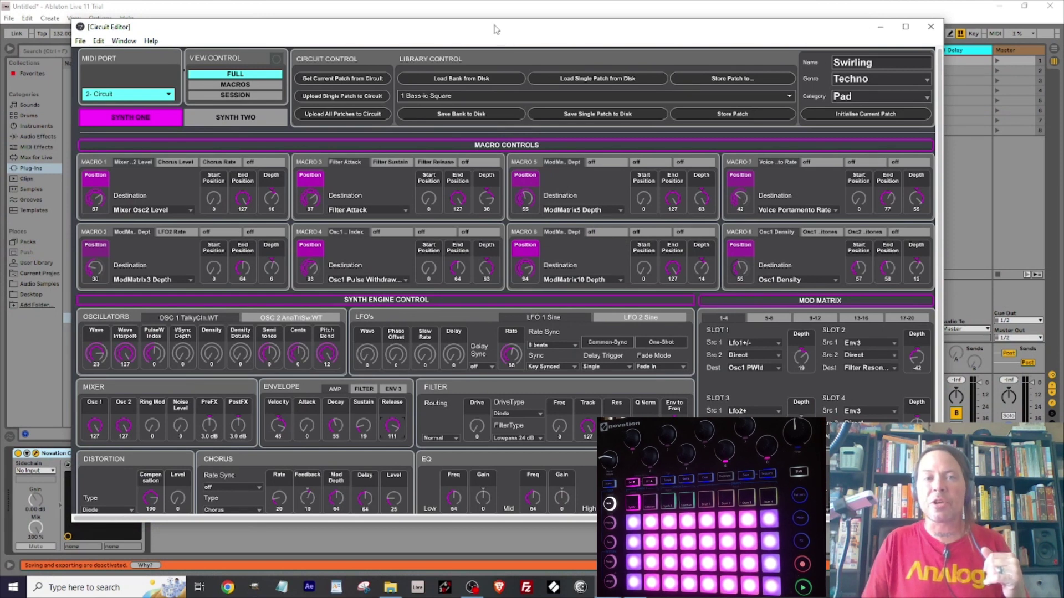
{"action": "left_click_drag", "start_coordinate": [495, 29], "coordinate": [531, 34]}
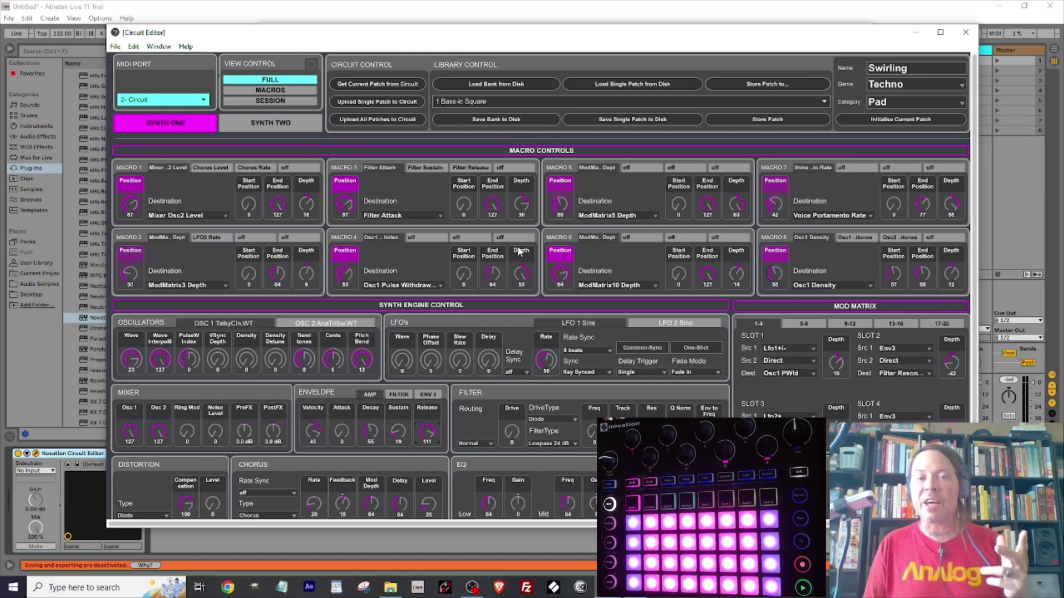
{"action": "left_click_drag", "start_coordinate": [477, 36], "coordinate": [522, 30]}
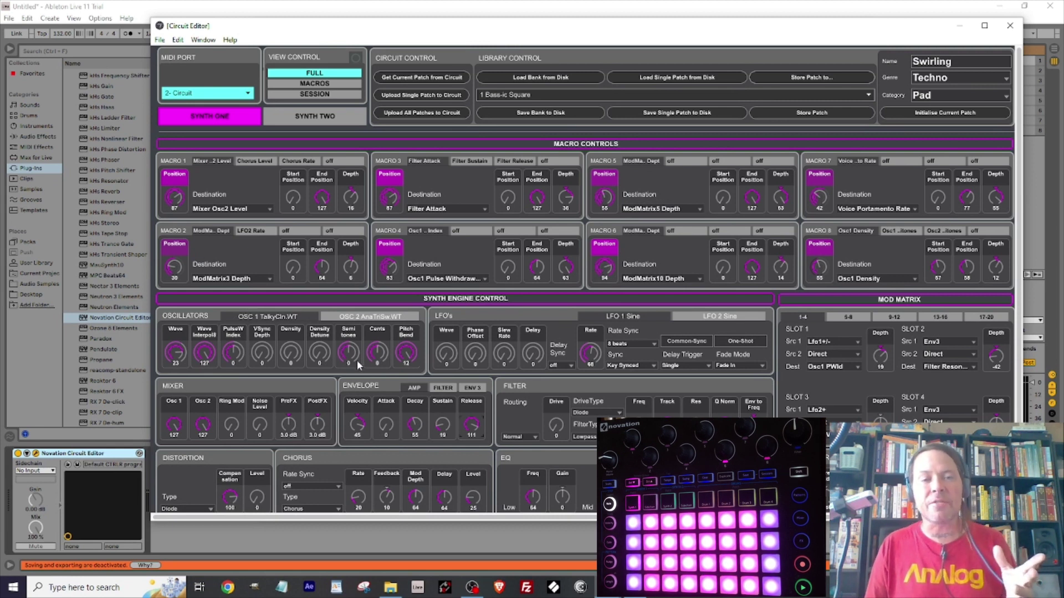
{"action": "left_click_drag", "start_coordinate": [434, 27], "coordinate": [415, 36]}
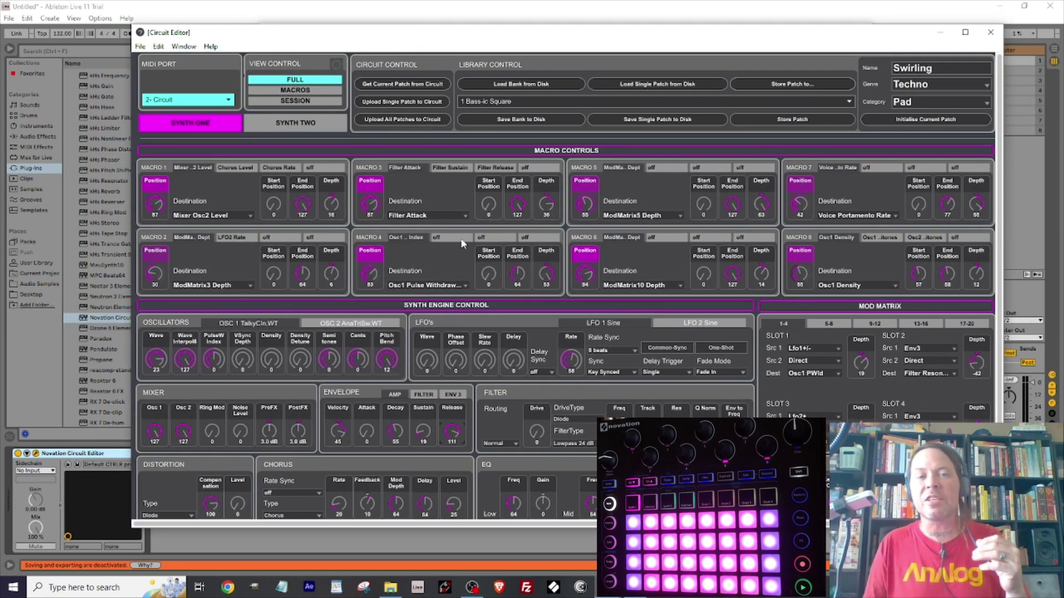
{"action": "left_click_drag", "start_coordinate": [462, 37], "coordinate": [457, 41]}
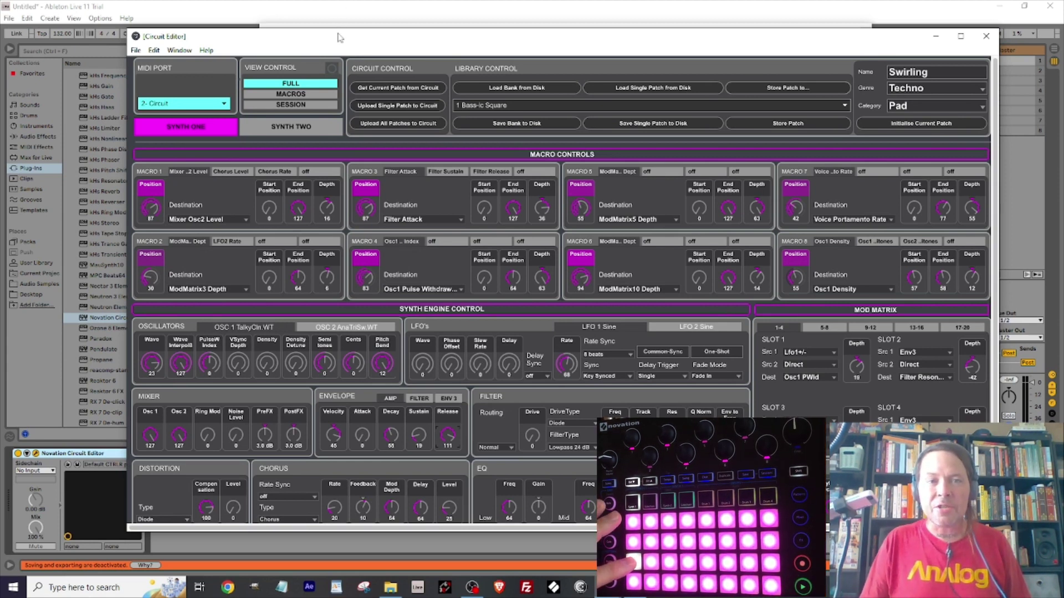
{"action": "left_click_drag", "start_coordinate": [336, 33], "coordinate": [331, 26]}
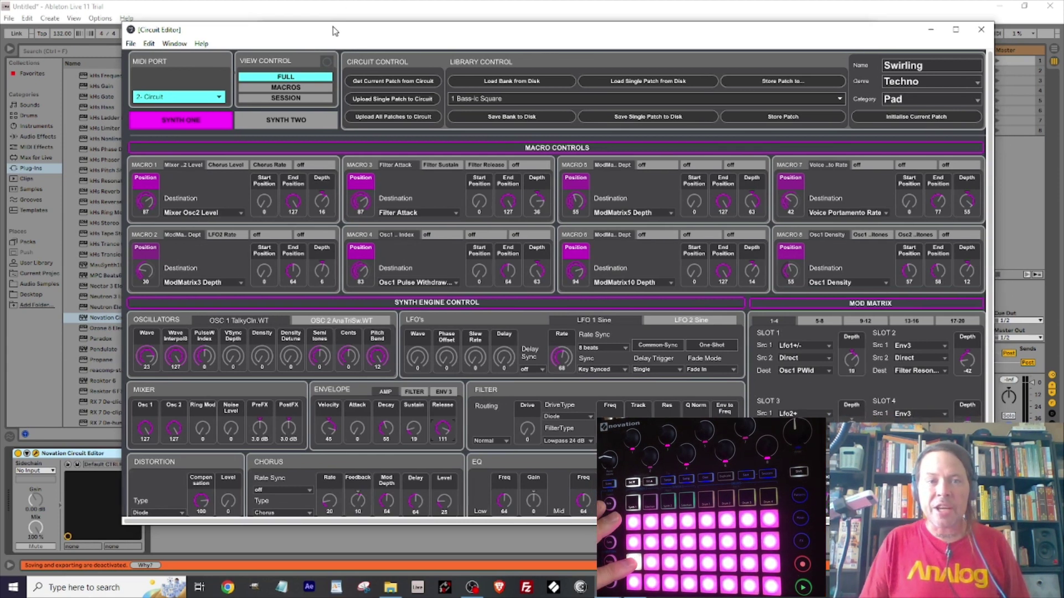
Get the current patch from the Circuit and set its envelope to velocity 5, attack 0, decay 66, sustain 15 and release 94.
{"action": "left_click", "coordinate": [382, 83]}
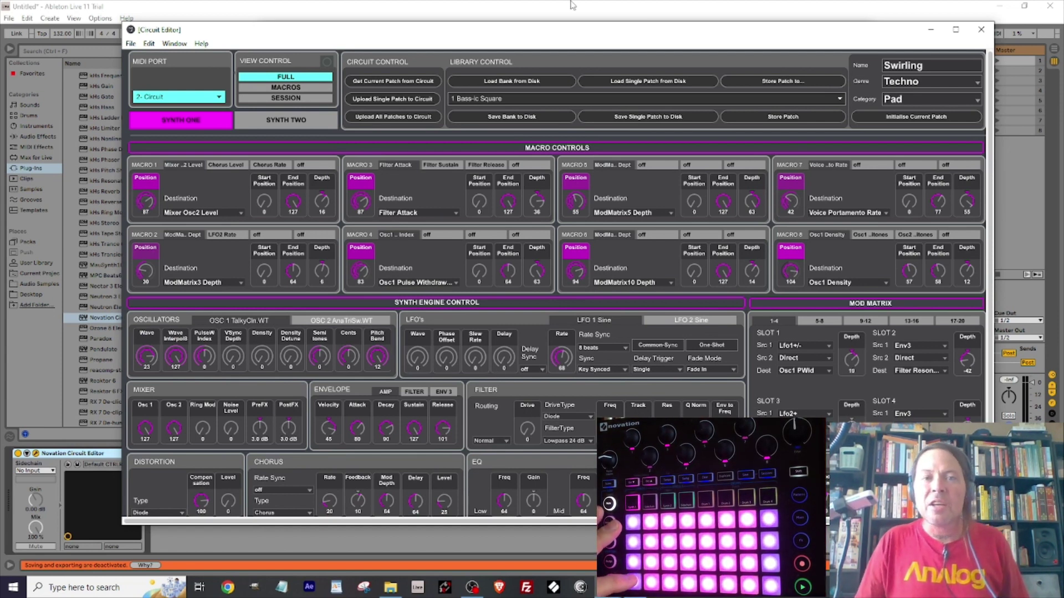
{"action": "left_click_drag", "start_coordinate": [547, 39], "coordinate": [540, 31]}
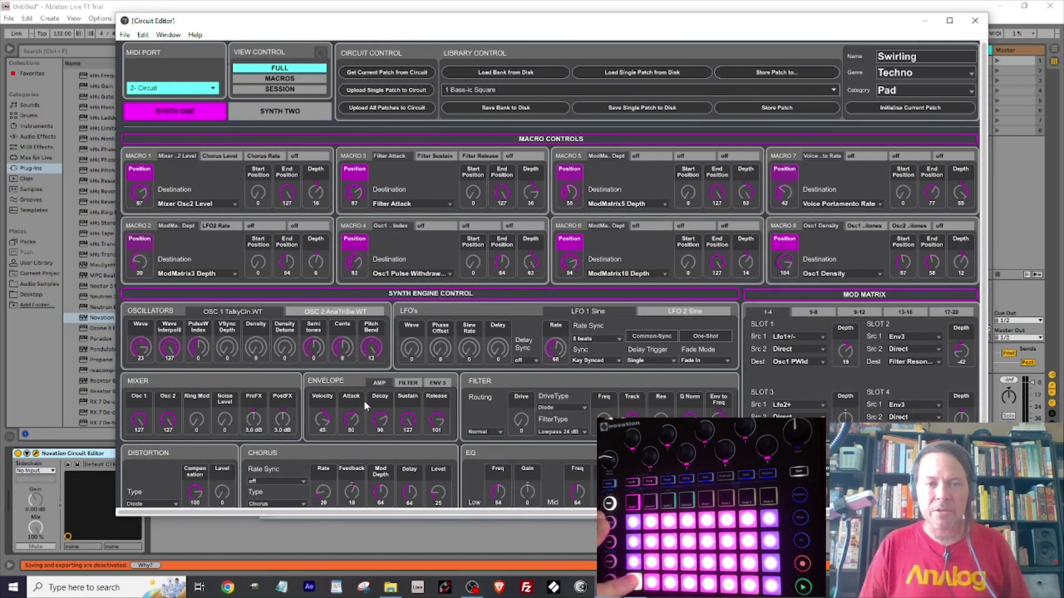
{"action": "left_click_drag", "start_coordinate": [322, 424], "coordinate": [323, 431]}
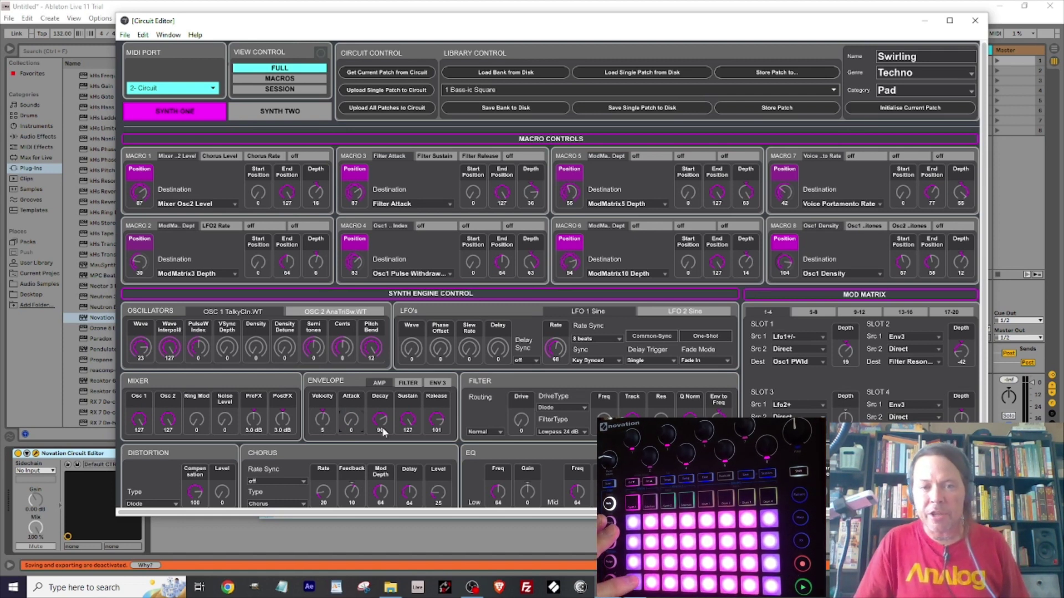
{"action": "mouse_move", "coordinate": [378, 429]}
{"action": "left_mouse_down"}
{"action": "mouse_move", "coordinate": [378, 443]}
{"action": "mouse_move", "coordinate": [408, 428]}
{"action": "mouse_move", "coordinate": [409, 438]}
{"action": "mouse_move", "coordinate": [438, 433]}
{"action": "mouse_move", "coordinate": [385, 420]}
{"action": "left_mouse_up"}
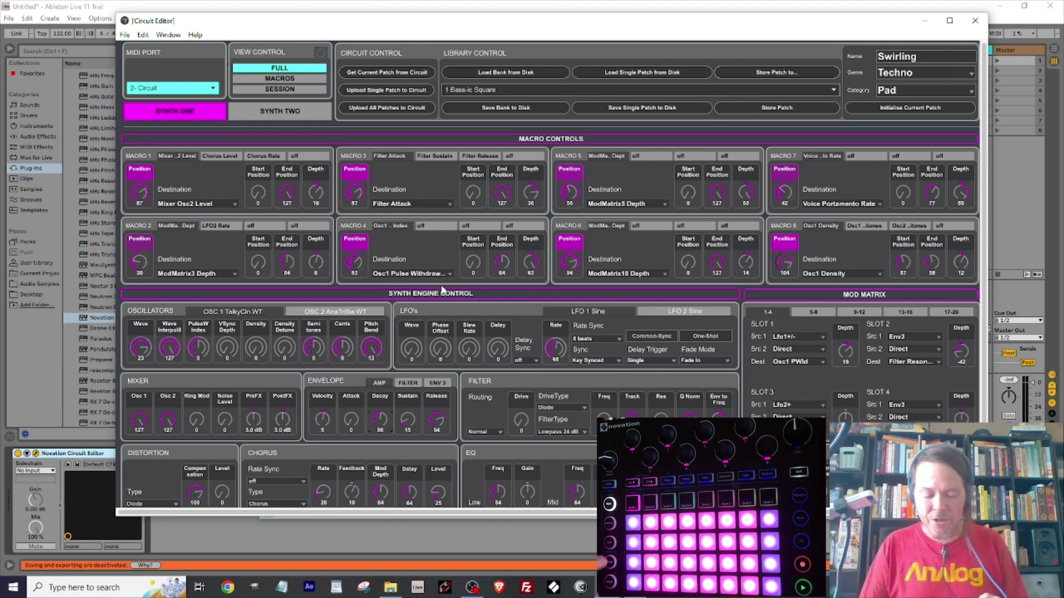
Upload the edited single patch to slot 2 on the Circuit.
{"action": "left_click", "coordinate": [372, 92]}
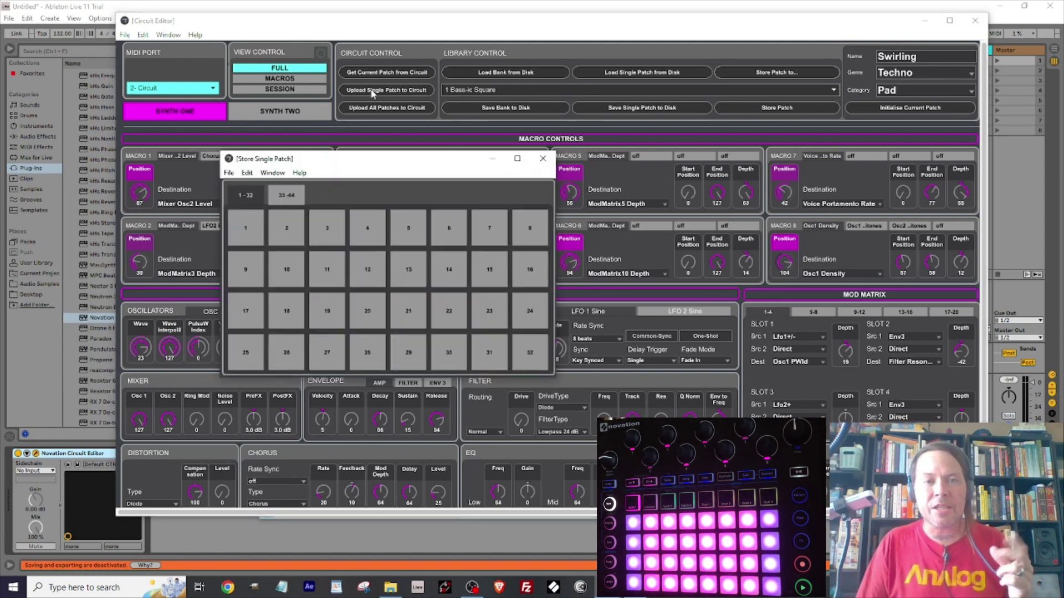
{"action": "left_click", "coordinate": [284, 230]}
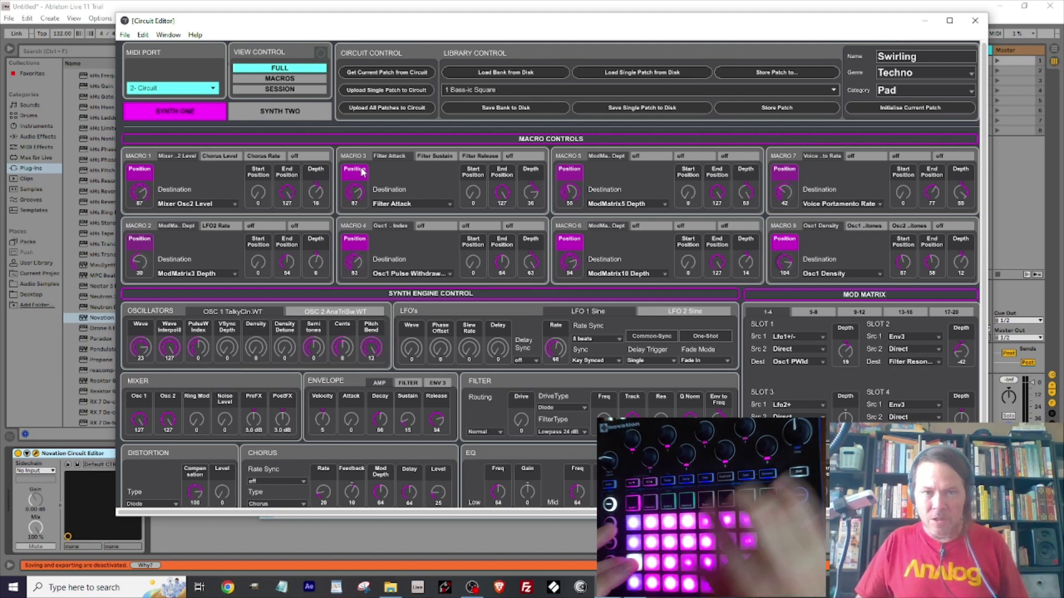
Assign Macro 1 to Osc2 VSync Depth and Macro 3 to ModMatrix3 Depth, with both macro positions at 127.
{"action": "left_click", "coordinate": [201, 204]}
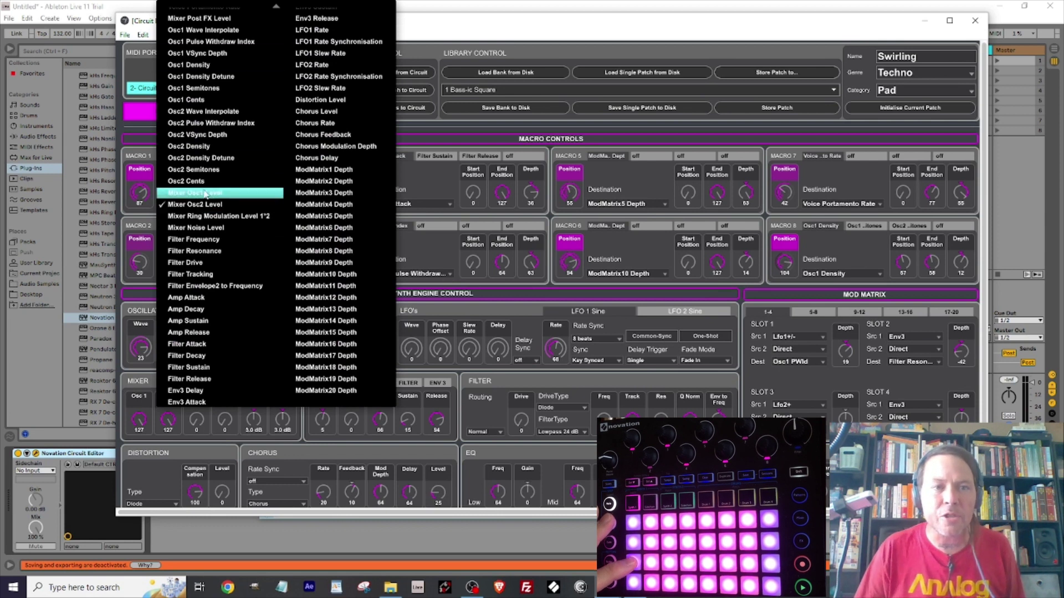
{"action": "left_click", "coordinate": [197, 135]}
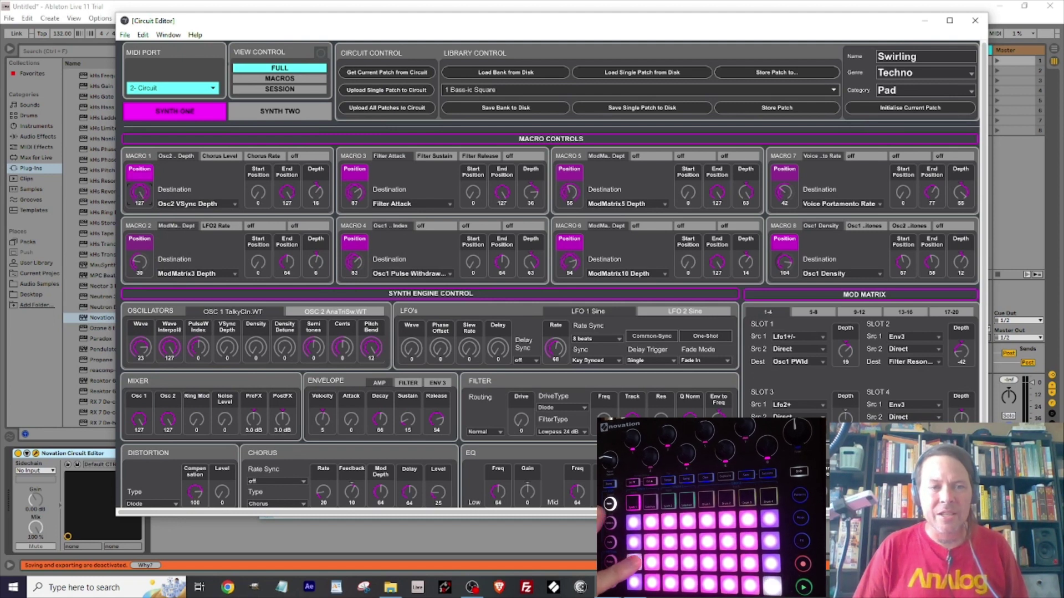
{"action": "left_click", "coordinate": [396, 206]}
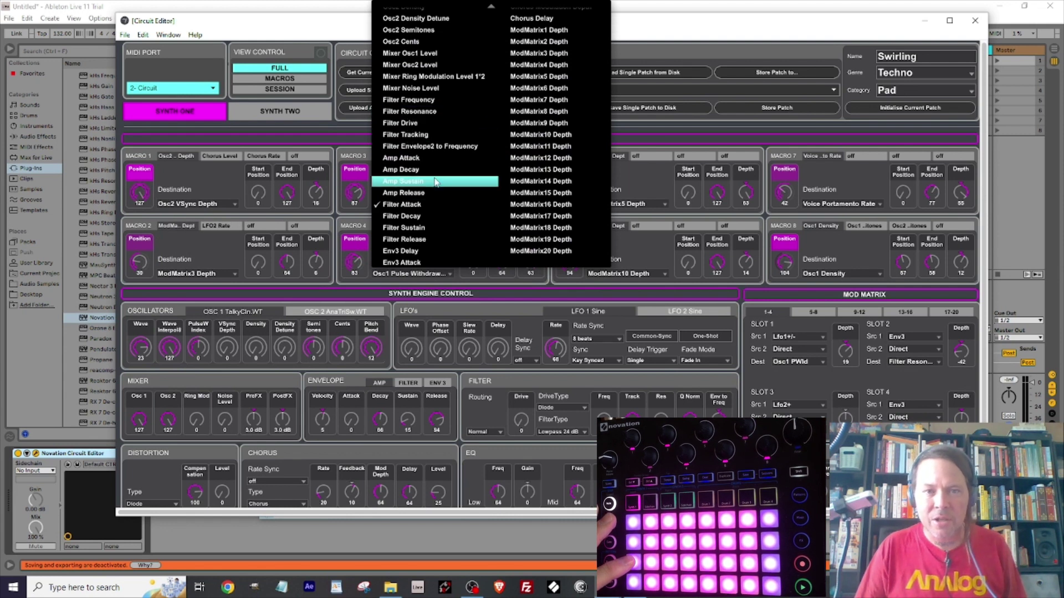
{"action": "left_click", "coordinate": [540, 53]}
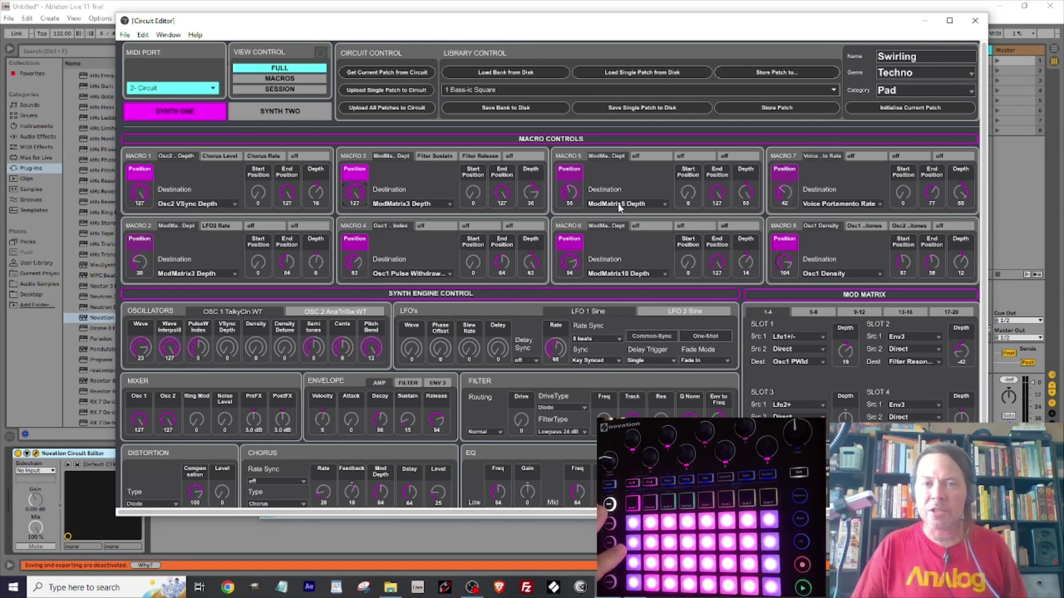
Set Macro 5's position to 42, then assign Macro 7 to the Osc2 pulse width index with its position at about 35.
{"action": "mouse_move", "coordinate": [569, 197]}
{"action": "left_mouse_down"}
{"action": "mouse_move", "coordinate": [569, 169]}
{"action": "mouse_move", "coordinate": [567, 195]}
{"action": "left_mouse_up"}
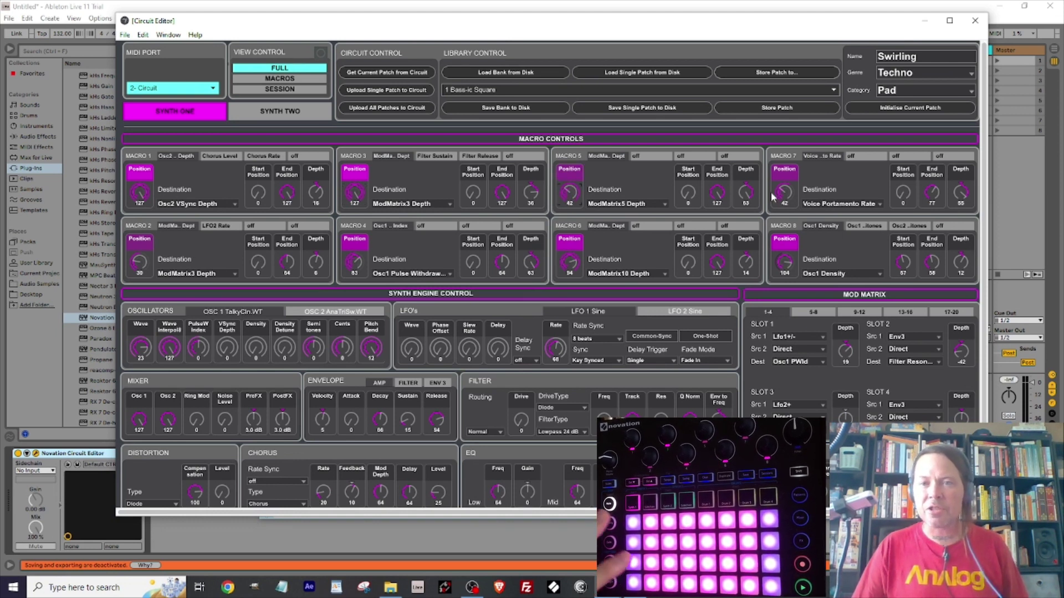
{"action": "left_click", "coordinate": [846, 206]}
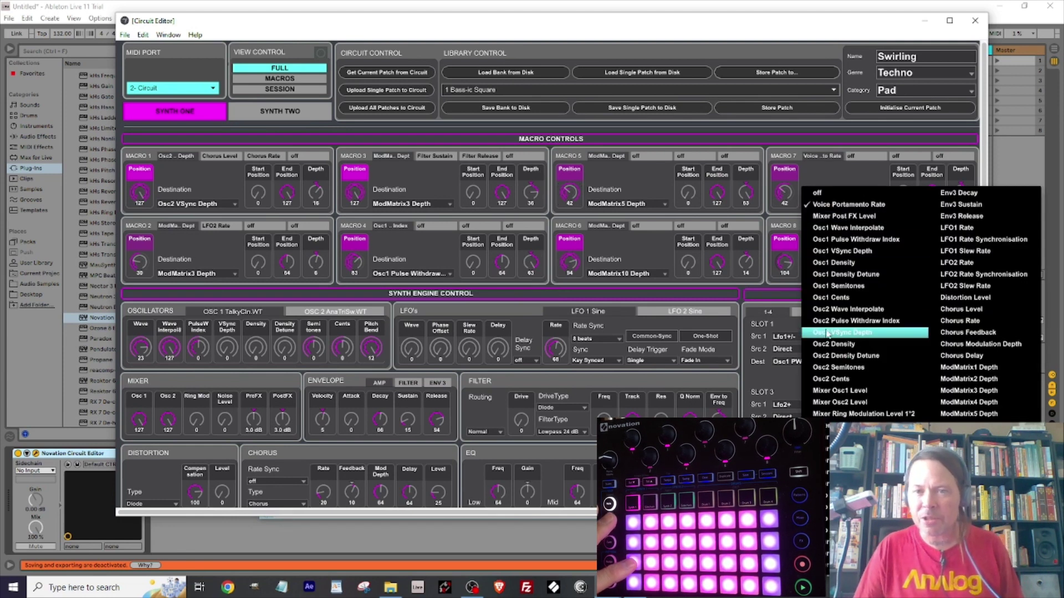
{"action": "key", "text": "Escape"}
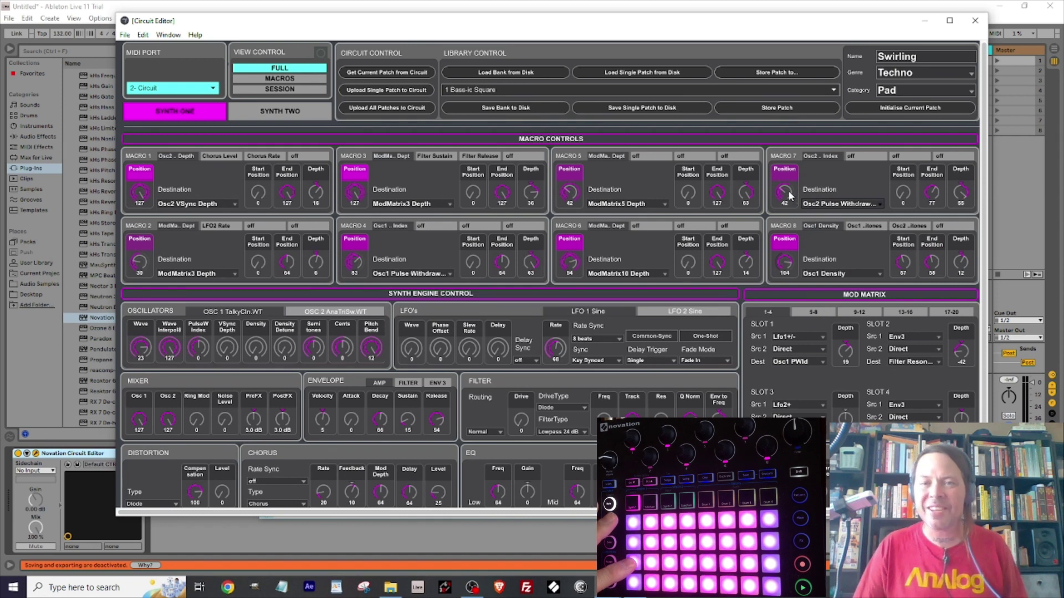
{"action": "mouse_move", "coordinate": [788, 191]}
{"action": "left_mouse_down"}
{"action": "mouse_move", "coordinate": [787, 161]}
{"action": "mouse_move", "coordinate": [788, 206]}
{"action": "left_mouse_up"}
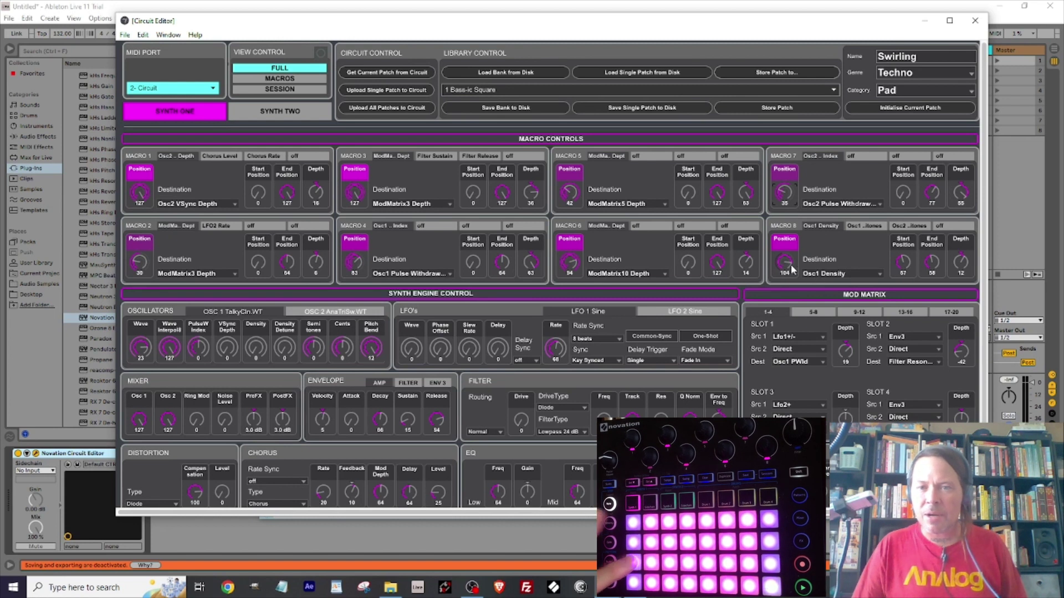
Raise the oscillator density detune to about 113 and turn Macro 8's position down to about 1.
{"action": "mouse_move", "coordinate": [782, 260]}
{"action": "left_mouse_down"}
{"action": "mouse_move", "coordinate": [783, 288]}
{"action": "mouse_move", "coordinate": [783, 255]}
{"action": "left_mouse_up"}
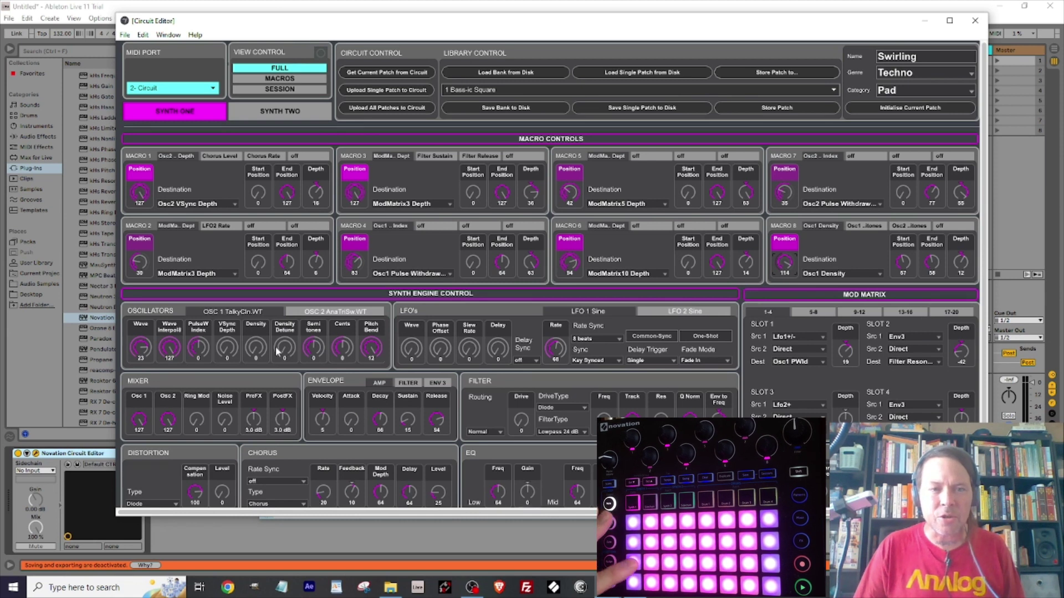
{"action": "left_click_drag", "start_coordinate": [284, 347], "coordinate": [284, 327]}
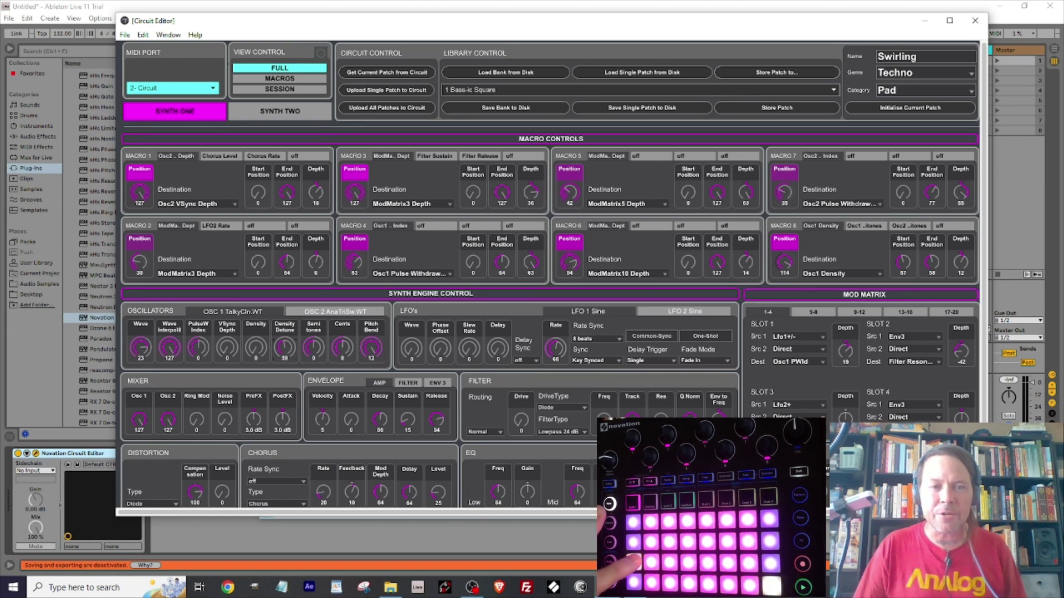
{"action": "left_click_drag", "start_coordinate": [785, 262], "coordinate": [784, 284]}
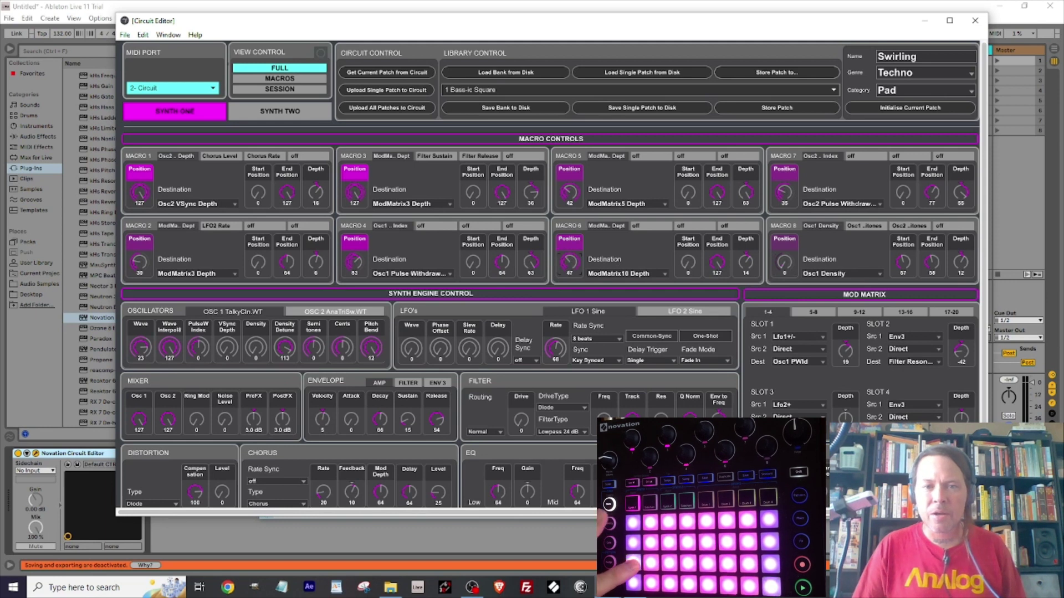
Assign Macro 6 to Mixer Ring Modulation Level 1*2 with position 111, and raise the mixer's Ring Mod level to about 101.
{"action": "left_click_drag", "start_coordinate": [569, 262], "coordinate": [569, 251]}
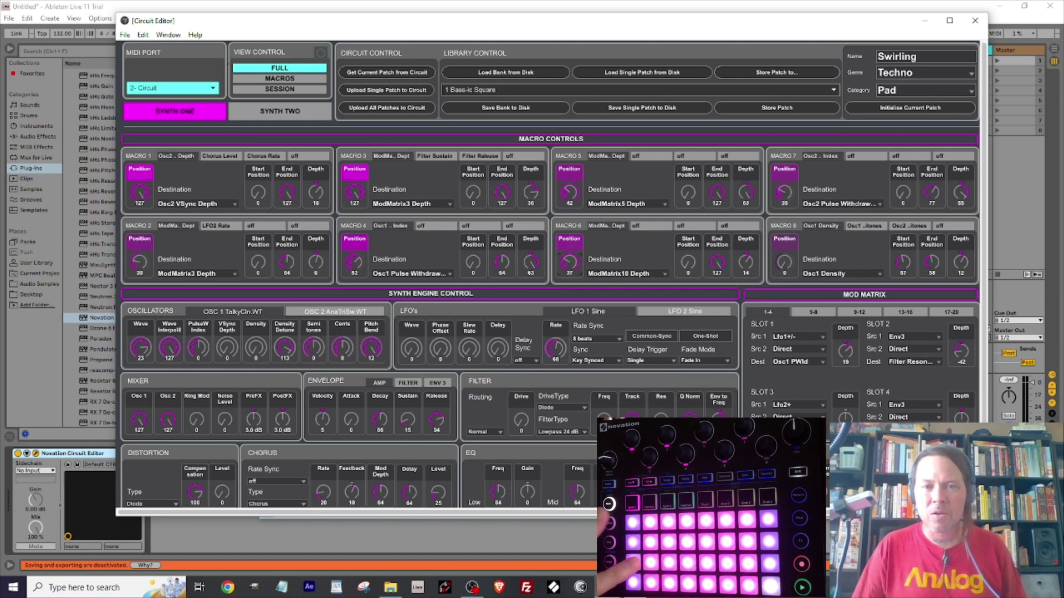
{"action": "left_click", "coordinate": [604, 274]}
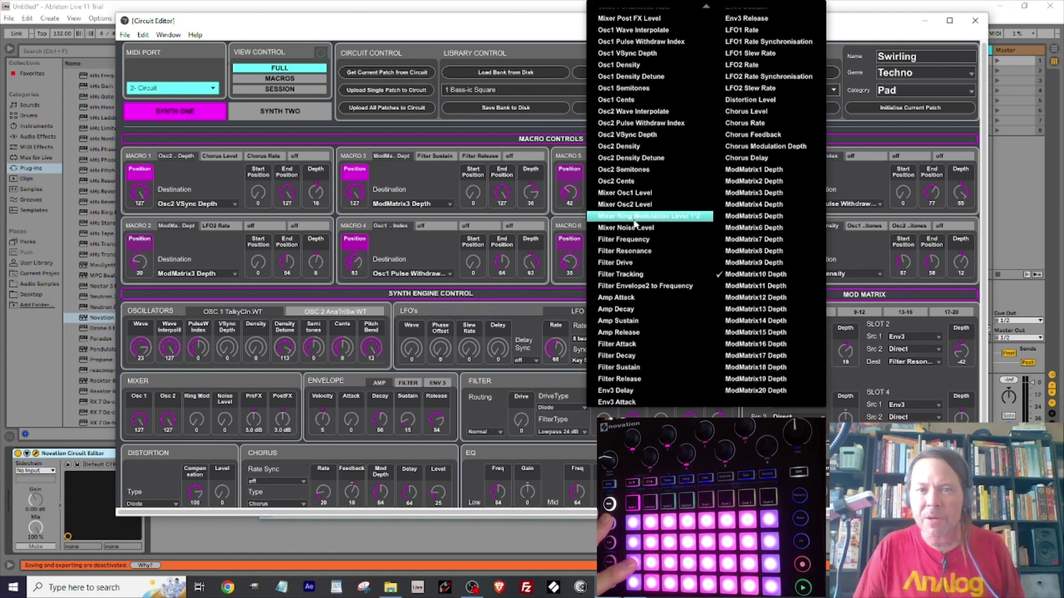
{"action": "left_click", "coordinate": [635, 217]}
{"action": "left_click_drag", "start_coordinate": [571, 263], "coordinate": [572, 252]}
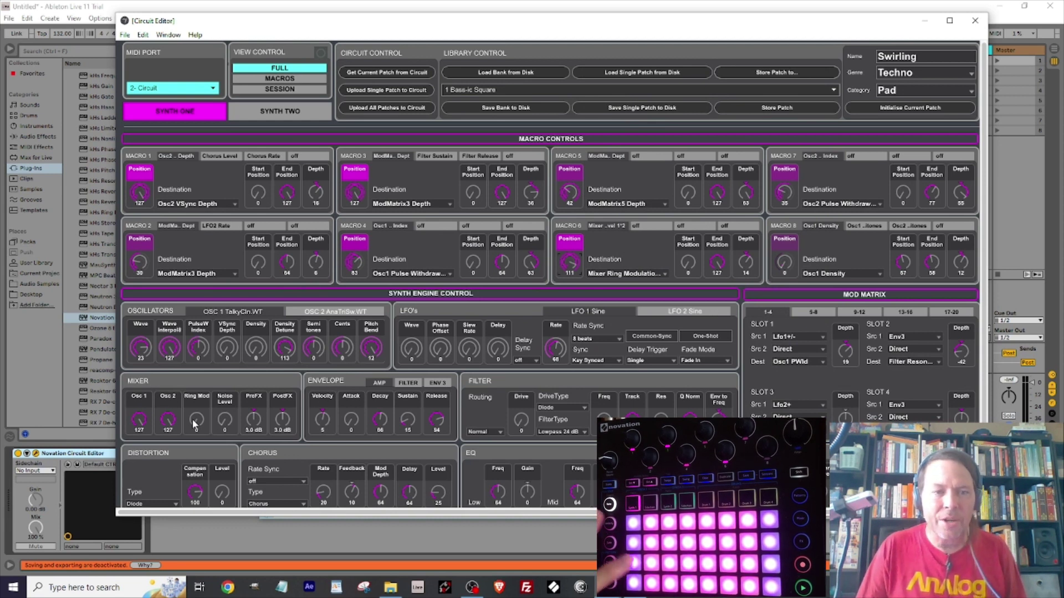
{"action": "left_click_drag", "start_coordinate": [194, 419], "coordinate": [198, 413]}
Increase Macro 6's depth, set its position to about 110, and lower the mixer's Ring Mod level to about 19.
{"action": "left_click_drag", "start_coordinate": [781, 269], "coordinate": [782, 265]}
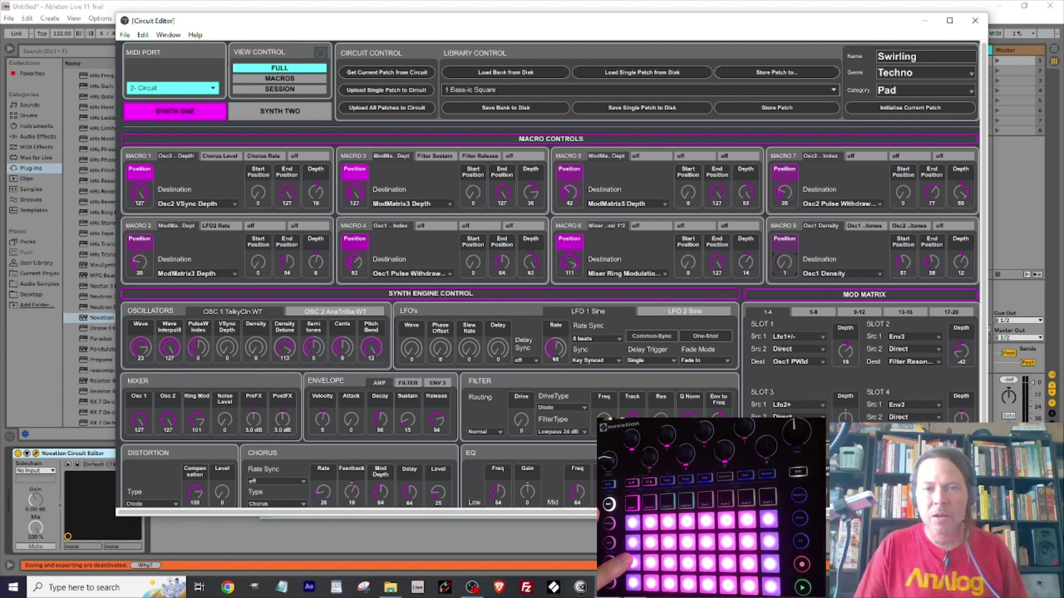
{"action": "double_click", "coordinate": [575, 270]}
{"action": "mouse_move", "coordinate": [570, 266]}
{"action": "left_mouse_down"}
{"action": "mouse_move", "coordinate": [571, 244]}
{"action": "mouse_move", "coordinate": [574, 267]}
{"action": "left_mouse_up"}
{"action": "left_click_drag", "start_coordinate": [746, 266], "coordinate": [748, 260]}
{"action": "left_click_drag", "start_coordinate": [571, 269], "coordinate": [570, 258]}
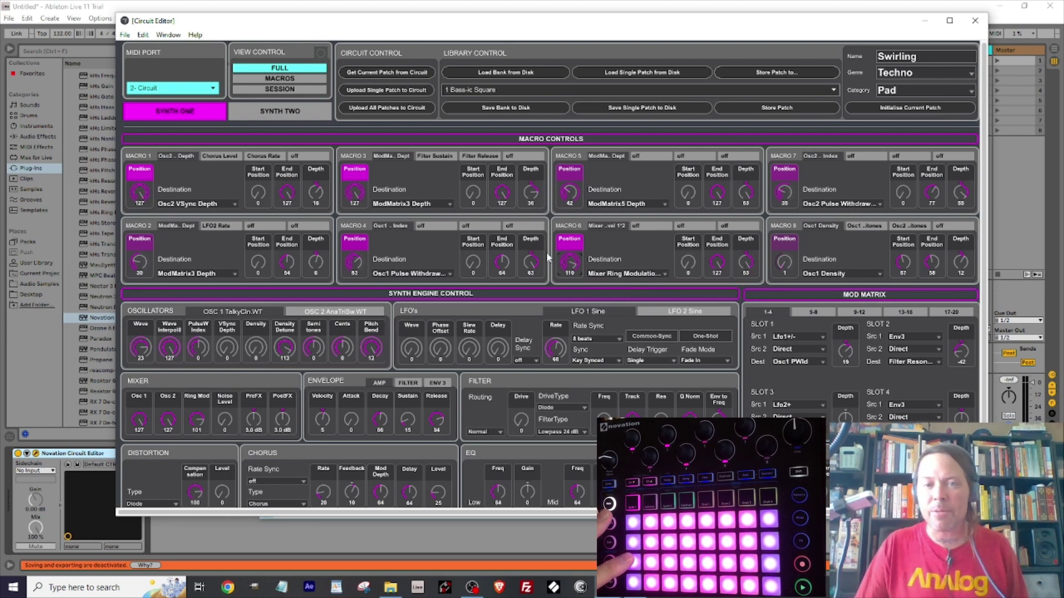
{"action": "left_click_drag", "start_coordinate": [187, 427], "coordinate": [188, 474]}
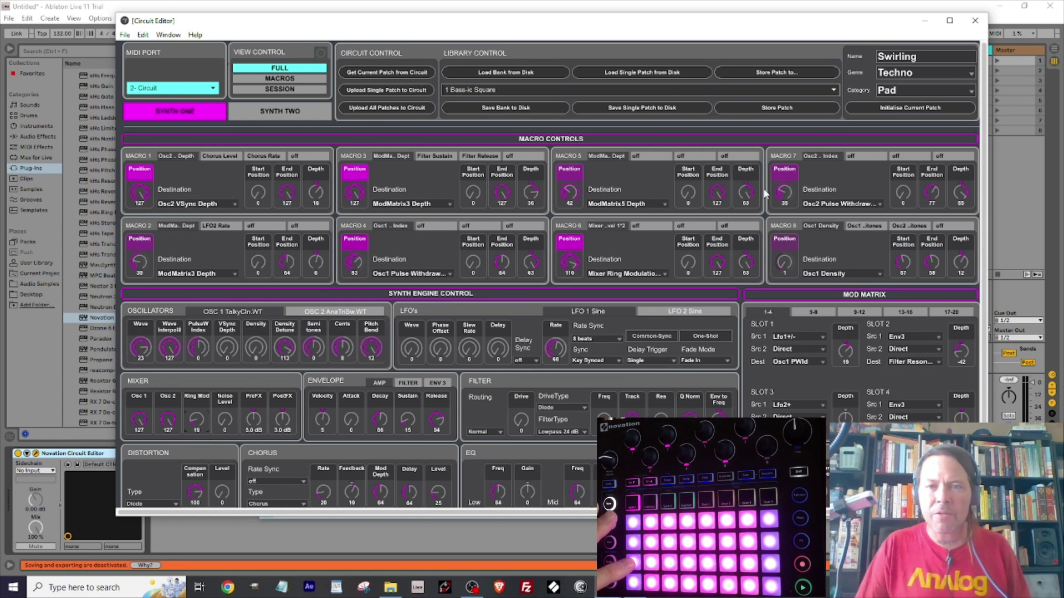
Set Macro 4's position to about 44, raise Macro 2's position above 100, and show Macro 2's LFO2 Rate assignment.
{"action": "scroll", "coordinate": [359, 269], "scroll_direction": "down", "scroll_amount": 10}
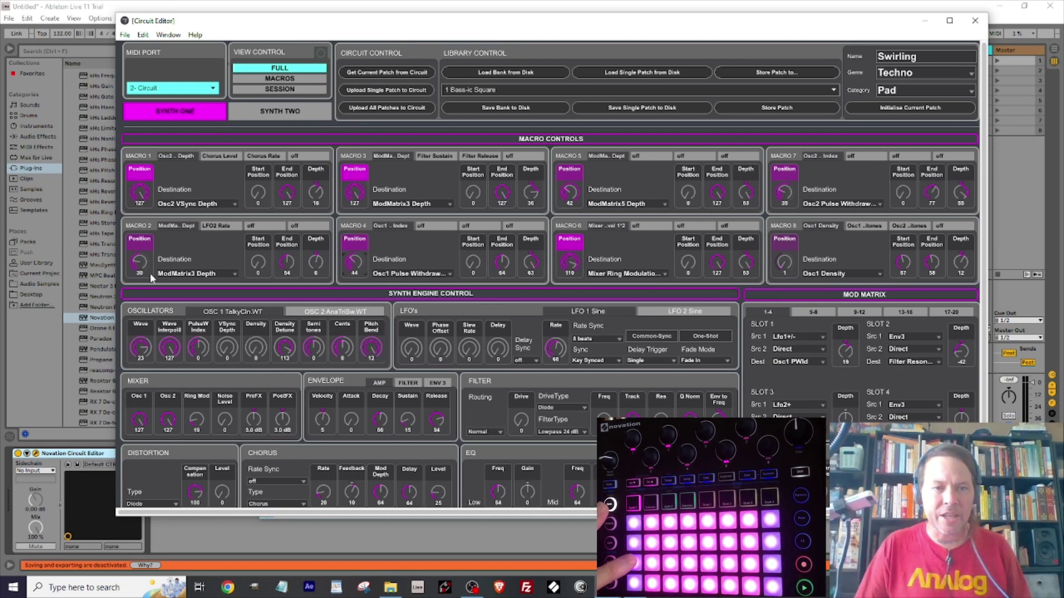
{"action": "left_click_drag", "start_coordinate": [149, 270], "coordinate": [148, 240]}
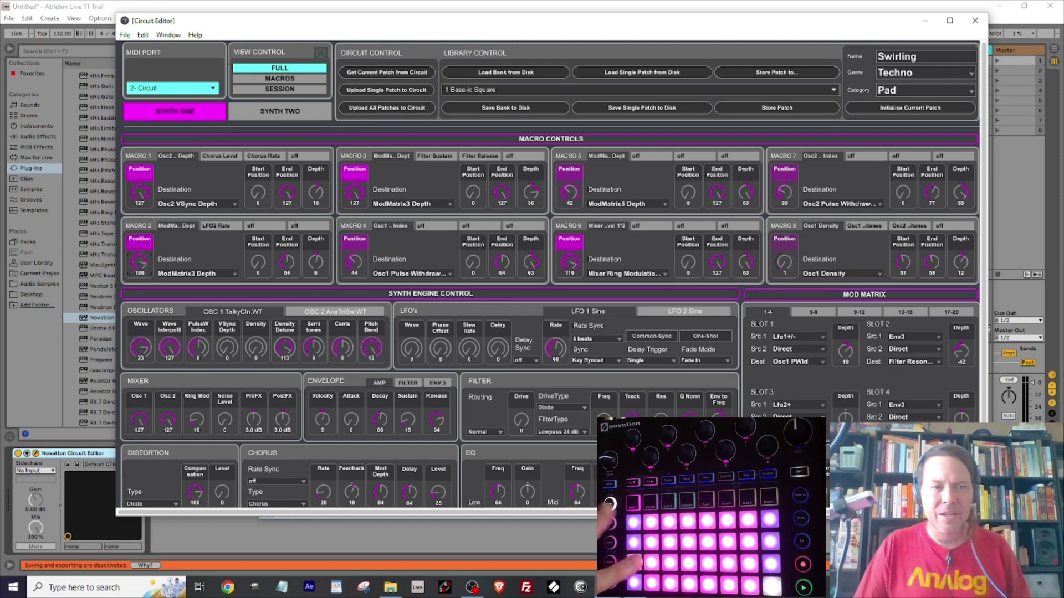
{"action": "left_click", "coordinate": [214, 226]}
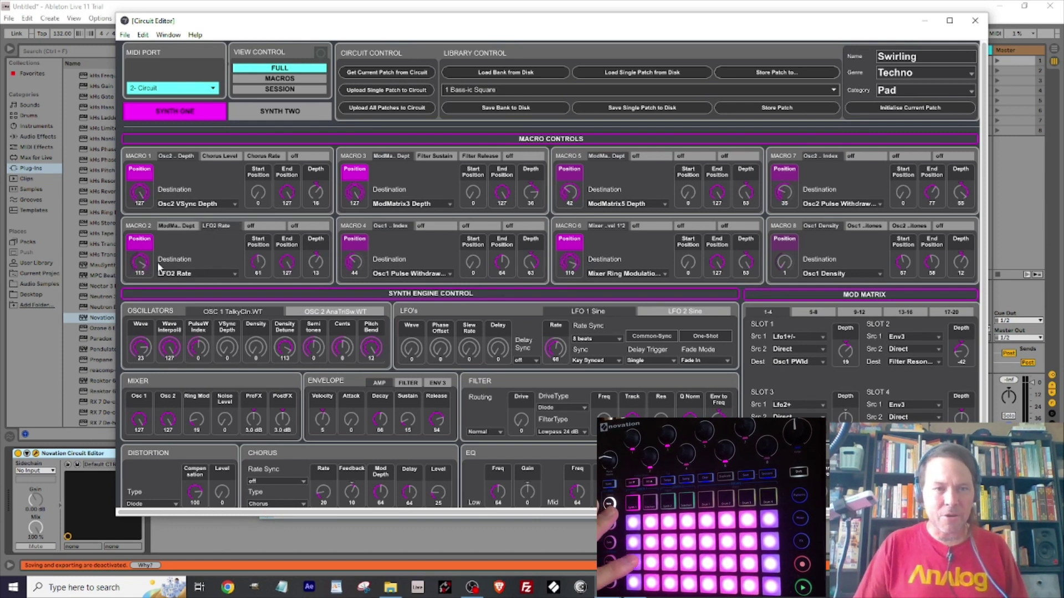
Clear Macro 2's LFO2 Rate assignment by setting its destination to off, and lower the LFO 2 rate to about 24.
{"action": "left_click", "coordinate": [213, 273]}
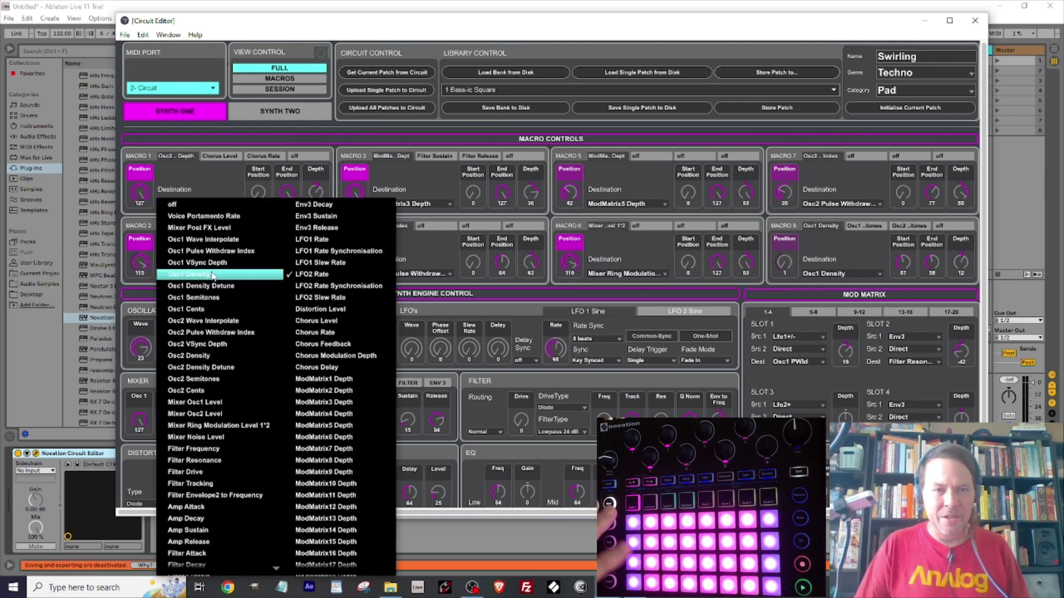
{"action": "left_click", "coordinate": [191, 206]}
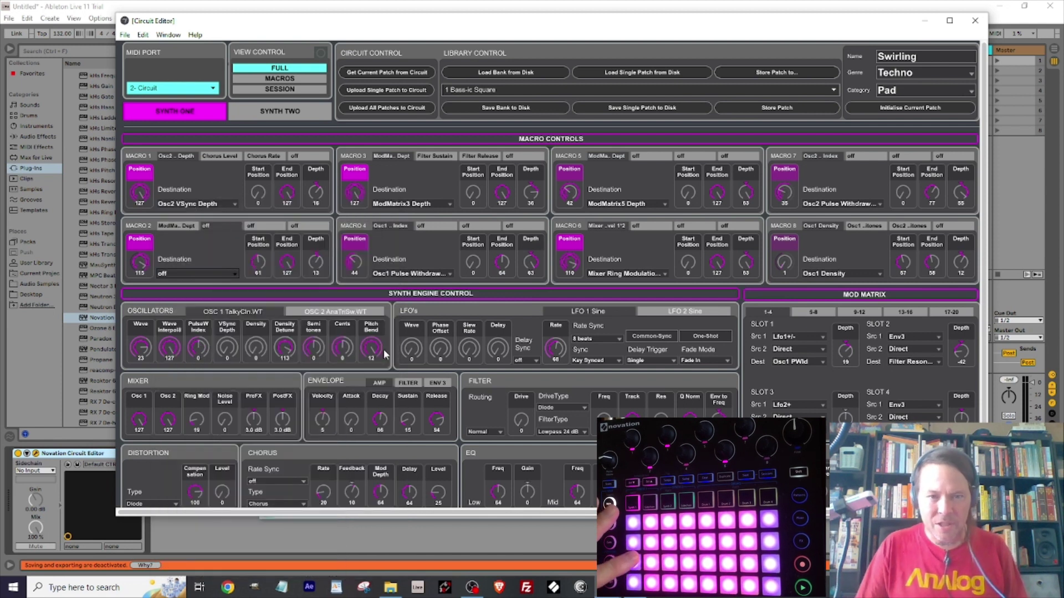
{"action": "left_click_drag", "start_coordinate": [565, 354], "coordinate": [554, 345]}
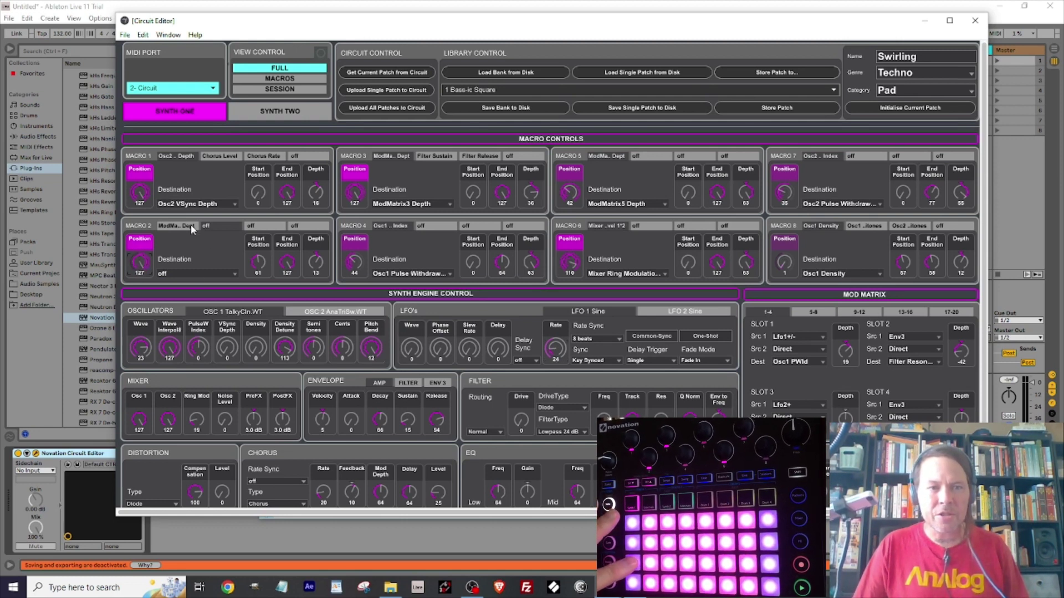
Assign Macro 2's second slot to Chorus Level, set its depth to about 42 and lower Macro 2's position to about 39.
{"action": "left_click", "coordinate": [193, 274]}
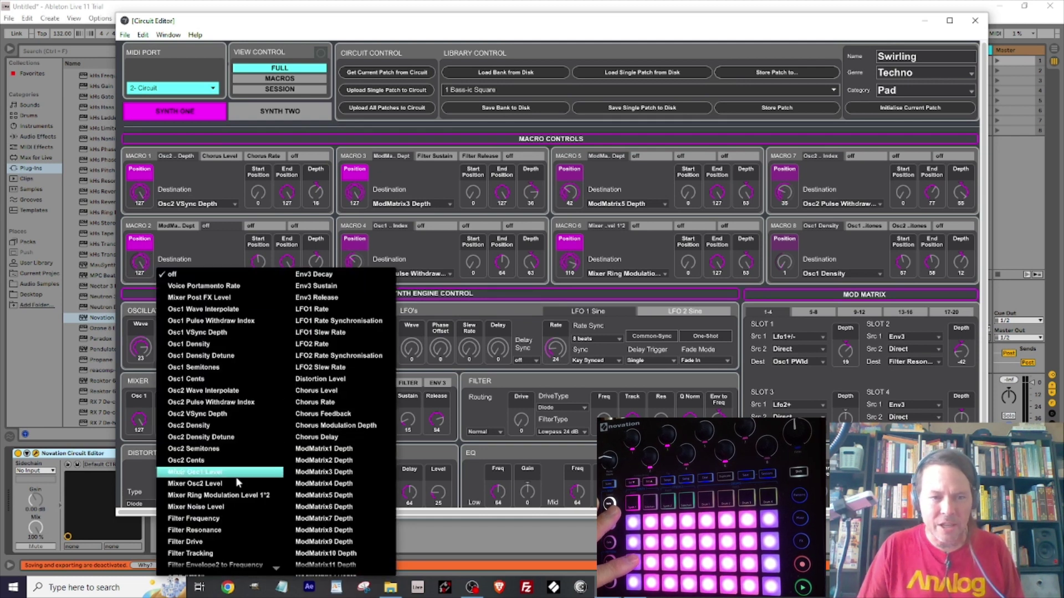
{"action": "scroll", "coordinate": [238, 452], "scroll_direction": "down", "scroll_amount": 2}
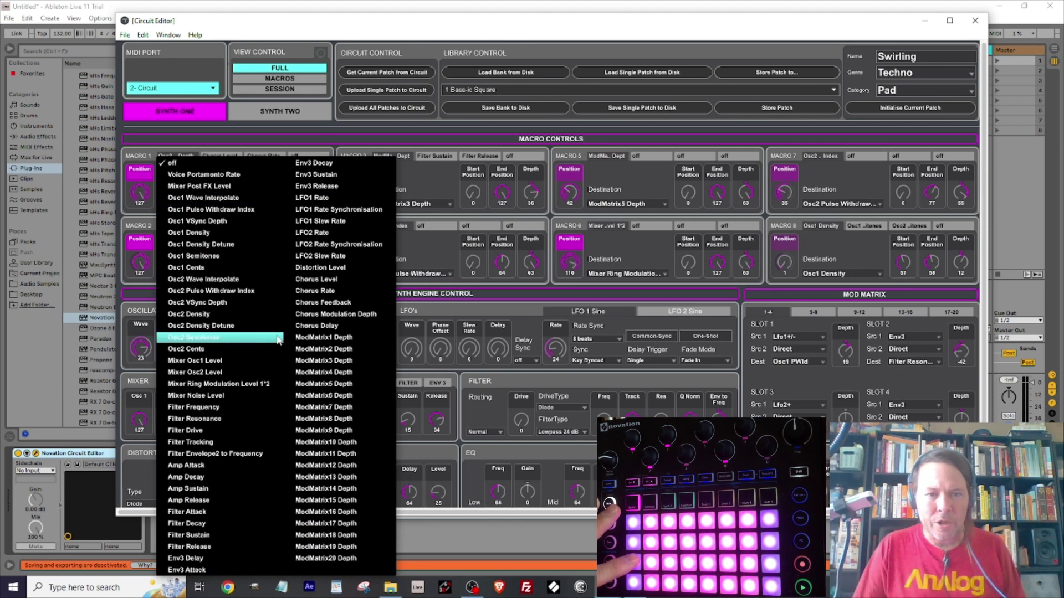
{"action": "left_click", "coordinate": [316, 279]}
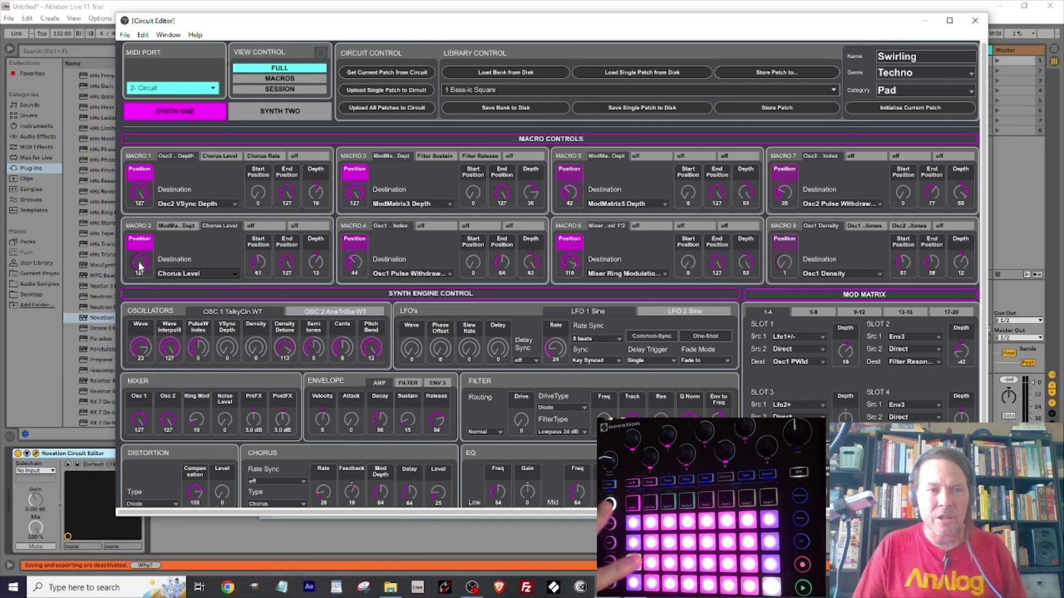
{"action": "left_click_drag", "start_coordinate": [140, 266], "coordinate": [139, 267]}
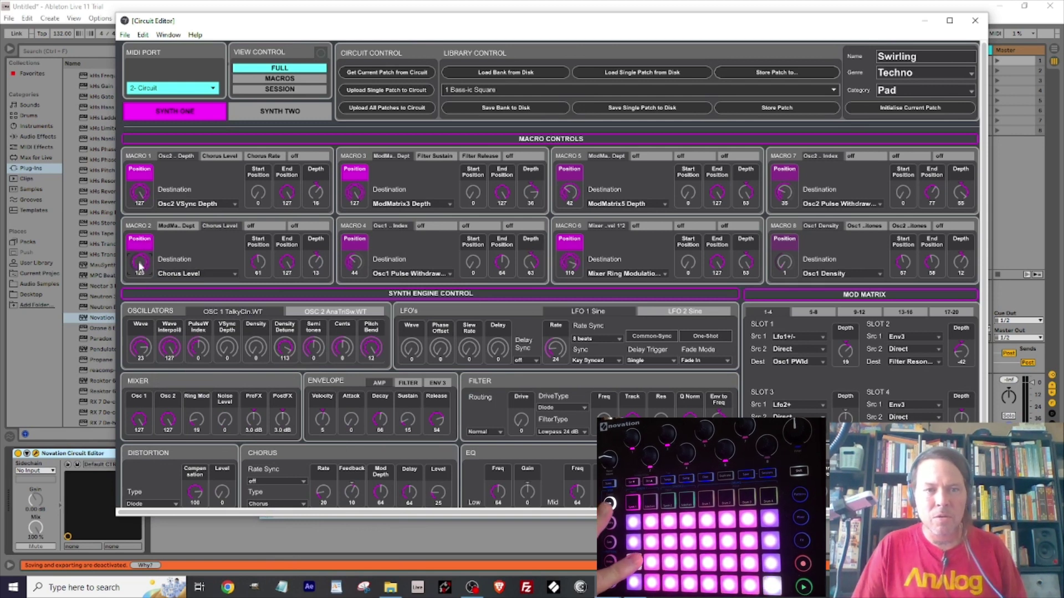
{"action": "left_click_drag", "start_coordinate": [316, 262], "coordinate": [316, 251]}
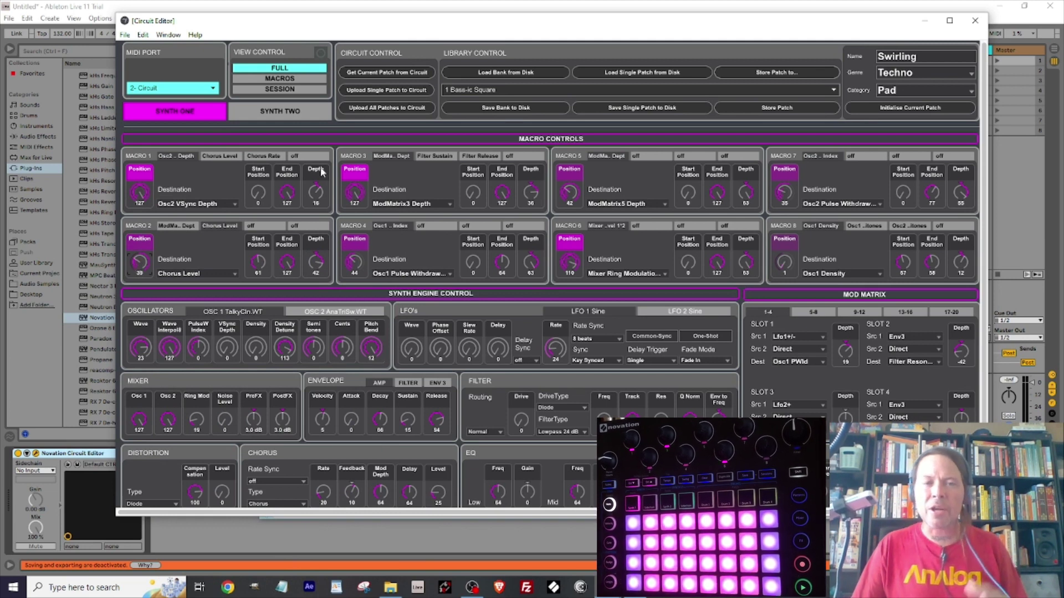
{"action": "left_click", "coordinate": [367, 90]}
{"action": "left_click", "coordinate": [283, 225]}
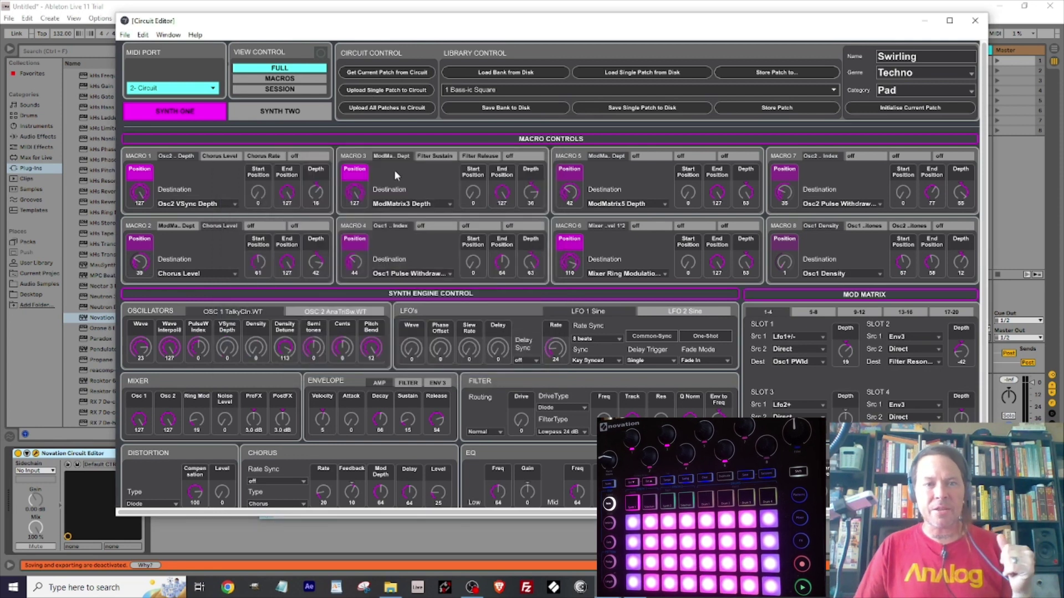
Close the standalone Circuit Editor and set the plug-in editor's MIDI input device to 2- Circuit.
{"action": "left_click", "coordinate": [976, 21]}
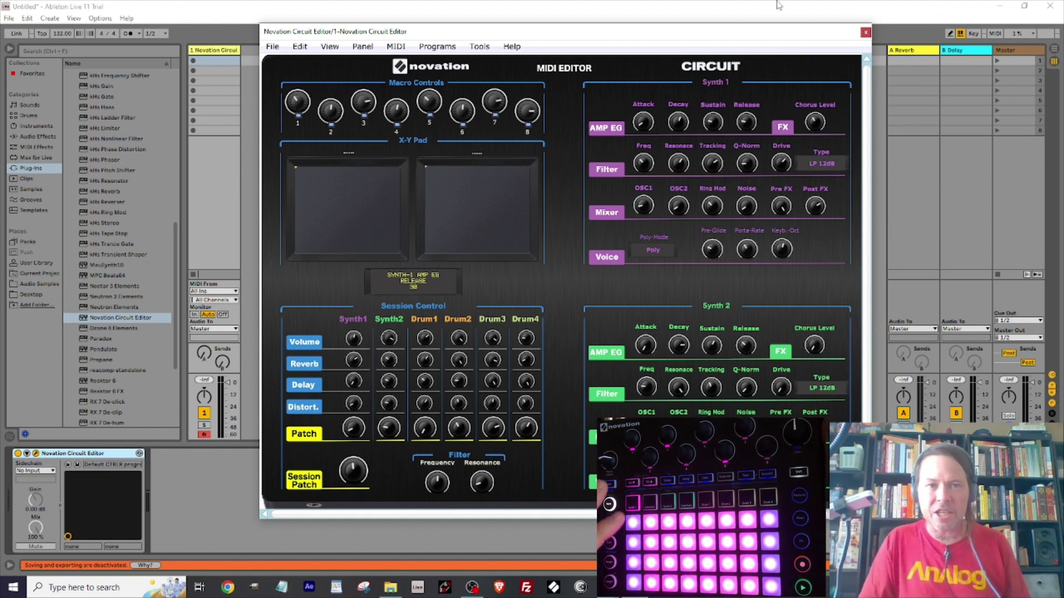
{"action": "left_click", "coordinate": [395, 46]}
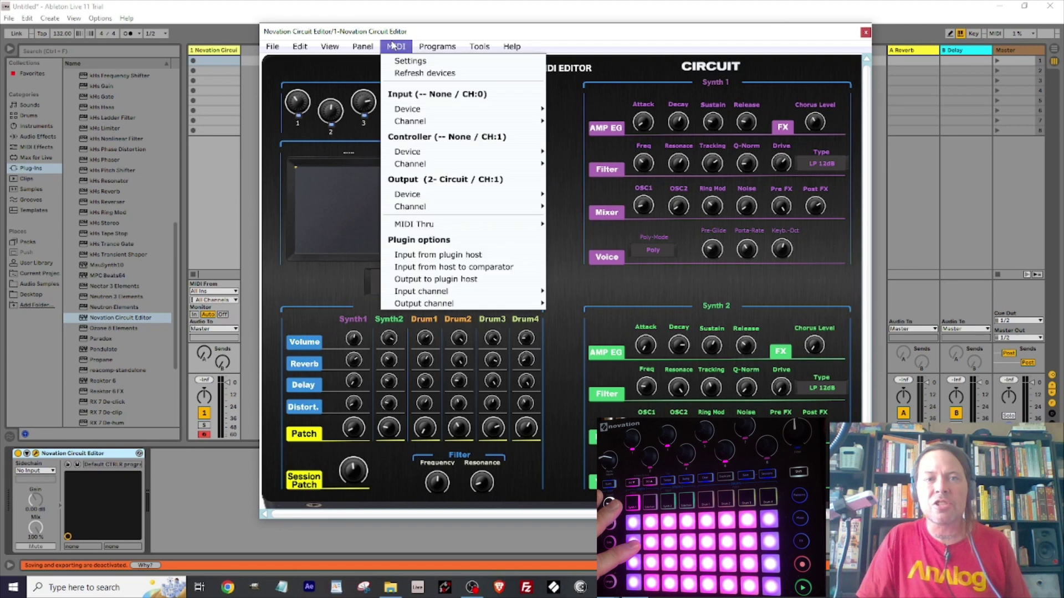
{"action": "mouse_move", "coordinate": [408, 109]}
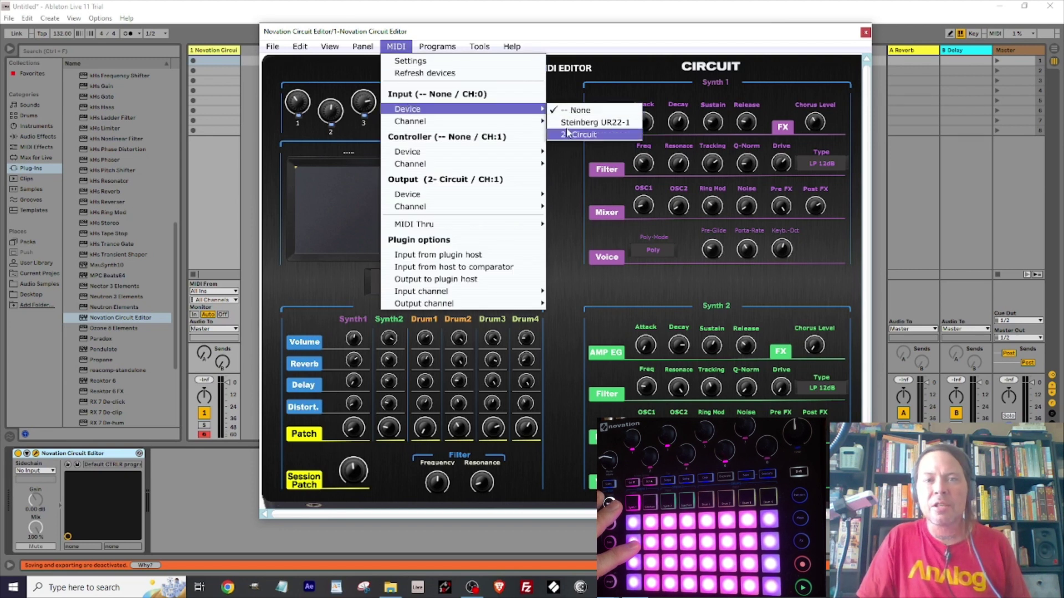
{"action": "left_click", "coordinate": [568, 133]}
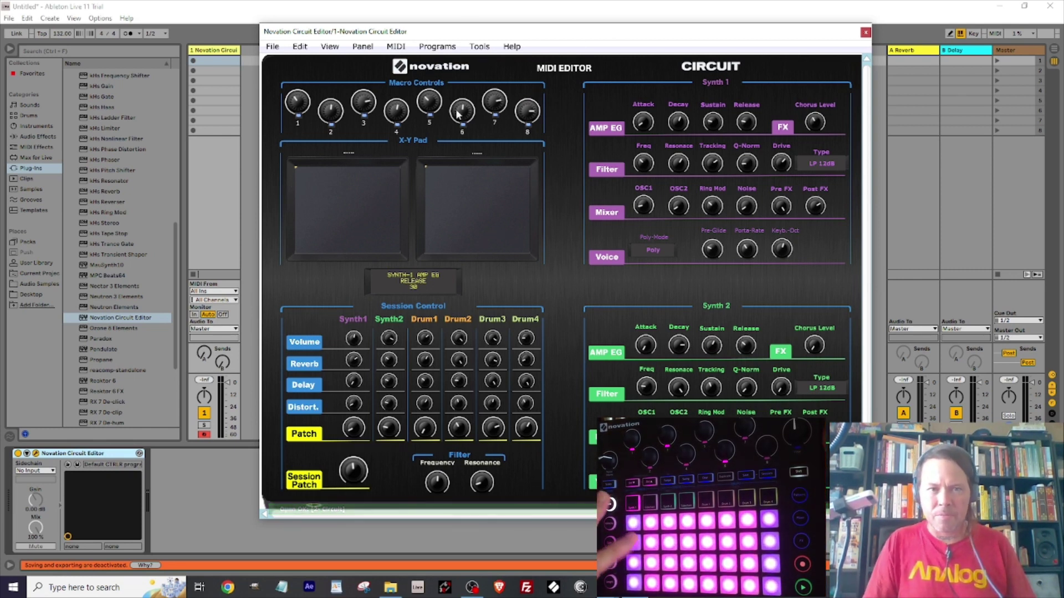
Move the first X-Y pad's point to about three quarters across and halfway down, and shift the plug-in window slightly aside.
{"action": "left_click", "coordinate": [321, 195]}
{"action": "left_click_drag", "start_coordinate": [323, 198], "coordinate": [374, 208]}
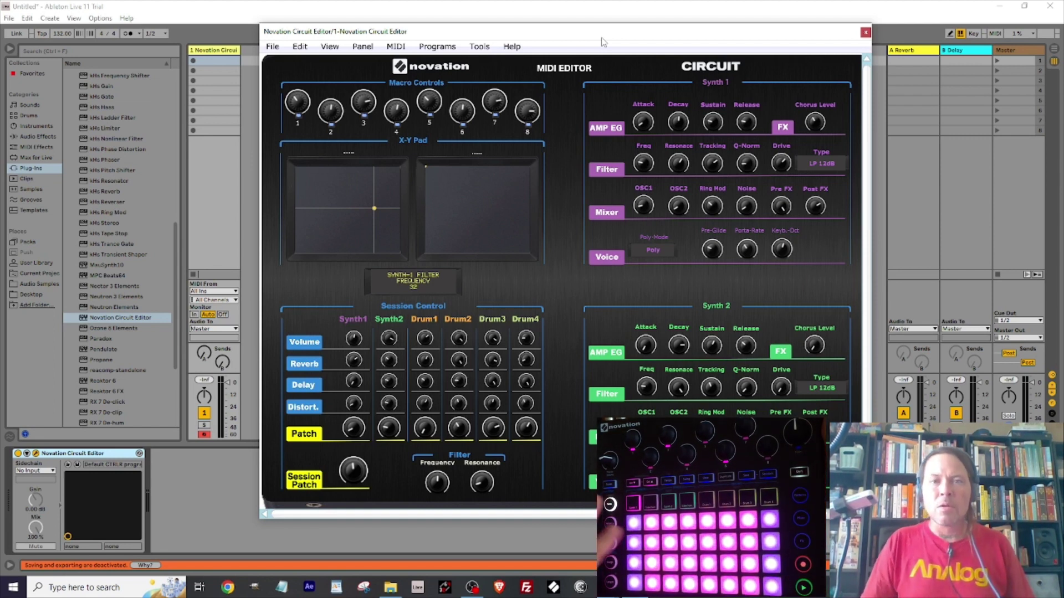
{"action": "left_click_drag", "start_coordinate": [551, 32], "coordinate": [586, 37]}
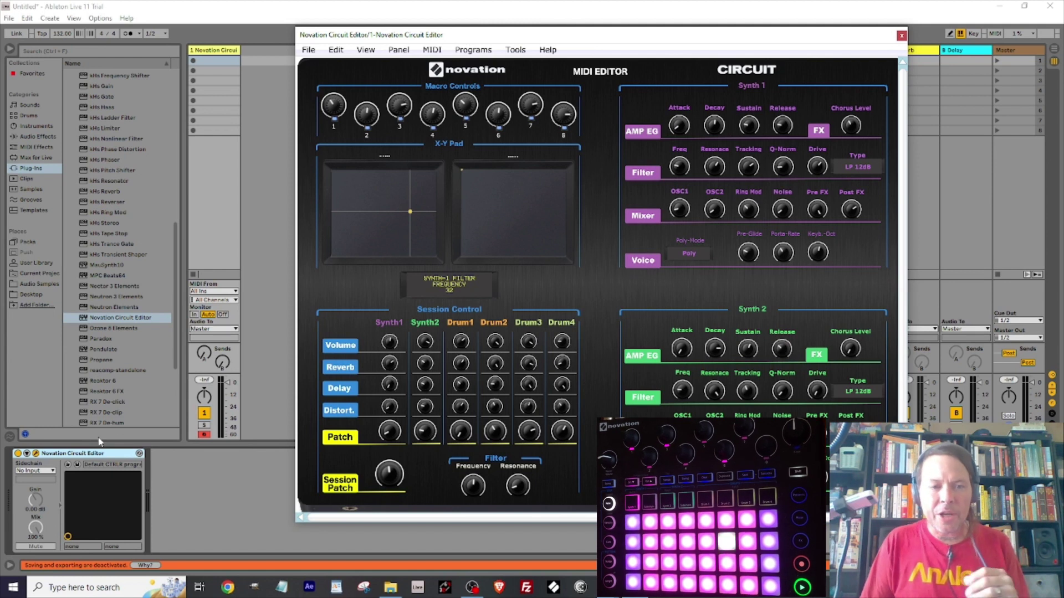
Unfold the Novation Circuit Editor device's parameters and configure it to expose Macro Controls knobs 1 to 8.
{"action": "left_click", "coordinate": [26, 453]}
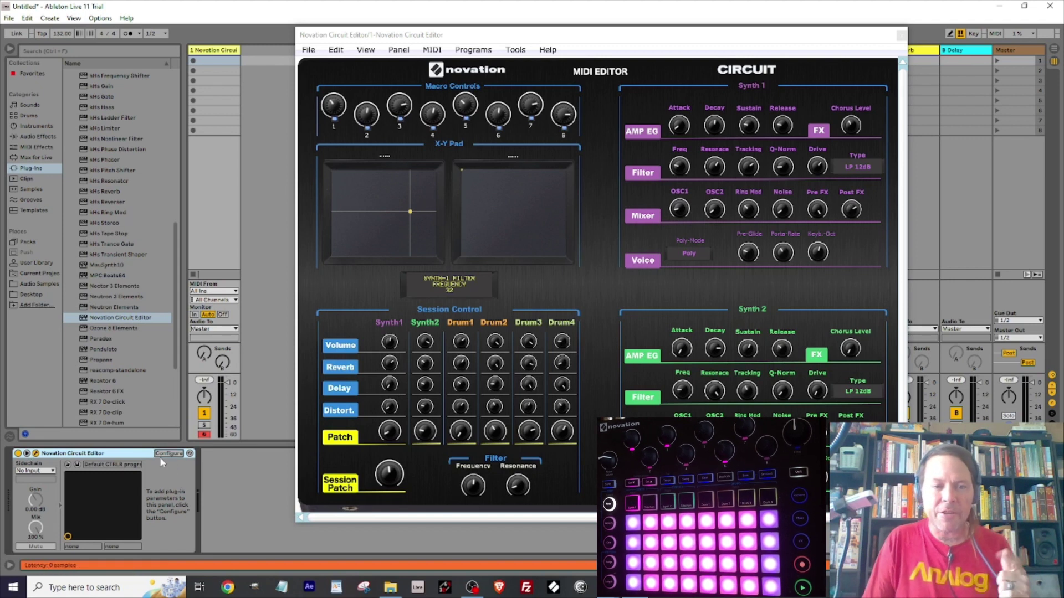
{"action": "left_click", "coordinate": [340, 116]}
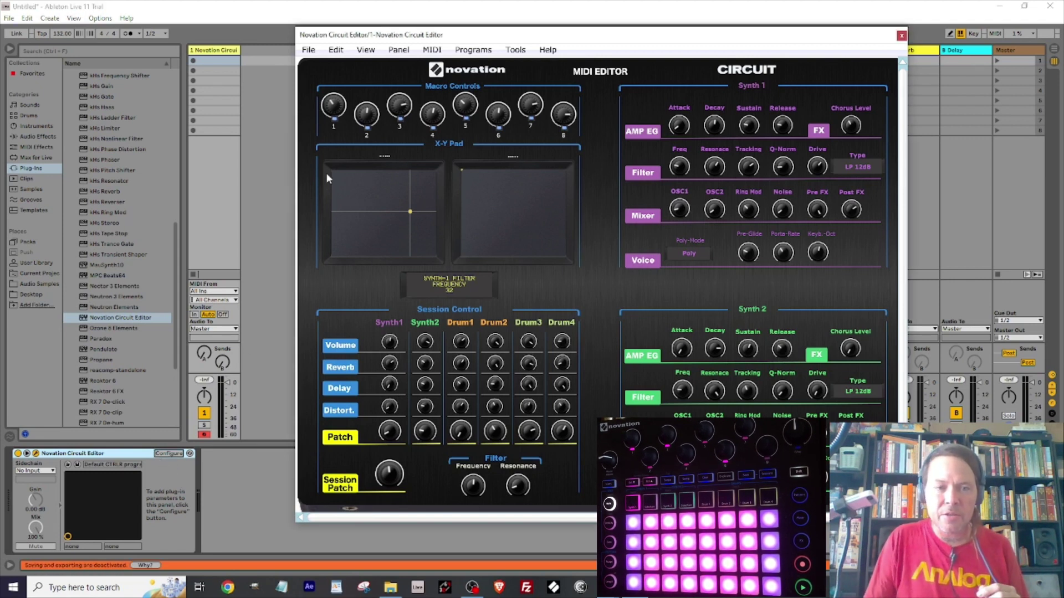
{"action": "left_click", "coordinate": [176, 453]}
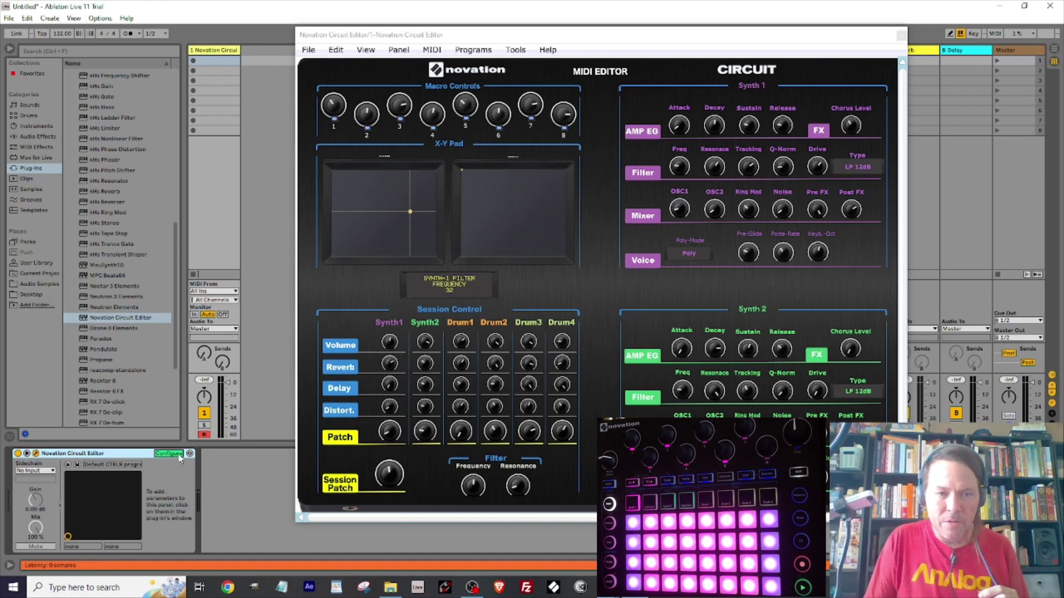
{"action": "left_click", "coordinate": [334, 106]}
{"action": "left_click", "coordinate": [372, 121]}
{"action": "left_click", "coordinate": [398, 106]}
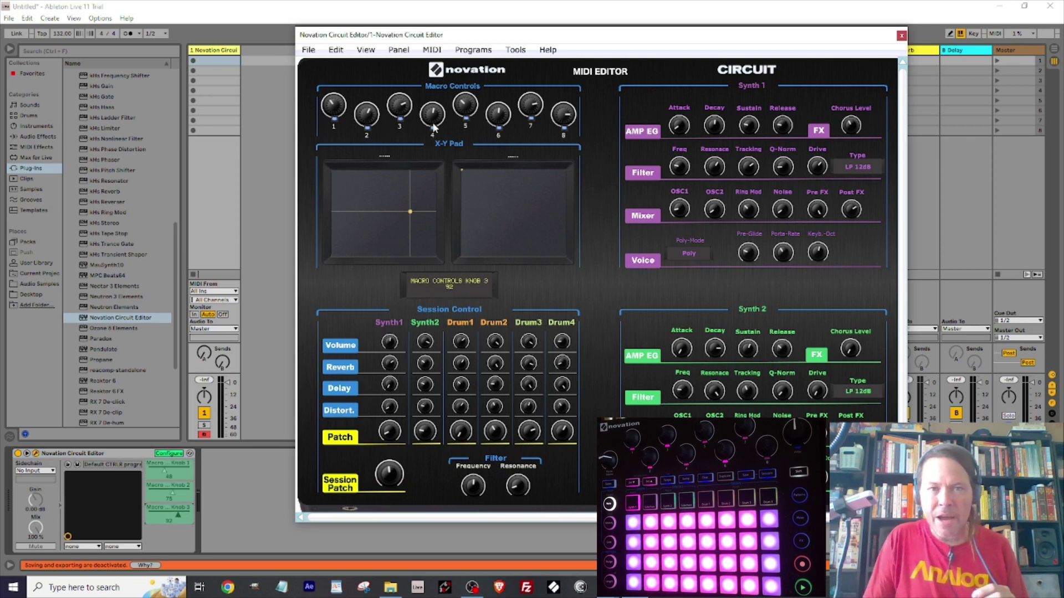
{"action": "left_click", "coordinate": [437, 115]}
{"action": "left_click", "coordinate": [474, 110]}
{"action": "left_click", "coordinate": [499, 115]}
{"action": "left_click", "coordinate": [532, 106]}
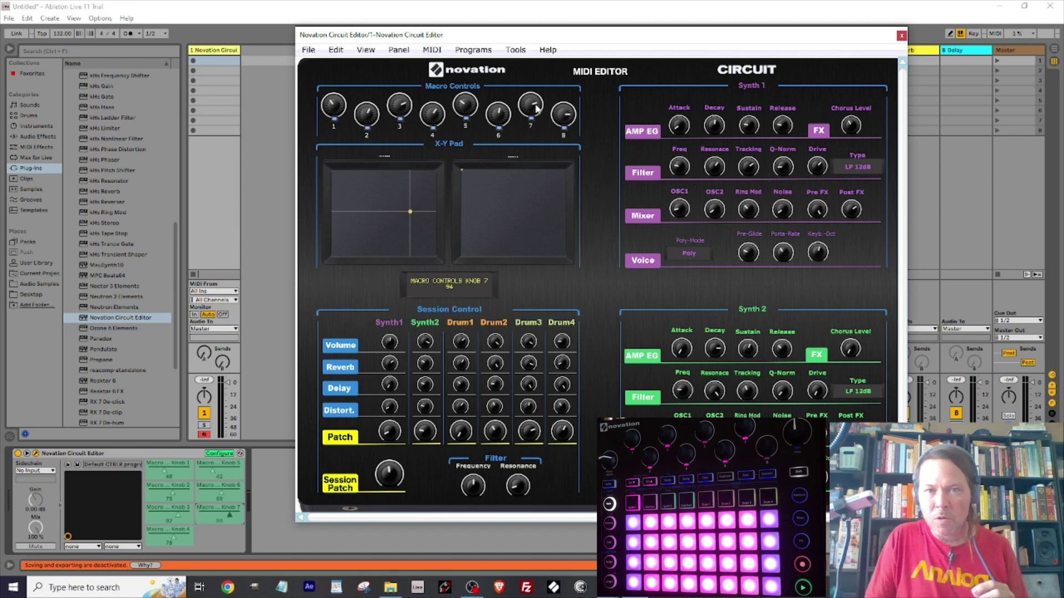
{"action": "left_click", "coordinate": [564, 115]}
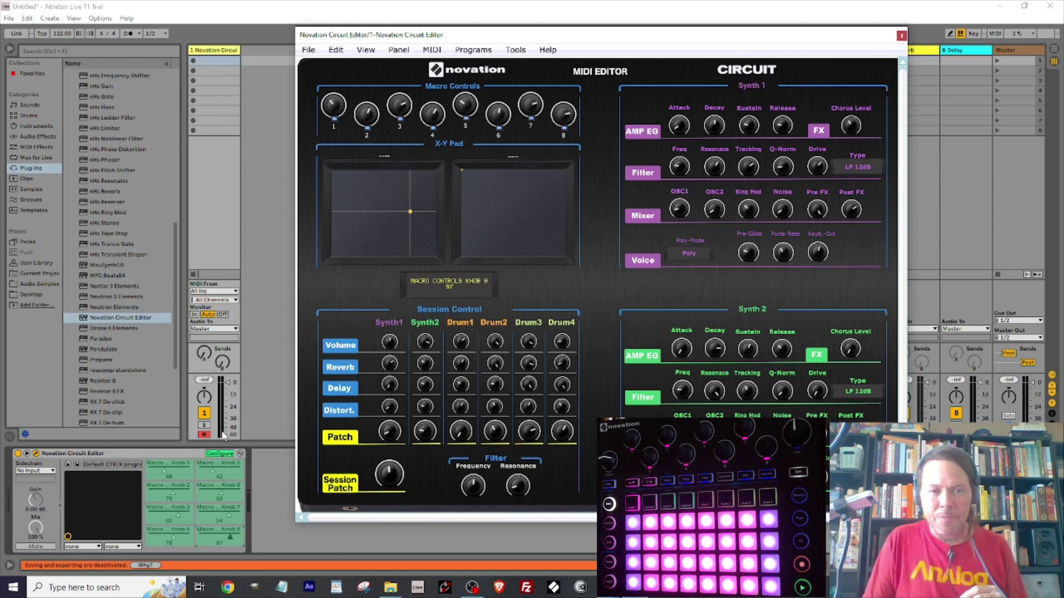
{"action": "left_click", "coordinate": [221, 453]}
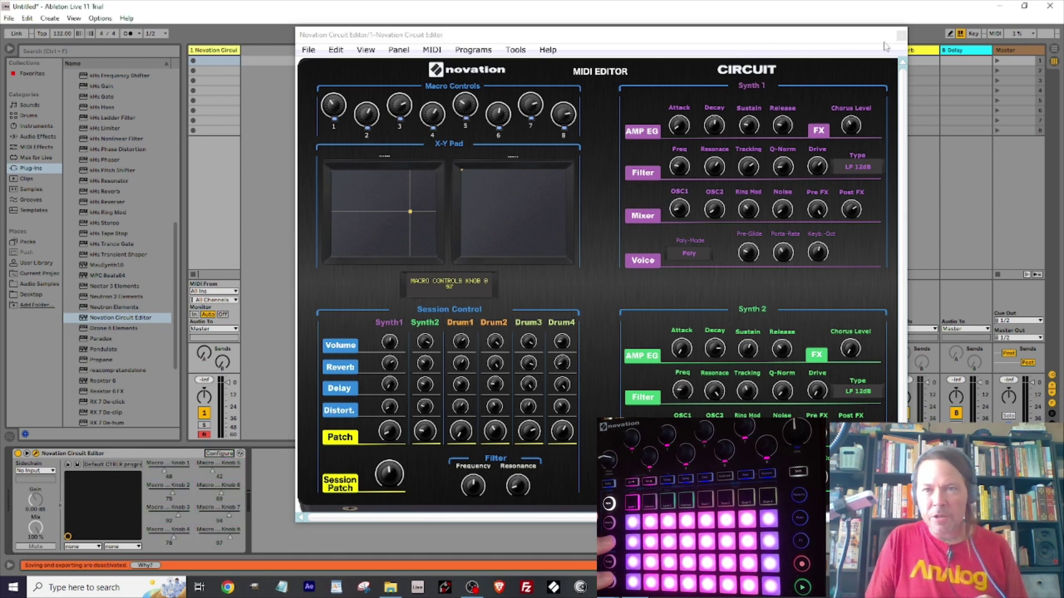
Close the plug-in editor window and set the device's Macro Knob 2 parameter to about 73.
{"action": "left_click", "coordinate": [902, 36]}
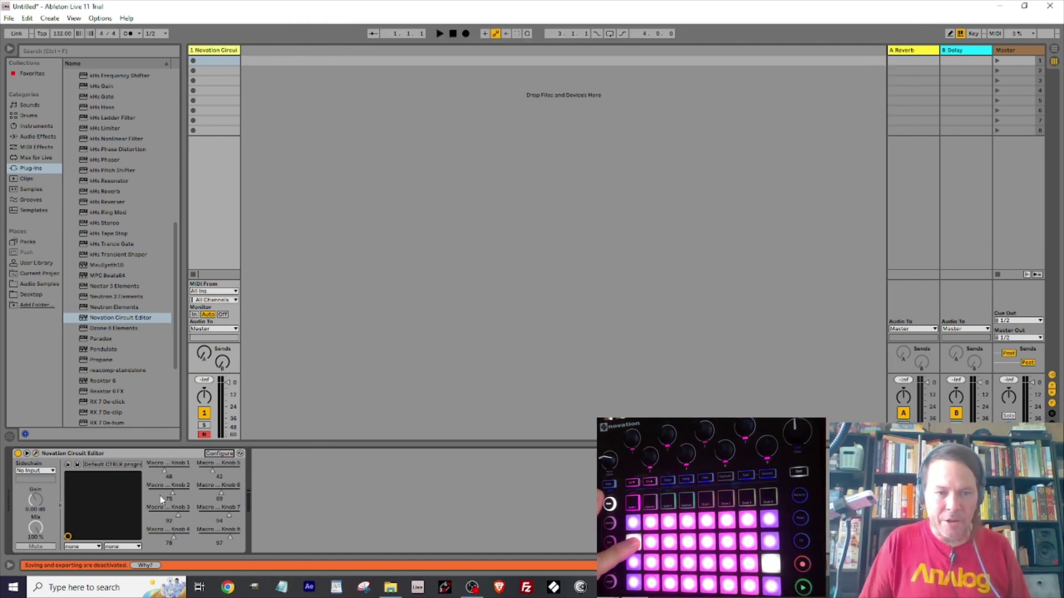
{"action": "mouse_move", "coordinate": [170, 499]}
{"action": "left_mouse_down"}
{"action": "mouse_move", "coordinate": [171, 532]}
{"action": "mouse_move", "coordinate": [184, 477]}
{"action": "left_mouse_up"}
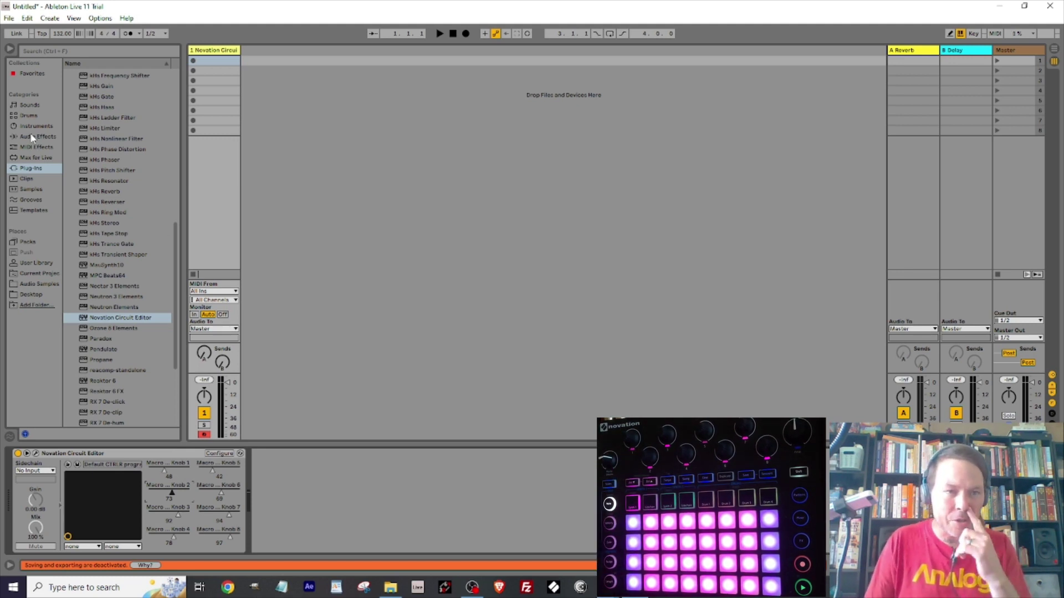
Add the Max for Live Device Randomizer audio effect after the Circuit Editor, expand its settings and try to map it to that device.
{"action": "left_click", "coordinate": [32, 158]}
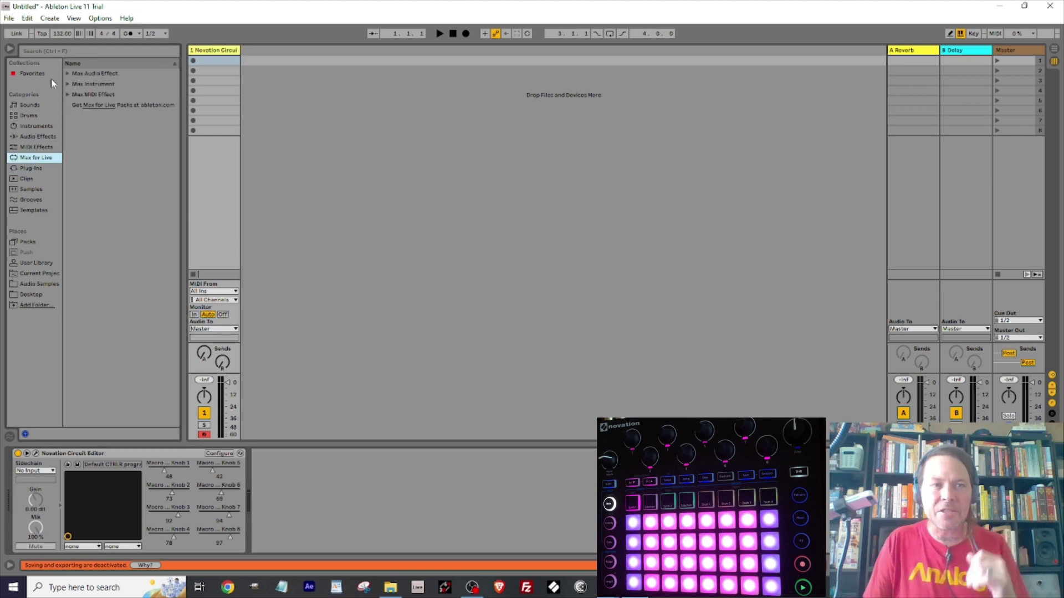
{"action": "left_click", "coordinate": [68, 73]}
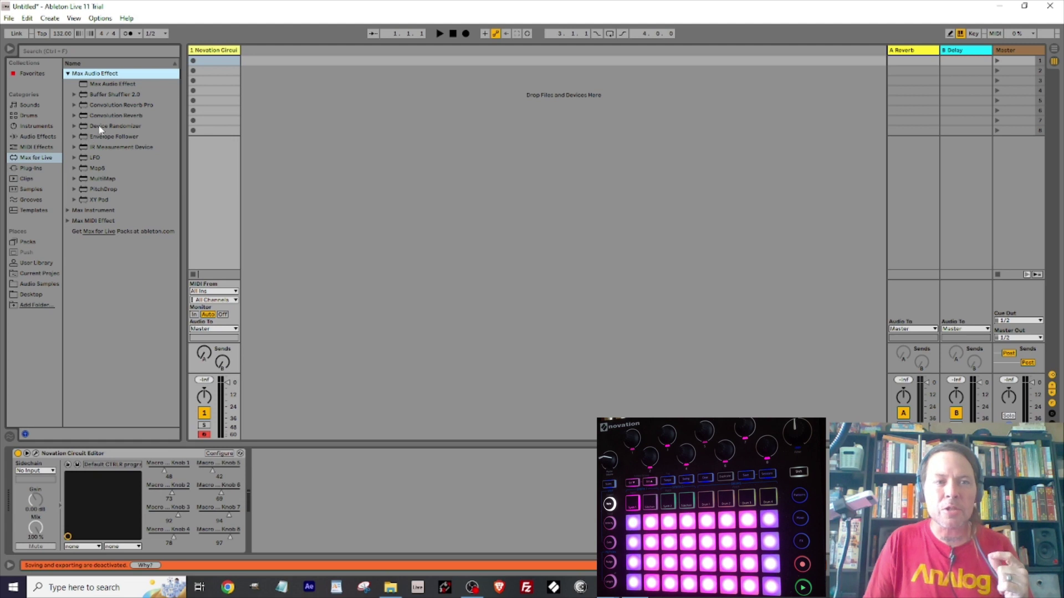
{"action": "left_click_drag", "start_coordinate": [91, 128], "coordinate": [294, 481]}
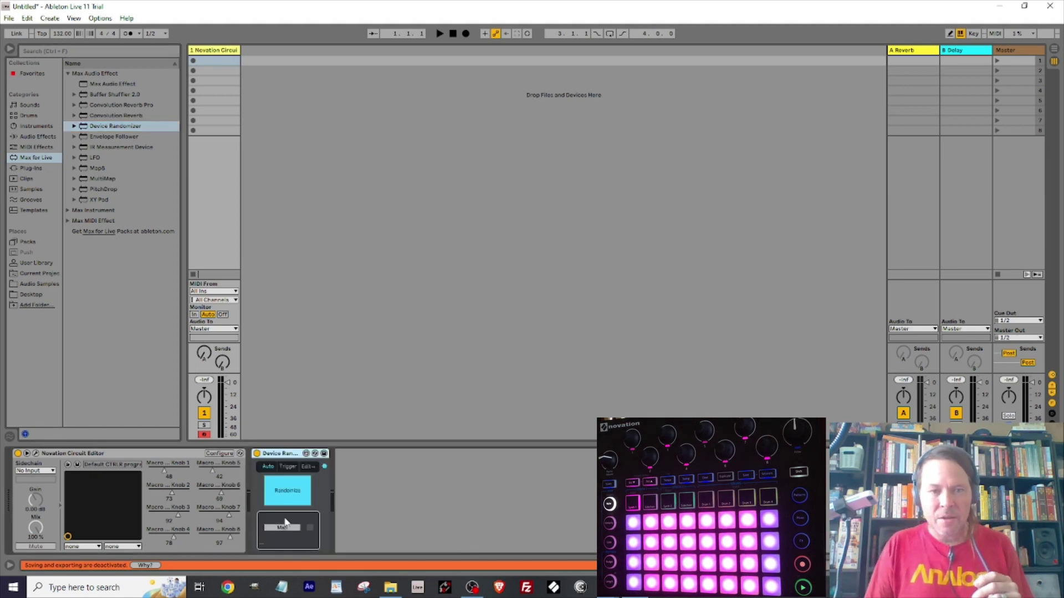
{"action": "left_click", "coordinate": [325, 467]}
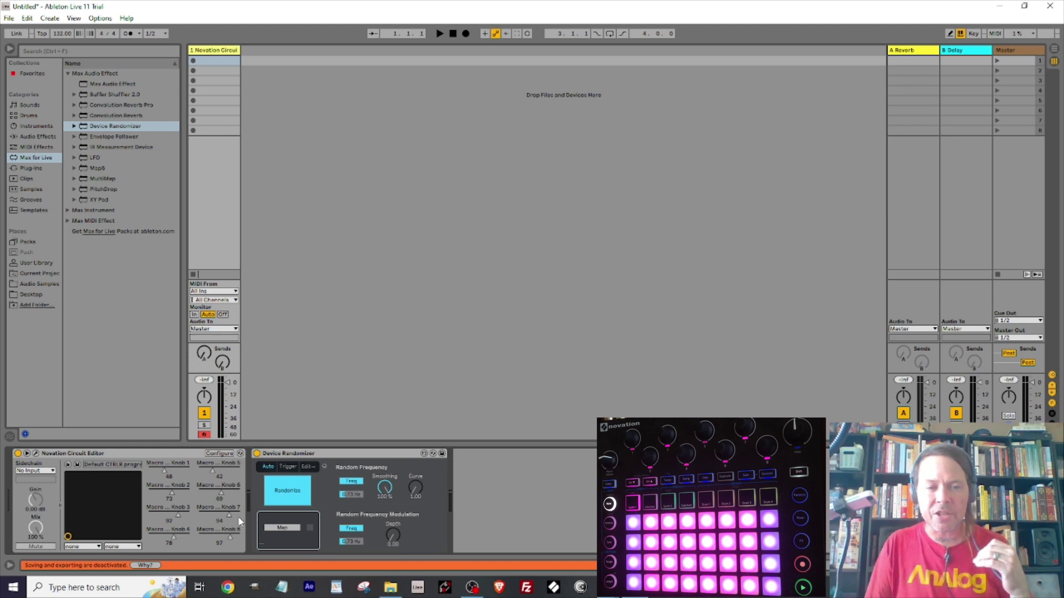
{"action": "left_click", "coordinate": [281, 531]}
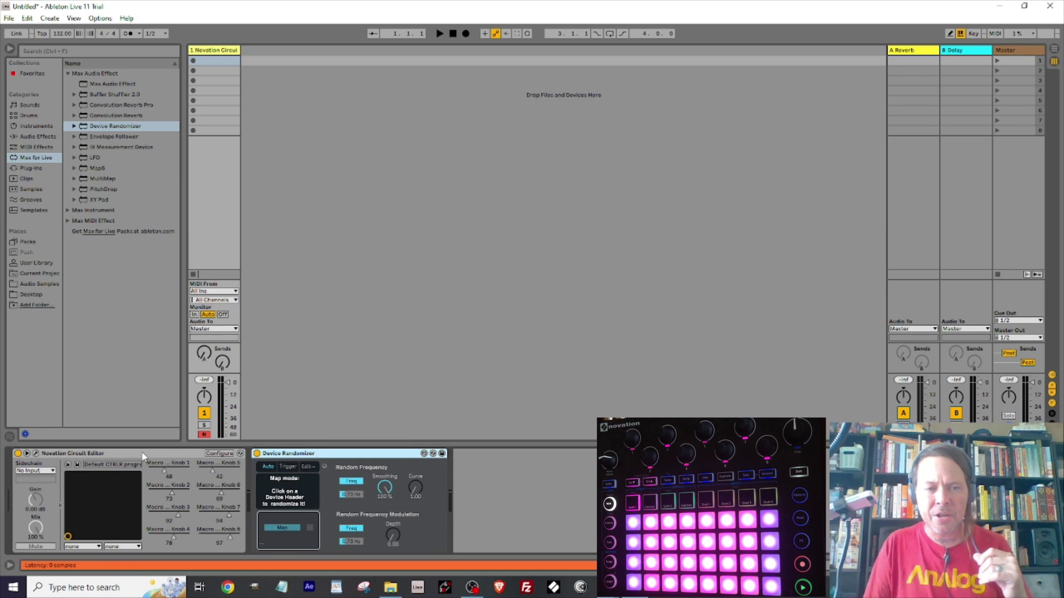
{"action": "left_click", "coordinate": [213, 497]}
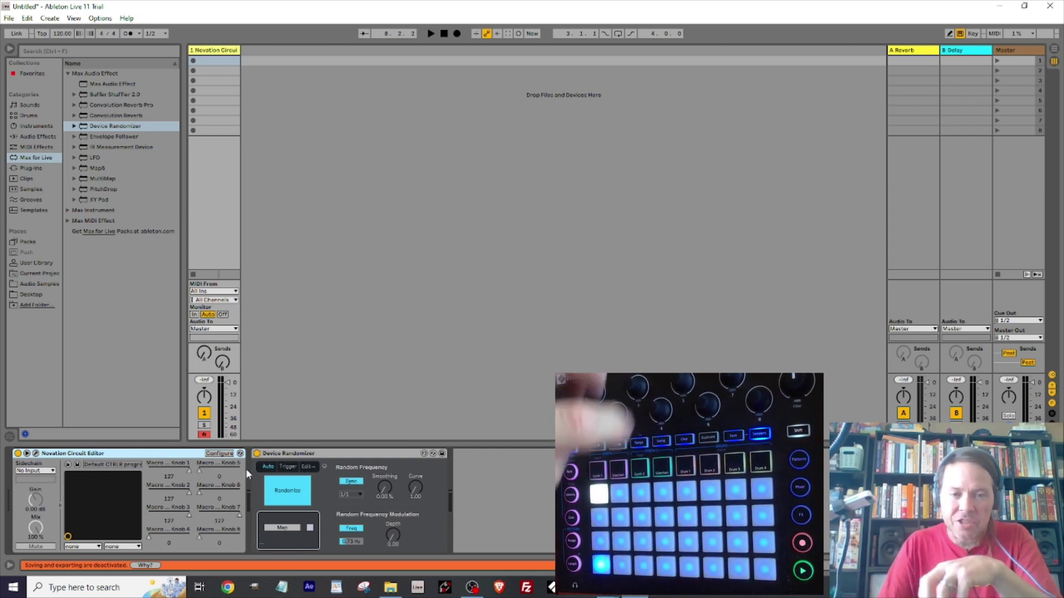
Set the Device Randomizer's synced random frequency rate to 1/1.
{"action": "left_click", "coordinate": [331, 456]}
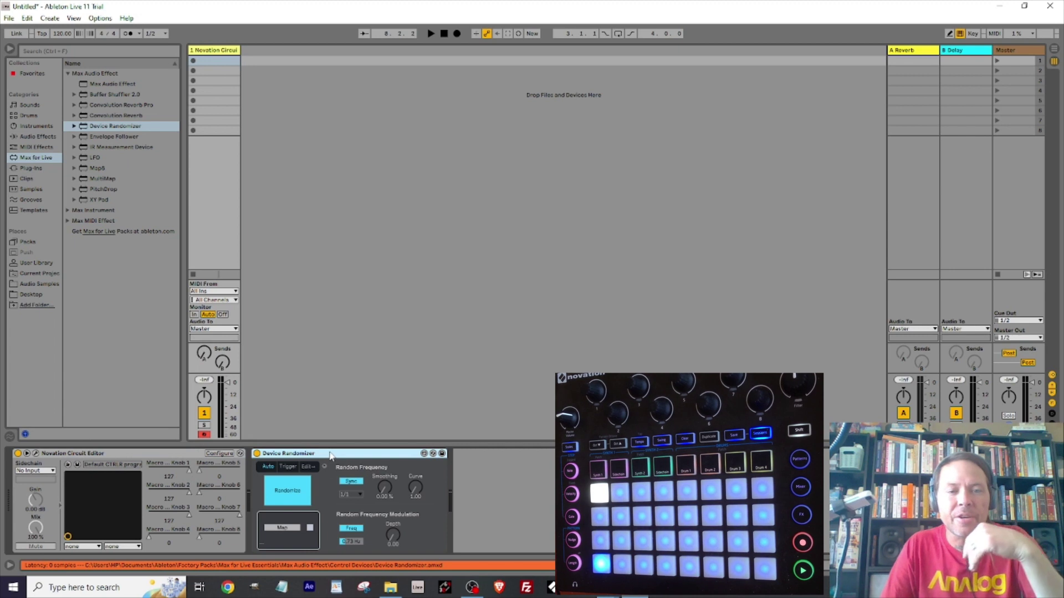
{"action": "left_click", "coordinate": [359, 482]}
{"action": "left_click", "coordinate": [361, 485]}
{"action": "left_click", "coordinate": [358, 493]}
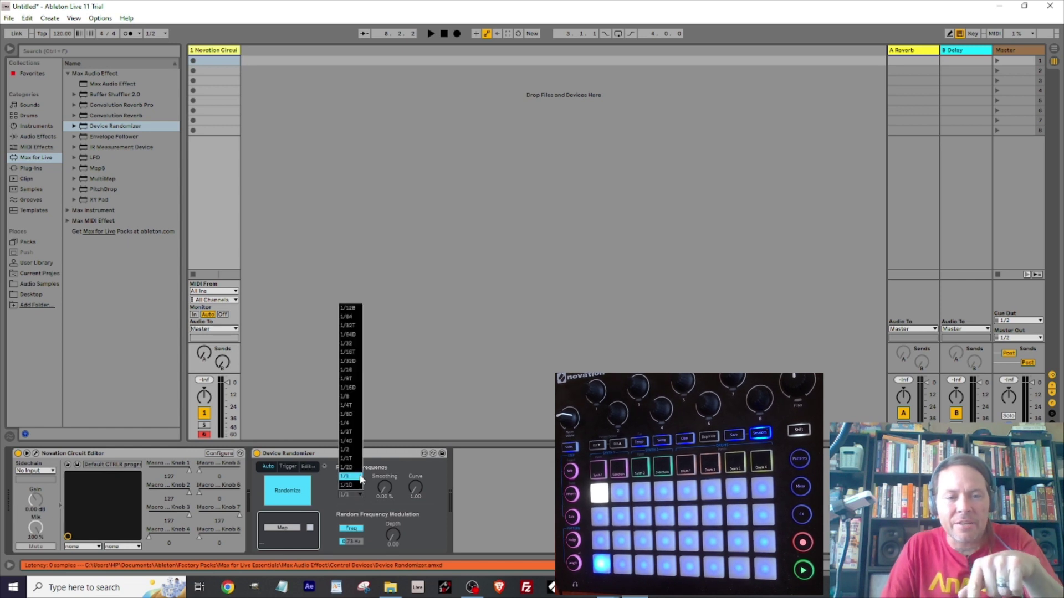
{"action": "left_click", "coordinate": [359, 477]}
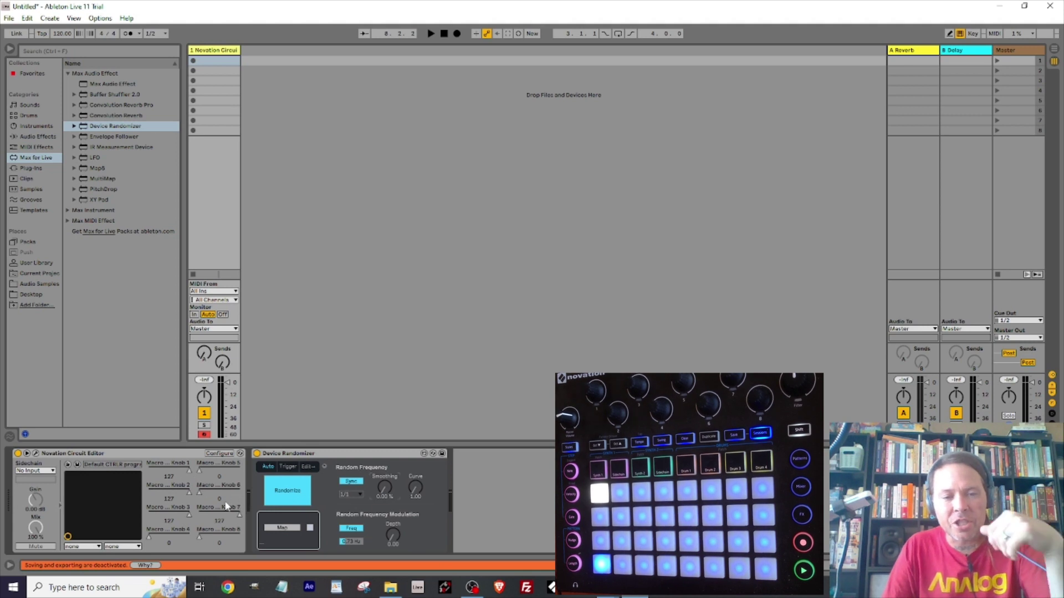
Map the Device Randomizer to the Novation Circuit Editor device and start playback.
{"action": "left_click", "coordinate": [288, 528]}
{"action": "left_click", "coordinate": [171, 469]}
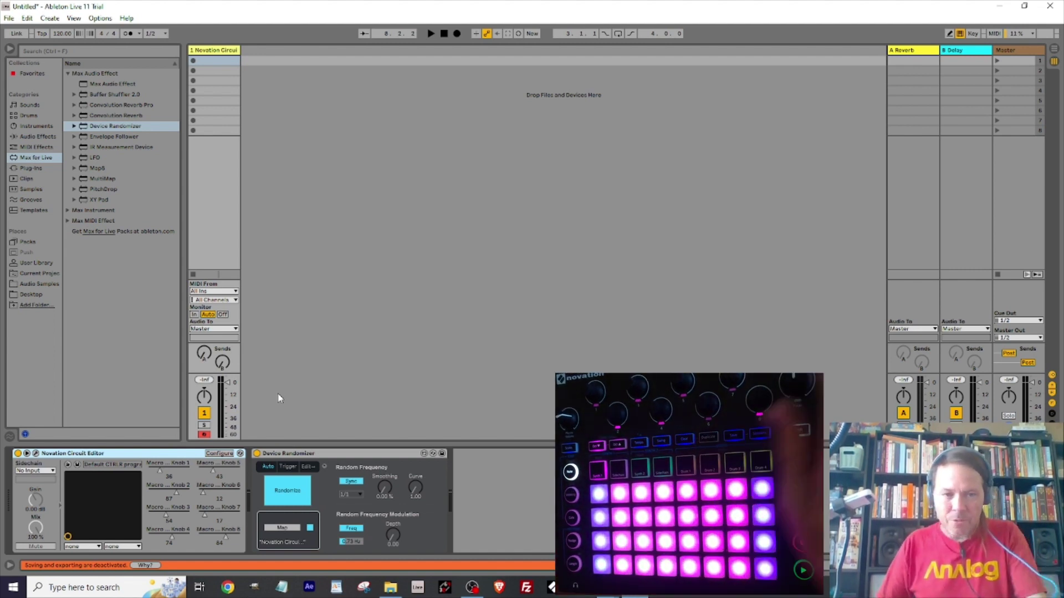
{"action": "key", "text": "space"}
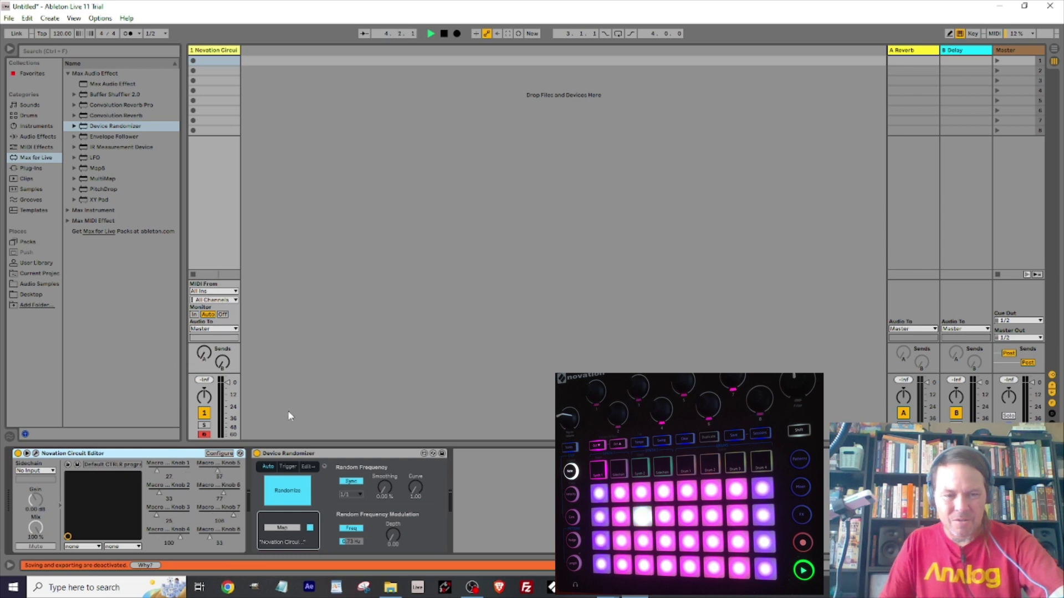
Start and stop playback repeatedly to audition the Circuit's sound with the randomized macro knobs.
{"action": "key", "text": "space"}
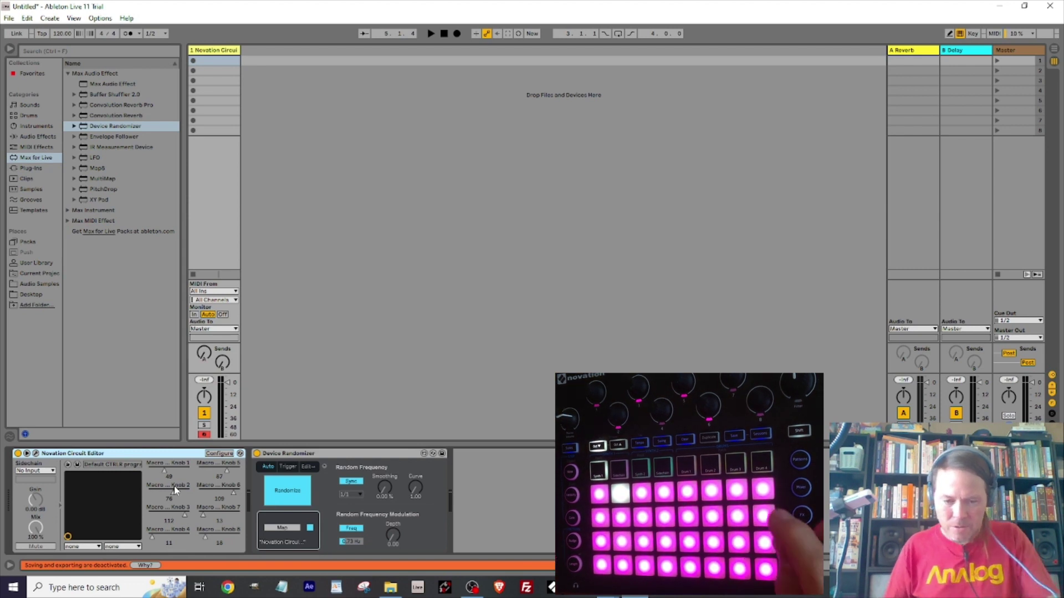
{"action": "key", "text": "space"}
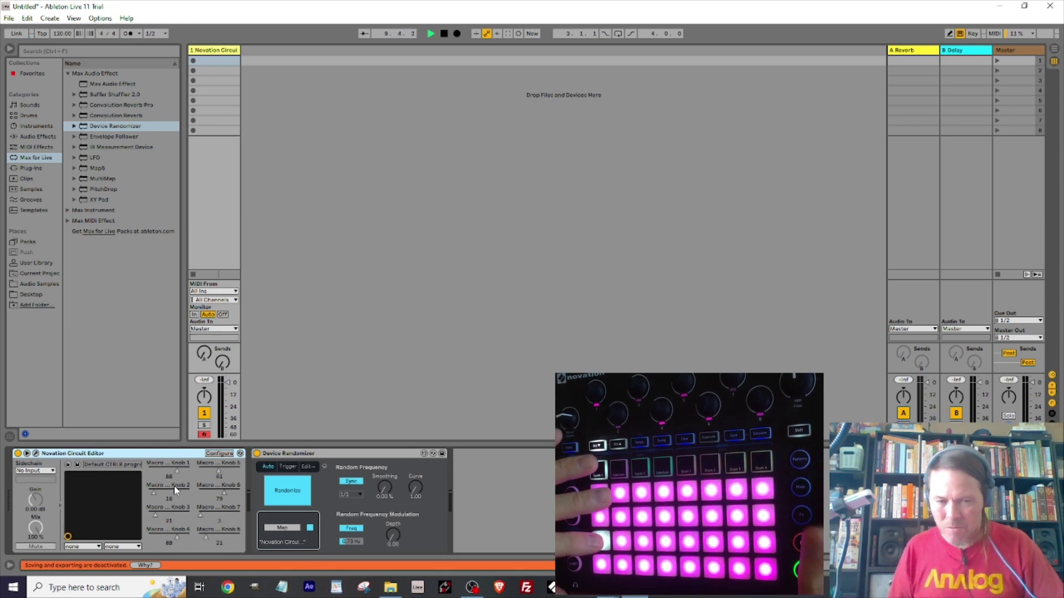
{"action": "key", "text": "space"}
{"action": "key", "text": "space"}
{"action": "key", "text": "space"}
{"action": "key", "text": "space"}
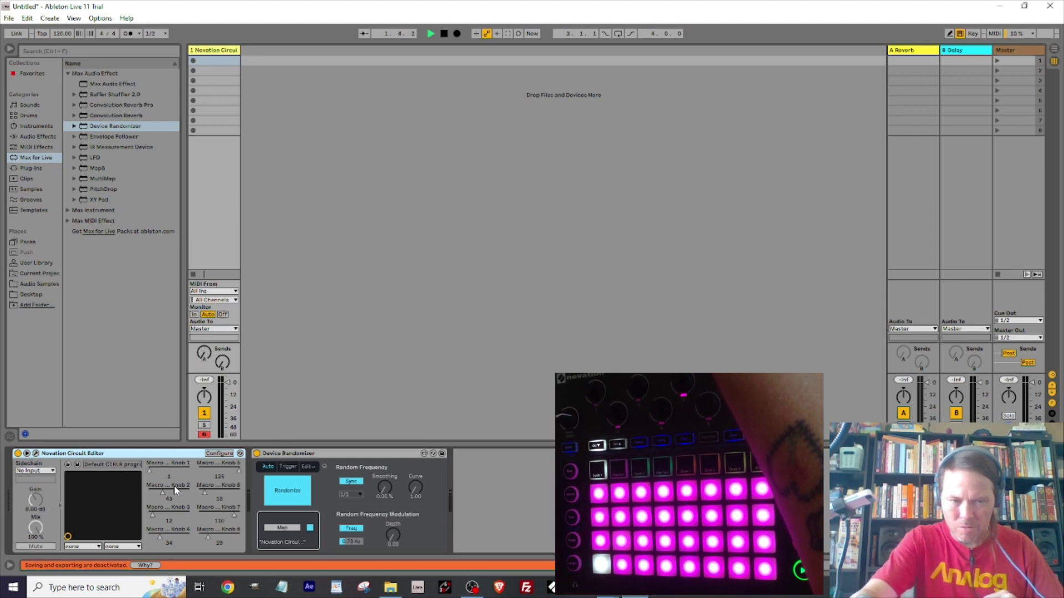
{"action": "key", "text": "space"}
{"action": "key", "text": "space"}
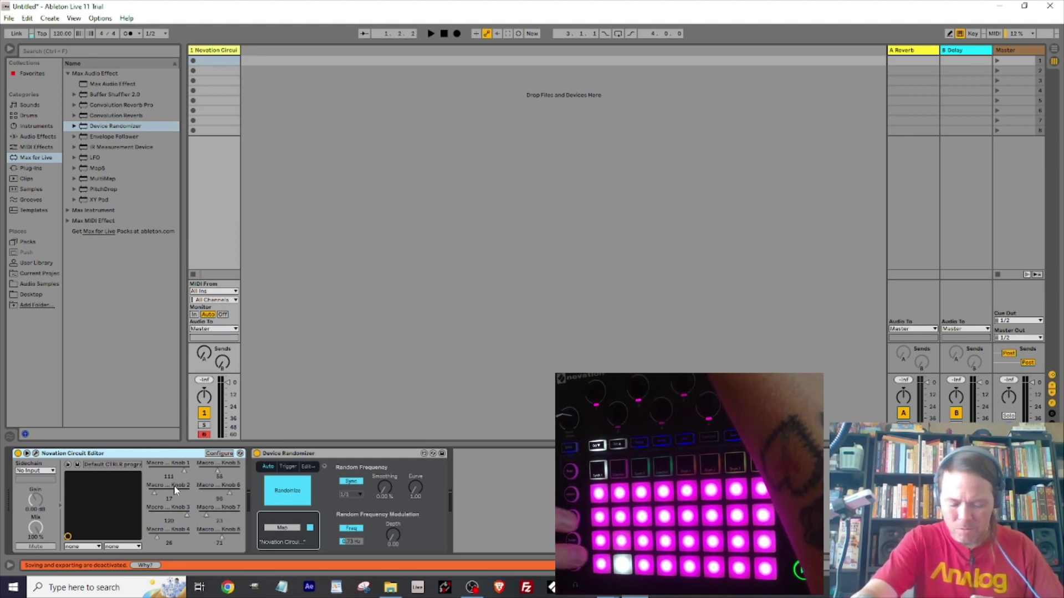
{"action": "key", "text": "space"}
{"action": "key", "text": "space"}
{"action": "key", "text": "space"}
{"action": "key", "text": "space"}
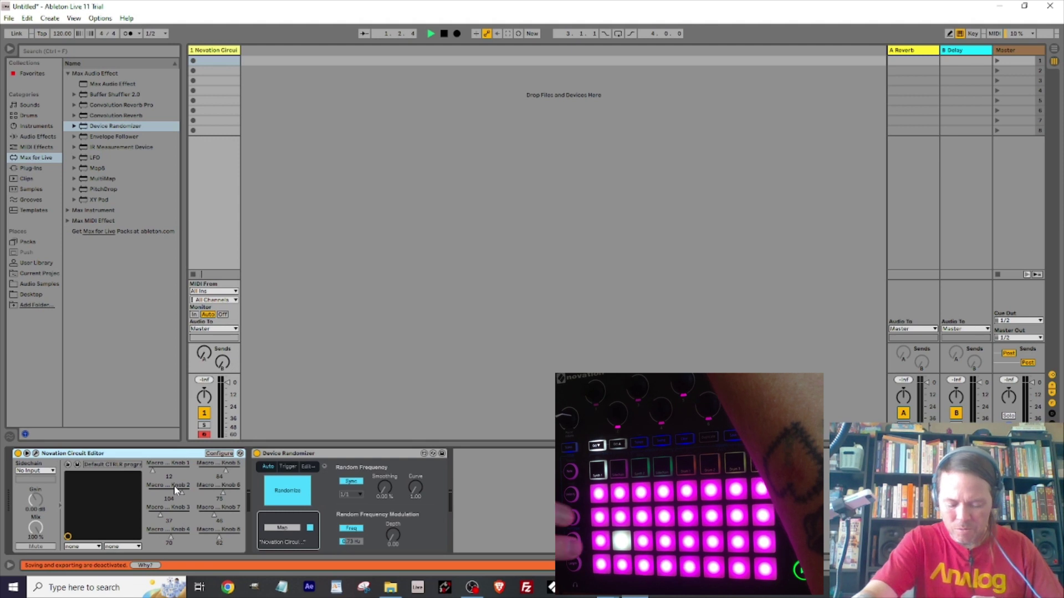
{"action": "key", "text": "space"}
{"action": "key", "text": "space"}
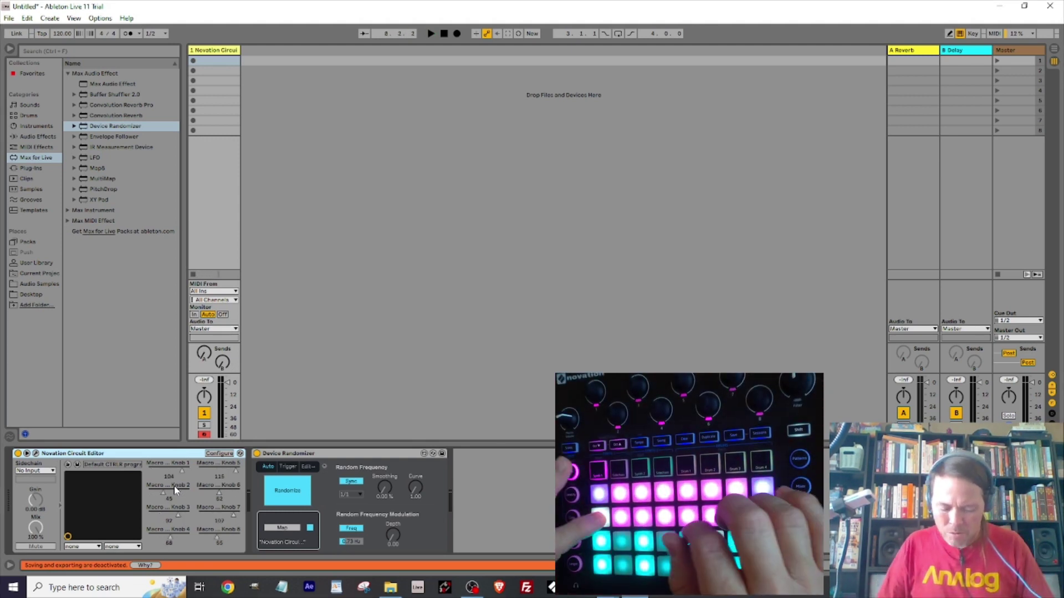
{"action": "key", "text": "space"}
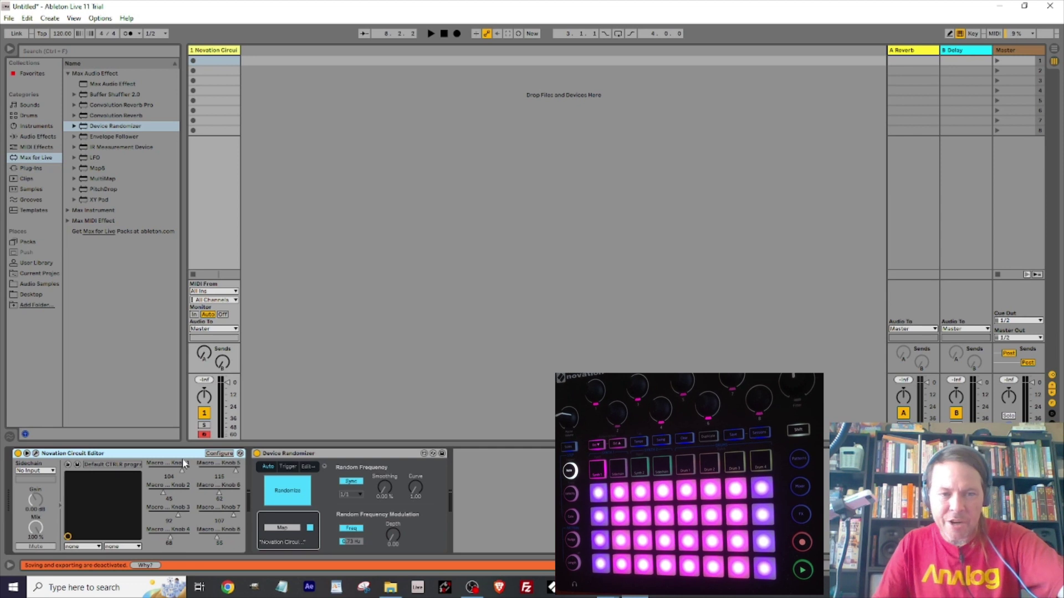
{"action": "key", "text": "space"}
{"action": "key", "text": "space"}
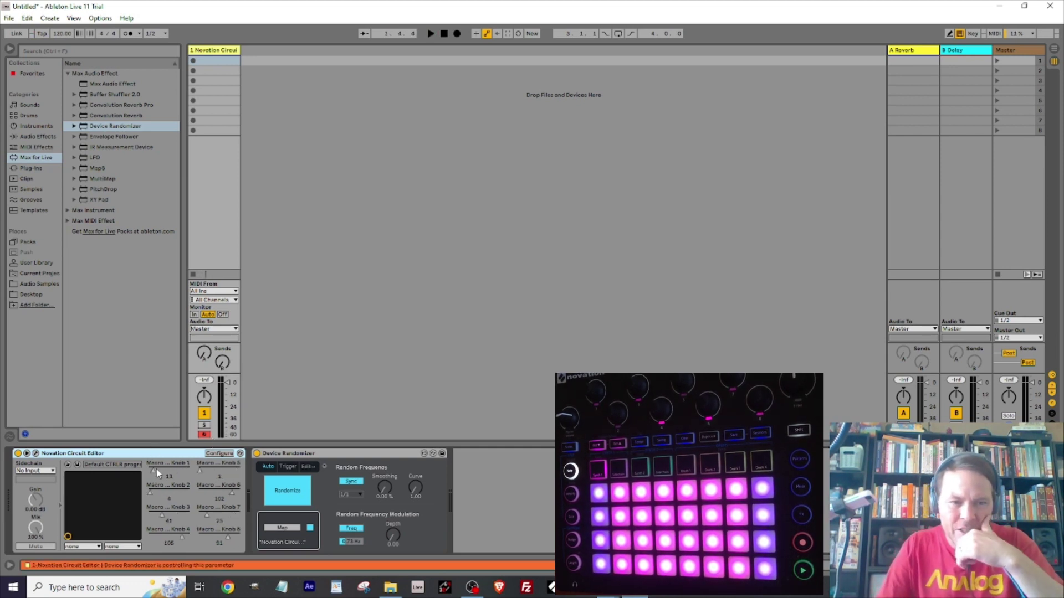
Unmap the Device Randomizer and set Macro Knob 1 to 38, Knob 2 to 115, Knob 5 to 66, Knob 7 to 17 and Knob 8 to 120.
{"action": "left_click", "coordinate": [310, 528]}
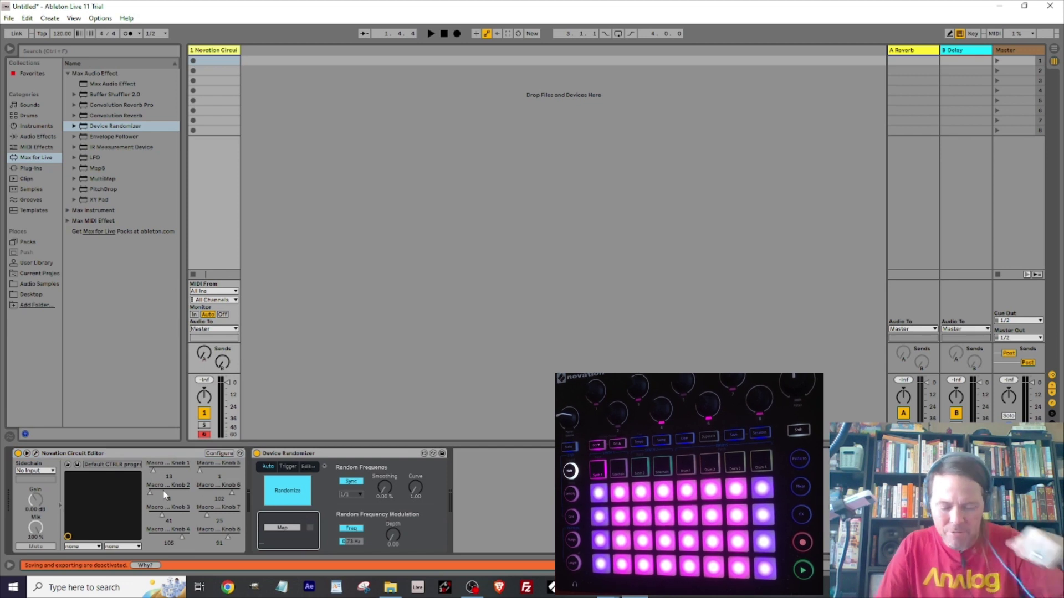
{"action": "mouse_move", "coordinate": [154, 468]}
{"action": "left_mouse_down"}
{"action": "mouse_move", "coordinate": [182, 511]}
{"action": "mouse_move", "coordinate": [236, 496]}
{"action": "mouse_move", "coordinate": [207, 523]}
{"action": "mouse_move", "coordinate": [239, 536]}
{"action": "left_mouse_up"}
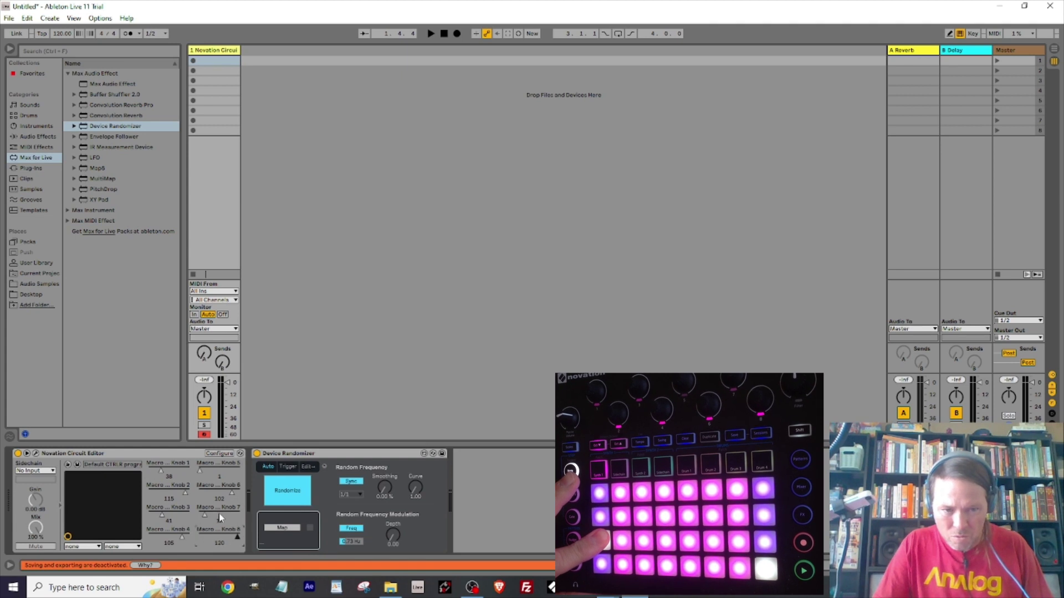
{"action": "left_click_drag", "start_coordinate": [200, 469], "coordinate": [200, 434]}
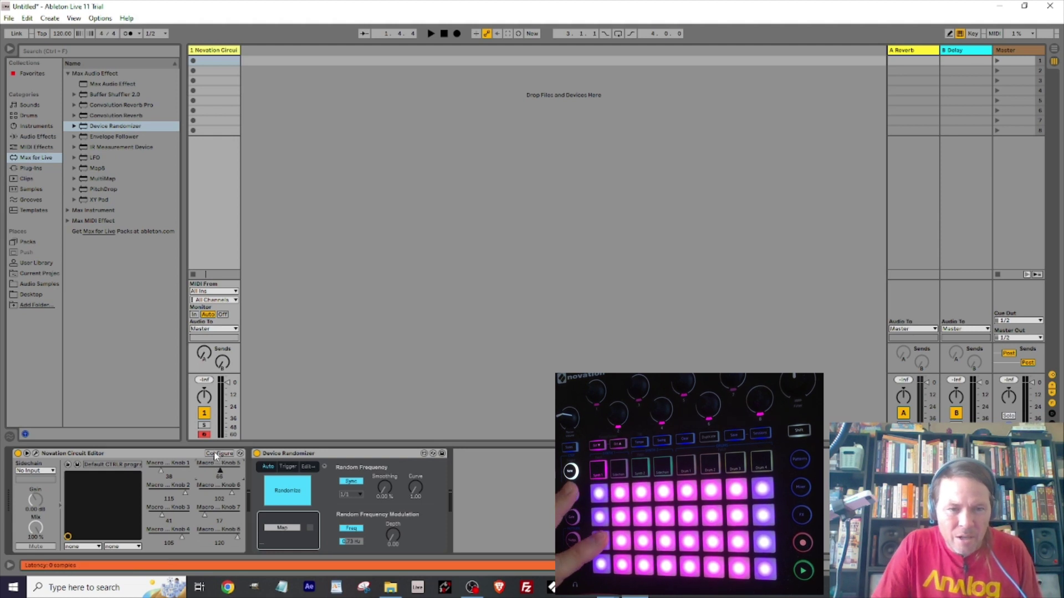
Group the Novation Circuit Editor device into an Instrument Rack and map its Macro Knob 1 parameter to Macro 1.
{"action": "left_click", "coordinate": [165, 454]}
{"action": "key", "text": "ctrl+g"}
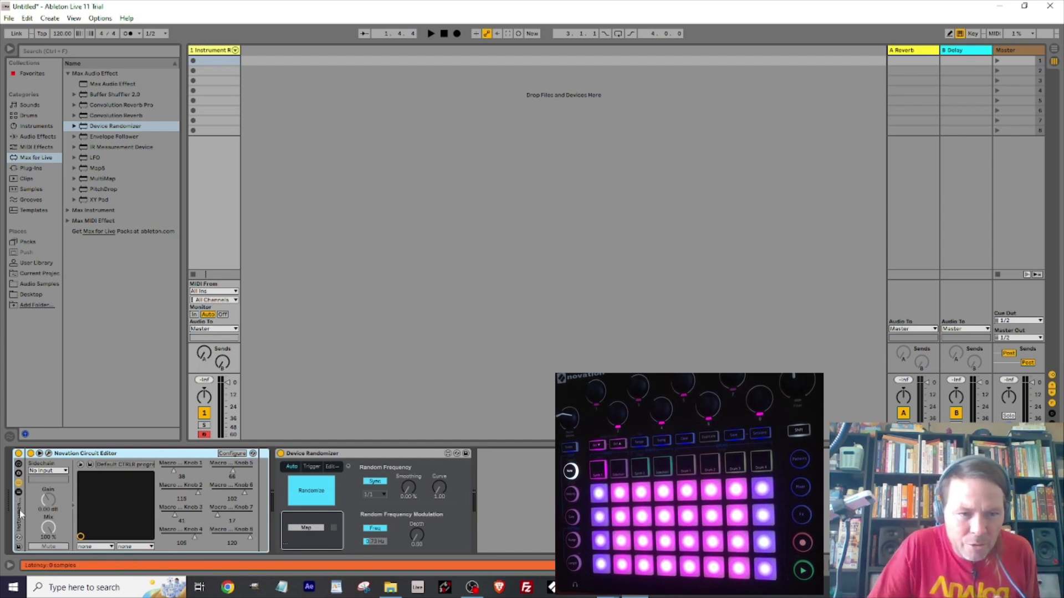
{"action": "left_click", "coordinate": [173, 470]}
{"action": "right_click", "coordinate": [177, 471]}
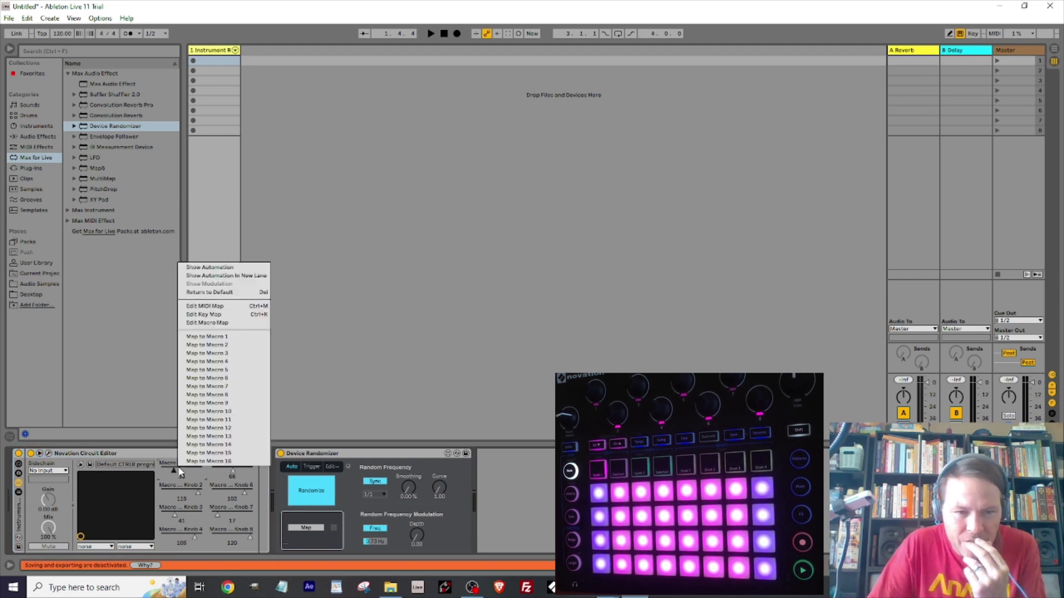
{"action": "left_click", "coordinate": [215, 337]}
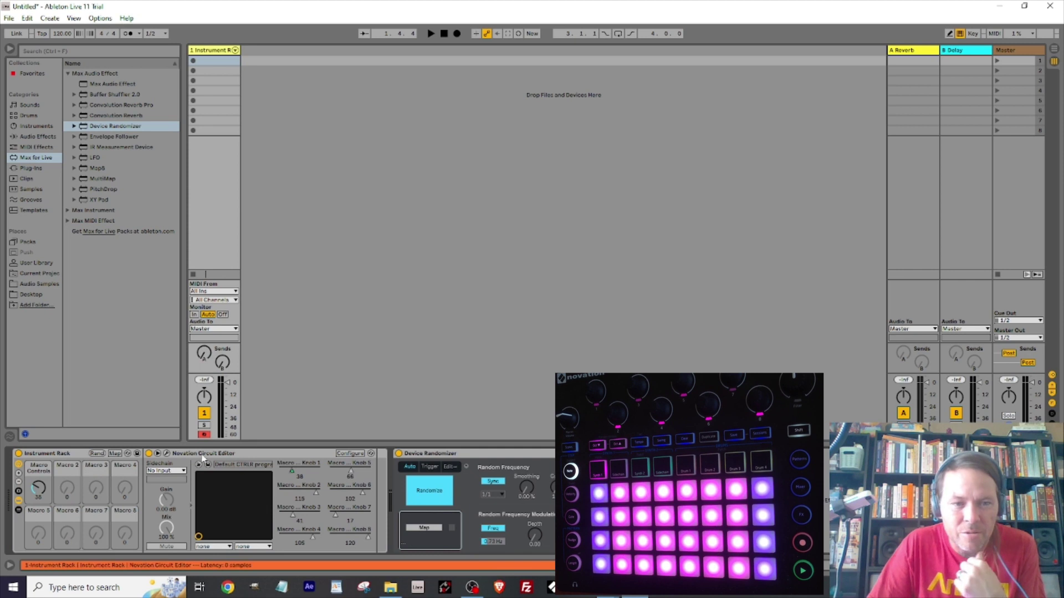
Map the Circuit Editor's Macro Knob 2, 3 and 4 parameters to rack Macros 2, 3 and 4 respectively.
{"action": "right_click", "coordinate": [303, 492]}
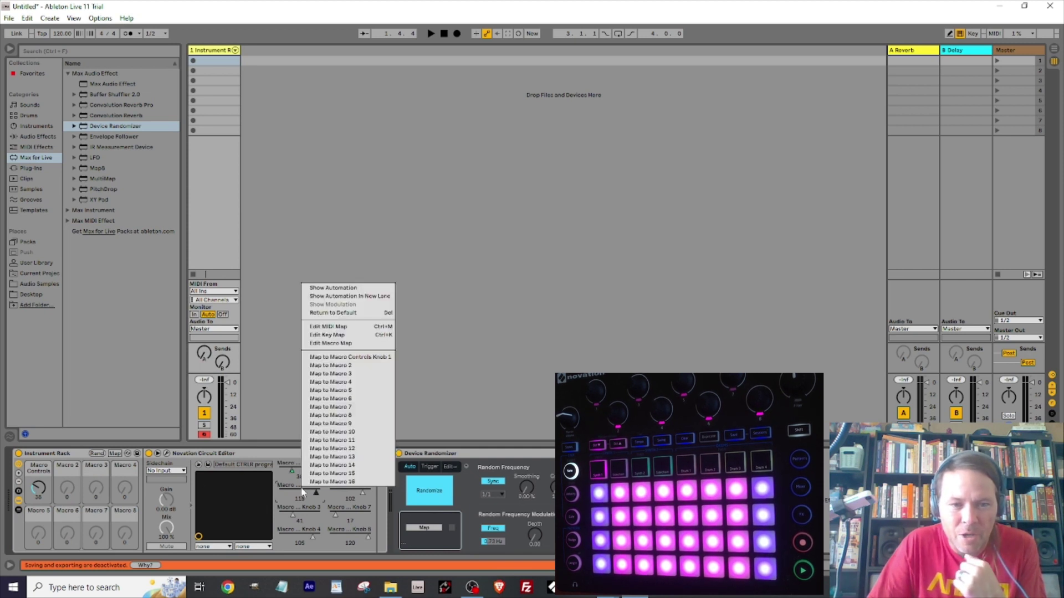
{"action": "left_click", "coordinate": [334, 365]}
{"action": "right_click", "coordinate": [300, 516]}
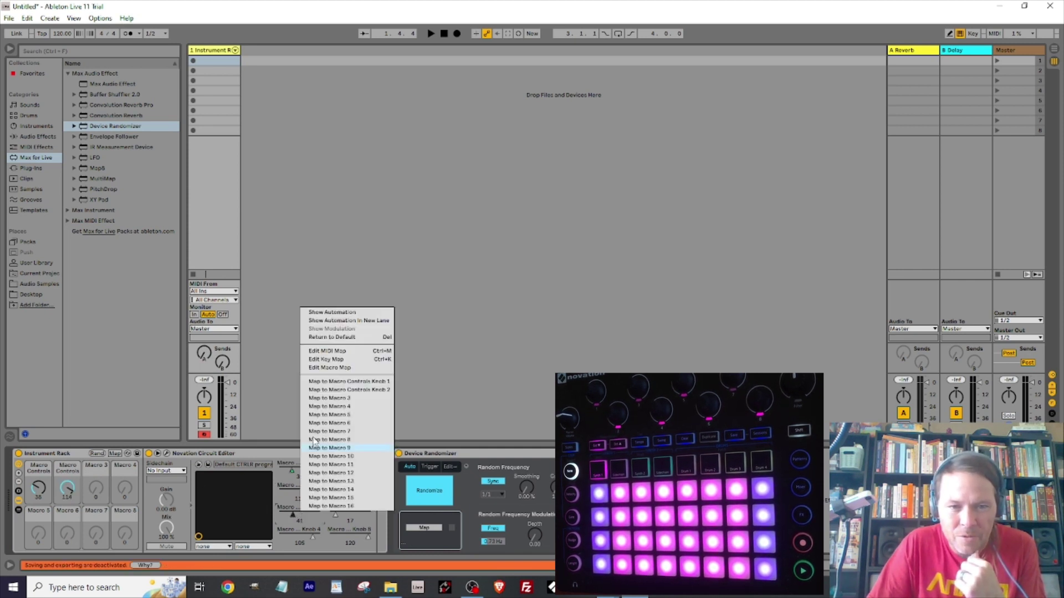
{"action": "left_click", "coordinate": [319, 409]}
{"action": "right_click", "coordinate": [288, 538]}
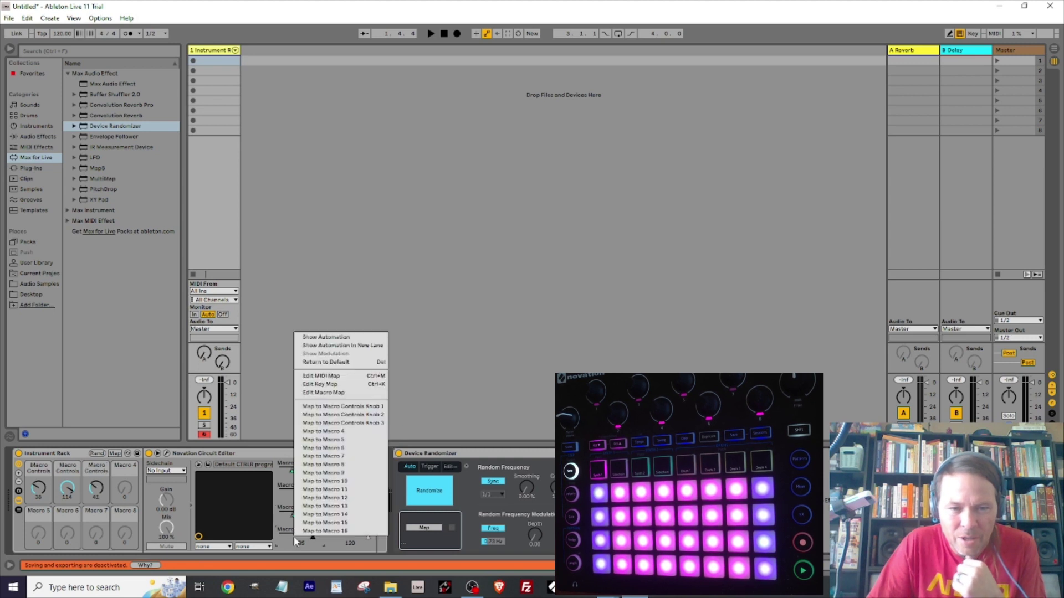
{"action": "left_click", "coordinate": [316, 432]}
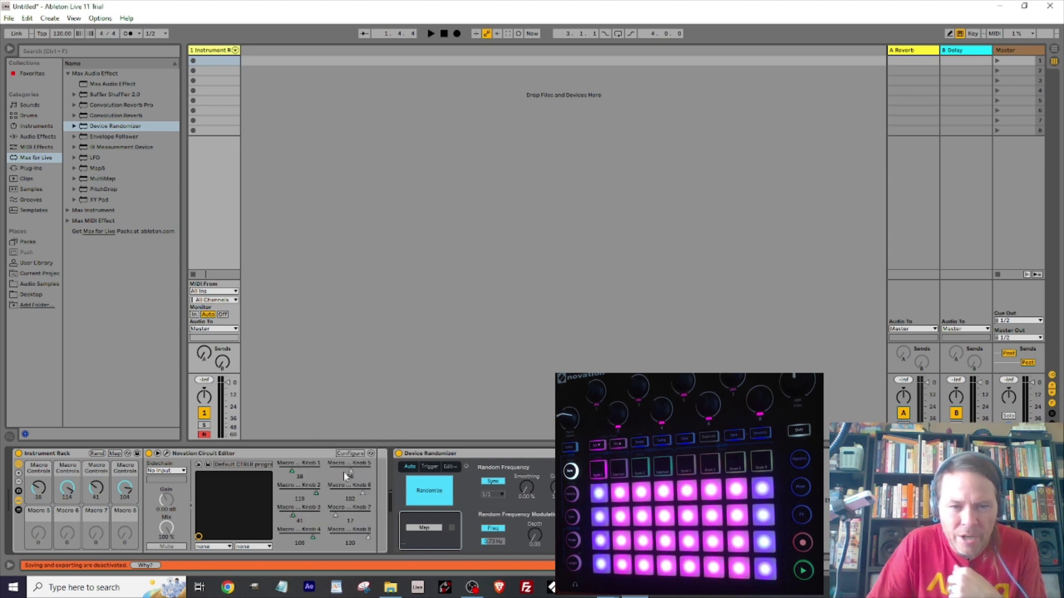
Map the Circuit Editor's Macro Knob 5, 6, 7 and 8 parameters to rack Macros 5, 6, 7 and 8 respectively.
{"action": "right_click", "coordinate": [343, 470]}
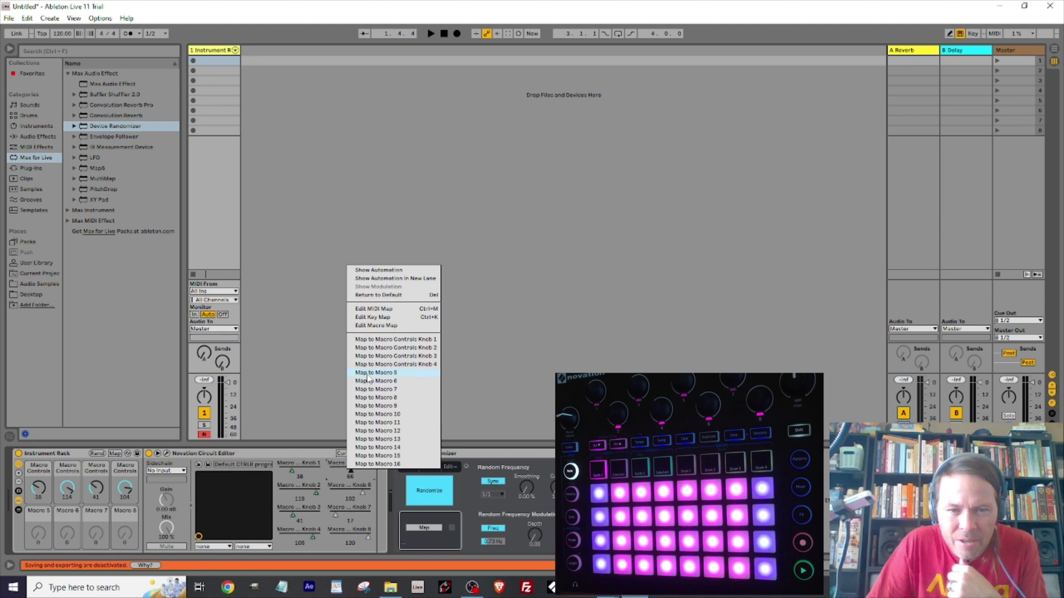
{"action": "left_click", "coordinate": [366, 373]}
{"action": "right_click", "coordinate": [345, 490]}
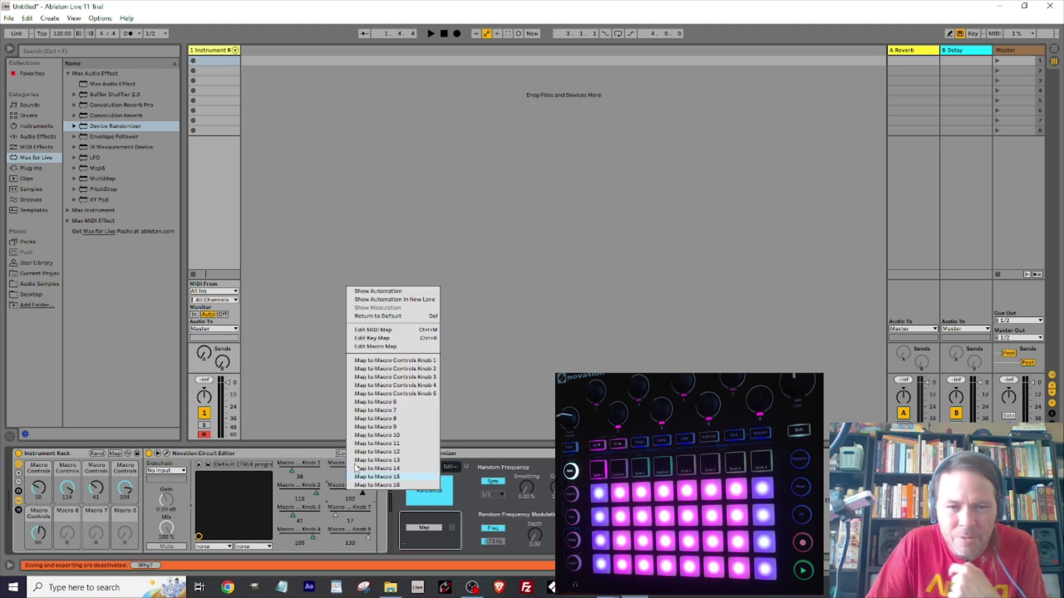
{"action": "left_click", "coordinate": [369, 414]}
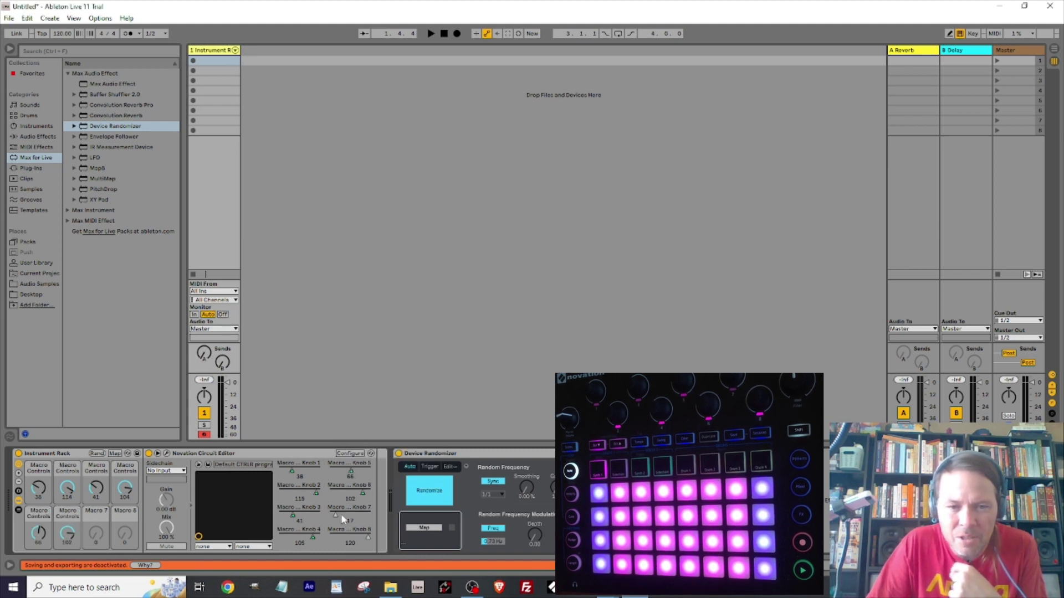
{"action": "right_click", "coordinate": [342, 515]}
{"action": "left_click", "coordinate": [353, 433]}
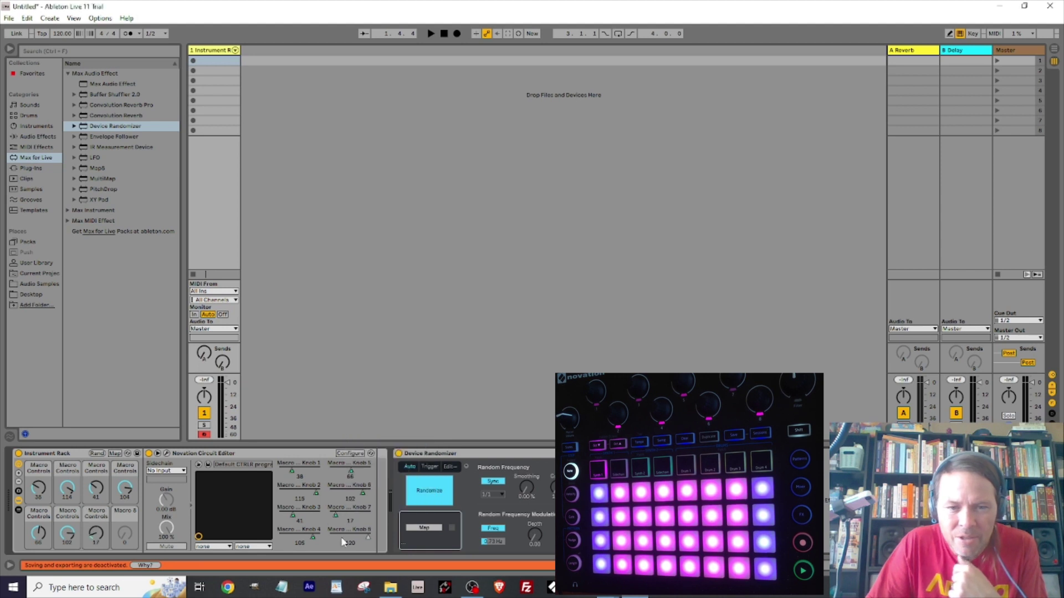
{"action": "right_click", "coordinate": [345, 540]}
{"action": "left_click", "coordinate": [358, 468]}
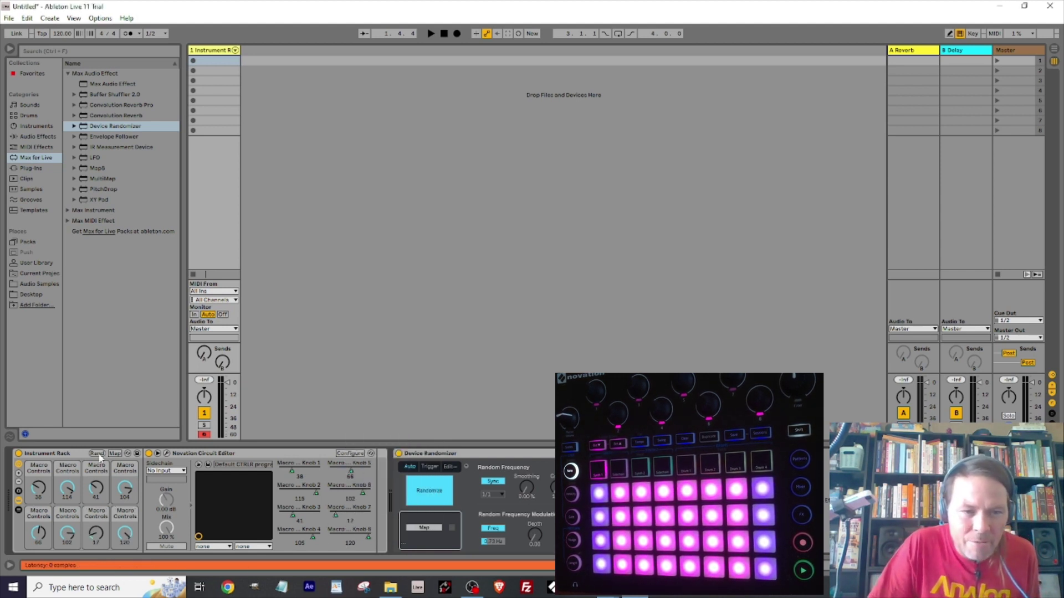
Open the rack's macro mappings, set the Knob 5 mapping's minimum to about 0.38 and turn that macro up to 127.
{"action": "left_click", "coordinate": [115, 453]}
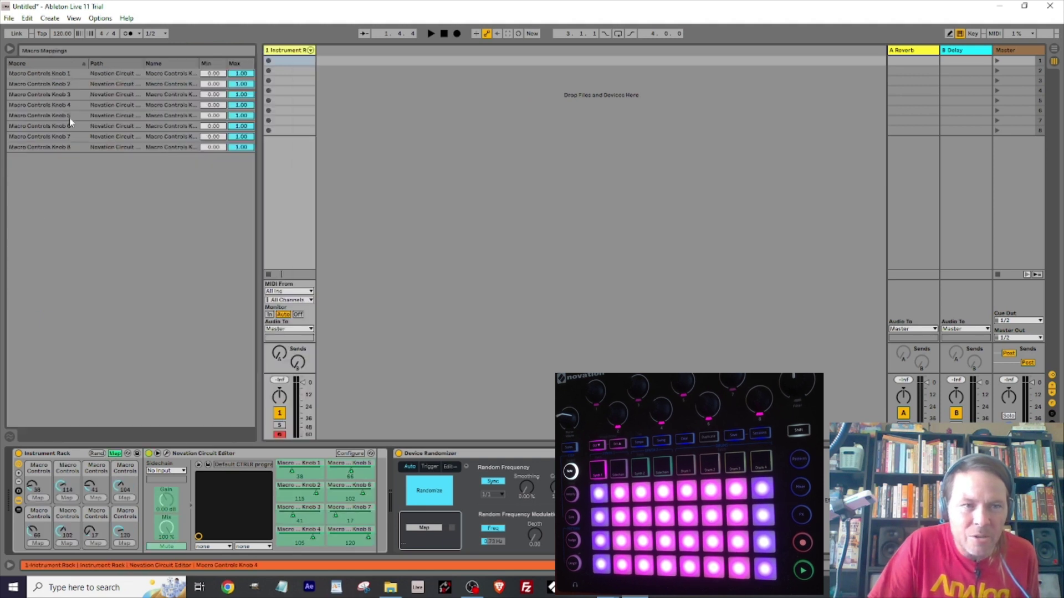
{"action": "left_click", "coordinate": [213, 116]}
{"action": "left_click_drag", "start_coordinate": [213, 115], "coordinate": [213, 111]}
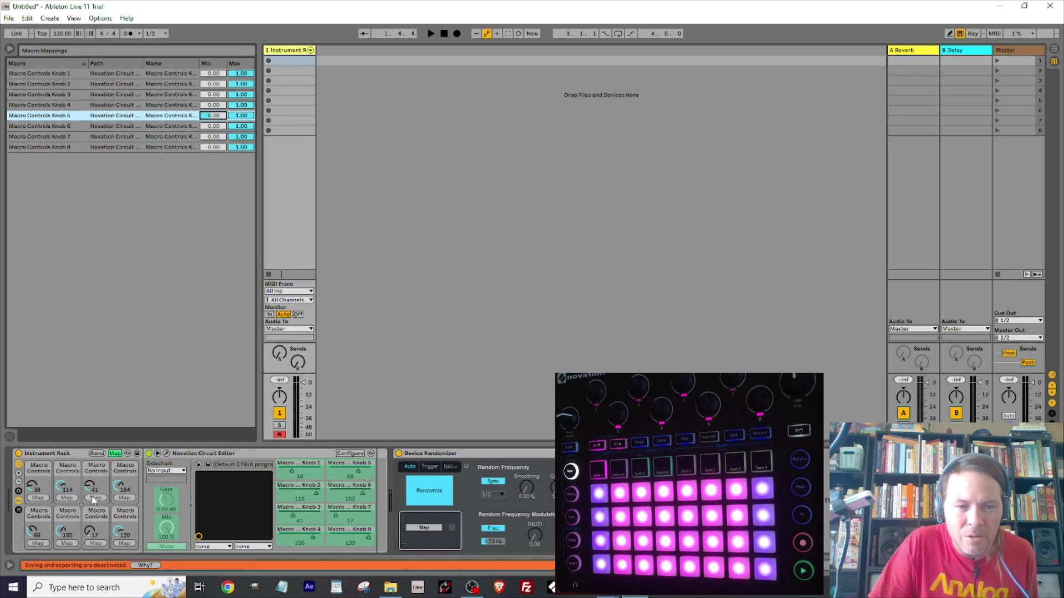
{"action": "mouse_move", "coordinate": [32, 530]}
{"action": "left_mouse_down"}
{"action": "mouse_move", "coordinate": [32, 547]}
{"action": "mouse_move", "coordinate": [32, 515]}
{"action": "left_mouse_up"}
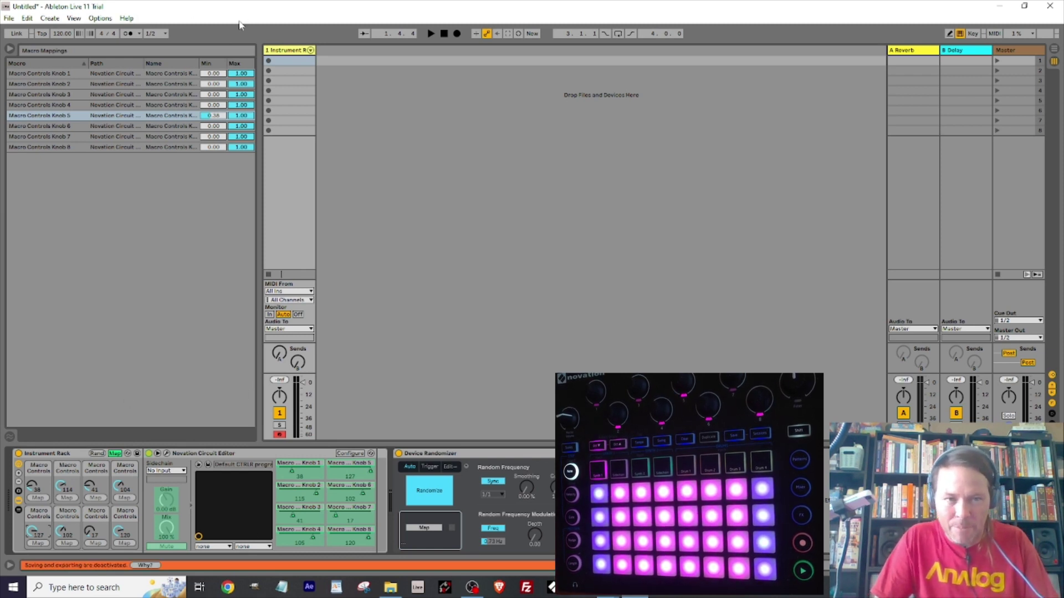
Stop the test playback and map the Device Randomizer to the Instrument Rack so it randomizes the rack's macros.
{"action": "key", "text": "space"}
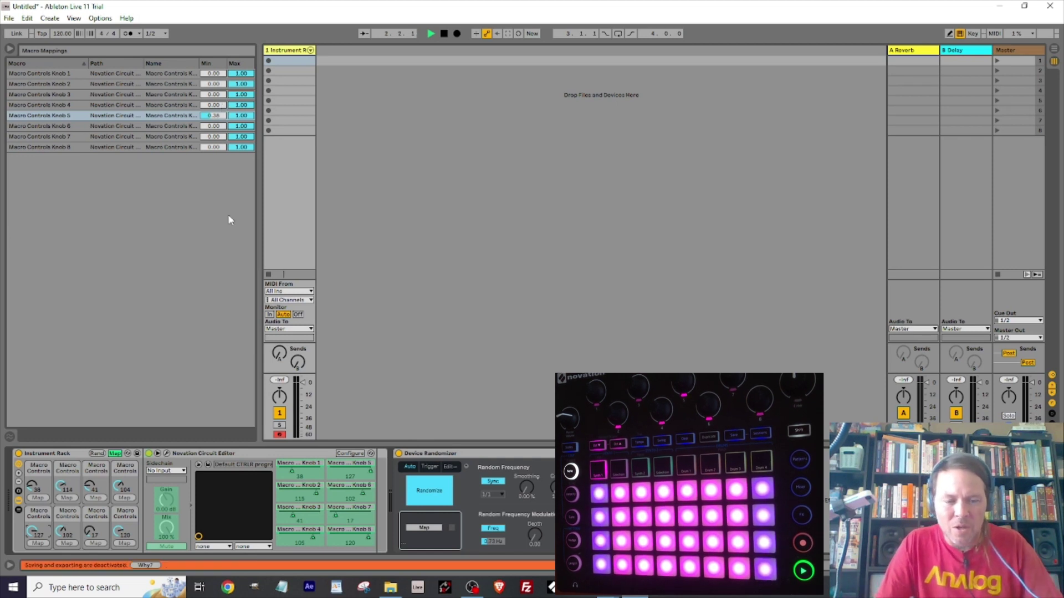
{"action": "key", "text": "space"}
{"action": "left_click", "coordinate": [423, 528]}
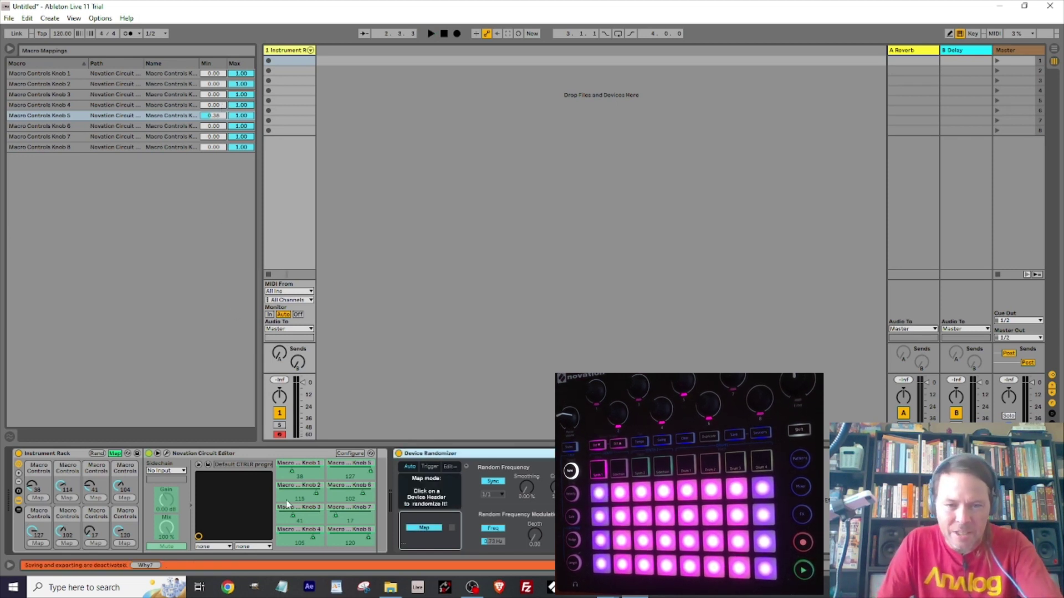
{"action": "left_click", "coordinate": [77, 455]}
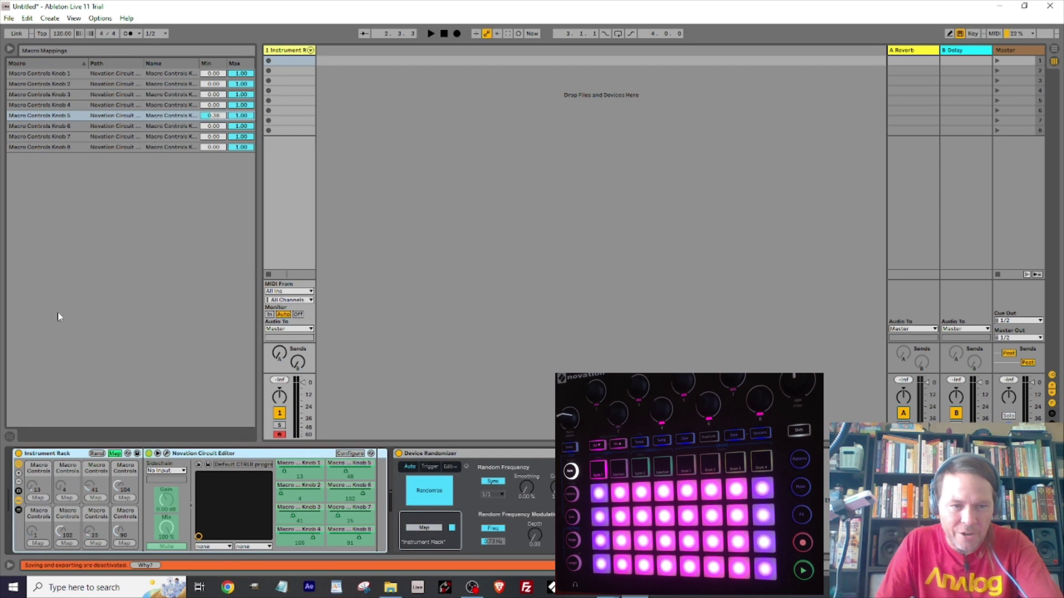
Audition the pattern with the rack's macros being randomized, stop playback and switch the Device Randomizer's randomization off.
{"action": "key", "text": "space"}
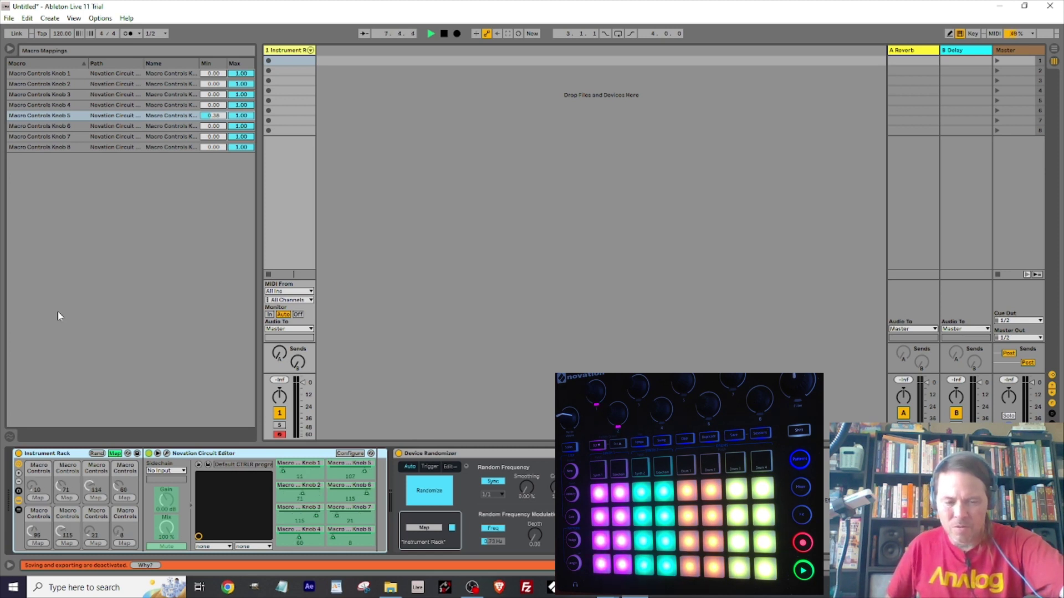
{"action": "key", "text": "space"}
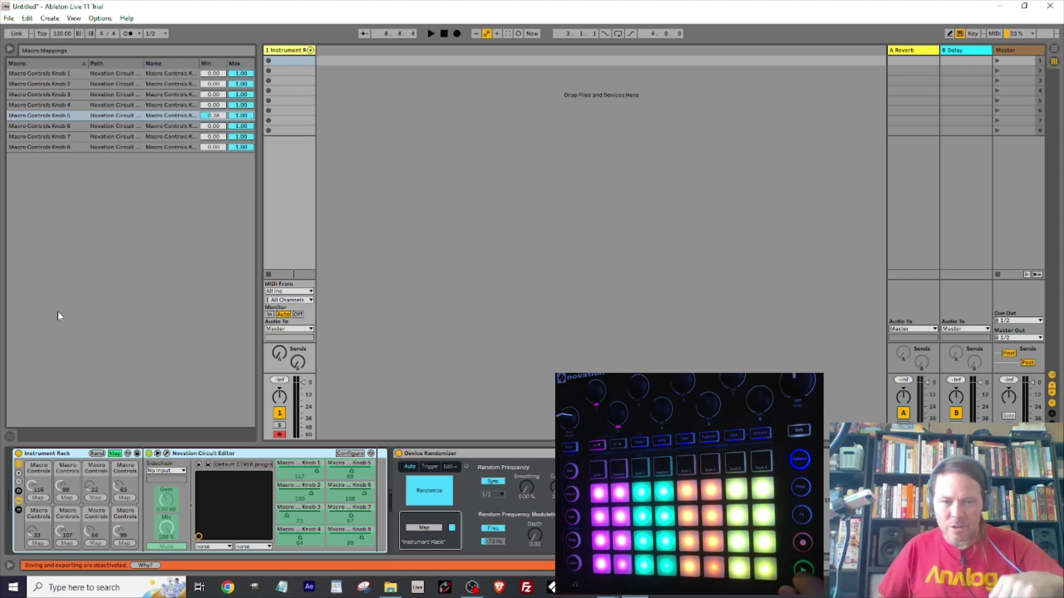
{"action": "key", "text": "ctrl+m"}
{"action": "left_click", "coordinate": [430, 503]}
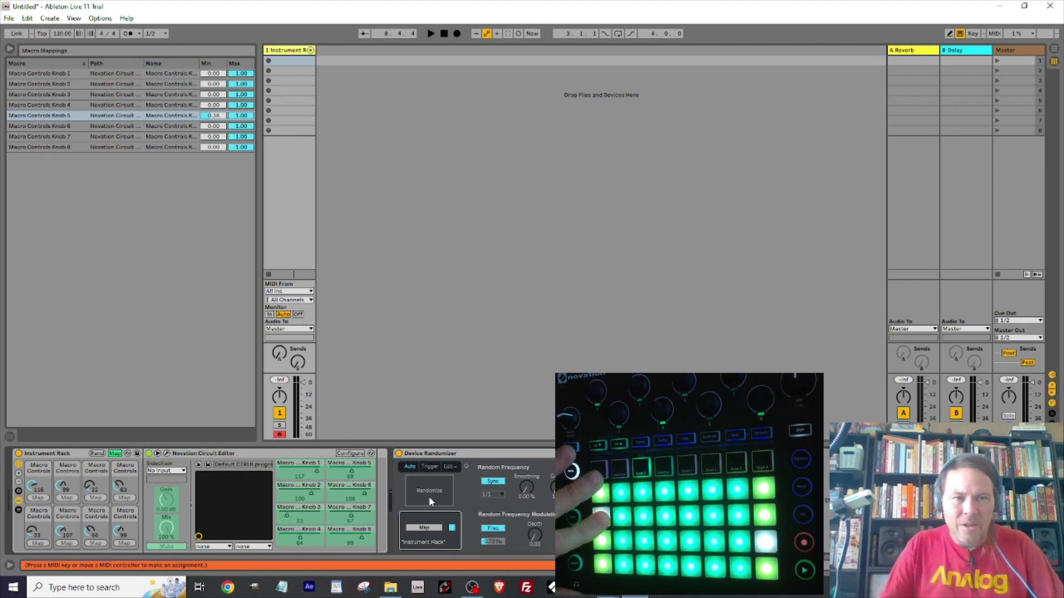
Set the Novation Circuit Editor's MIDI output channel to 2 and close the editor window.
{"action": "left_click", "coordinate": [167, 454]}
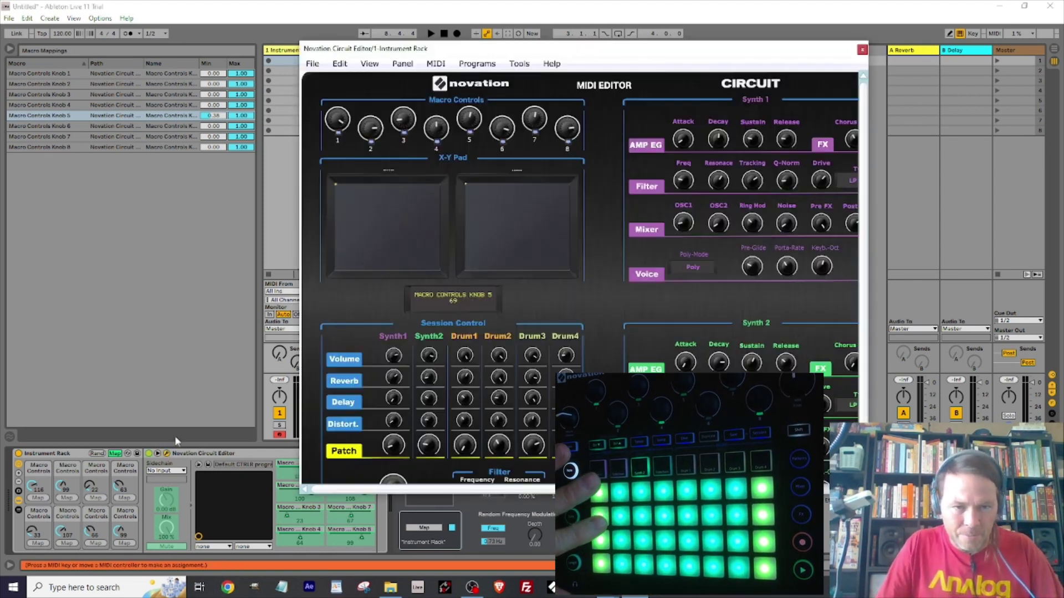
{"action": "left_click", "coordinate": [435, 64]}
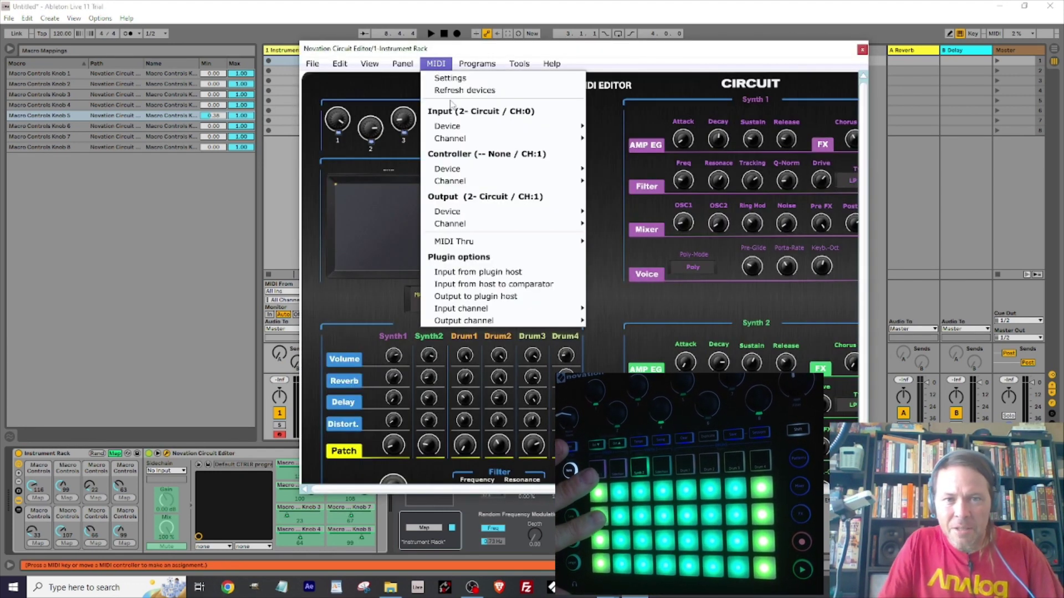
{"action": "mouse_move", "coordinate": [568, 210]}
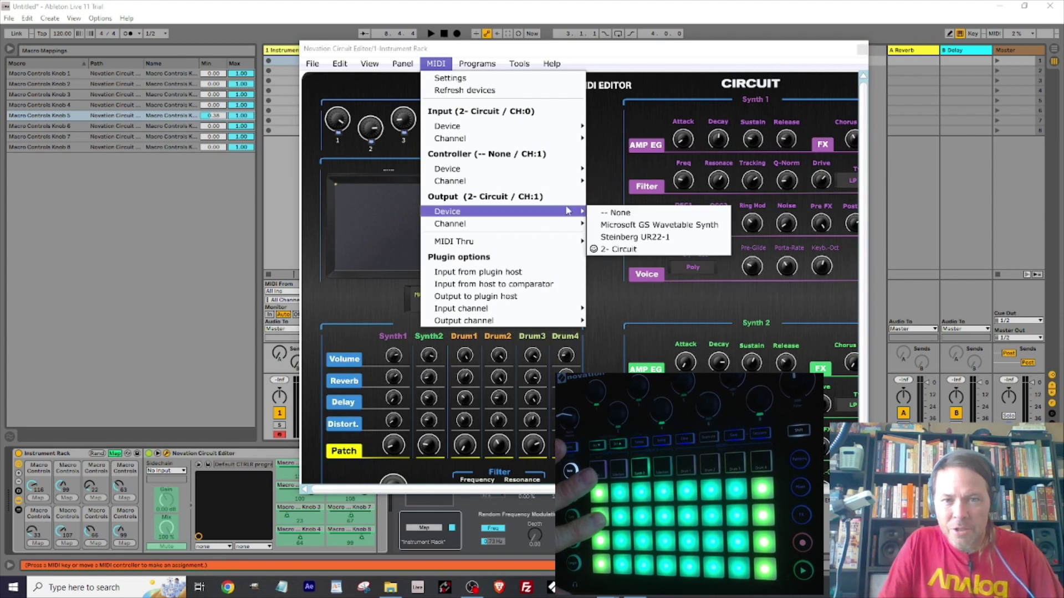
{"action": "left_click", "coordinate": [610, 220]}
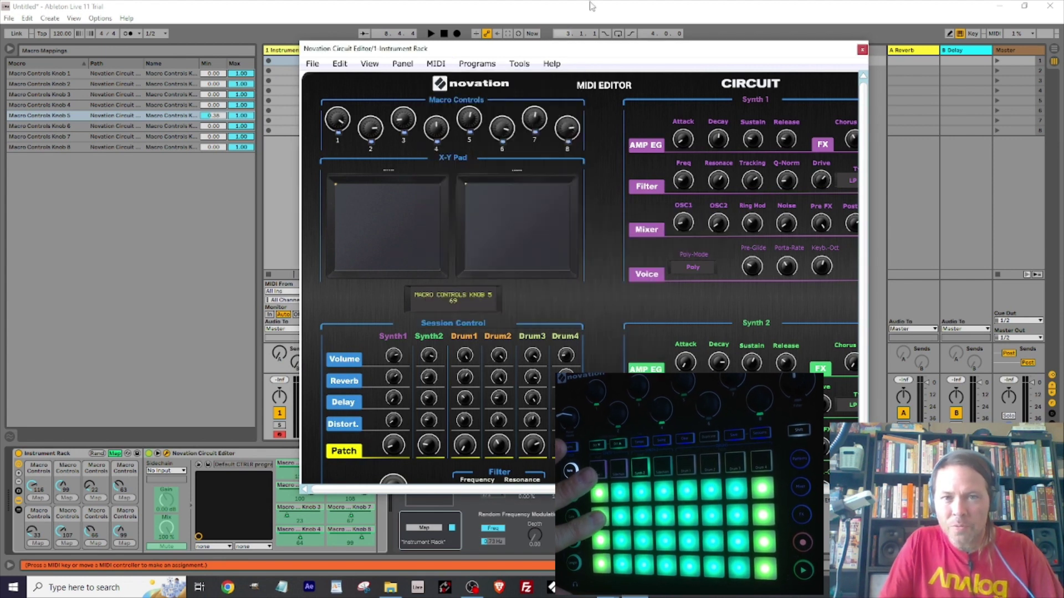
{"action": "left_click", "coordinate": [862, 49]}
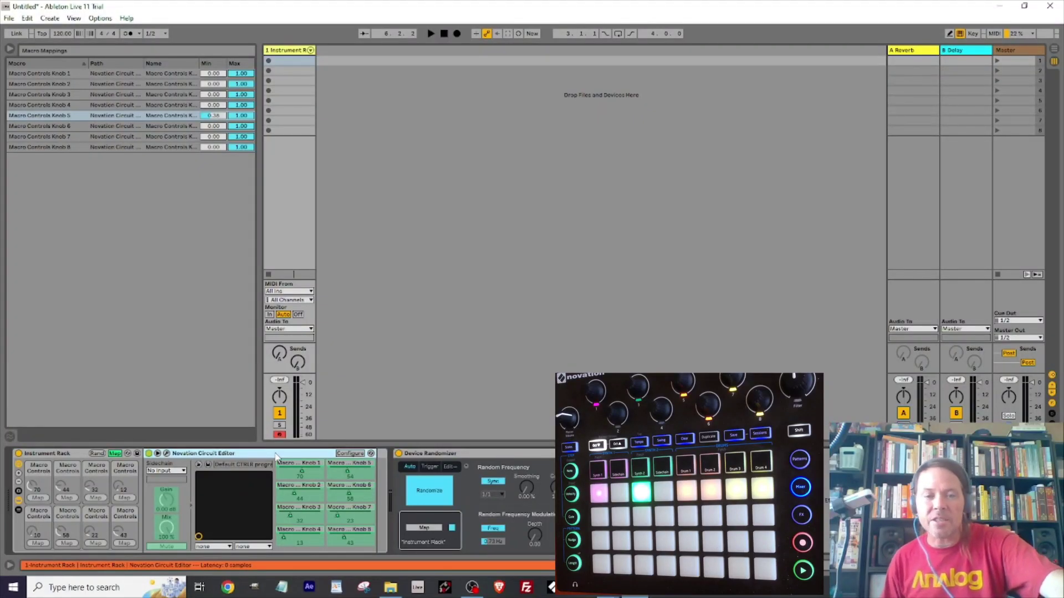
Play and stop the pattern to audition the randomized macros on output channel 2, and turn the randomization off.
{"action": "key", "text": "space"}
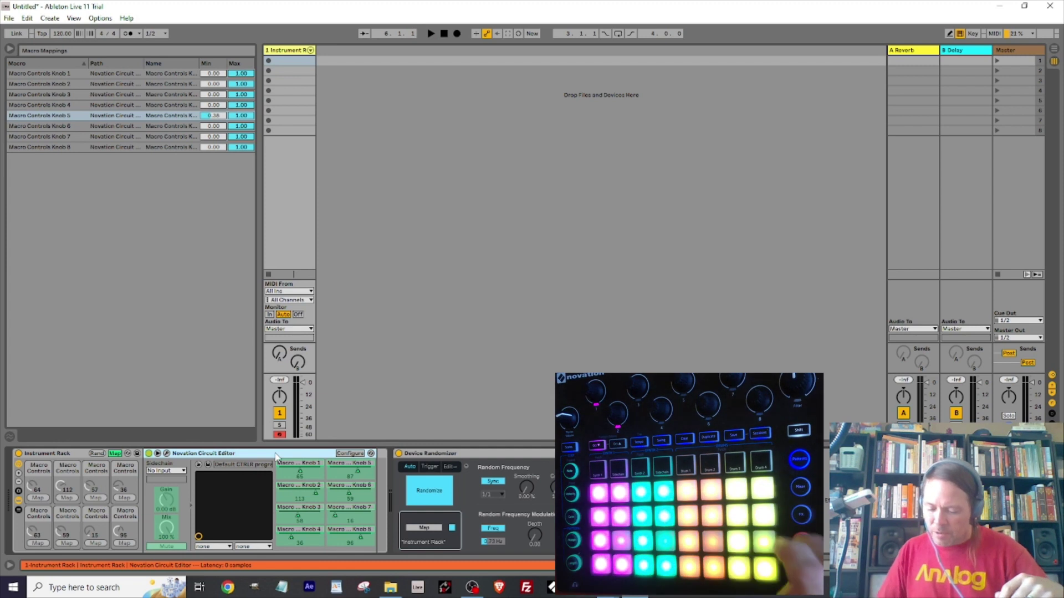
{"action": "key", "text": "space"}
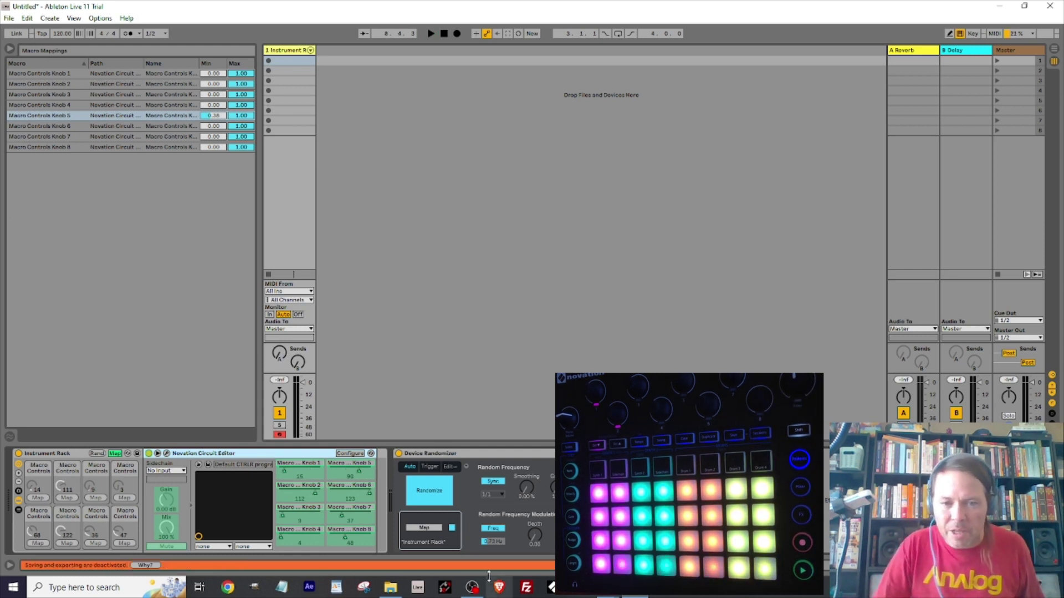
{"action": "left_click", "coordinate": [453, 529]}
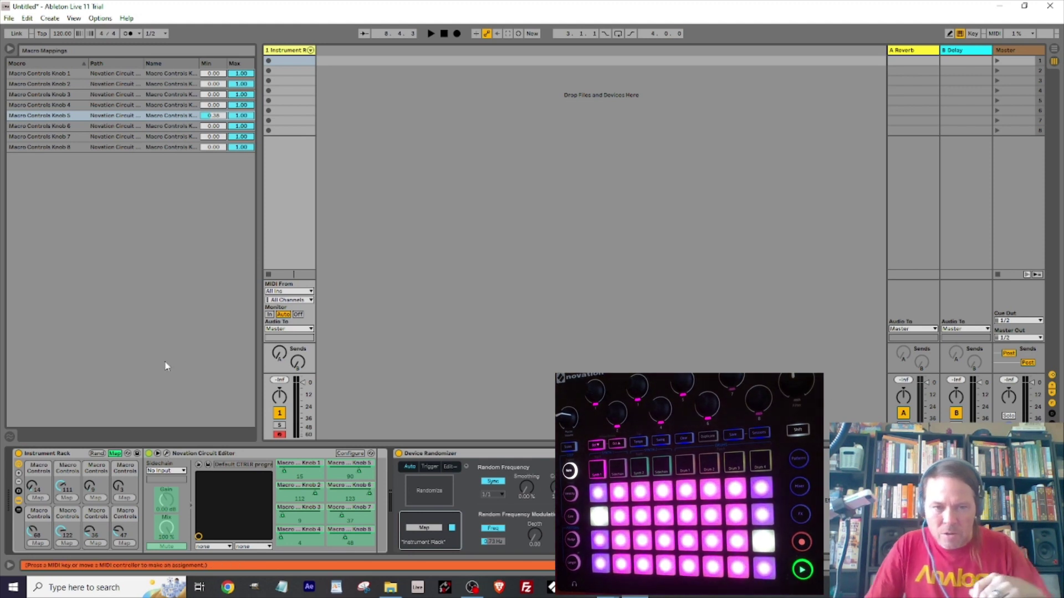
Briefly start and stop the pattern to audition it without randomization.
{"action": "key", "text": "space"}
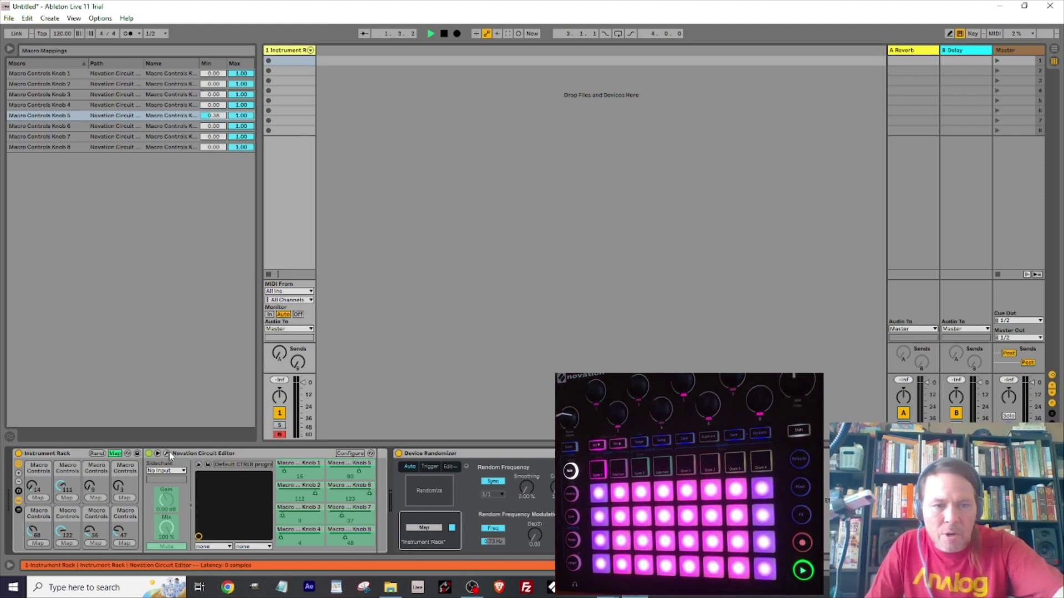
{"action": "key", "text": "space"}
{"action": "key", "text": "space"}
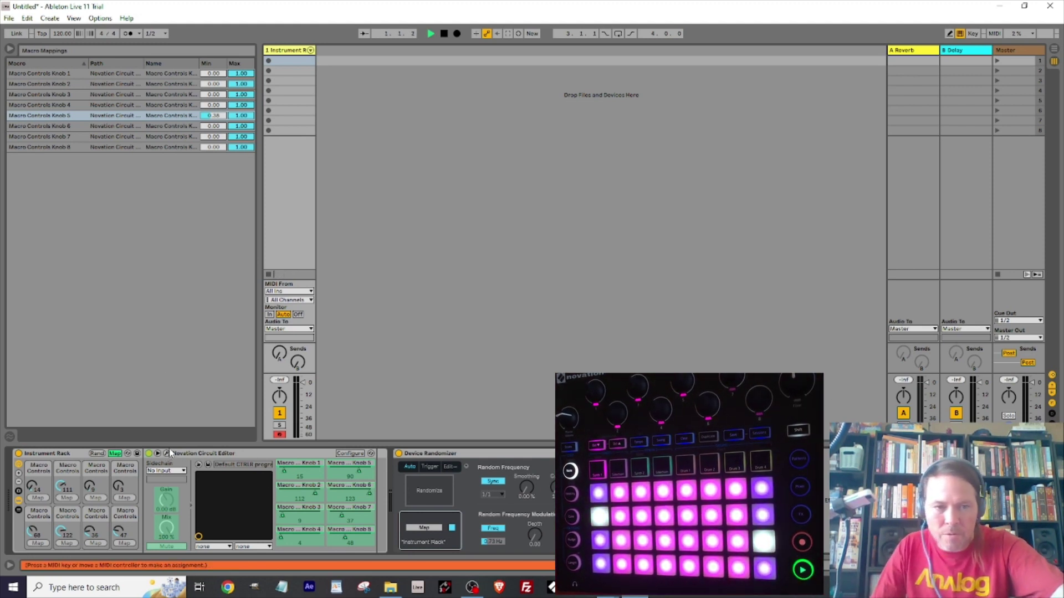
Set the Novation Circuit Editor's MIDI output channel to 1 and move its window off the device chain.
{"action": "left_click", "coordinate": [169, 454]}
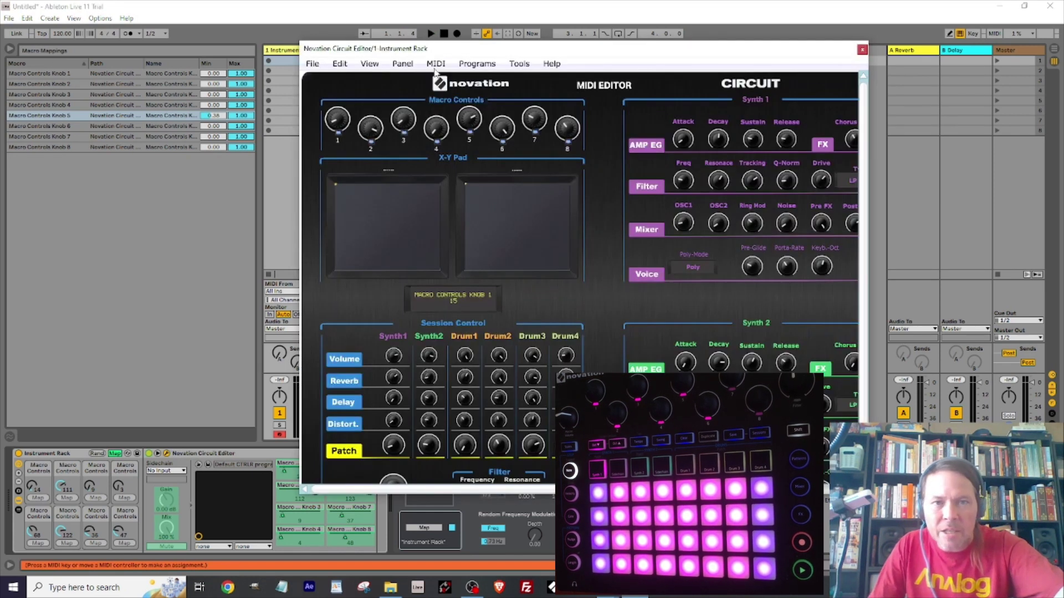
{"action": "left_click", "coordinate": [436, 63]}
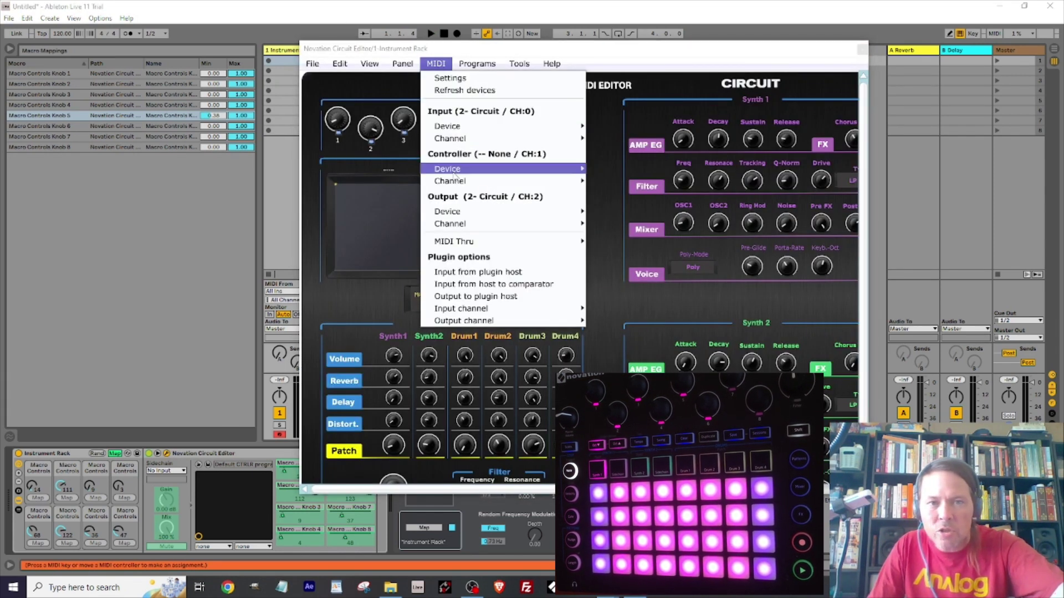
{"action": "mouse_move", "coordinate": [455, 182]}
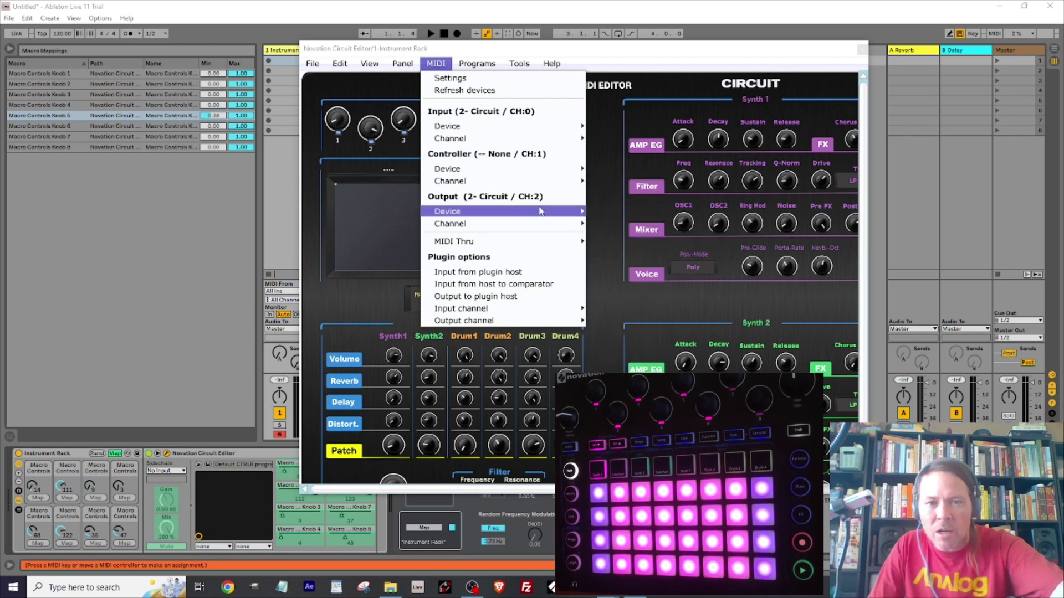
{"action": "mouse_move", "coordinate": [527, 225]}
{"action": "left_click", "coordinate": [607, 225]}
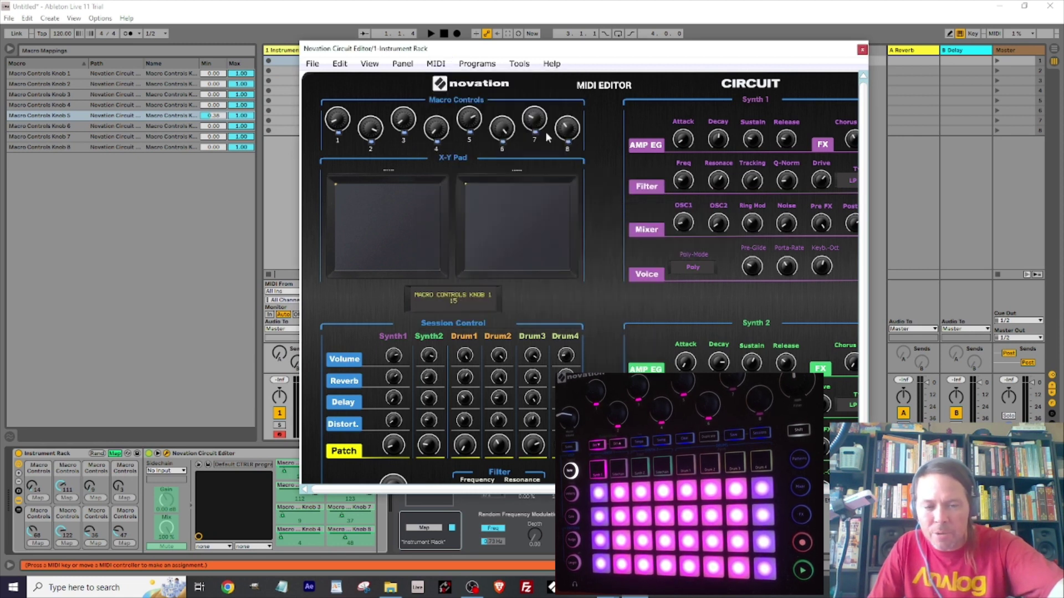
{"action": "left_click_drag", "start_coordinate": [517, 53], "coordinate": [711, 64]}
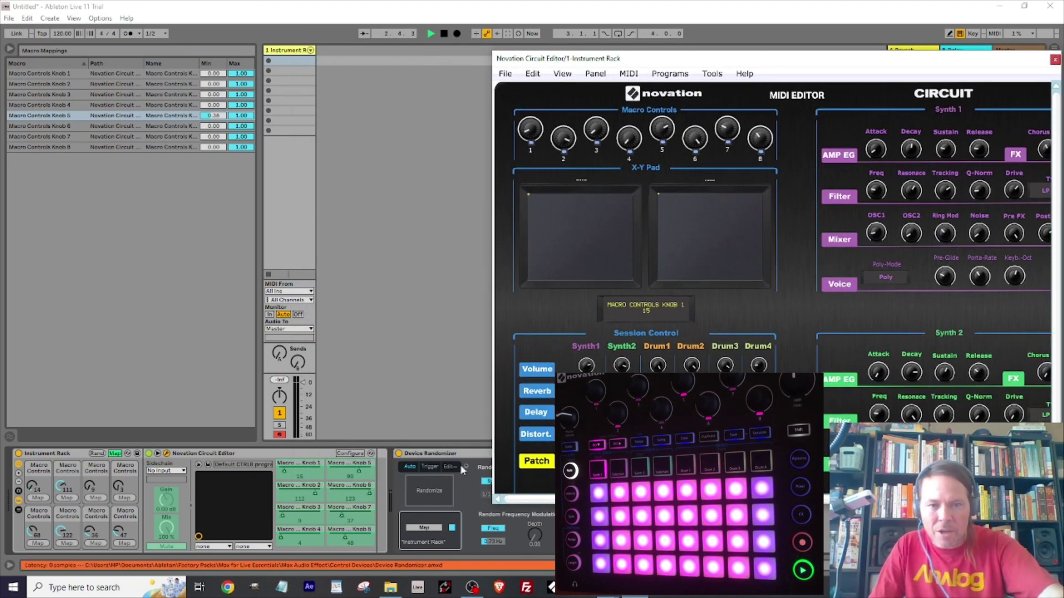
Switch the Device Randomizer's randomization on, audition the pattern on output channel 1, and stop playback.
{"action": "left_click", "coordinate": [433, 488]}
{"action": "left_click", "coordinate": [434, 488]}
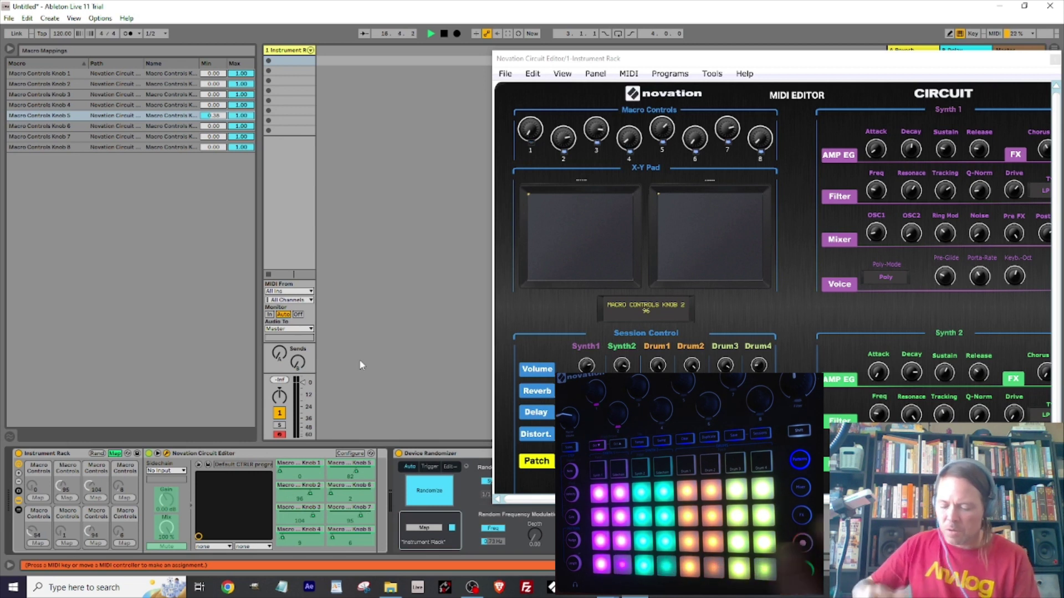
{"action": "key", "text": "space"}
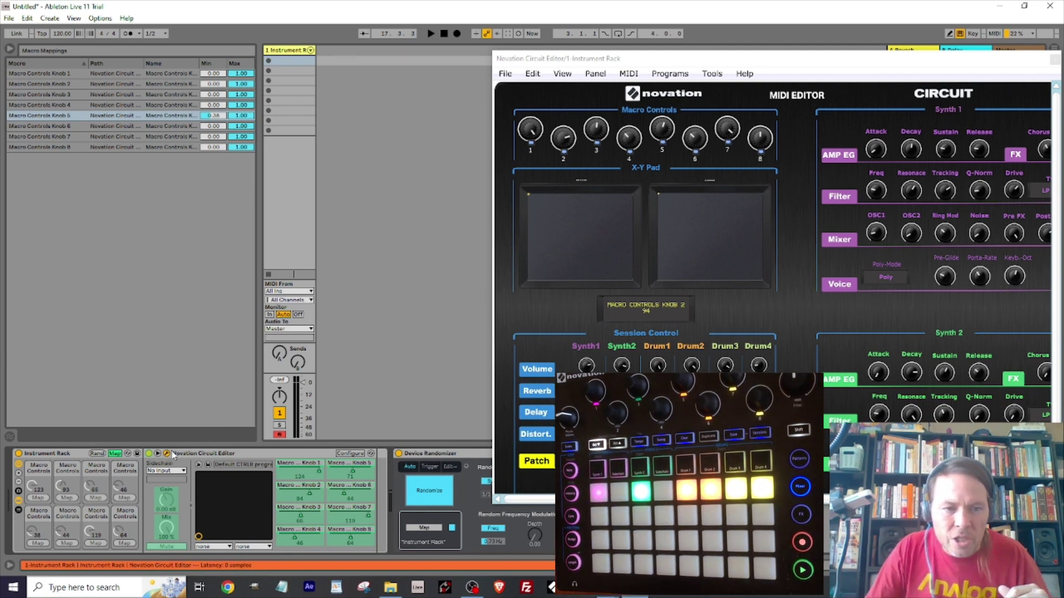
Bring the Novation Circuit Editor to the front, set its MIDI output channel to 2 and return focus to the Live set.
{"action": "left_click", "coordinate": [166, 454]}
{"action": "left_click", "coordinate": [166, 454]}
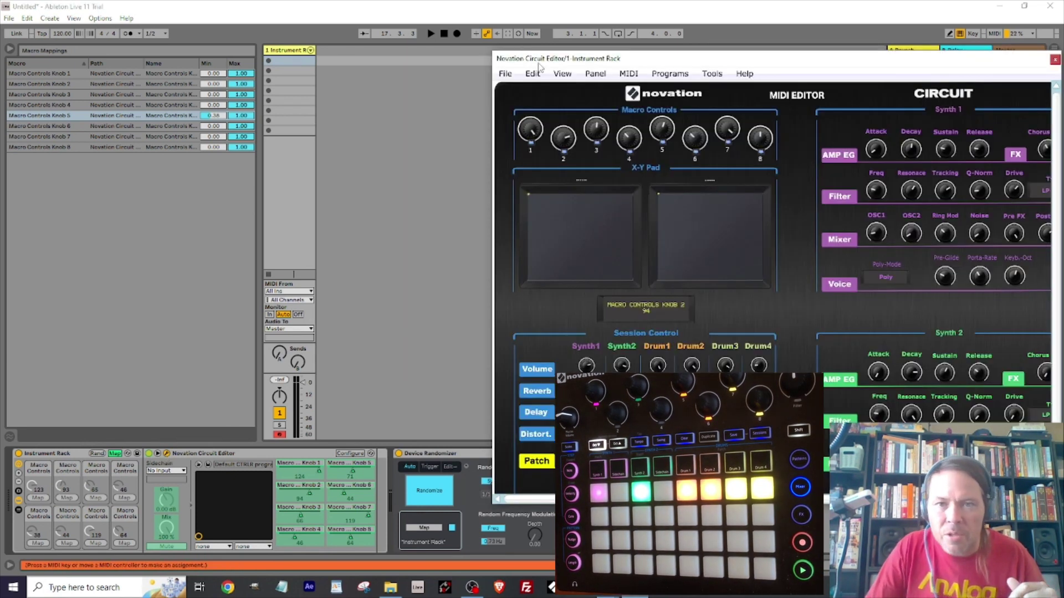
{"action": "left_click", "coordinate": [628, 73]}
{"action": "mouse_move", "coordinate": [667, 237]}
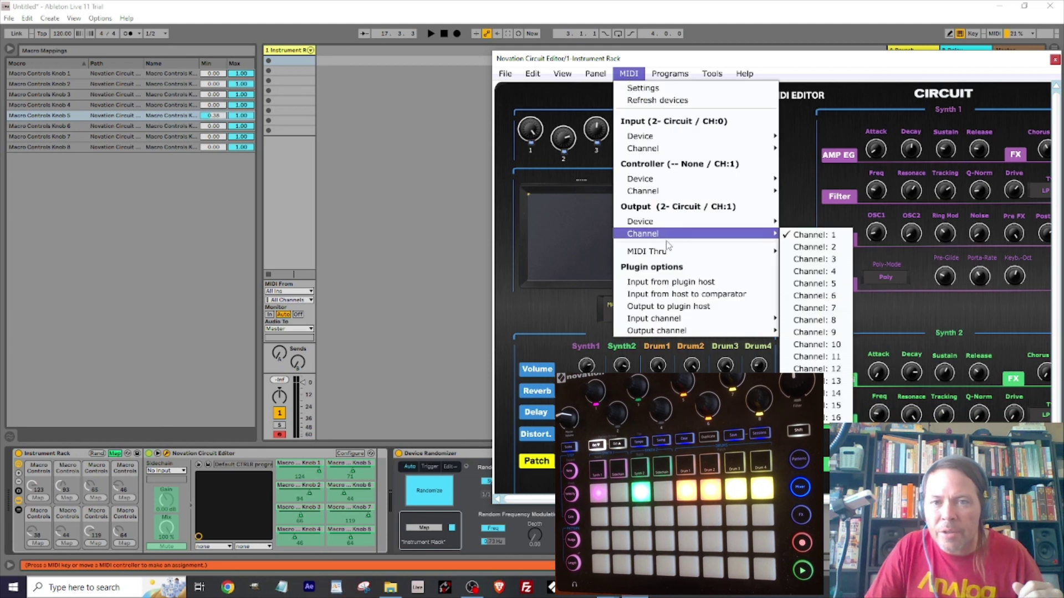
{"action": "left_click", "coordinate": [798, 247]}
{"action": "left_click", "coordinate": [436, 12]}
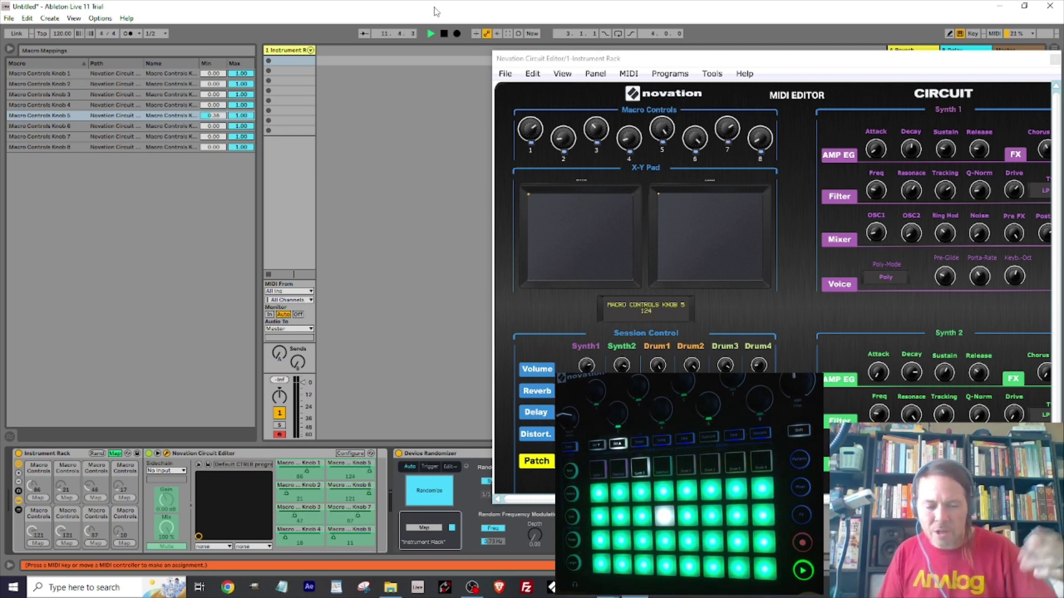
Play and stop the pattern to audition the randomized macros on channel 2, switching randomization off and back on between takes.
{"action": "key", "text": "space"}
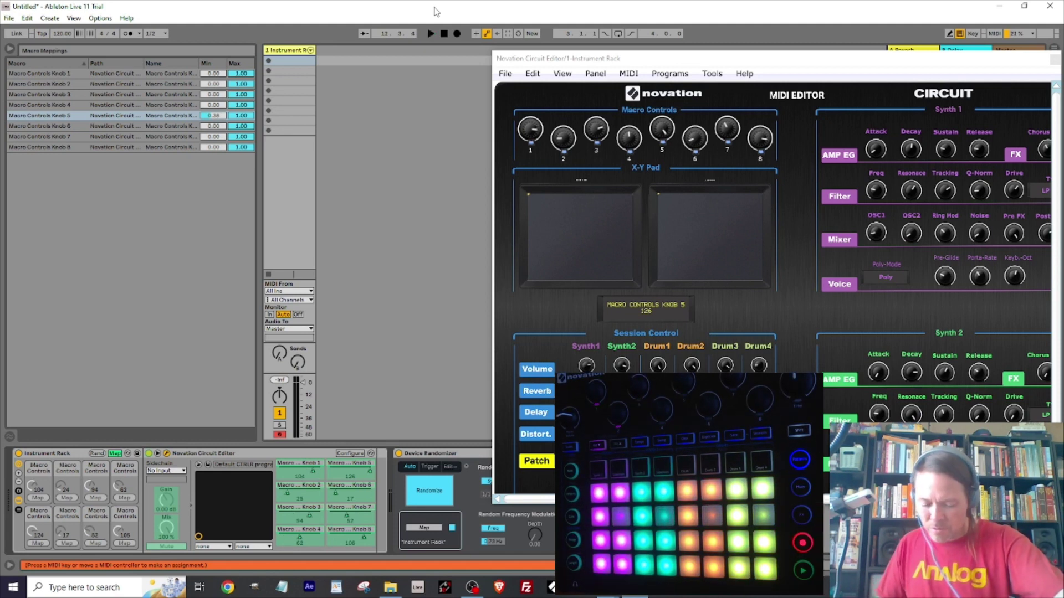
{"action": "key", "text": "space"}
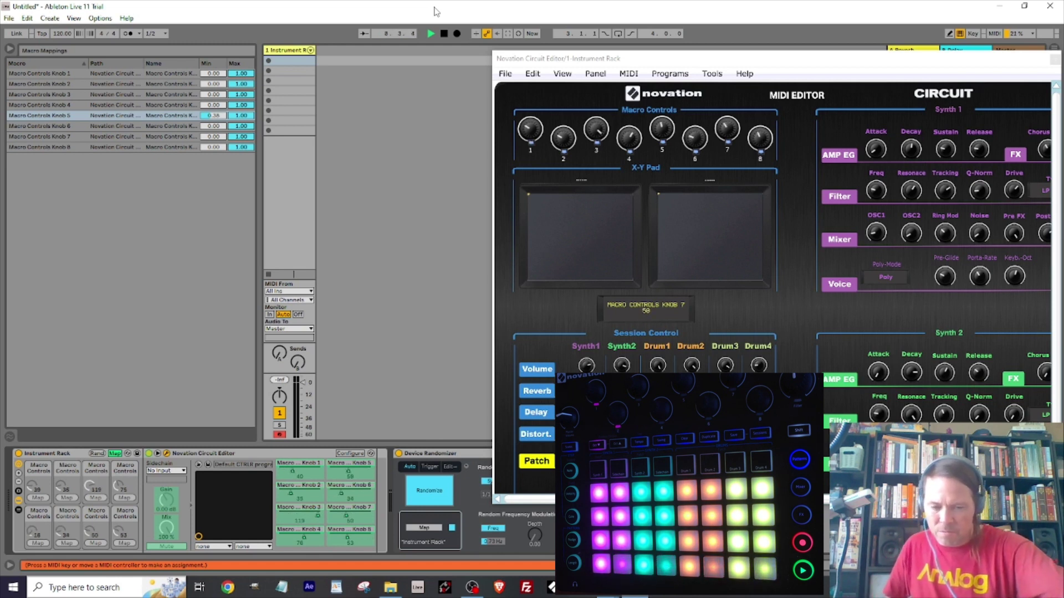
{"action": "key", "text": "space"}
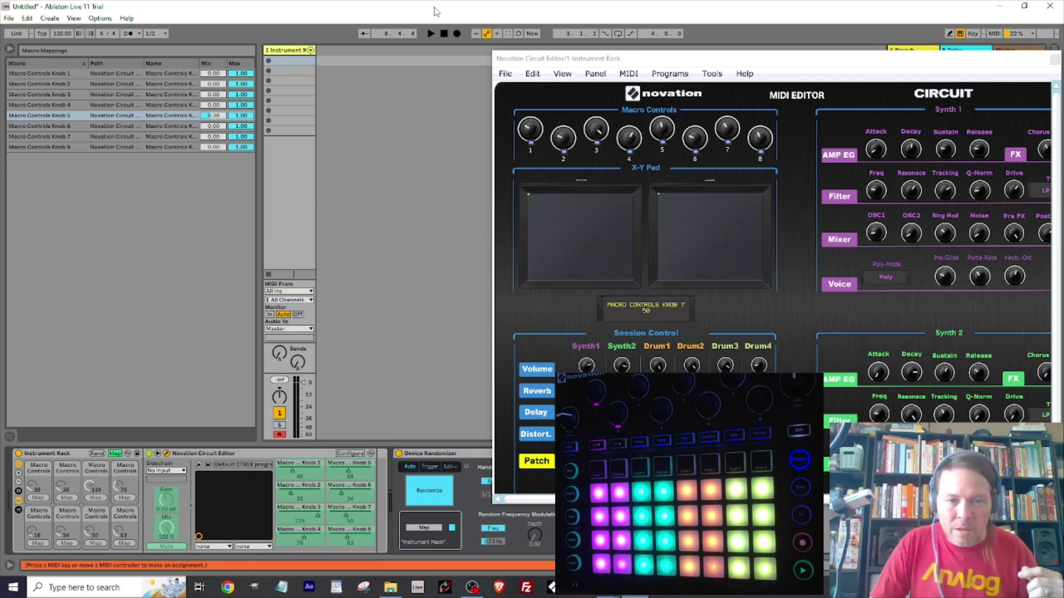
{"action": "left_click", "coordinate": [442, 497]}
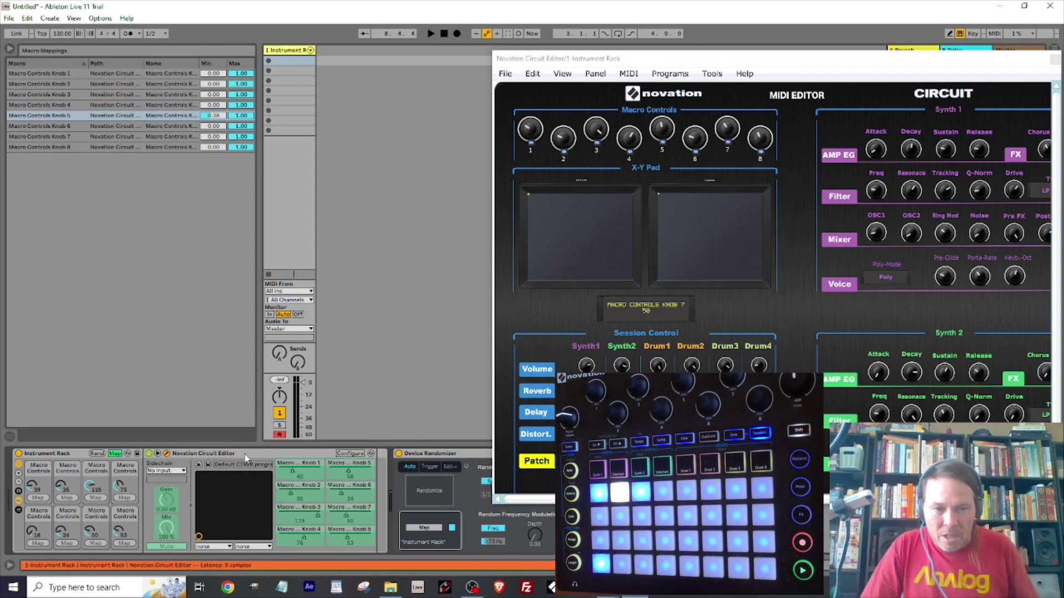
{"action": "left_click", "coordinate": [417, 492]}
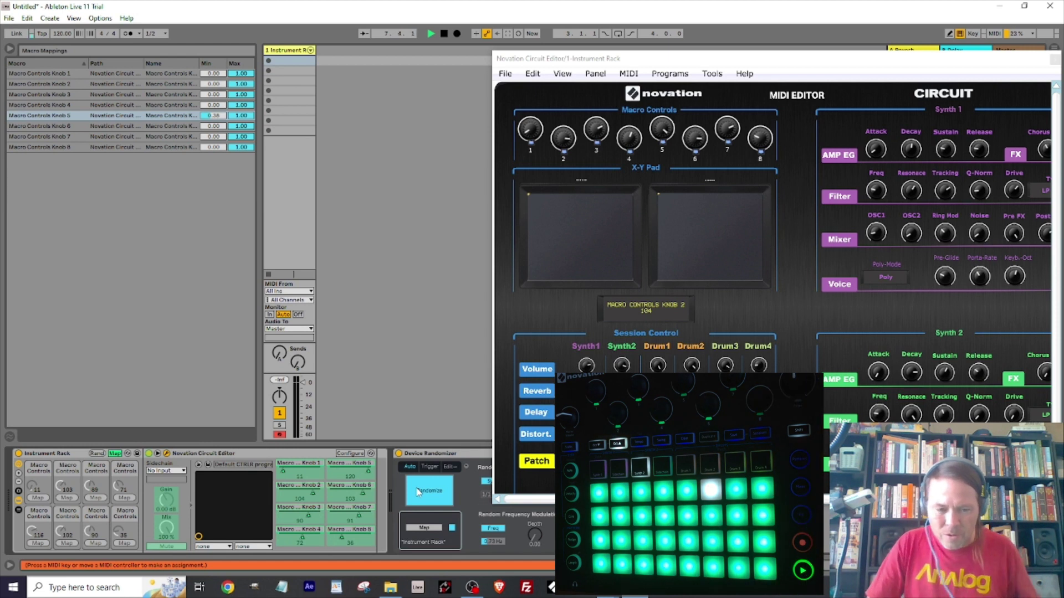
{"action": "key", "text": "space"}
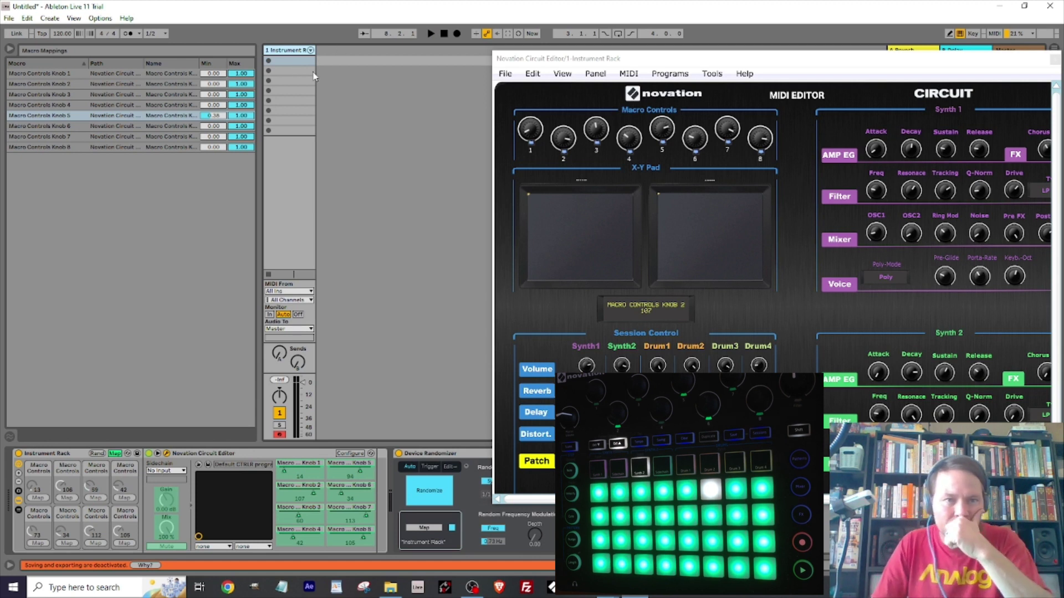
Duplicate the Instrument Rack track and bring up the Novation Circuit Editor of the original track.
{"action": "key", "text": "ctrl+d"}
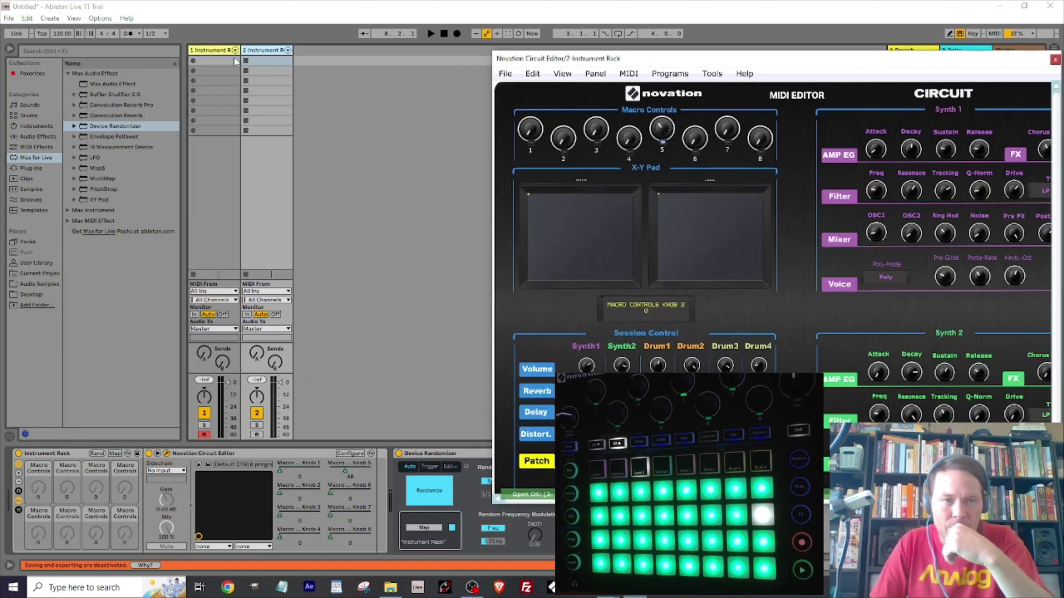
{"action": "left_click", "coordinate": [214, 50]}
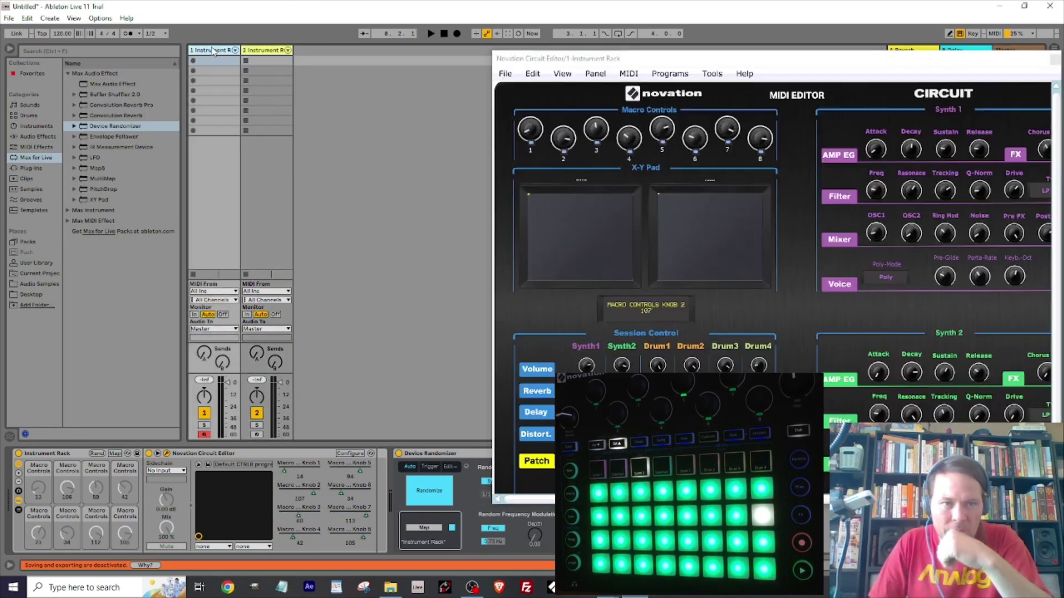
{"action": "left_click", "coordinate": [167, 454]}
{"action": "left_click", "coordinate": [167, 454]}
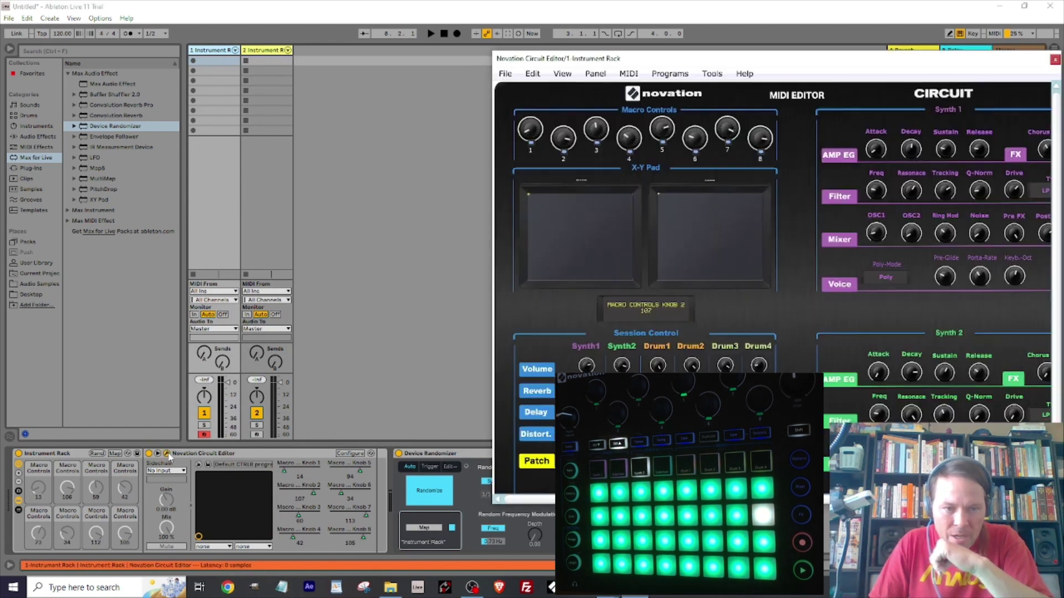
Change the original track's Novation Circuit Editor MIDI output channel to target Synth 1, and return focus to the Live set.
{"action": "left_click", "coordinate": [629, 74]}
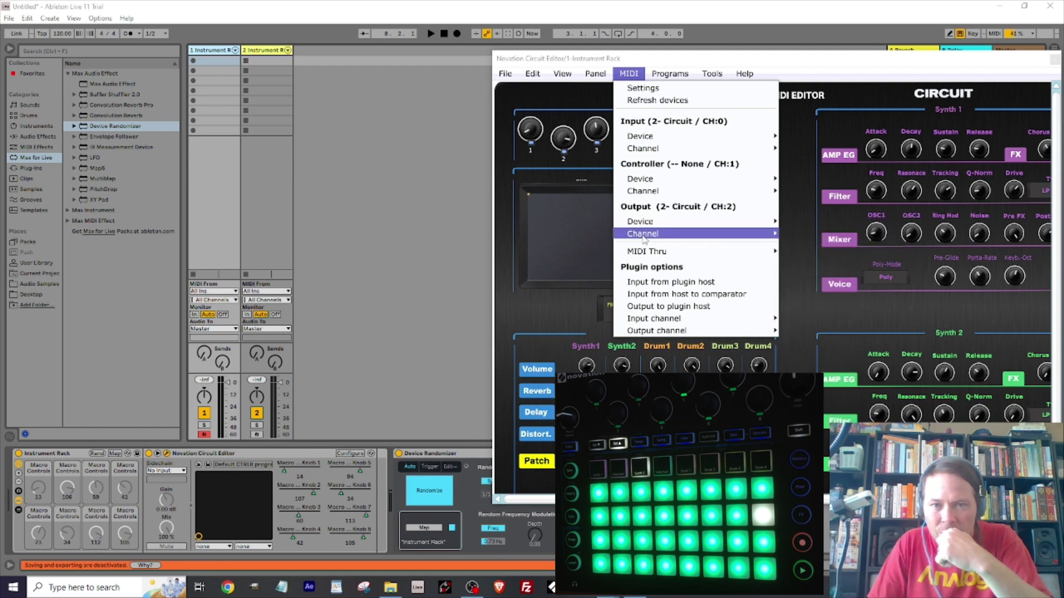
{"action": "mouse_move", "coordinate": [643, 234]}
{"action": "left_click", "coordinate": [798, 235]}
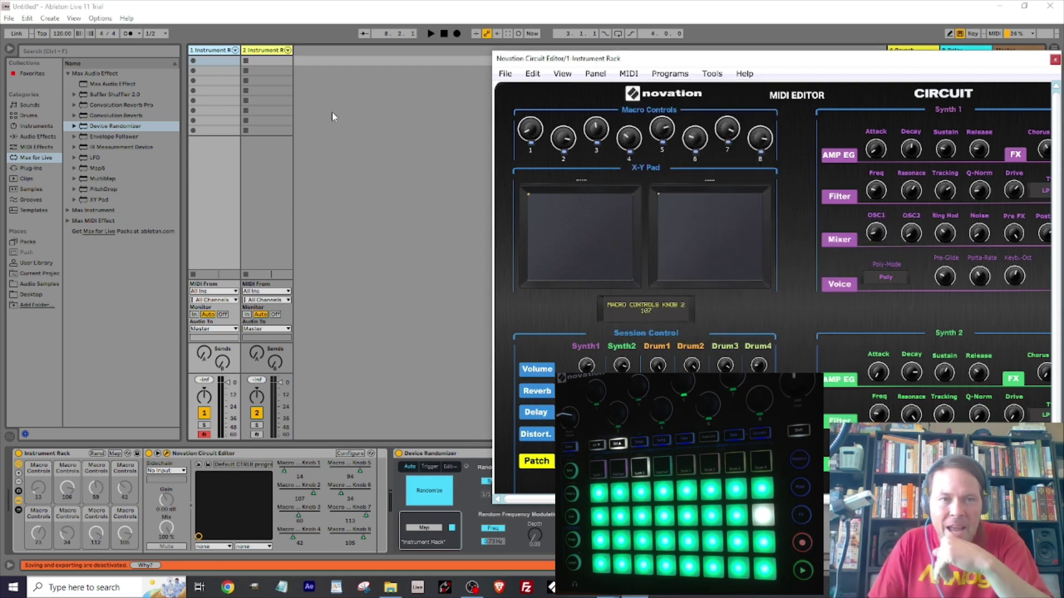
{"action": "left_click", "coordinate": [285, 10]}
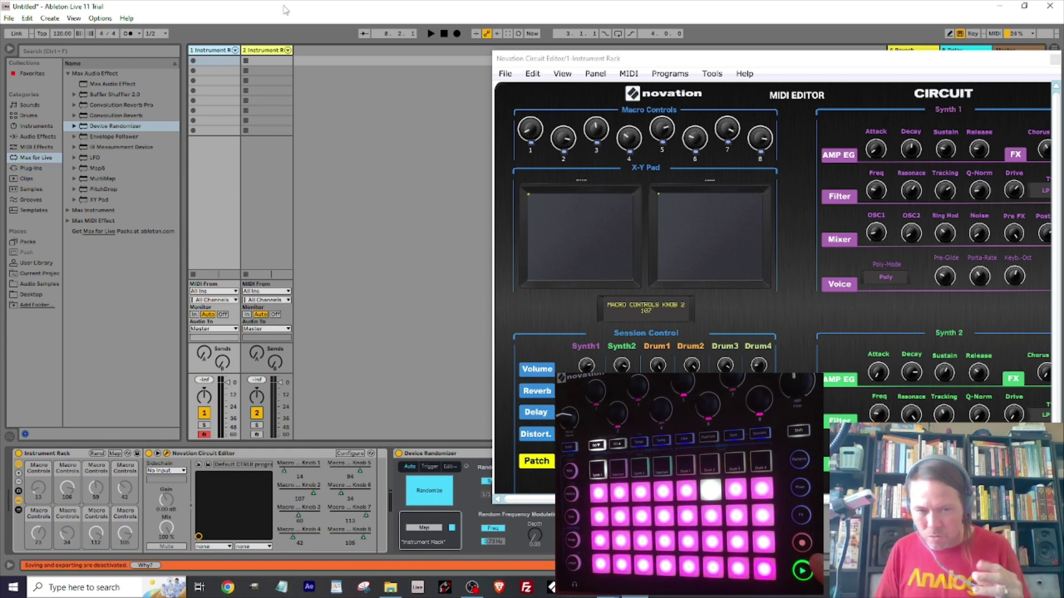
Play the pattern and alternate between the two Instrument Rack tracks to compare their randomized macro knobs.
{"action": "key", "text": "space"}
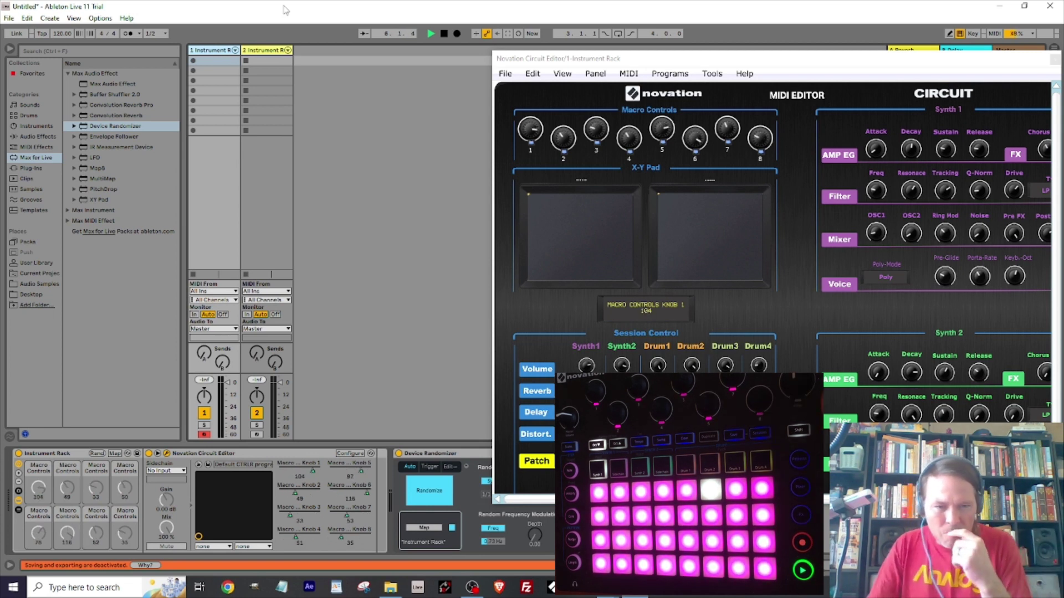
{"action": "left_click", "coordinate": [265, 50]}
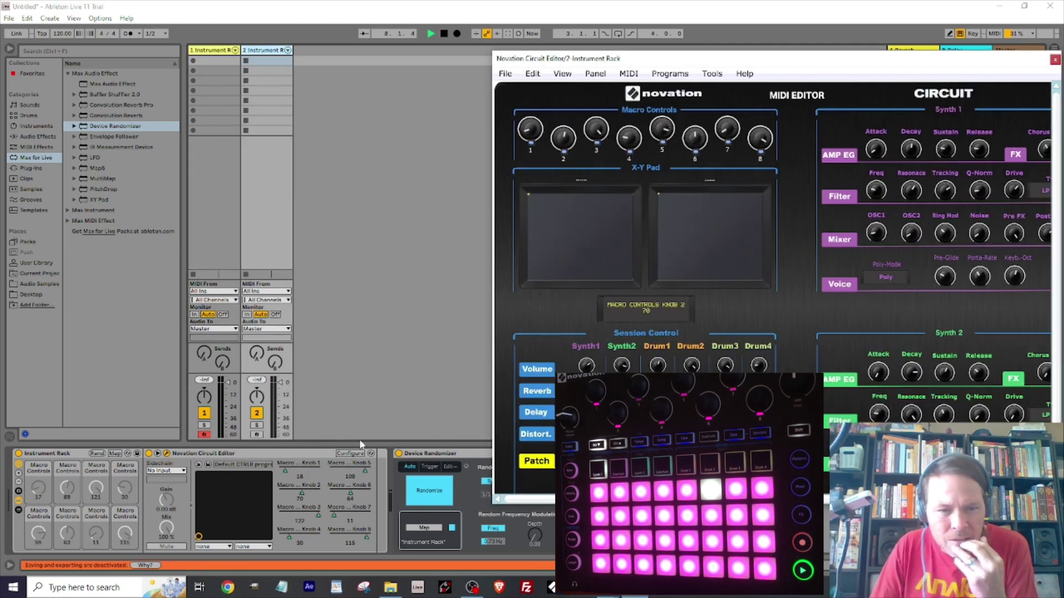
{"action": "left_click", "coordinate": [225, 50]}
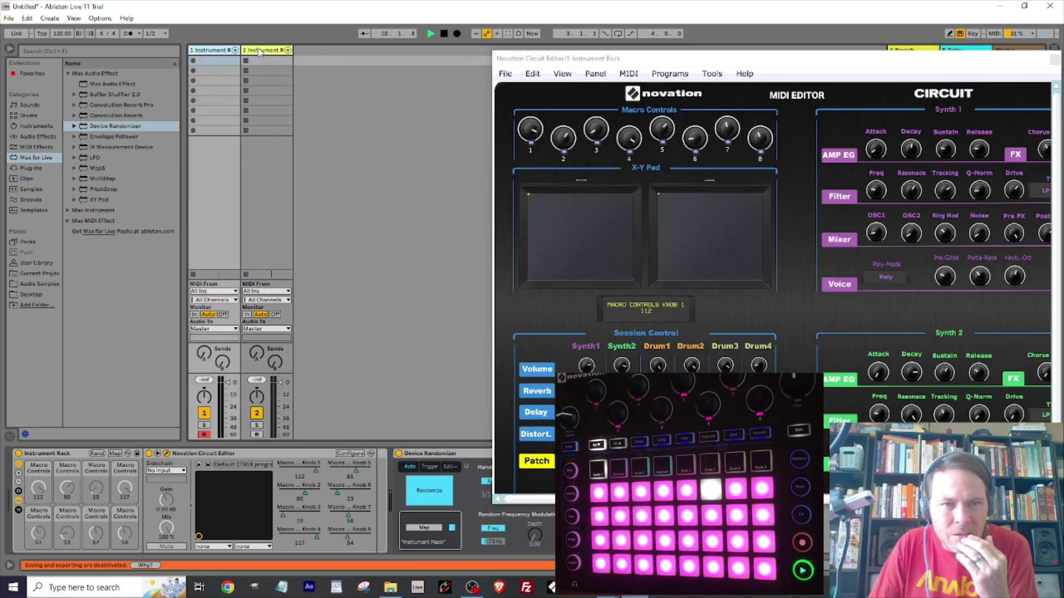
{"action": "left_click", "coordinate": [258, 51]}
{"action": "left_click", "coordinate": [217, 52]}
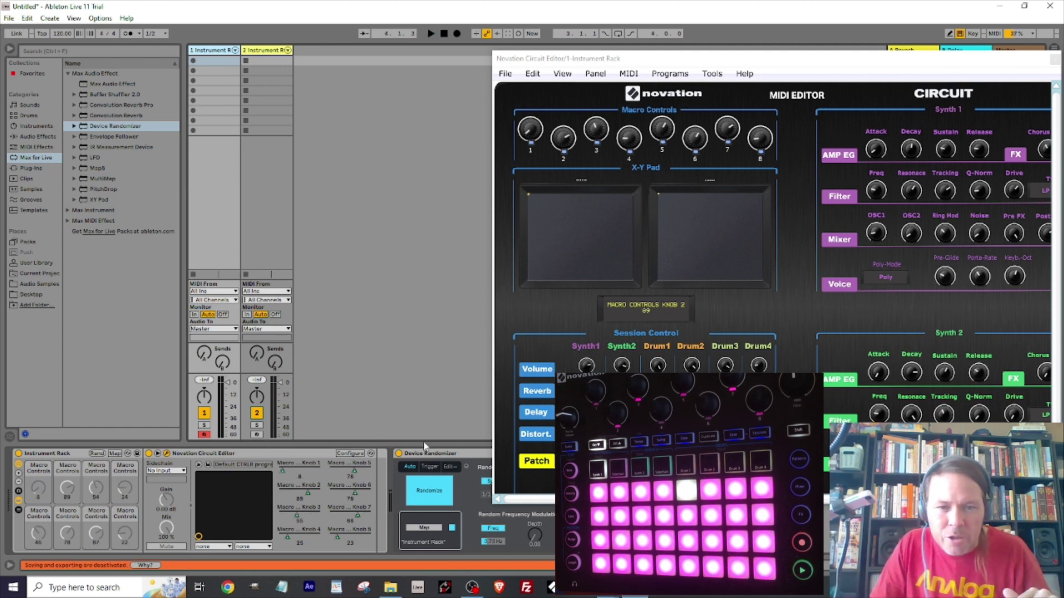
Uncover the first track's Device Randomizer and raise its Random Frequency smoothing to 100 %.
{"action": "left_click_drag", "start_coordinate": [709, 58], "coordinate": [897, 60]}
{"action": "left_click", "coordinate": [497, 483]}
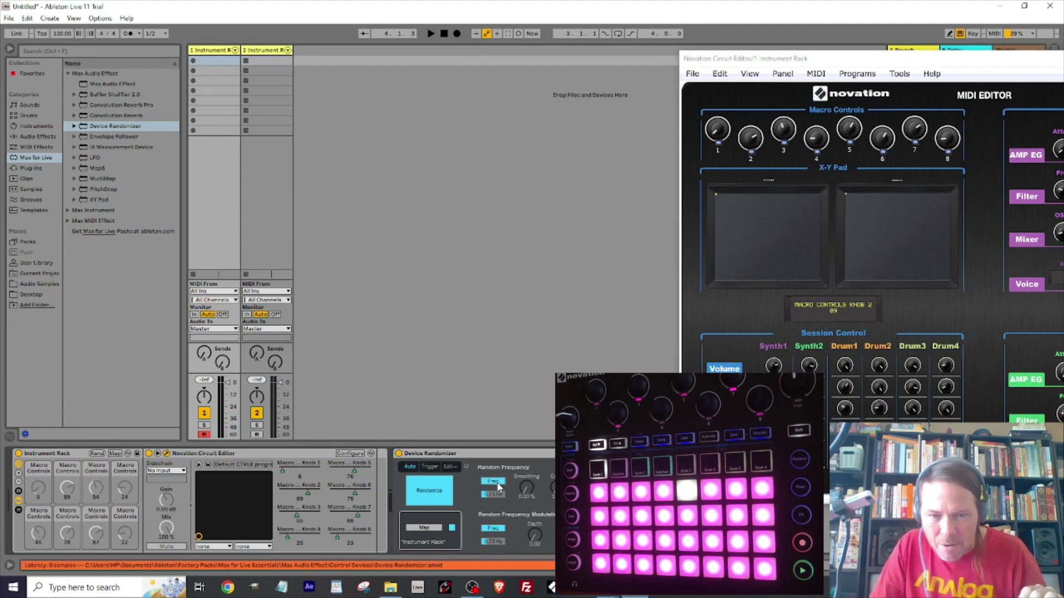
{"action": "left_click_drag", "start_coordinate": [525, 488], "coordinate": [526, 449]}
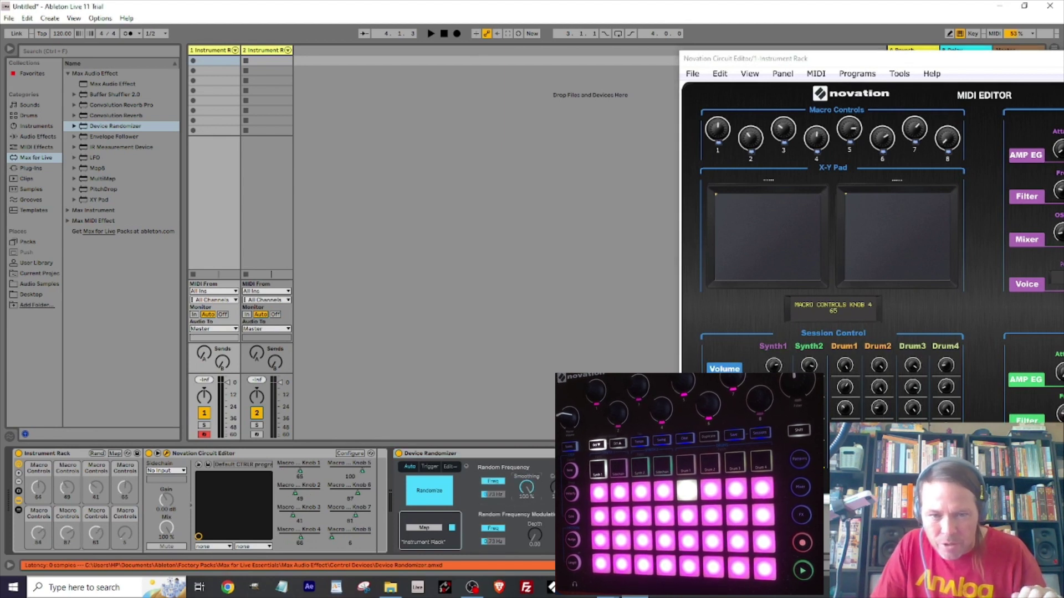
Audition the smoothed randomization, close the first track's Novation Circuit Editor window and select the second Instrument Rack track.
{"action": "key", "text": "space"}
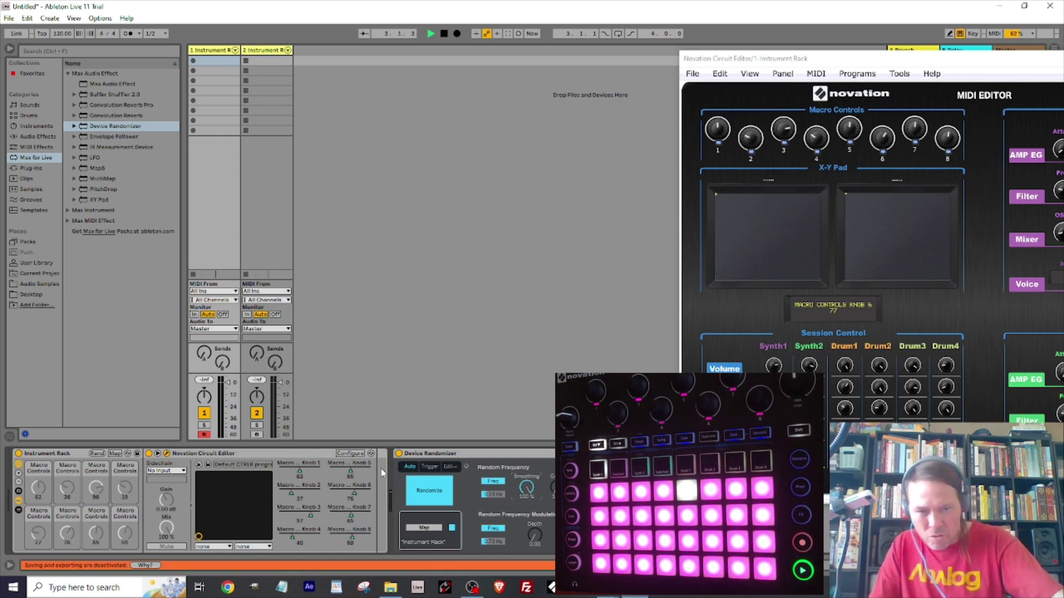
{"action": "left_click_drag", "start_coordinate": [823, 62], "coordinate": [546, 28]}
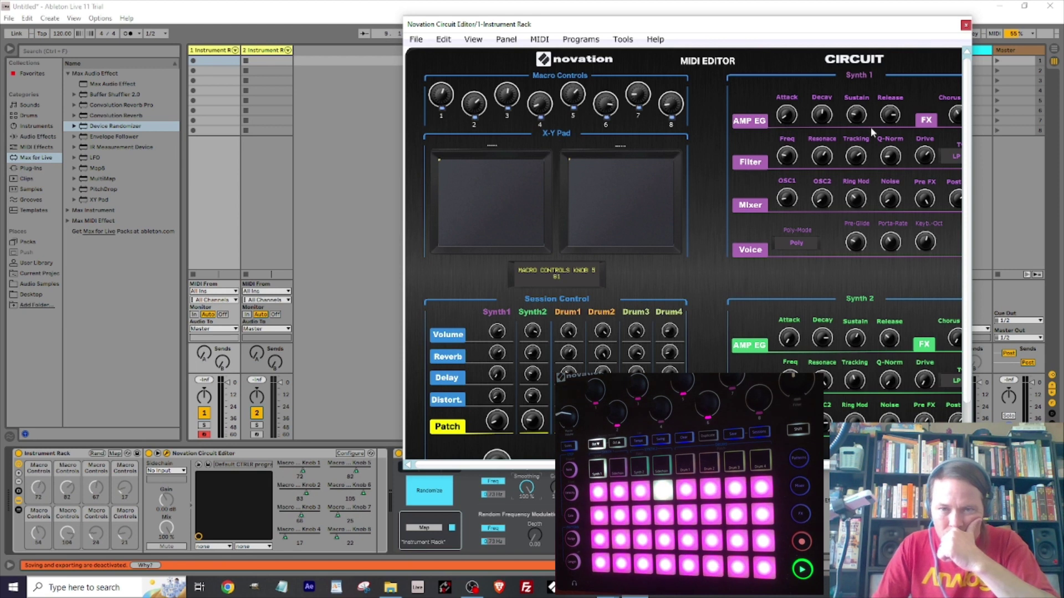
{"action": "left_click", "coordinate": [965, 25]}
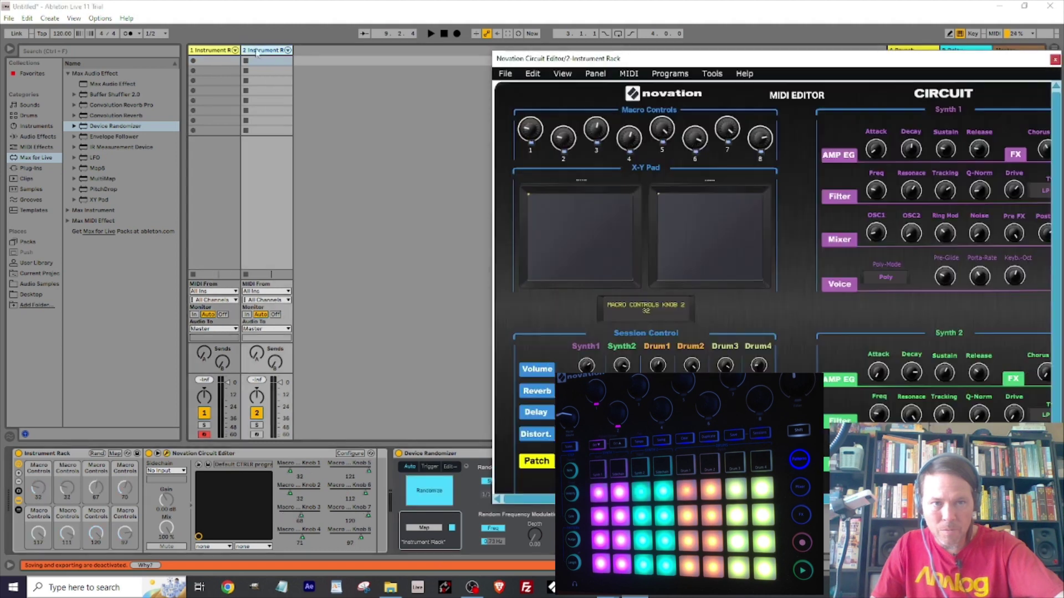
{"action": "left_click", "coordinate": [258, 51]}
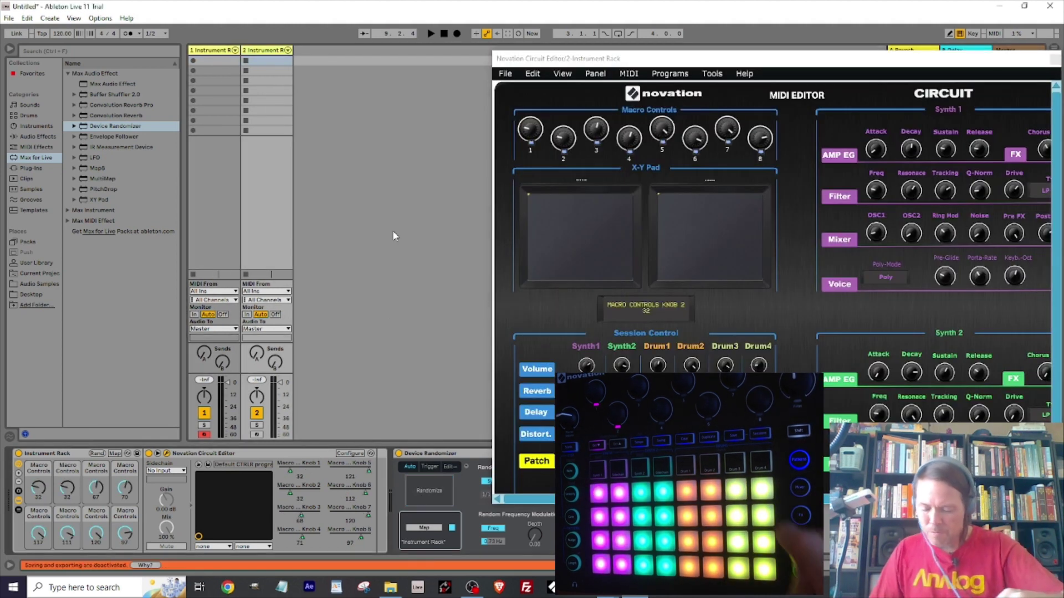
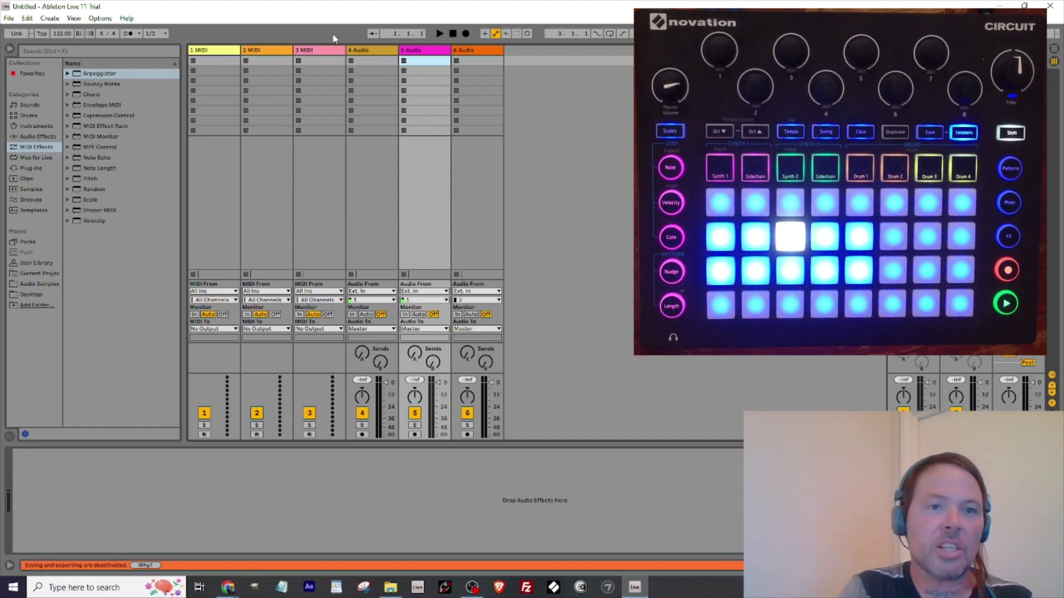
Delete tracks 2 through 6 from the new set, keeping only the first MIDI track.
{"action": "left_click", "coordinate": [271, 61]}
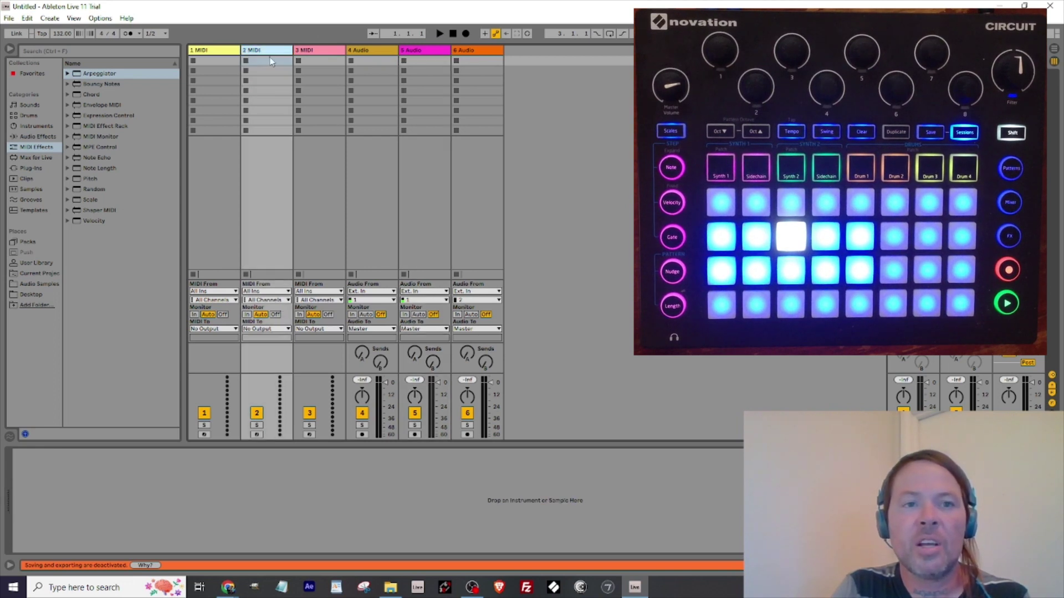
{"action": "left_click", "coordinate": [490, 51], "text": "shift"}
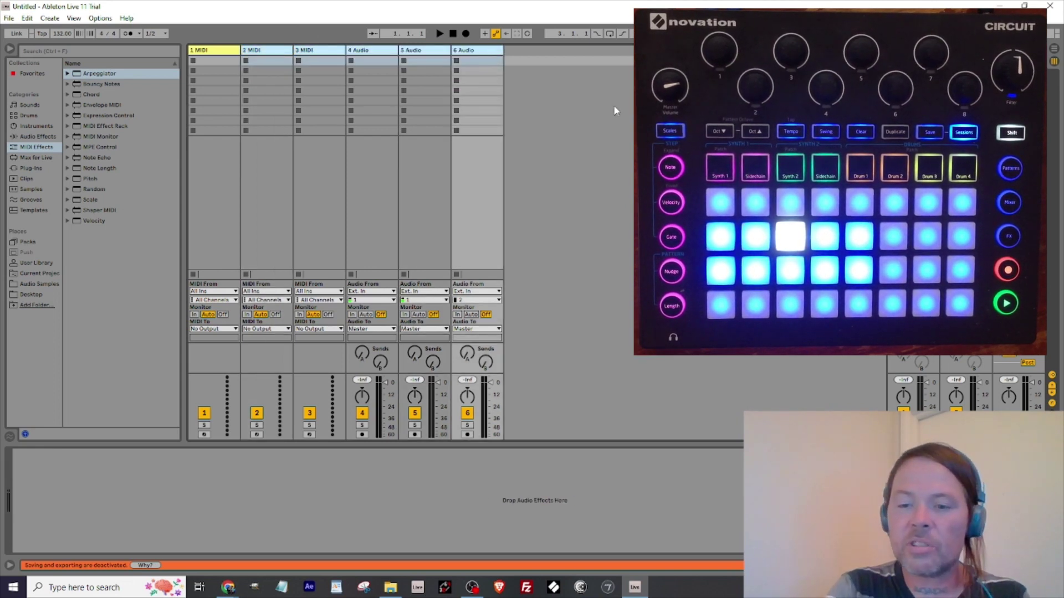
{"action": "key", "text": "Delete"}
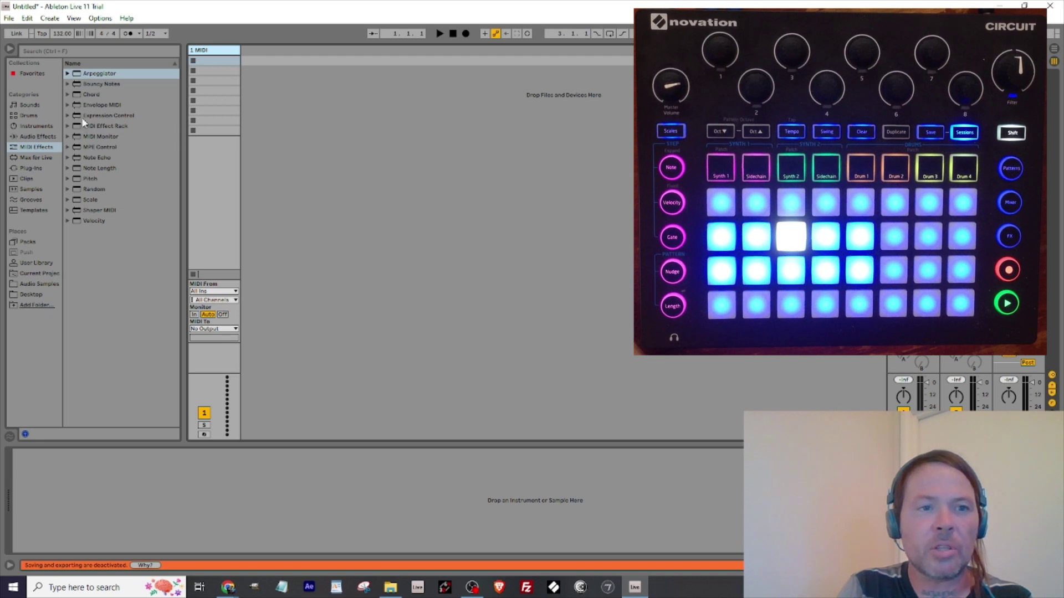
Find External Instrument among the instruments and load it onto the remaining MIDI track.
{"action": "left_click", "coordinate": [34, 137]}
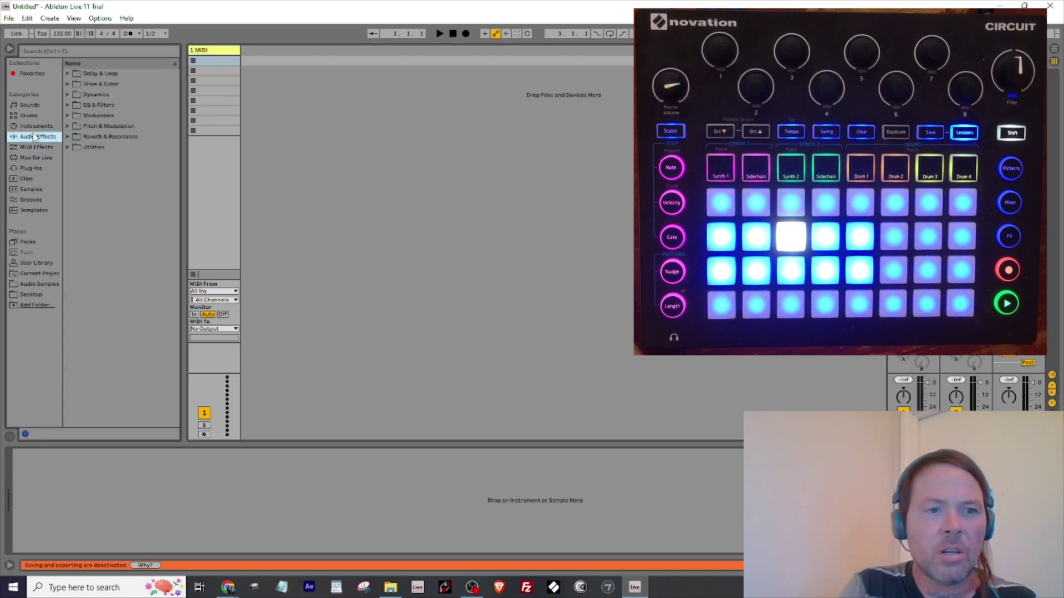
{"action": "left_click", "coordinate": [34, 126]}
{"action": "left_click", "coordinate": [103, 148]}
{"action": "left_click_drag", "start_coordinate": [103, 149], "coordinate": [233, 50]}
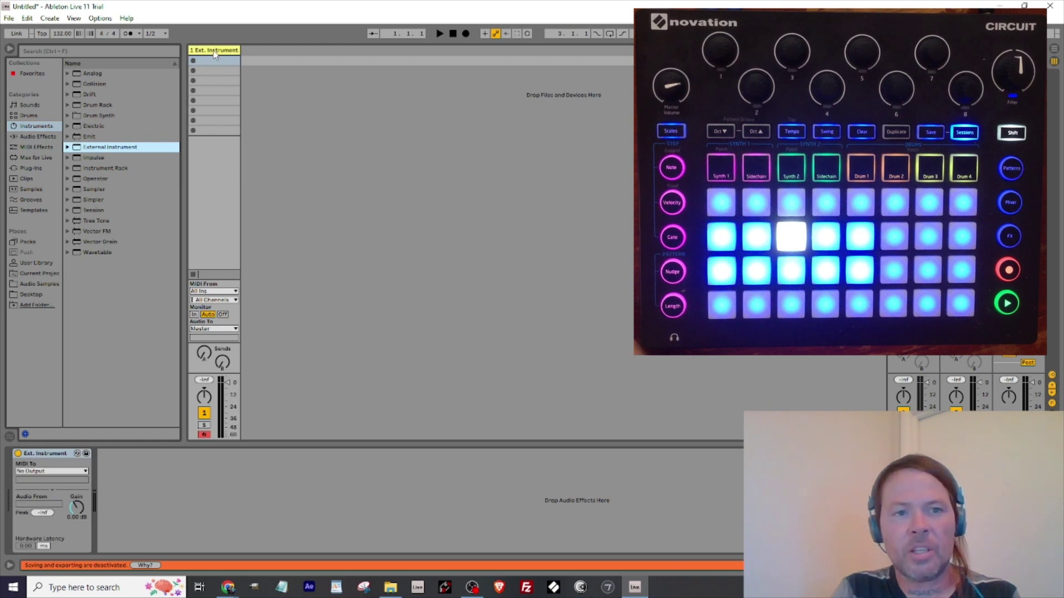
Route the External Instrument's MIDI output to Steinberg UR22-1 on channel 9 and toggle the computer MIDI keyboard.
{"action": "left_click", "coordinate": [71, 472]}
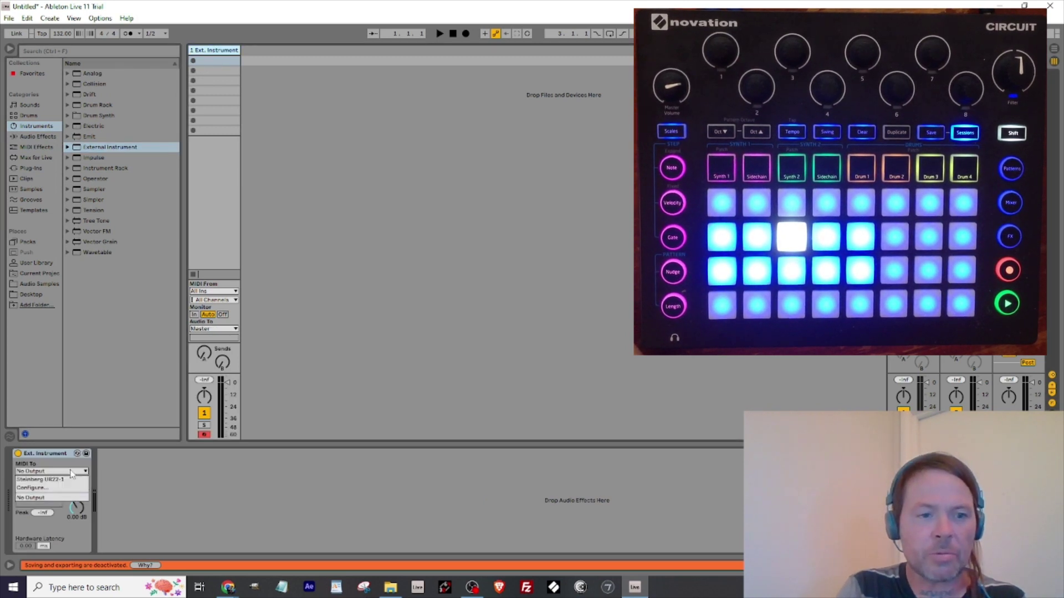
{"action": "left_click", "coordinate": [65, 484]}
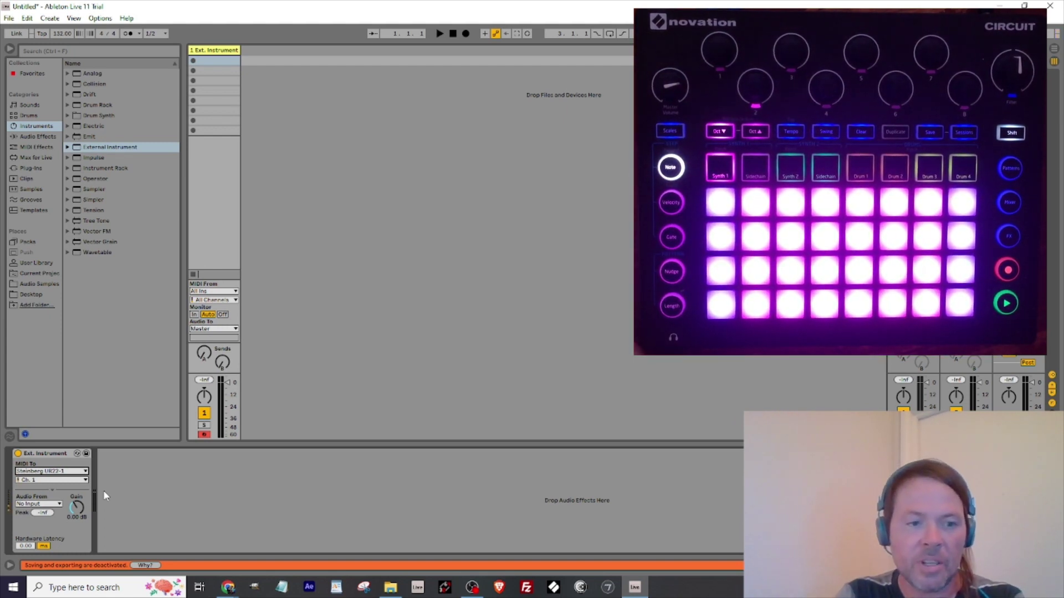
{"action": "left_click", "coordinate": [73, 481]}
{"action": "left_click", "coordinate": [47, 388]}
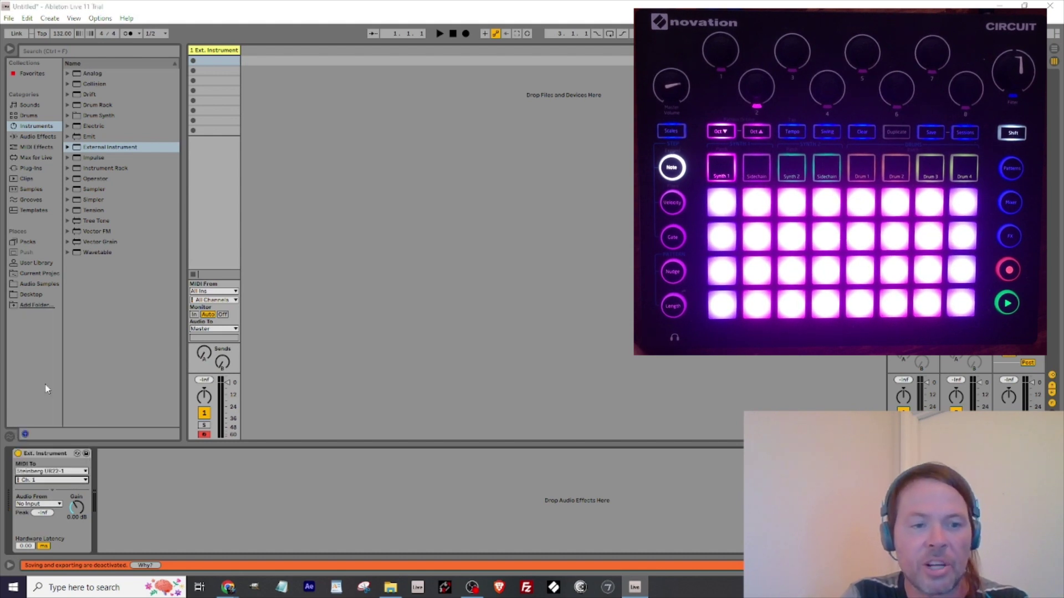
{"action": "key", "text": "m"}
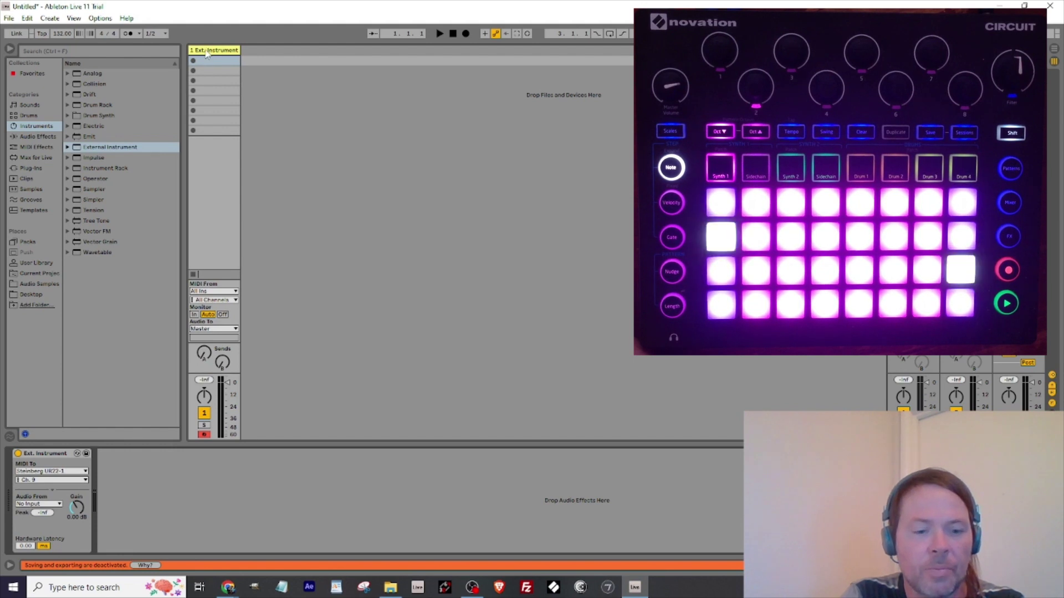
Create a one-bar MIDI clip in the track's fourth slot with a full-length C1 note, and audition it briefly.
{"action": "left_click", "coordinate": [207, 103]}
{"action": "double_click", "coordinate": [208, 103]}
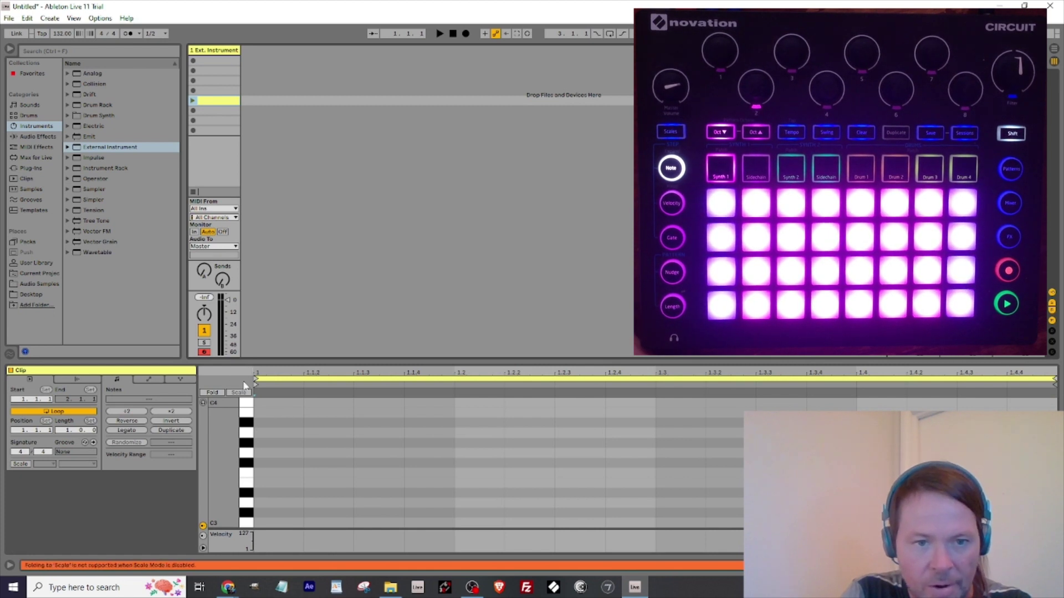
{"action": "scroll", "coordinate": [224, 453], "scroll_direction": "down", "scroll_amount": 10}
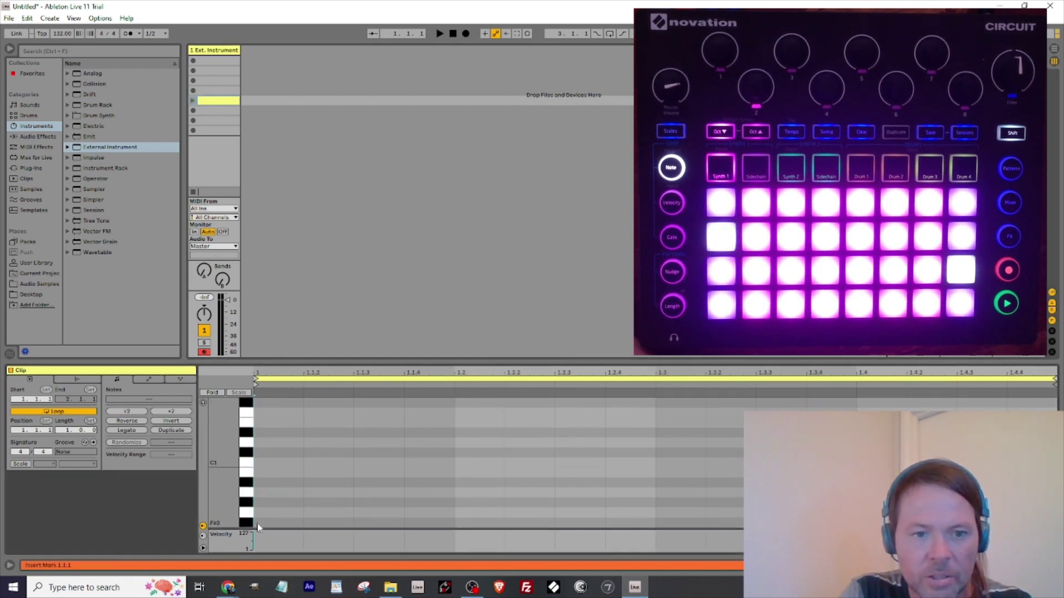
{"action": "double_click", "coordinate": [264, 461]}
{"action": "left_click_drag", "start_coordinate": [302, 462], "coordinate": [1055, 462]}
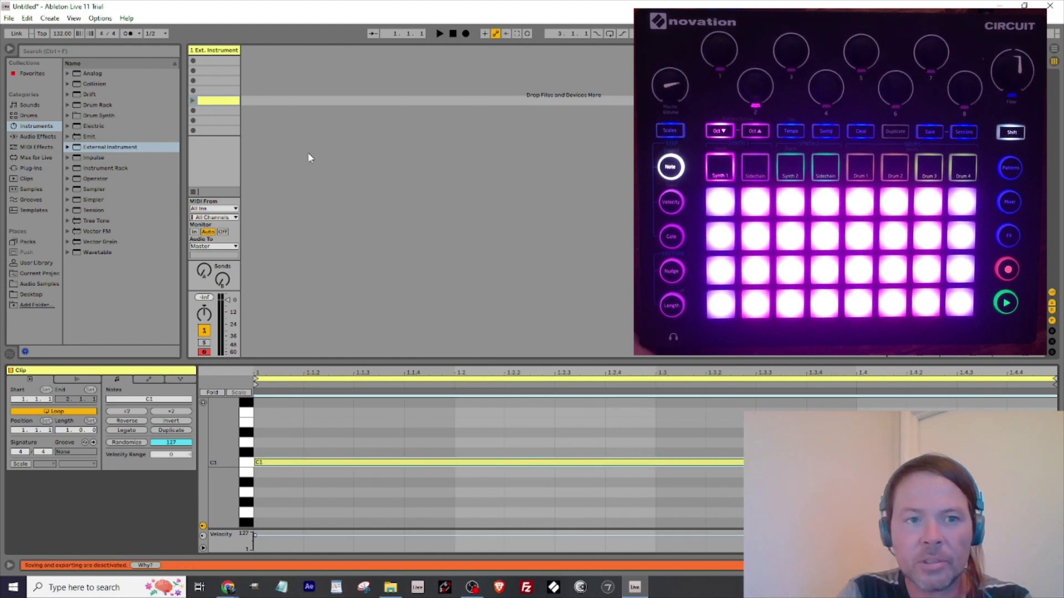
{"action": "left_click", "coordinate": [192, 100]}
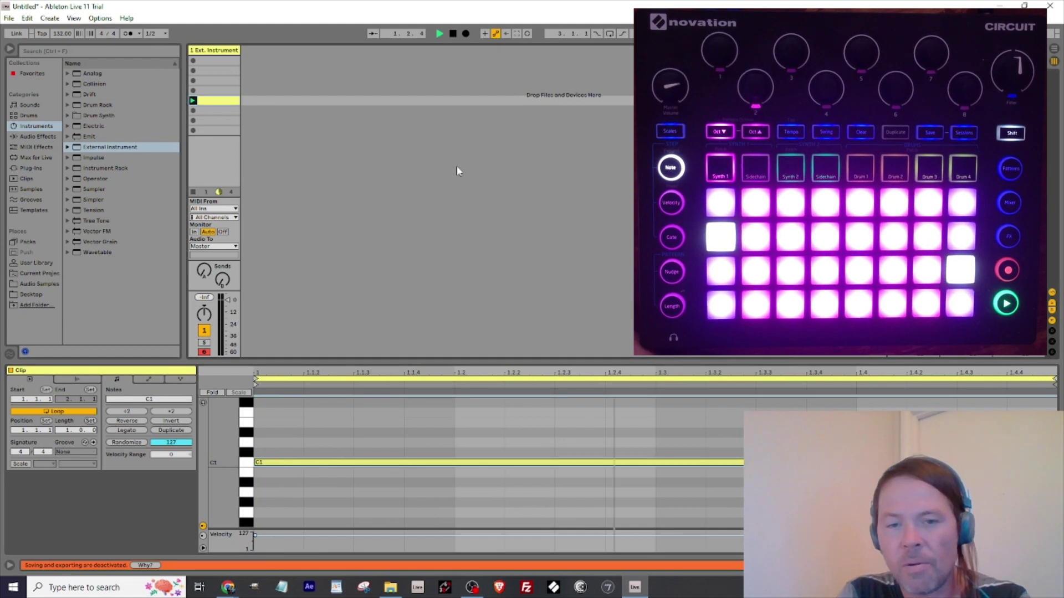
{"action": "key", "text": "space"}
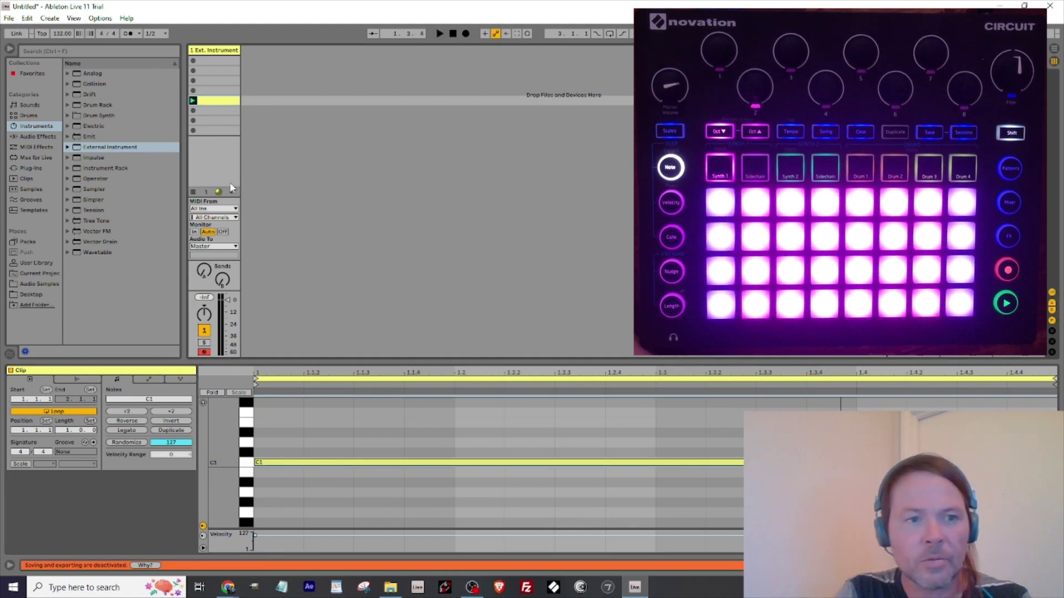
Add an Arpeggiator ahead of the External Instrument and play the clip to audition it.
{"action": "left_click", "coordinate": [34, 148]}
{"action": "double_click", "coordinate": [94, 74]}
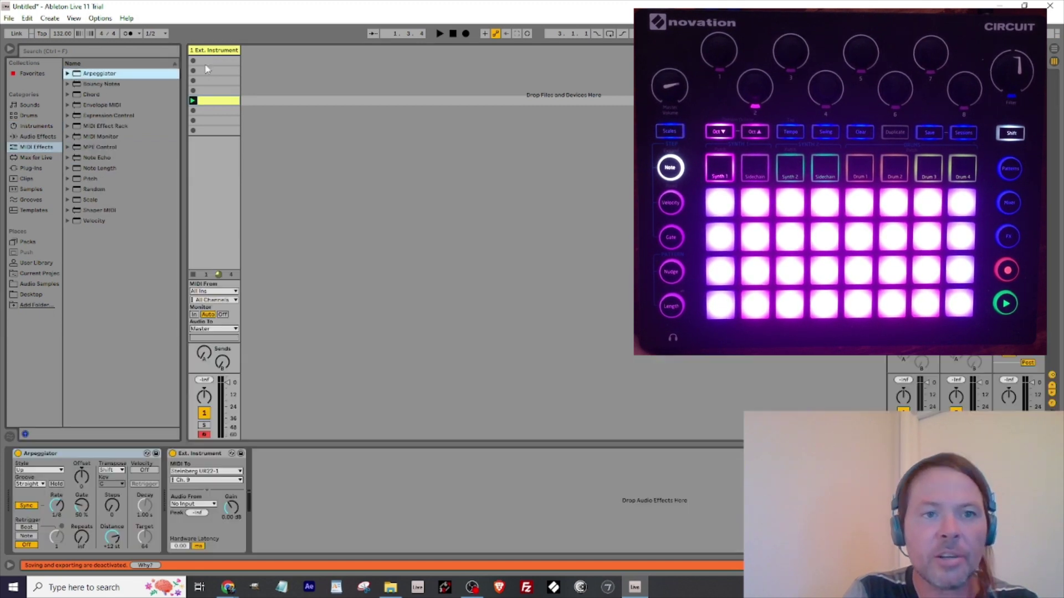
{"action": "key", "text": "space"}
{"action": "key", "text": "space"}
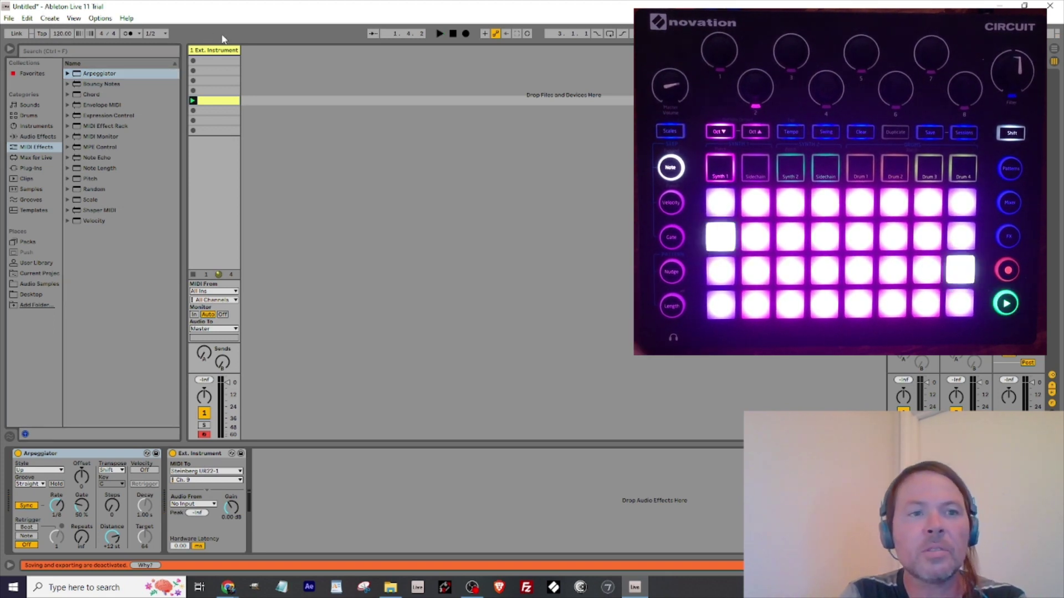
{"action": "key", "text": "space"}
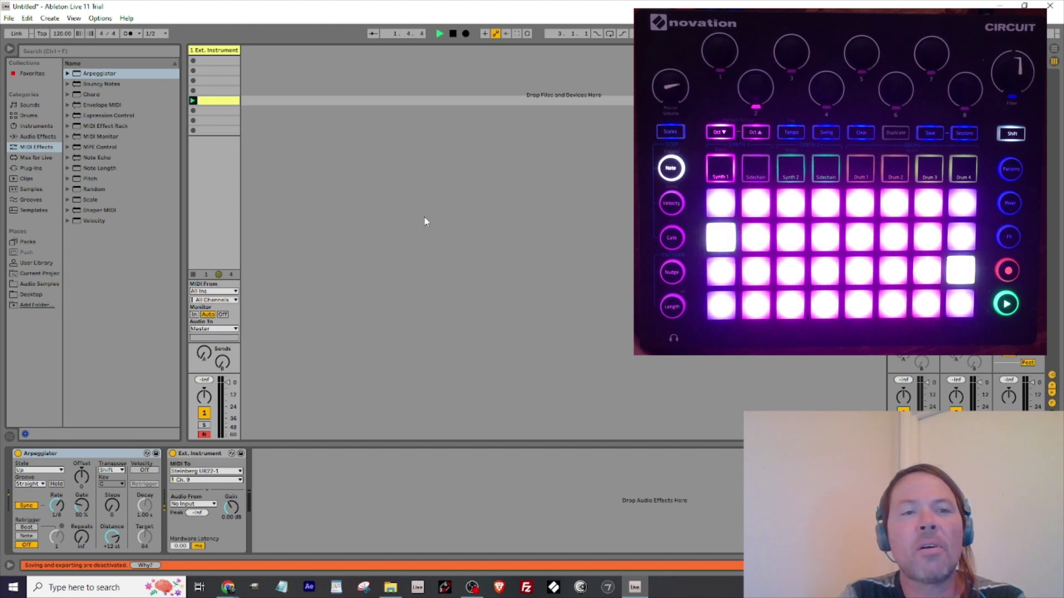
Reopen the C1 clip, set its loop length to 8 bars and start playback.
{"action": "double_click", "coordinate": [223, 102]}
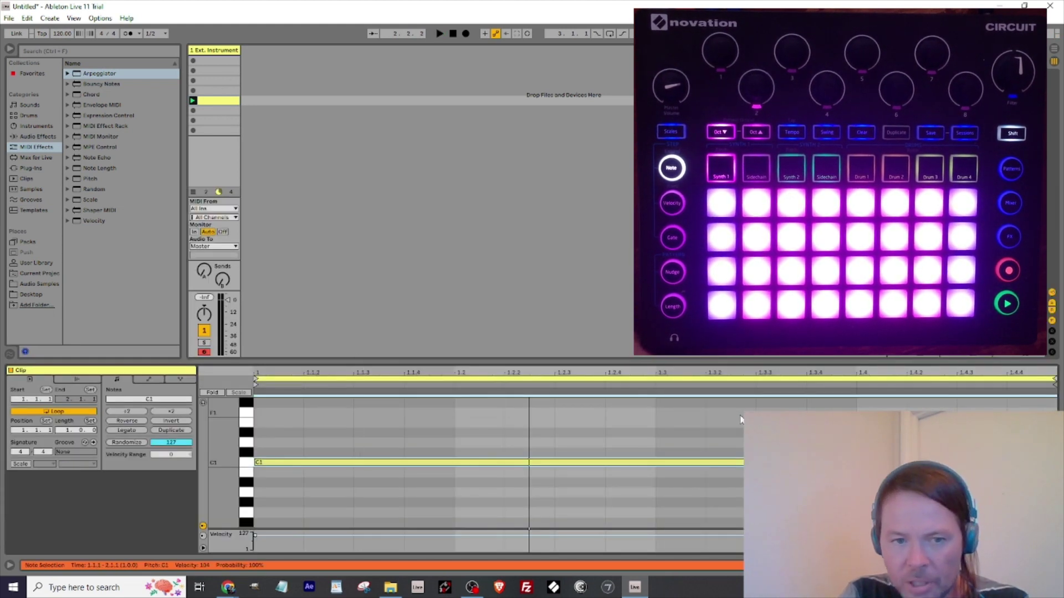
{"action": "left_click_drag", "start_coordinate": [69, 430], "coordinate": [68, 411]}
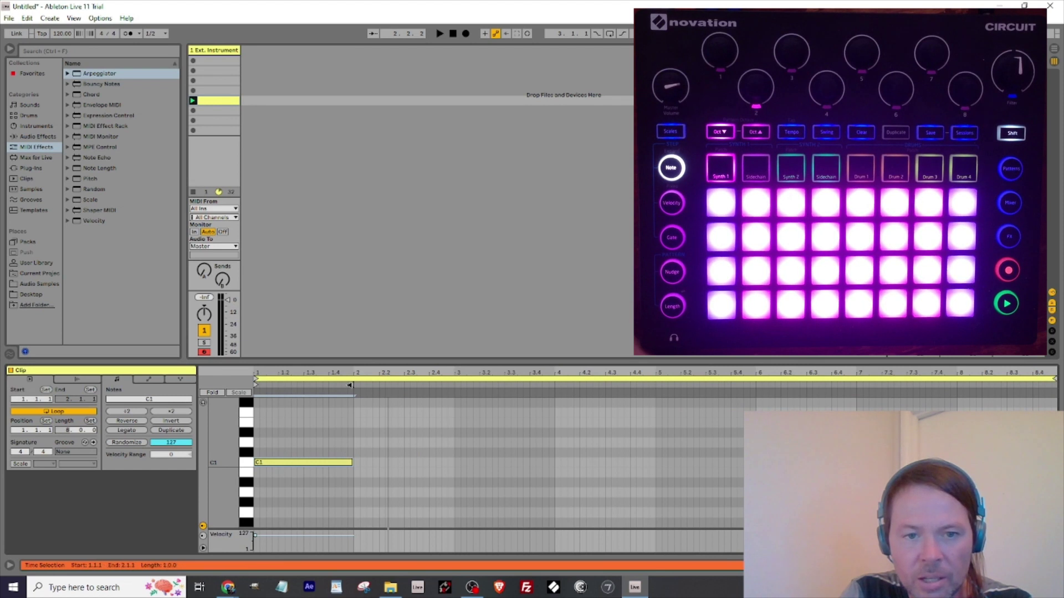
{"action": "left_click_drag", "start_coordinate": [357, 372], "coordinate": [347, 441]}
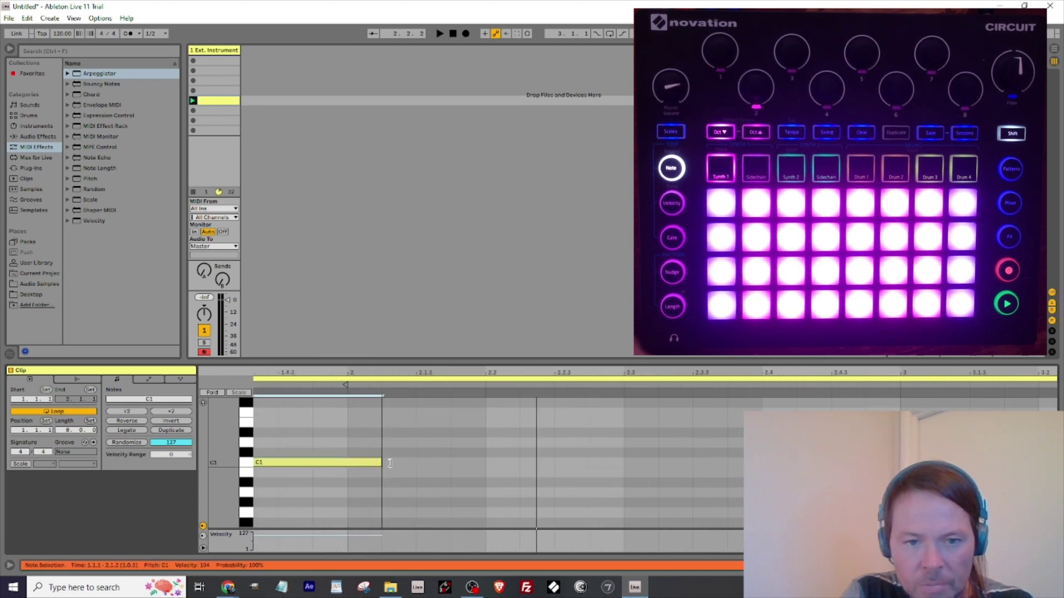
{"action": "double_click", "coordinate": [333, 379]}
{"action": "key", "text": "space"}
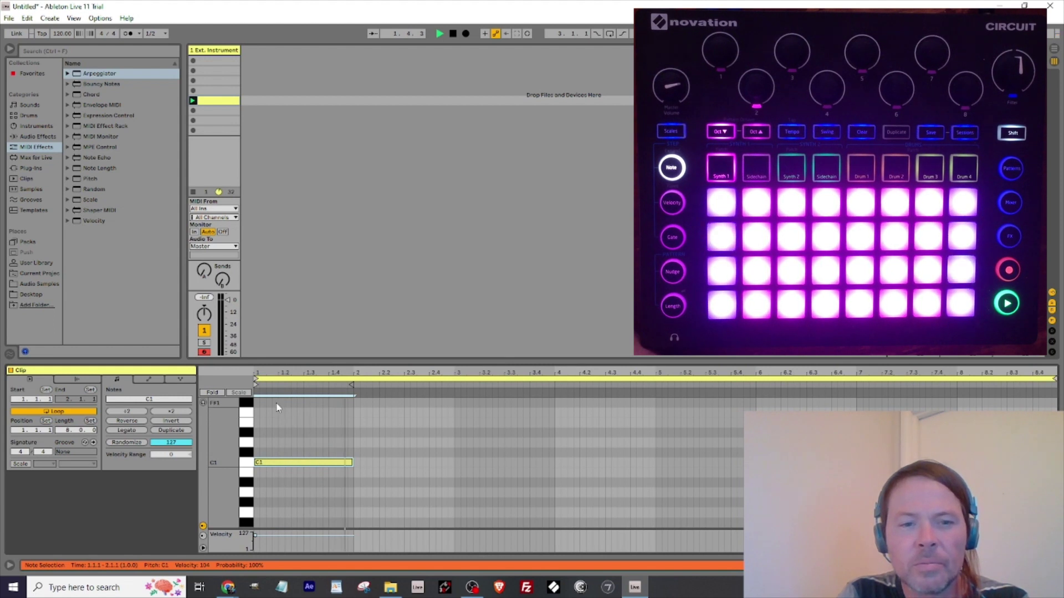
Extend the C1 note to two bars long and audition the clip briefly.
{"action": "key", "text": "space"}
{"action": "left_click_drag", "start_coordinate": [352, 462], "coordinate": [455, 462]}
{"action": "key", "text": "space"}
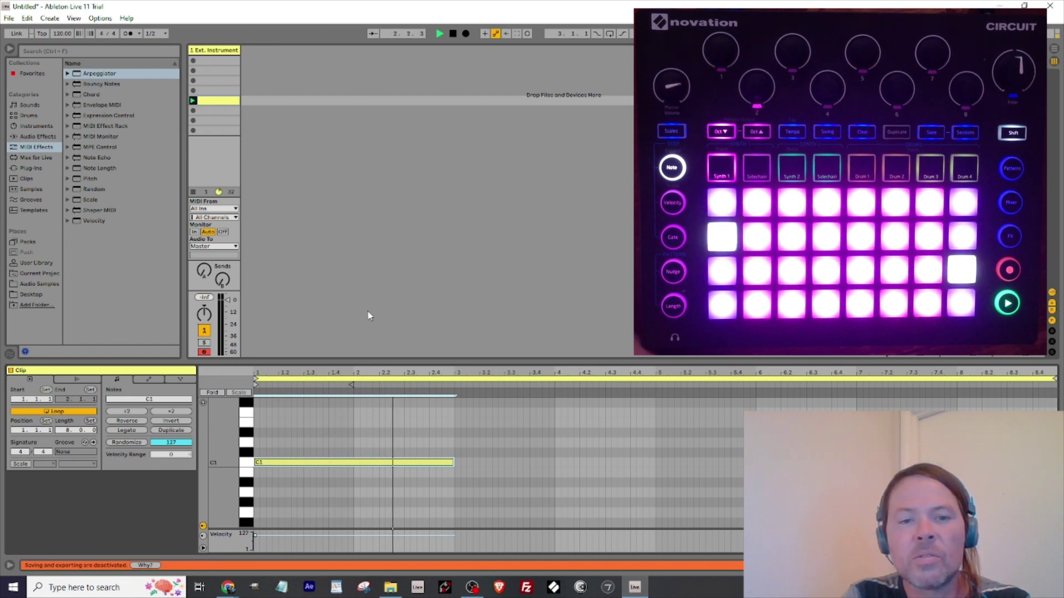
{"action": "key", "text": "space"}
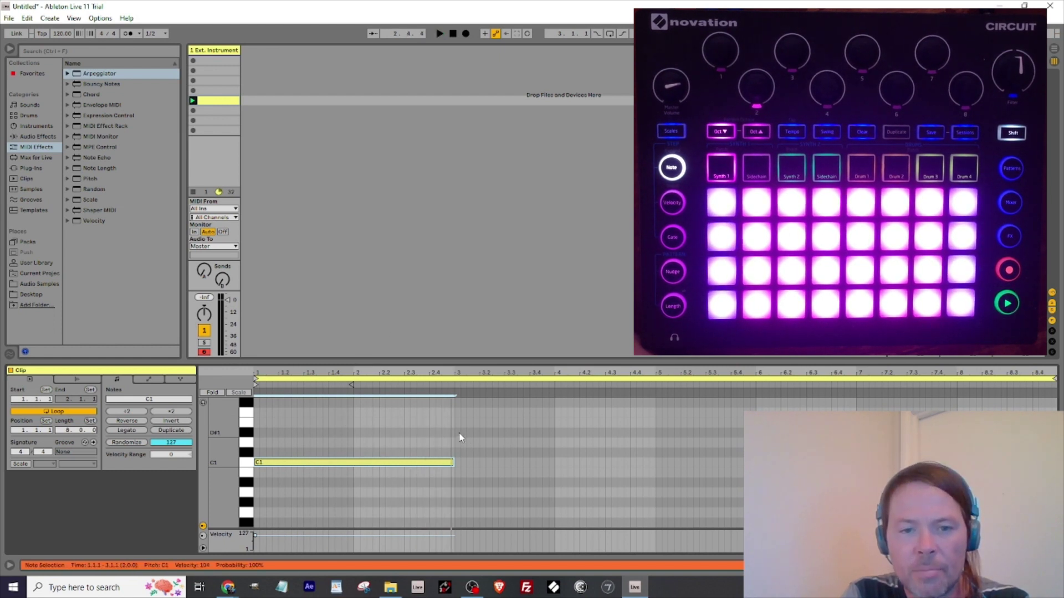
Add a one-bar G1 note at bar 3, raise it to G#1 and audition the clip.
{"action": "scroll", "coordinate": [464, 428], "scroll_direction": "up", "scroll_amount": 3}
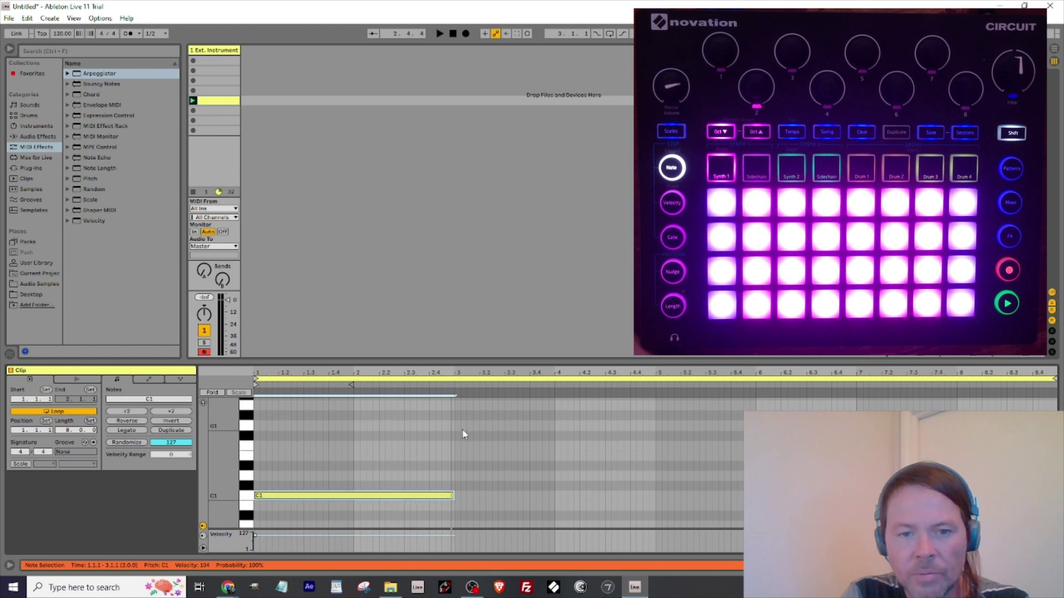
{"action": "double_click", "coordinate": [459, 428]}
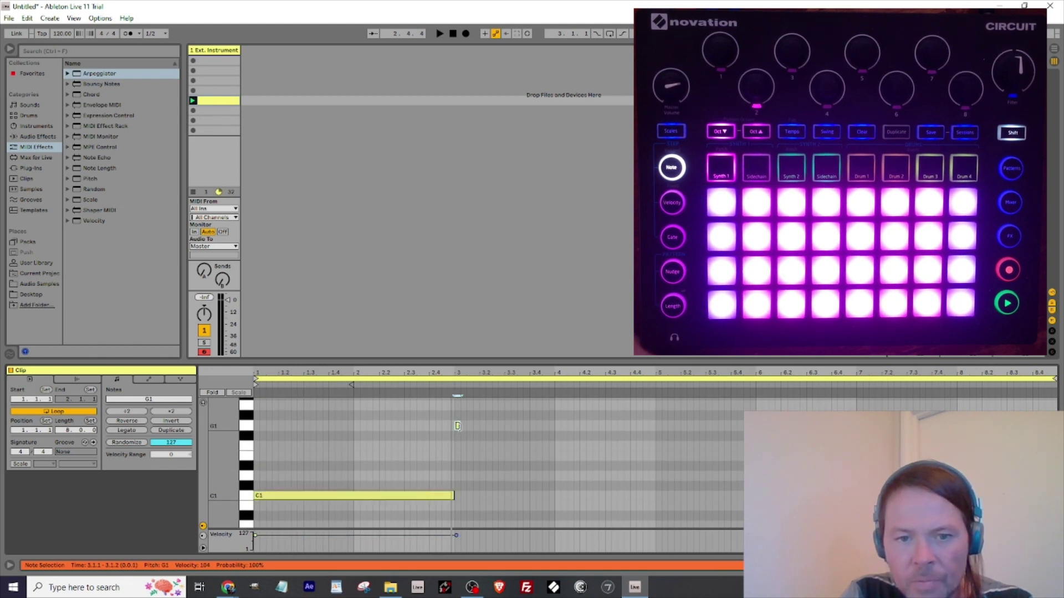
{"action": "left_click_drag", "start_coordinate": [458, 426], "coordinate": [551, 432]}
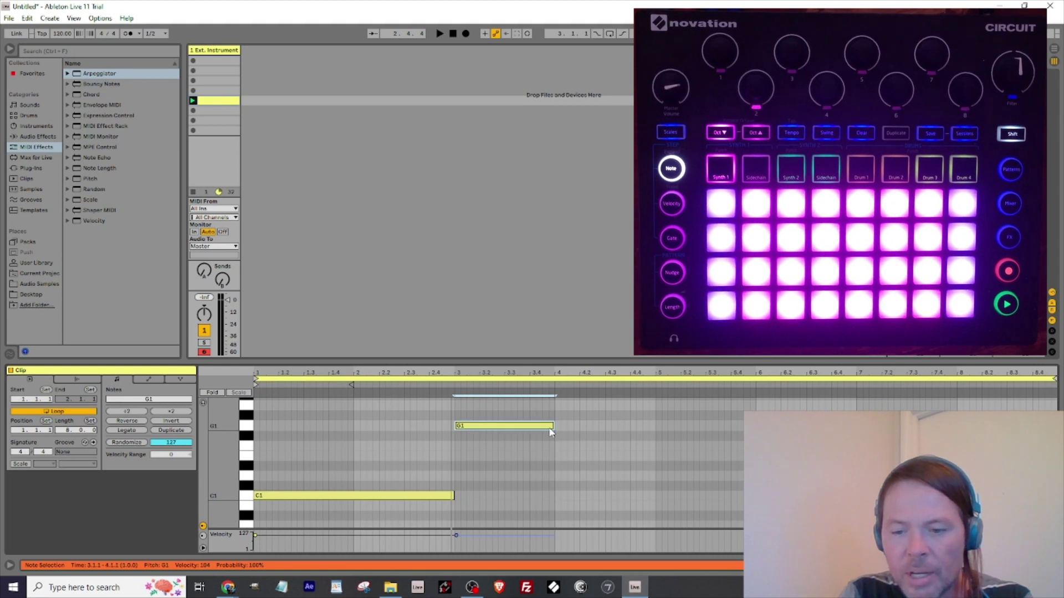
{"action": "key", "text": "Up"}
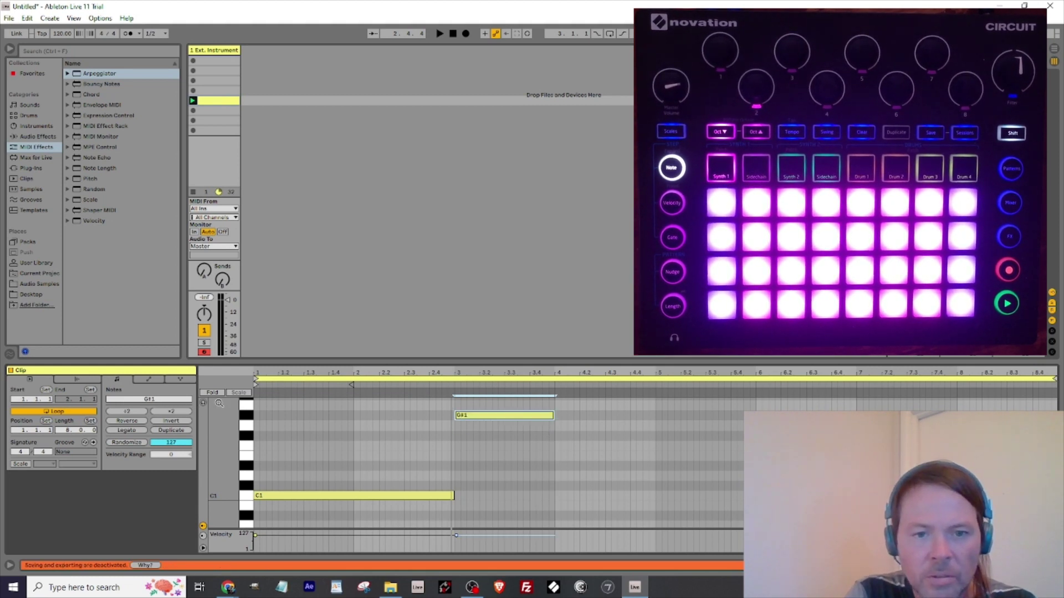
{"action": "key", "text": "space"}
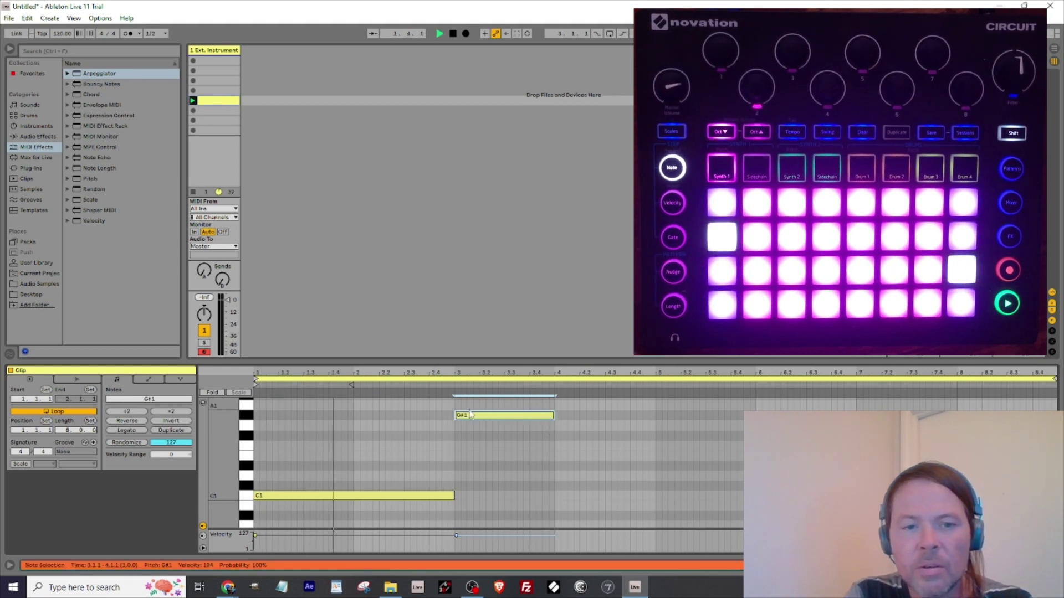
{"action": "key", "text": "space"}
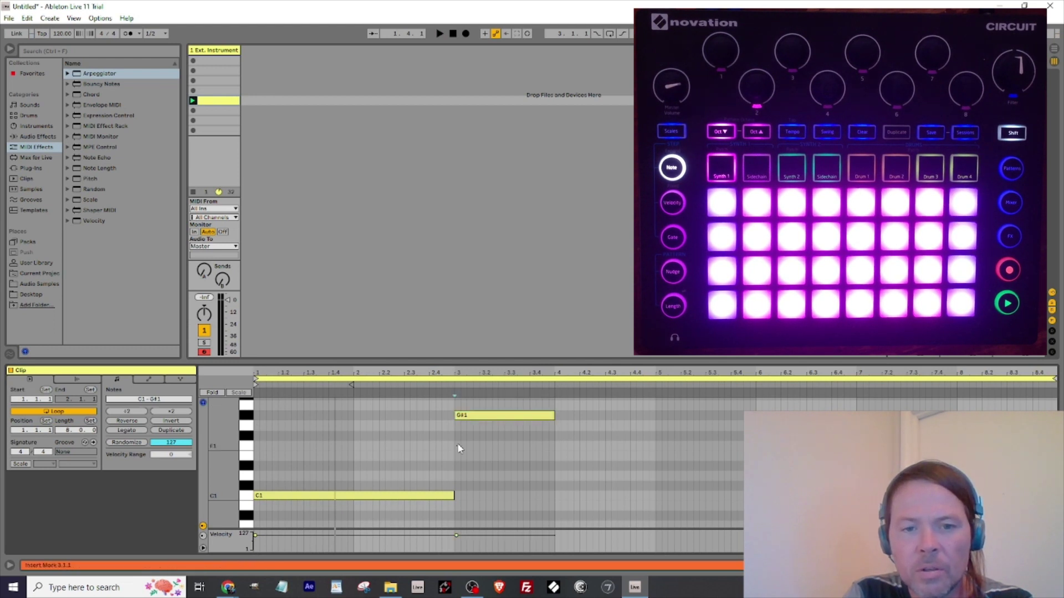
Add a one-bar E1 note at bar 4 following the G#1 note, and play the clip through.
{"action": "double_click", "coordinate": [560, 427]}
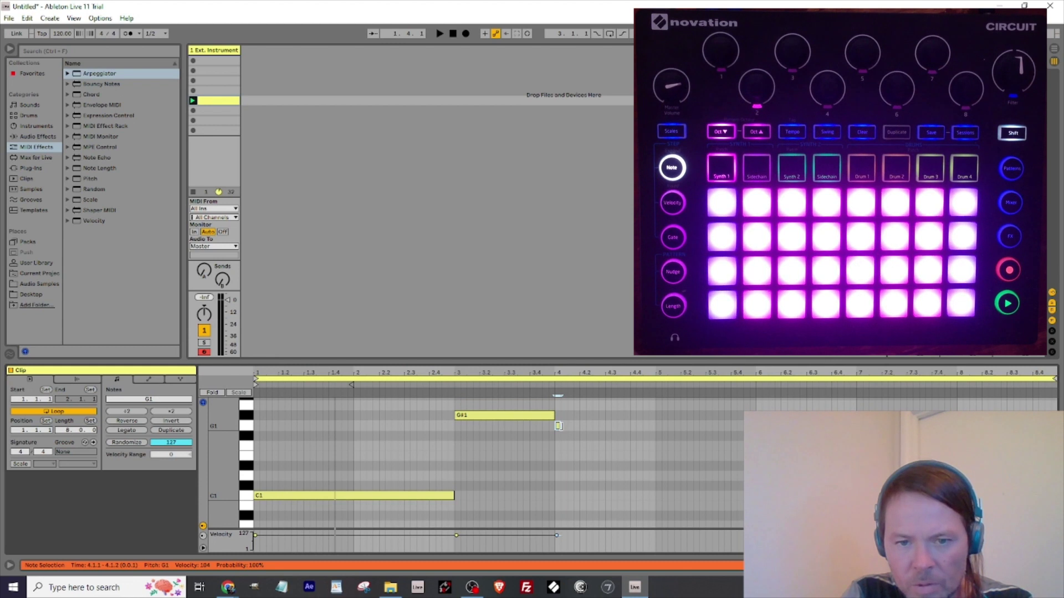
{"action": "key", "text": "Down"}
{"action": "key", "text": "Down"}
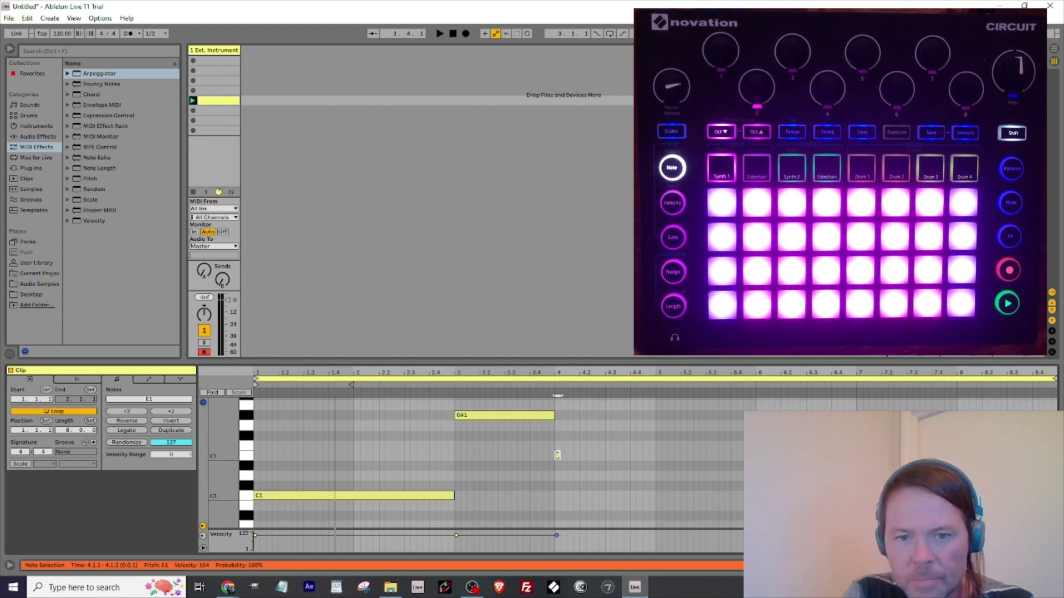
{"action": "left_click_drag", "start_coordinate": [558, 455], "coordinate": [655, 455]}
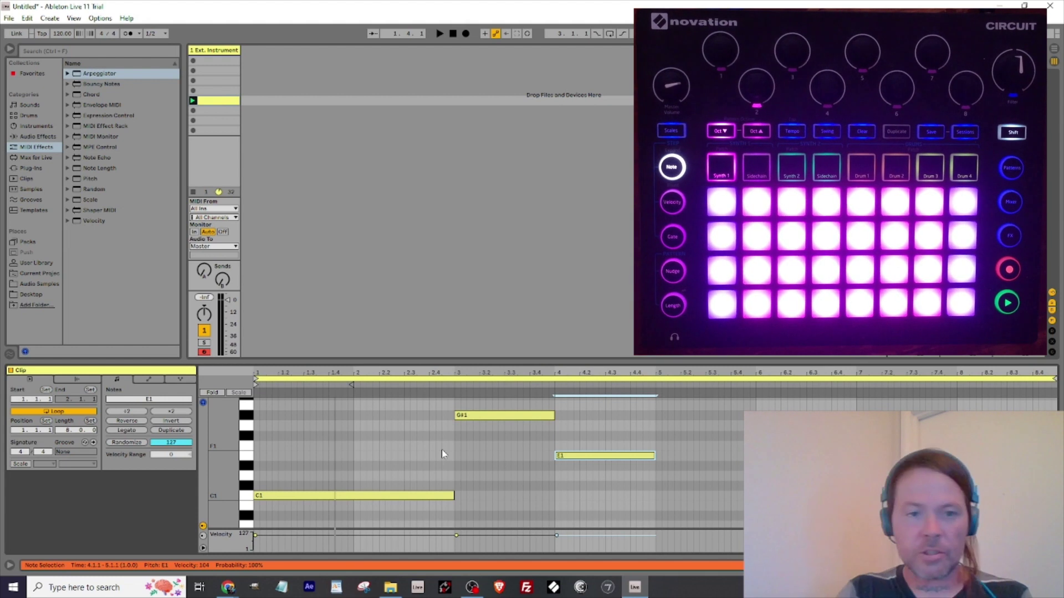
{"action": "key", "text": "space"}
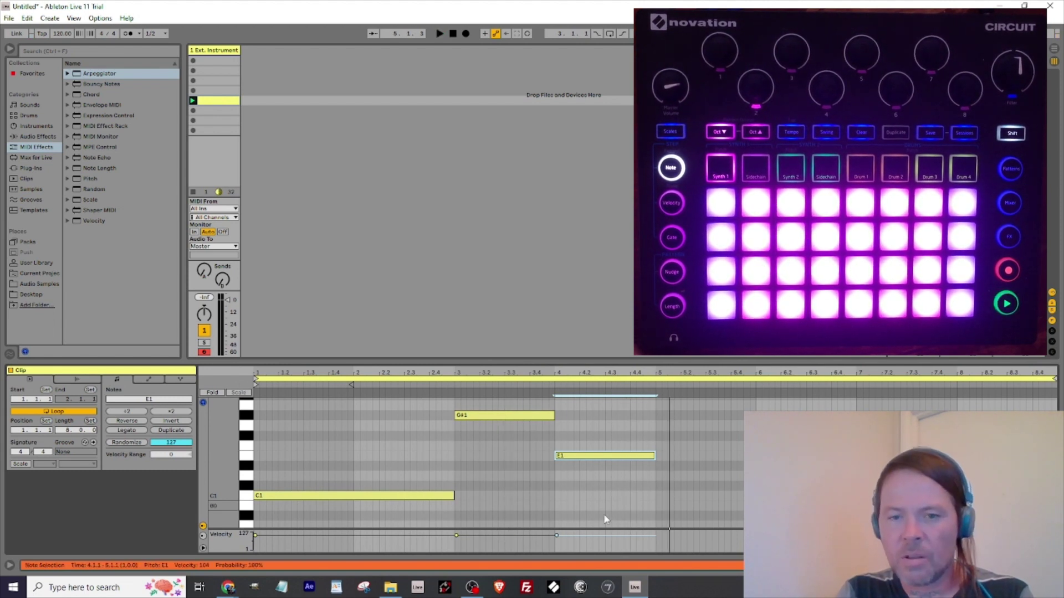
Select all notes in the first four bars and duplicate them into bars 5 to 8.
{"action": "left_click", "coordinate": [538, 425]}
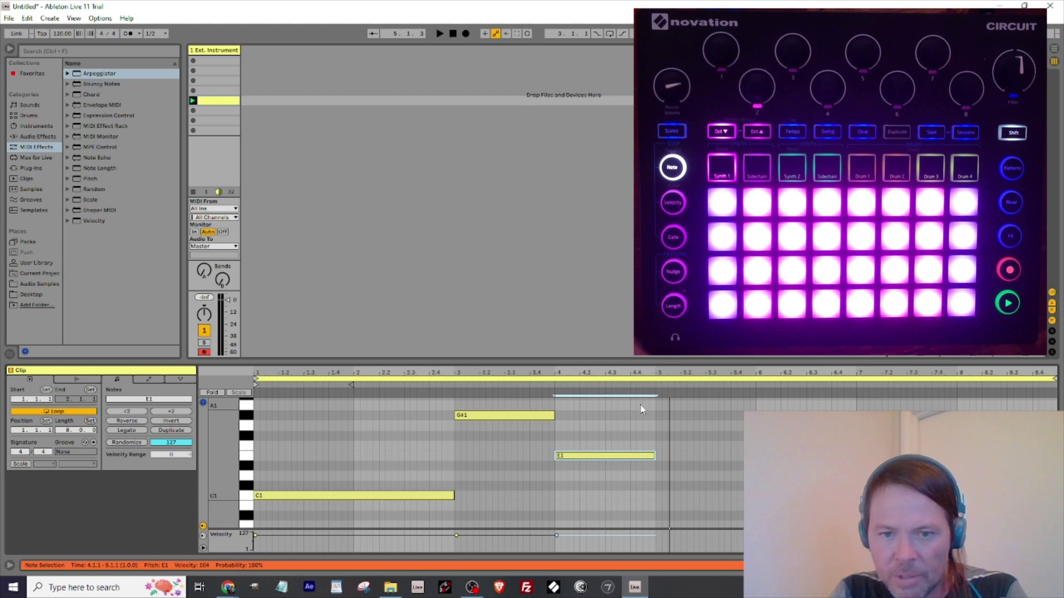
{"action": "left_click_drag", "start_coordinate": [653, 408], "coordinate": [334, 502]}
{"action": "key", "text": "ctrl+d"}
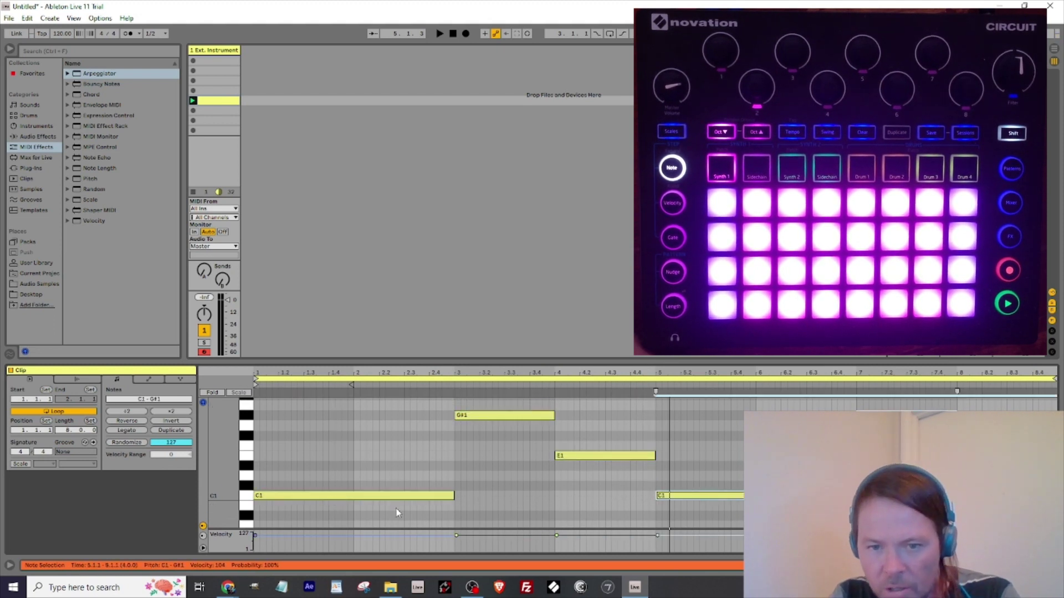
Transpose the copied note in bar 7 to A#1 and the one in bar 8 to F1, and audition the clip.
{"action": "left_click", "coordinate": [909, 416]}
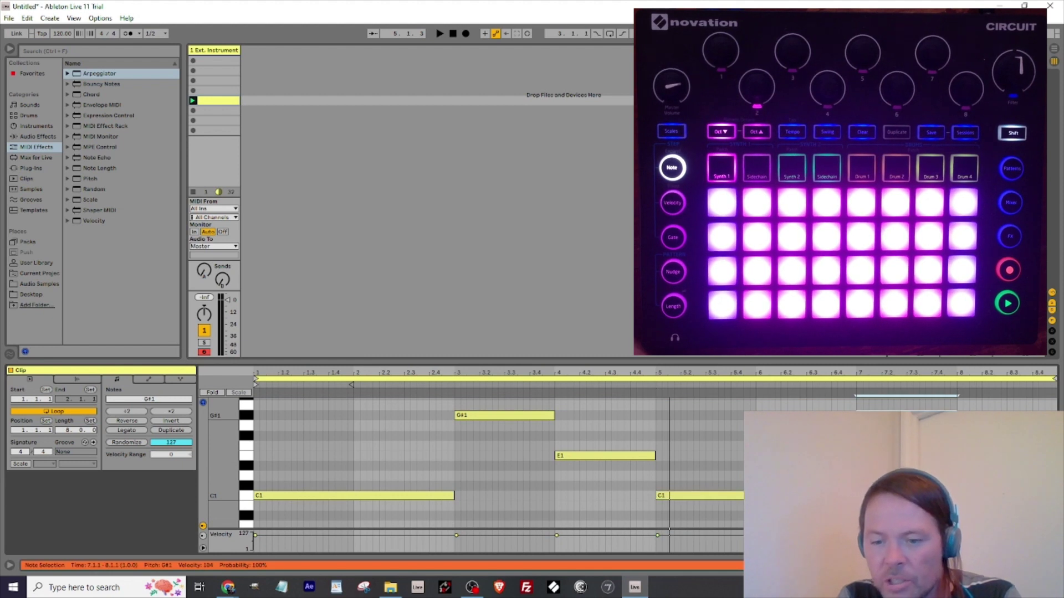
{"action": "key", "text": "Down"}
{"action": "key", "text": "Down"}
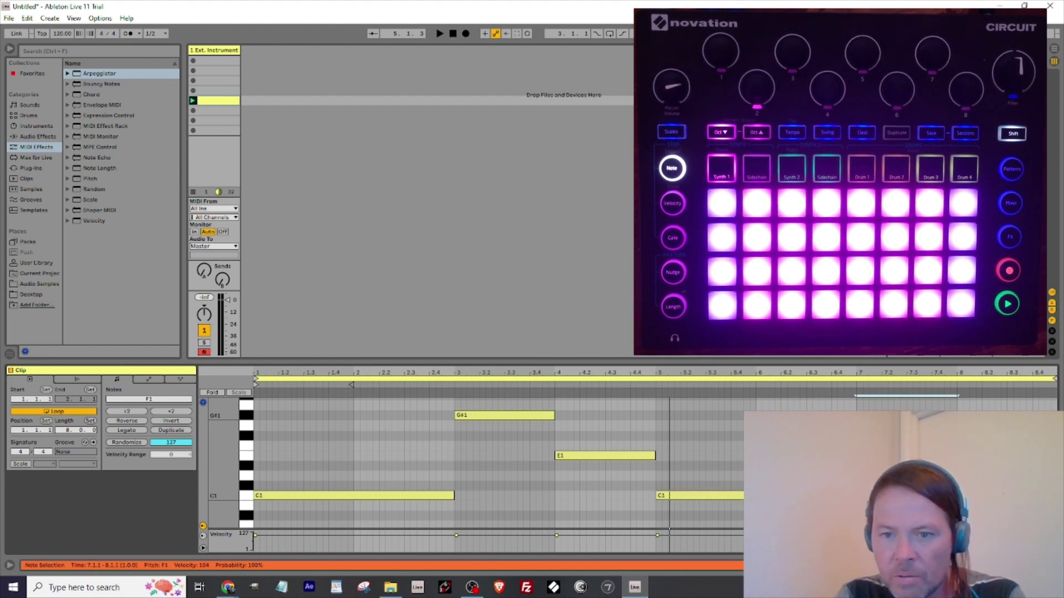
{"action": "key", "text": "Up"}
{"action": "key", "text": "Up"}
{"action": "key", "text": "Up"}
{"action": "key", "text": "Up"}
{"action": "key", "text": "Up"}
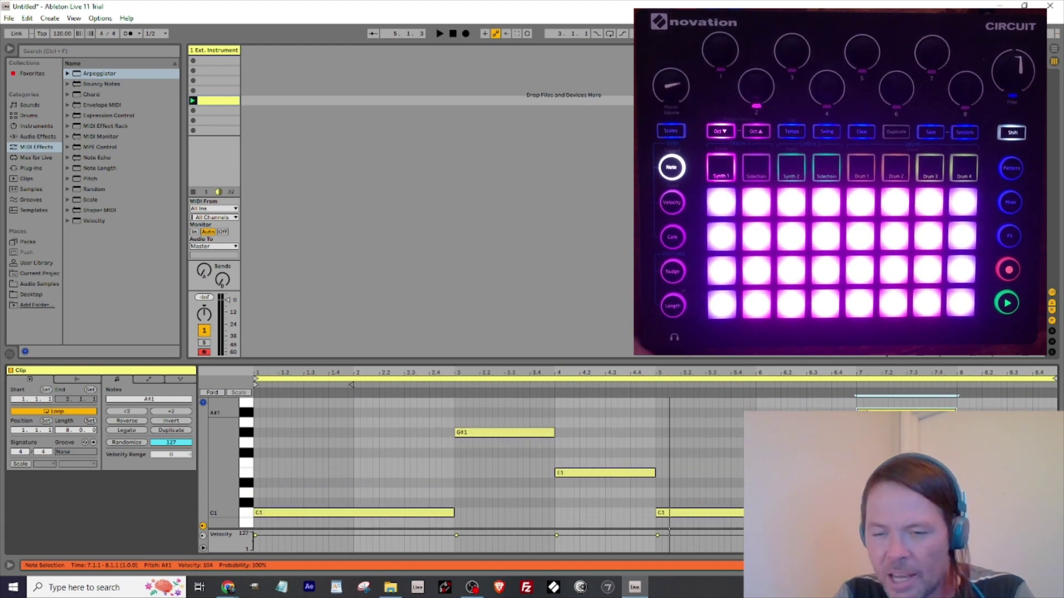
{"action": "left_click", "coordinate": [998, 473]}
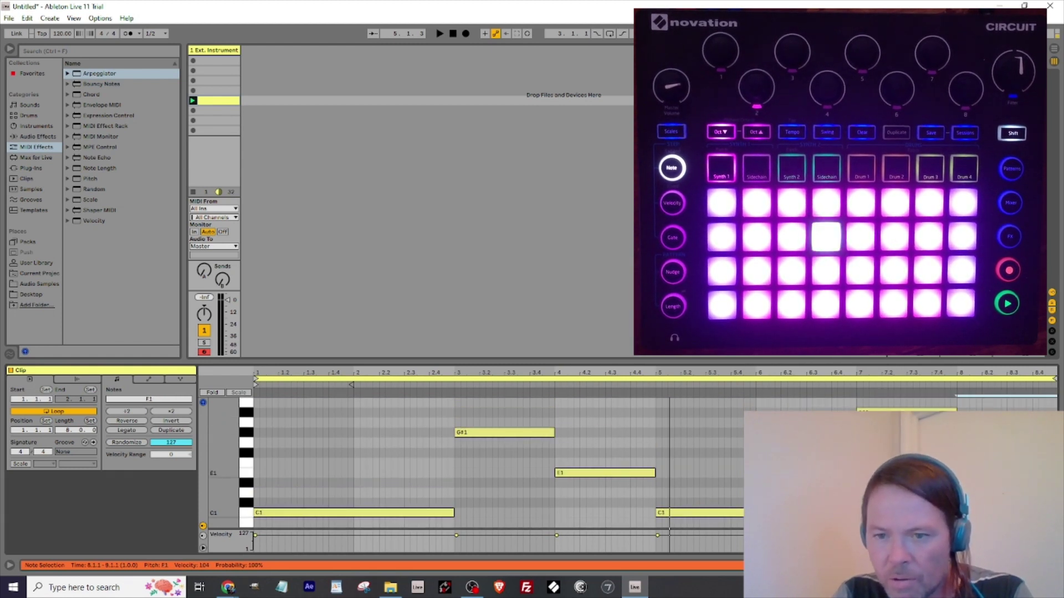
{"action": "key", "text": "space"}
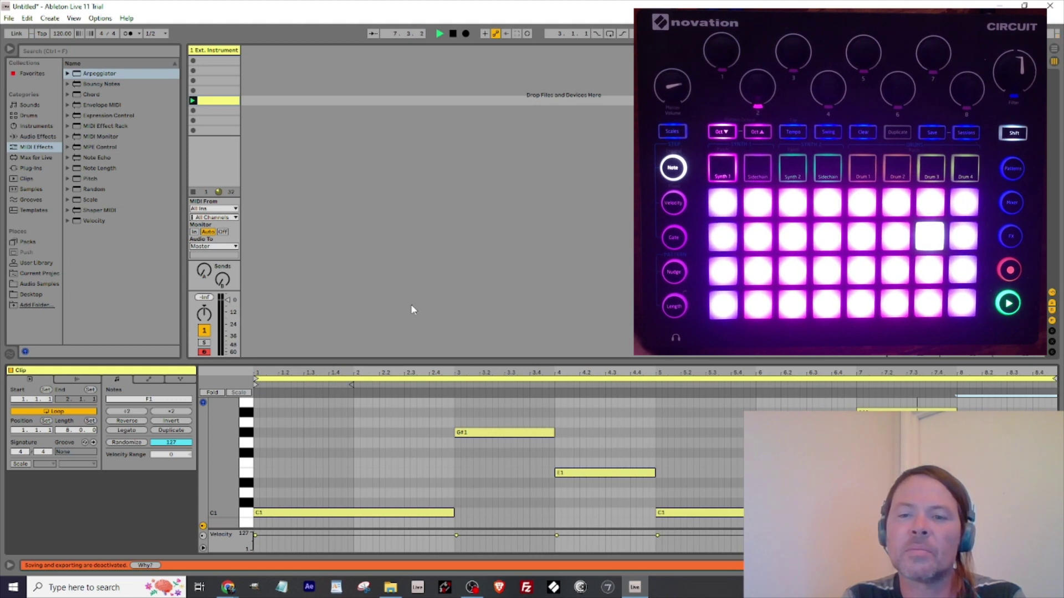
{"action": "key", "text": "space"}
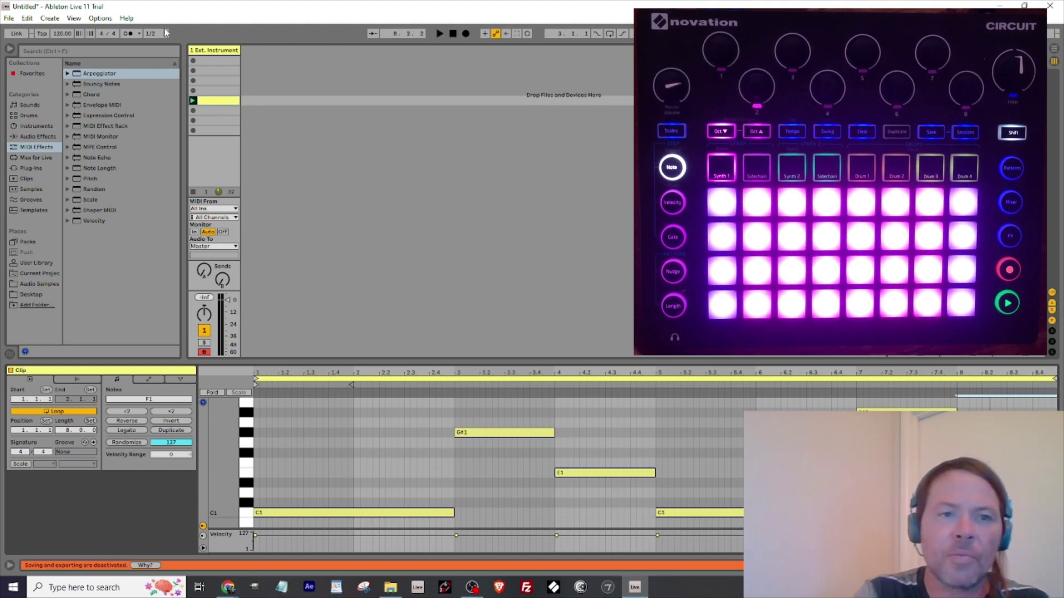
Duplicate the External Instrument track and recolour the copied clip green.
{"action": "left_click", "coordinate": [210, 52]}
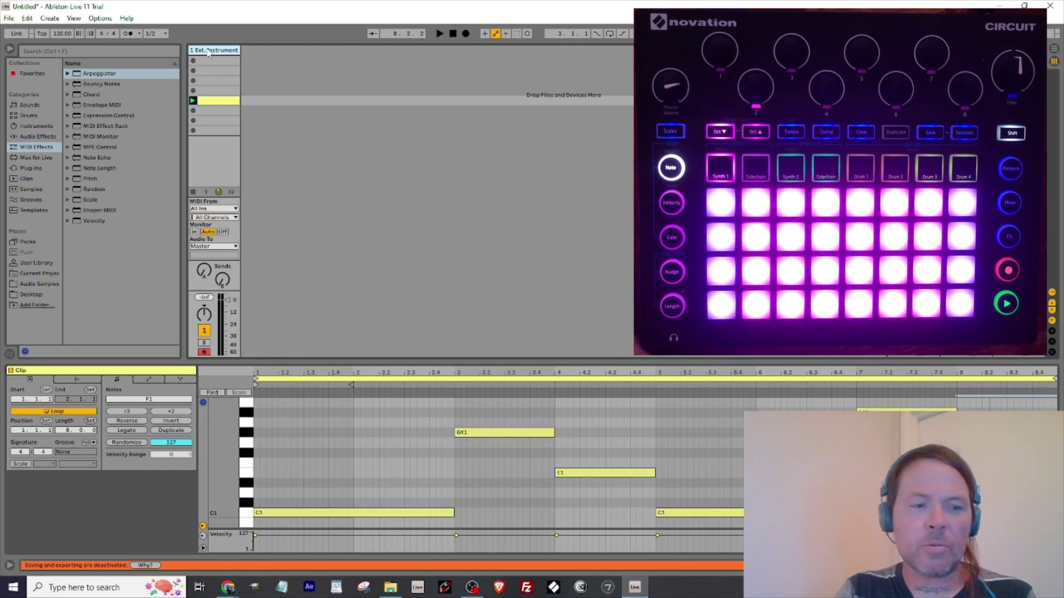
{"action": "key", "text": "ctrl+d"}
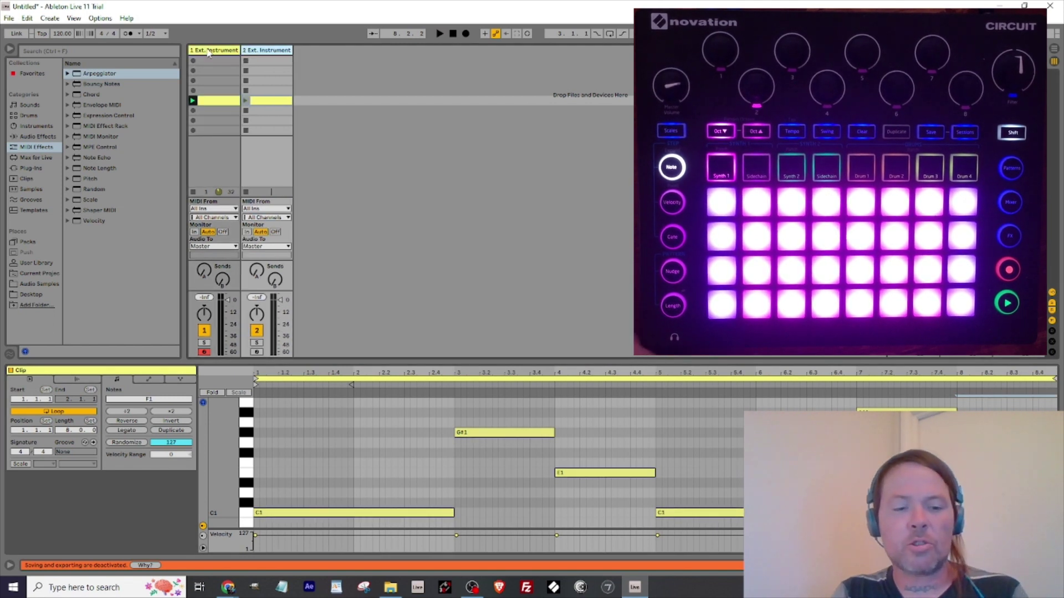
{"action": "right_click", "coordinate": [270, 105]}
{"action": "left_click", "coordinate": [335, 265]}
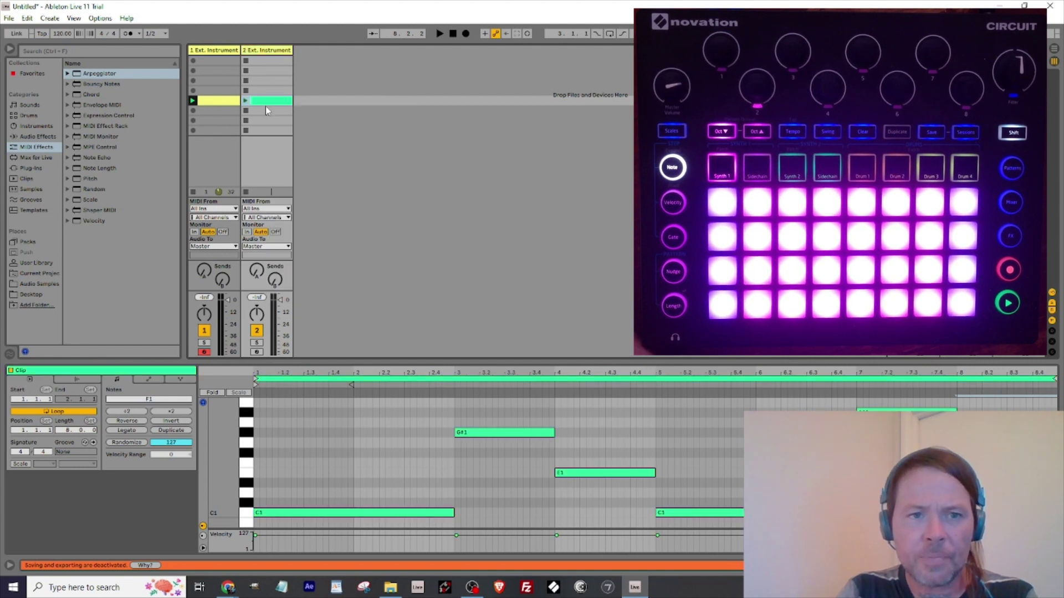
Set the duplicated track's External Instrument to MIDI channel 2 and launch its green clip.
{"action": "double_click", "coordinate": [263, 52]}
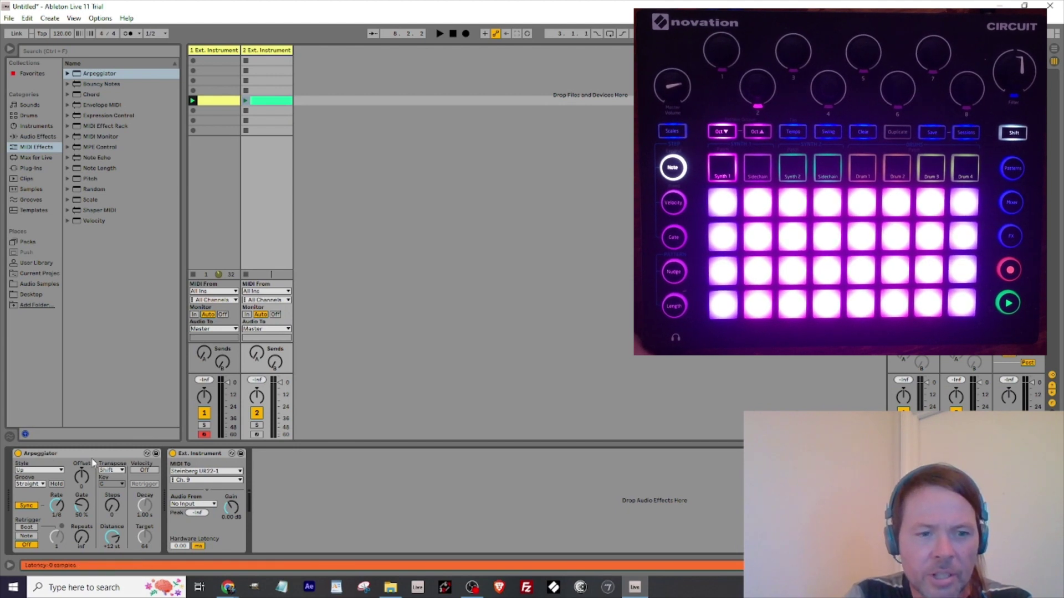
{"action": "left_click", "coordinate": [240, 479]}
{"action": "left_click", "coordinate": [199, 331]}
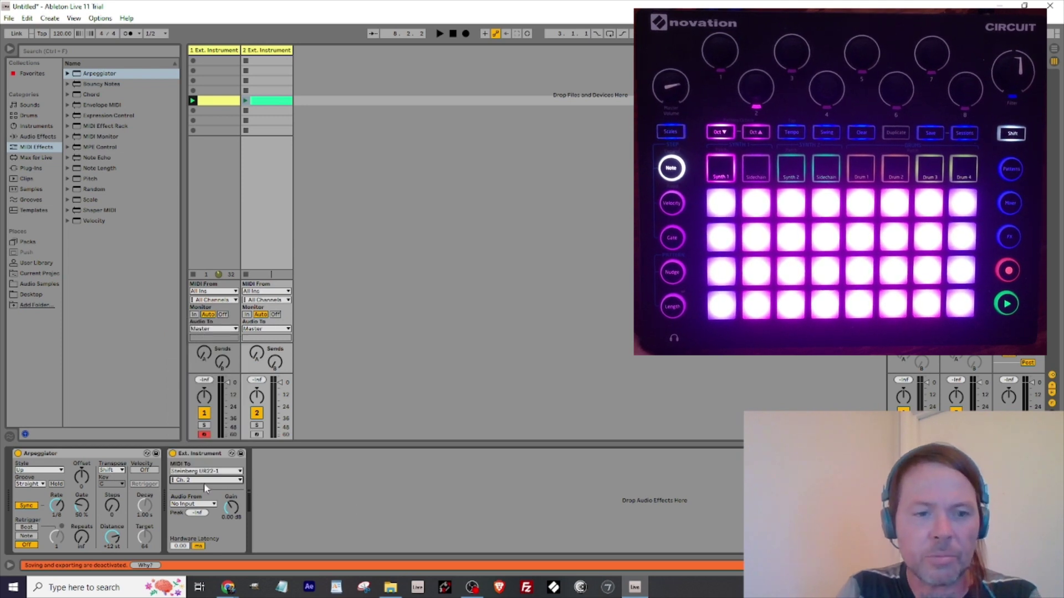
{"action": "left_click", "coordinate": [246, 101]}
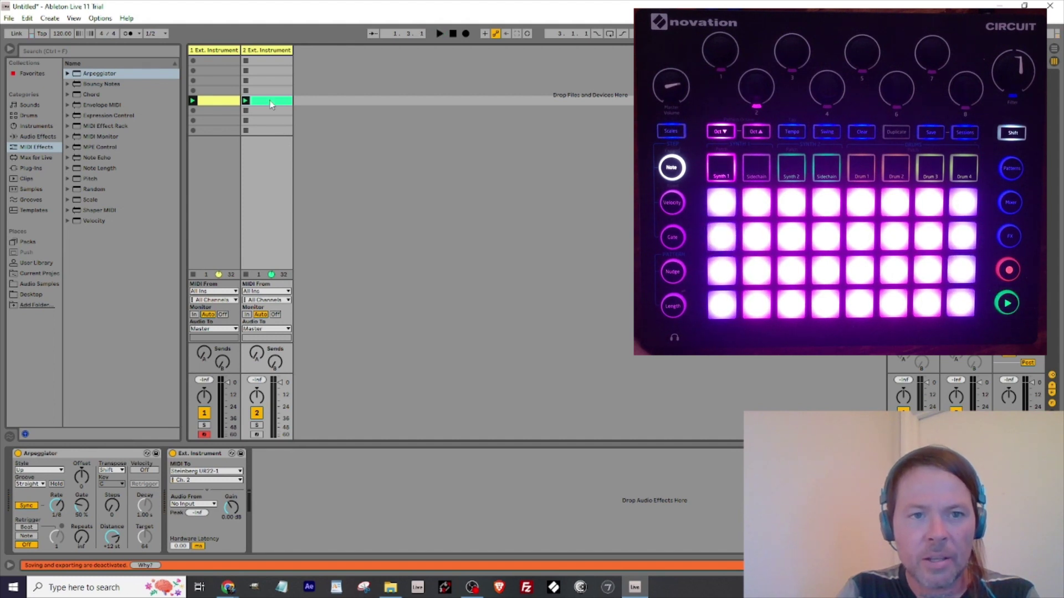
Copy all notes of the green clip one octave up, adding a C2 to A#2 layer, and audition it.
{"action": "double_click", "coordinate": [271, 101]}
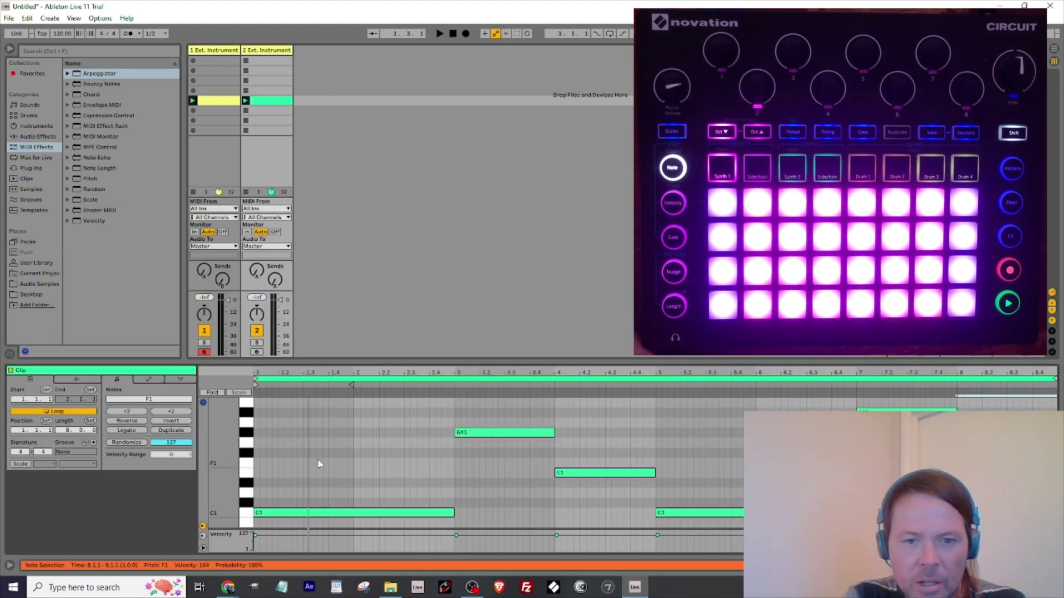
{"action": "left_click", "coordinate": [341, 460]}
{"action": "left_click", "coordinate": [347, 513]}
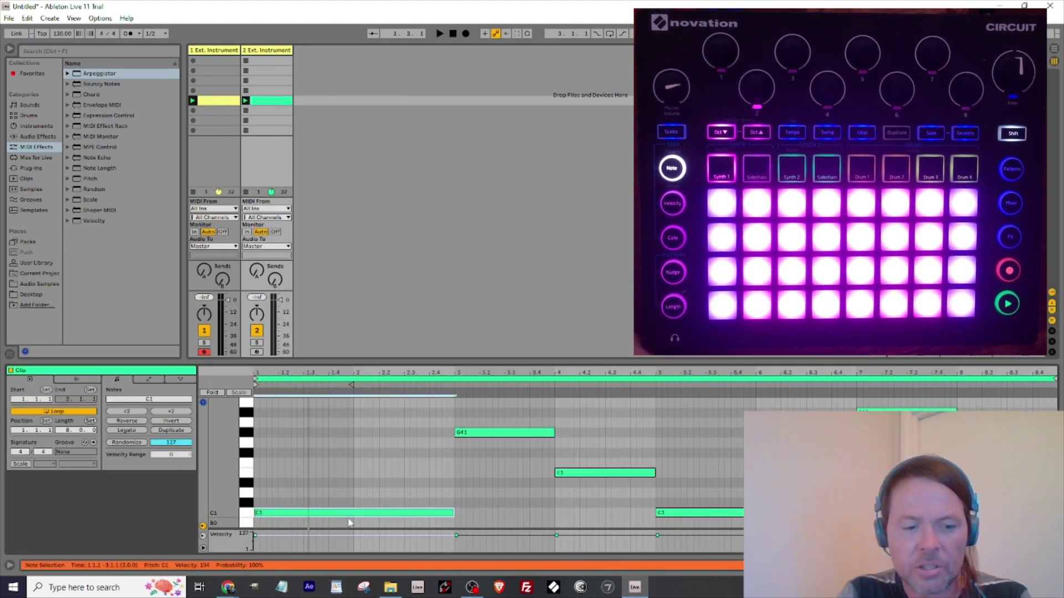
{"action": "key", "text": "ctrl+a"}
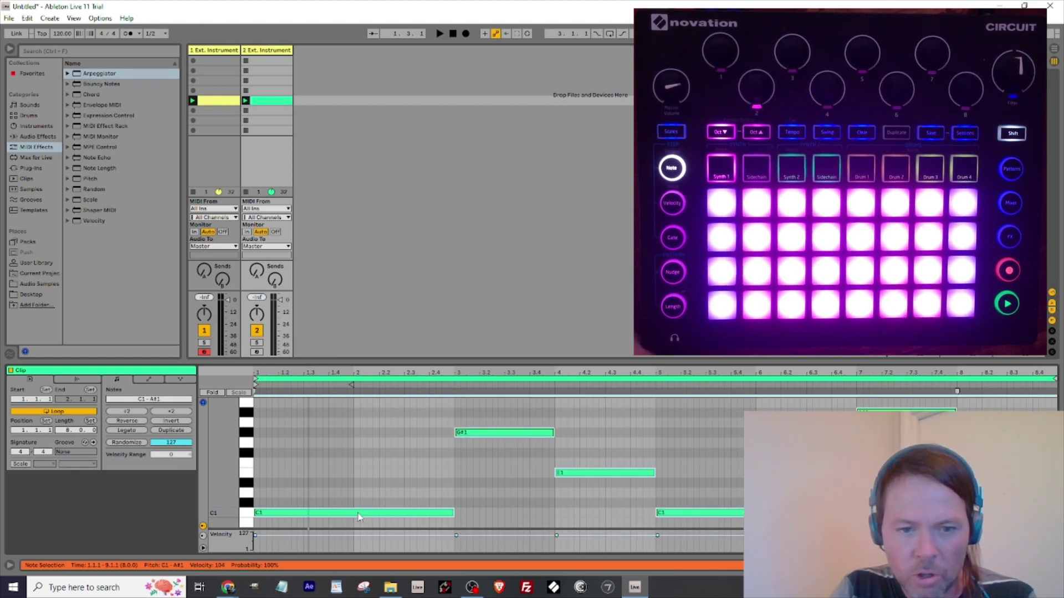
{"action": "left_click_drag", "start_coordinate": [358, 514], "coordinate": [358, 504], "text": "ctrl"}
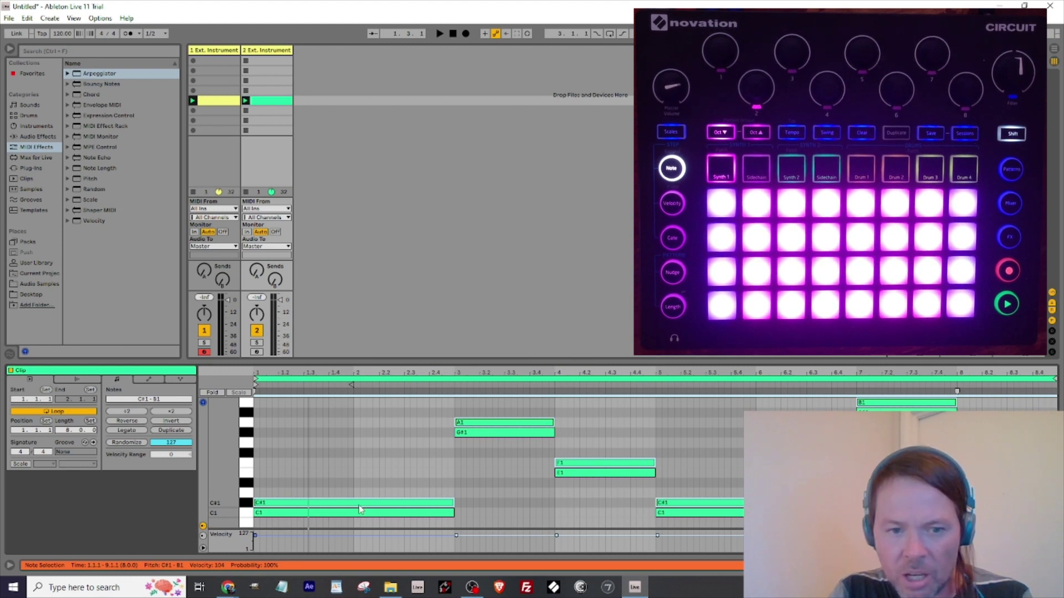
{"action": "key", "text": "shift+Up"}
{"action": "key", "text": "Down"}
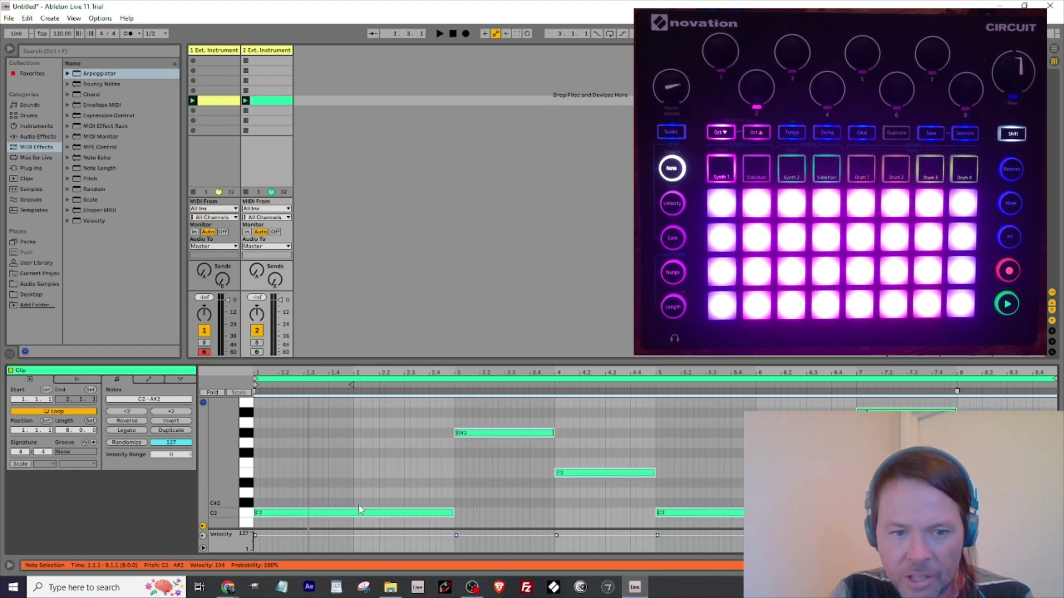
{"action": "key", "text": "ctrl+s"}
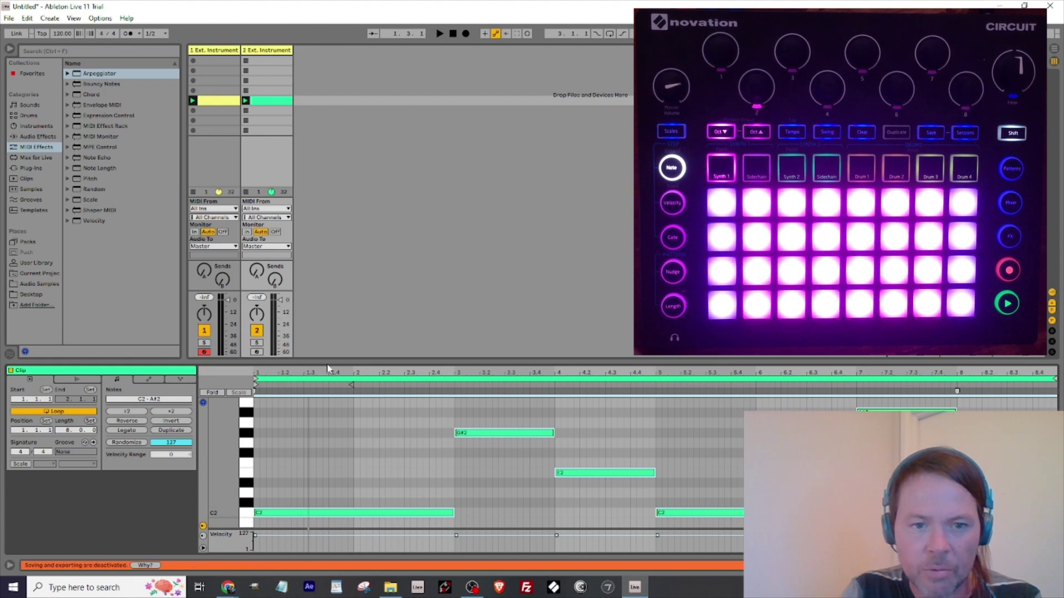
{"action": "left_click_drag", "start_coordinate": [226, 437], "coordinate": [194, 448]}
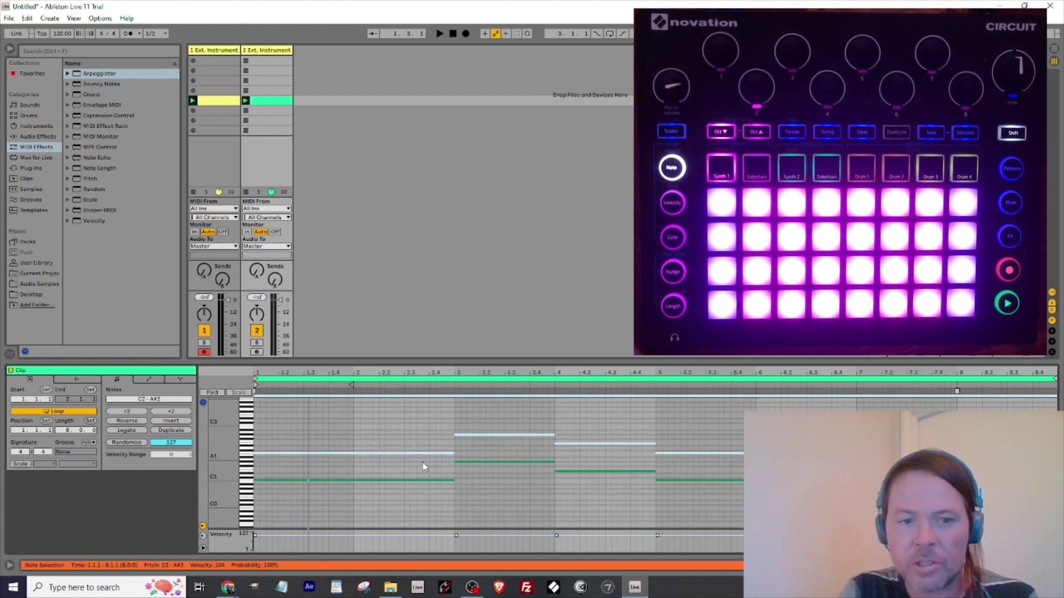
{"action": "key", "text": "space"}
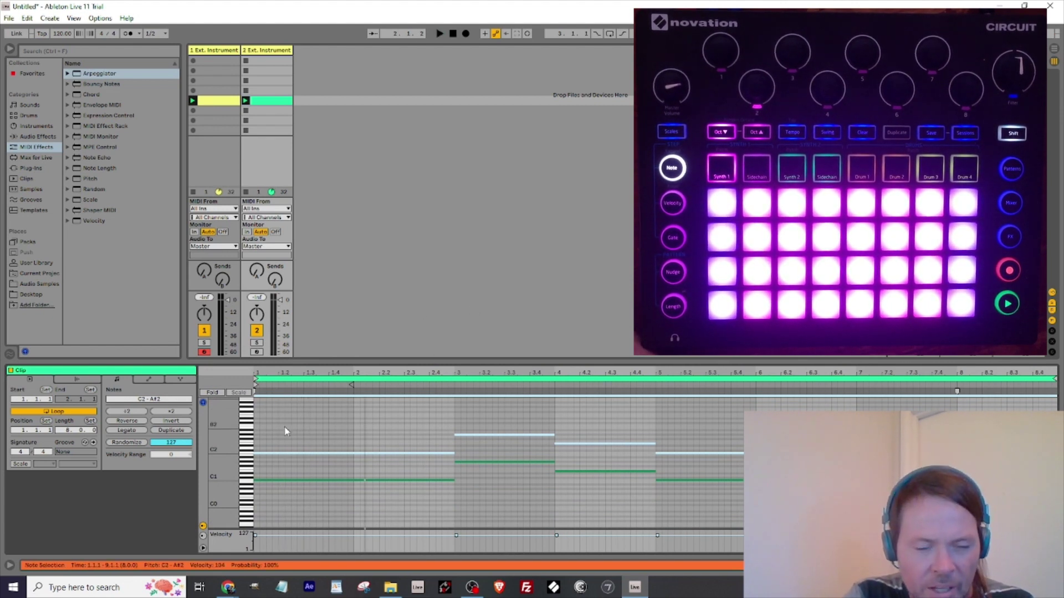
Add upper harmony notes to the green clip: G#2 across bar 1 and D#2 across bars 2 and 3.
{"action": "double_click", "coordinate": [255, 433]}
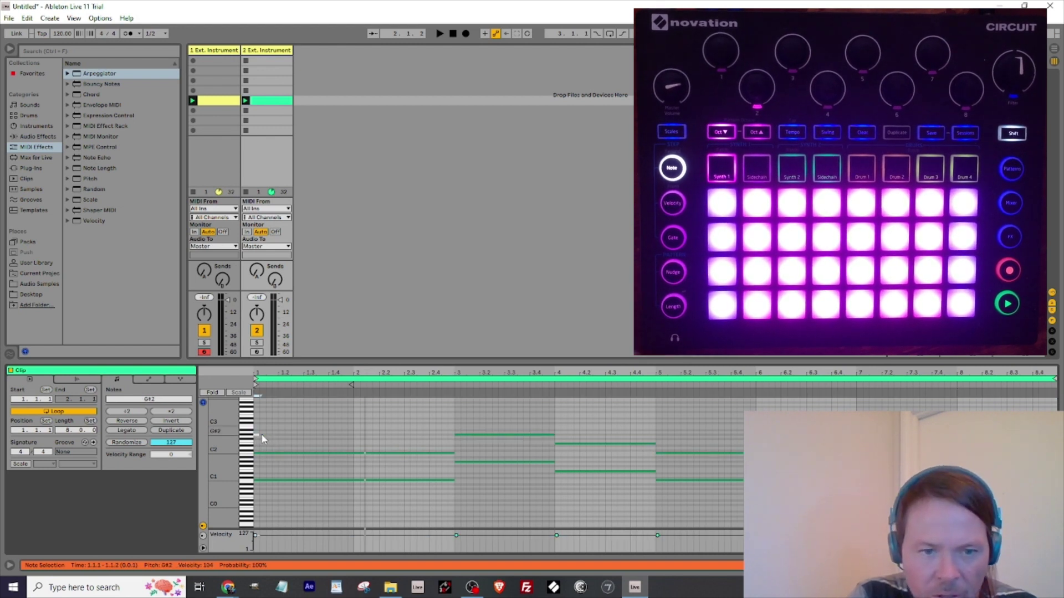
{"action": "left_click_drag", "start_coordinate": [256, 432], "coordinate": [355, 440]}
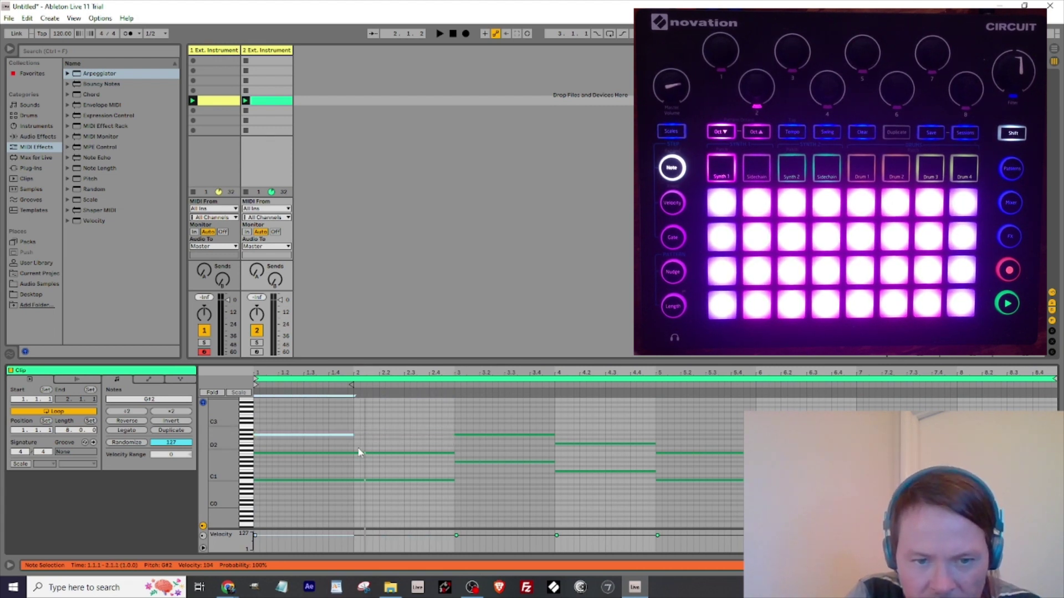
{"action": "double_click", "coordinate": [357, 447]}
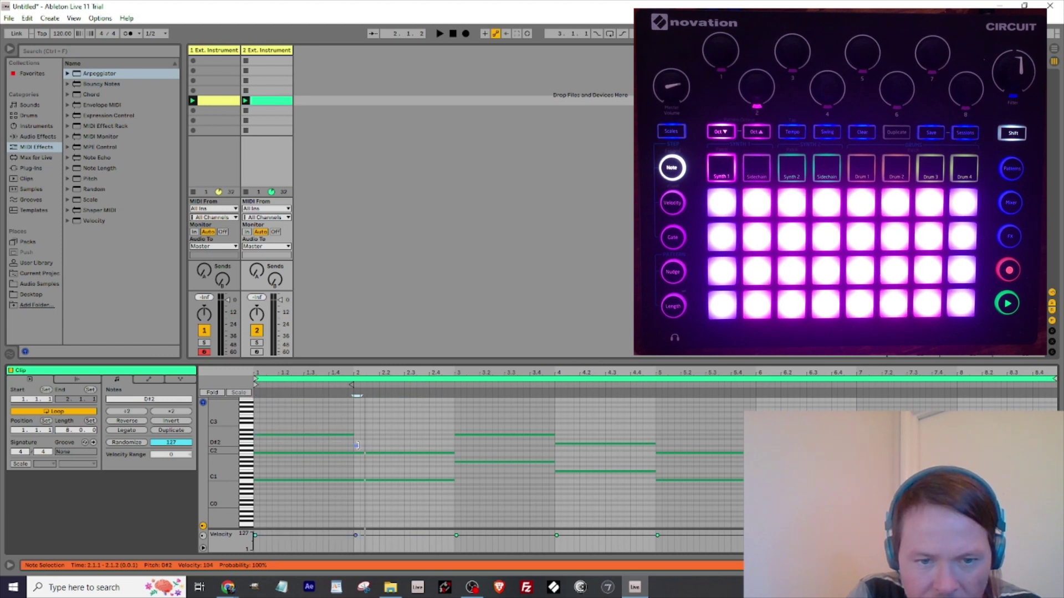
{"action": "left_click_drag", "start_coordinate": [357, 445], "coordinate": [455, 448]}
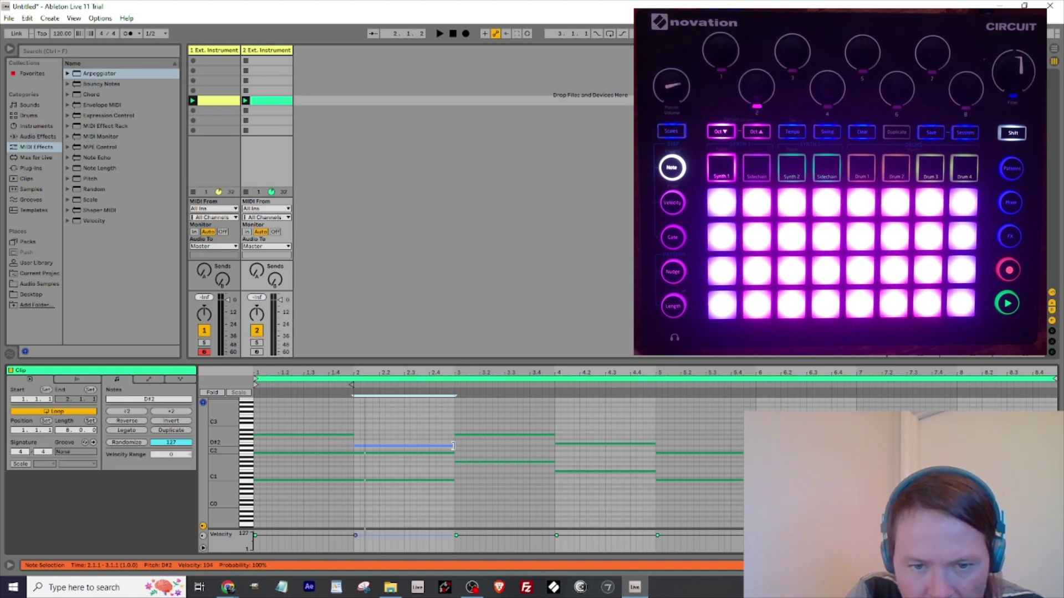
{"action": "left_click_drag", "start_coordinate": [456, 448], "coordinate": [552, 445]}
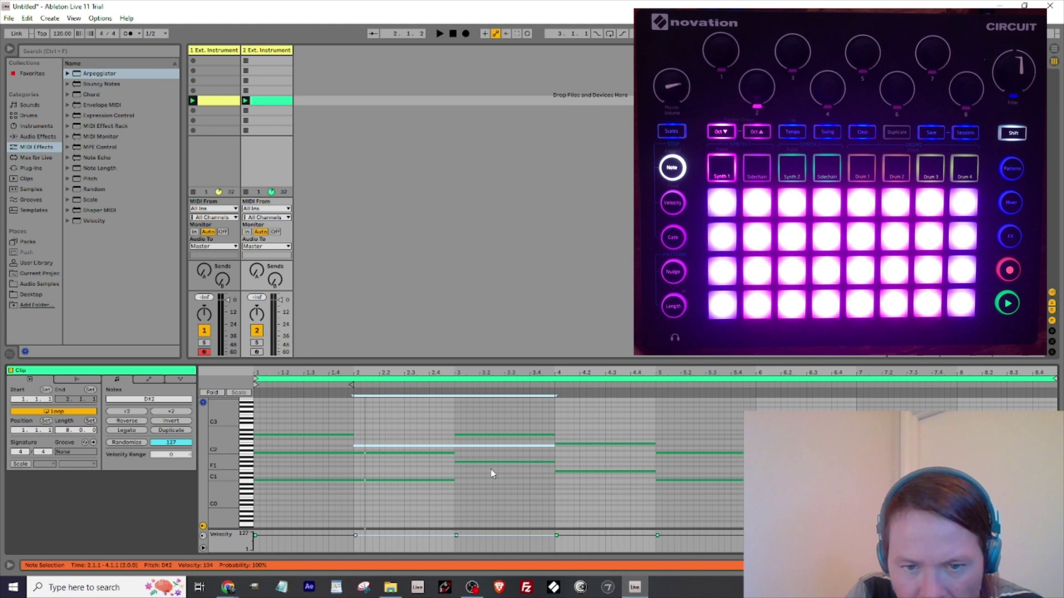
Add a D3 over the first half of bar 4 and extend the C2 note back to start at 4.3.1.
{"action": "double_click", "coordinate": [556, 424]}
{"action": "key", "text": "Up"}
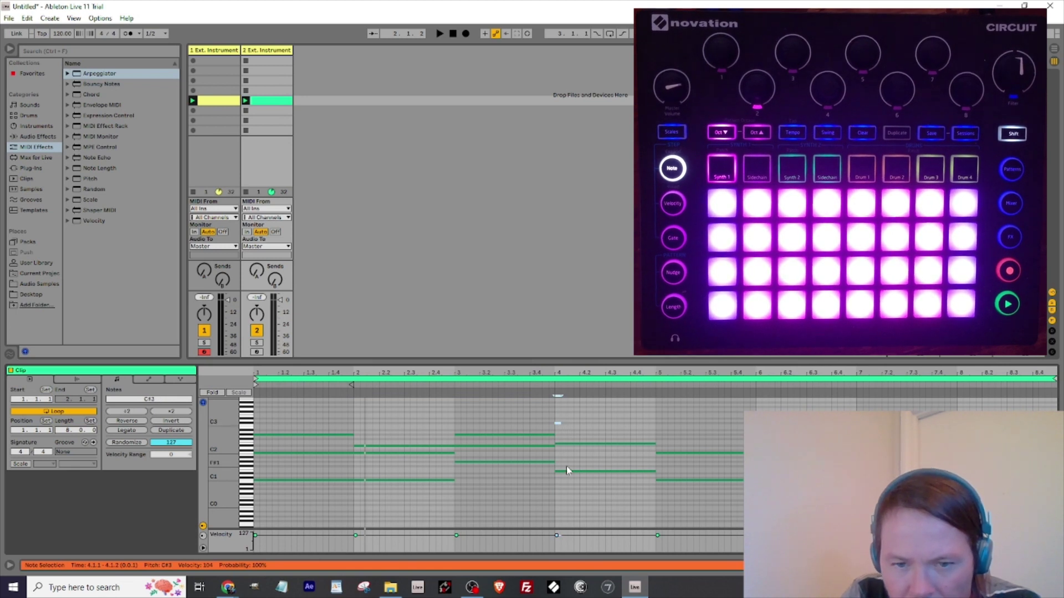
{"action": "left_click_drag", "start_coordinate": [561, 421], "coordinate": [606, 421]}
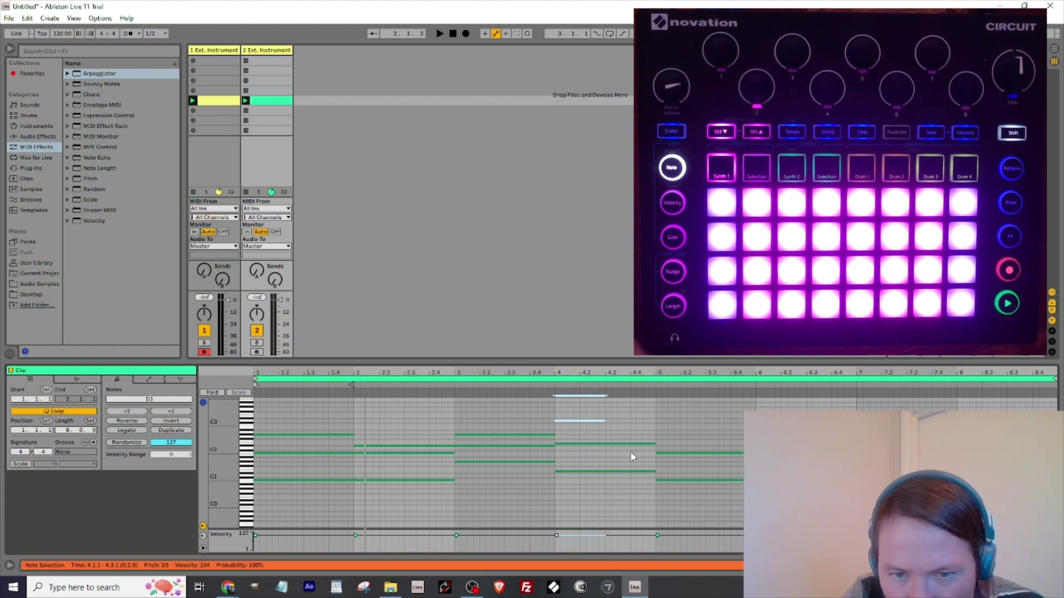
{"action": "left_click_drag", "start_coordinate": [654, 454], "coordinate": [605, 453]}
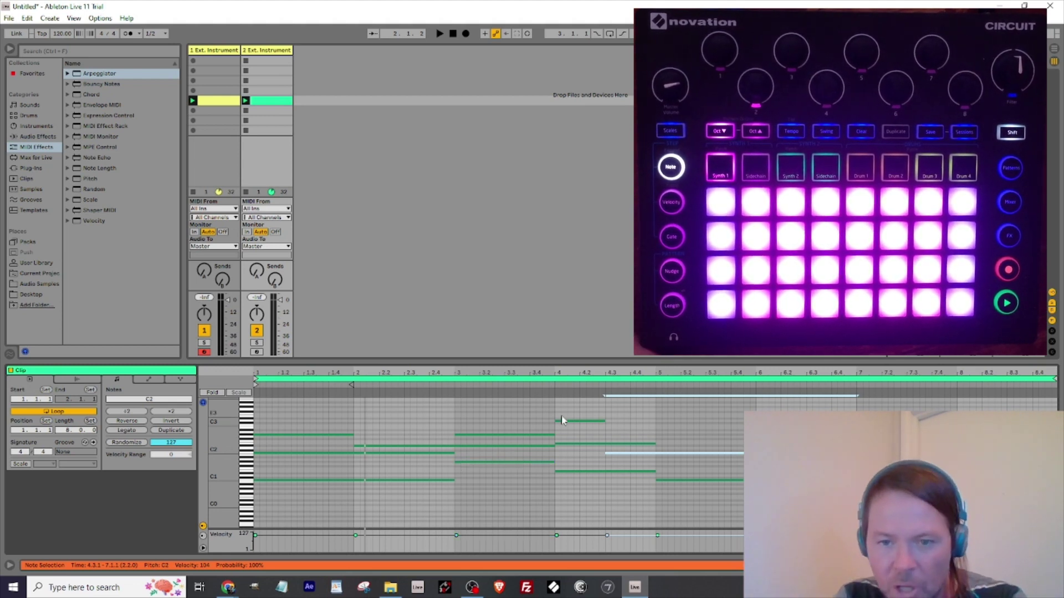
Add an upper note in bar 5, G2 in bar 6 and G1 across bars 7 and 8, and play the clips.
{"action": "double_click", "coordinate": [658, 431]}
{"action": "left_click_drag", "start_coordinate": [663, 430], "coordinate": [756, 430]}
{"action": "double_click", "coordinate": [759, 434]}
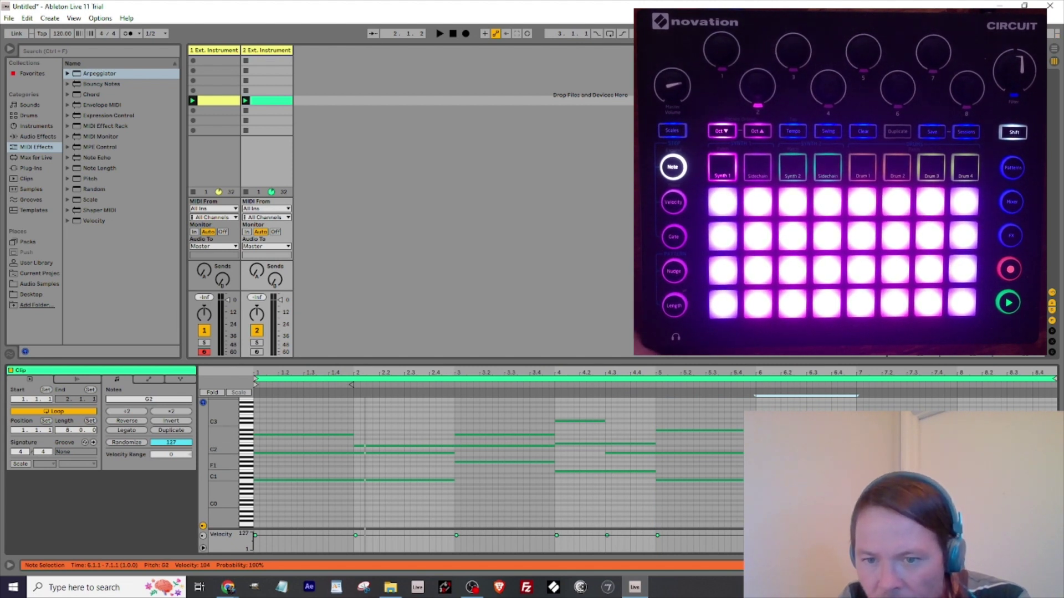
{"action": "left_click", "coordinate": [856, 398]}
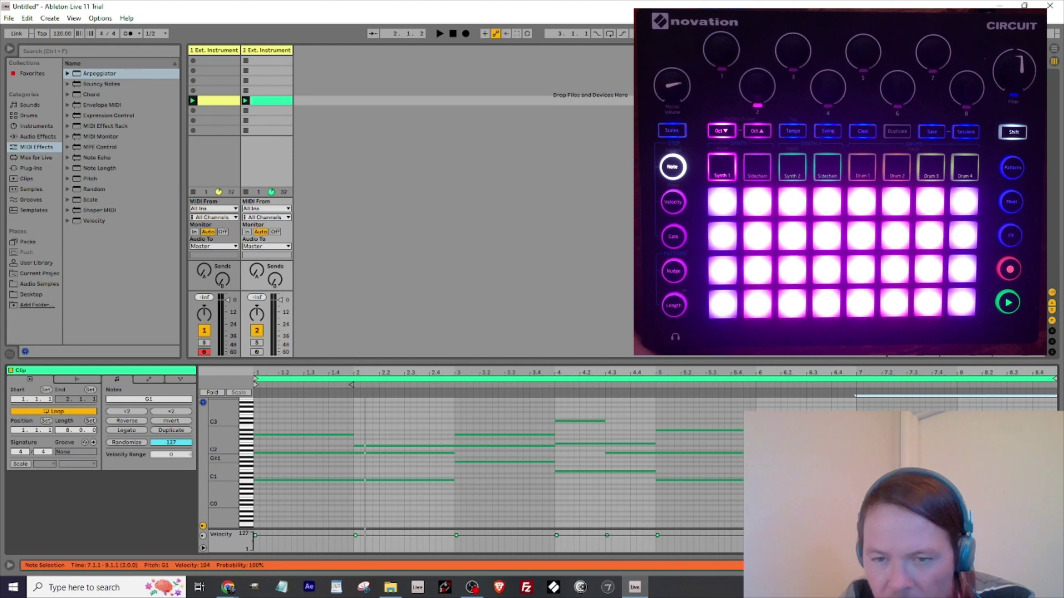
{"action": "key", "text": "space"}
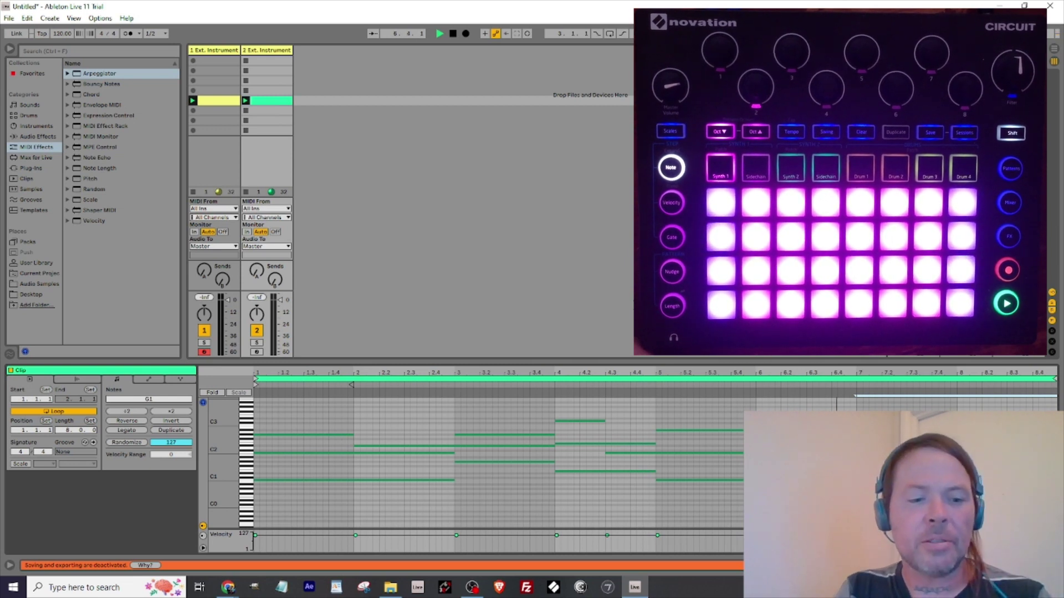
Set the second track's Arpeggiator to 2 steps and audition the result.
{"action": "key", "text": "shift+Tab"}
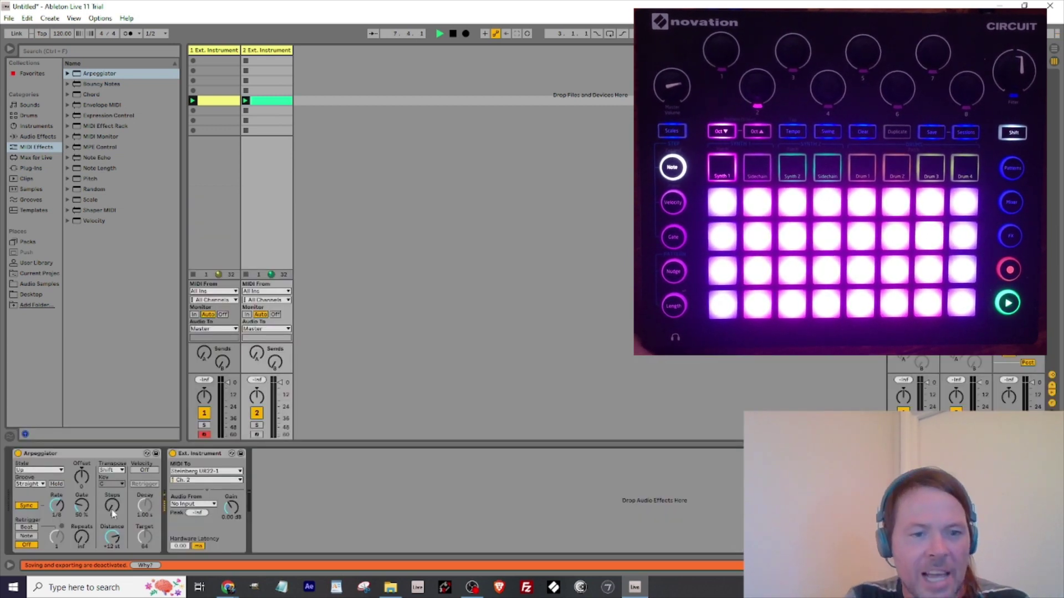
{"action": "key", "text": "space"}
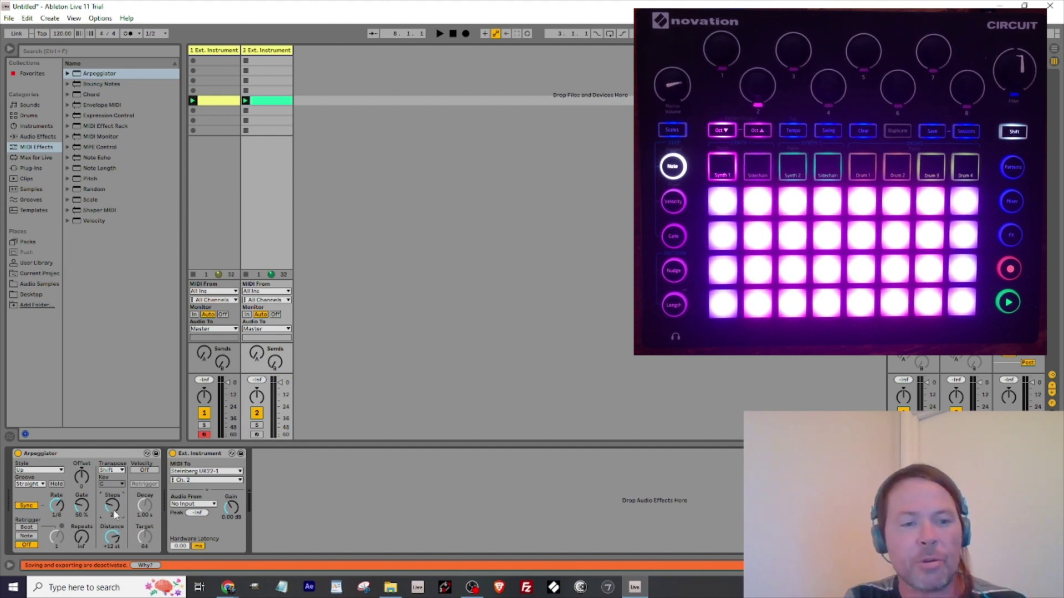
{"action": "key", "text": "space"}
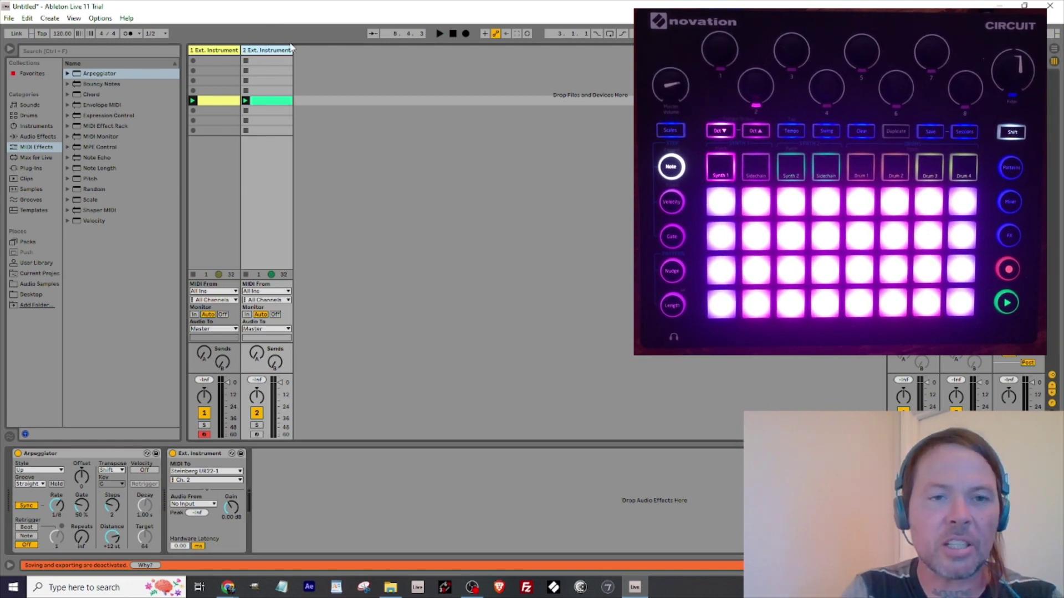
Insert a third MIDI track and load an External Instrument onto it.
{"action": "key", "text": "ctrl+shift+t"}
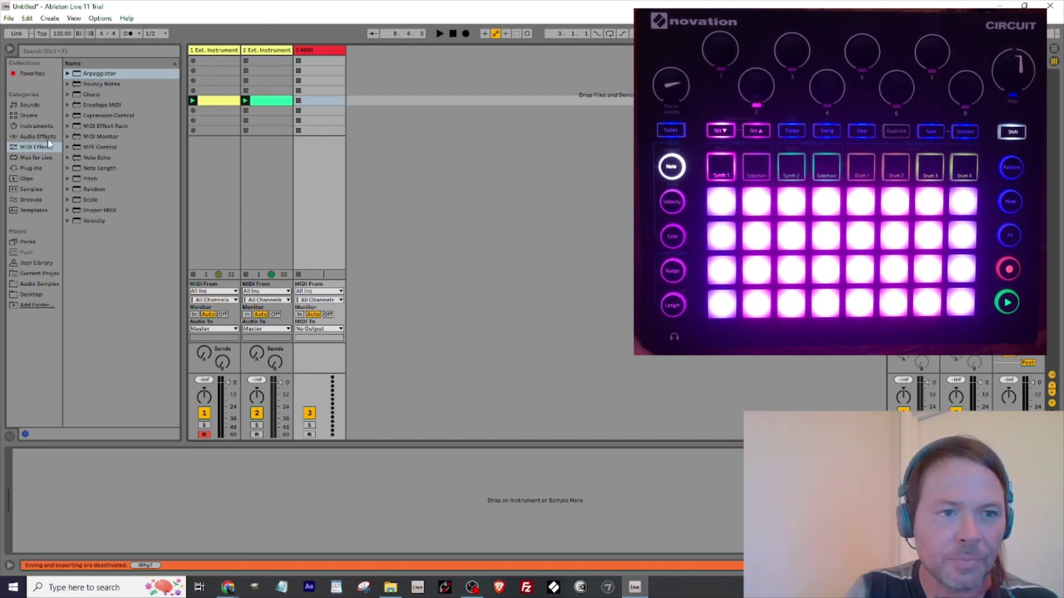
{"action": "left_click", "coordinate": [40, 126]}
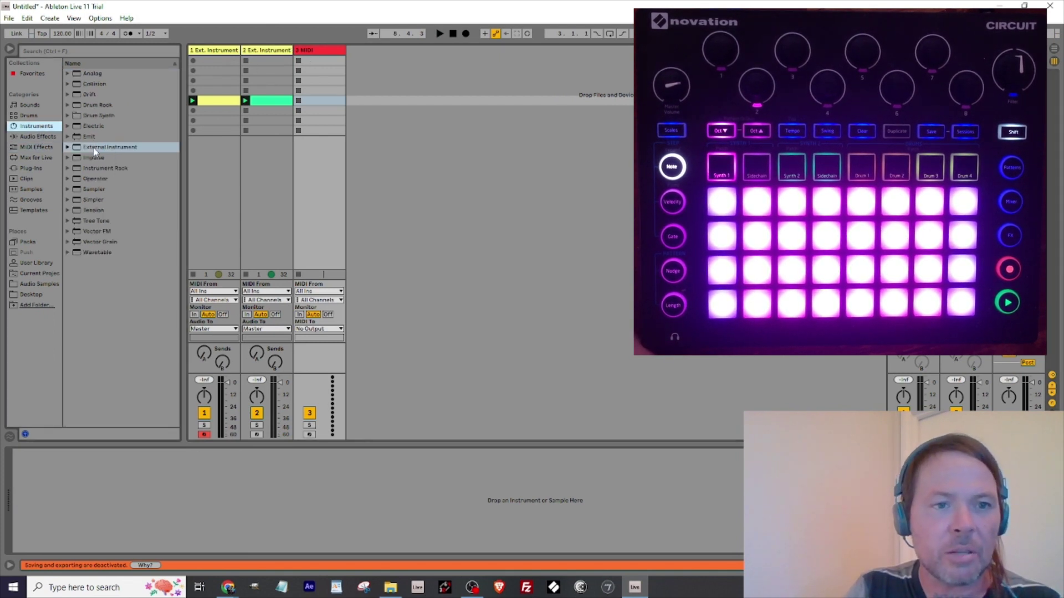
{"action": "left_click_drag", "start_coordinate": [96, 149], "coordinate": [326, 80]}
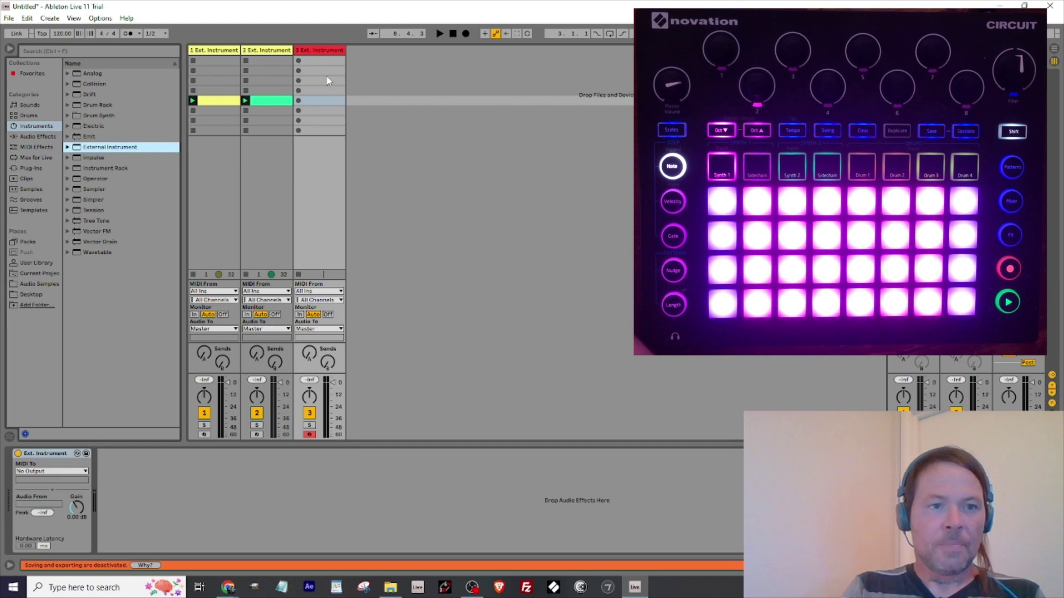
Route the third track's External Instrument to Steinberg UR22-1 on channel 10 and lower the computer keyboard's octave.
{"action": "left_click", "coordinate": [83, 471]}
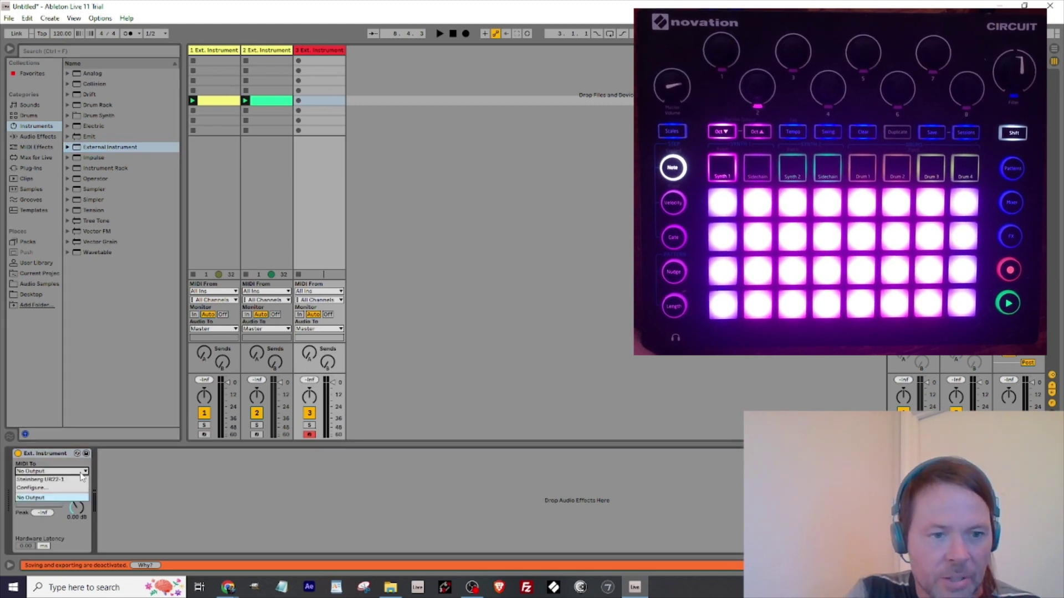
{"action": "left_click", "coordinate": [81, 480]}
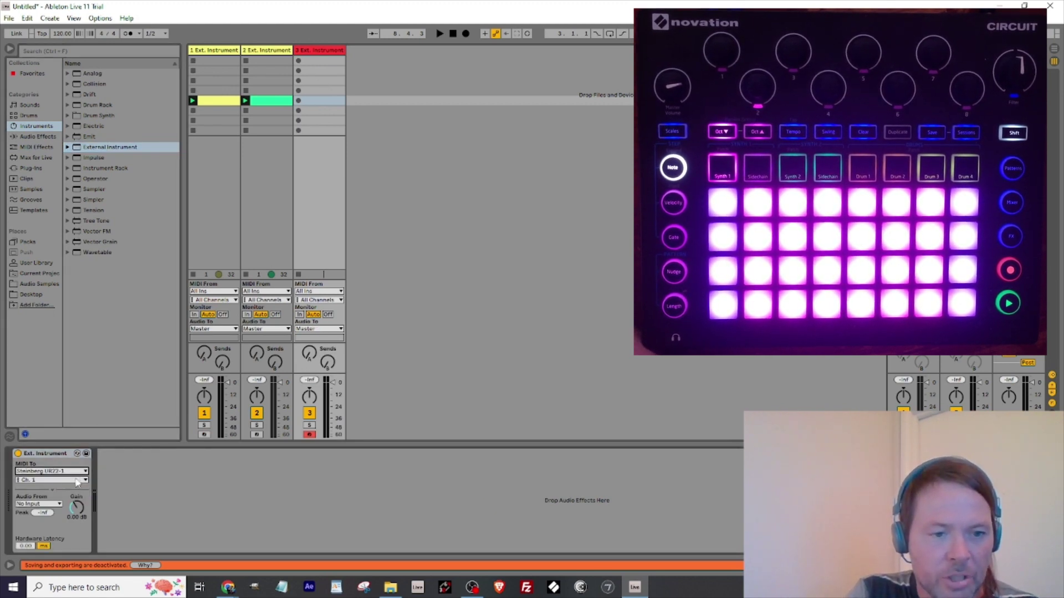
{"action": "left_click", "coordinate": [77, 480]}
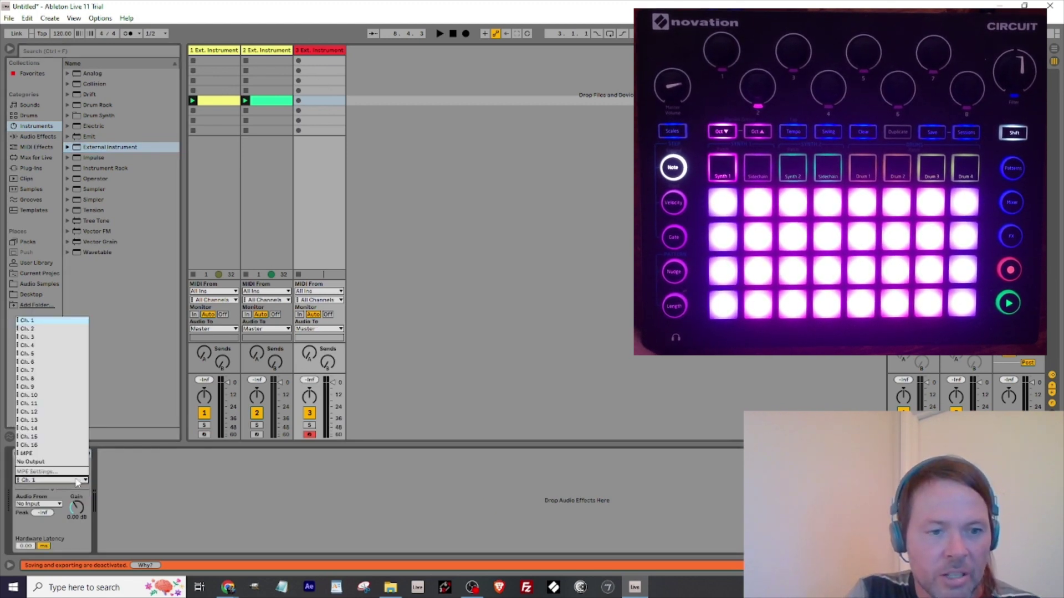
{"action": "left_click", "coordinate": [44, 395]}
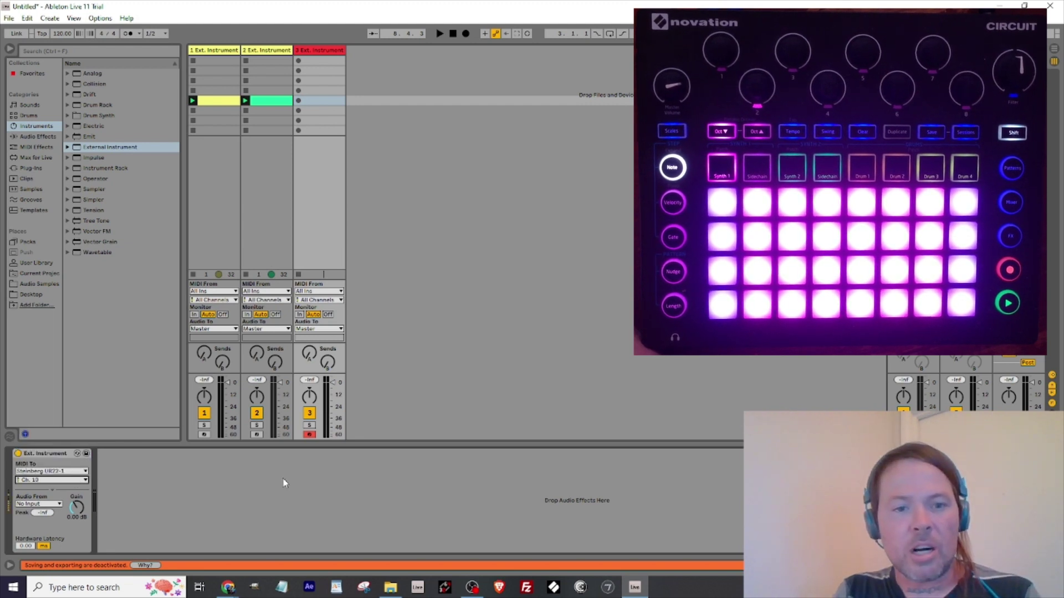
{"action": "key", "text": "z"}
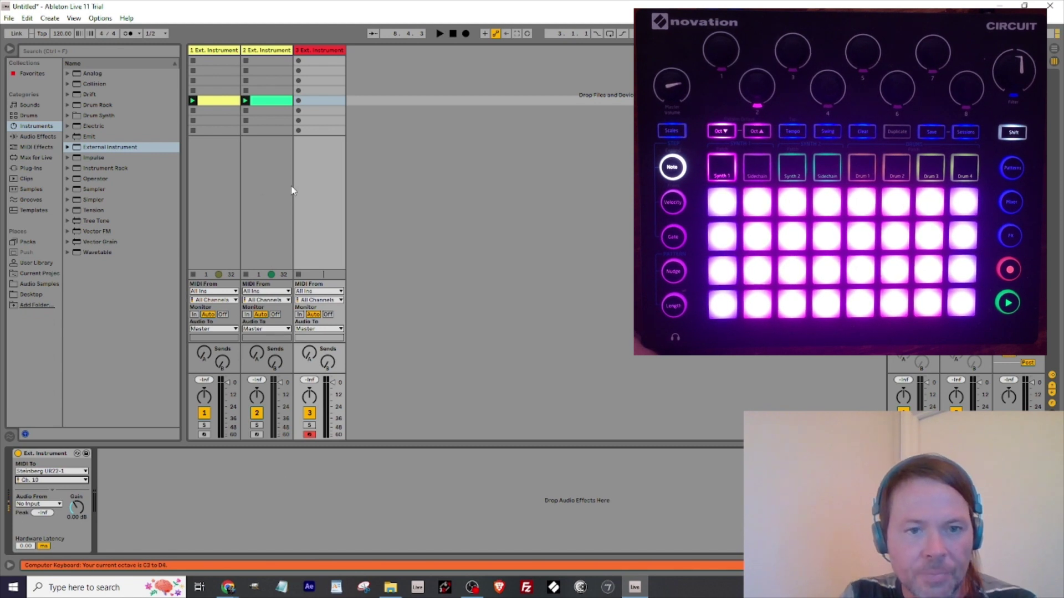
Create an empty clip on the third track, enlarge its note editor and audition the drum keys from C3 to E3.
{"action": "double_click", "coordinate": [308, 101]}
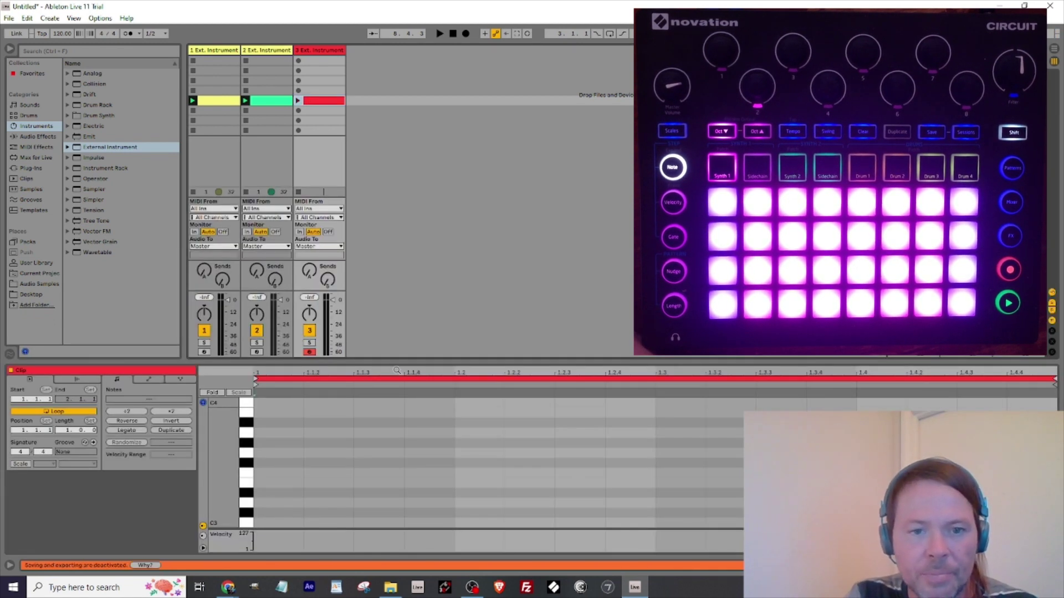
{"action": "left_click_drag", "start_coordinate": [396, 362], "coordinate": [396, 104]}
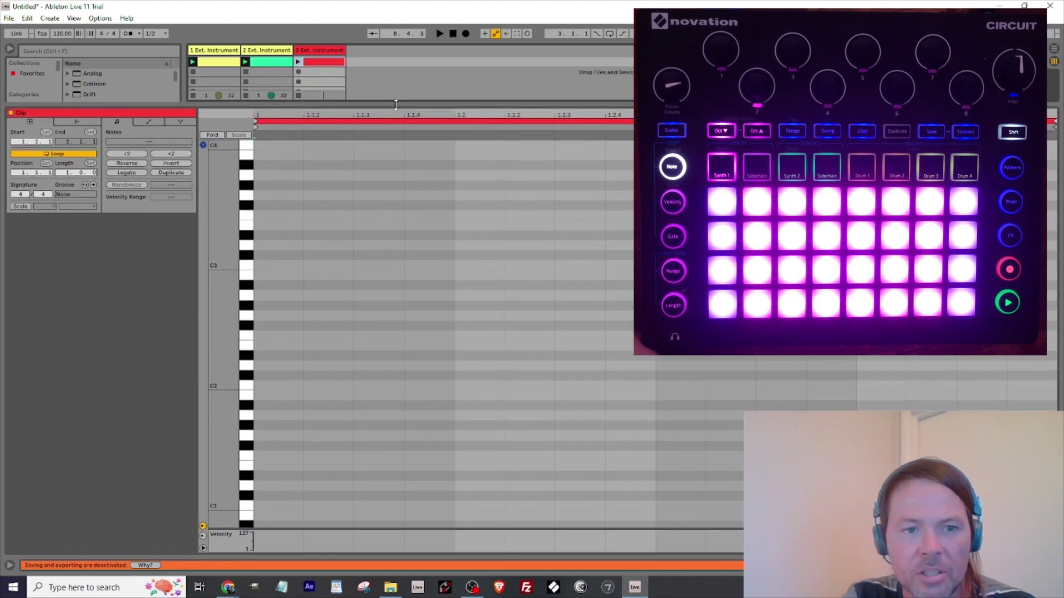
{"action": "left_click", "coordinate": [248, 262]}
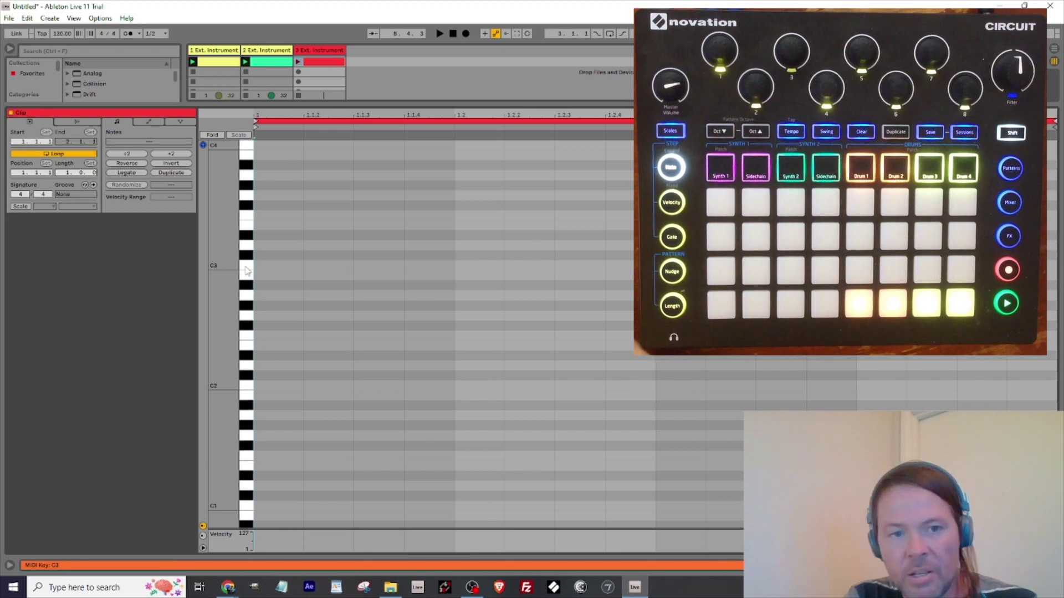
{"action": "left_click", "coordinate": [248, 249]}
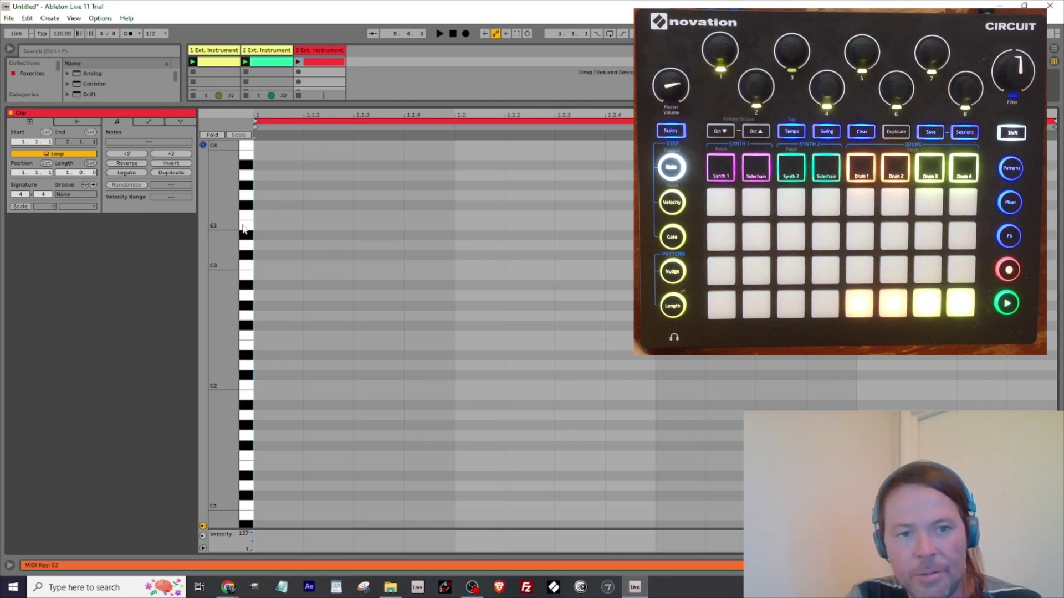
{"action": "left_click", "coordinate": [243, 229]}
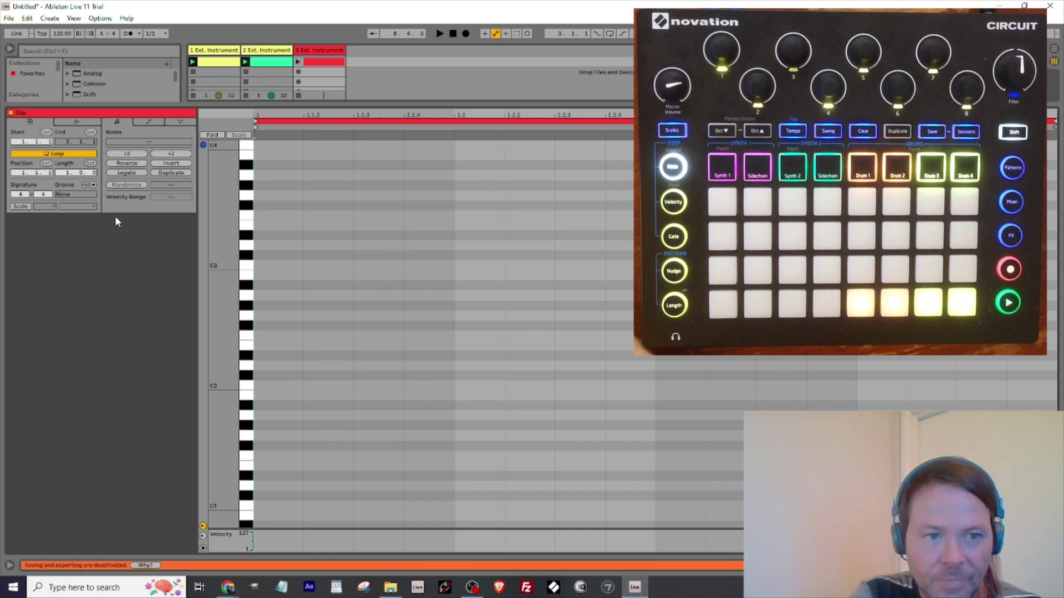
Set the red clip's loop length to 8 bars and place a short E3 note at 1.1.1.
{"action": "left_click_drag", "start_coordinate": [67, 172], "coordinate": [67, 161]}
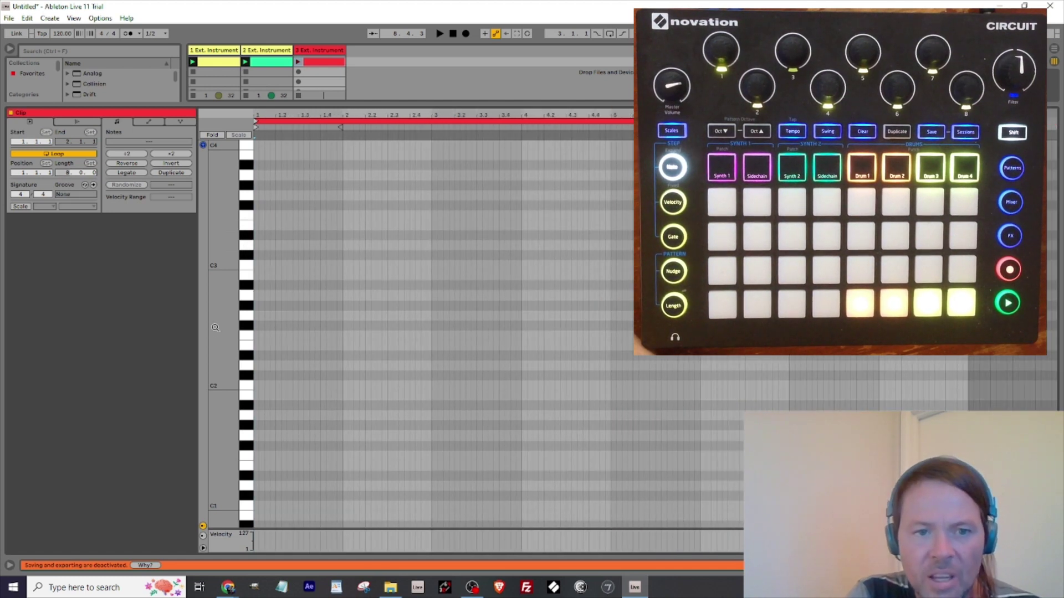
{"action": "left_click", "coordinate": [246, 271]}
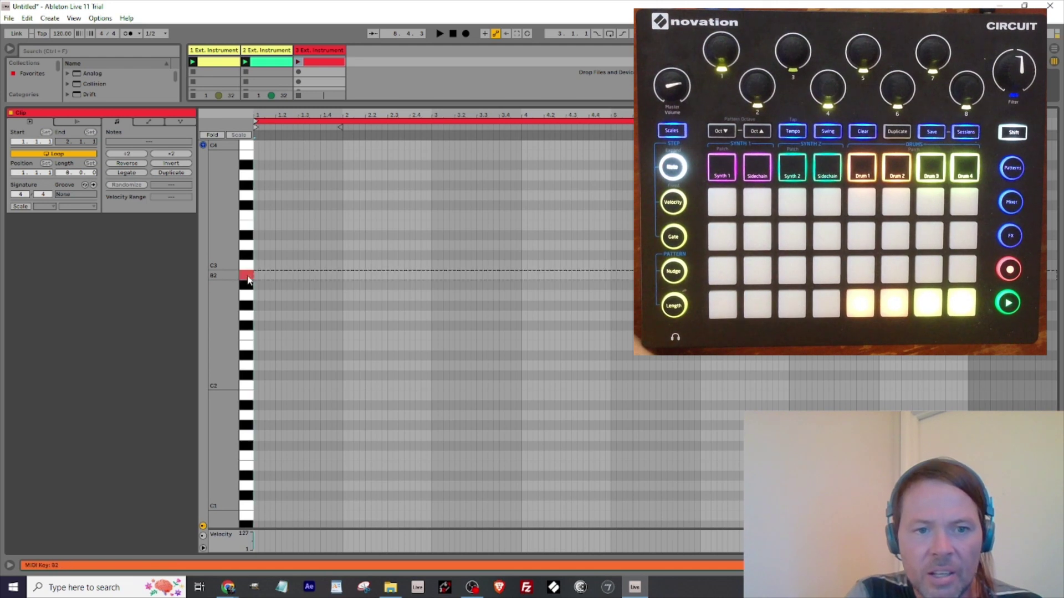
{"action": "double_click", "coordinate": [255, 225]}
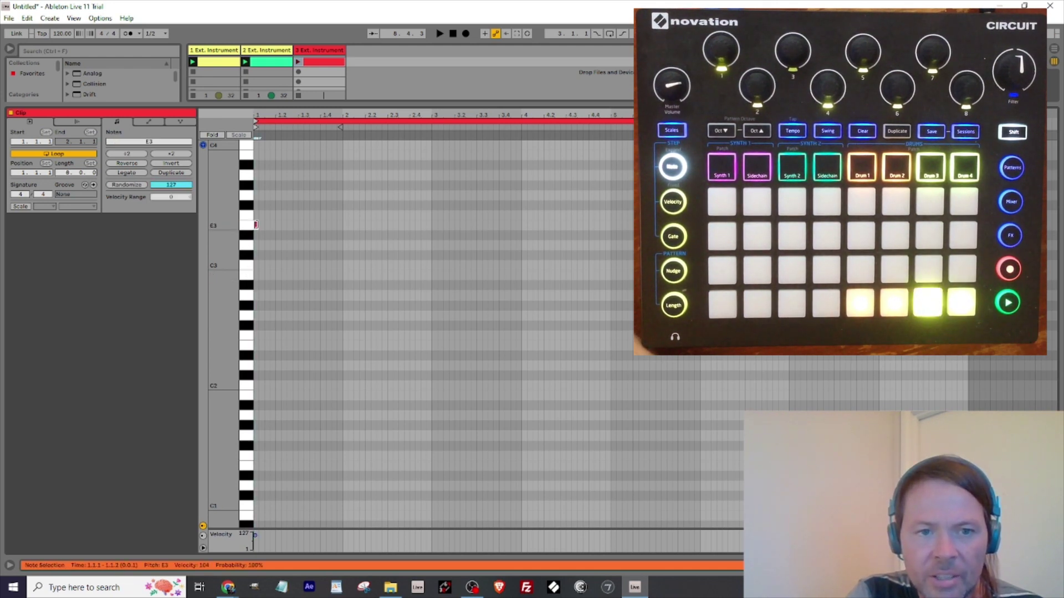
Launch the red clip and repeat the E3 note at eighth-note spacing through the end of bar 2.
{"action": "left_click", "coordinate": [298, 62]}
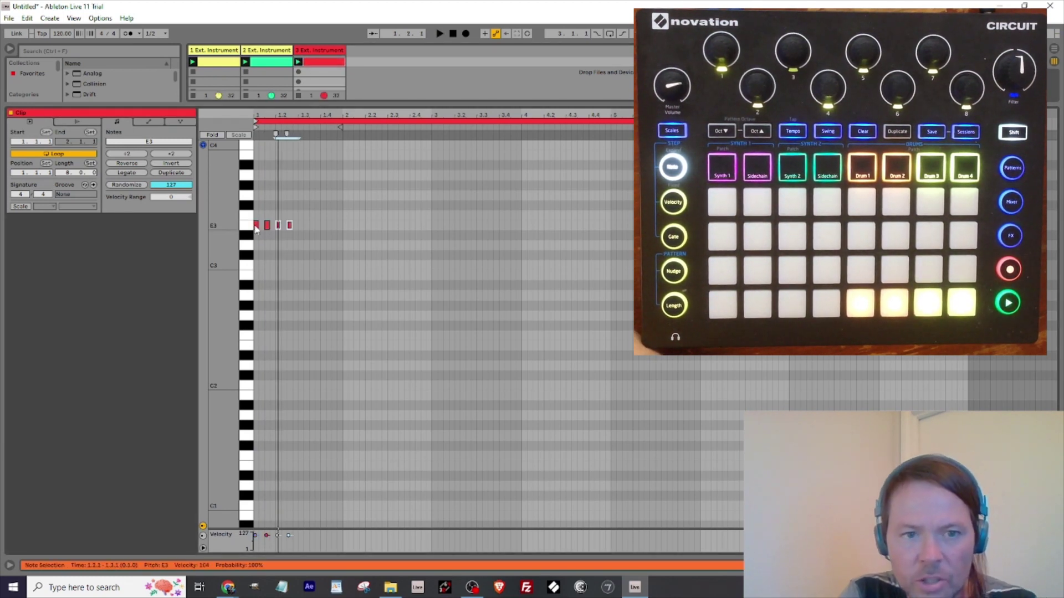
{"action": "key", "text": "ctrl+a"}
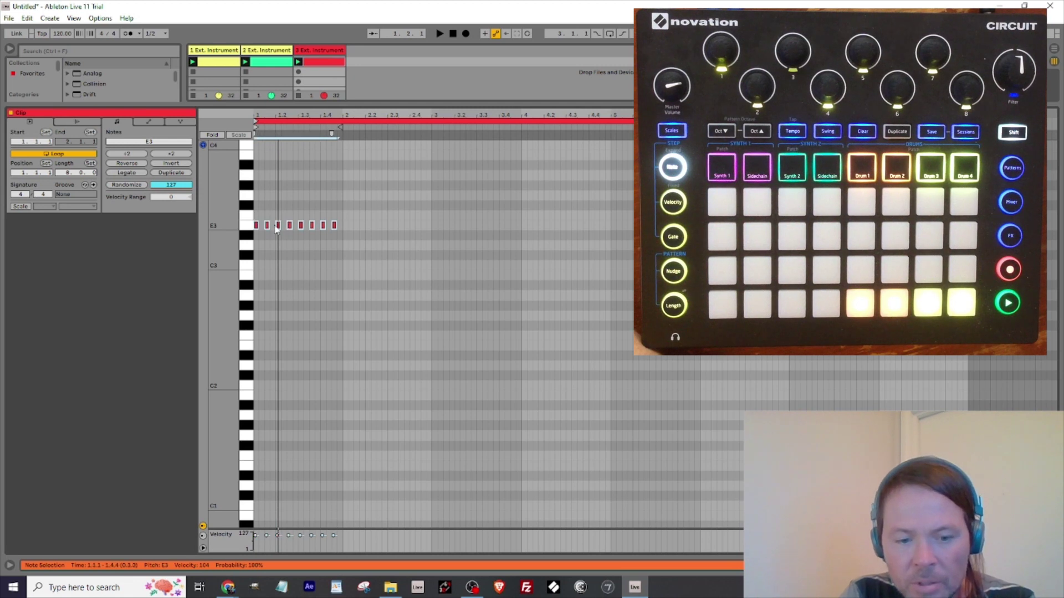
{"action": "key", "text": "ctrl+d"}
{"action": "key", "text": "Right"}
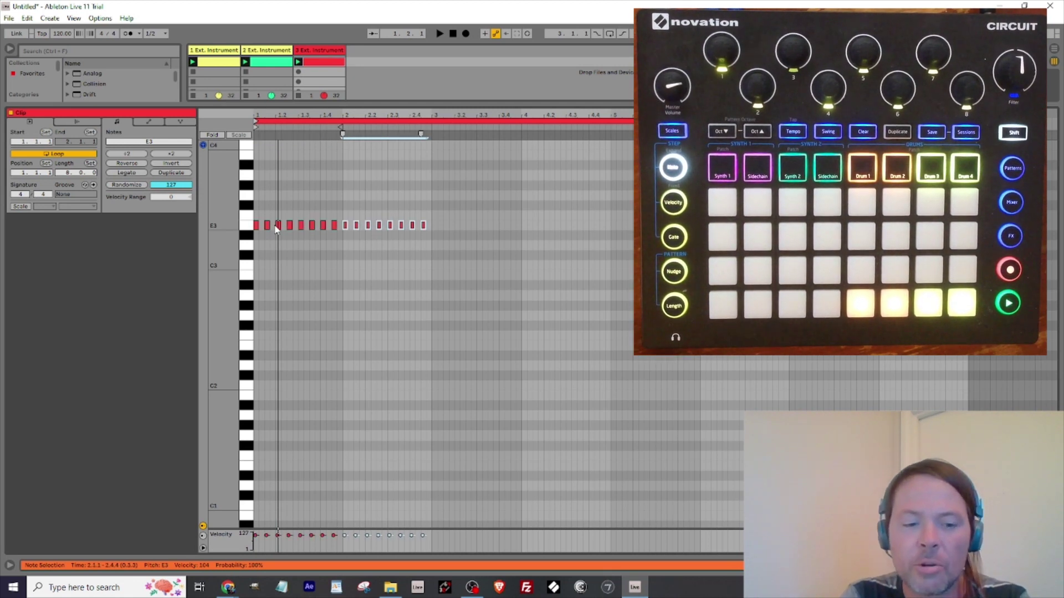
Duplicate the two-bar E3 pattern until it fills all eight bars, and play the clip briefly.
{"action": "key", "text": "ctrl+a"}
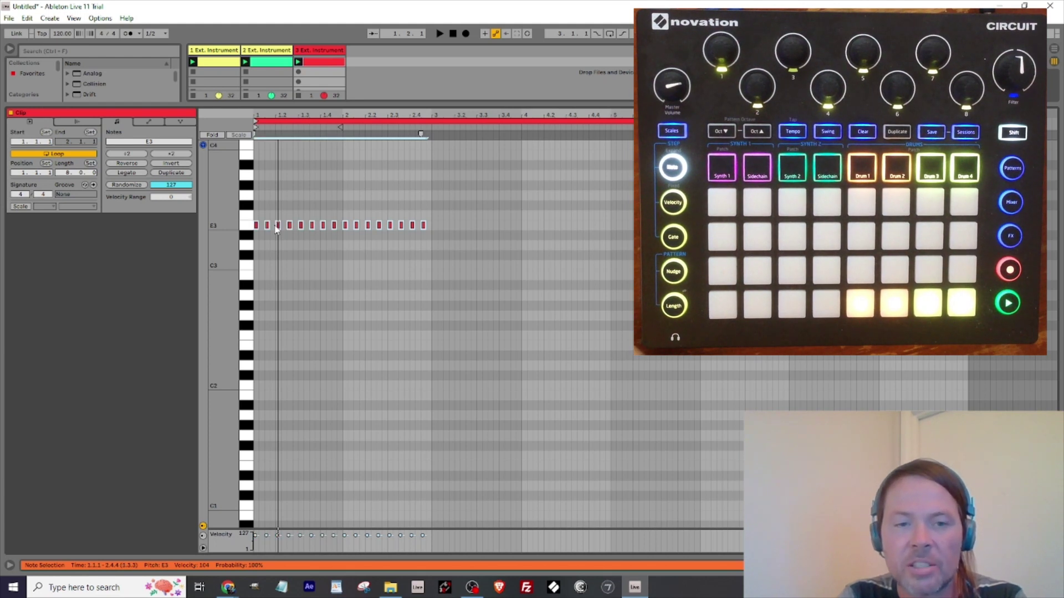
{"action": "key", "text": "ctrl+d"}
{"action": "key", "text": "Right"}
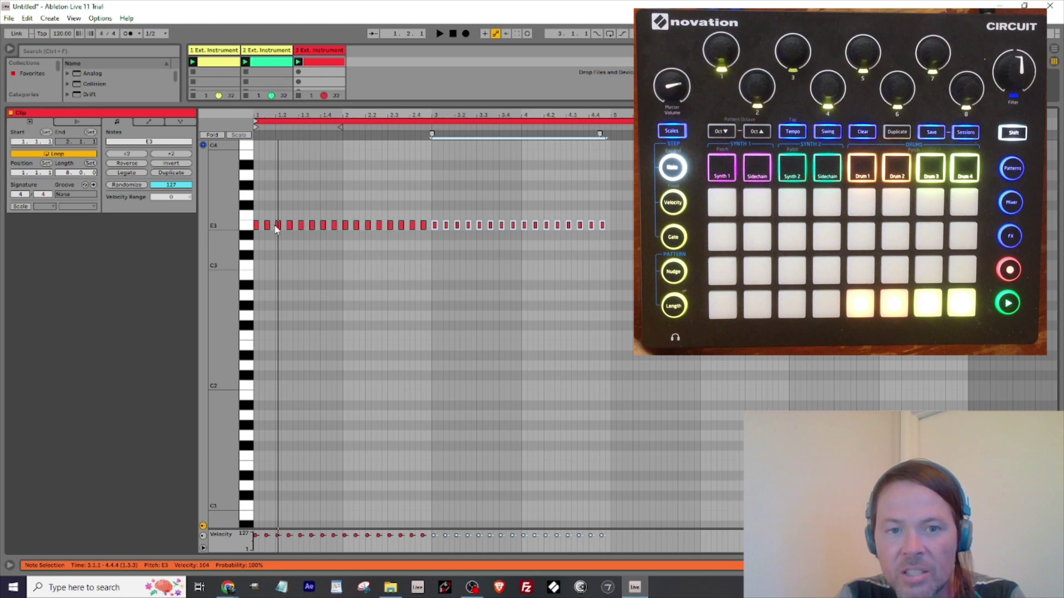
{"action": "key", "text": "ctrl+d"}
{"action": "key", "text": "Right"}
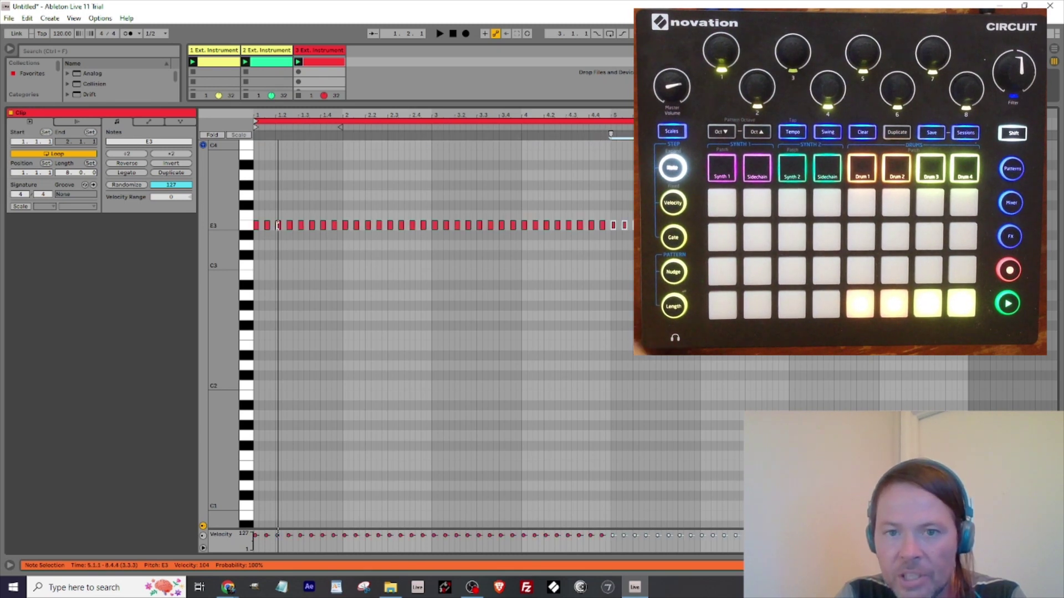
{"action": "key", "text": "space"}
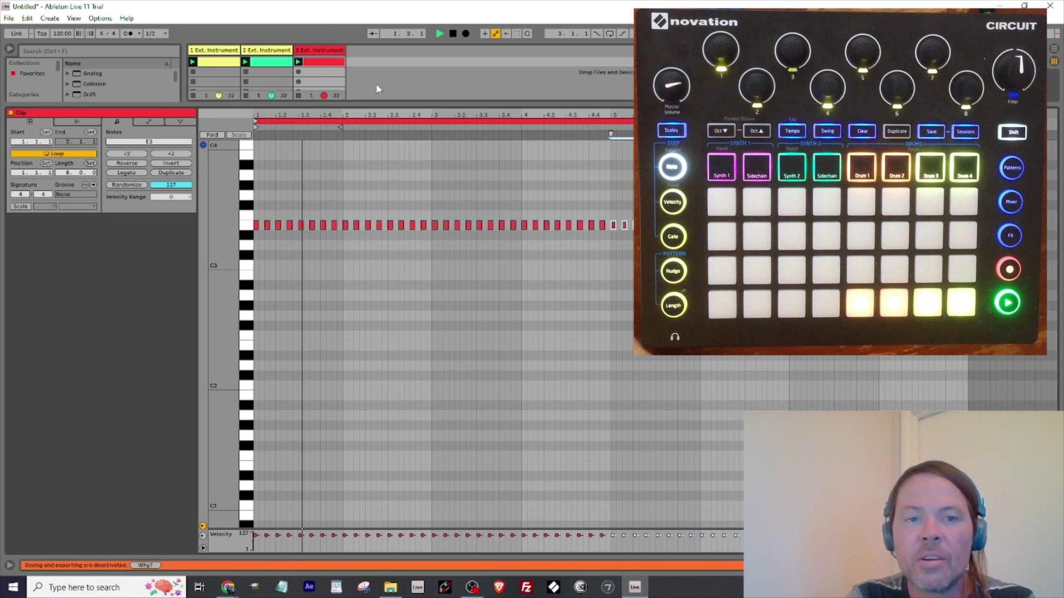
{"action": "key", "text": "space"}
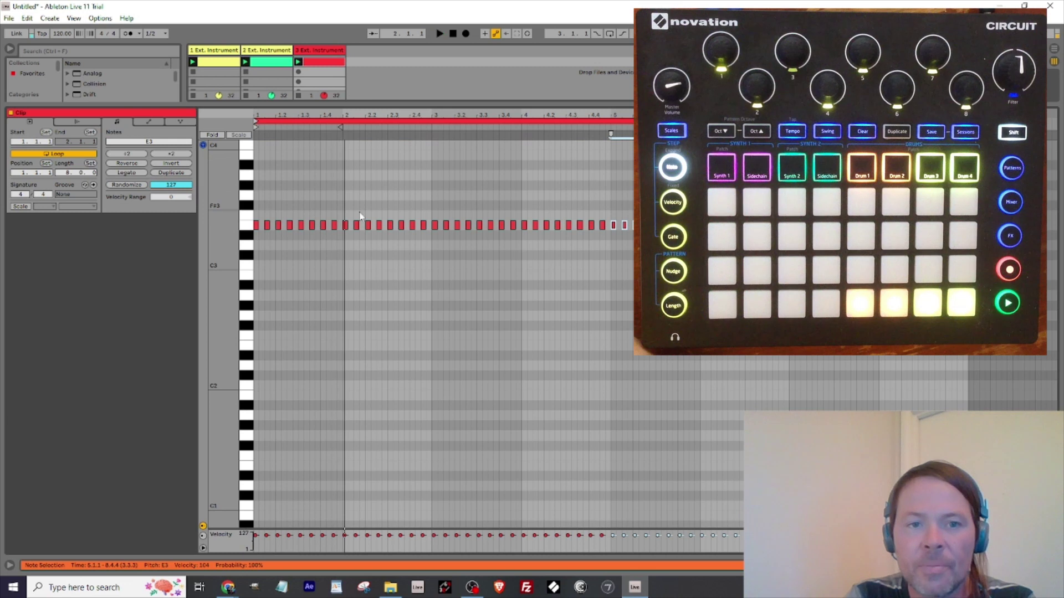
Add extra sixteenth-note E3 hits between the eighth notes in bars 1, 3, 5, 7 and 8, and audition the pattern.
{"action": "left_click", "coordinate": [329, 227]}
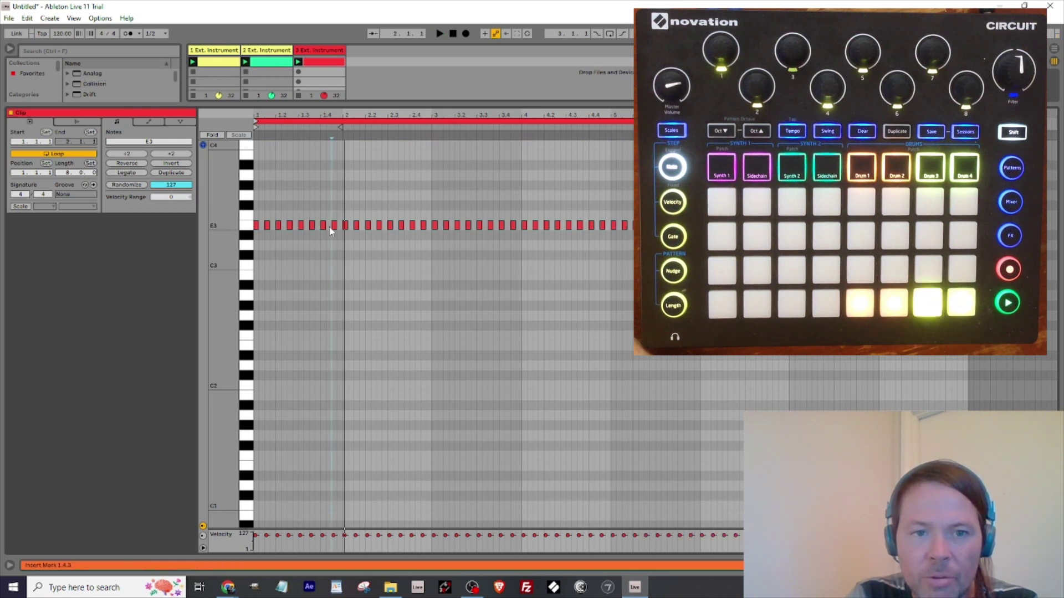
{"action": "left_click", "coordinate": [452, 226]}
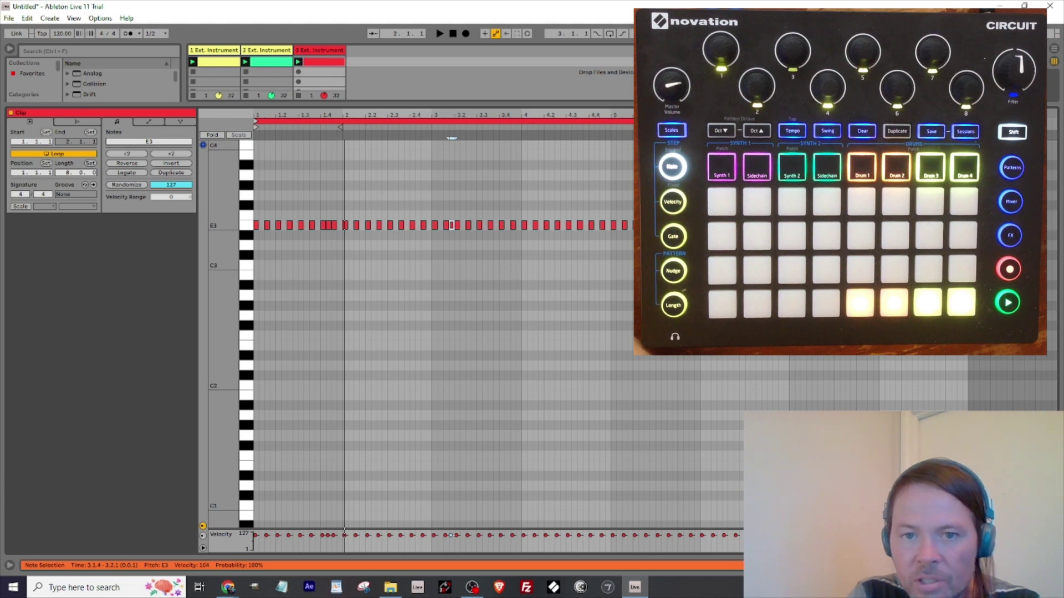
{"action": "left_click", "coordinate": [651, 225]}
{"action": "left_click", "coordinate": [803, 226]}
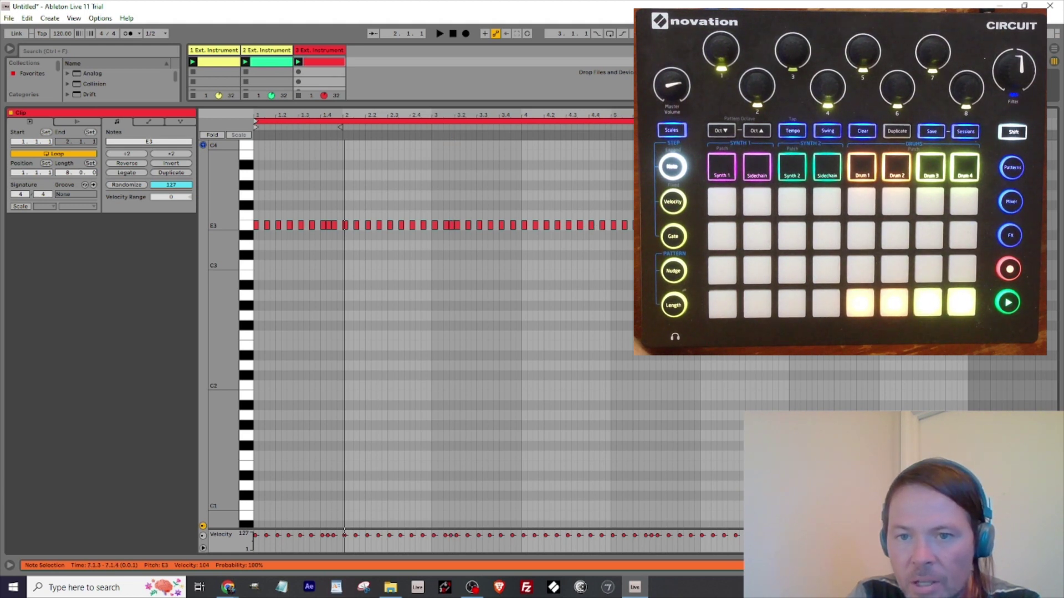
{"action": "left_click", "coordinate": [809, 225]}
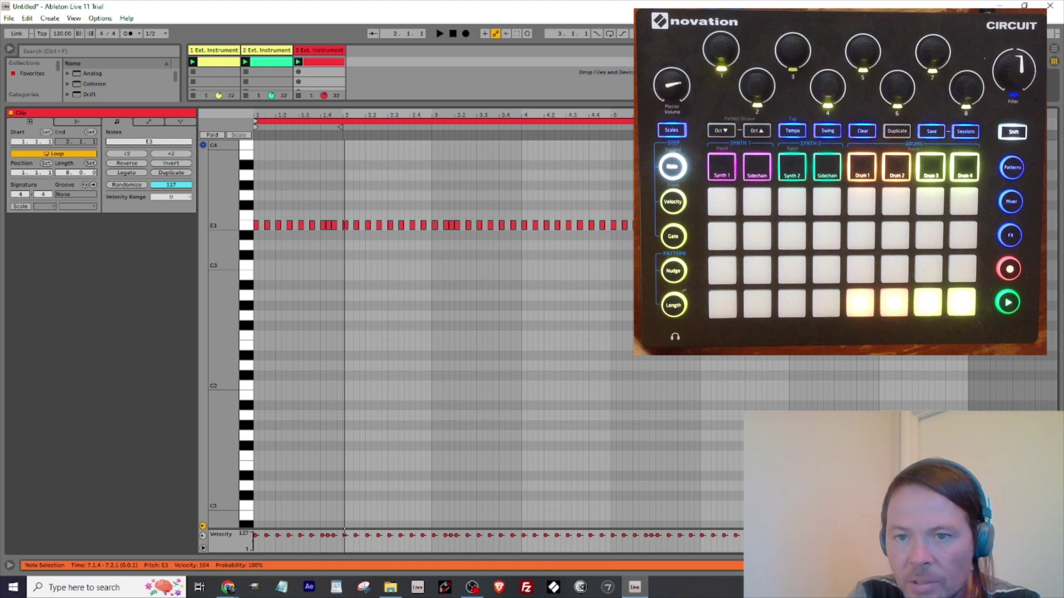
{"action": "left_click", "coordinate": [907, 225]}
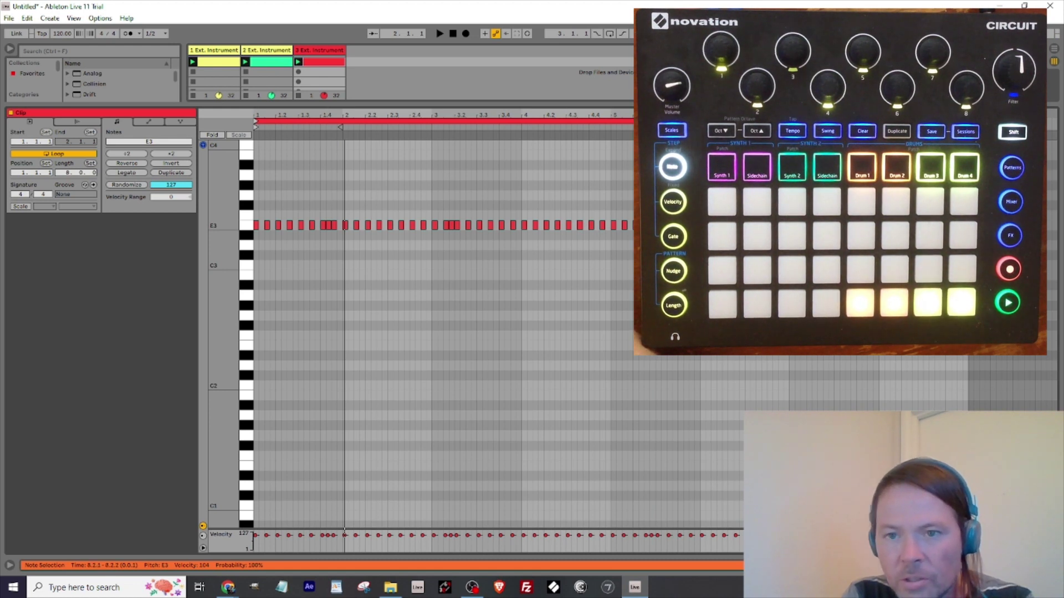
{"action": "left_click", "coordinate": [912, 226]}
{"action": "key", "text": "space"}
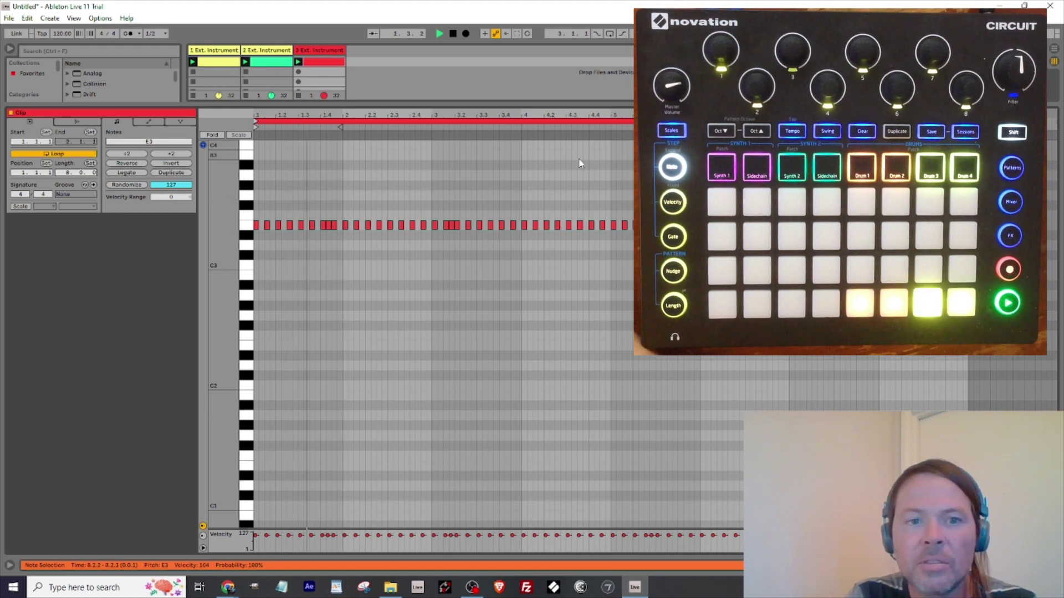
{"action": "key", "text": "space"}
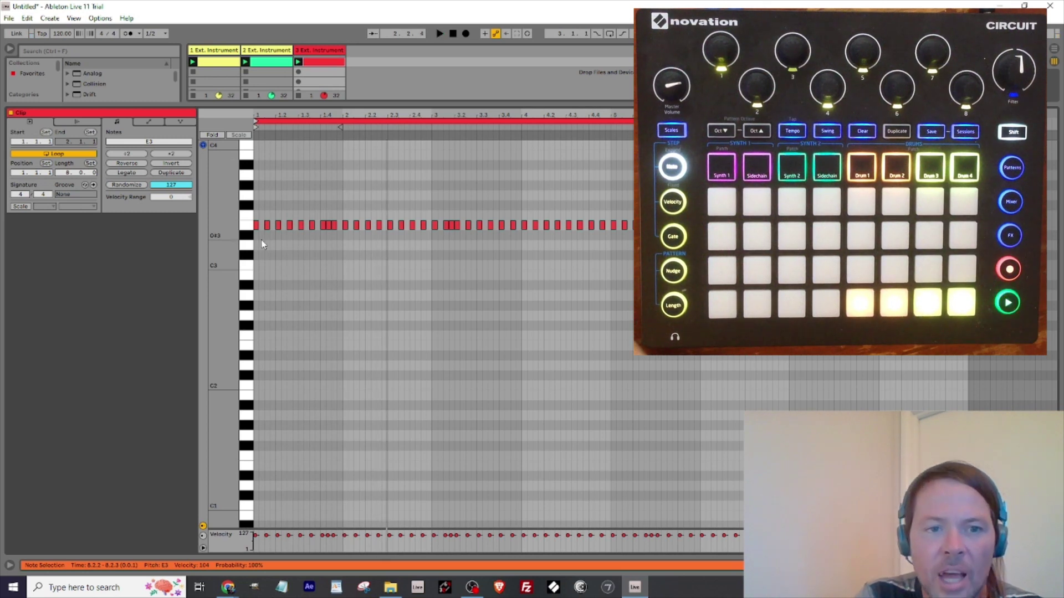
Place short C3 drum notes at 1.1.1 and 1.1.3 and audition them against the E3 pattern.
{"action": "double_click", "coordinate": [256, 235]}
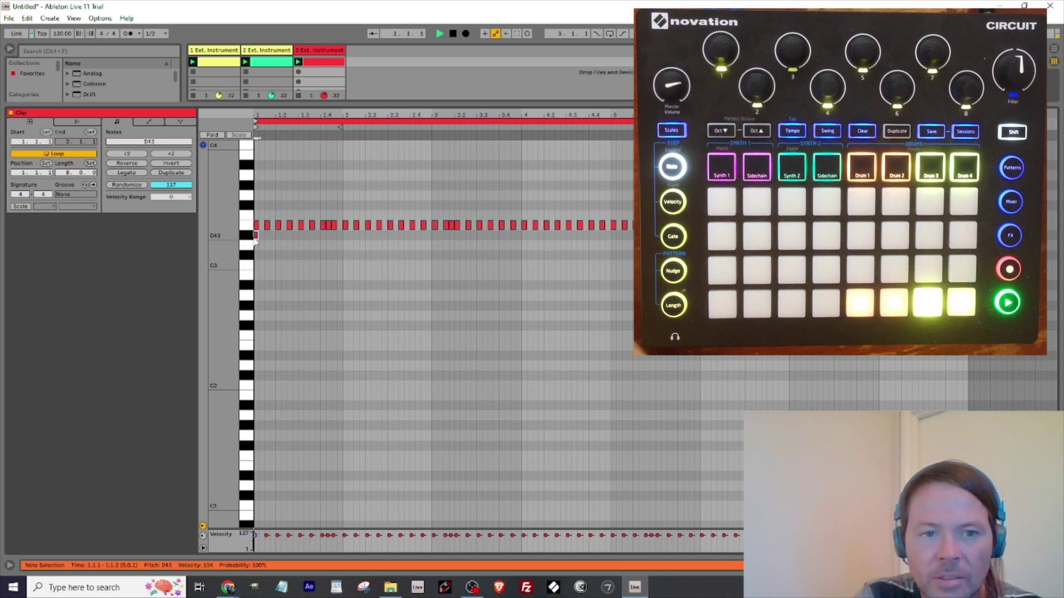
{"action": "key", "text": "Down"}
{"action": "key", "text": "Down"}
{"action": "key", "text": "Down"}
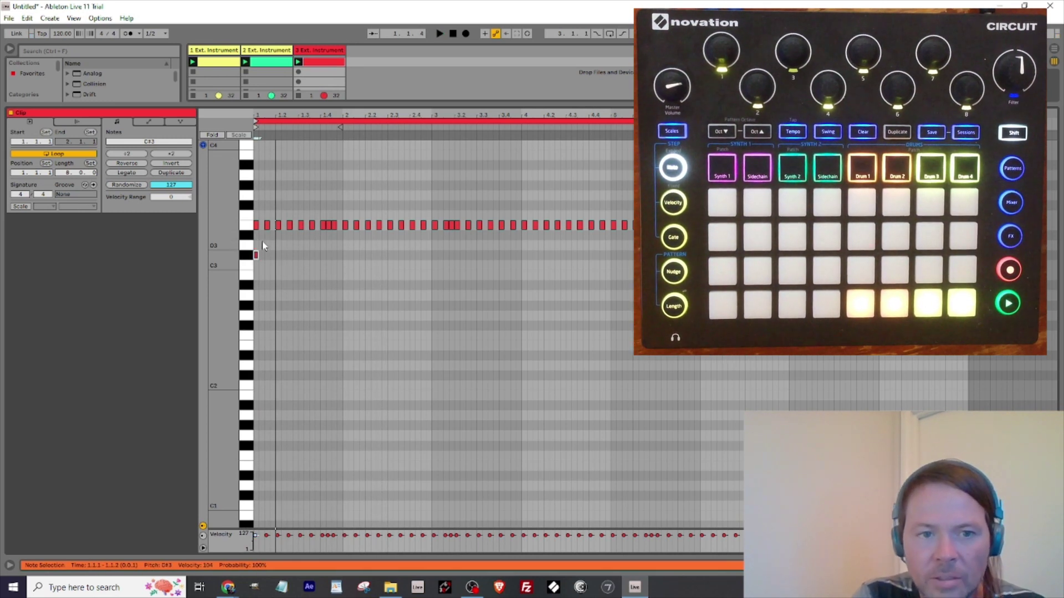
{"action": "key", "text": "space"}
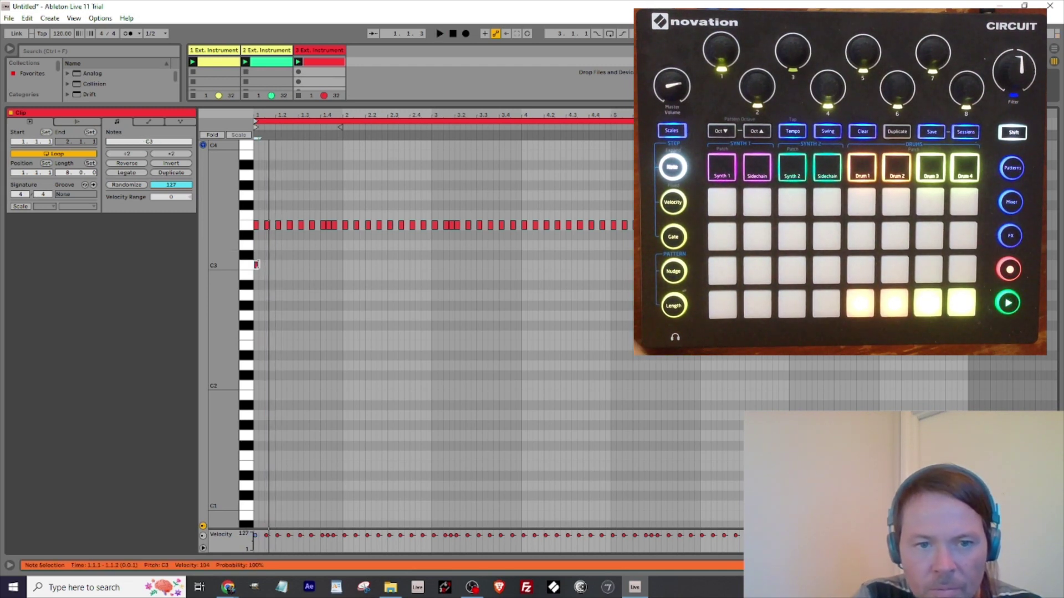
{"action": "left_click_drag", "start_coordinate": [256, 265], "coordinate": [267, 265]}
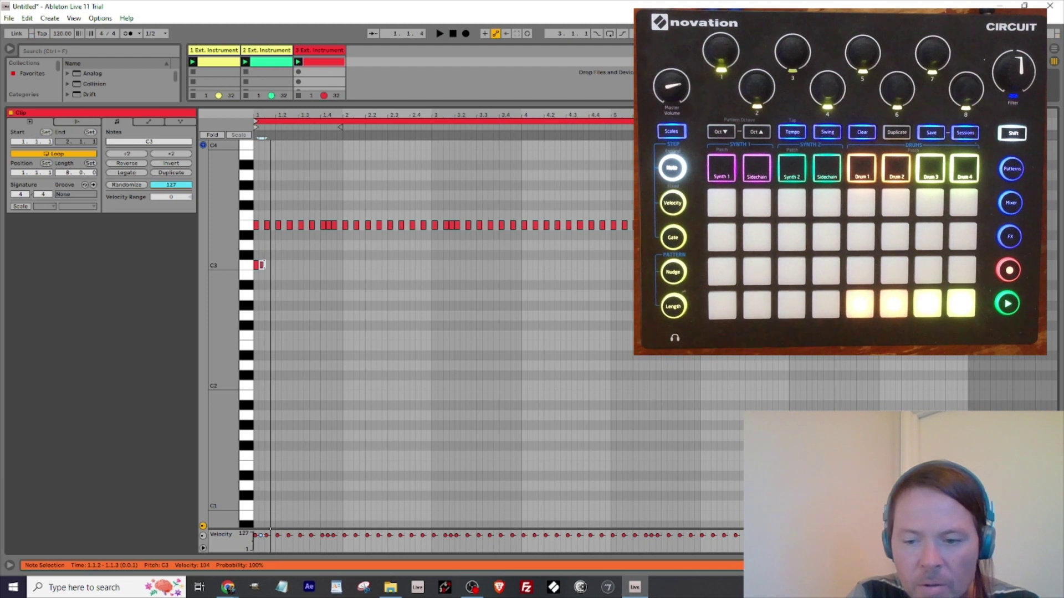
{"action": "key", "text": "space"}
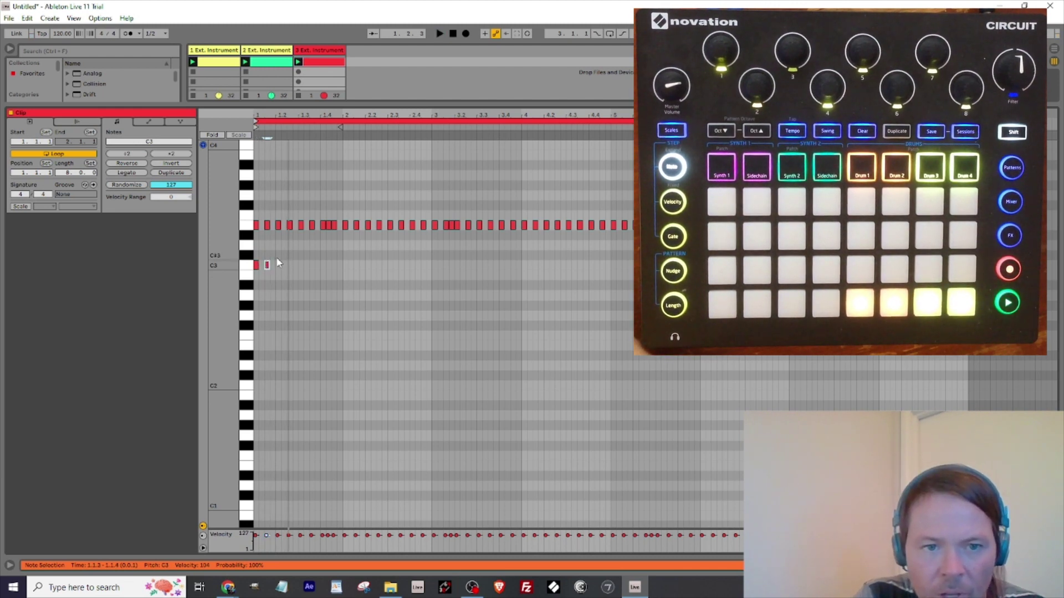
{"action": "key", "text": "space"}
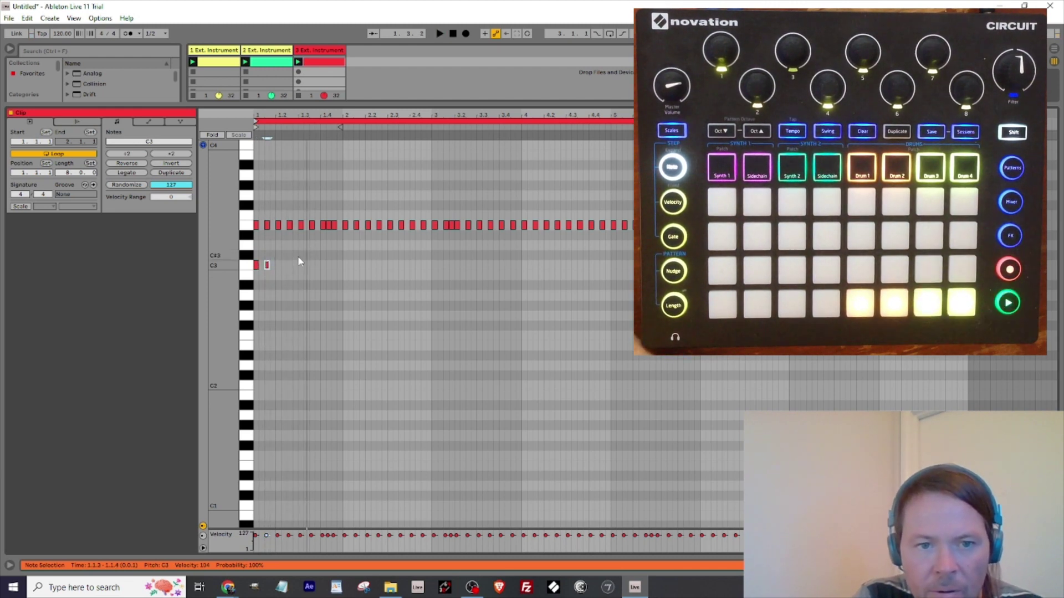
Place a D3 note at 1.3.1 and duplicate its one-bar selection so the hit repeats in the following bars.
{"action": "double_click", "coordinate": [301, 255]}
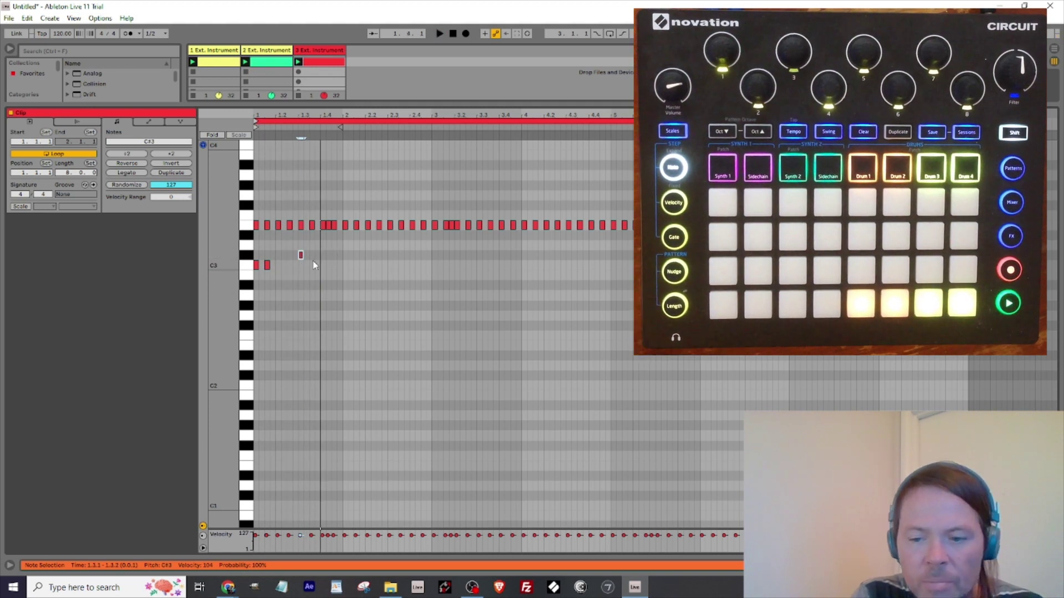
{"action": "key", "text": "space"}
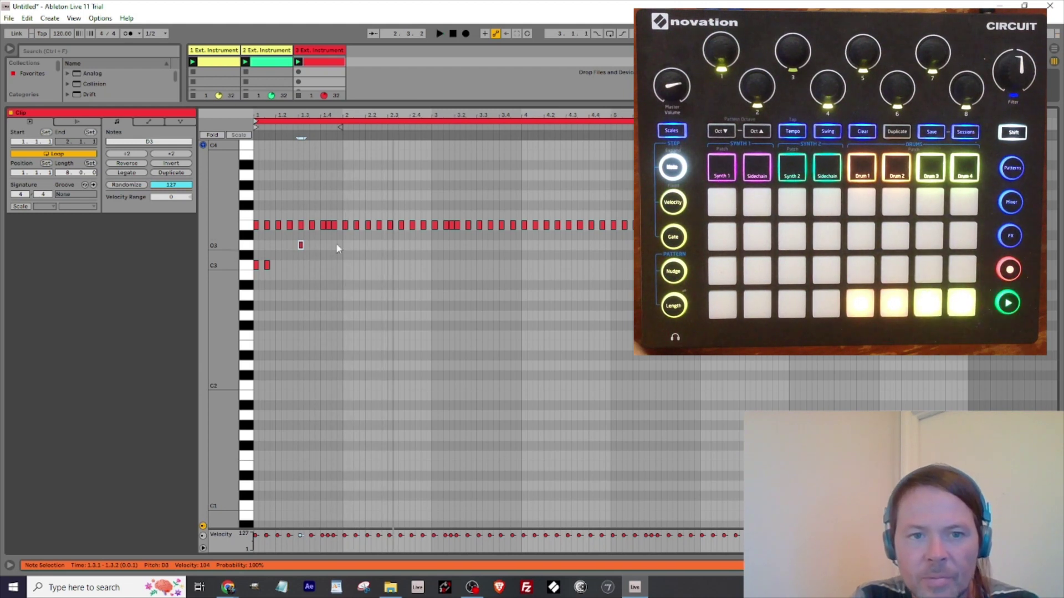
{"action": "left_click_drag", "start_coordinate": [342, 248], "coordinate": [267, 250]}
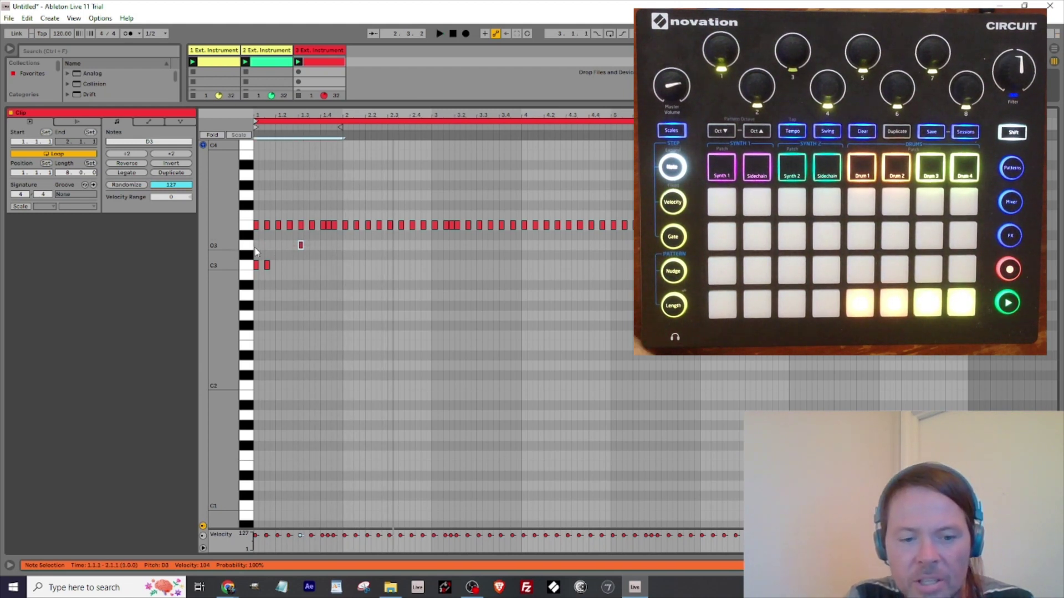
{"action": "key", "text": "ctrl+d"}
{"action": "key", "text": "ctrl+d"}
{"action": "key", "text": "ctrl+d"}
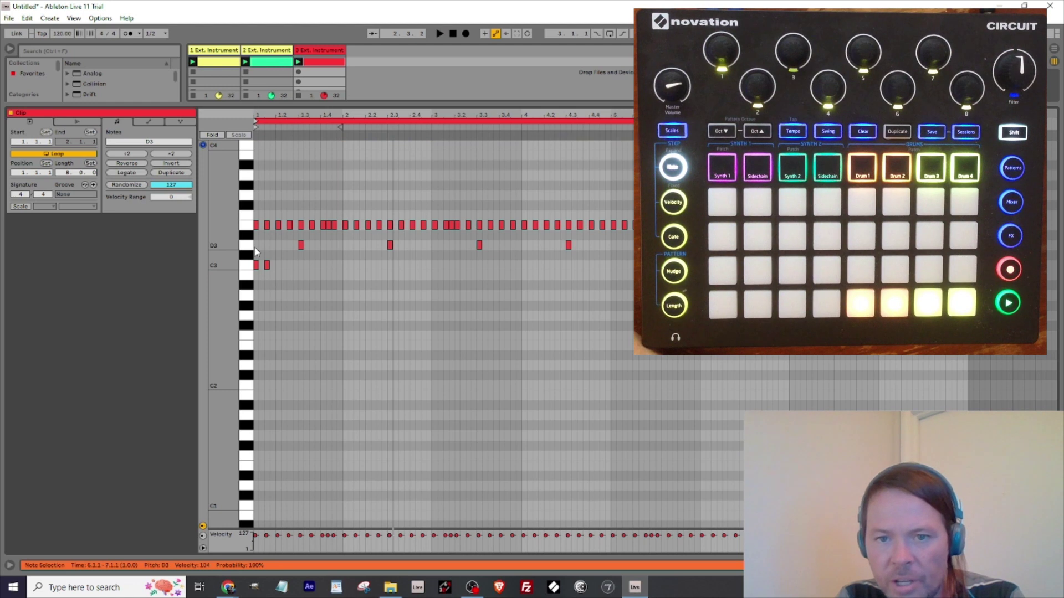
Play the beat and extend the C3 part with notes at 1.4.3, 2.2.3, 3.1.1, 3.1.3 and 4.2.3.
{"action": "key", "text": "space"}
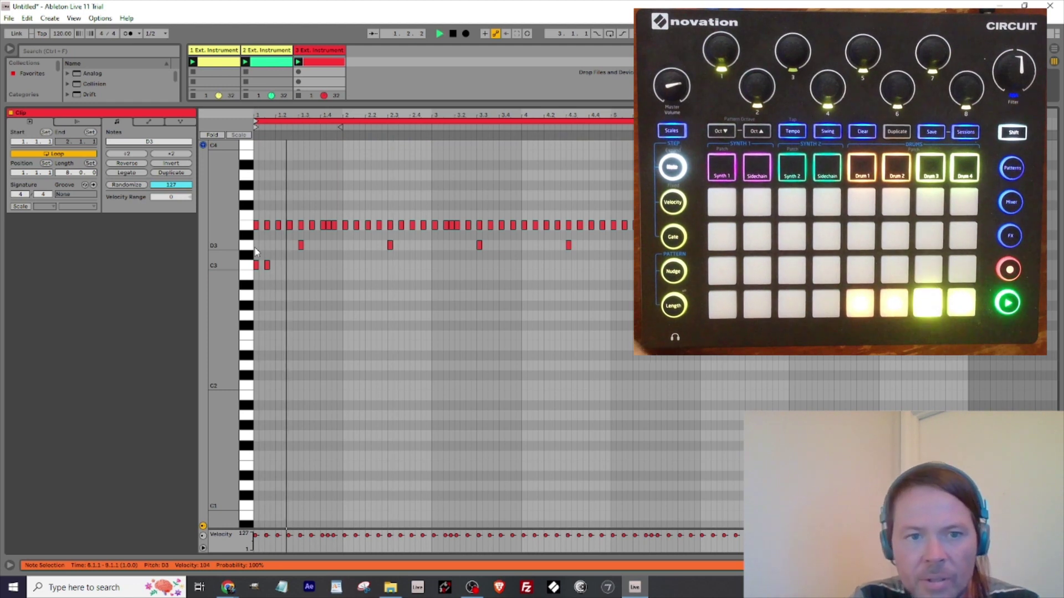
{"action": "double_click", "coordinate": [335, 266]}
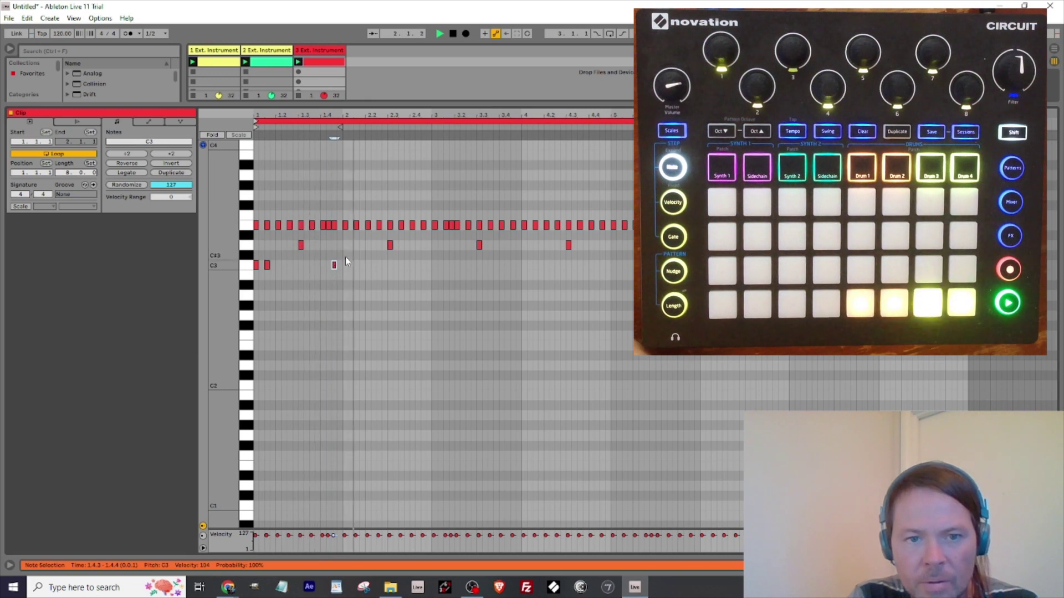
{"action": "key", "text": "space"}
{"action": "double_click", "coordinate": [379, 265]}
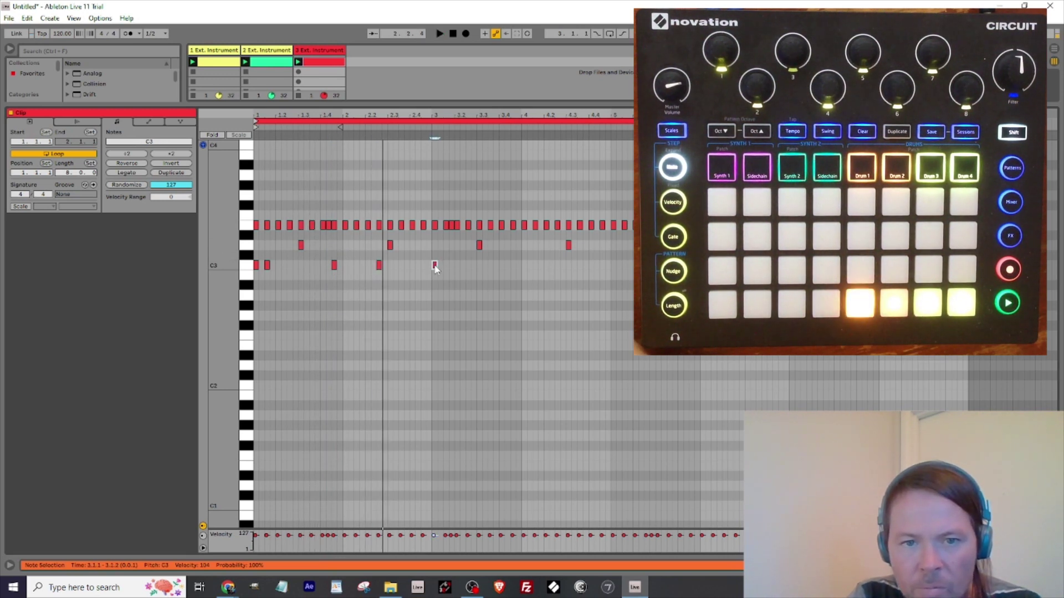
{"action": "double_click", "coordinate": [446, 265]}
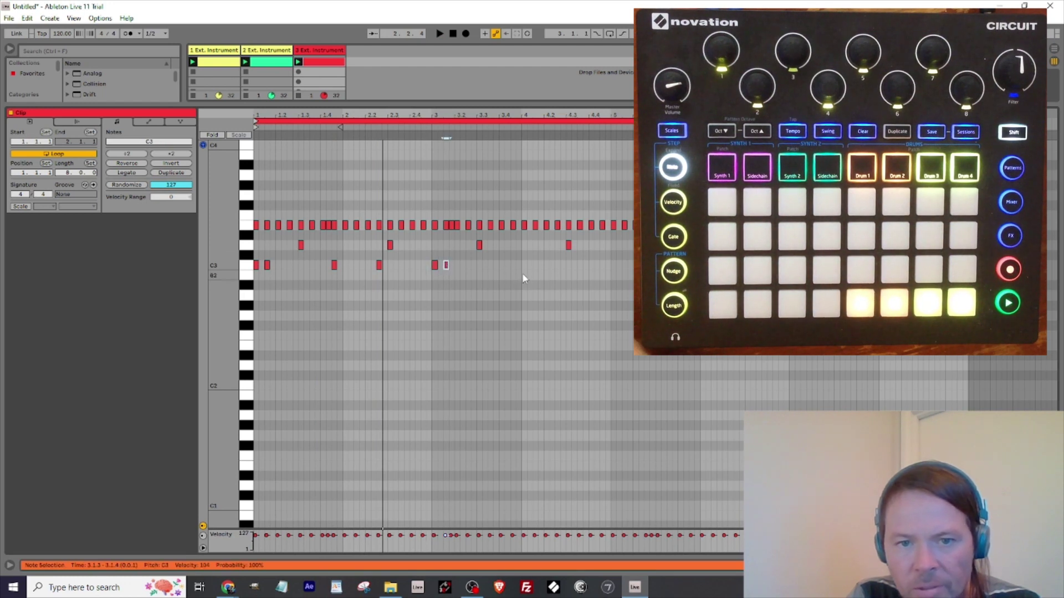
{"action": "double_click", "coordinate": [557, 265]}
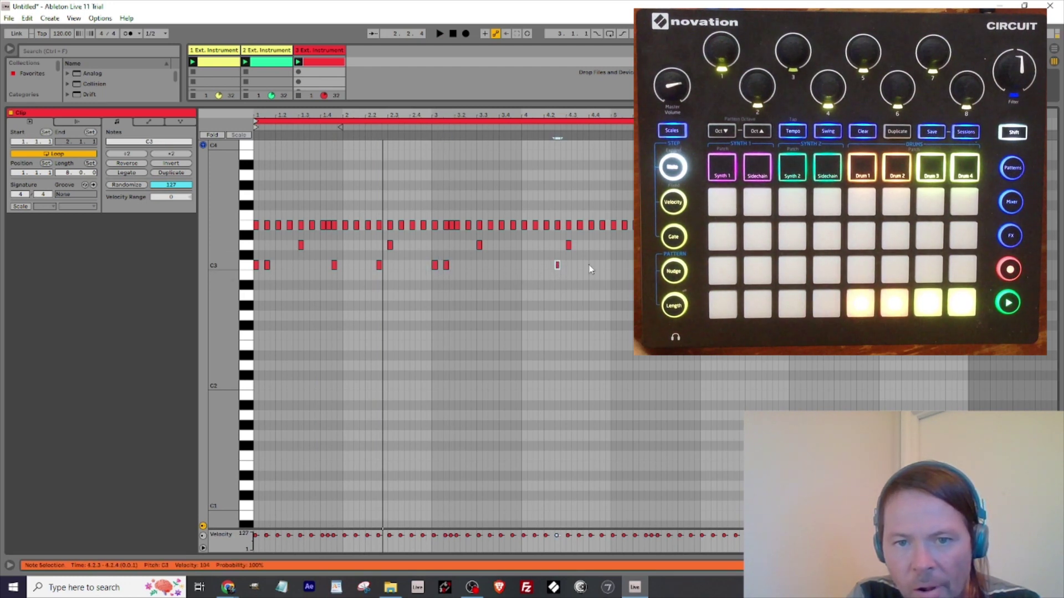
Duplicate the C3 notes of bars 1 to 4, align the copy to start at 5.1.1, and play the clip.
{"action": "left_click_drag", "start_coordinate": [607, 265], "coordinate": [331, 268]}
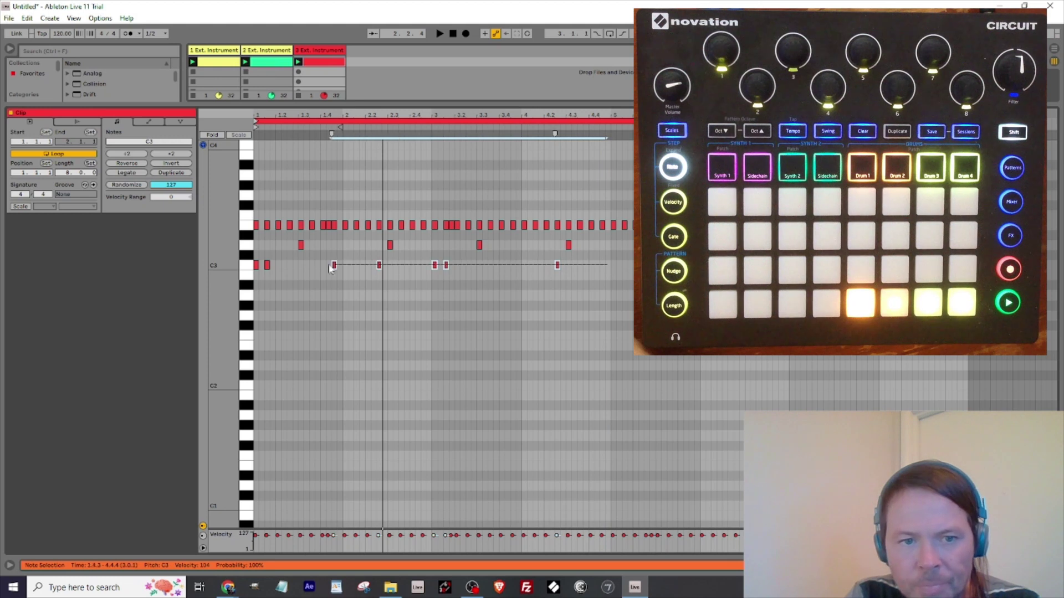
{"action": "left_click_drag", "start_coordinate": [256, 268], "coordinate": [254, 269]}
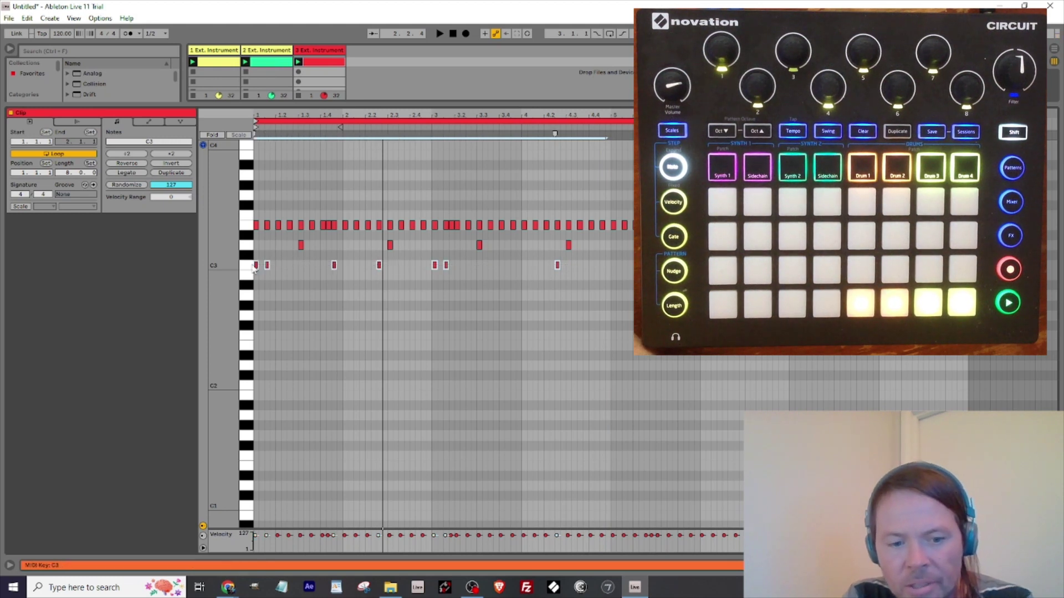
{"action": "key", "text": "ctrl+d"}
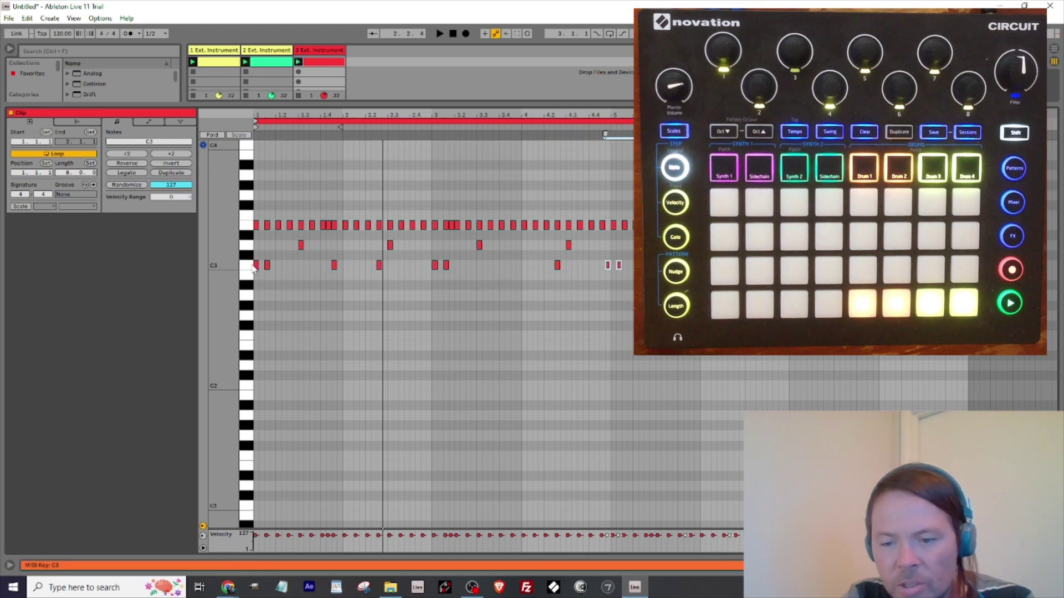
{"action": "key", "text": "Right"}
{"action": "key", "text": "space"}
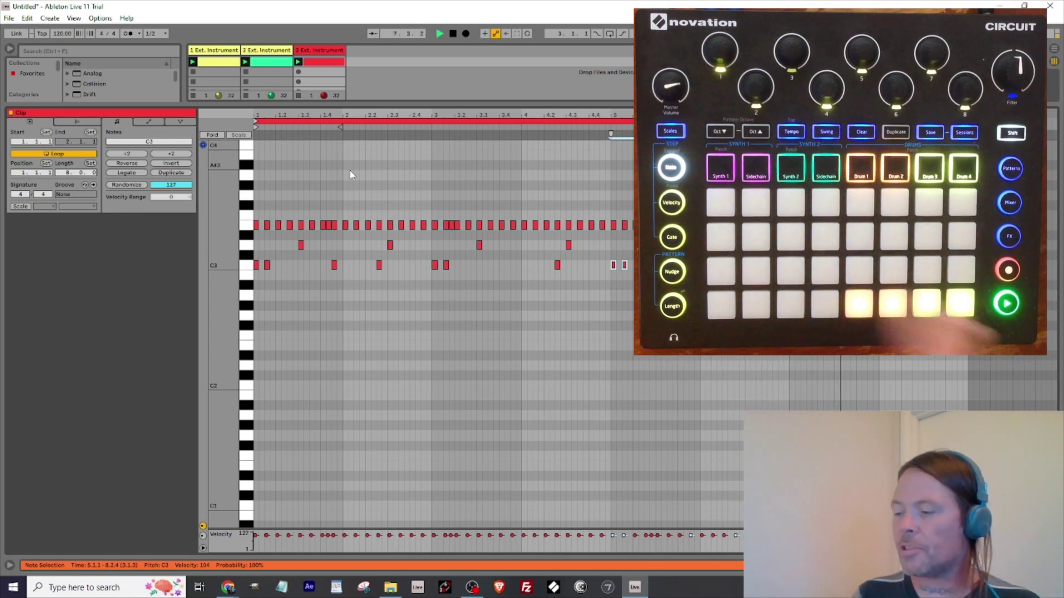
Add short F3 drum hits at 1.3.4, 2.4.2, 4.3.4, 6.2.2 and in bar 8, and play the clip.
{"action": "double_click", "coordinate": [317, 215]}
{"action": "double_click", "coordinate": [412, 215]}
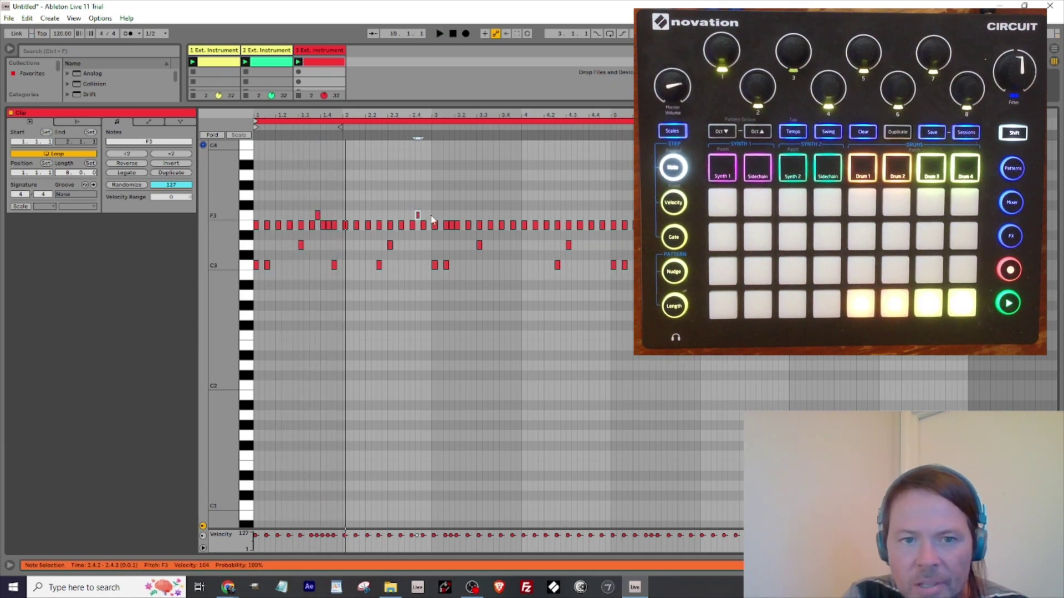
{"action": "double_click", "coordinate": [547, 216]}
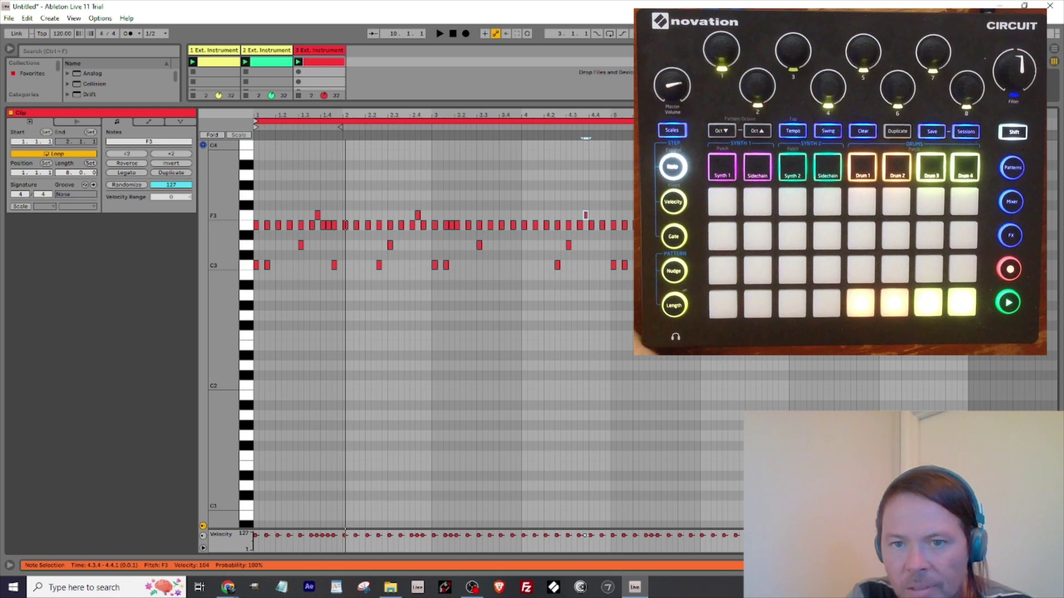
{"action": "left_click", "coordinate": [732, 215]}
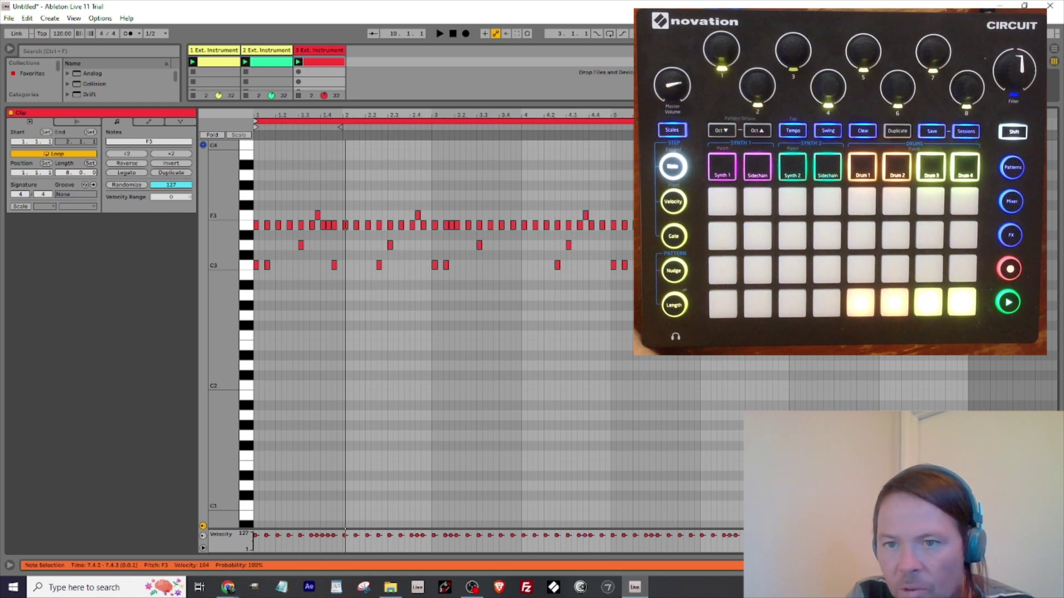
{"action": "key", "text": "space"}
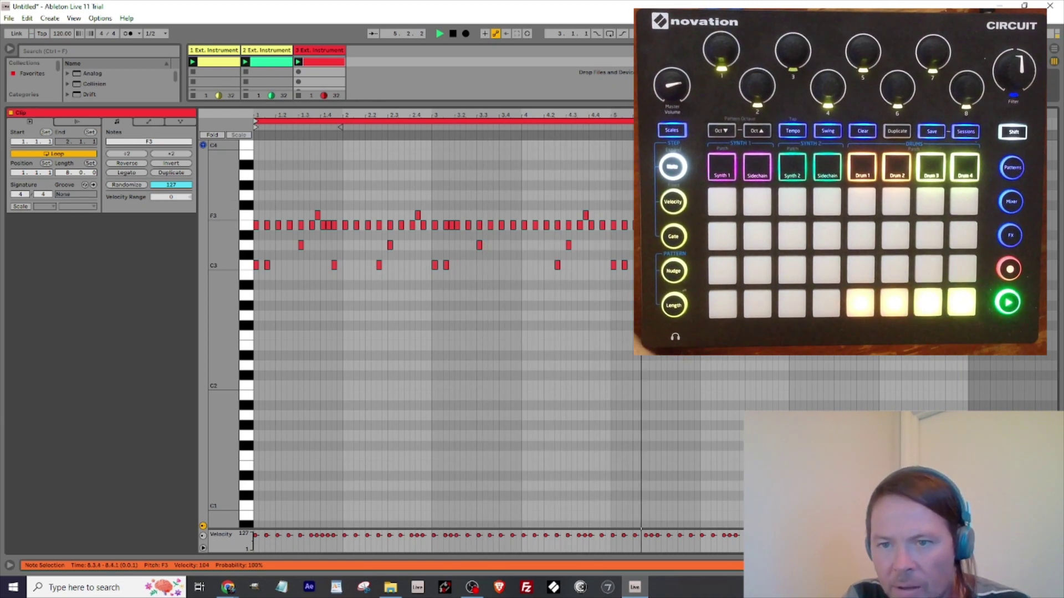
{"action": "left_click", "coordinate": [968, 224]}
{"action": "left_click", "coordinate": [964, 225]}
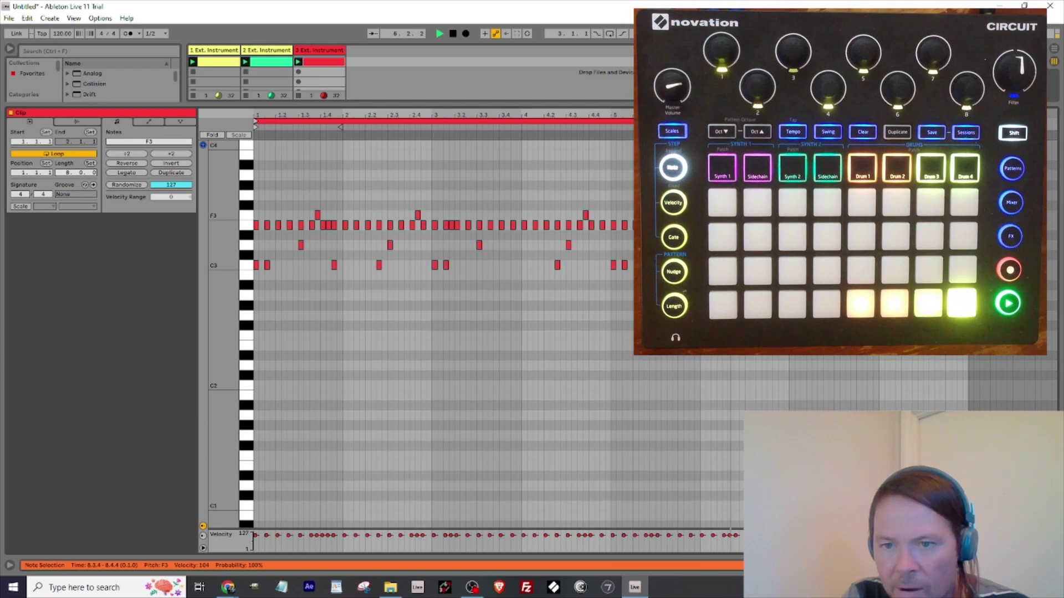
Try to save the set, and reopen the drum clip on the third track.
{"action": "key", "text": "ctrl+s"}
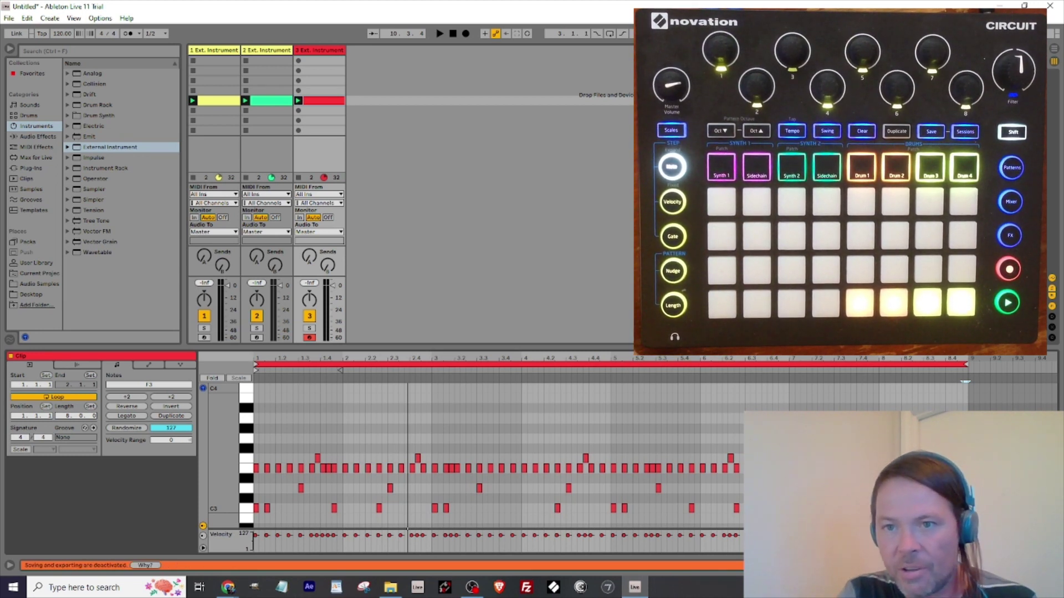
{"action": "left_click", "coordinate": [319, 111]}
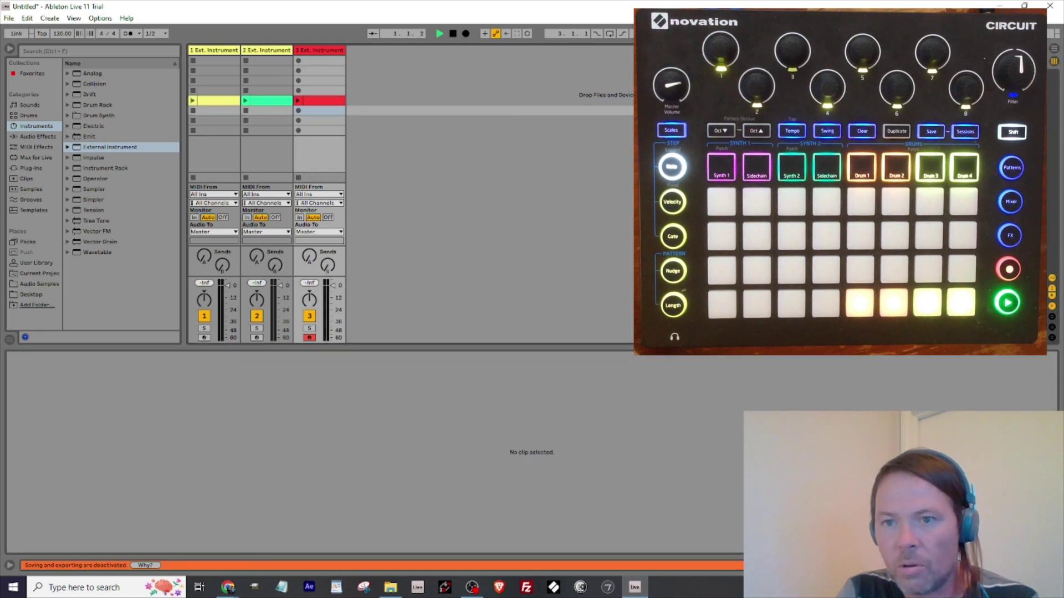
{"action": "left_click", "coordinate": [321, 100]}
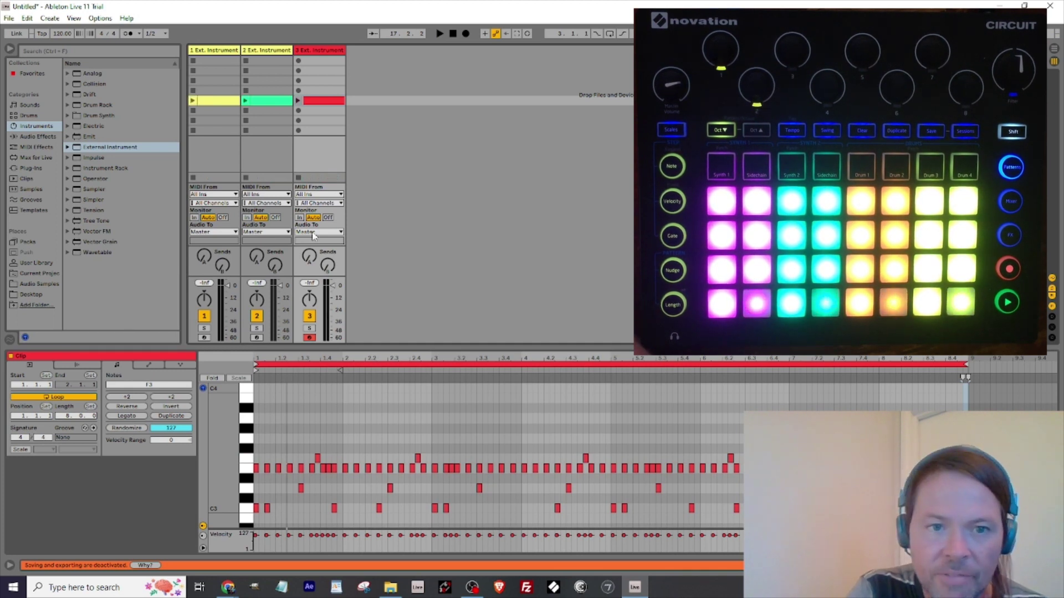
Set monitoring to Off on all three External Instrument tracks, and briefly run playback.
{"action": "left_click", "coordinate": [328, 217]}
{"action": "left_click", "coordinate": [276, 217]}
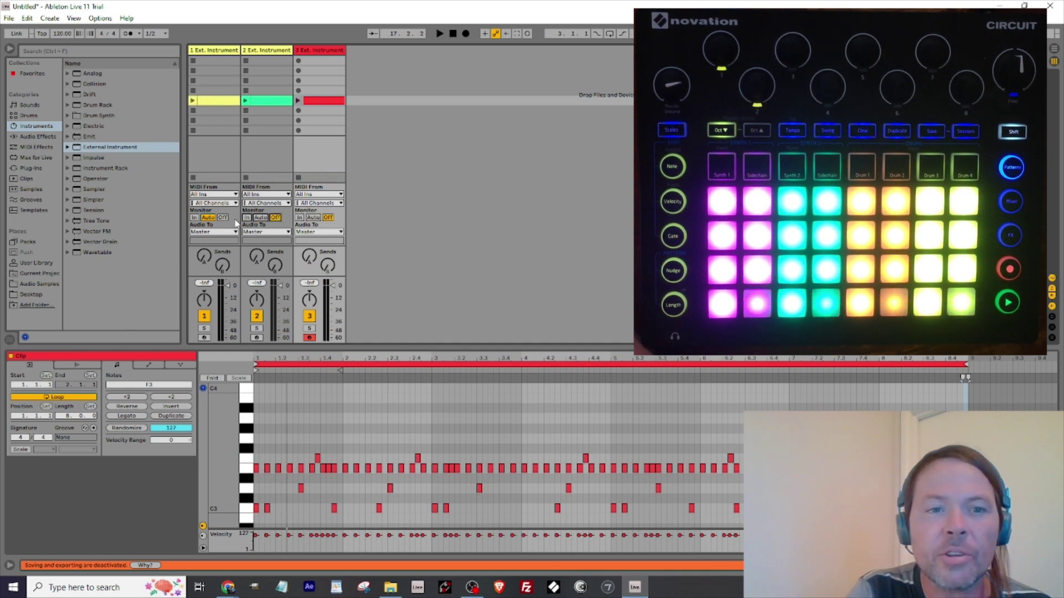
{"action": "left_click", "coordinate": [223, 218]}
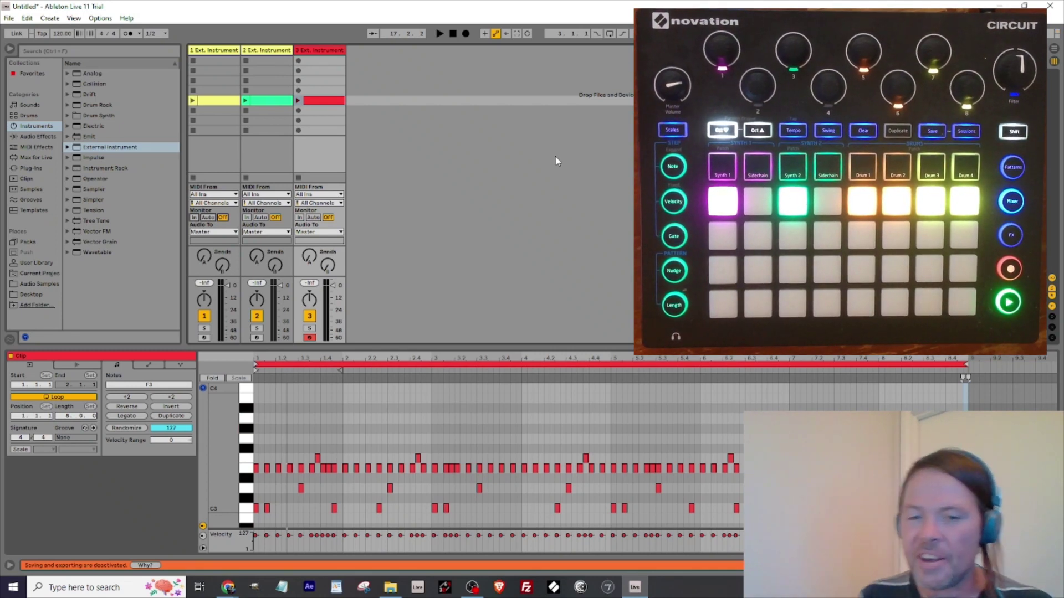
{"action": "key", "text": "space"}
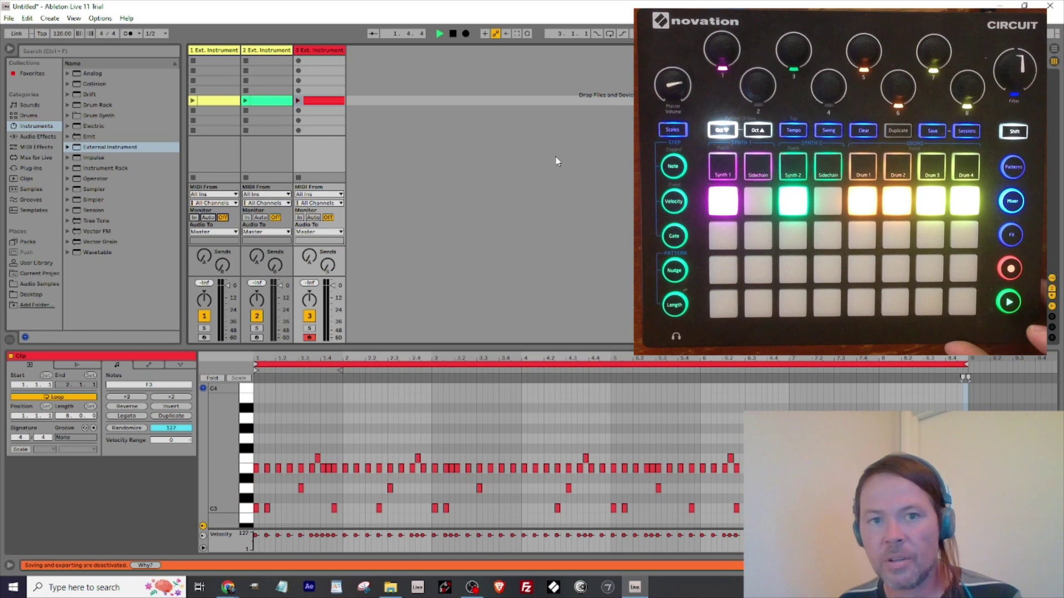
{"action": "key", "text": "space"}
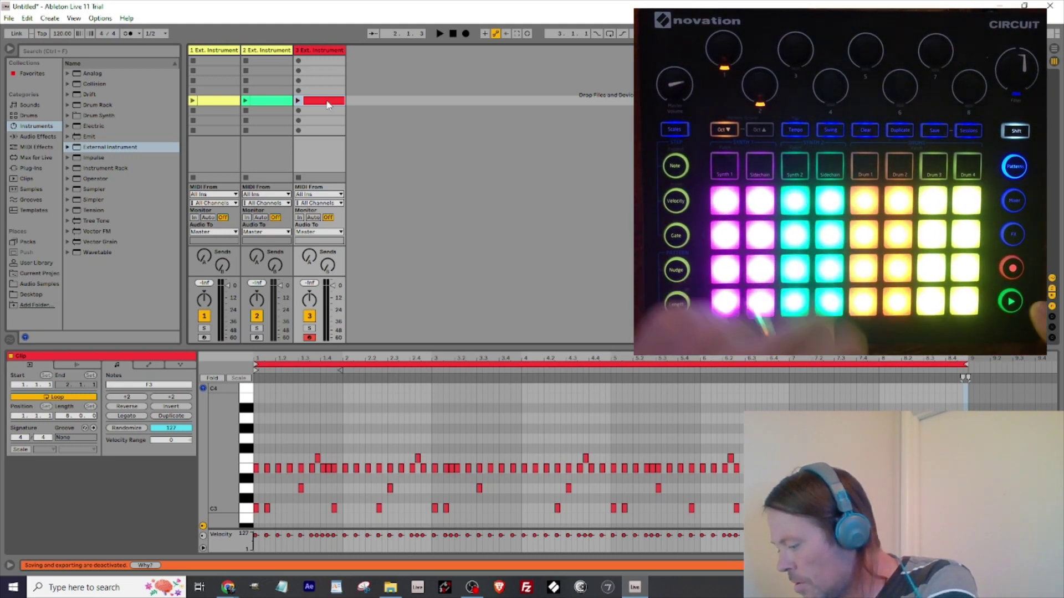
Launch the drum clip and add an Arpeggiator with a 1/16 rate before the third track's External Instrument.
{"action": "left_click", "coordinate": [298, 102]}
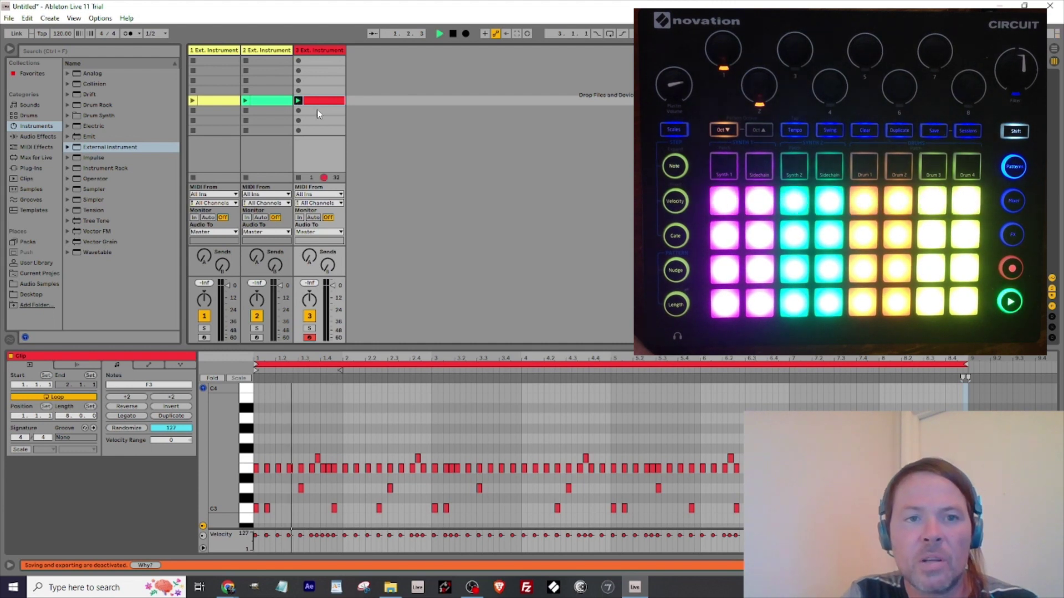
{"action": "left_click", "coordinate": [34, 147]}
{"action": "left_click_drag", "start_coordinate": [77, 76], "coordinate": [300, 67]}
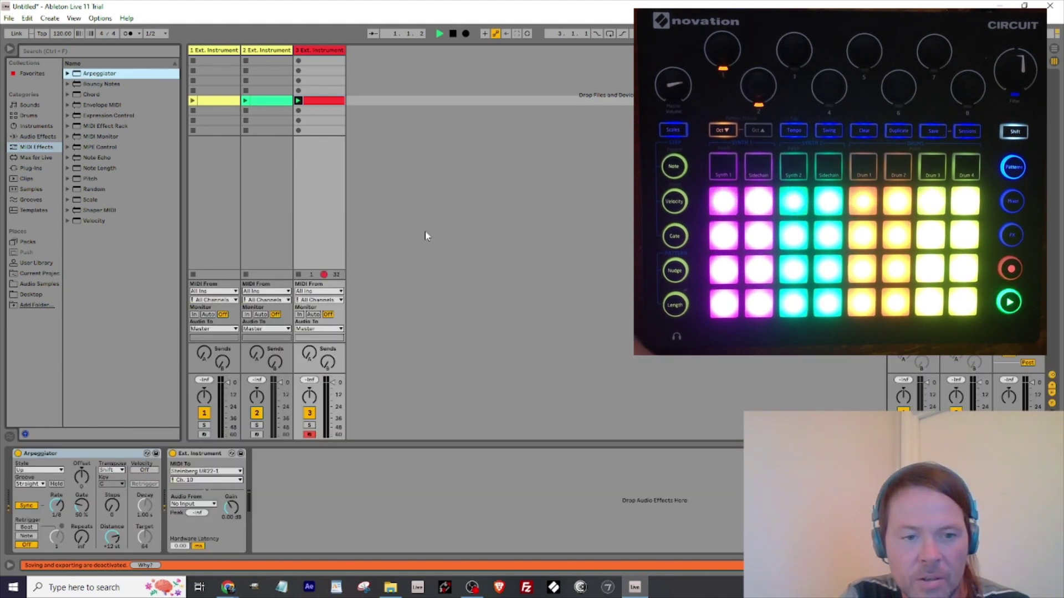
{"action": "key", "text": "space"}
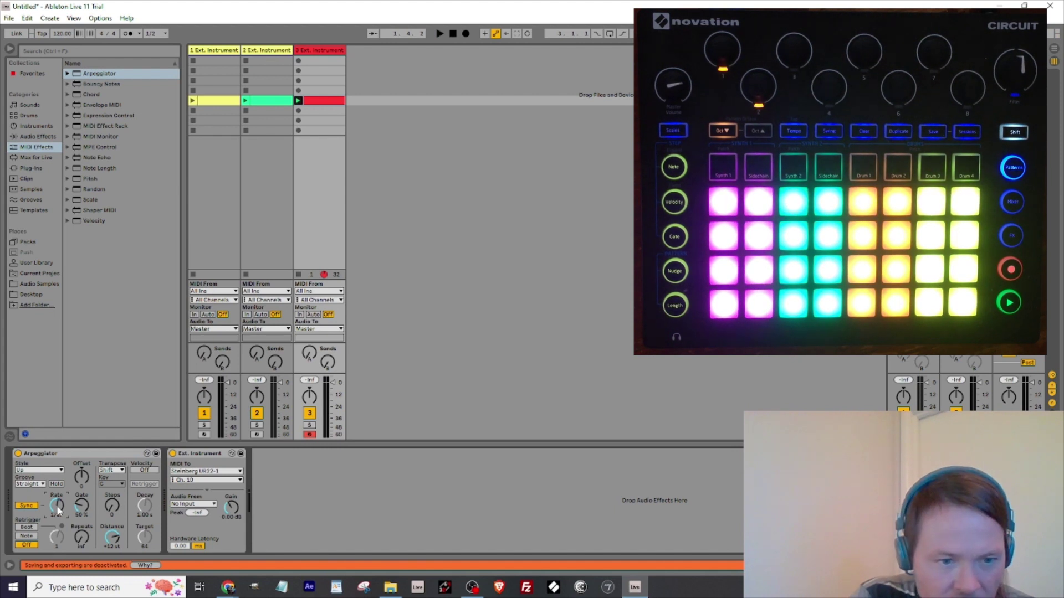
{"action": "key", "text": "space"}
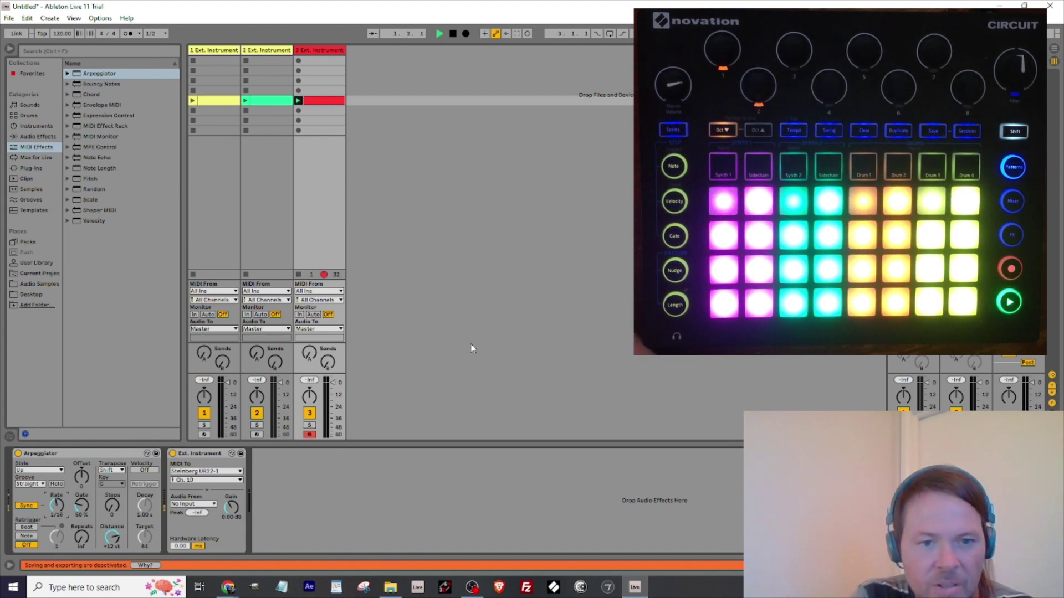
Lengthen all notes in the drum clip by about a sixteenth note and audition them through the Arpeggiator.
{"action": "double_click", "coordinate": [321, 105]}
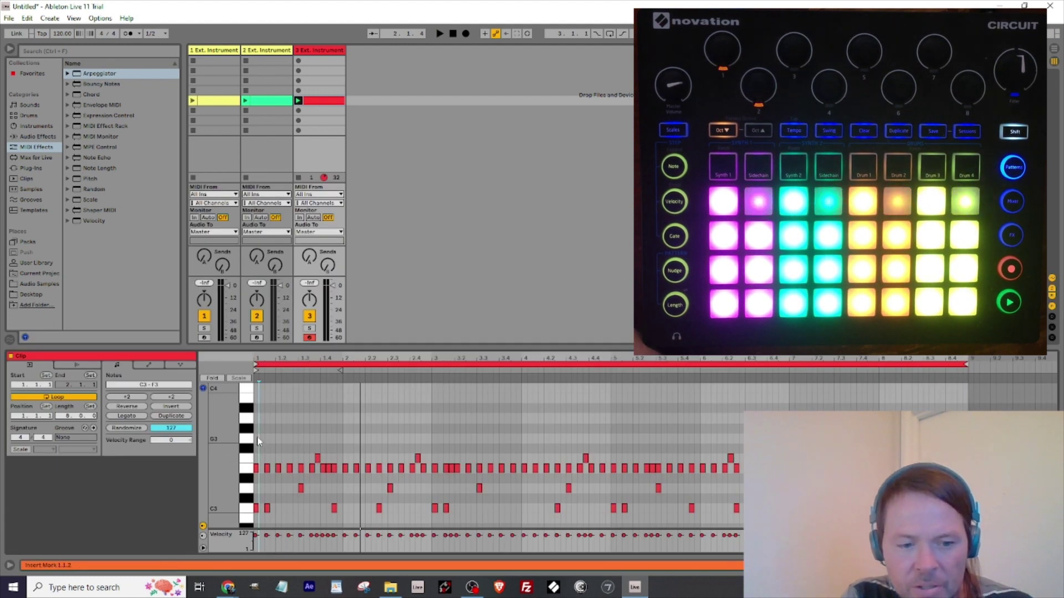
{"action": "key", "text": "ctrl+a"}
{"action": "left_click_drag", "start_coordinate": [258, 469], "coordinate": [264, 470]}
{"action": "left_click", "coordinate": [461, 273]}
{"action": "key", "text": "space"}
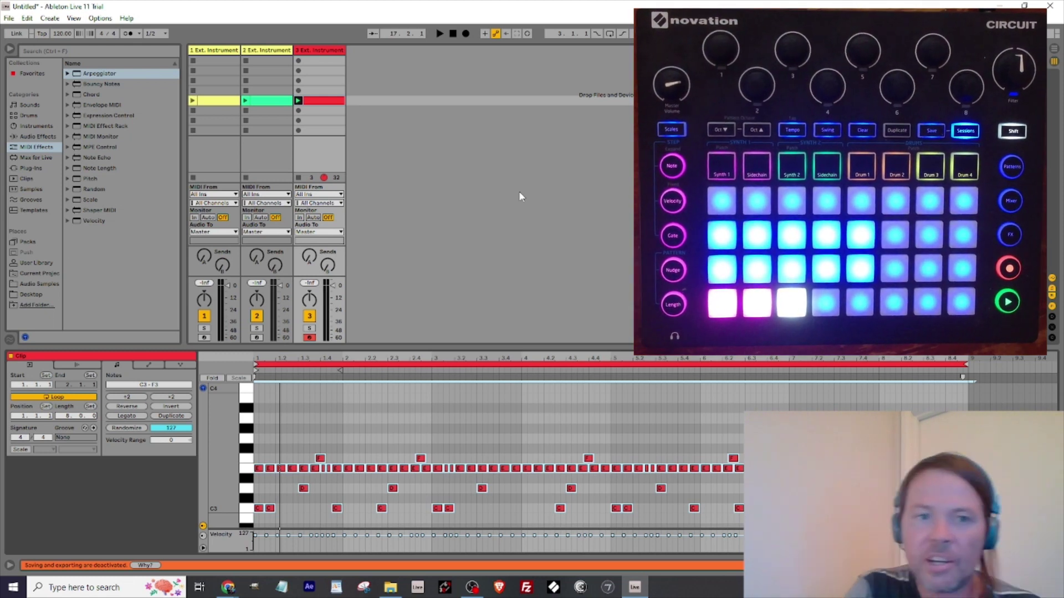
Remove the Arpeggiator from the third track and delete all notes from its clip.
{"action": "left_click", "coordinate": [323, 54]}
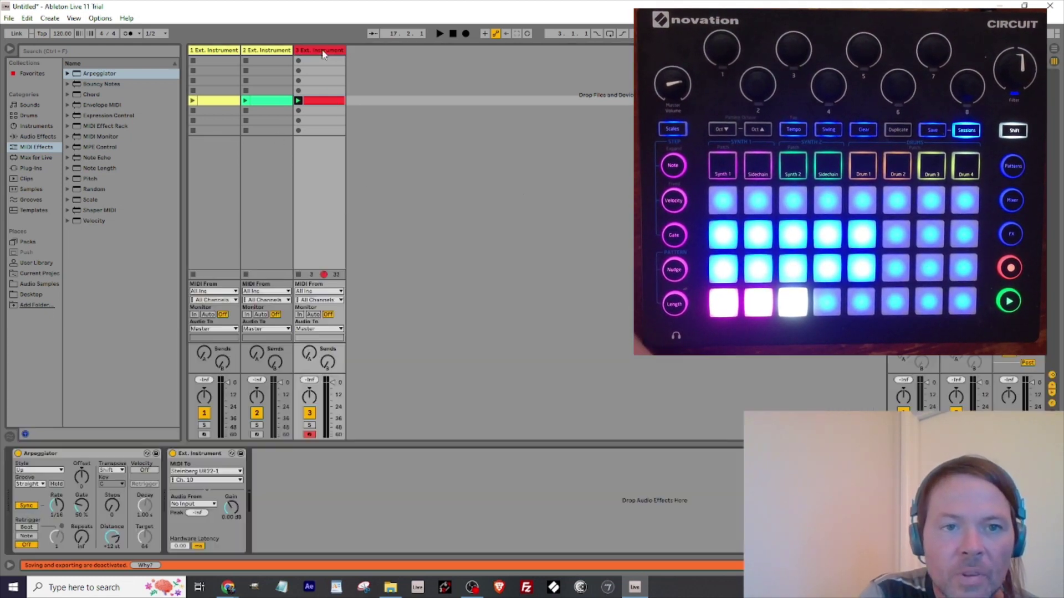
{"action": "left_click", "coordinate": [58, 453]}
{"action": "key", "text": "Delete"}
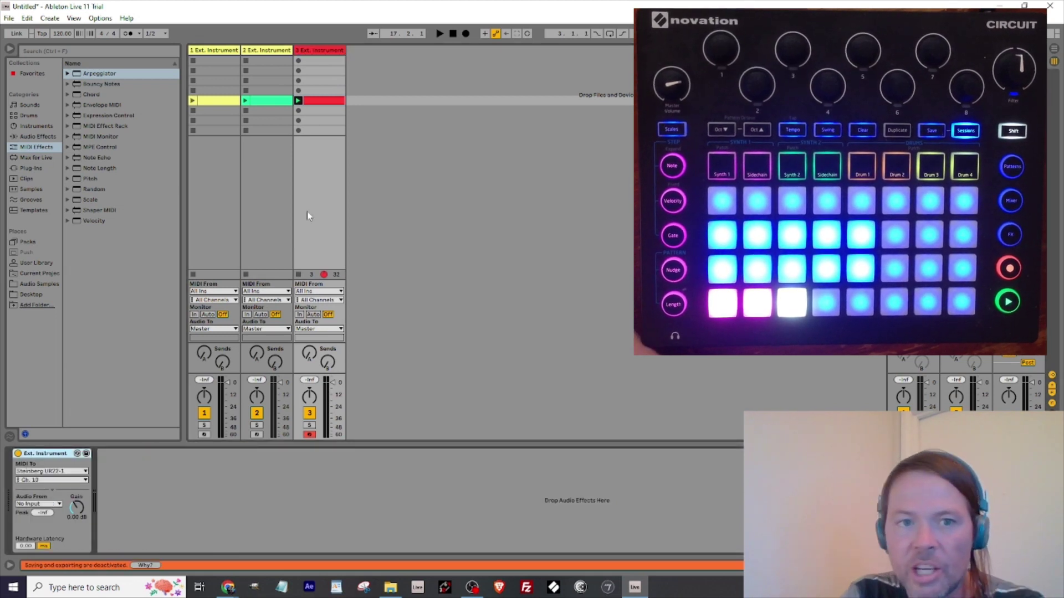
{"action": "left_click", "coordinate": [320, 102]}
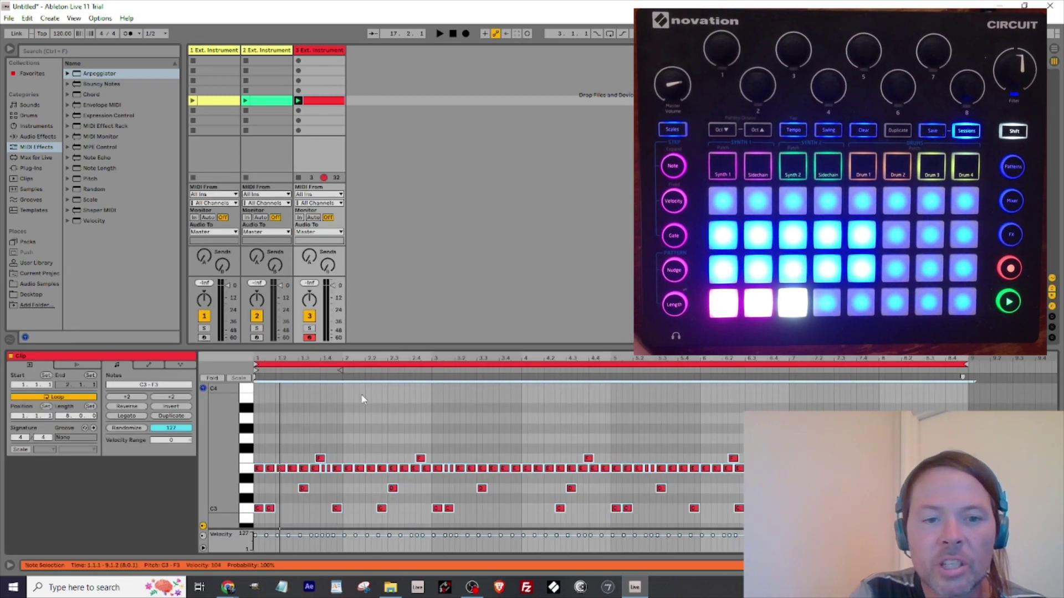
{"action": "key", "text": "Delete"}
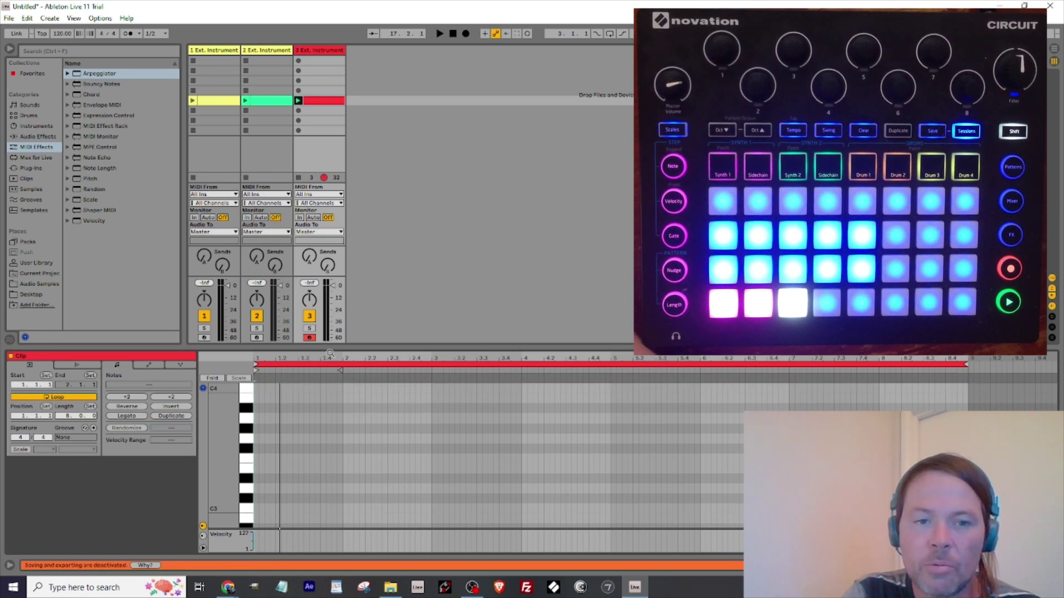
{"action": "left_click_drag", "start_coordinate": [329, 348], "coordinate": [330, 395]}
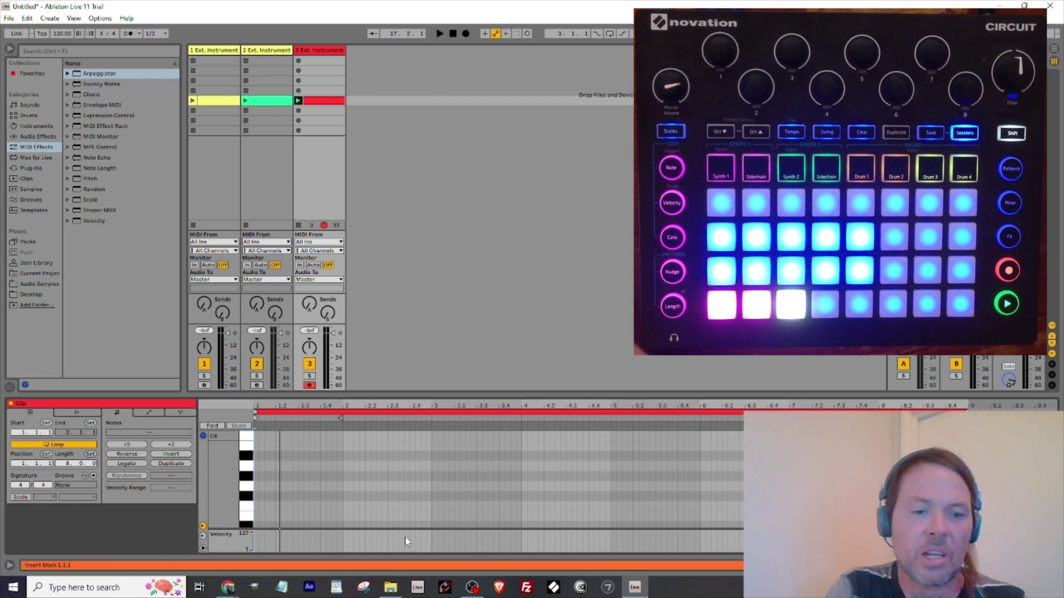
Switch to Chrome and examine the synth parameter and Drum Control tables in the Circuit Programmer's Reference Guide.
{"action": "mouse_move", "coordinate": [229, 588]}
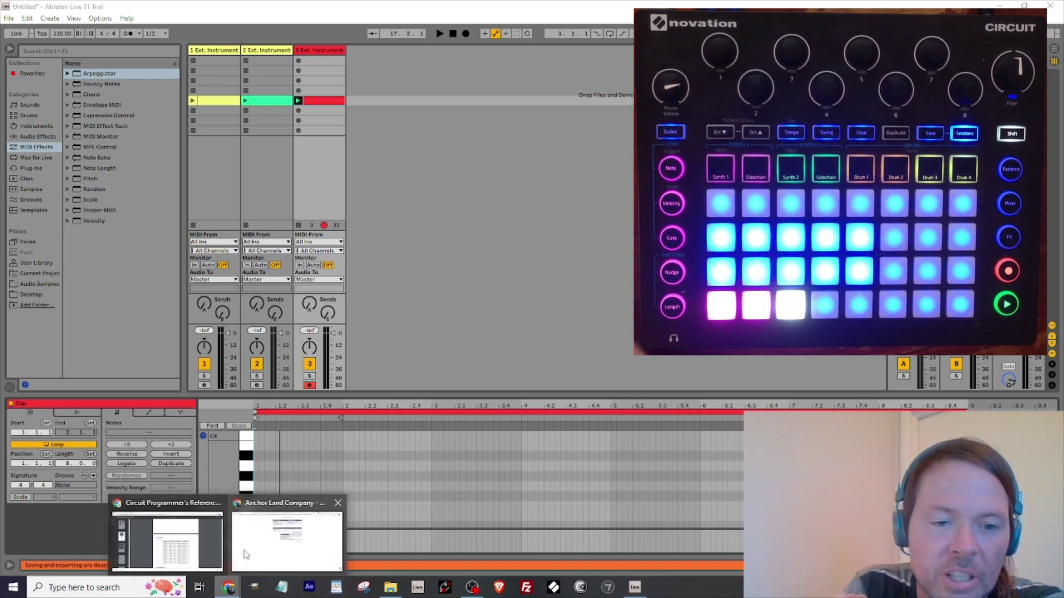
{"action": "left_click", "coordinate": [184, 551]}
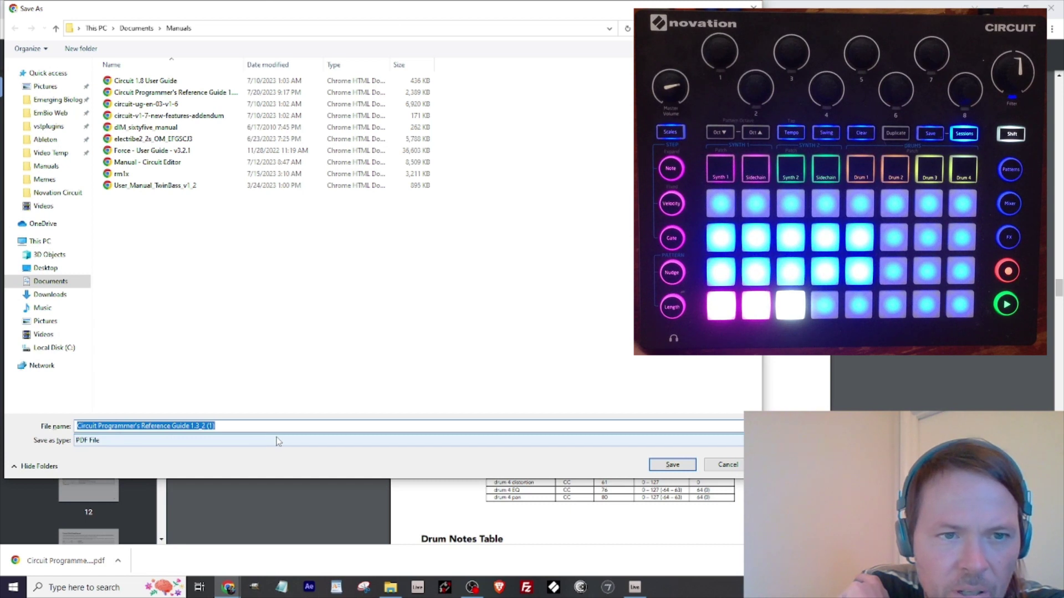
{"action": "left_click", "coordinate": [723, 464]}
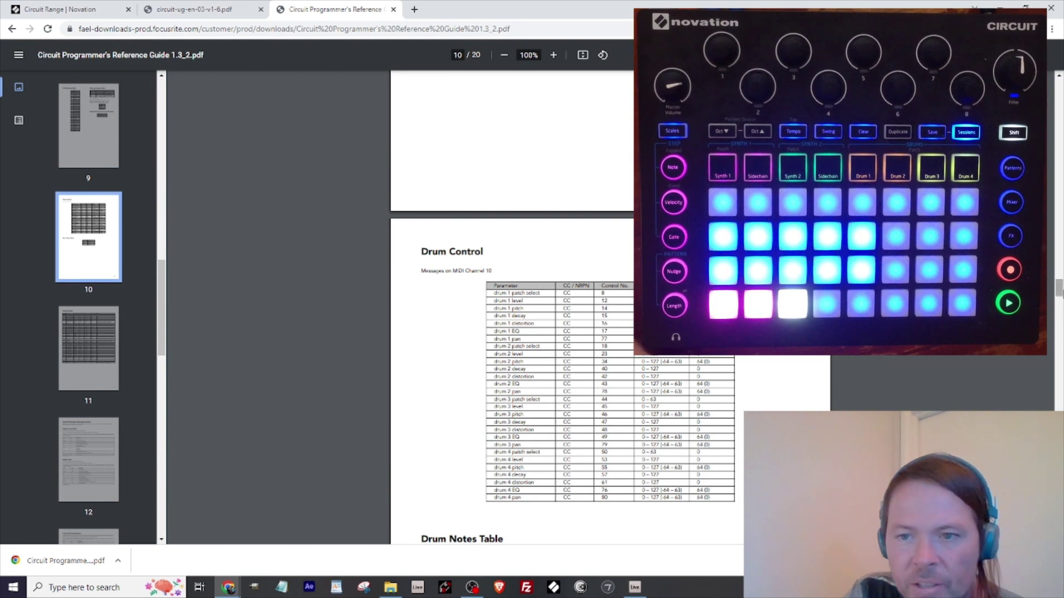
{"action": "key", "text": "Home"}
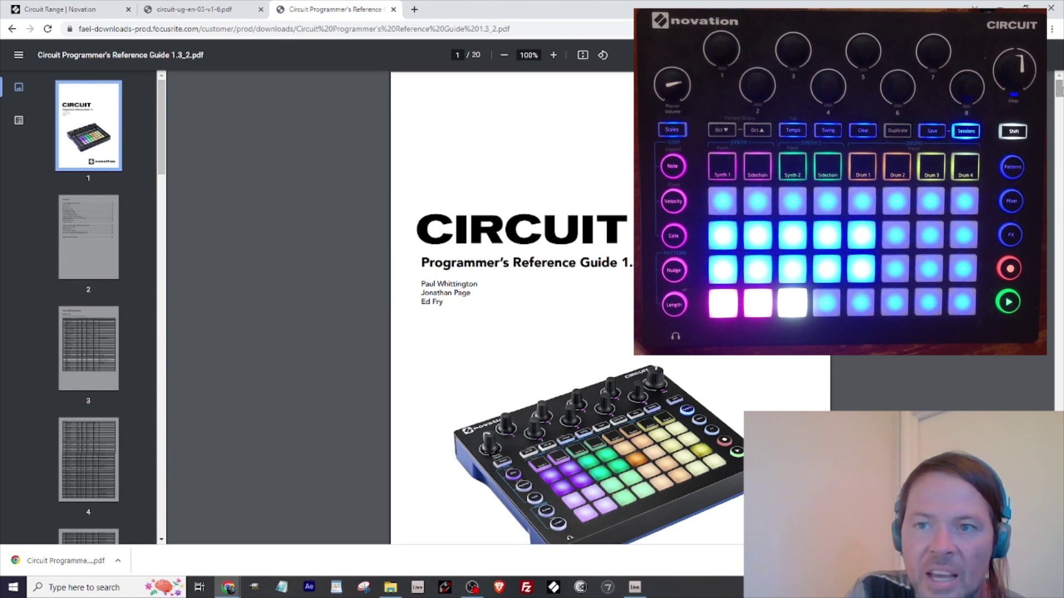
{"action": "left_click_drag", "start_coordinate": [1058, 91], "coordinate": [1059, 135]}
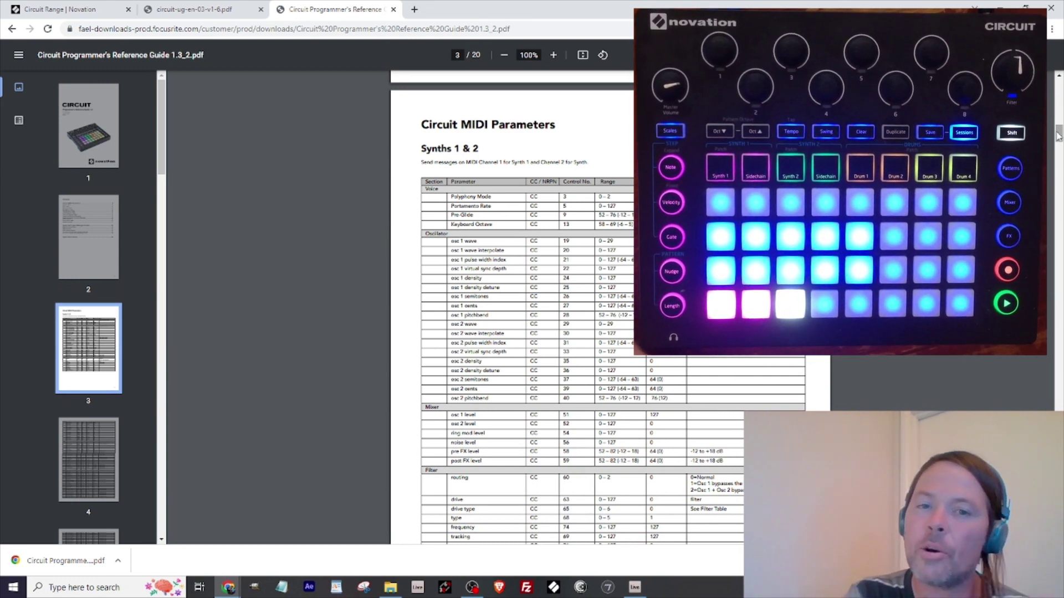
{"action": "left_click_drag", "start_coordinate": [1058, 136], "coordinate": [1058, 154]}
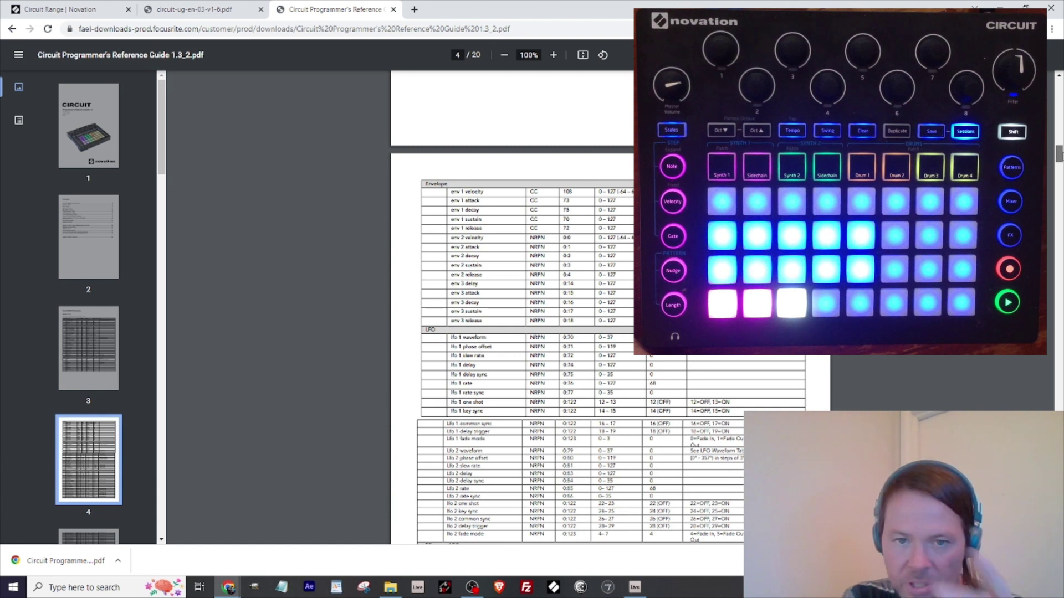
{"action": "left_click_drag", "start_coordinate": [1059, 154], "coordinate": [1058, 136]}
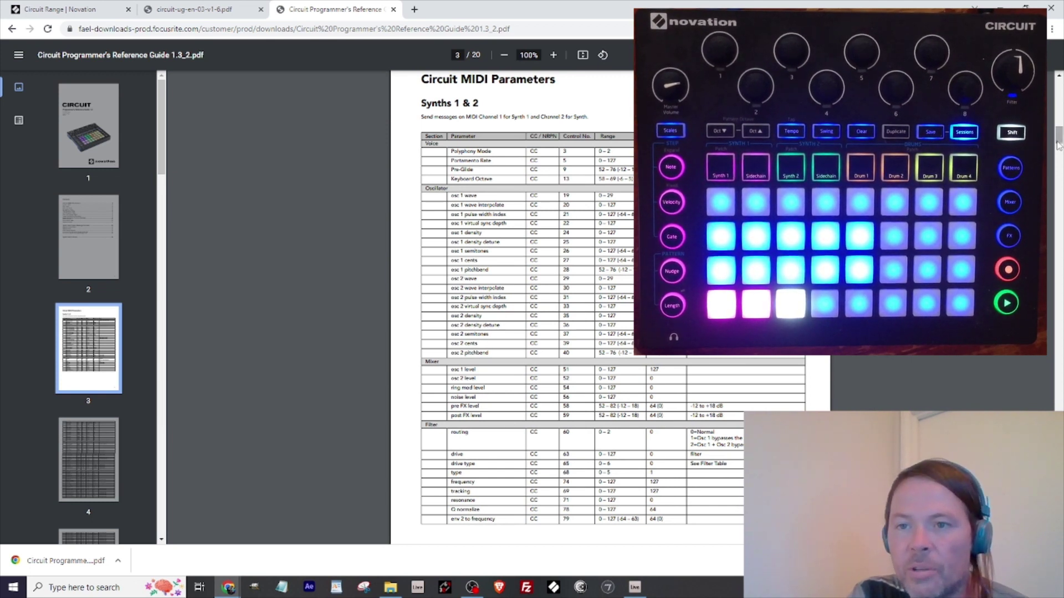
{"action": "left_click_drag", "start_coordinate": [1058, 146], "coordinate": [1053, 295]}
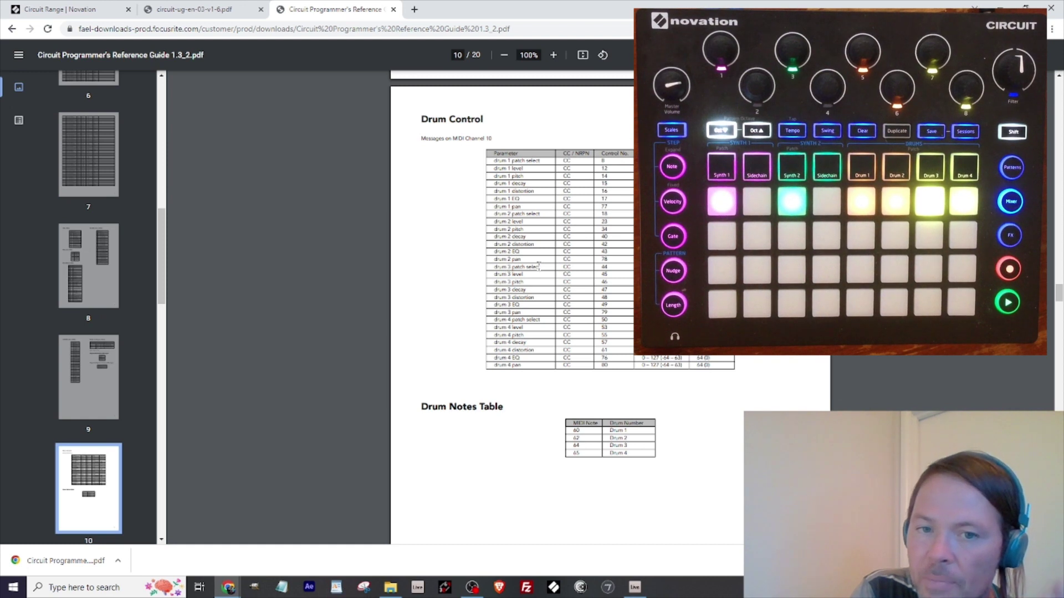
Switch back to Ableton Live and show the drum clip's MIDI Ctrl envelope for 44: LSB for CC 12 (Effect Control 1).
{"action": "left_click", "coordinate": [634, 588]}
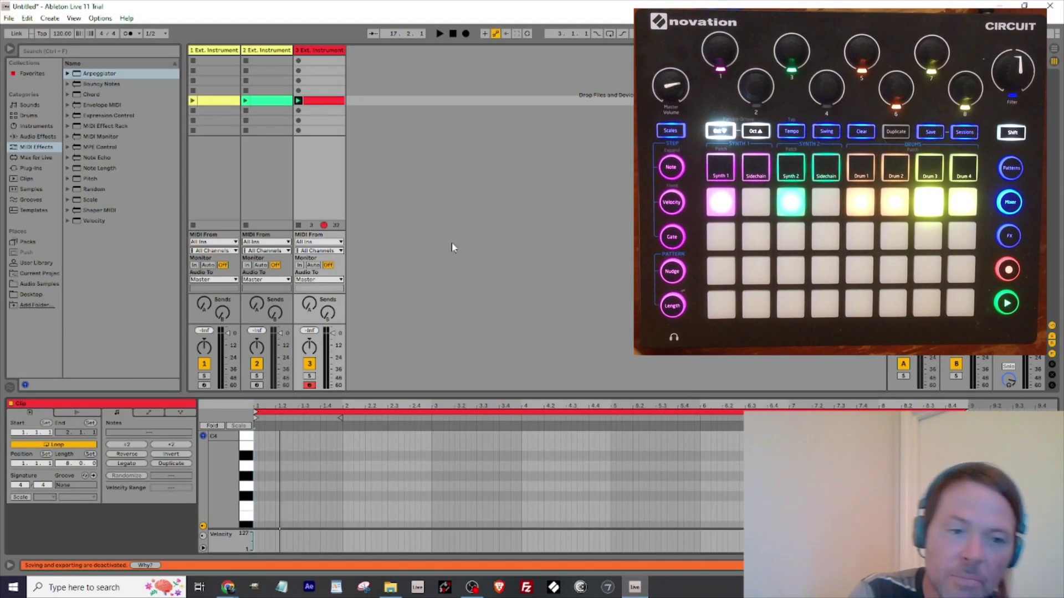
{"action": "left_click", "coordinate": [149, 413]}
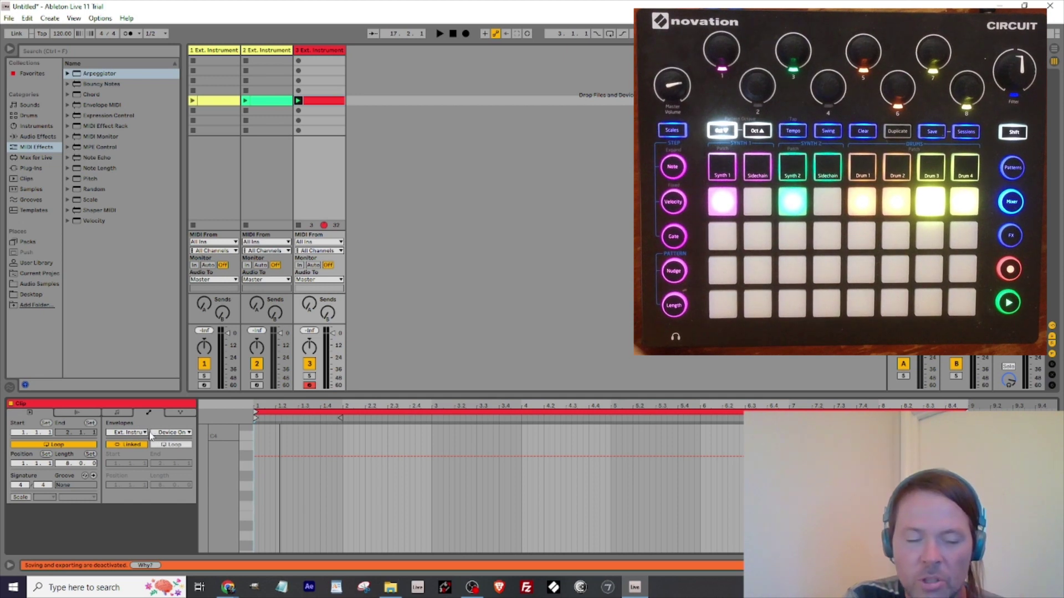
{"action": "left_click", "coordinate": [144, 433]}
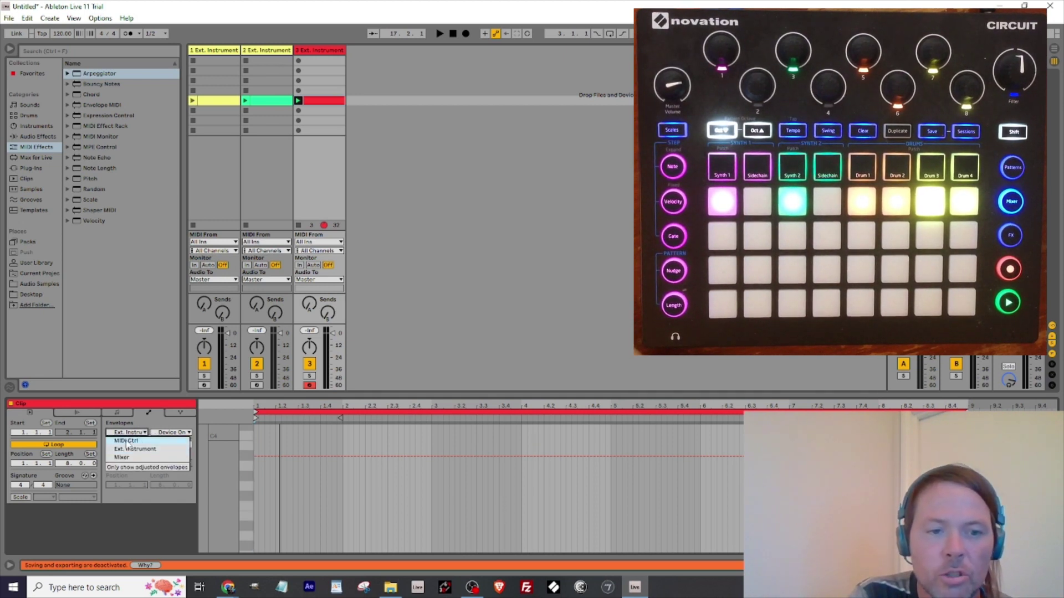
{"action": "left_click", "coordinate": [126, 441]}
{"action": "left_click", "coordinate": [188, 434]}
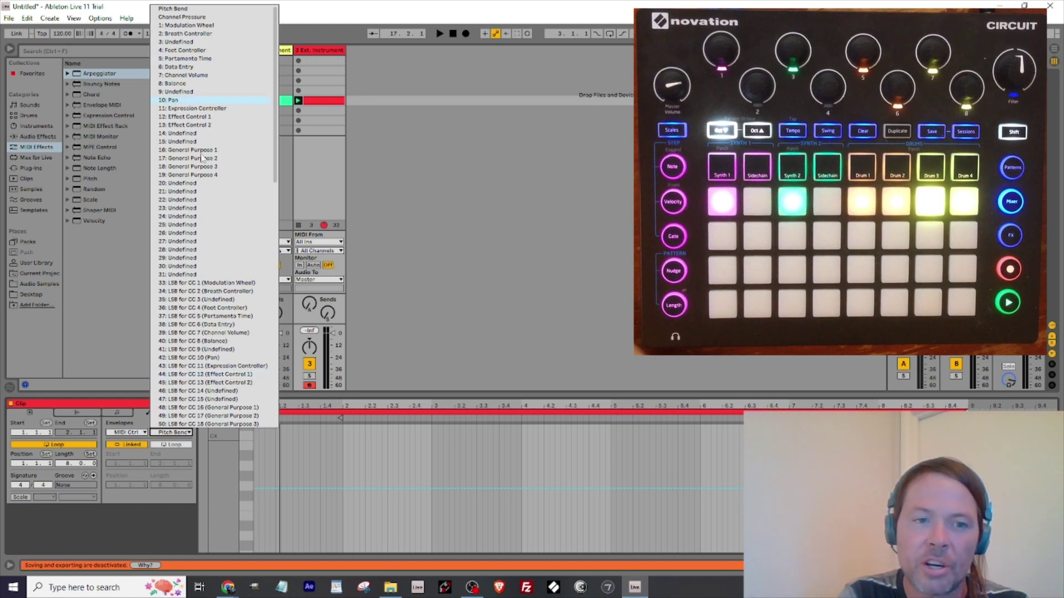
{"action": "left_click", "coordinate": [194, 374]}
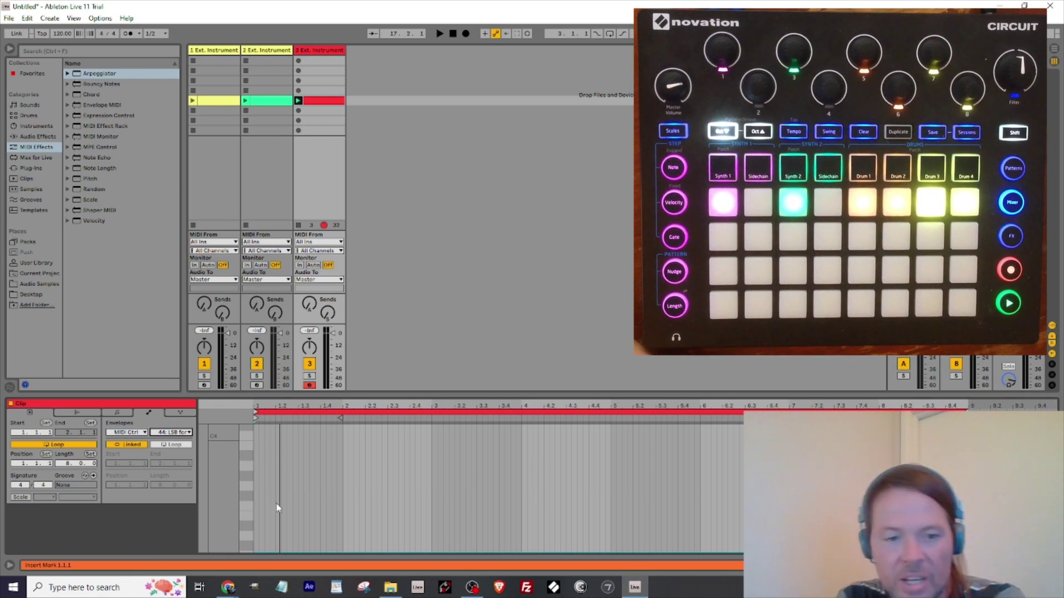
Shape the CC 44 envelope with breakpoints: a peak near 1.3, a dip at bar 2 and a high plateau beyond, and audition it.
{"action": "left_click", "coordinate": [261, 555]}
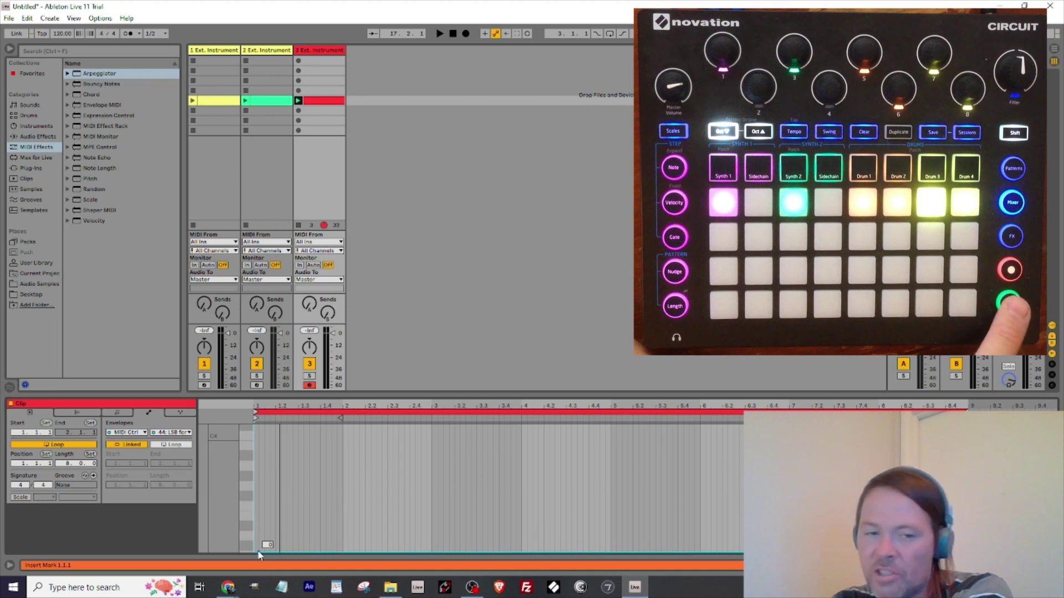
{"action": "mouse_move", "coordinate": [261, 556]}
{"action": "left_mouse_down"}
{"action": "mouse_move", "coordinate": [261, 515]}
{"action": "mouse_move", "coordinate": [285, 487]}
{"action": "mouse_move", "coordinate": [285, 459]}
{"action": "mouse_move", "coordinate": [331, 453]}
{"action": "mouse_move", "coordinate": [338, 495]}
{"action": "mouse_move", "coordinate": [364, 523]}
{"action": "mouse_move", "coordinate": [391, 467]}
{"action": "mouse_move", "coordinate": [393, 535]}
{"action": "mouse_move", "coordinate": [414, 486]}
{"action": "mouse_move", "coordinate": [315, 491]}
{"action": "mouse_move", "coordinate": [256, 551]}
{"action": "left_mouse_up"}
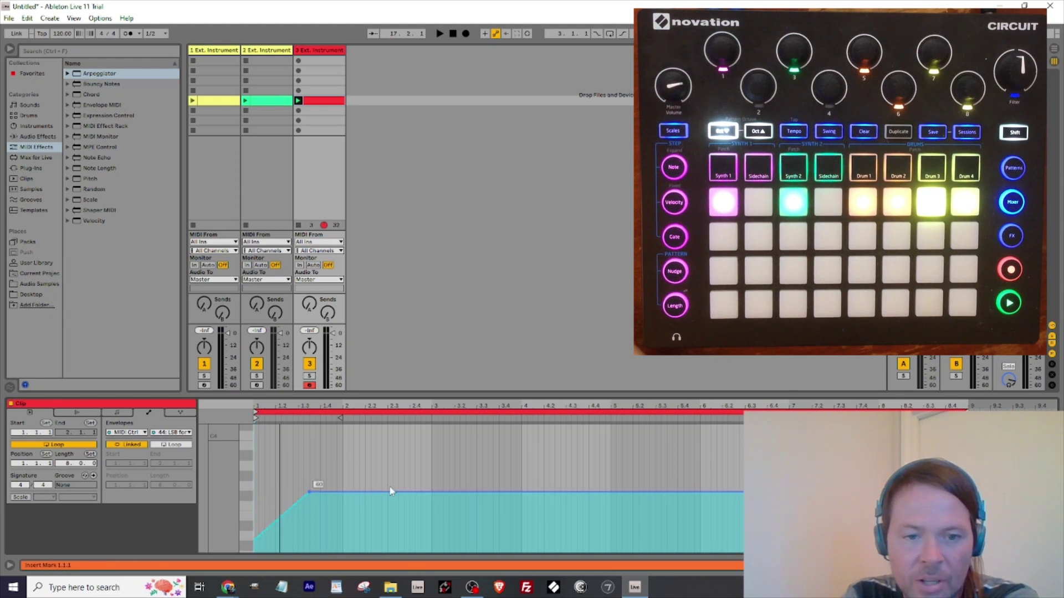
{"action": "left_click_drag", "start_coordinate": [378, 491], "coordinate": [344, 550]}
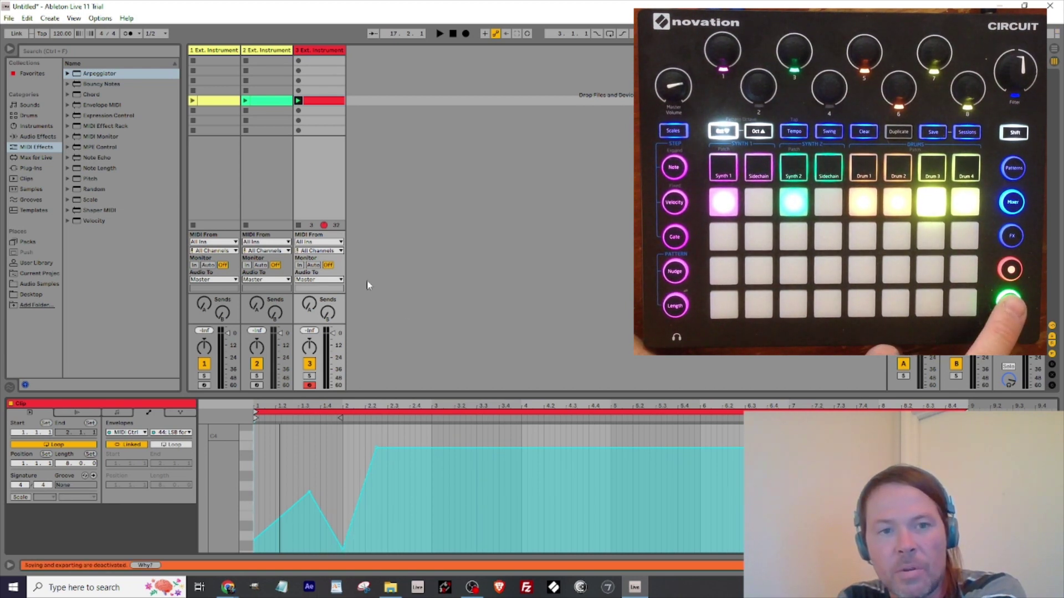
{"action": "left_click", "coordinate": [298, 100]}
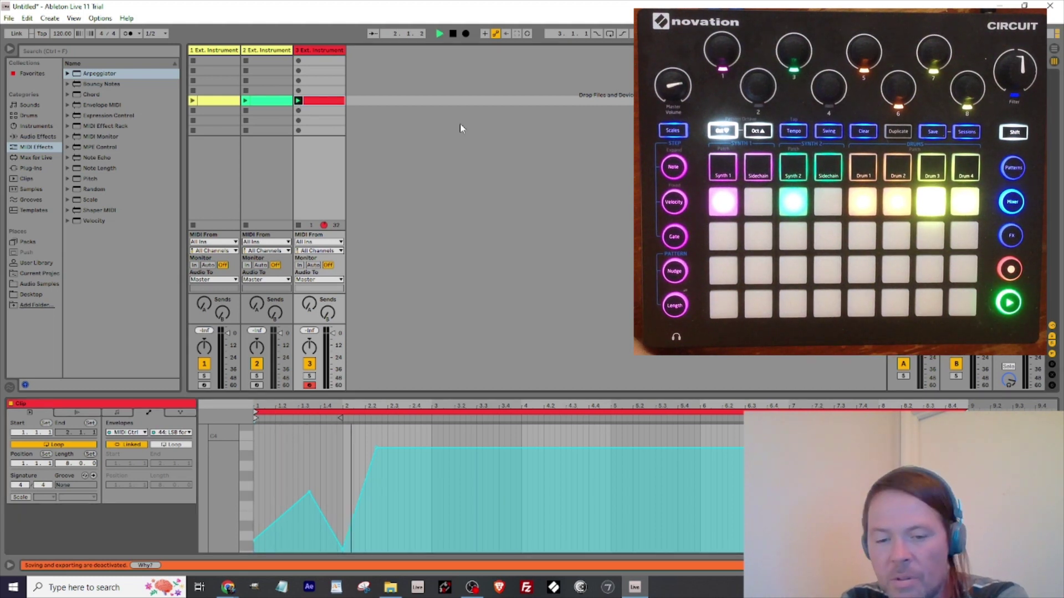
{"action": "key", "text": "space"}
Draw a stepped freehand curve over the CC 44 envelope from about 2.3 past bar 6 in Draw Mode, and audition the clip.
{"action": "mouse_move", "coordinate": [394, 466]}
{"action": "left_mouse_down"}
{"action": "mouse_move", "coordinate": [407, 460]}
{"action": "mouse_move", "coordinate": [429, 487]}
{"action": "mouse_move", "coordinate": [487, 510]}
{"action": "mouse_move", "coordinate": [511, 432]}
{"action": "mouse_move", "coordinate": [550, 429]}
{"action": "left_mouse_up"}
{"action": "key", "text": "b"}
{"action": "mouse_move", "coordinate": [566, 545]}
{"action": "left_mouse_down"}
{"action": "mouse_move", "coordinate": [598, 493]}
{"action": "mouse_move", "coordinate": [696, 500]}
{"action": "mouse_move", "coordinate": [742, 491]}
{"action": "left_mouse_up"}
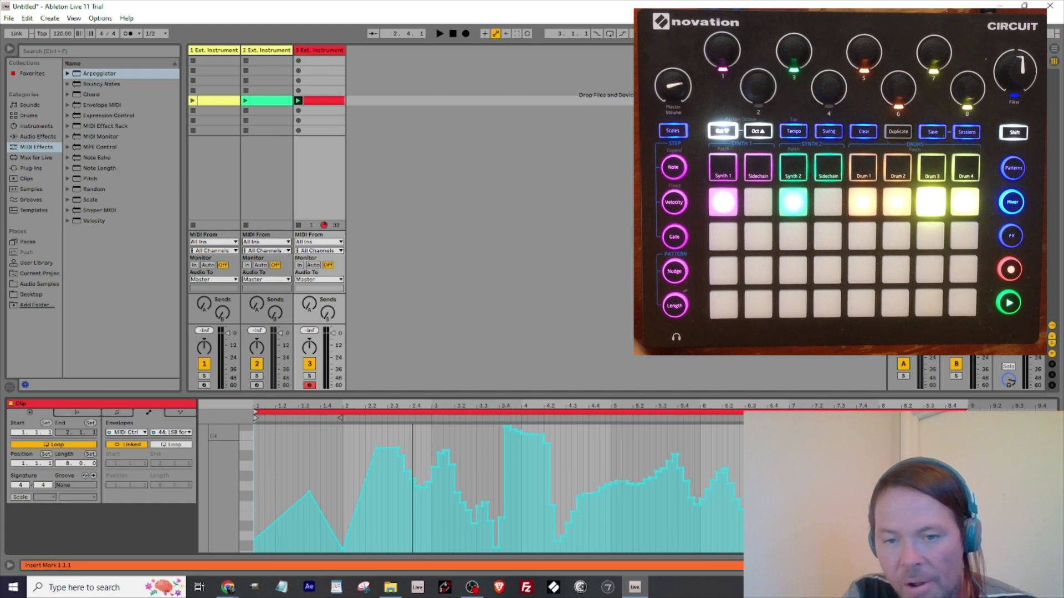
{"action": "key", "text": "ctrl+s"}
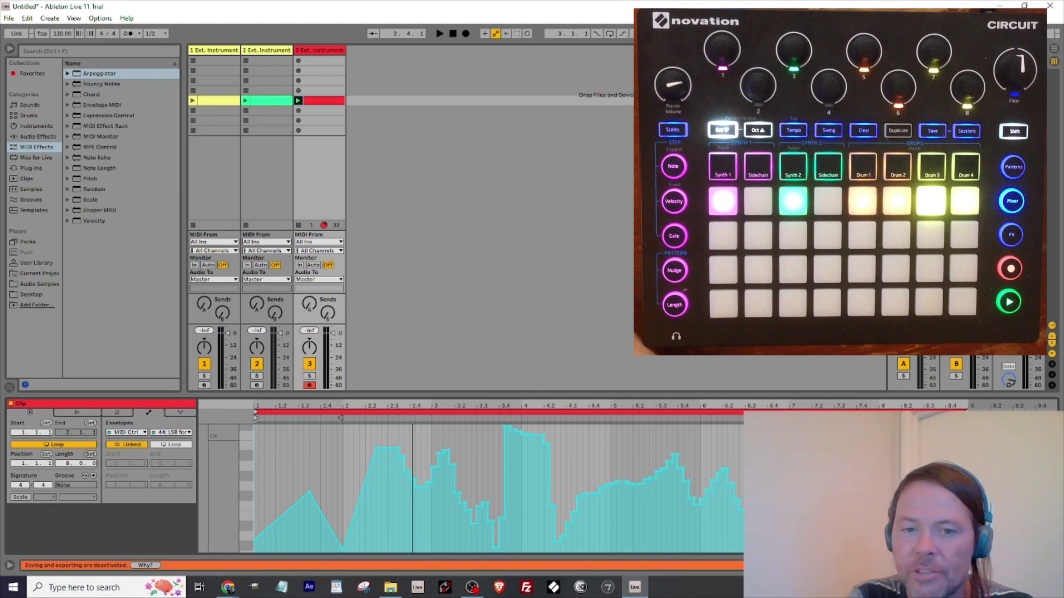
{"action": "key", "text": "space"}
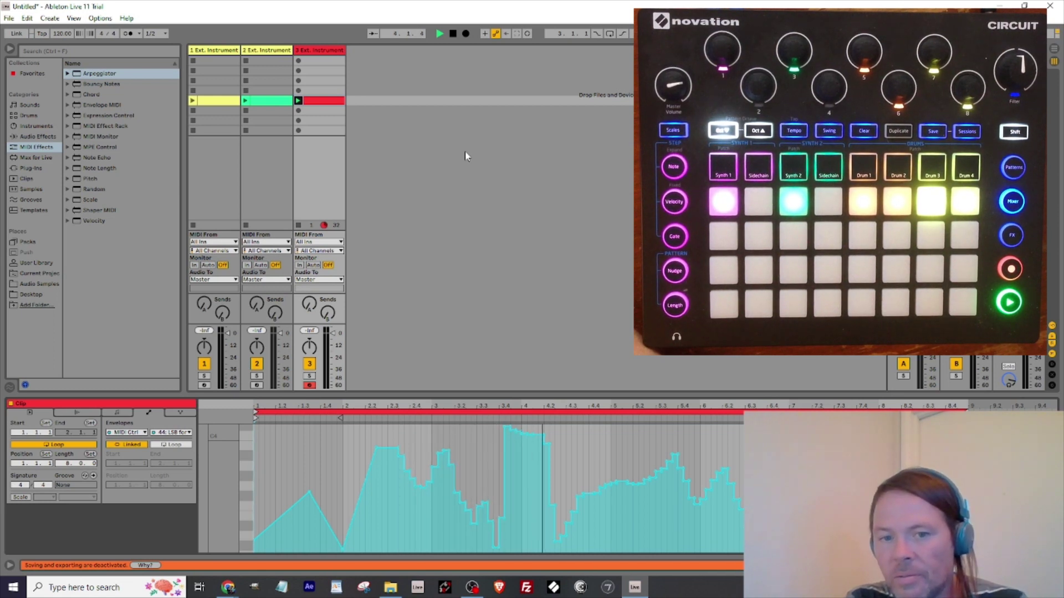
{"action": "key", "text": "space"}
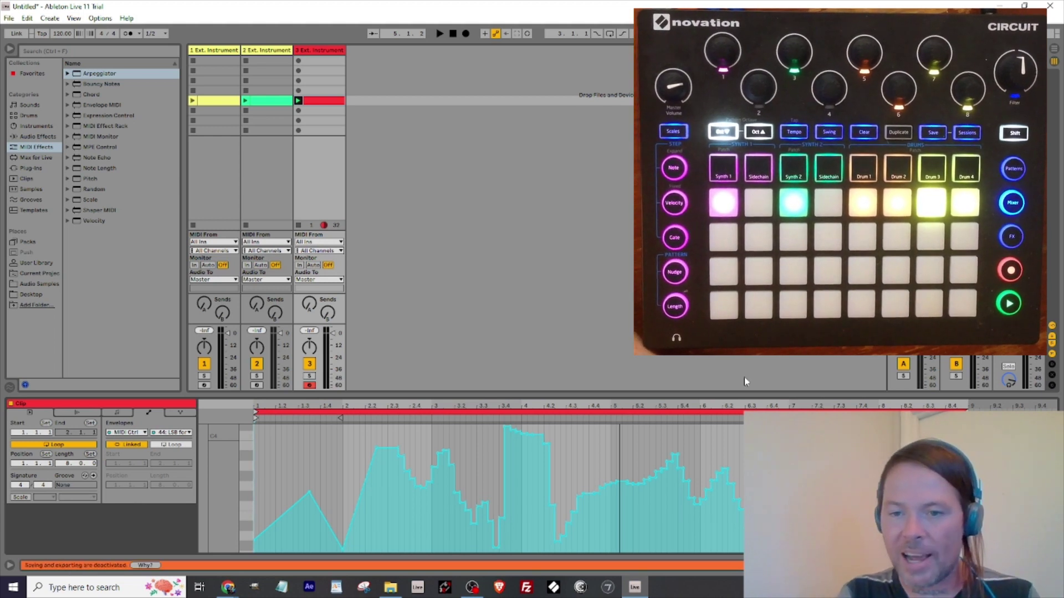
Try unlinking the CC 44 envelope from the clip, link it again, and audition the clip.
{"action": "left_click", "coordinate": [133, 446]}
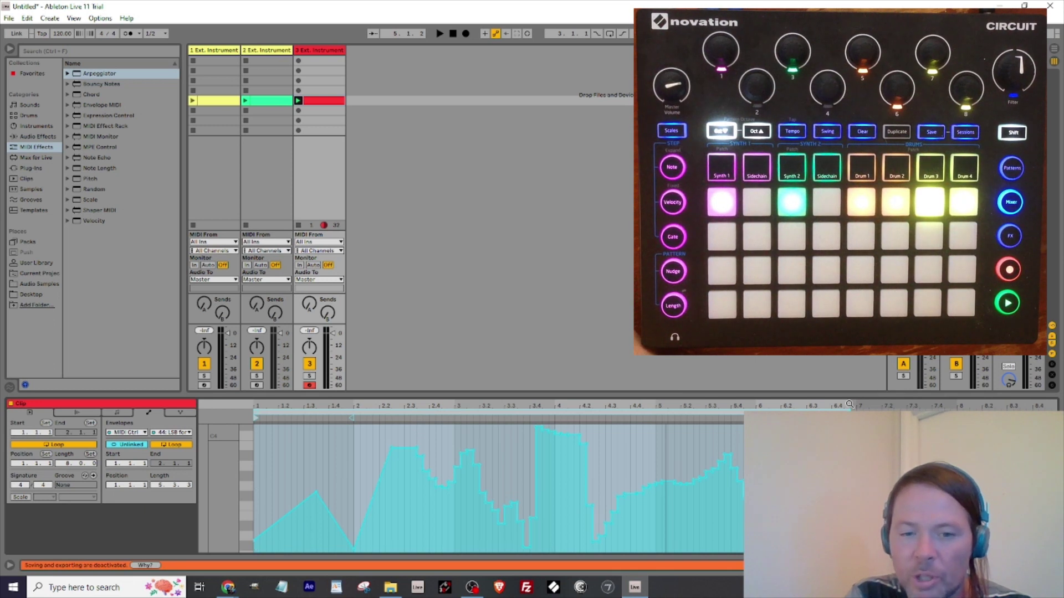
{"action": "key", "text": "ctrl+a"}
{"action": "left_click", "coordinate": [127, 444]}
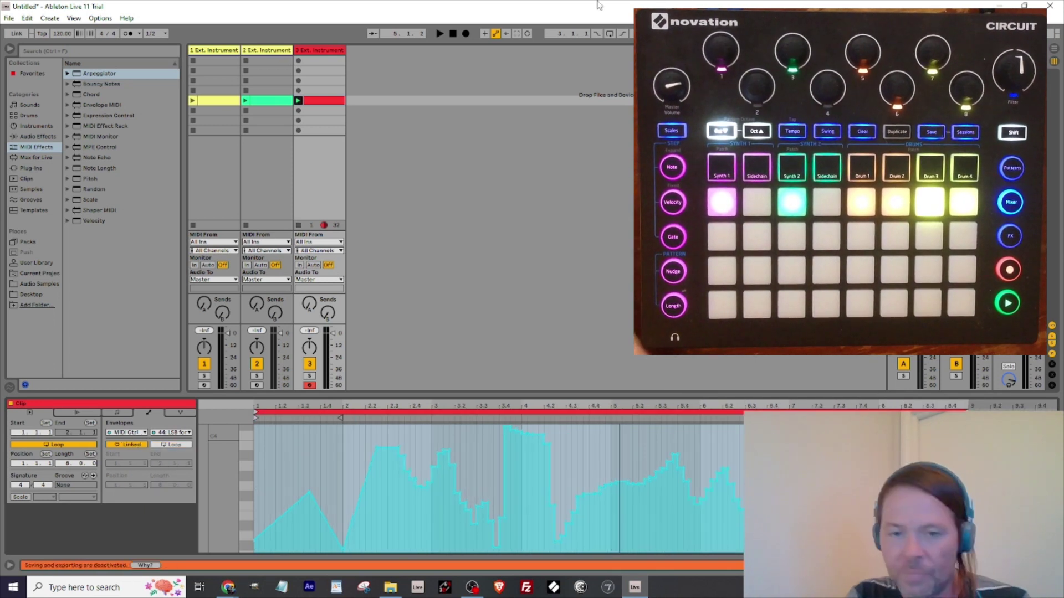
{"action": "key", "text": "space"}
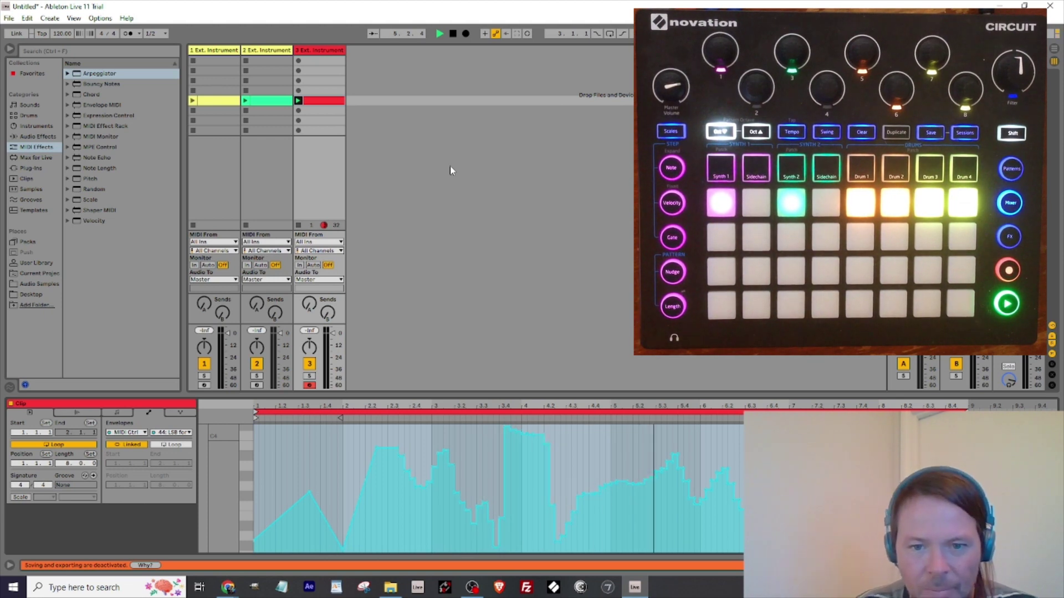
{"action": "key", "text": "space"}
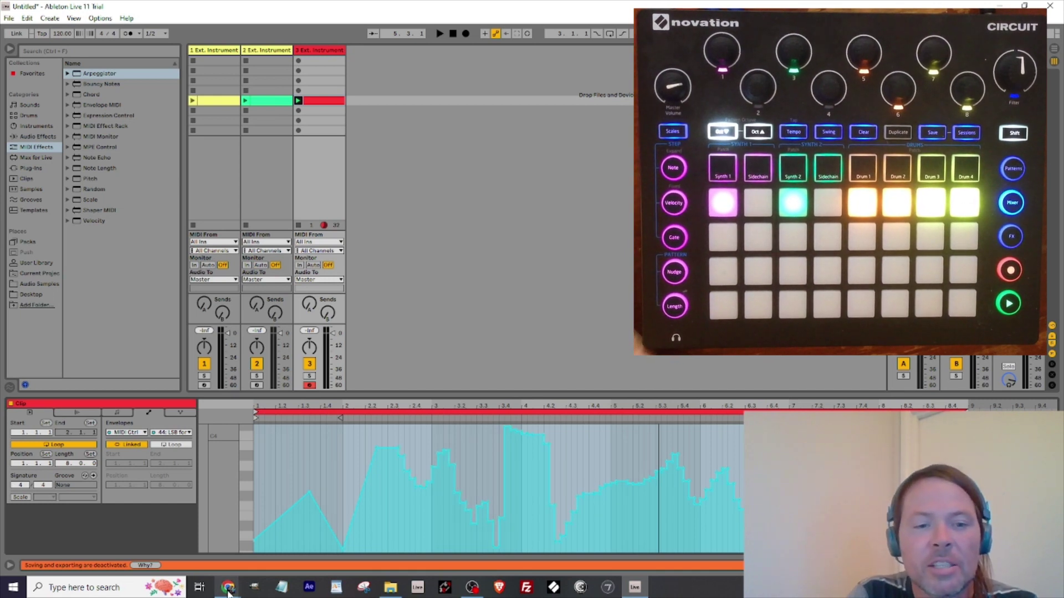
Check the Drum Control table in Chrome, and in Ableton Live select the clip envelope for 16: General Purpose 1.
{"action": "left_click", "coordinate": [291, 535]}
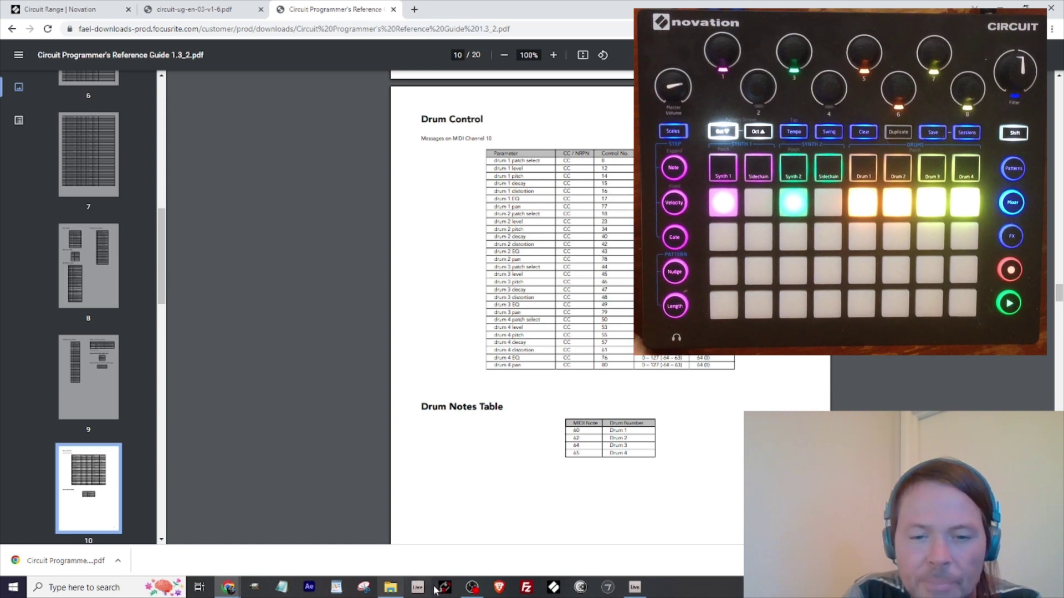
{"action": "left_click", "coordinate": [634, 587]}
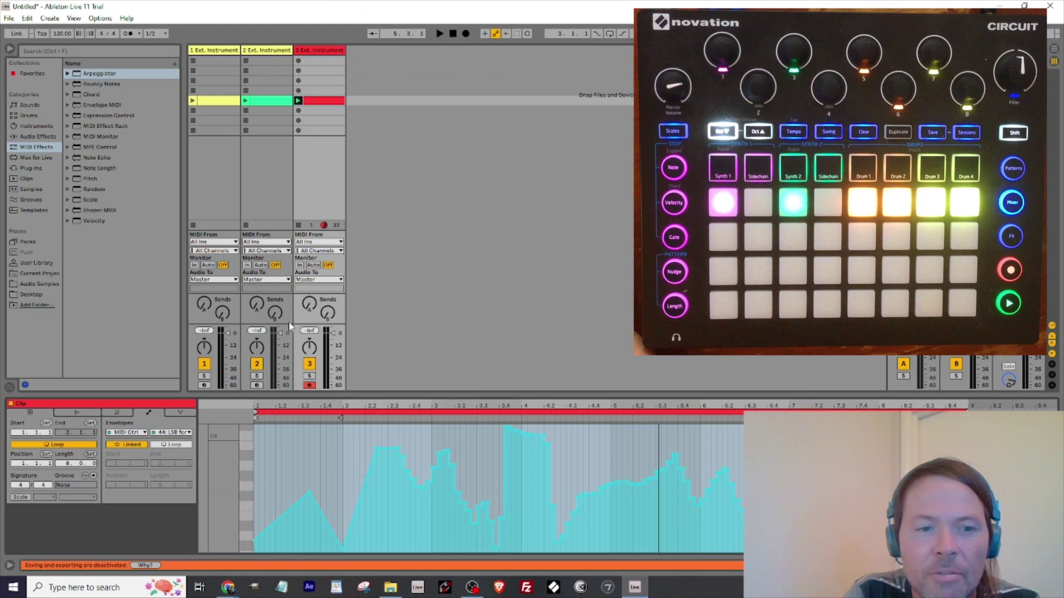
{"action": "left_click", "coordinate": [169, 433]}
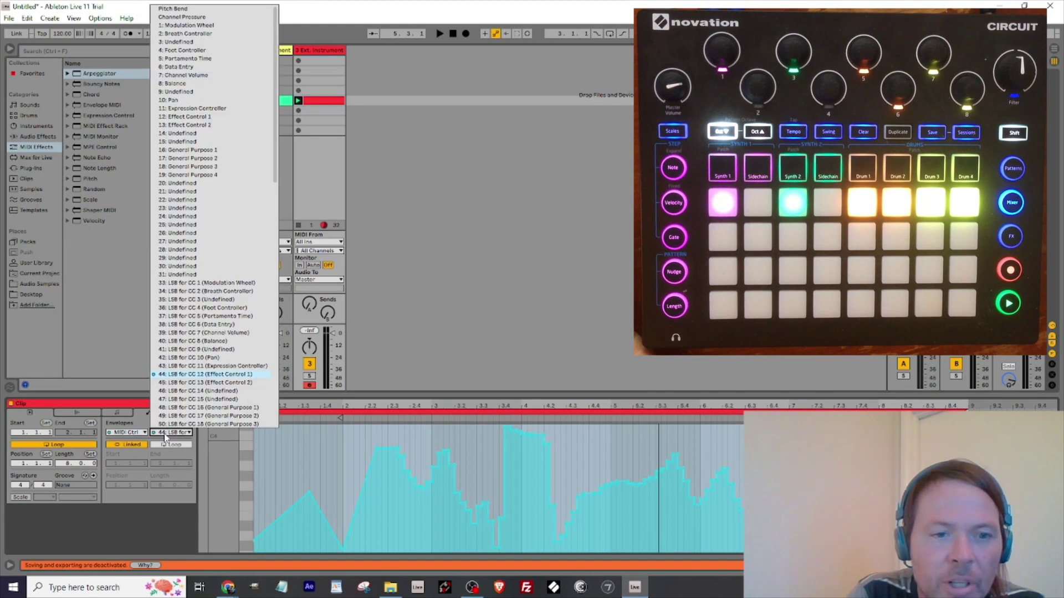
{"action": "left_click", "coordinate": [175, 151]}
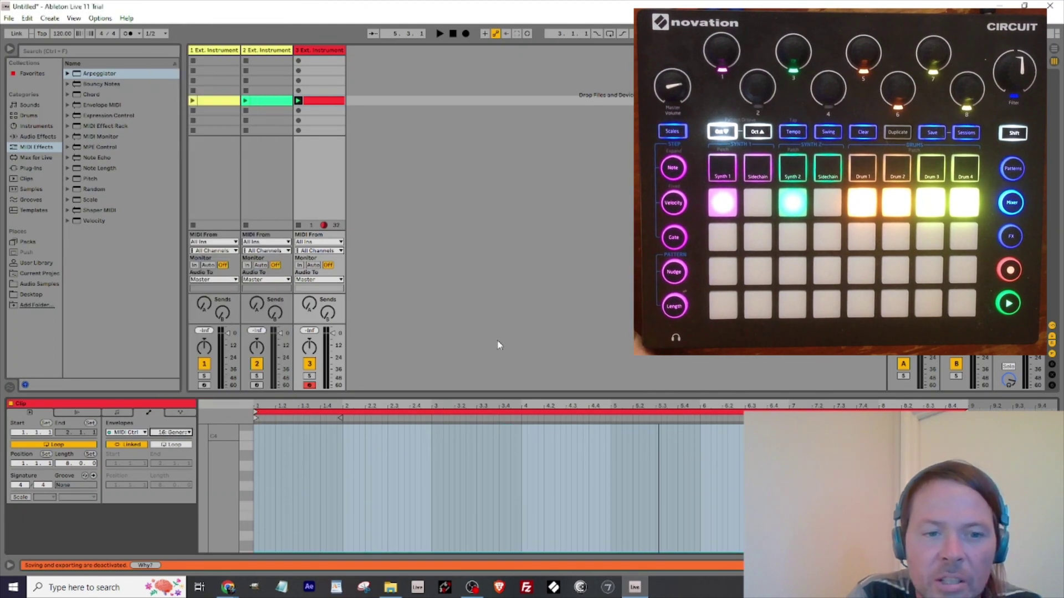
Raise the CC 16 envelope to 44, bend it with breakpoints through bar 6, and draw a falling stepped peak after bar 2 during playback.
{"action": "left_click", "coordinate": [280, 465]}
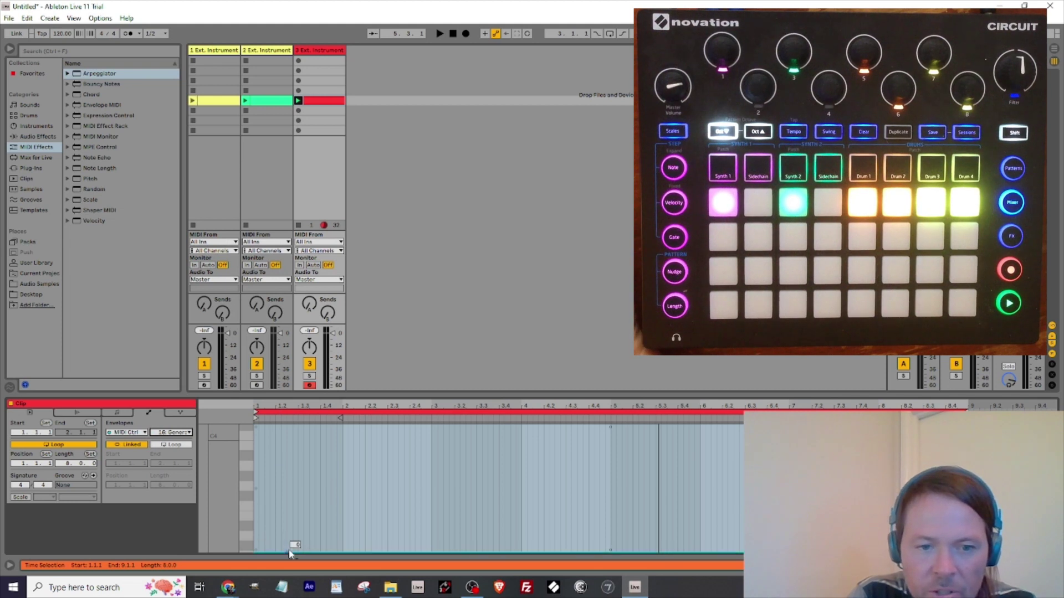
{"action": "left_click_drag", "start_coordinate": [290, 553], "coordinate": [287, 507]}
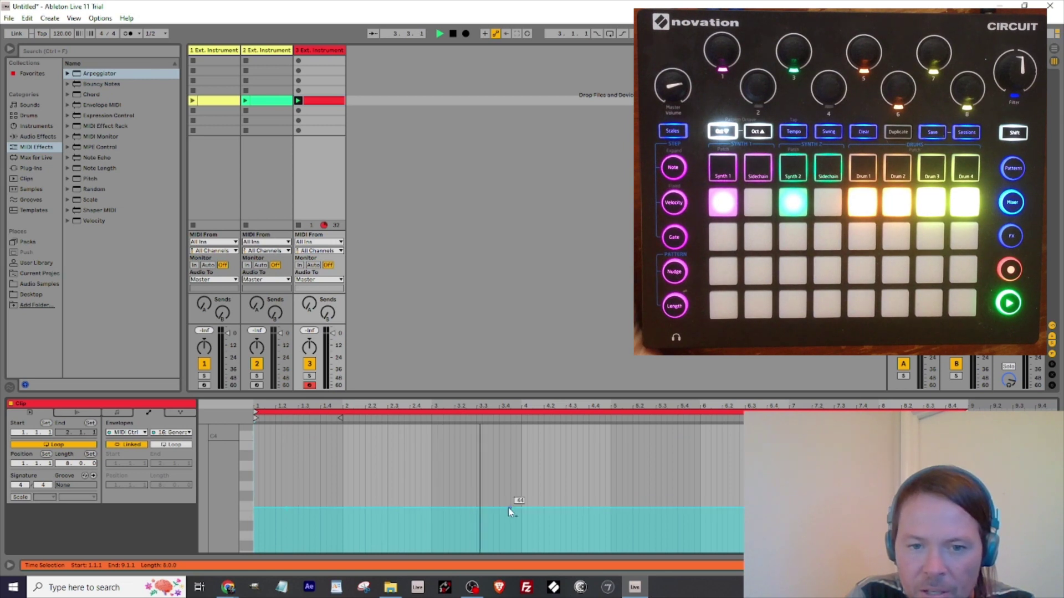
{"action": "left_click_drag", "start_coordinate": [507, 507], "coordinate": [634, 492]}
{"action": "left_click_drag", "start_coordinate": [714, 492], "coordinate": [715, 518]}
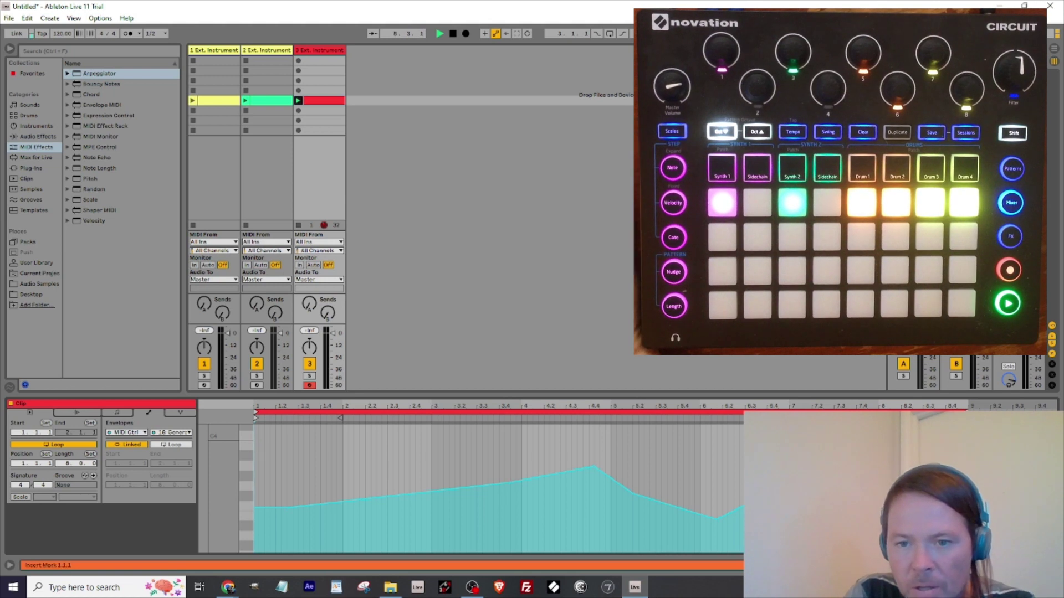
{"action": "left_click_drag", "start_coordinate": [411, 491], "coordinate": [360, 431]}
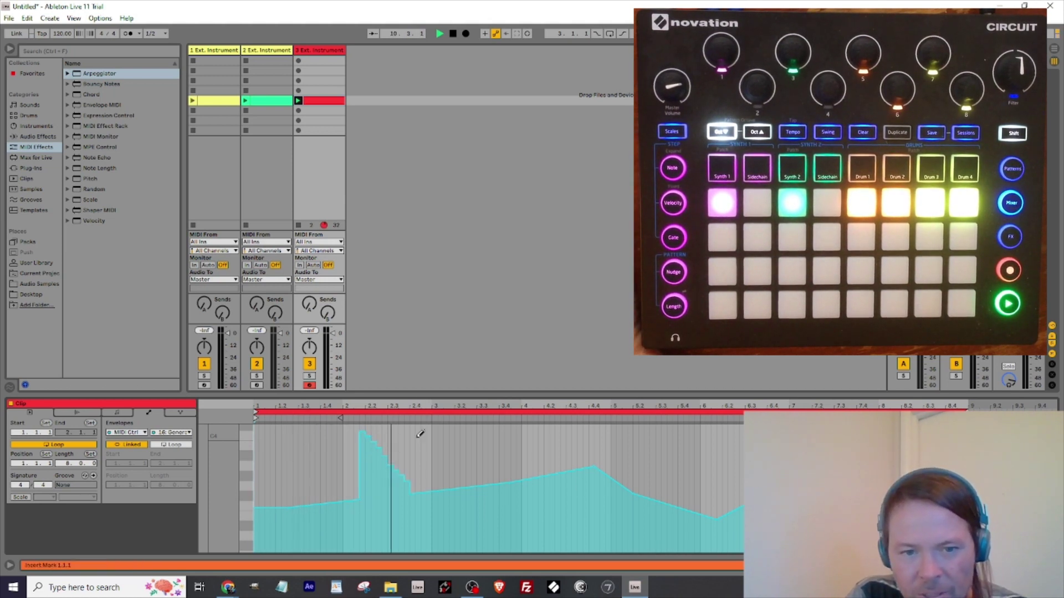
{"action": "key", "text": "space"}
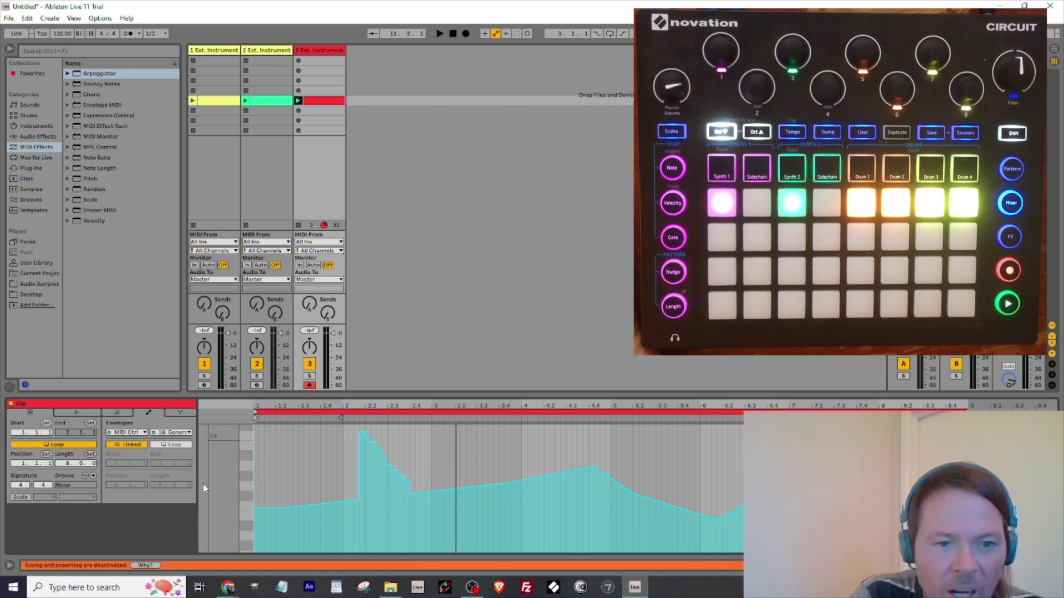
Unlink the CC 16 envelope, set its loop length to 10 bars, and audition it with raised plateaus drawn near bars 3 and 5.
{"action": "left_click", "coordinate": [132, 444]}
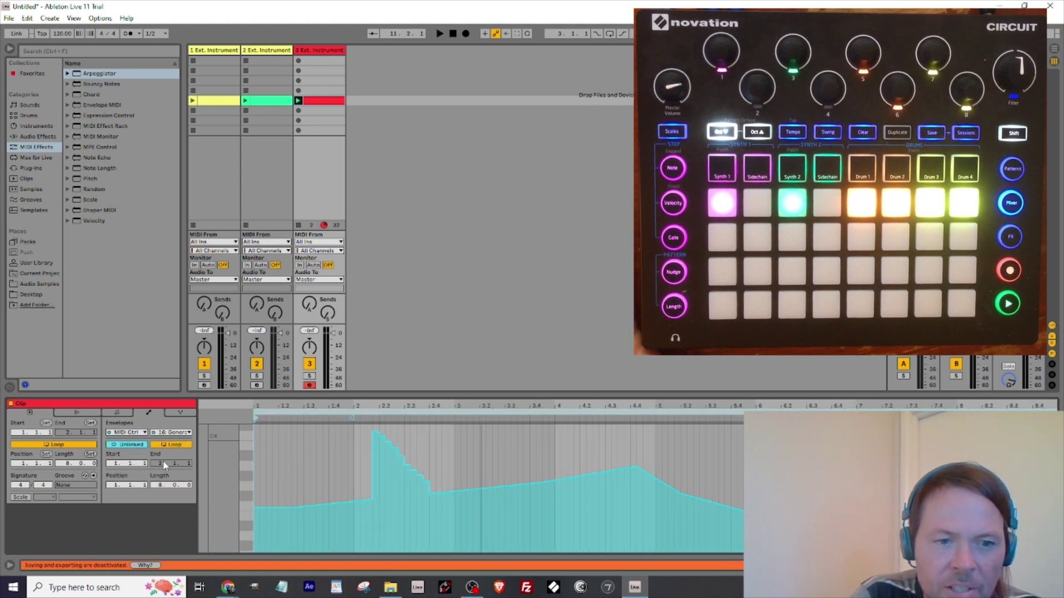
{"action": "left_click_drag", "start_coordinate": [159, 487], "coordinate": [159, 480]}
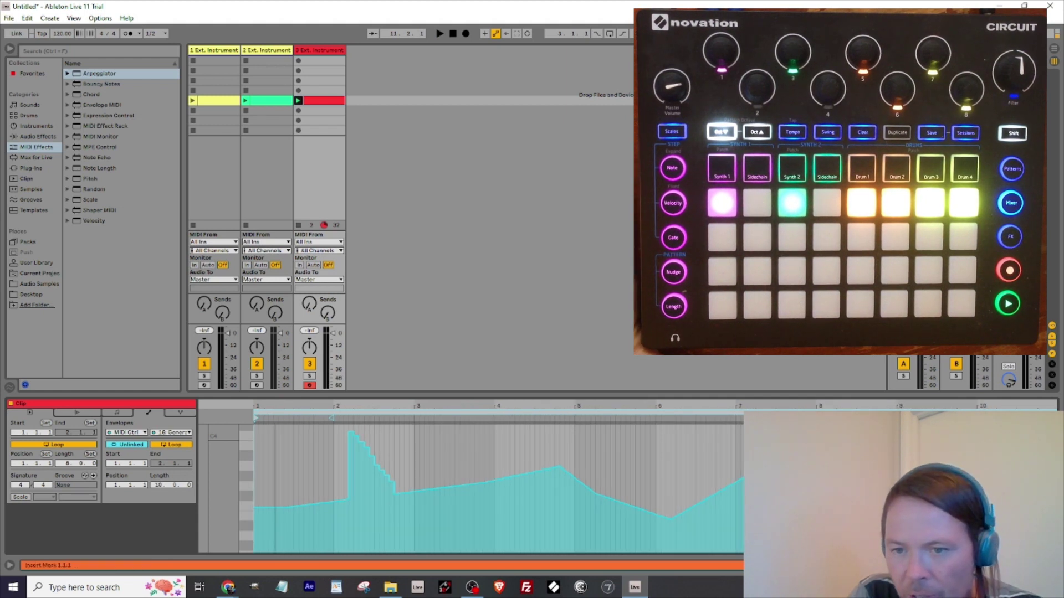
{"action": "key", "text": "space"}
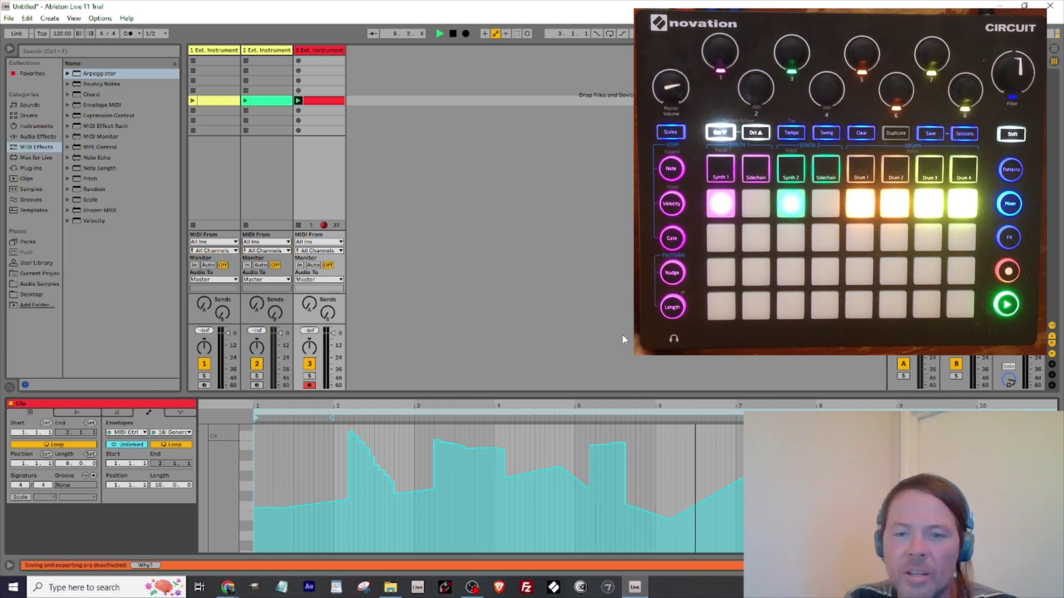
{"action": "key", "text": "space"}
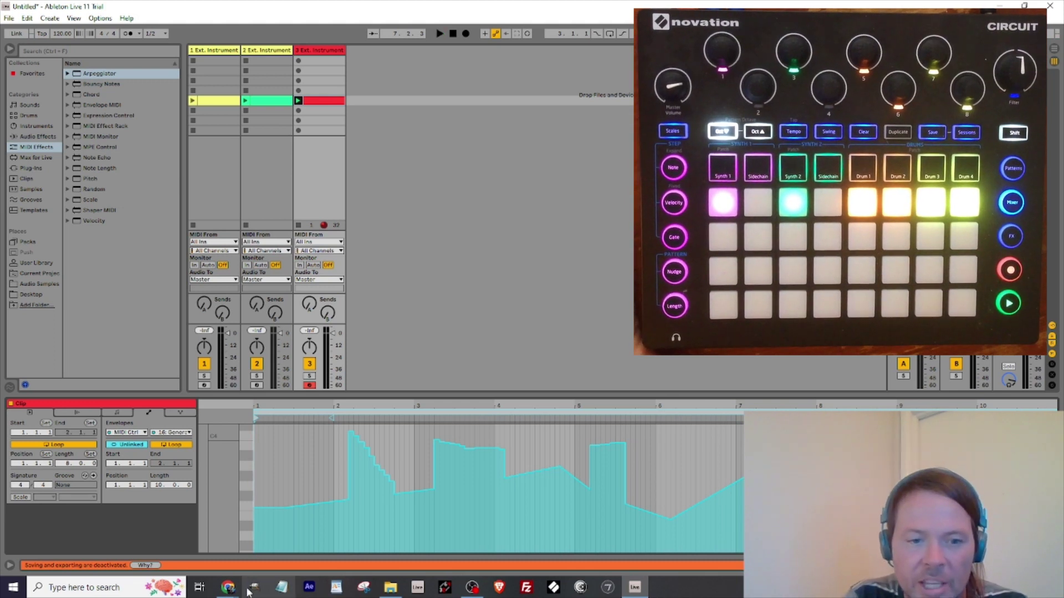
Look up the drum 2 controls in Chrome's Drum Control table, and in Ableton Live select the envelope for 34: LSB for CC 2 (Breath Controller).
{"action": "mouse_move", "coordinate": [227, 587]}
{"action": "left_click", "coordinate": [180, 559]}
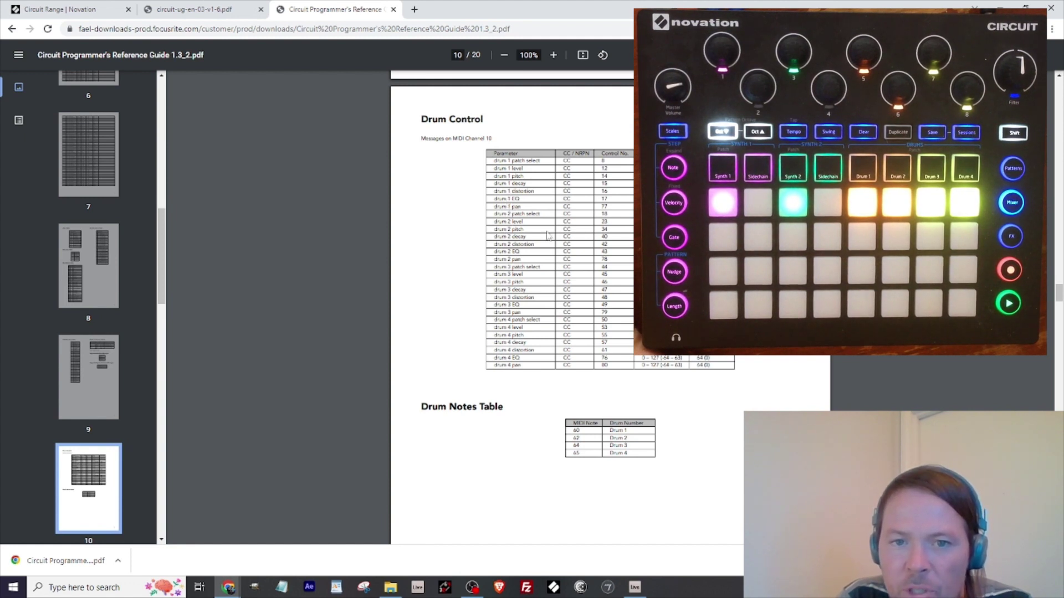
{"action": "left_click", "coordinate": [635, 587]}
{"action": "left_click", "coordinate": [185, 435]}
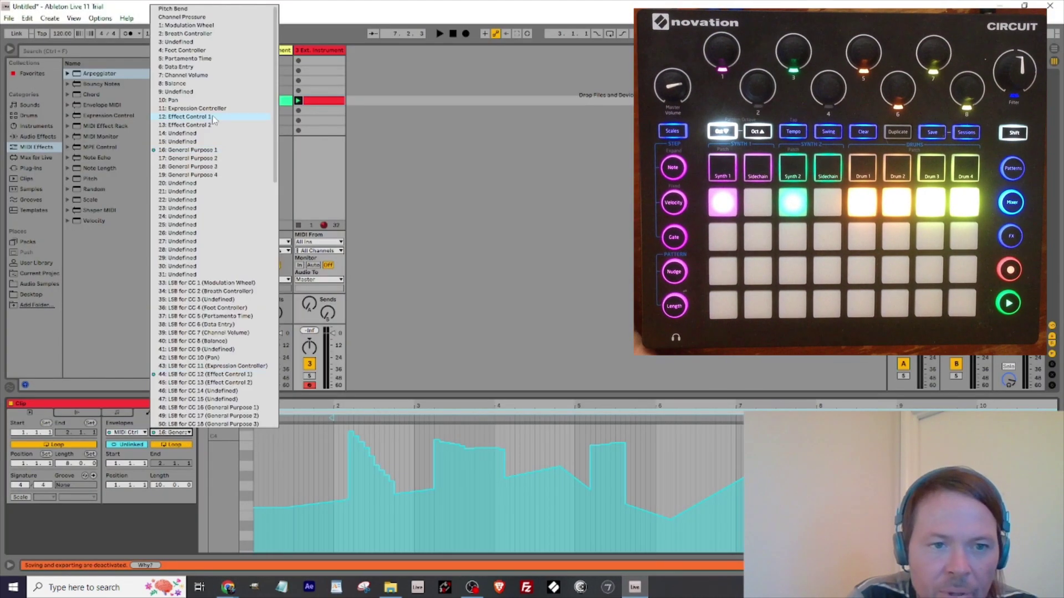
{"action": "left_click", "coordinate": [185, 292]}
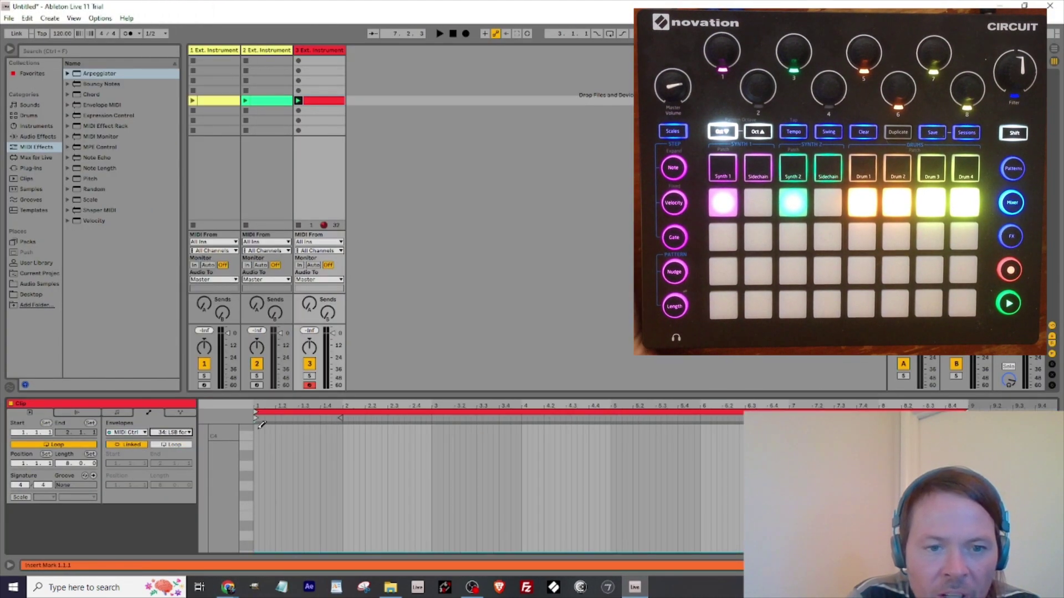
Draw a stepped freehand curve with several peaks across the CC 34 envelope, and unlink it from the clip.
{"action": "mouse_move", "coordinate": [264, 444]}
{"action": "left_mouse_down"}
{"action": "mouse_move", "coordinate": [262, 455]}
{"action": "mouse_move", "coordinate": [484, 444]}
{"action": "mouse_move", "coordinate": [745, 485]}
{"action": "mouse_move", "coordinate": [621, 493]}
{"action": "mouse_move", "coordinate": [693, 499]}
{"action": "mouse_move", "coordinate": [765, 410]}
{"action": "left_mouse_up"}
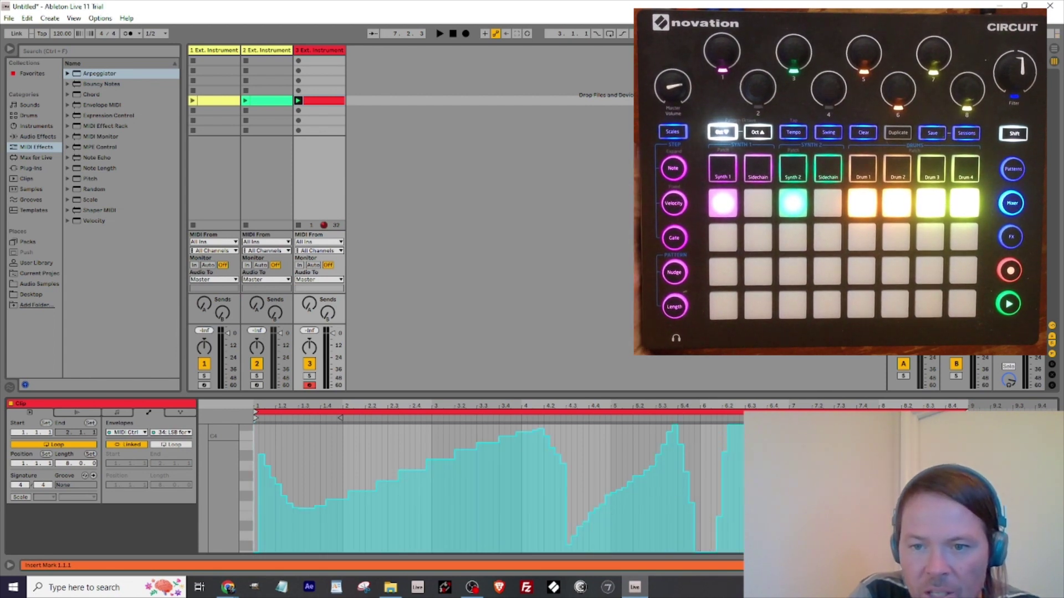
{"action": "left_click", "coordinate": [128, 445]}
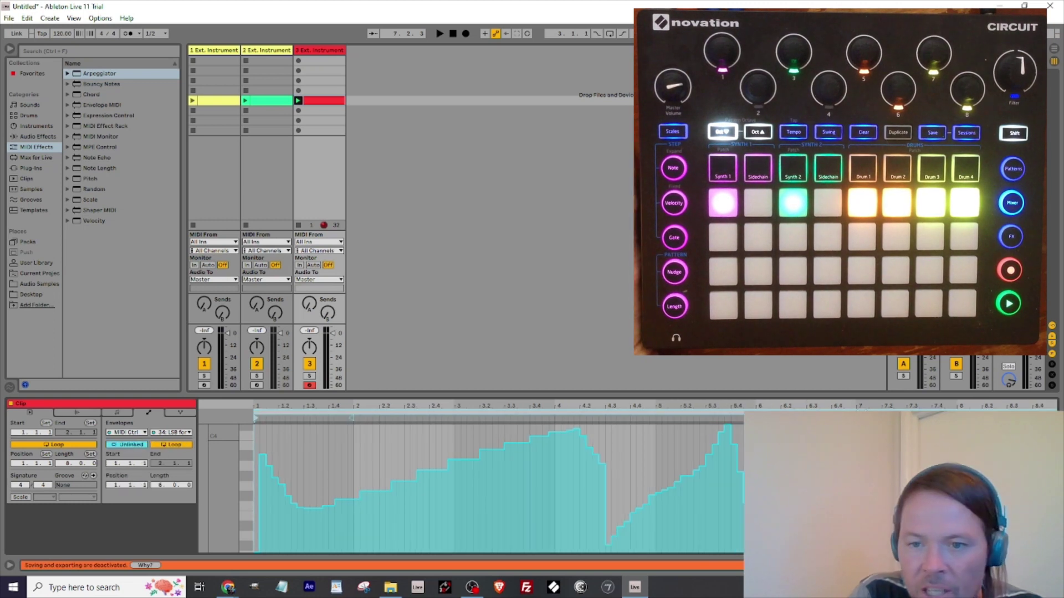
Set the unlinked CC 34 envelope's loop length to 7.0.3 and audition the clip.
{"action": "left_click_drag", "start_coordinate": [174, 486], "coordinate": [174, 491]}
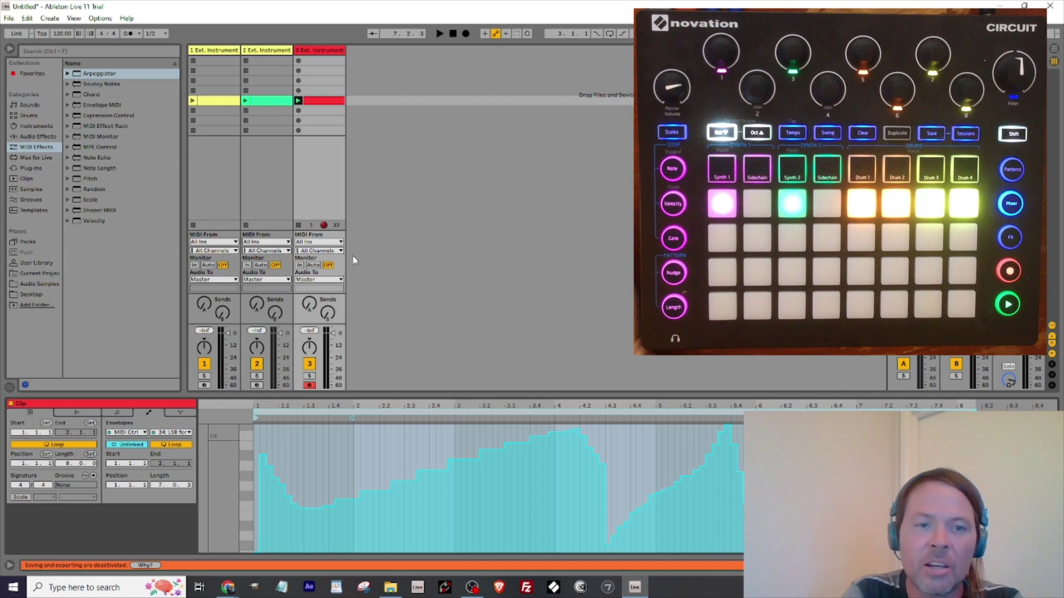
{"action": "key", "text": "space"}
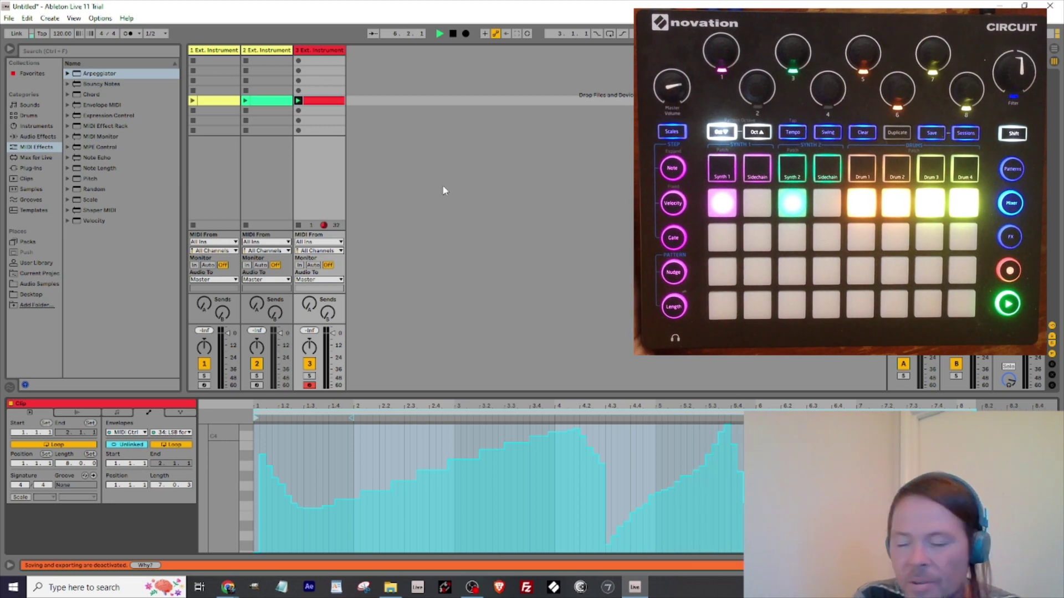
{"action": "key", "text": "space"}
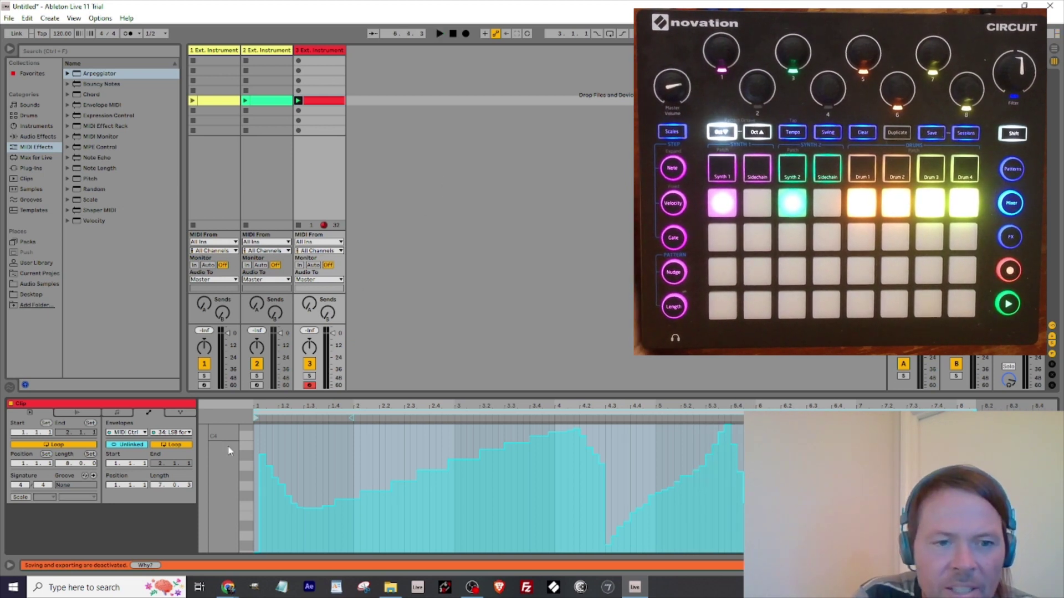
Check Chrome's Drum Control table for the drum 4 controls, and in Ableton Live select the envelope for 50: LSB for CC 18 (General Purpose 3).
{"action": "mouse_move", "coordinate": [228, 586]}
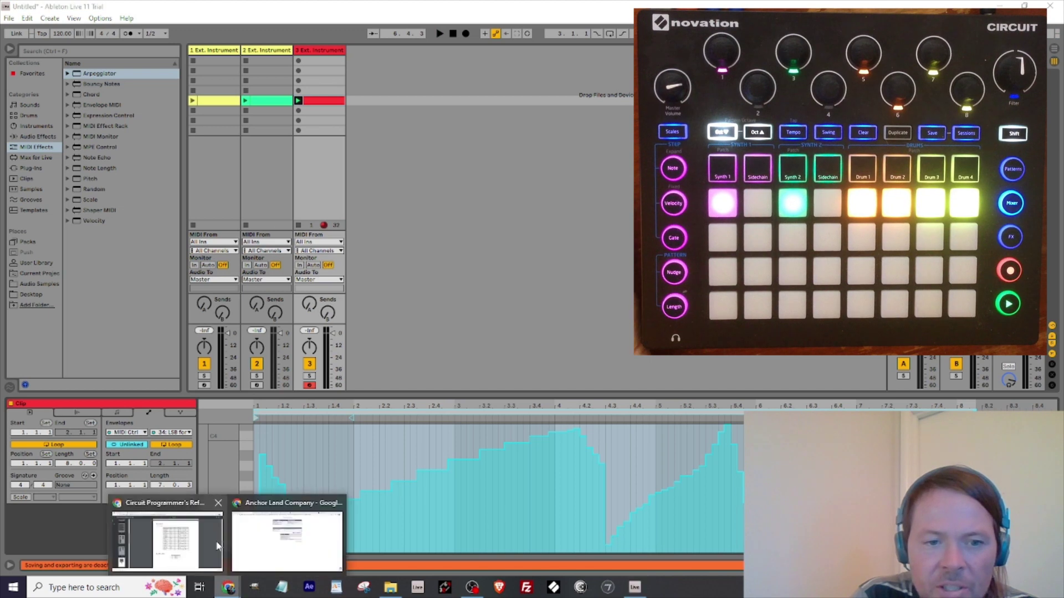
{"action": "left_click", "coordinate": [173, 547]}
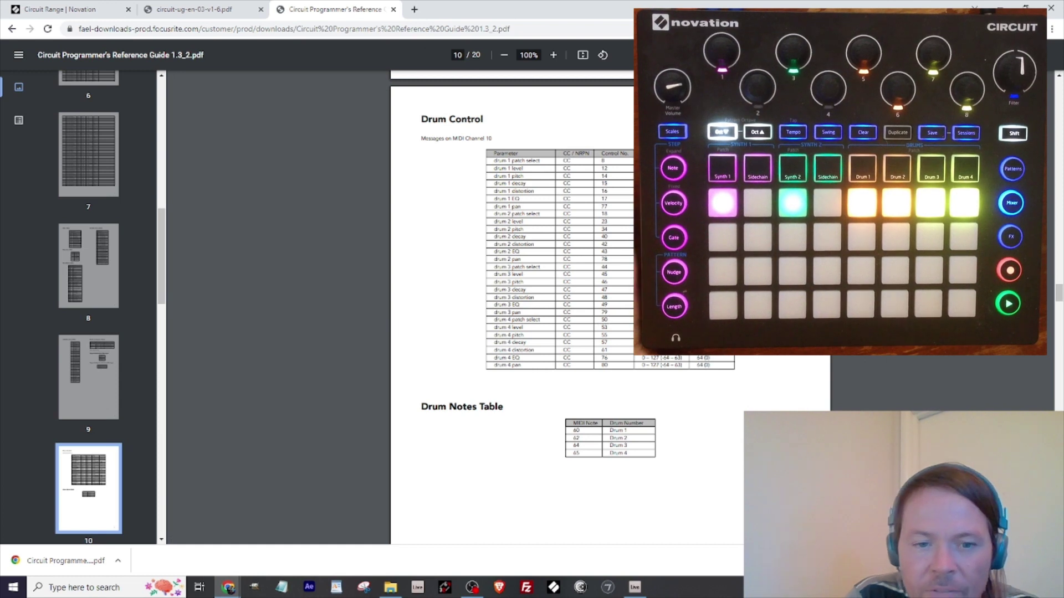
{"action": "left_click", "coordinate": [637, 588]}
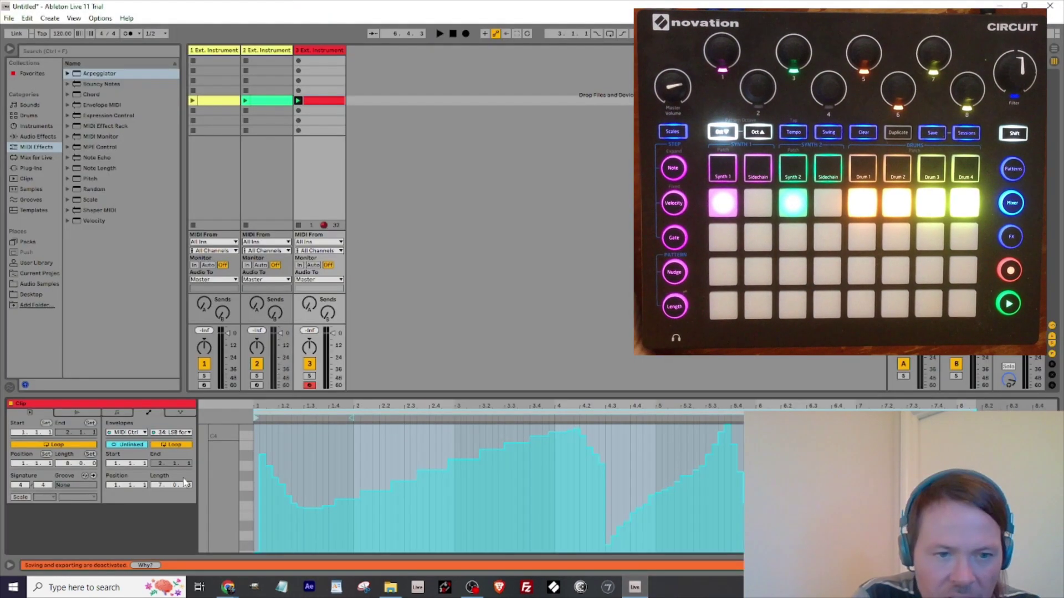
{"action": "left_click", "coordinate": [172, 432]}
{"action": "scroll", "coordinate": [167, 310], "scroll_direction": "down", "scroll_amount": 3}
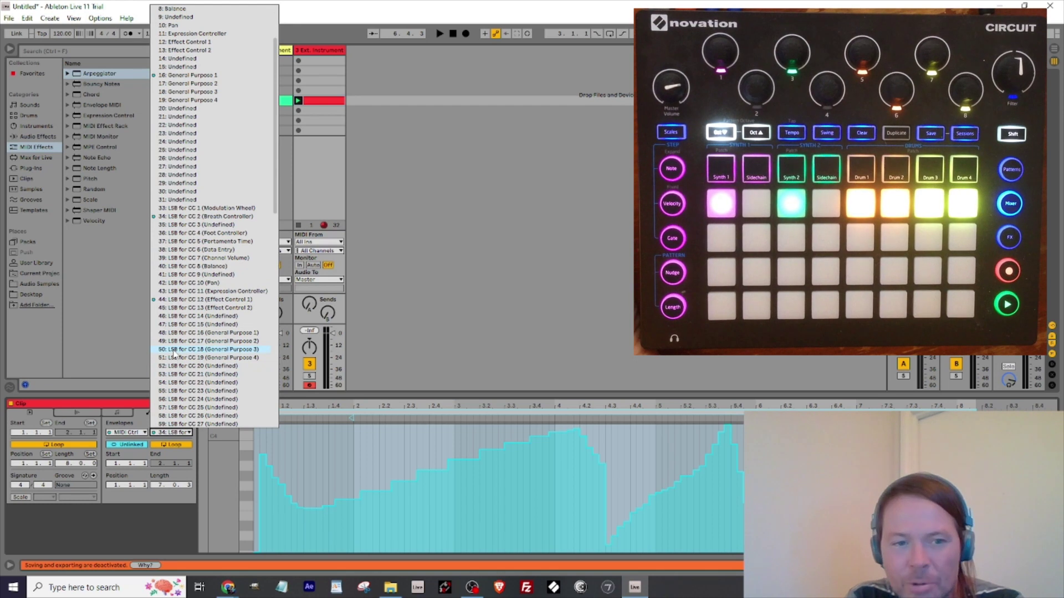
{"action": "left_click", "coordinate": [174, 350]}
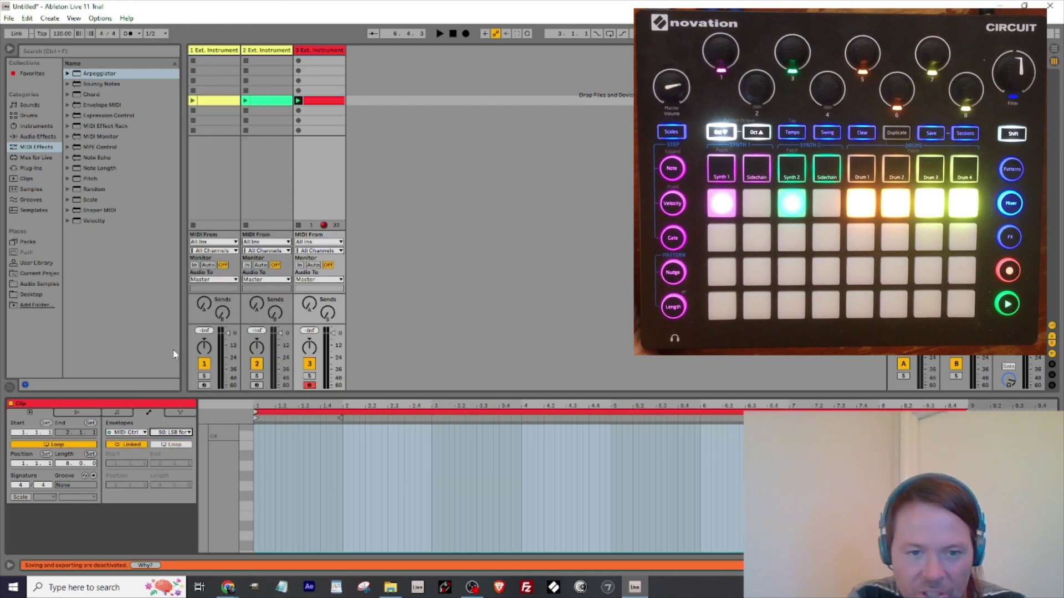
Unlink the CC 50 envelope and draw a stepped curve with peaks near bars 1.3 and 4 over a 4.1.3 loop length.
{"action": "left_click", "coordinate": [118, 445]}
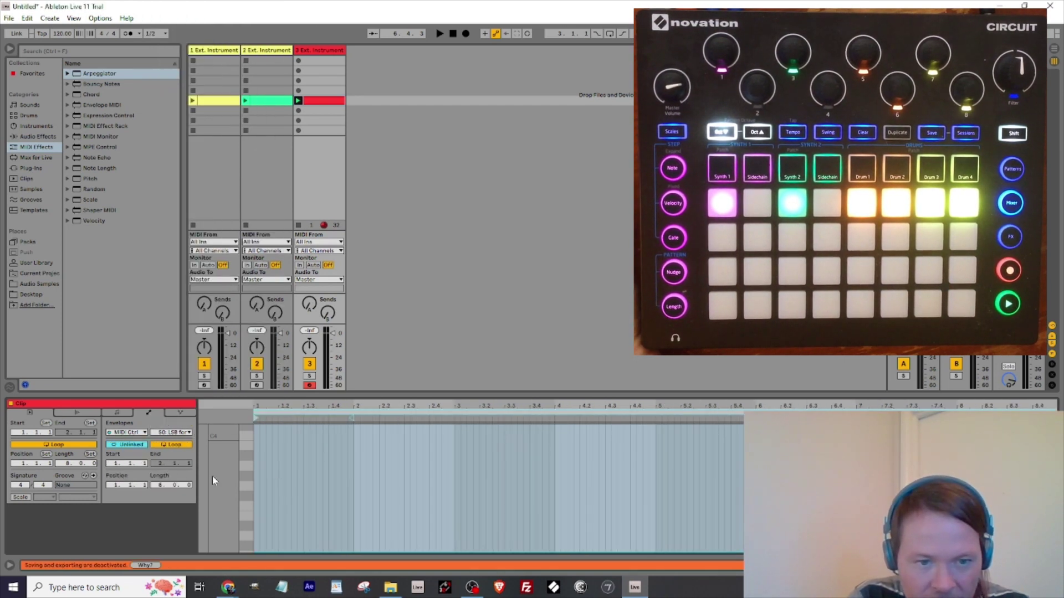
{"action": "left_click_drag", "start_coordinate": [162, 486], "coordinate": [161, 510]}
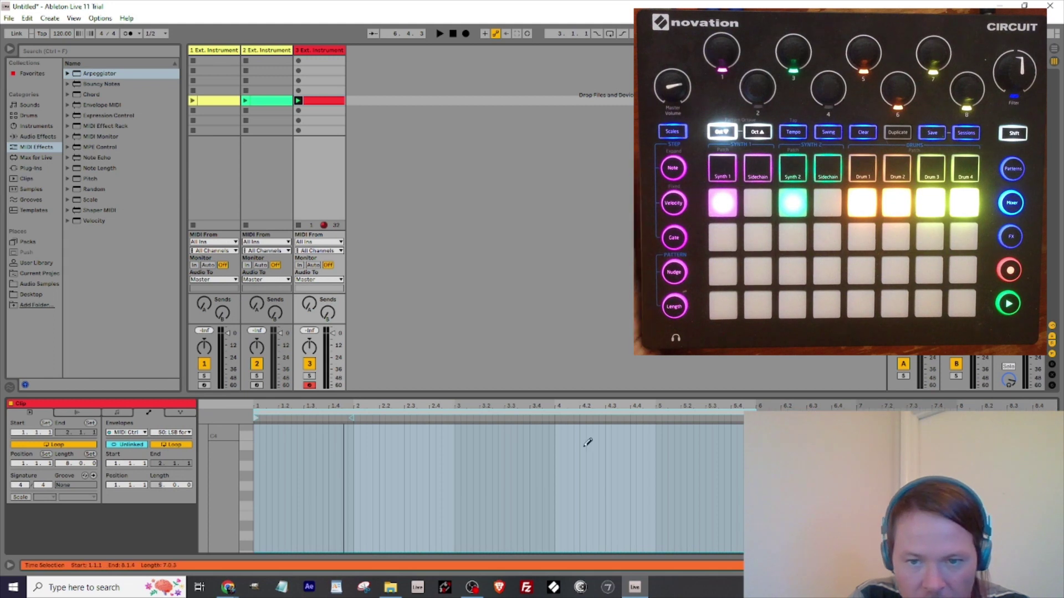
{"action": "mouse_move", "coordinate": [756, 411]}
{"action": "left_mouse_down"}
{"action": "mouse_move", "coordinate": [693, 411]}
{"action": "mouse_move", "coordinate": [446, 534]}
{"action": "mouse_move", "coordinate": [277, 459]}
{"action": "mouse_move", "coordinate": [262, 525]}
{"action": "left_mouse_up"}
Start and stop playback to audition the CC 50 envelope, and open the green clip on the second External Instrument track.
{"action": "key", "text": "space"}
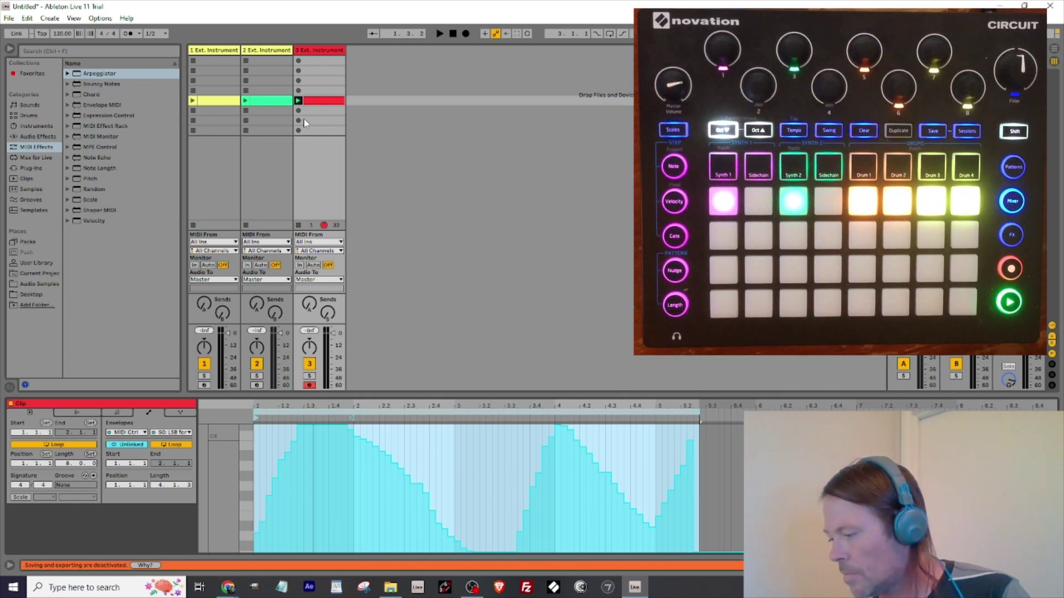
{"action": "key", "text": "space"}
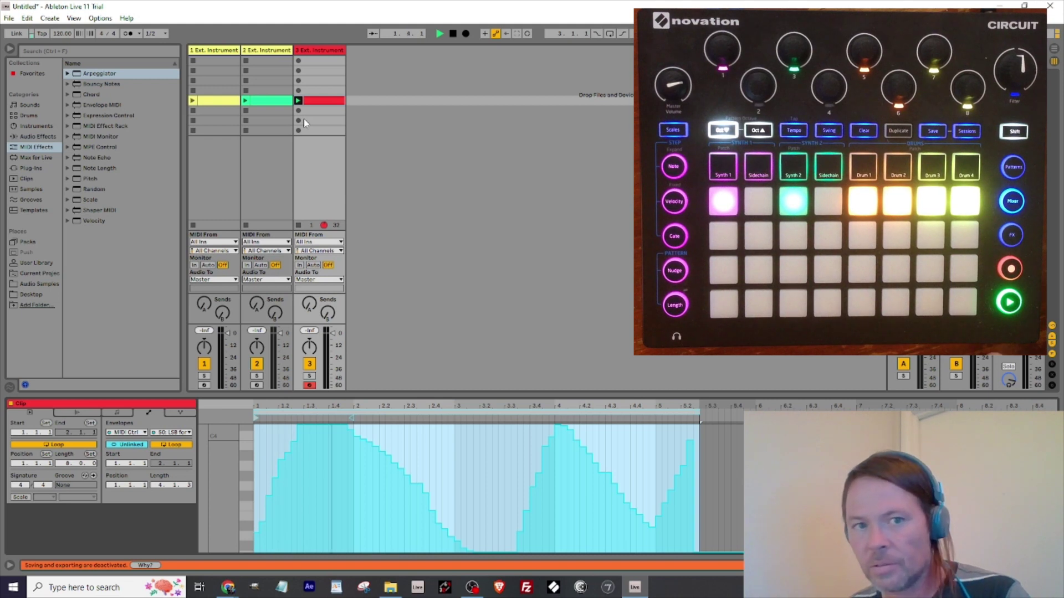
{"action": "key", "text": "space"}
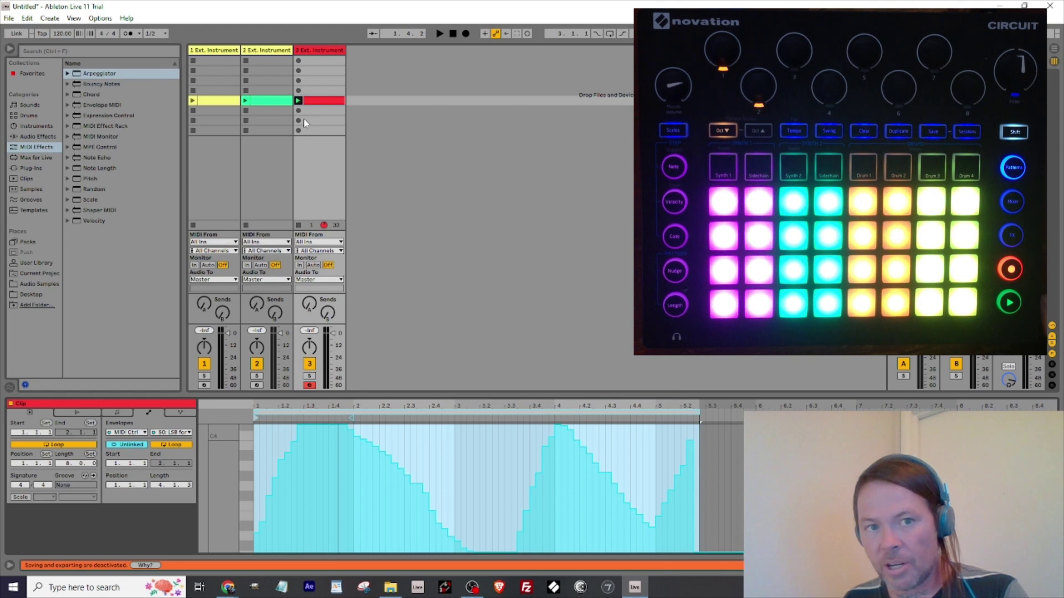
{"action": "key", "text": "space"}
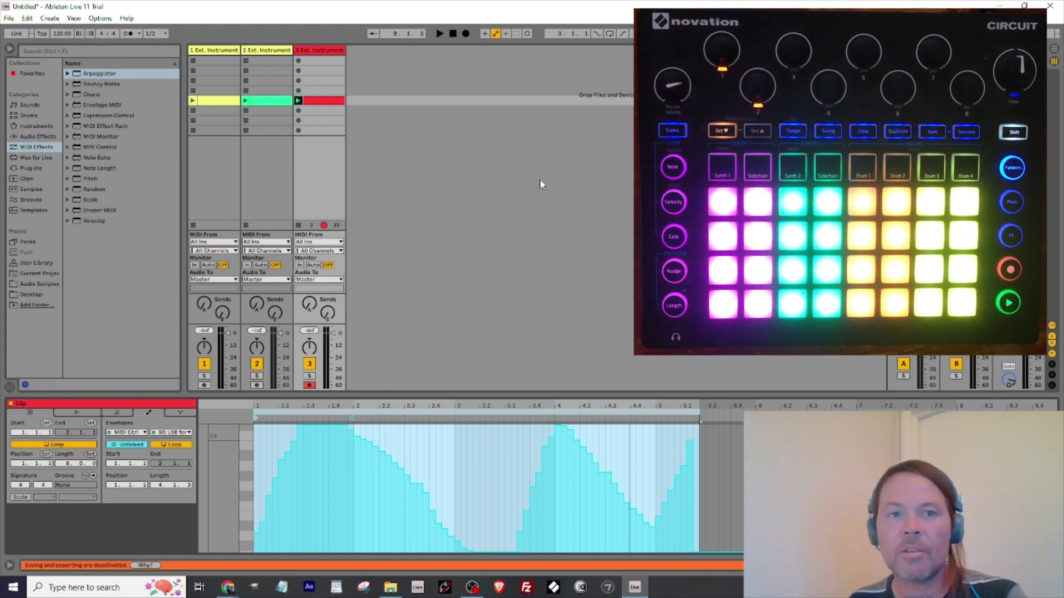
{"action": "key", "text": "space"}
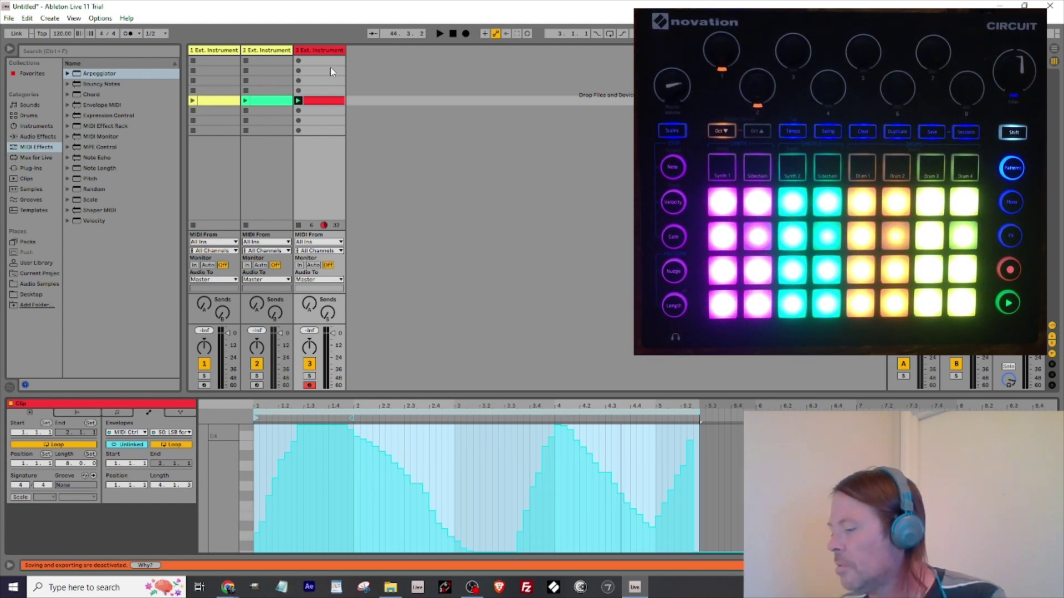
{"action": "left_click", "coordinate": [270, 105]}
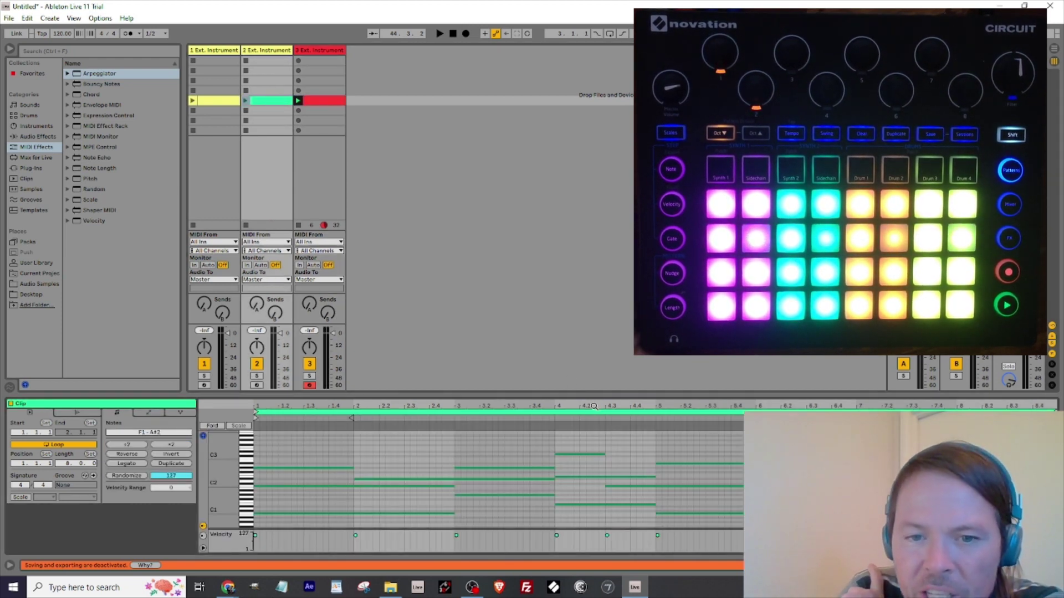
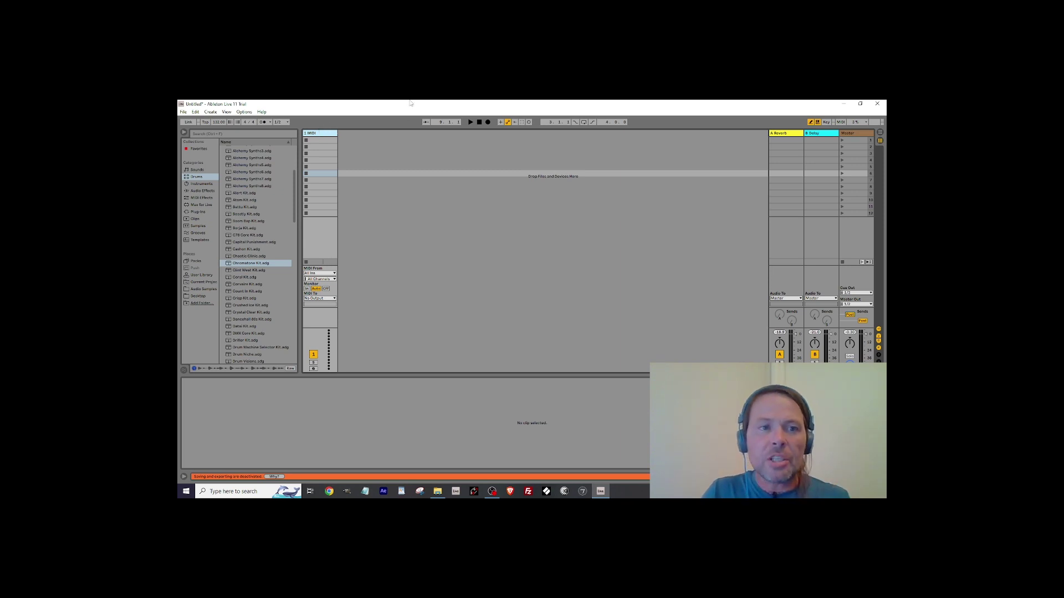
Insert two more MIDI tracks and rename the first two tracks Synth 1 and Synth 2.
{"action": "key", "text": "ctrl+shift+t"}
{"action": "key", "text": "ctrl+shift+t"}
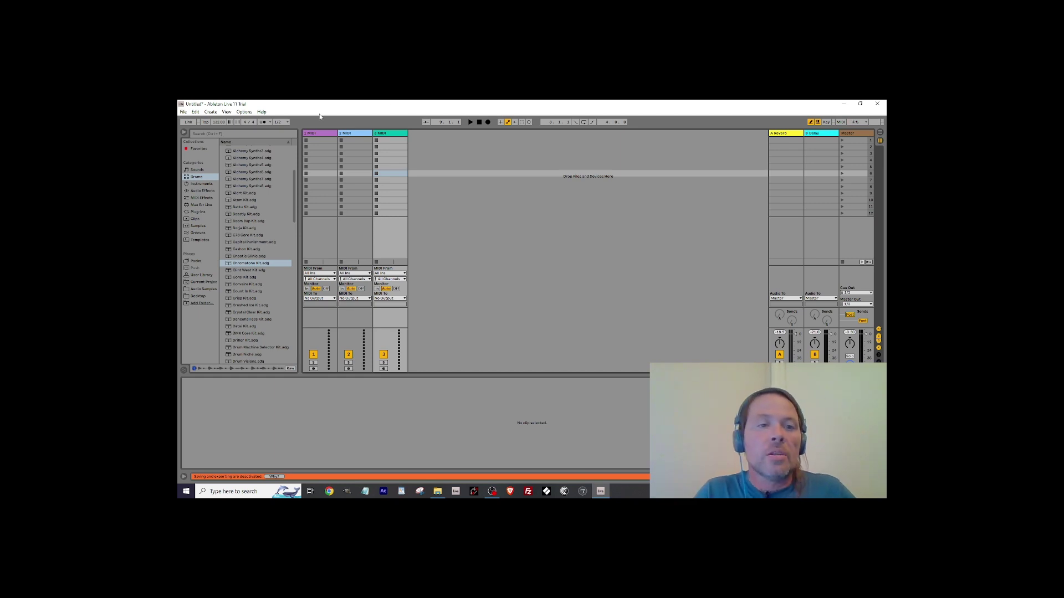
{"action": "left_click", "coordinate": [323, 133]}
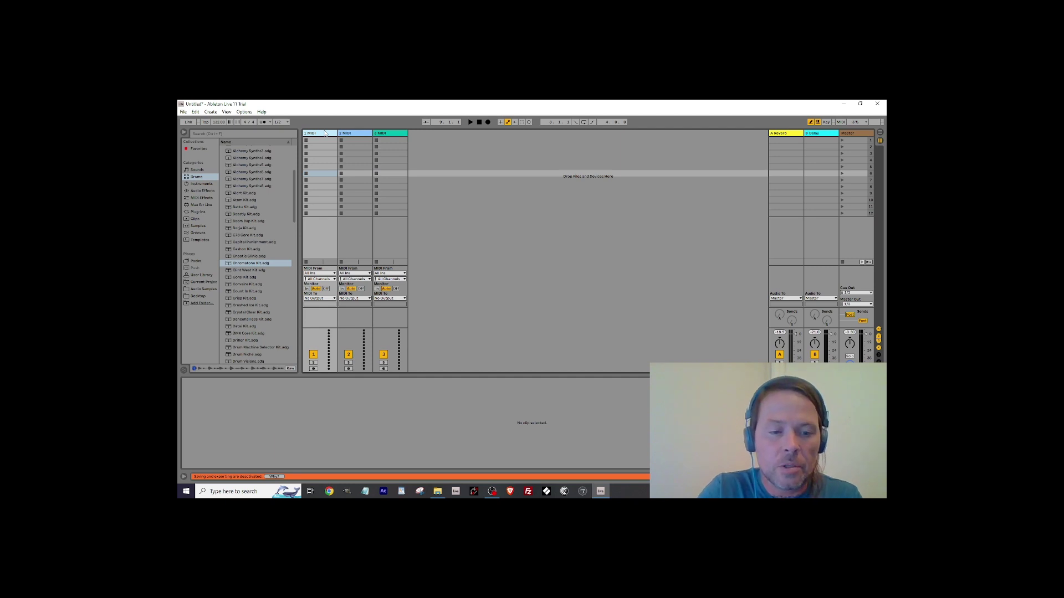
{"action": "key", "text": "ctrl+r"}
{"action": "type", "text": "S"}
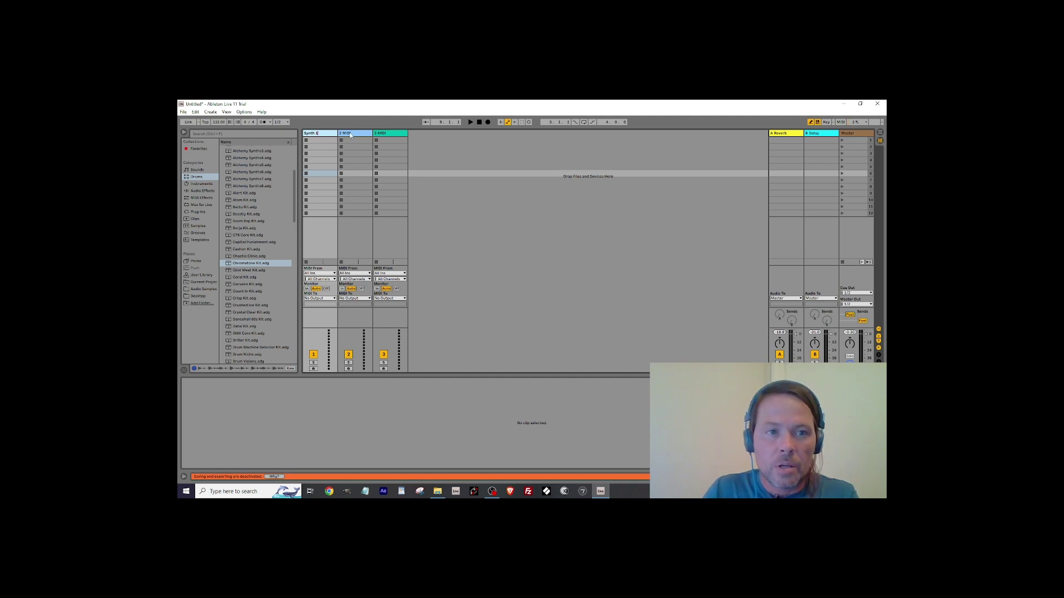
{"action": "left_click", "coordinate": [355, 134]}
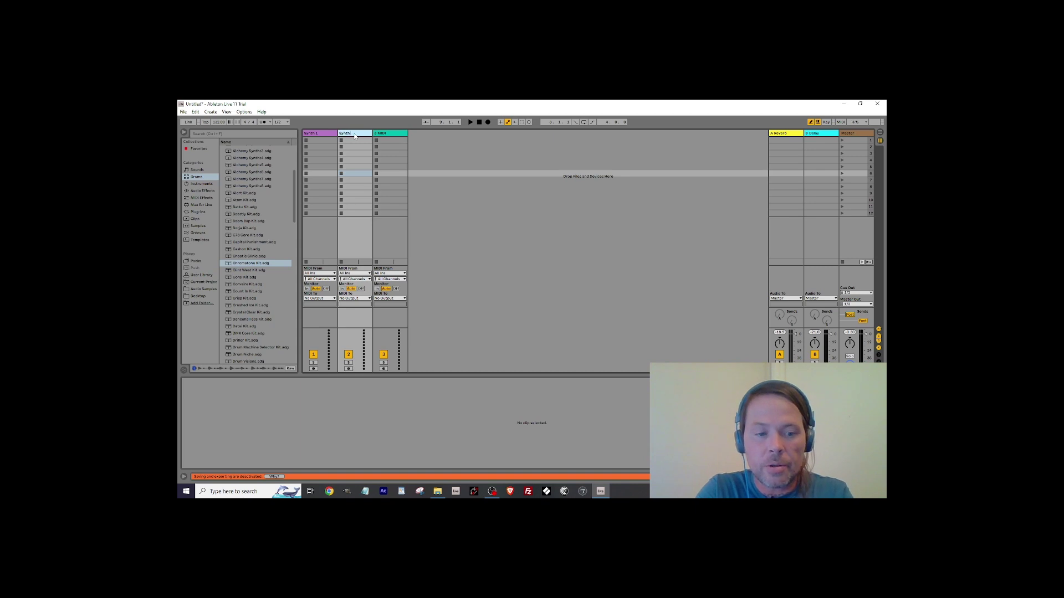
Rename the third MIDI track Drums and load Chromatone Kit.adg onto it.
{"action": "left_click", "coordinate": [384, 134]}
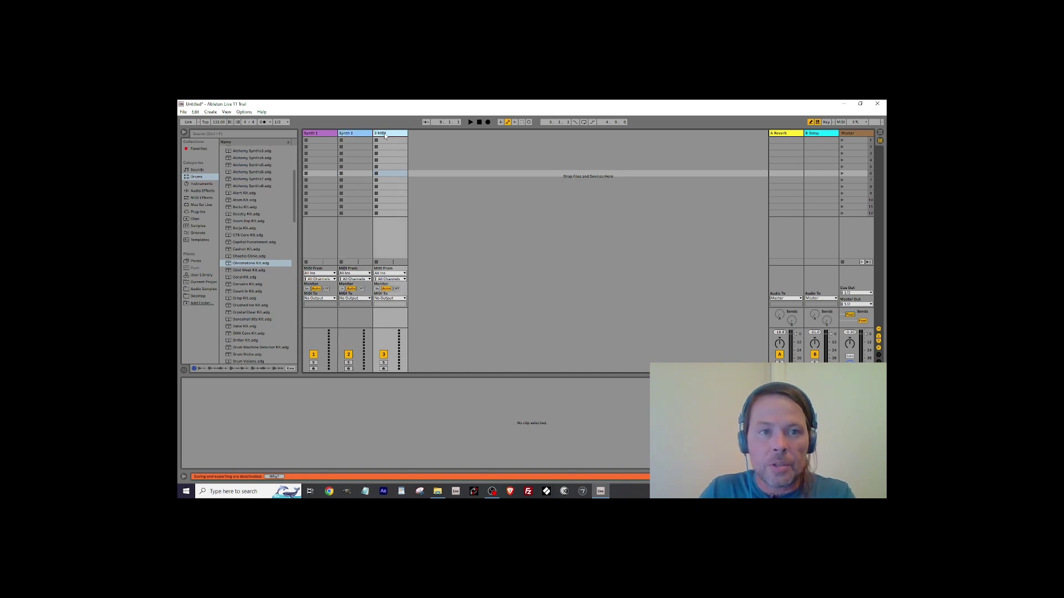
{"action": "key", "text": "ctrl+r"}
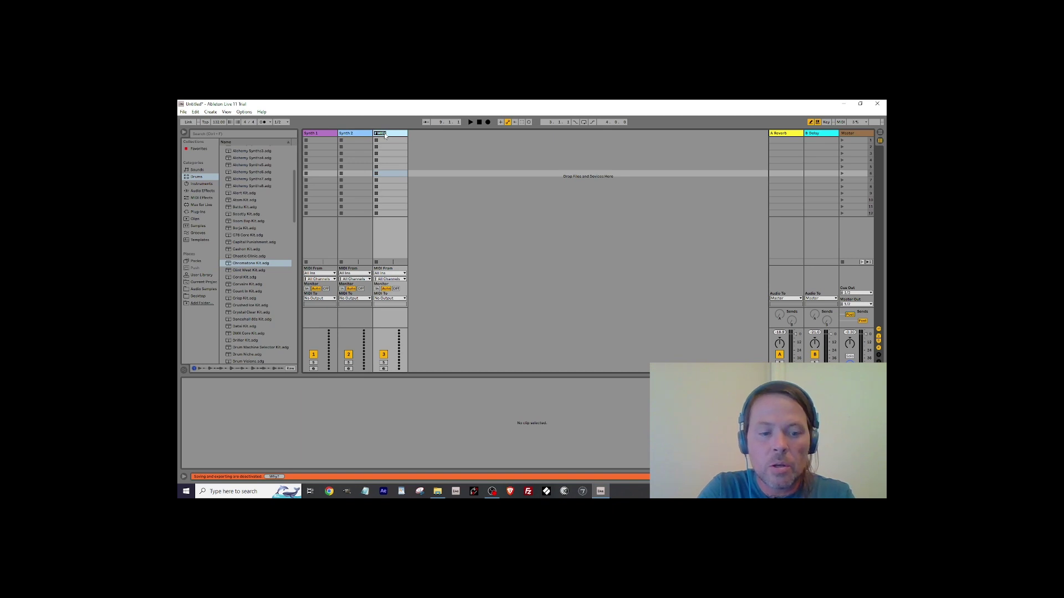
{"action": "type", "text": "Drums"}
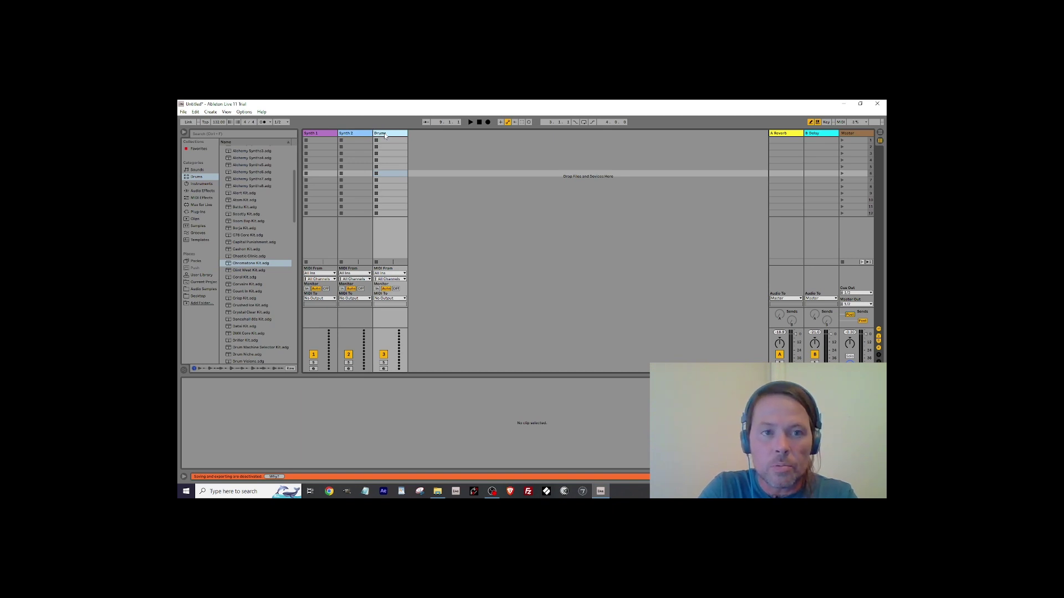
{"action": "left_click", "coordinate": [242, 265]}
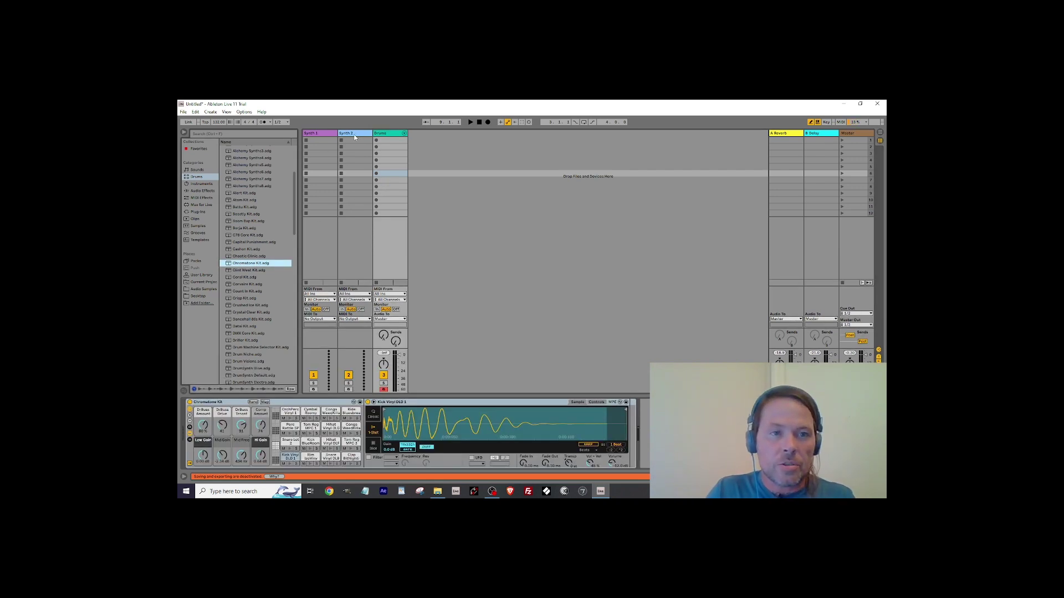
Hide the return tracks and load the Alchemy VST plug-in onto the Synth 2 track.
{"action": "left_click", "coordinate": [202, 212]}
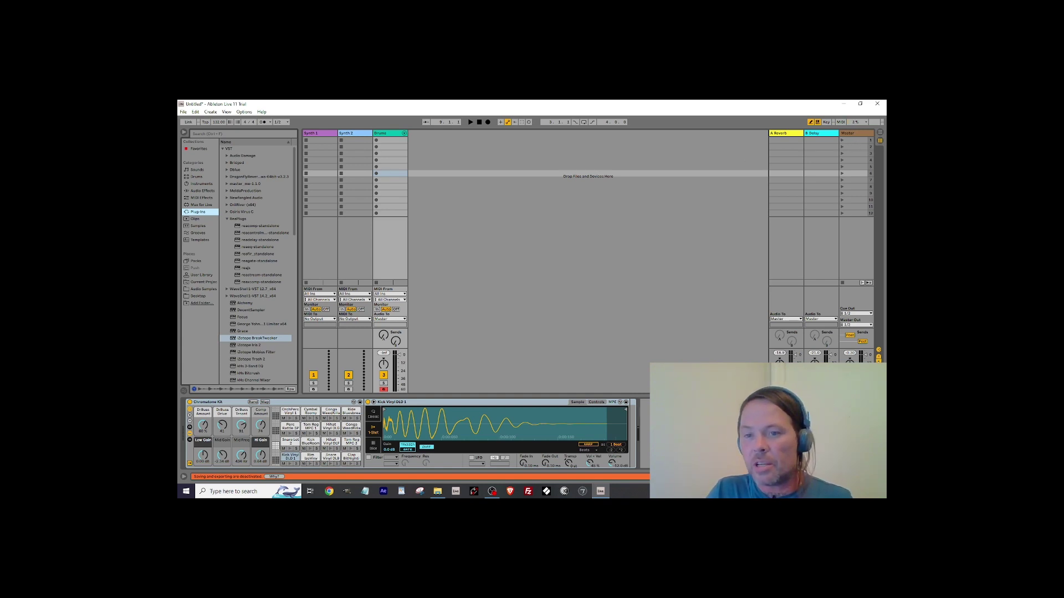
{"action": "key", "text": "ctrl+alt+r"}
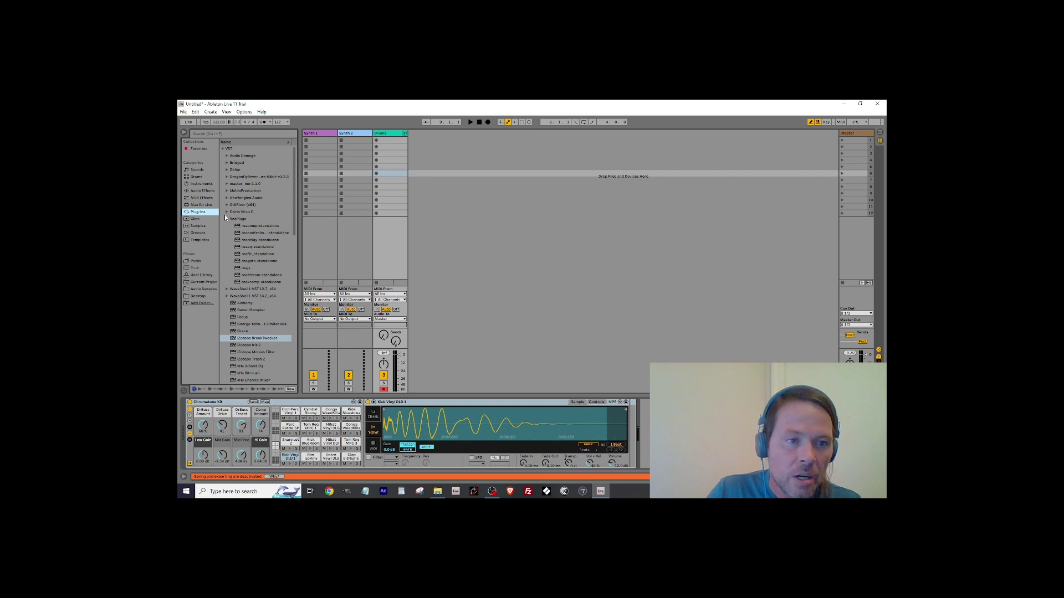
{"action": "left_click", "coordinate": [200, 213]}
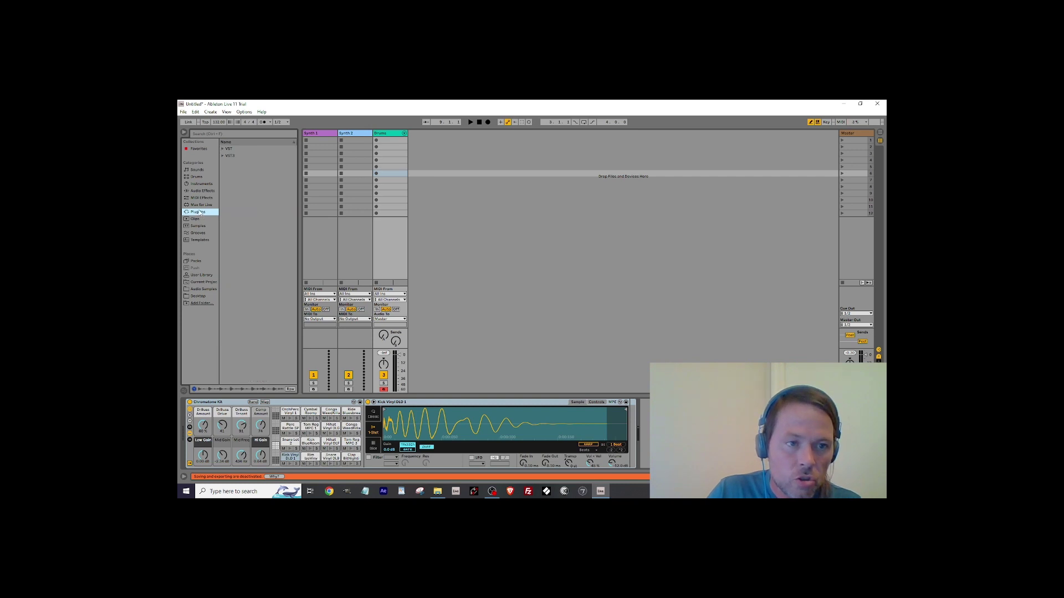
{"action": "left_click", "coordinate": [224, 149]}
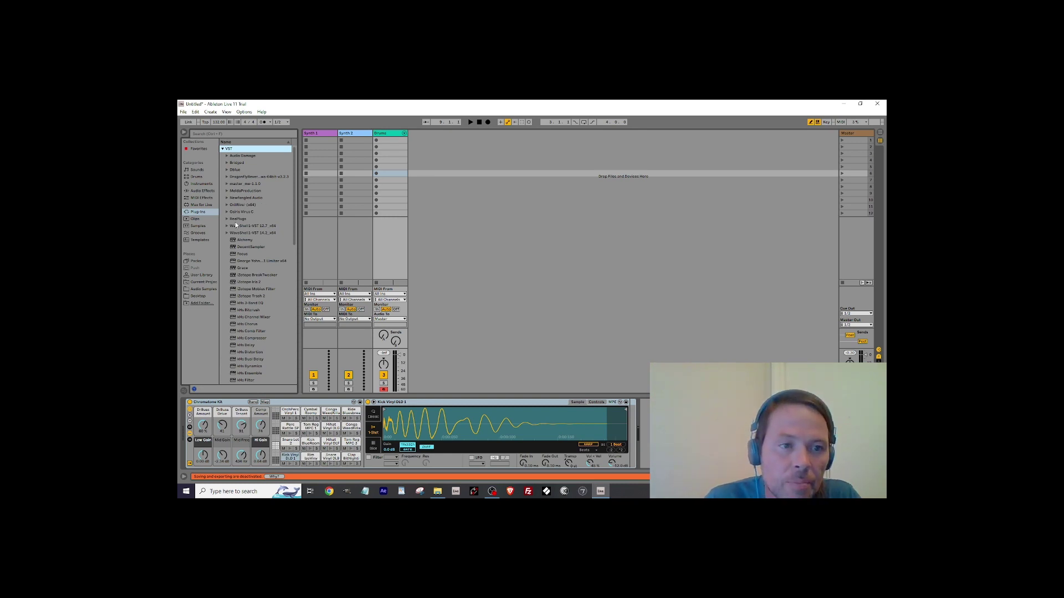
{"action": "left_click", "coordinate": [233, 240]}
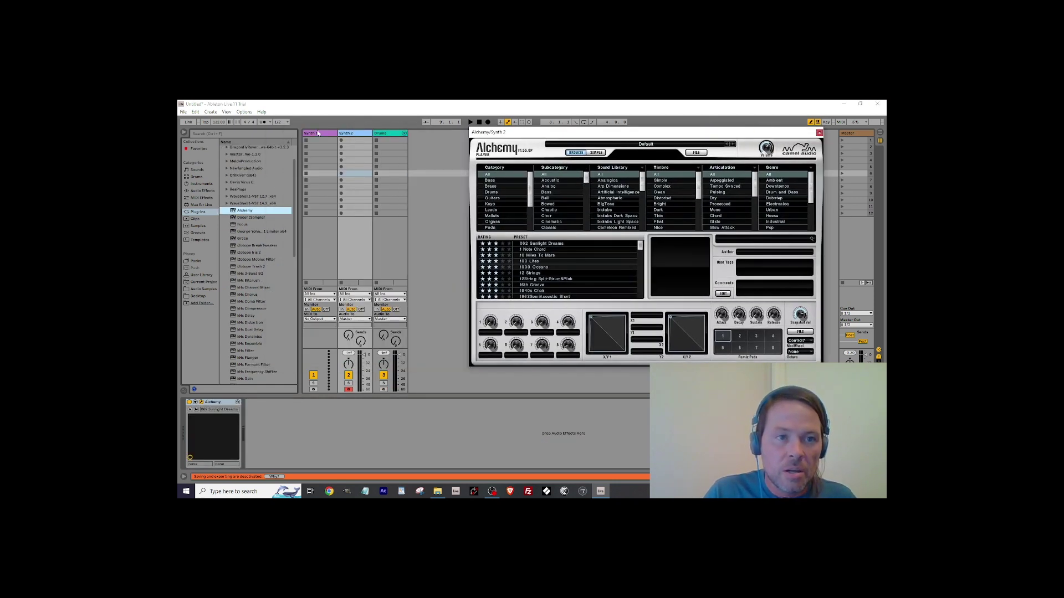
Load the Vital VST plug-in onto the Synth 1 track and reposition its window.
{"action": "left_click", "coordinate": [318, 133]}
{"action": "left_click_drag", "start_coordinate": [295, 206], "coordinate": [290, 338]}
{"action": "left_click_drag", "start_coordinate": [234, 369], "coordinate": [311, 170]}
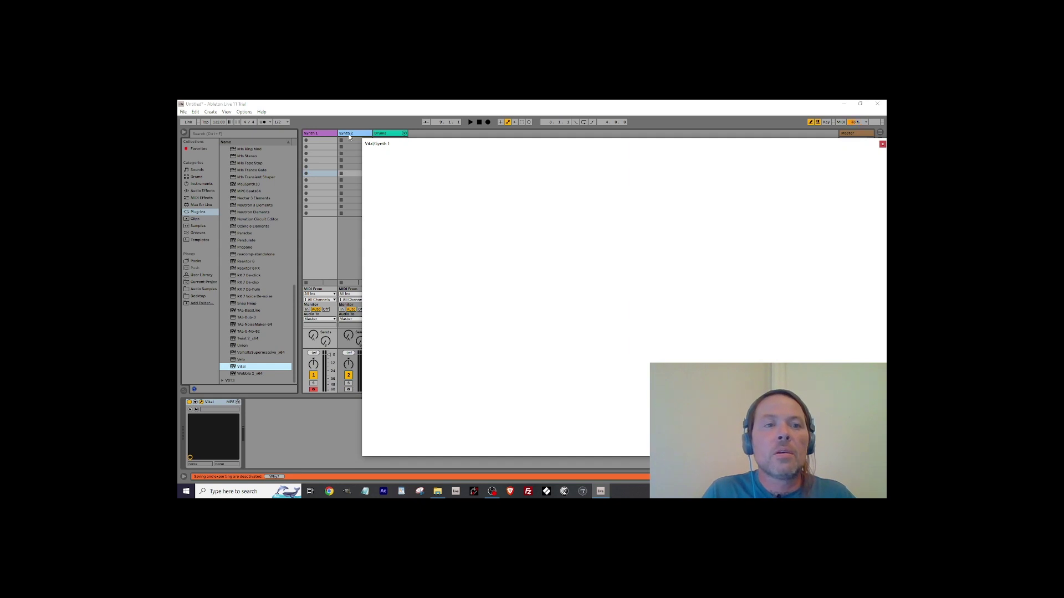
{"action": "mouse_move", "coordinate": [482, 149]}
{"action": "left_mouse_down"}
{"action": "mouse_move", "coordinate": [402, 131]}
{"action": "mouse_move", "coordinate": [468, 139]}
{"action": "left_mouse_up"}
{"action": "left_click_drag", "start_coordinate": [516, 131], "coordinate": [458, 133]}
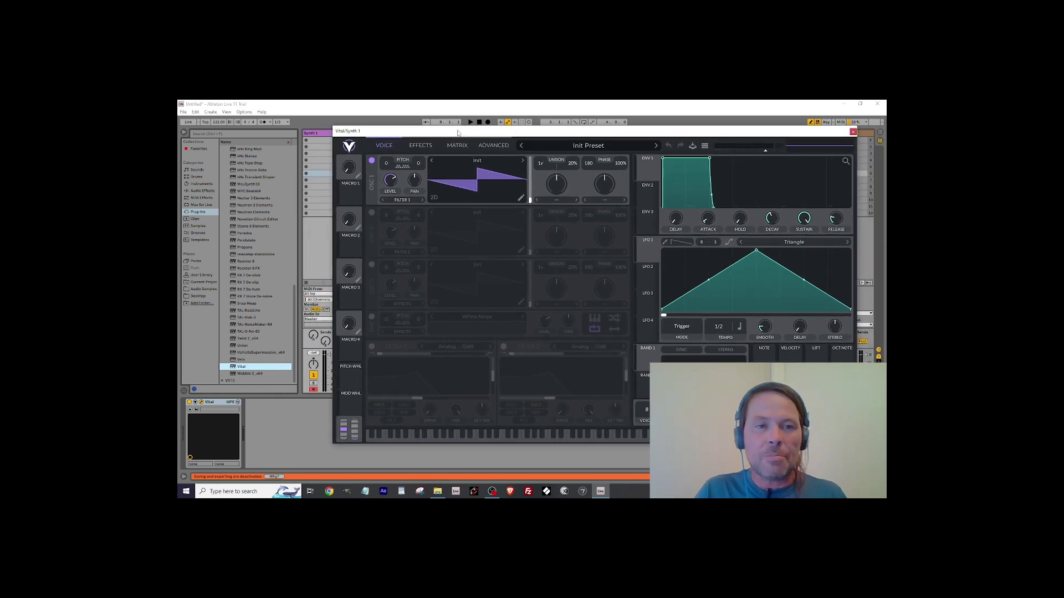
Lower the sustain of Vital's envelope 1 to zero and shorten its decay.
{"action": "left_click_drag", "start_coordinate": [457, 133], "coordinate": [472, 125]}
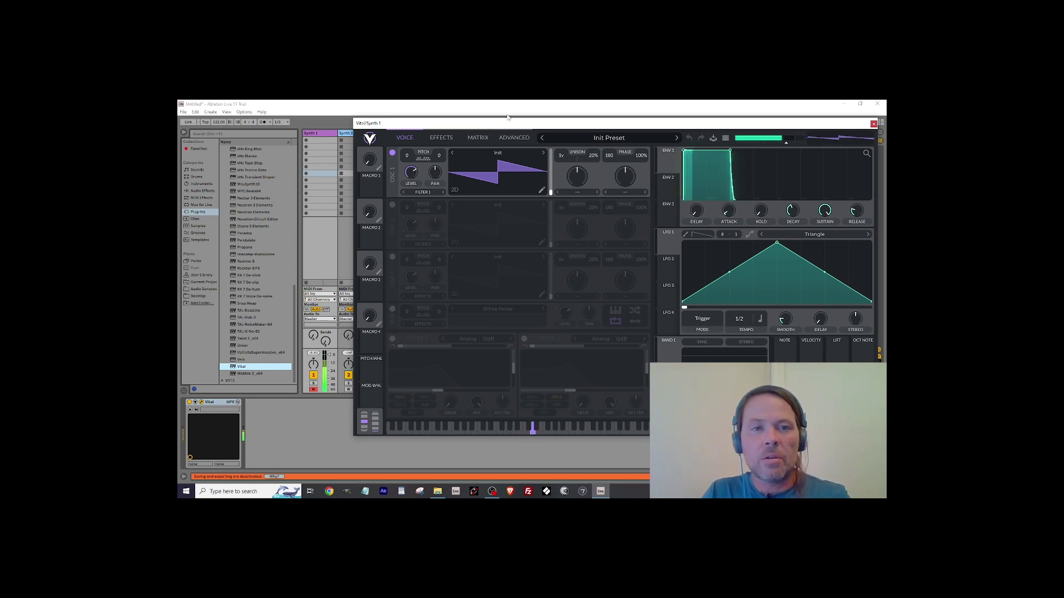
{"action": "left_click_drag", "start_coordinate": [504, 124], "coordinate": [485, 138]}
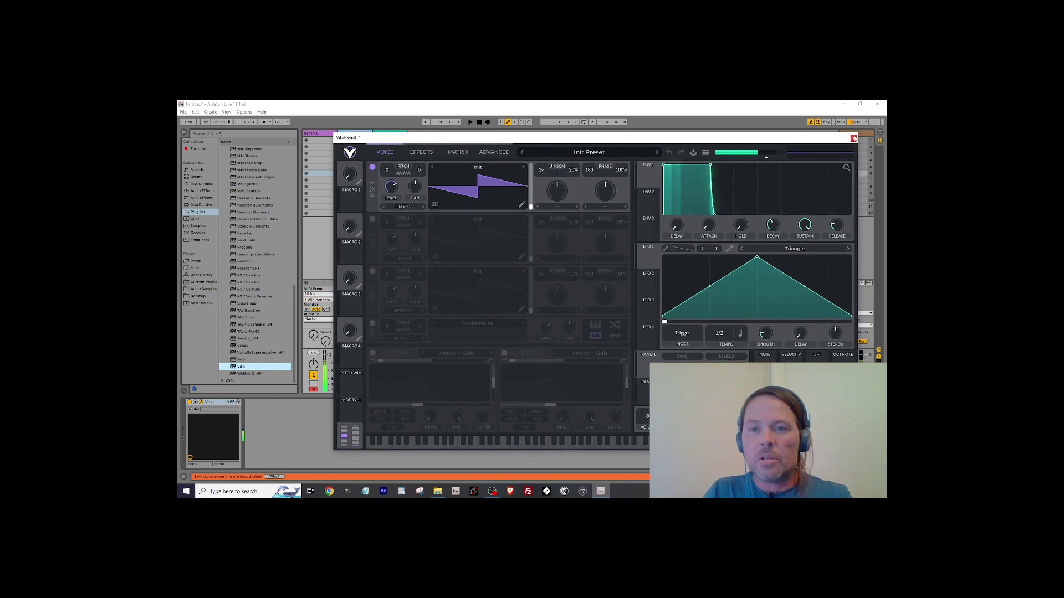
{"action": "left_click_drag", "start_coordinate": [805, 224], "coordinate": [795, 316]}
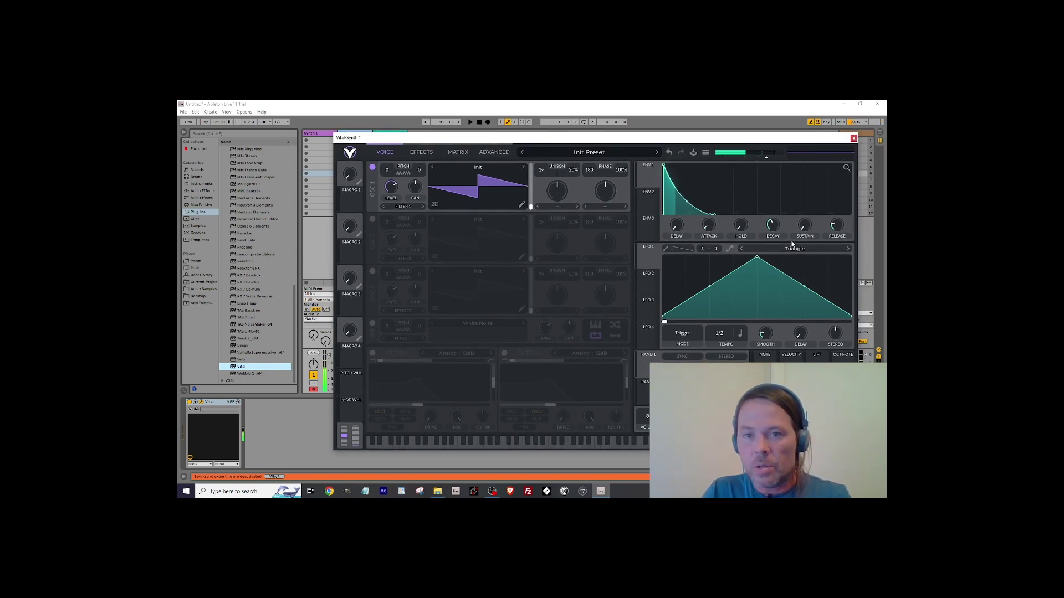
{"action": "left_click_drag", "start_coordinate": [773, 225], "coordinate": [834, 218]}
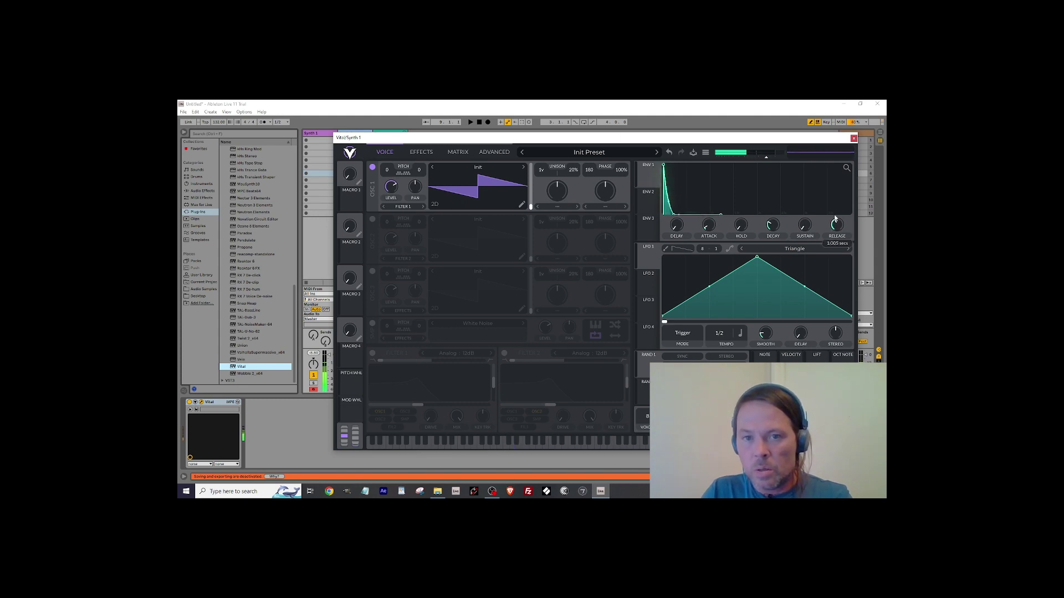
Shift the computer MIDI keyboard down one octave and raise envelope 1's sustain in Synth 1's Vital instrument.
{"action": "left_click", "coordinate": [854, 138]}
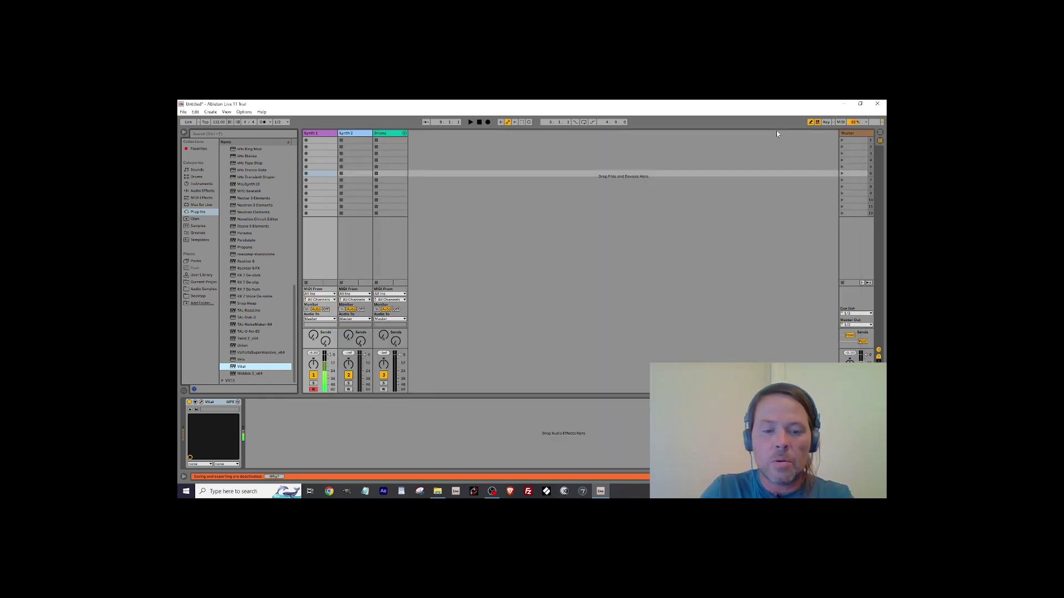
{"action": "key", "text": "z"}
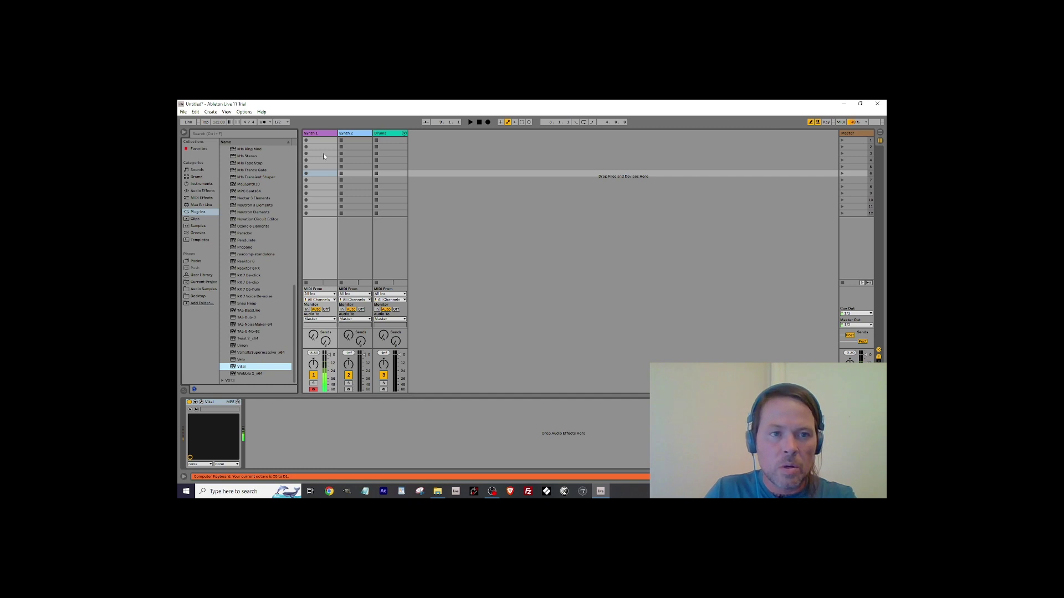
{"action": "left_click", "coordinate": [201, 401]}
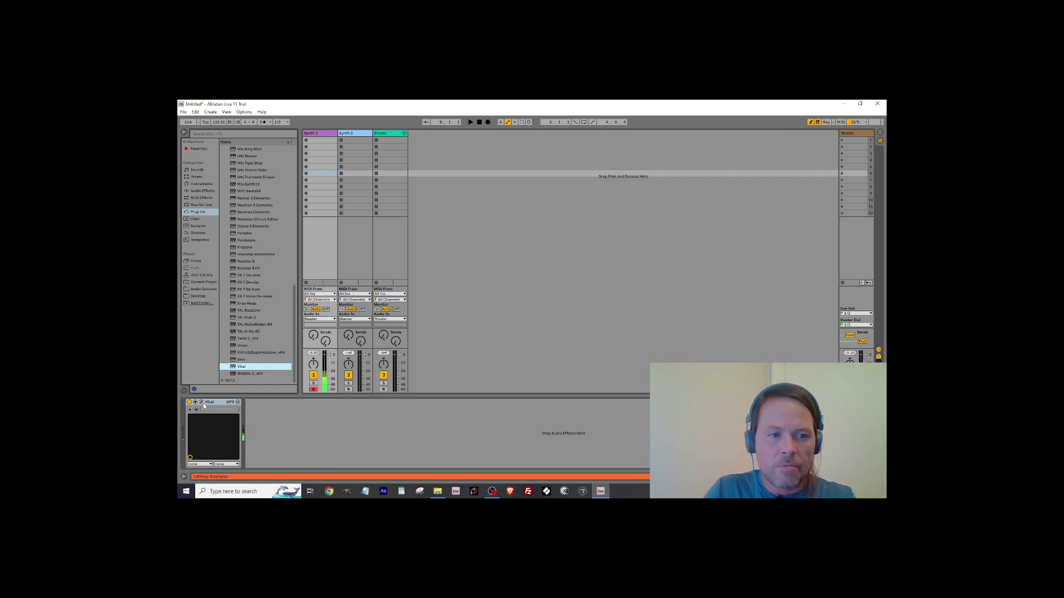
{"action": "key", "text": "a"}
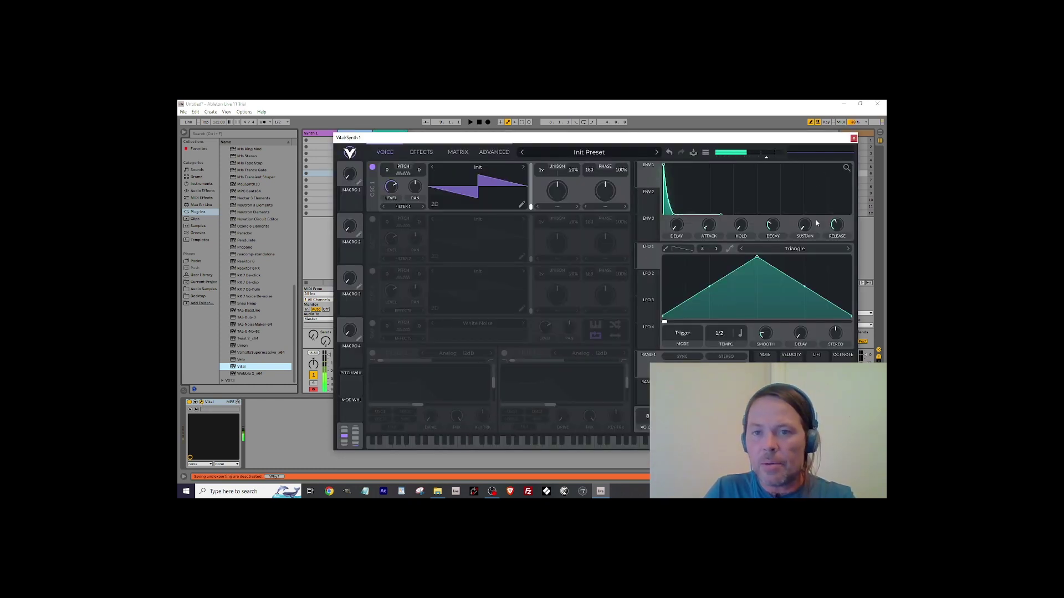
{"action": "left_click_drag", "start_coordinate": [804, 226], "coordinate": [809, 210]}
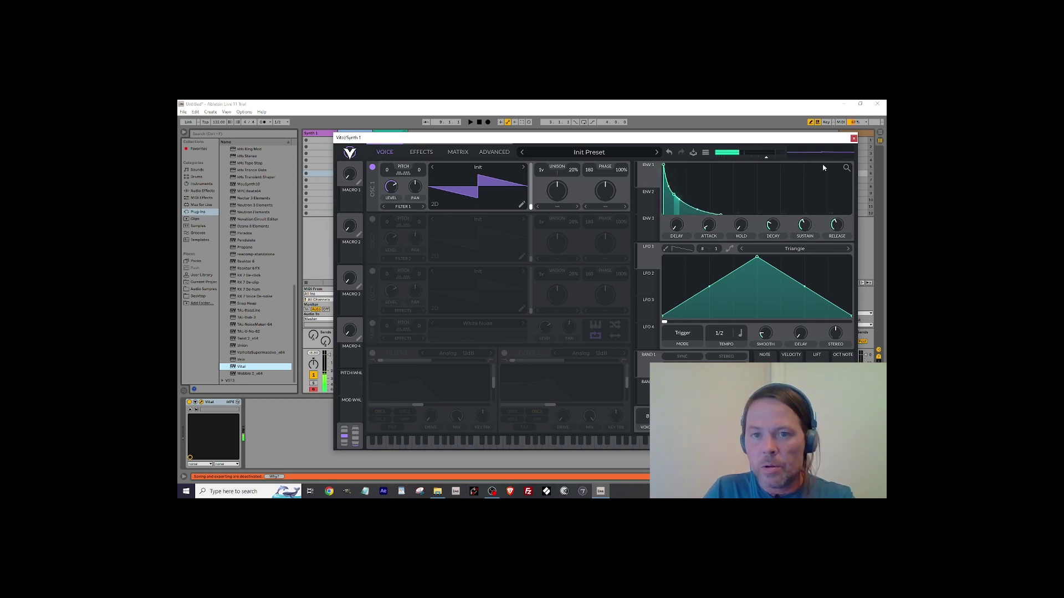
{"action": "key", "text": "a"}
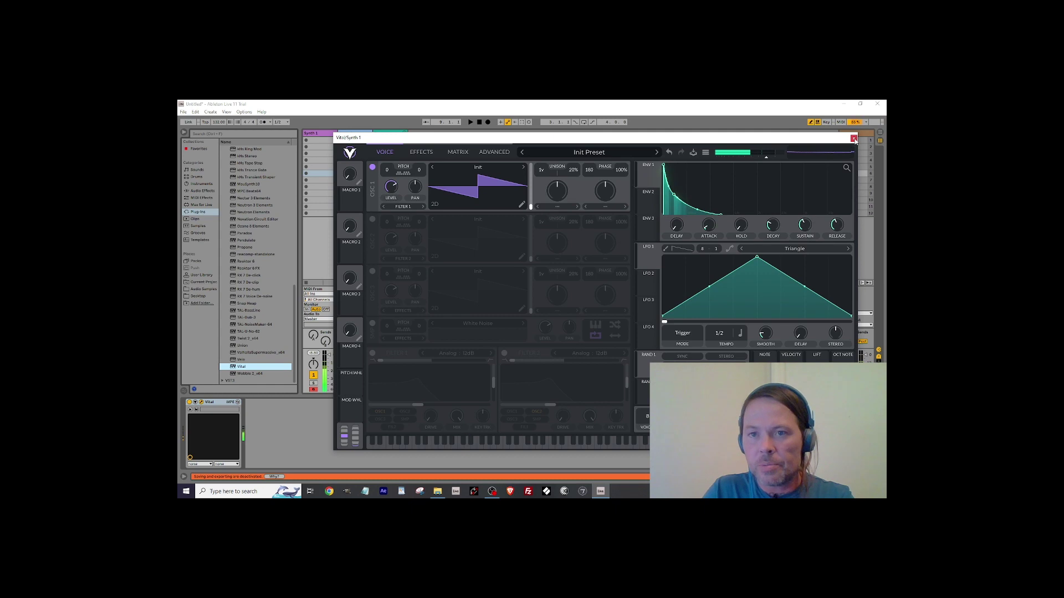
Increase oscillator 1's unison voices and set its unison detune to 9%, auditioning the note.
{"action": "left_click", "coordinate": [542, 174]}
{"action": "key", "text": "a"}
{"action": "left_click", "coordinate": [542, 171]}
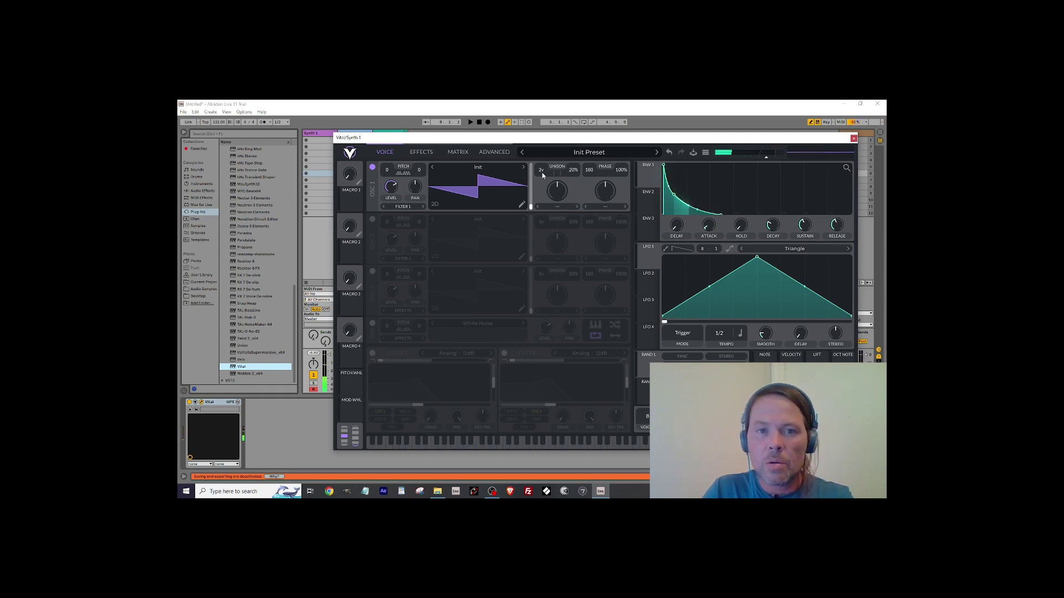
{"action": "key", "text": "a"}
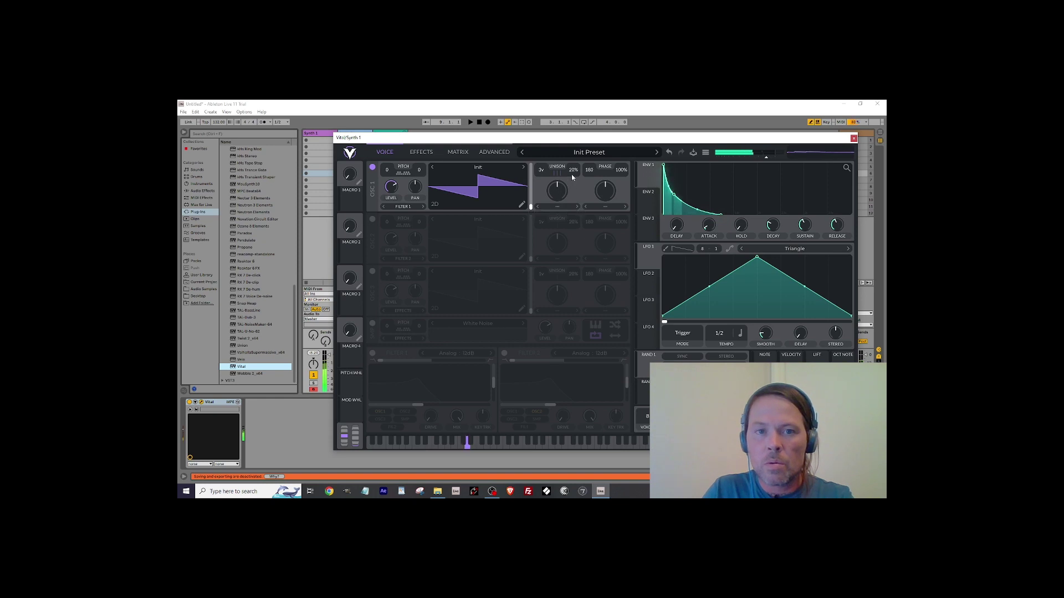
{"action": "left_click_drag", "start_coordinate": [571, 173], "coordinate": [580, 178]}
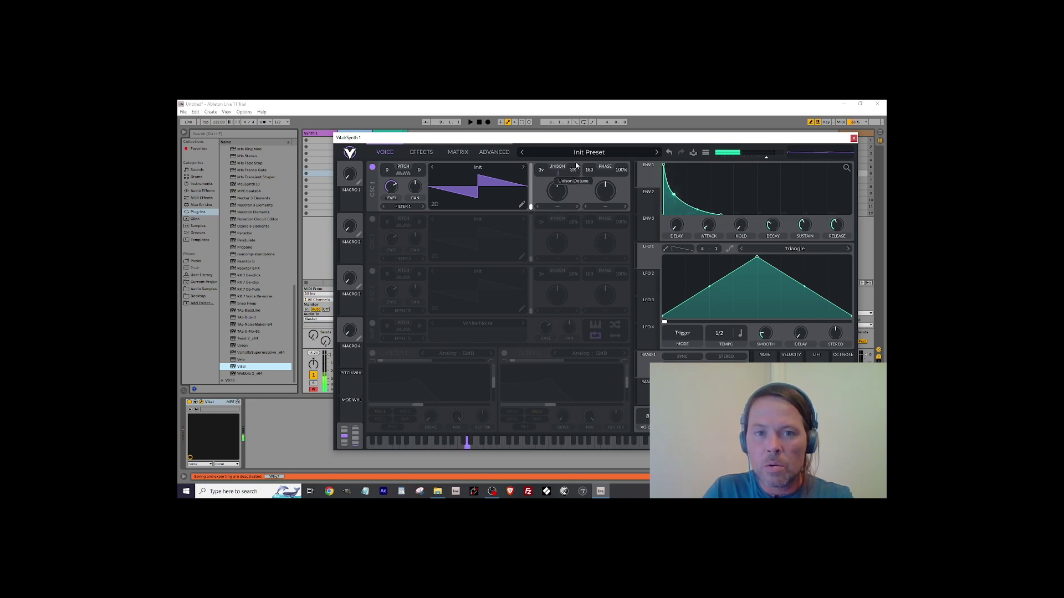
{"action": "key", "text": "a"}
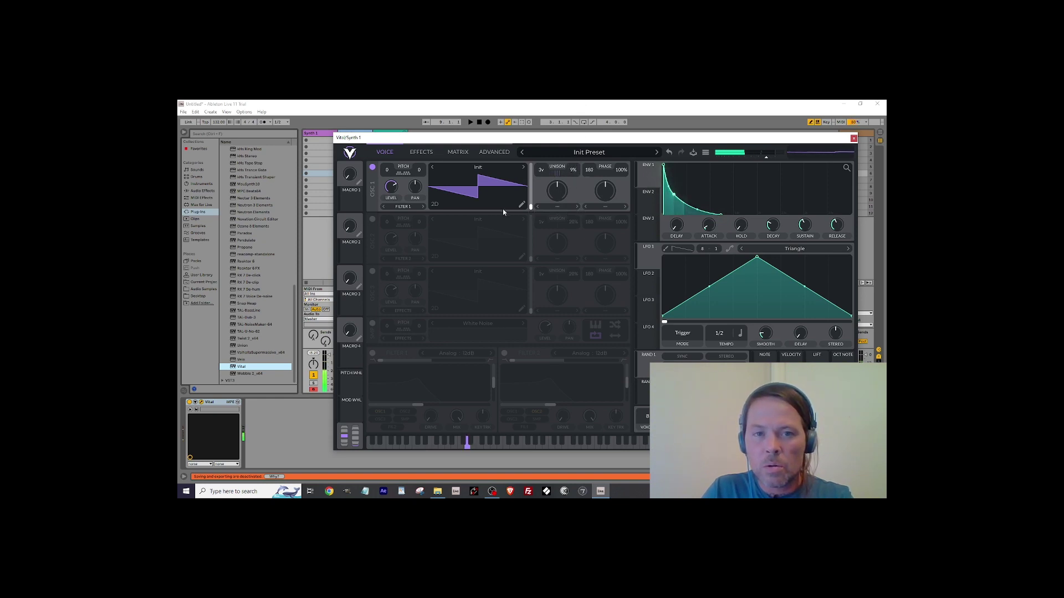
Enable oscillator 2 with the ESW - Prophet wavetable and raise its wavetable position to about the middle.
{"action": "left_click", "coordinate": [372, 220]}
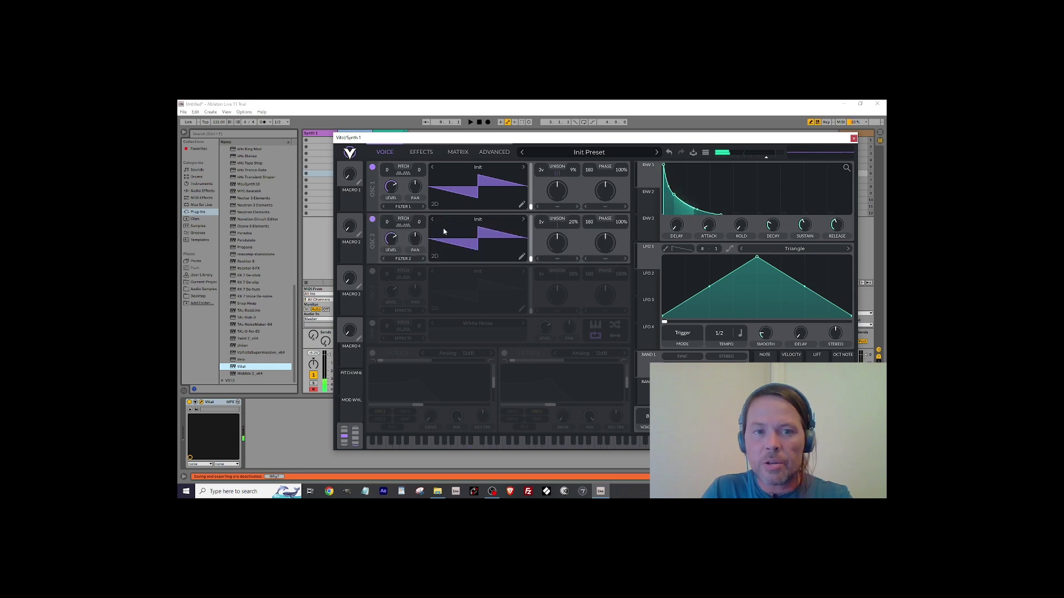
{"action": "left_click", "coordinate": [522, 220]}
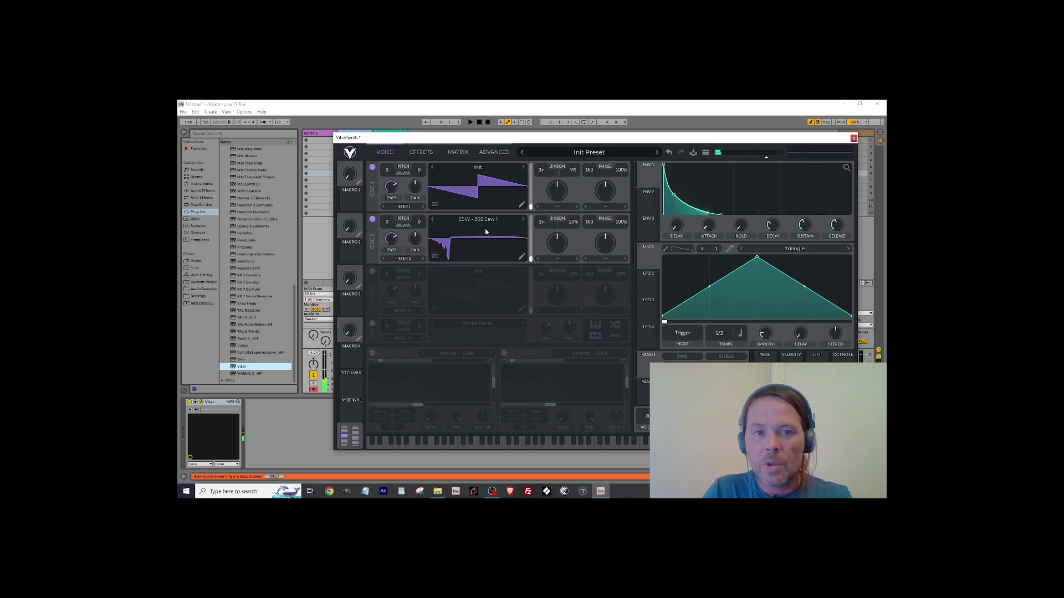
{"action": "left_click", "coordinate": [513, 221]}
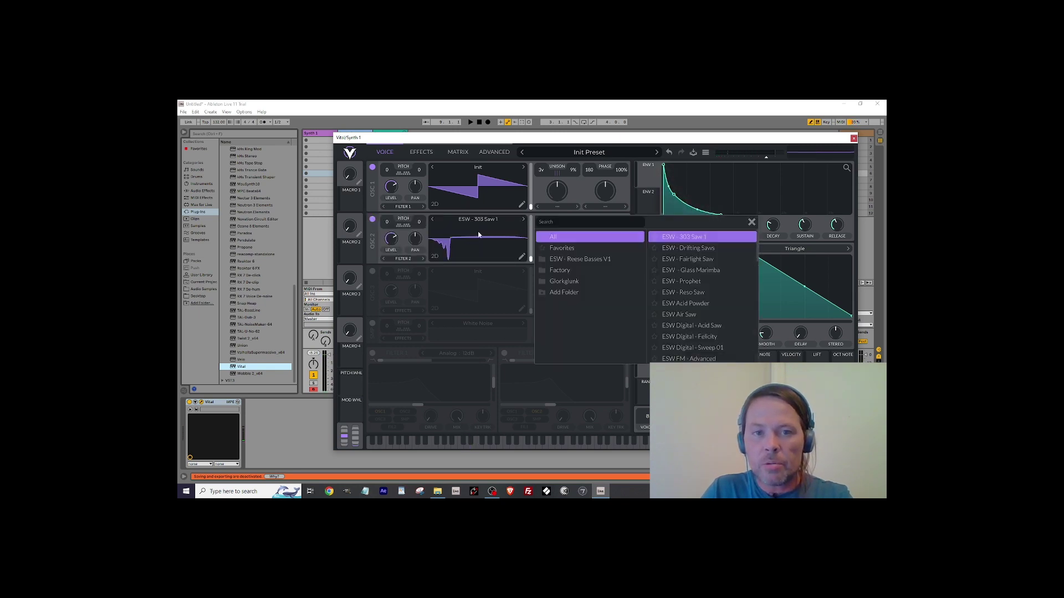
{"action": "left_click", "coordinate": [684, 281]}
{"action": "key", "text": "a"}
{"action": "left_click_drag", "start_coordinate": [530, 257], "coordinate": [531, 242]}
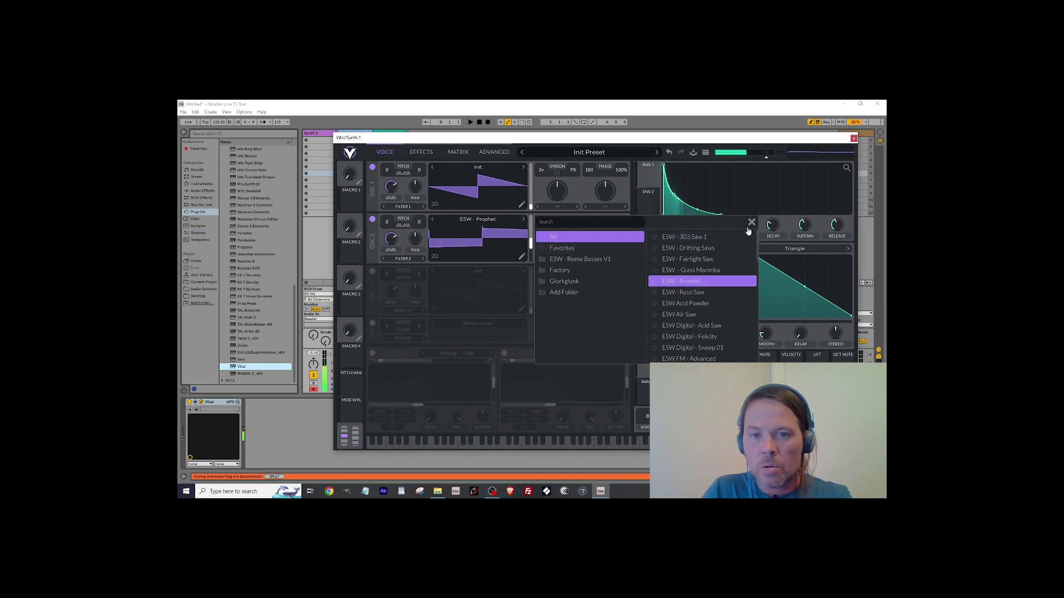
{"action": "left_click", "coordinate": [751, 222]}
Apply the Smear spectral effect to oscillator 2 at a reduced amount and modulate it with LFO 3.
{"action": "left_click", "coordinate": [547, 259]}
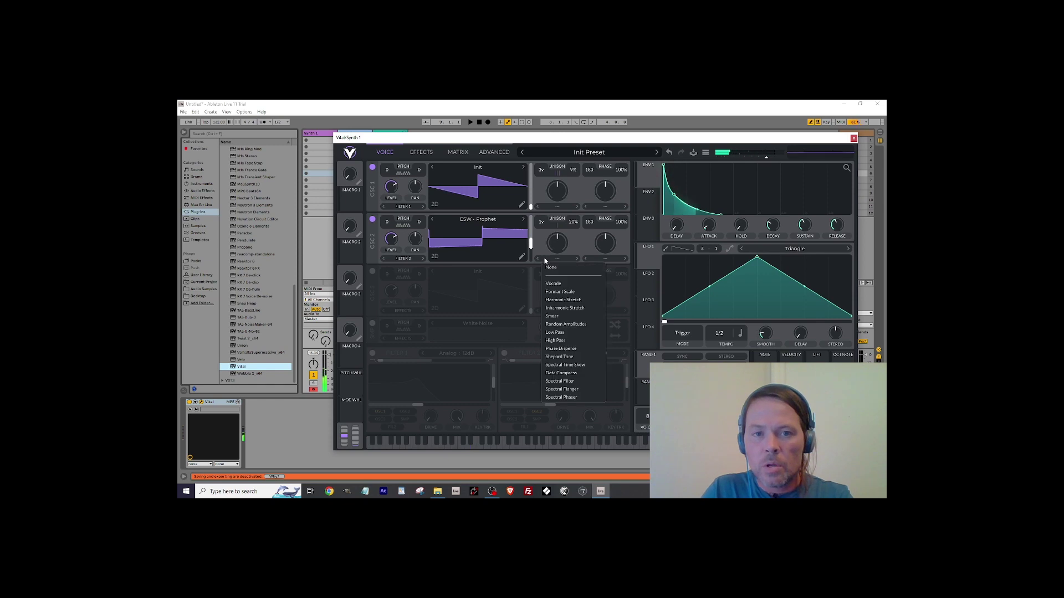
{"action": "left_click", "coordinate": [560, 317]}
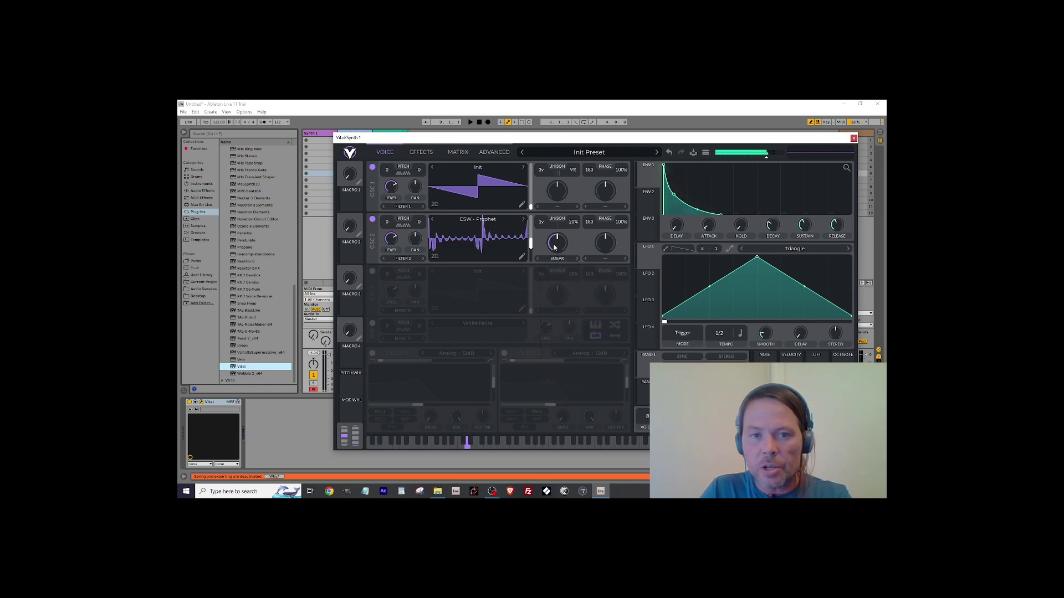
{"action": "mouse_move", "coordinate": [557, 243]}
{"action": "left_mouse_down"}
{"action": "mouse_move", "coordinate": [556, 272]}
{"action": "mouse_move", "coordinate": [554, 259]}
{"action": "left_mouse_up"}
{"action": "left_click_drag", "start_coordinate": [647, 316], "coordinate": [556, 245]}
Set LFO 3's tempo to 16/1 and its mode to Sync.
{"action": "left_click_drag", "start_coordinate": [722, 334], "coordinate": [692, 339]}
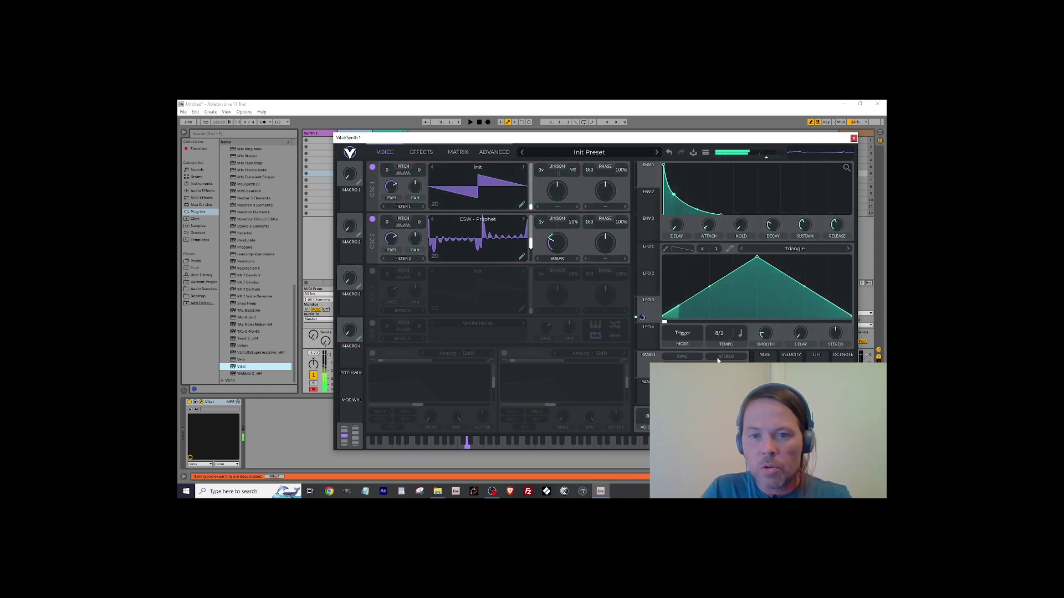
{"action": "left_click", "coordinate": [692, 339]}
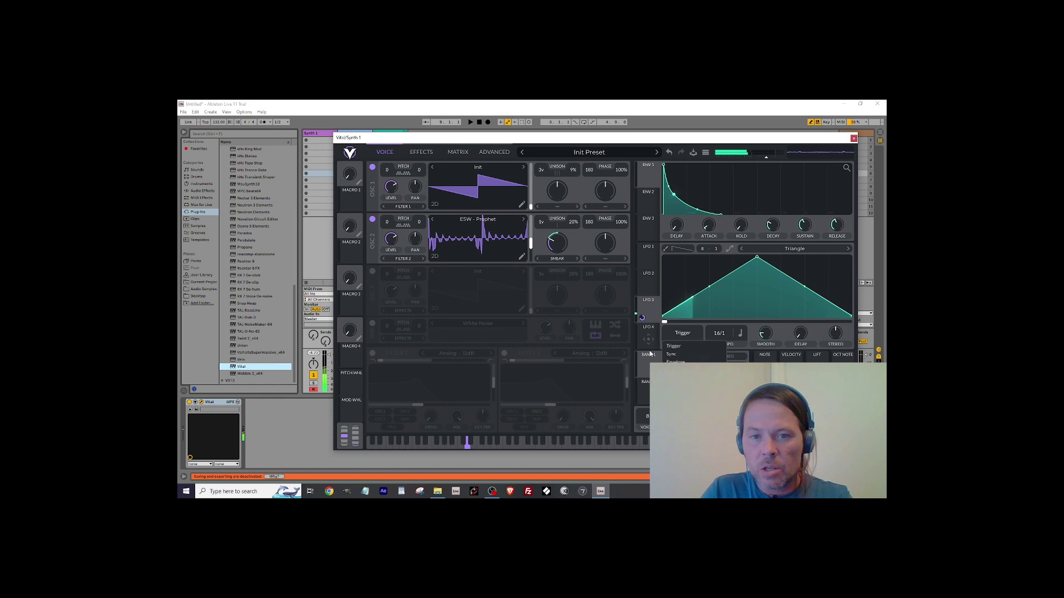
{"action": "left_click", "coordinate": [687, 360]}
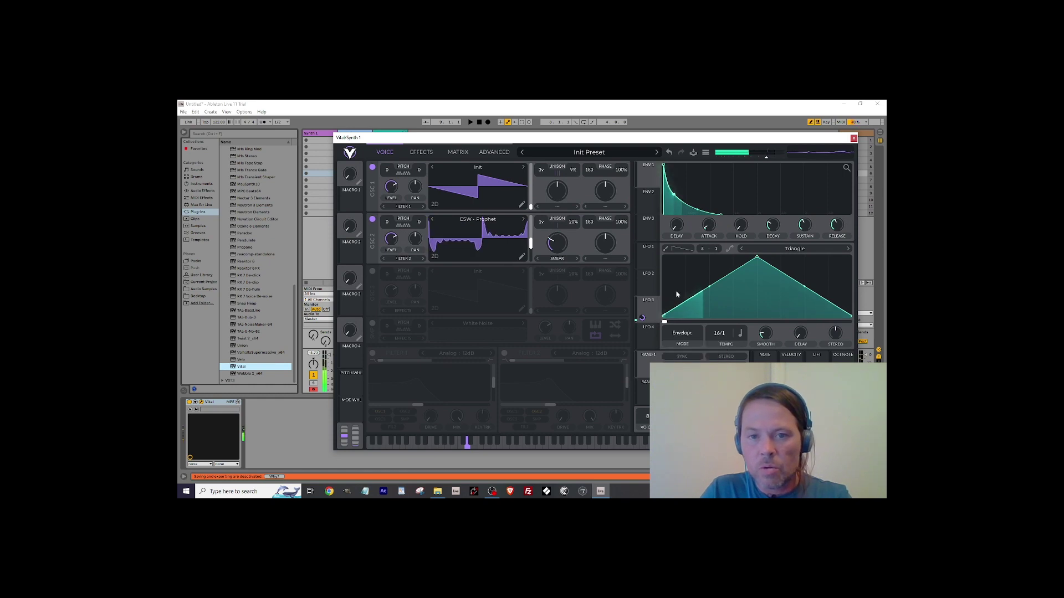
{"action": "left_click", "coordinate": [666, 338]}
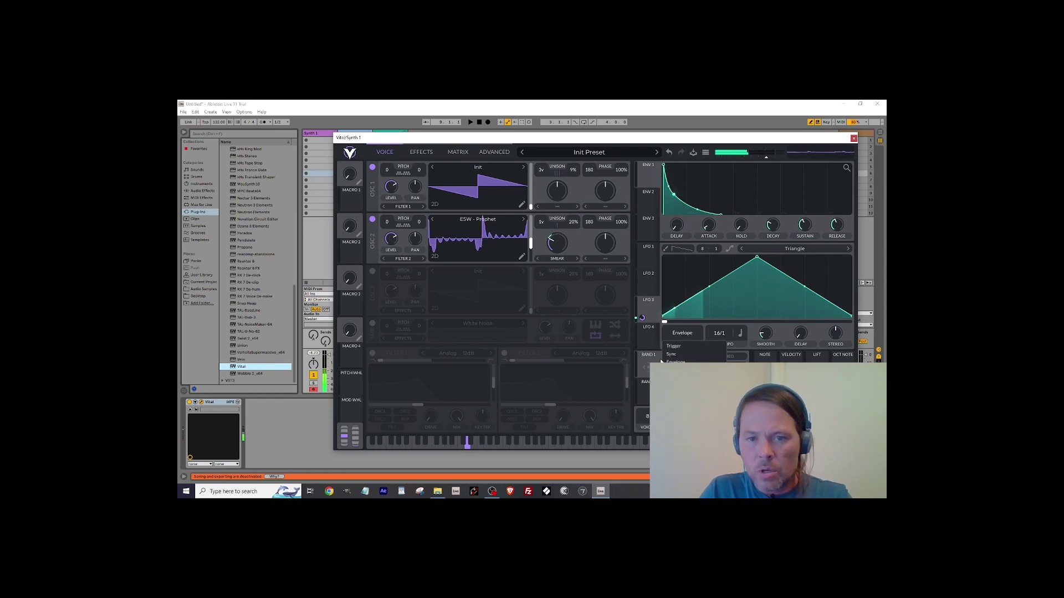
{"action": "left_click", "coordinate": [671, 354]}
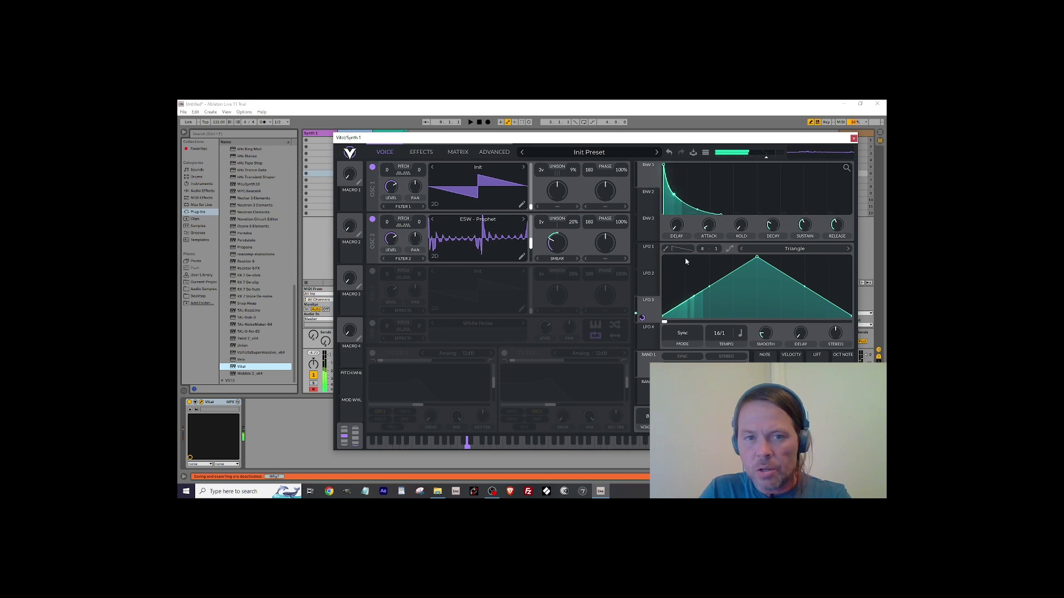
Turn on the metronome and record a looping MIDI clip in the third slot of the Synth 1 track.
{"action": "left_click", "coordinate": [854, 138]}
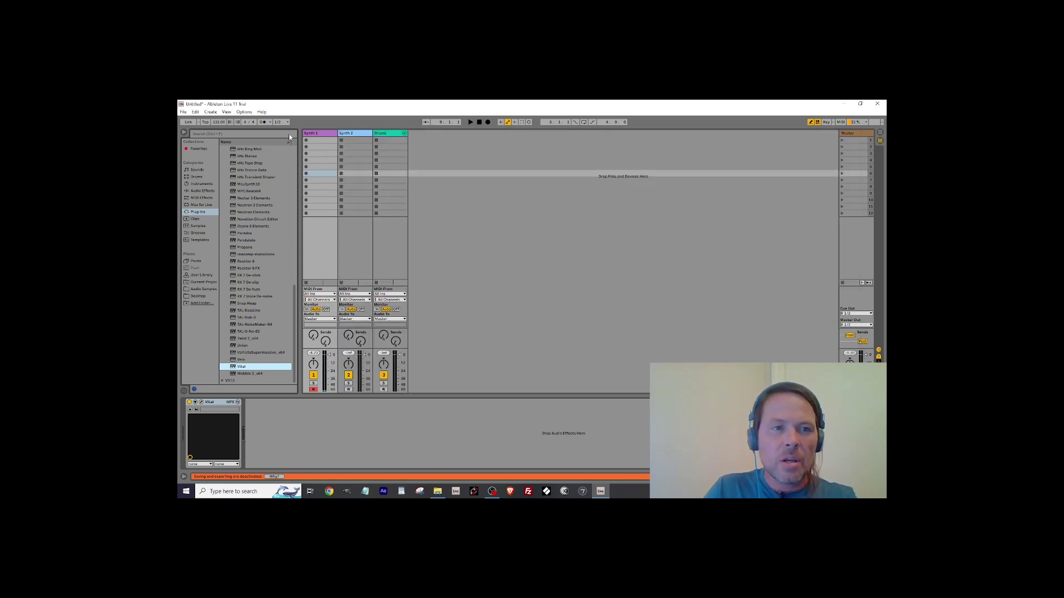
{"action": "left_click", "coordinate": [264, 122]}
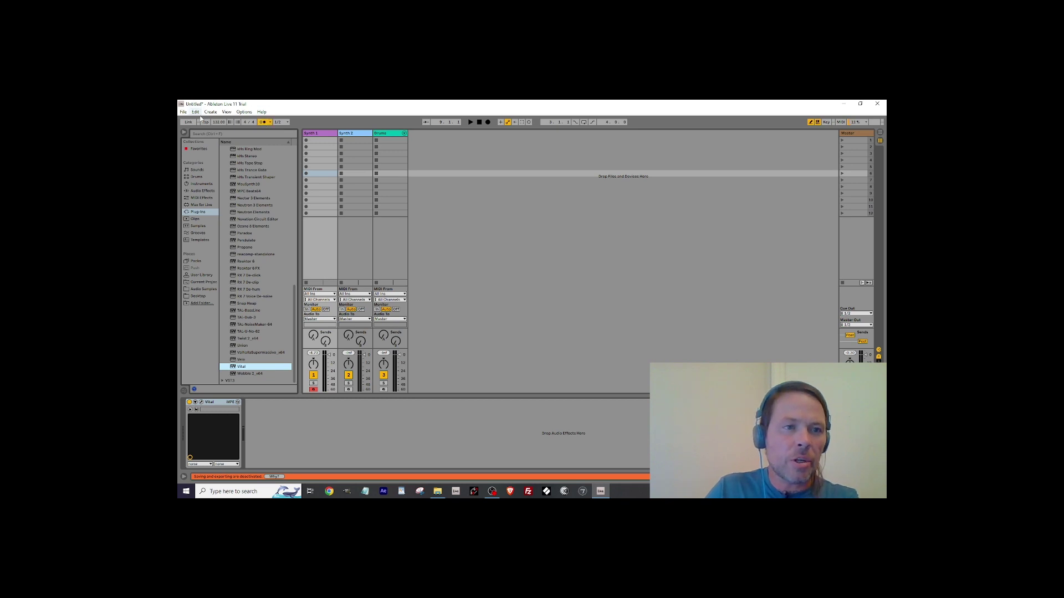
{"action": "left_click", "coordinate": [307, 154]}
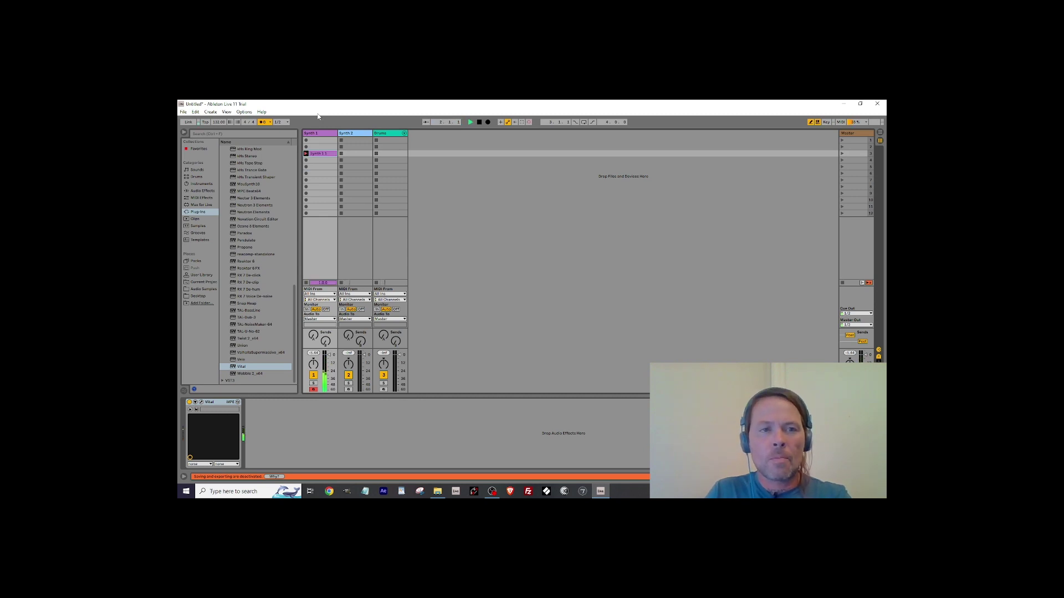
{"action": "left_click", "coordinate": [306, 154]}
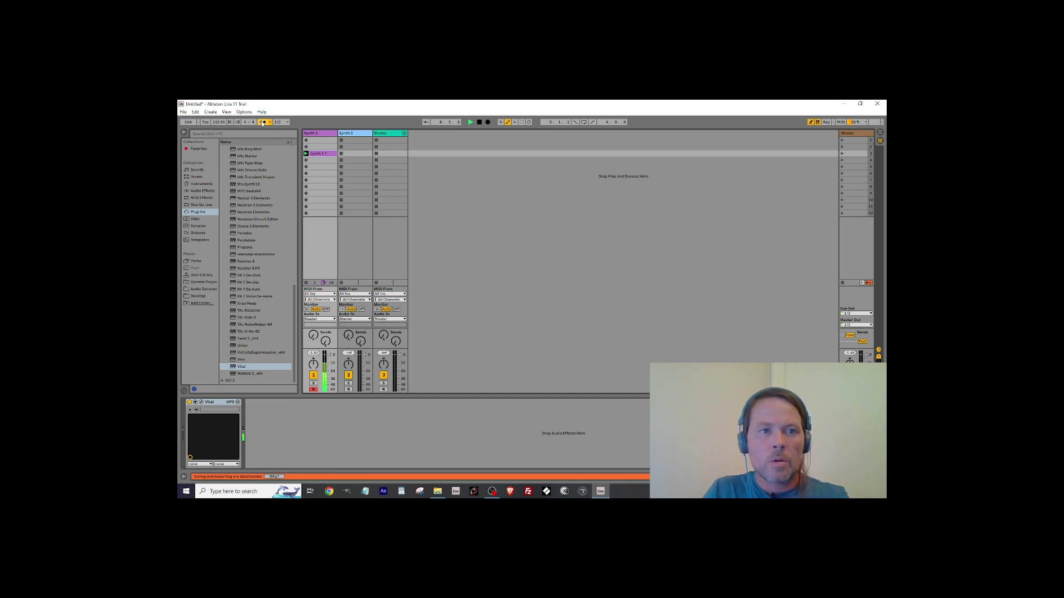
Arm the Drums track, audition the kit's kick and hi-hat pads, and adjust the closed hi-hat sample's transposition.
{"action": "left_click", "coordinate": [383, 389]}
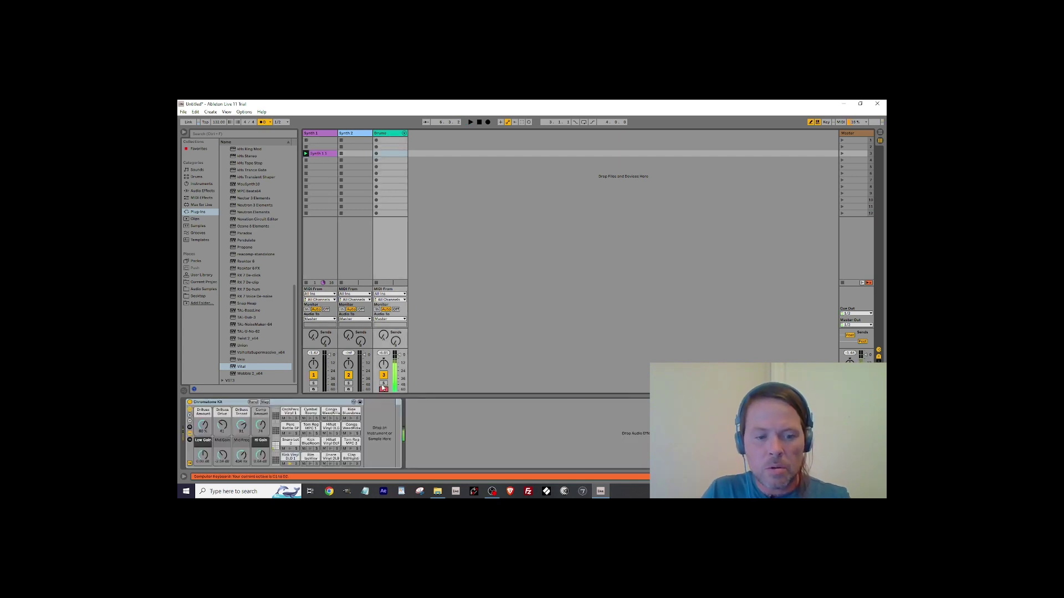
{"action": "key", "text": "t"}
{"action": "key", "text": "a"}
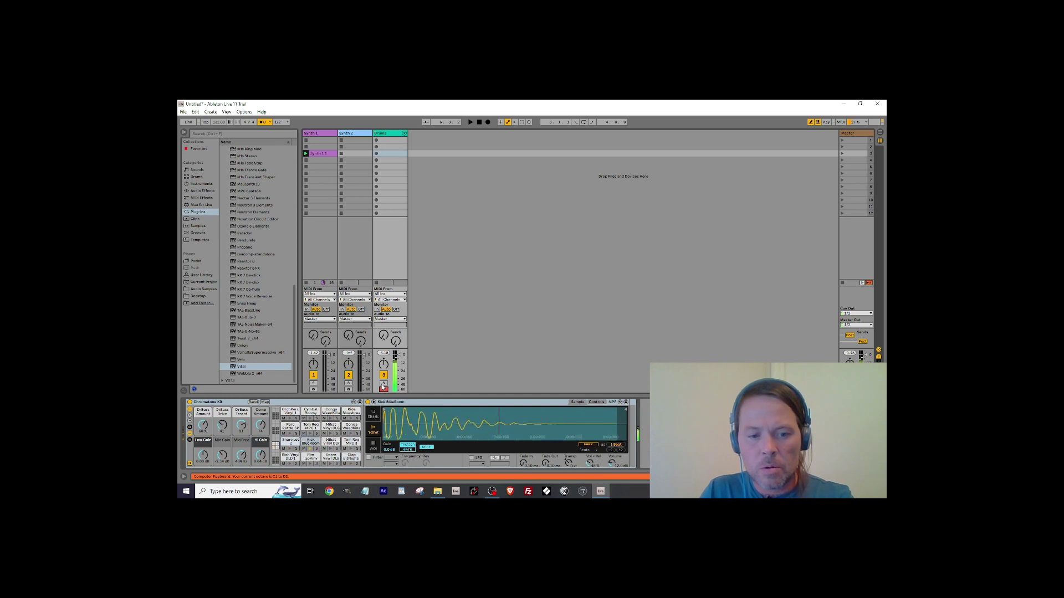
{"action": "key", "text": "t"}
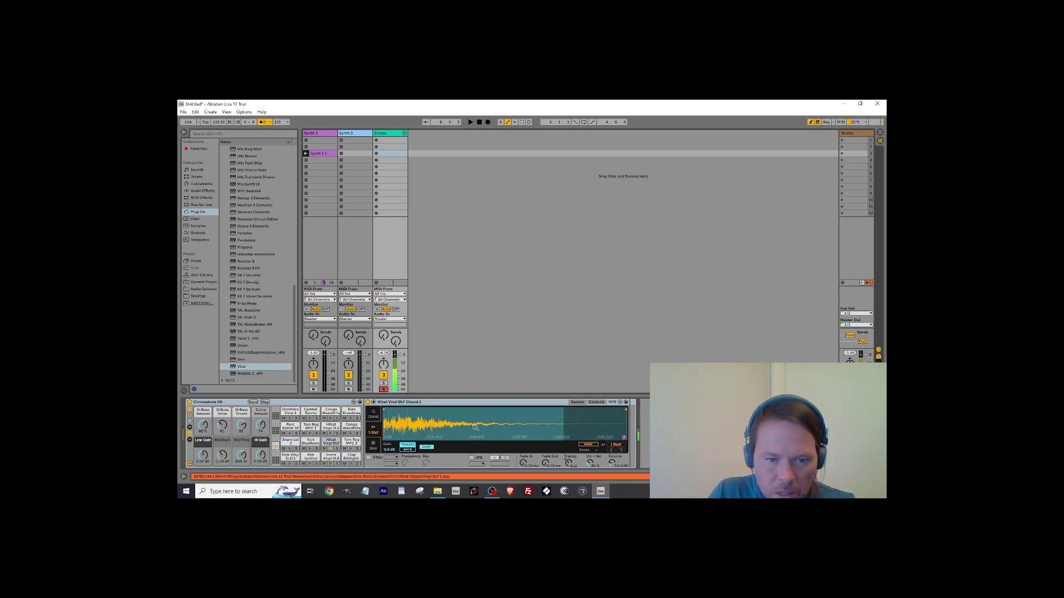
{"action": "left_click_drag", "start_coordinate": [569, 463], "coordinate": [570, 443]}
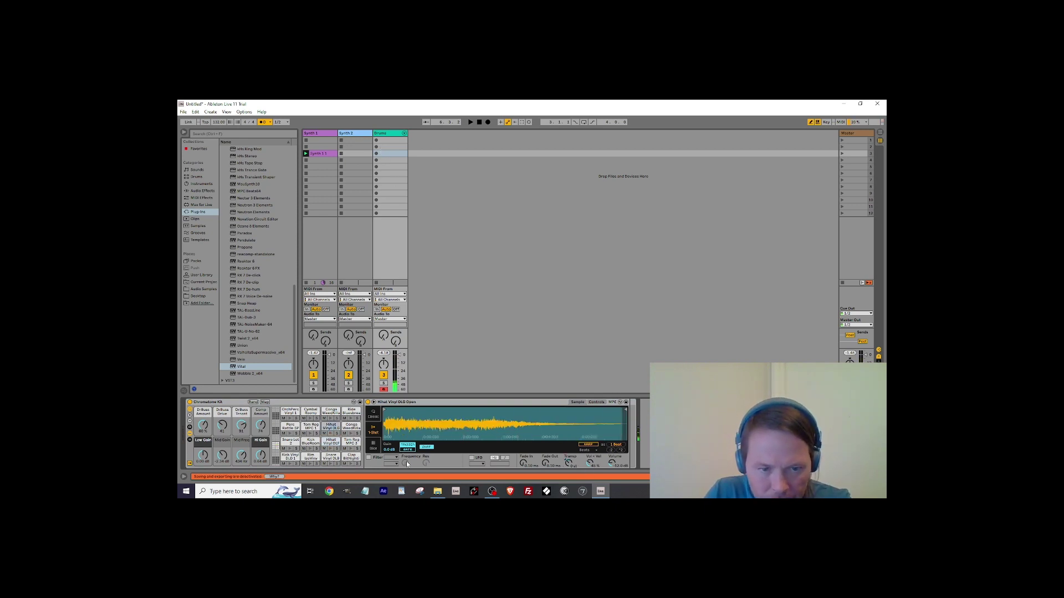
Turn on the open hi-hat sample's filter and try Classic playback mode before returning to 1-Shot.
{"action": "left_click", "coordinate": [368, 457]}
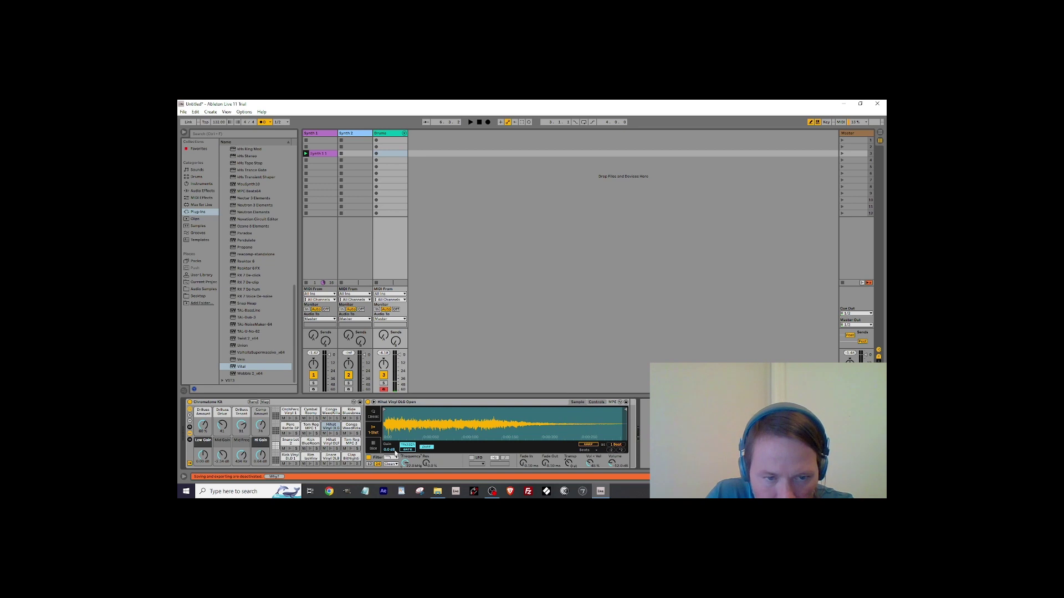
{"action": "left_click", "coordinate": [374, 415]}
{"action": "left_click_drag", "start_coordinate": [411, 469], "coordinate": [411, 549]}
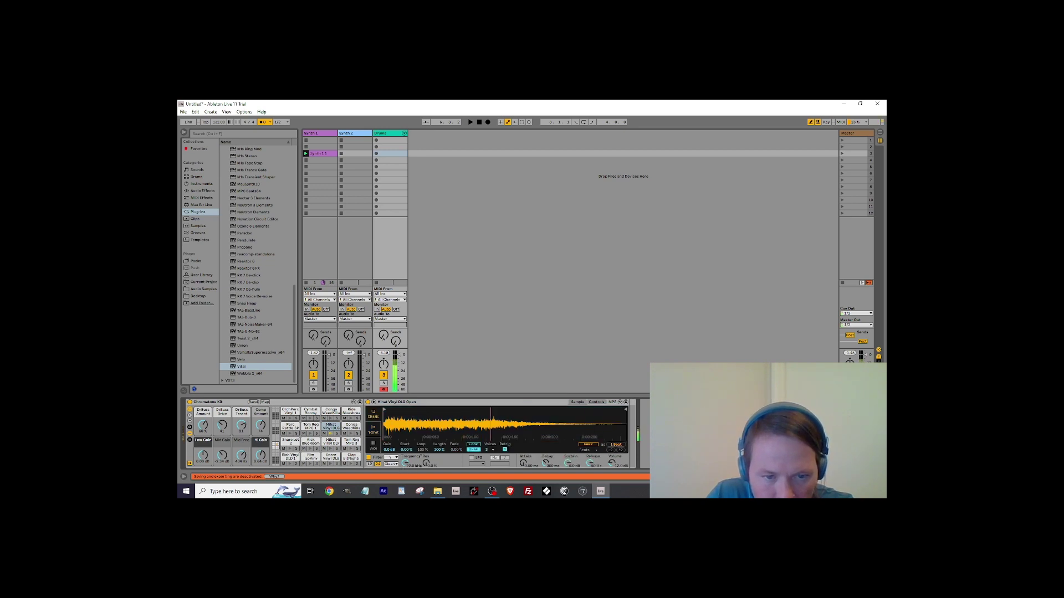
{"action": "left_click", "coordinate": [374, 447]}
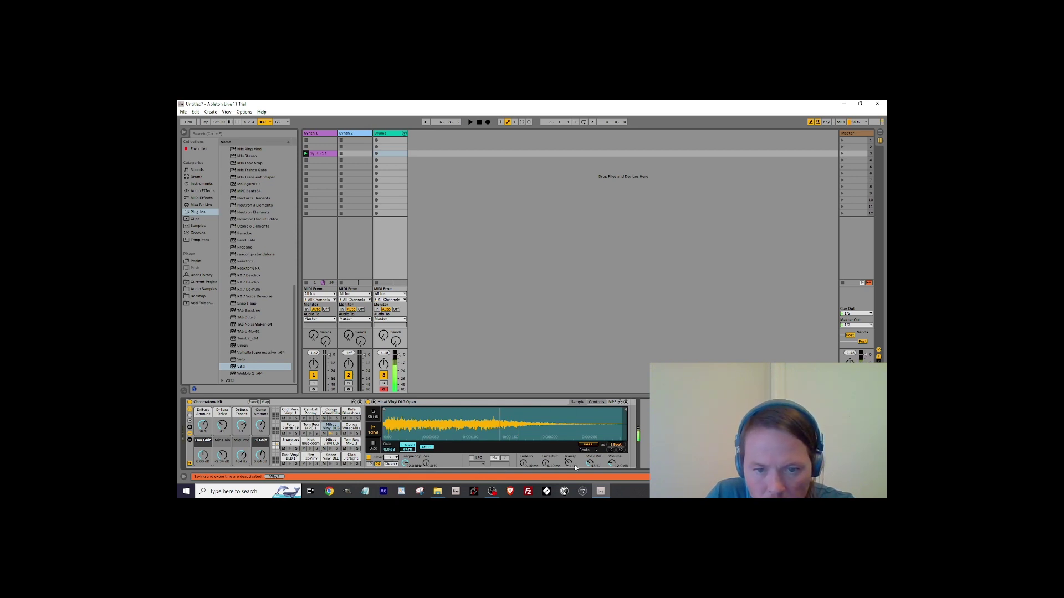
Set the open hi-hat sample to Trigger mode and lower its gain.
{"action": "left_click", "coordinate": [408, 447]}
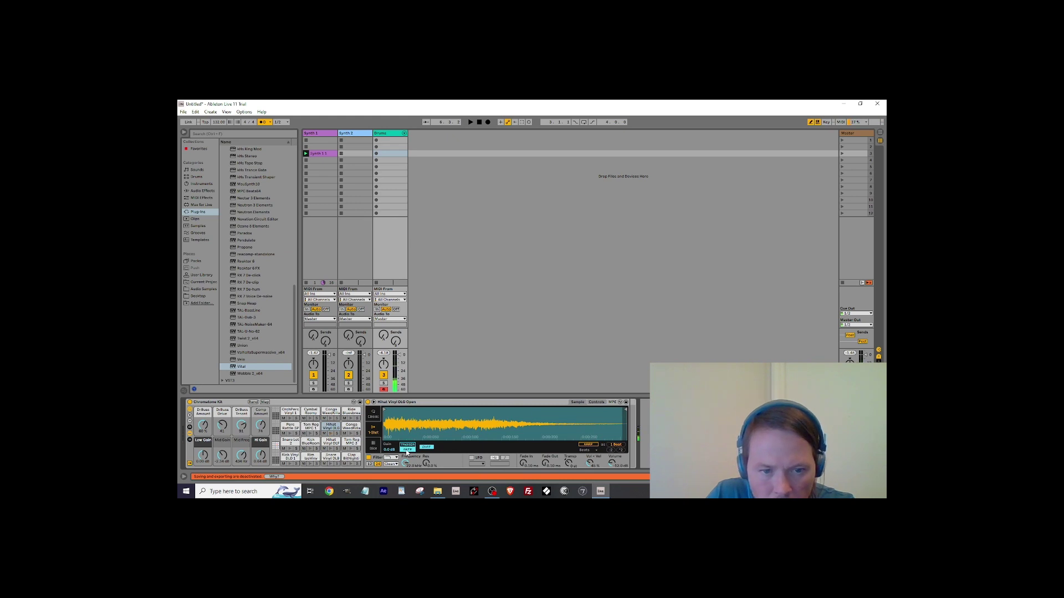
{"action": "left_click", "coordinate": [408, 445]}
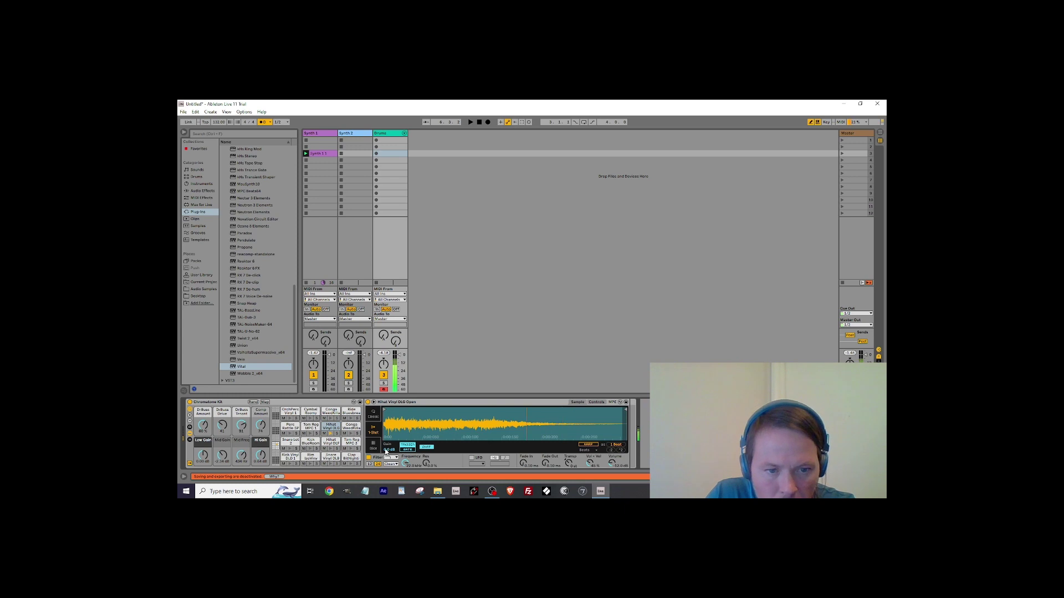
{"action": "left_click_drag", "start_coordinate": [388, 450], "coordinate": [388, 458]}
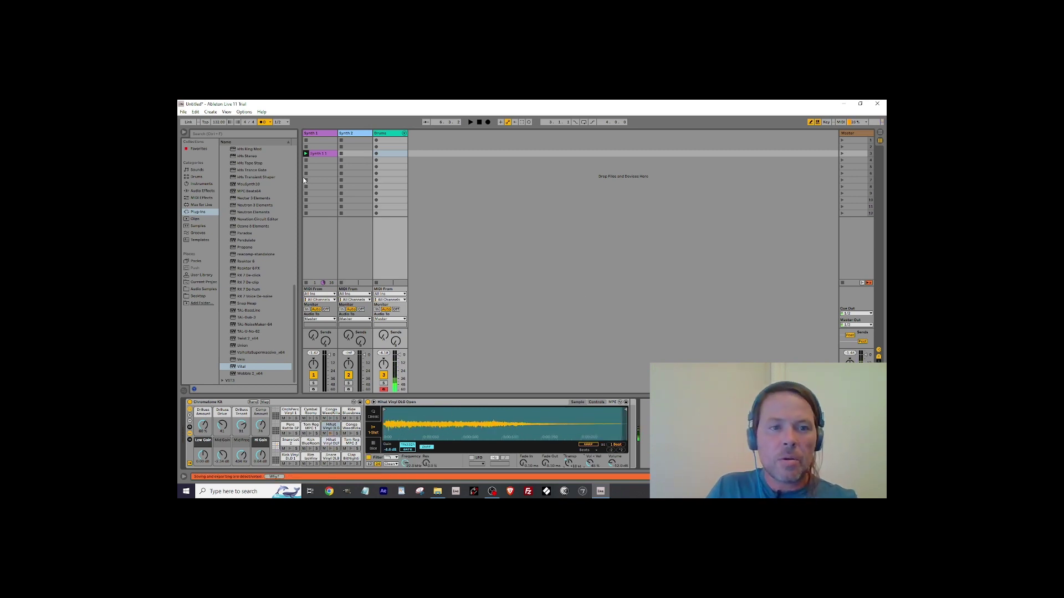
Record a drum clip in the third slot of the Drums track over the playing Synth 1 clip, then stop playback.
{"action": "key", "text": "space"}
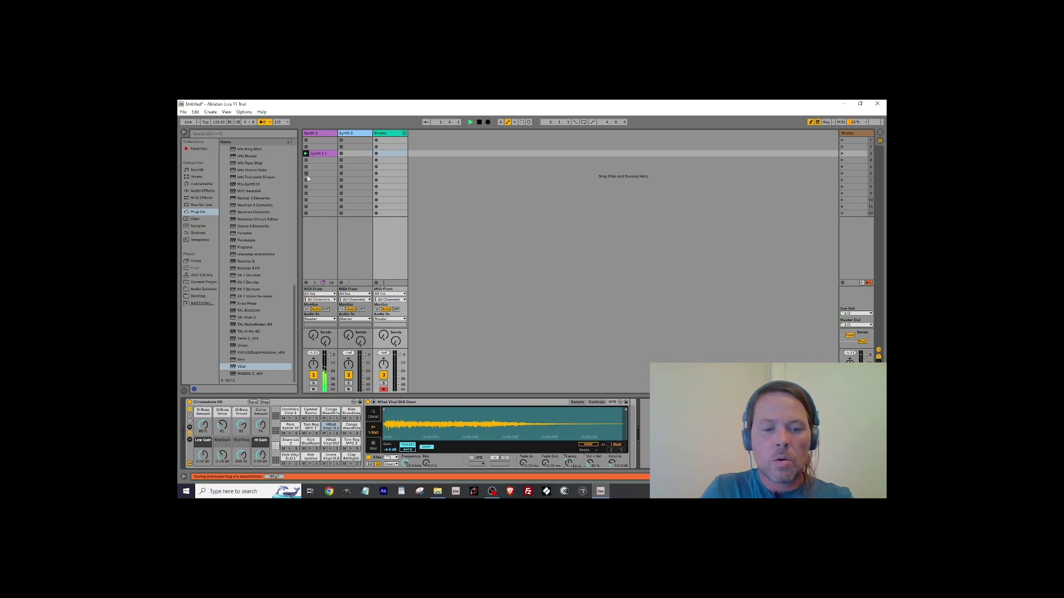
{"action": "left_click", "coordinate": [377, 155]}
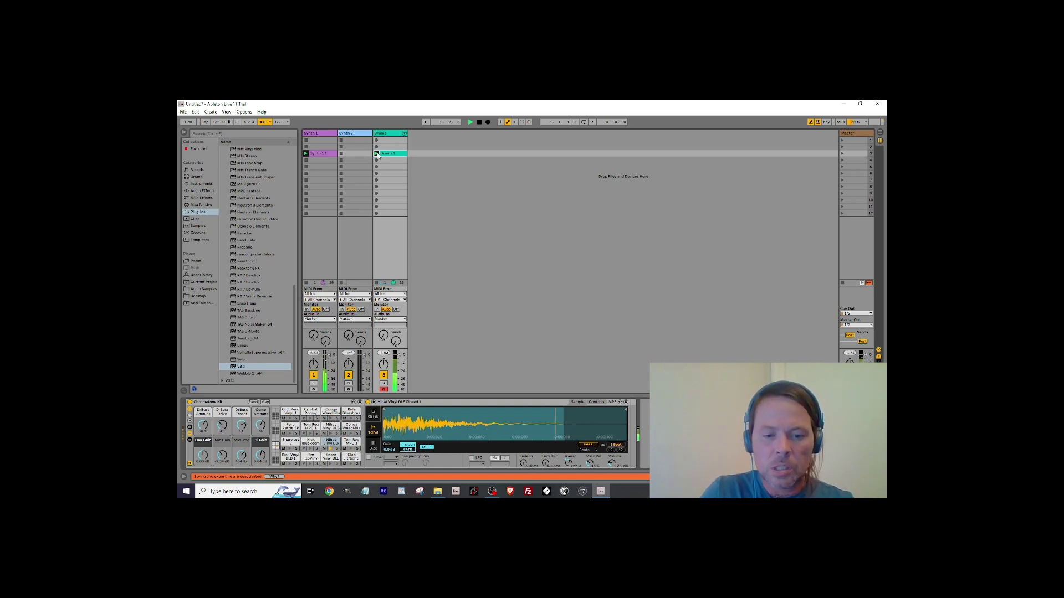
{"action": "left_click", "coordinate": [531, 123]}
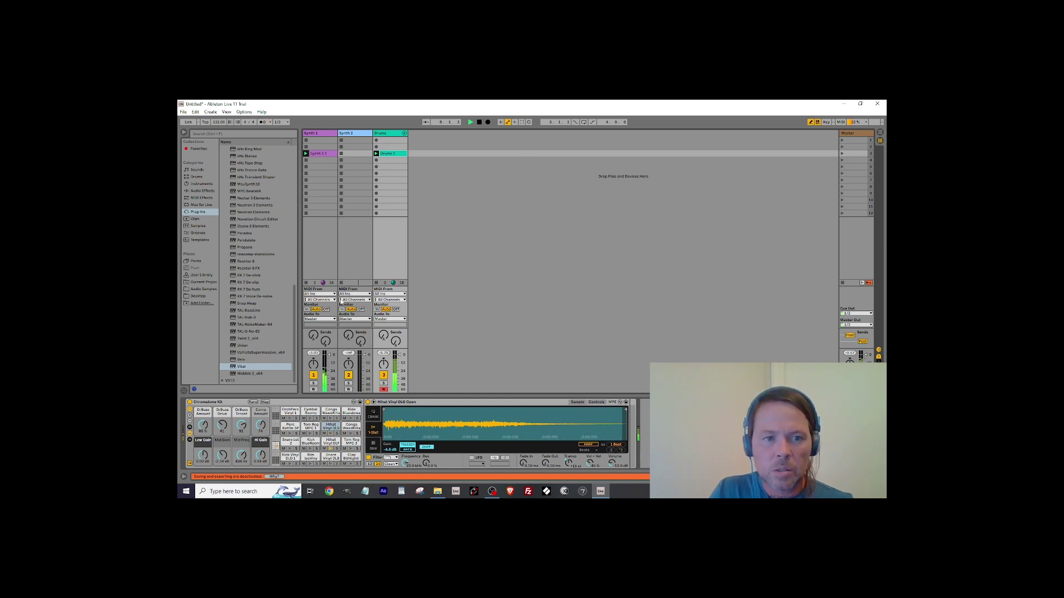
{"action": "key", "text": "space"}
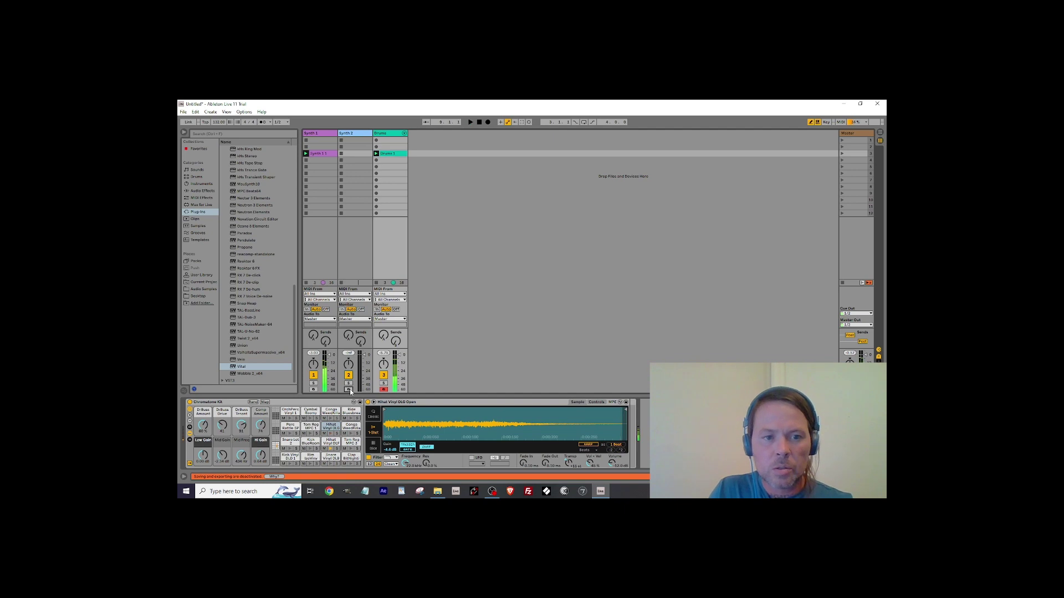
Arm the Synth 2 track and adjust the computer keyboard's octave and velocity while playing test notes.
{"action": "left_click", "coordinate": [350, 390]}
{"action": "key", "text": "c"}
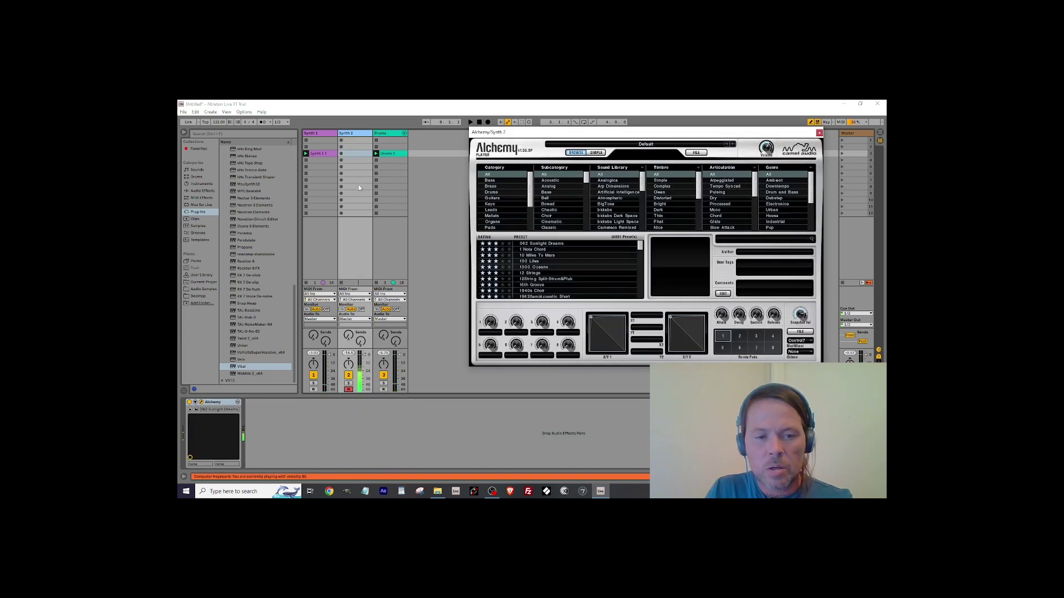
{"action": "key", "text": "z"}
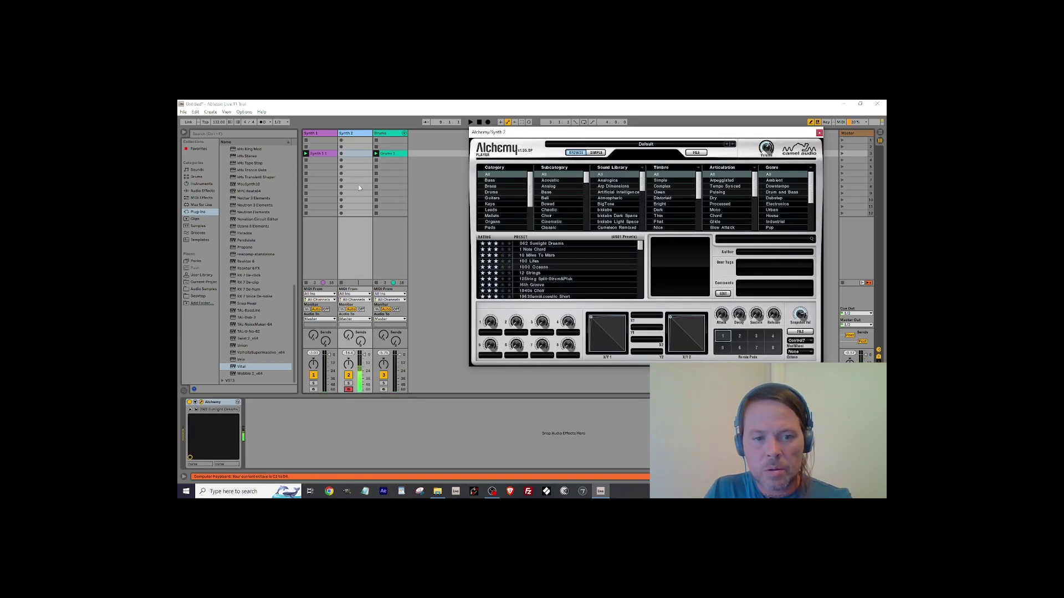
{"action": "key", "text": "v"}
{"action": "key", "text": "v"}
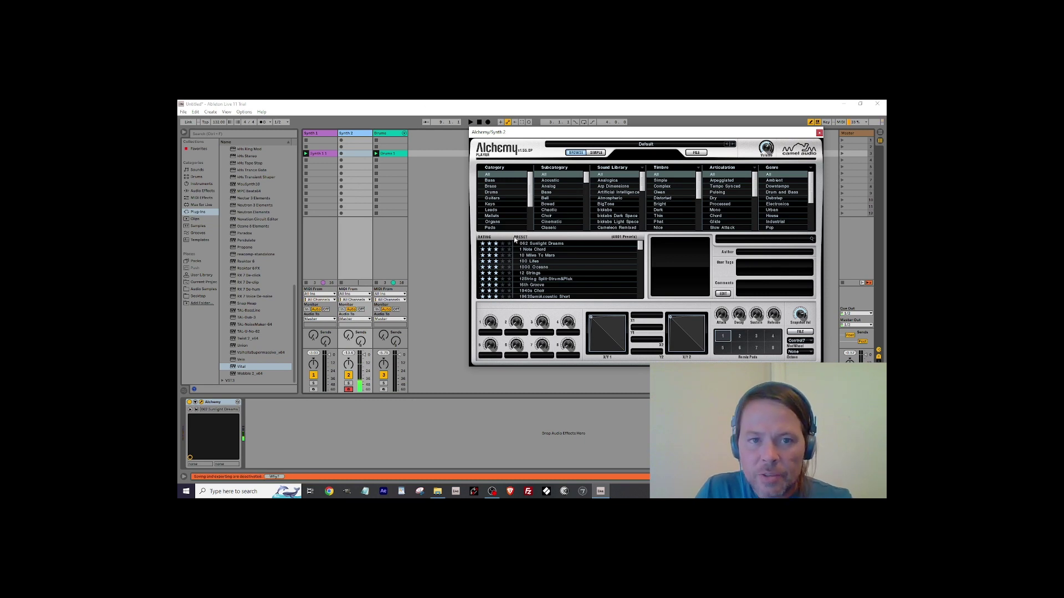
Filter the Alchemy presets to the Keys category and load the Magic Hat preset.
{"action": "left_click", "coordinate": [491, 204]}
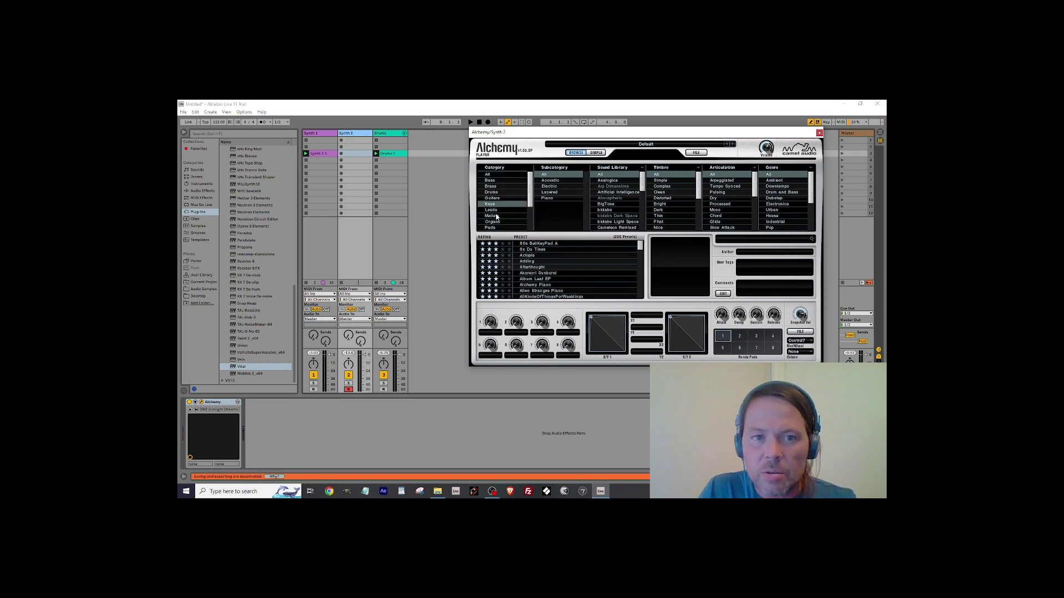
{"action": "scroll", "coordinate": [496, 215], "scroll_direction": "down", "scroll_amount": 1}
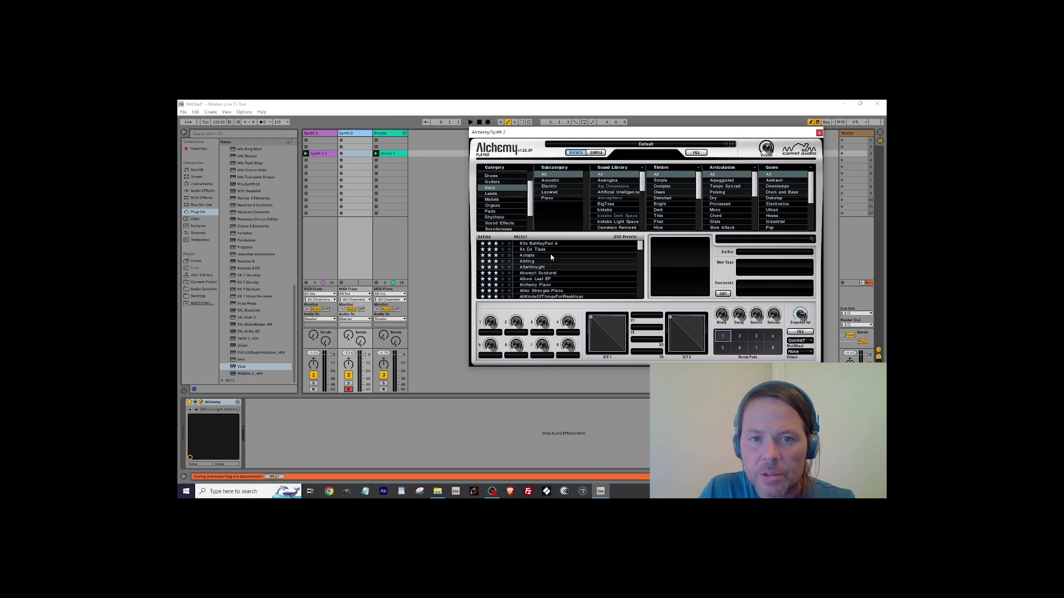
{"action": "left_click_drag", "start_coordinate": [639, 245], "coordinate": [640, 272]}
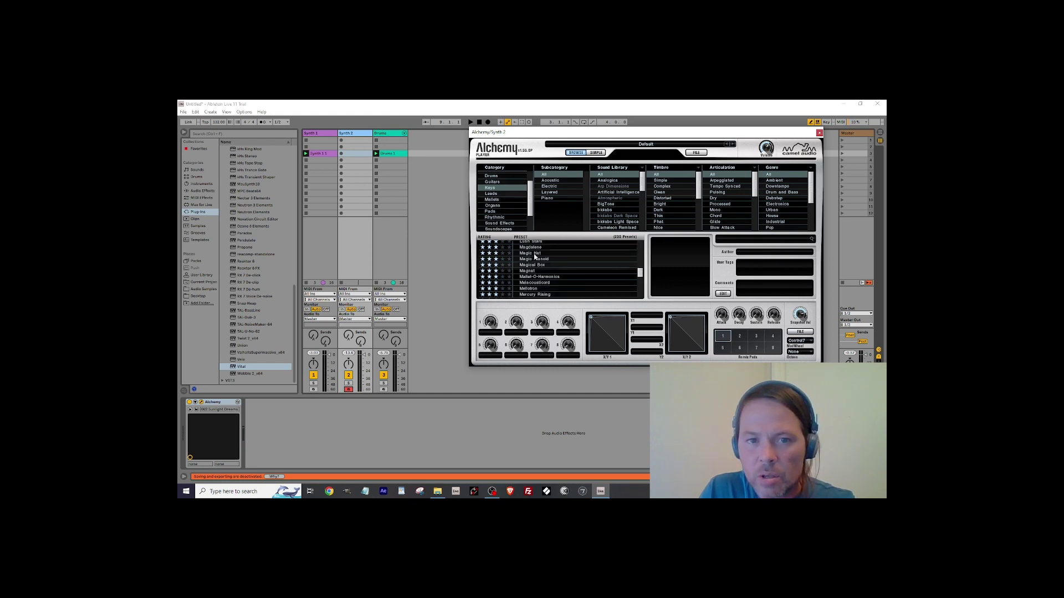
{"action": "left_click", "coordinate": [534, 254]}
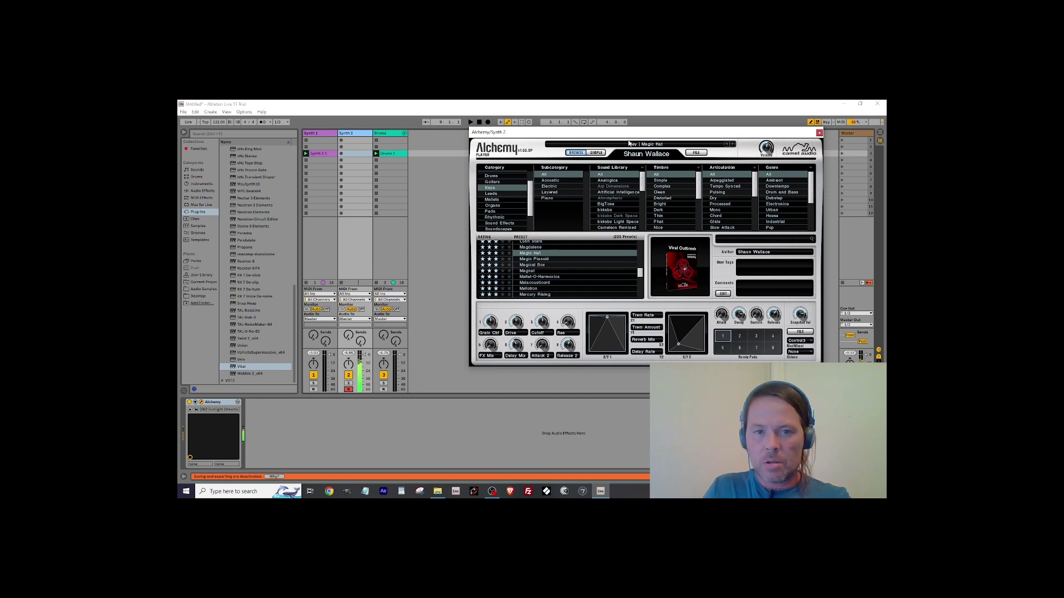
Audition the Keys presets that follow Magic Hat one by one, up to Mercury Rising.
{"action": "left_click", "coordinate": [733, 144]}
{"action": "left_click", "coordinate": [734, 144]}
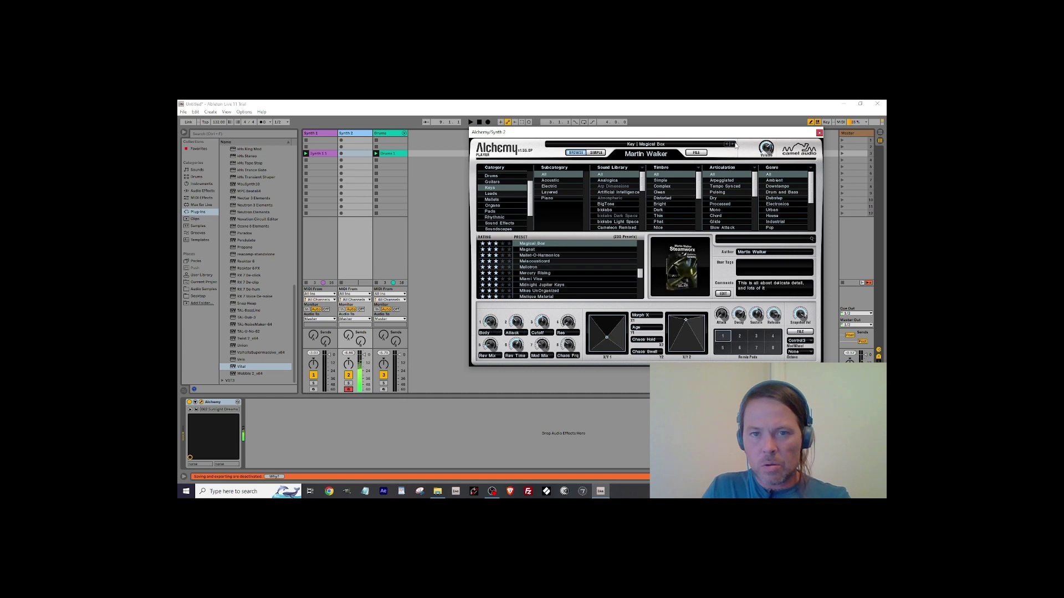
{"action": "left_click", "coordinate": [734, 144]}
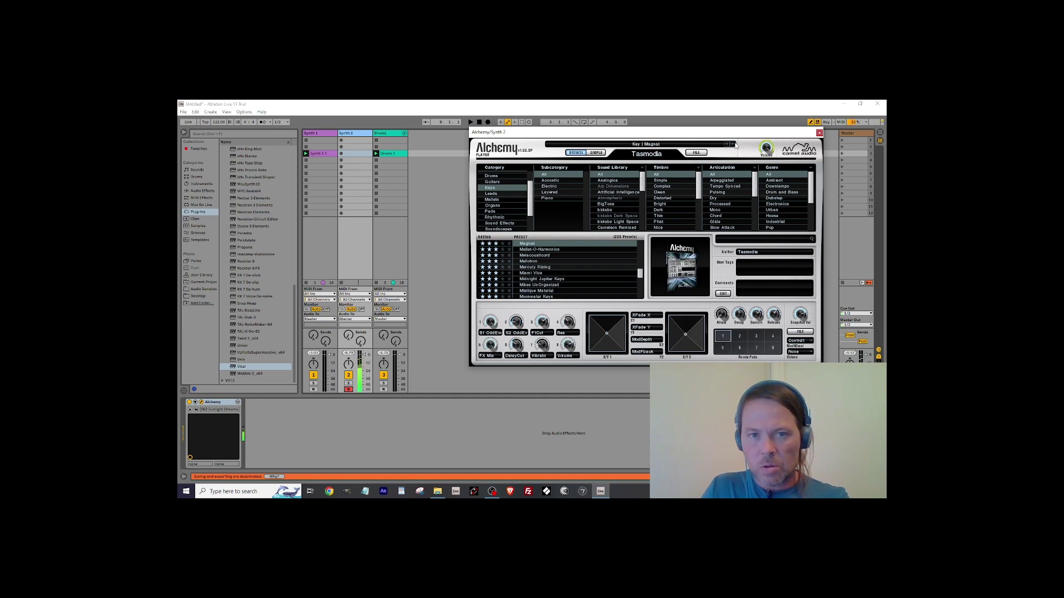
{"action": "left_click", "coordinate": [734, 144]}
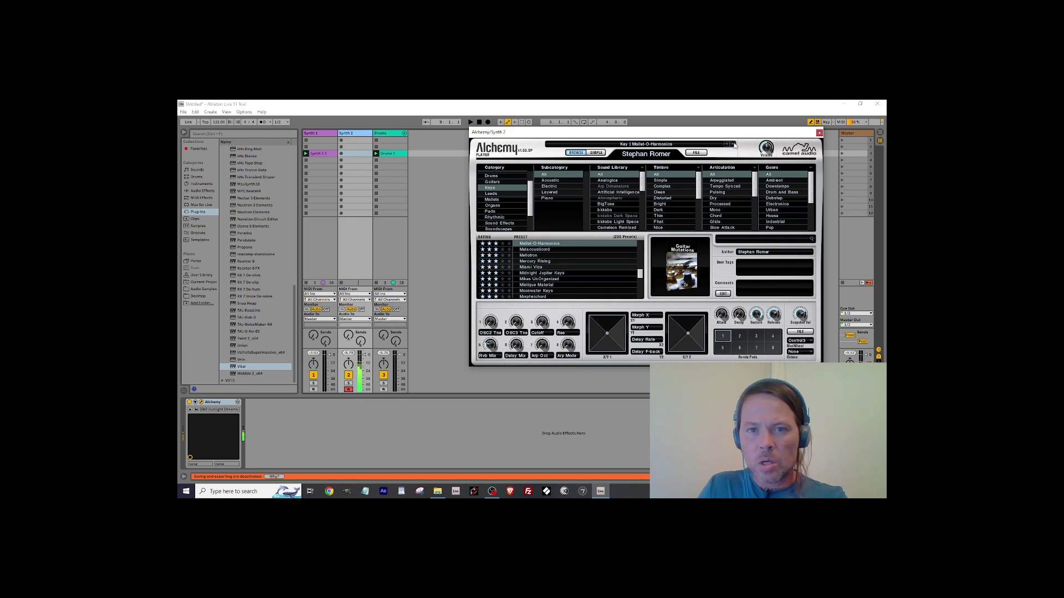
{"action": "left_click", "coordinate": [734, 145]}
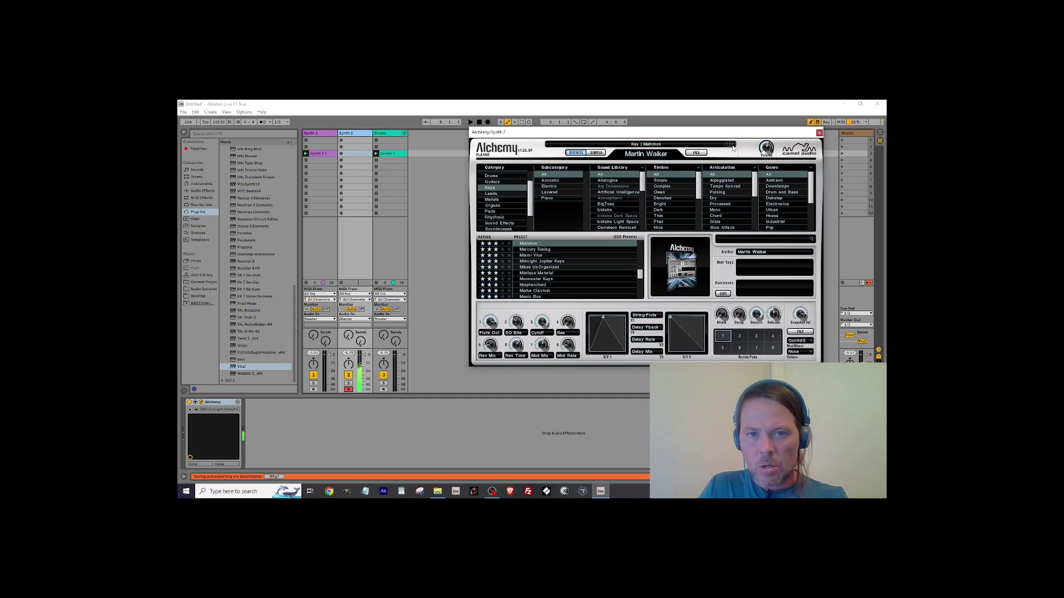
{"action": "left_click", "coordinate": [732, 144]}
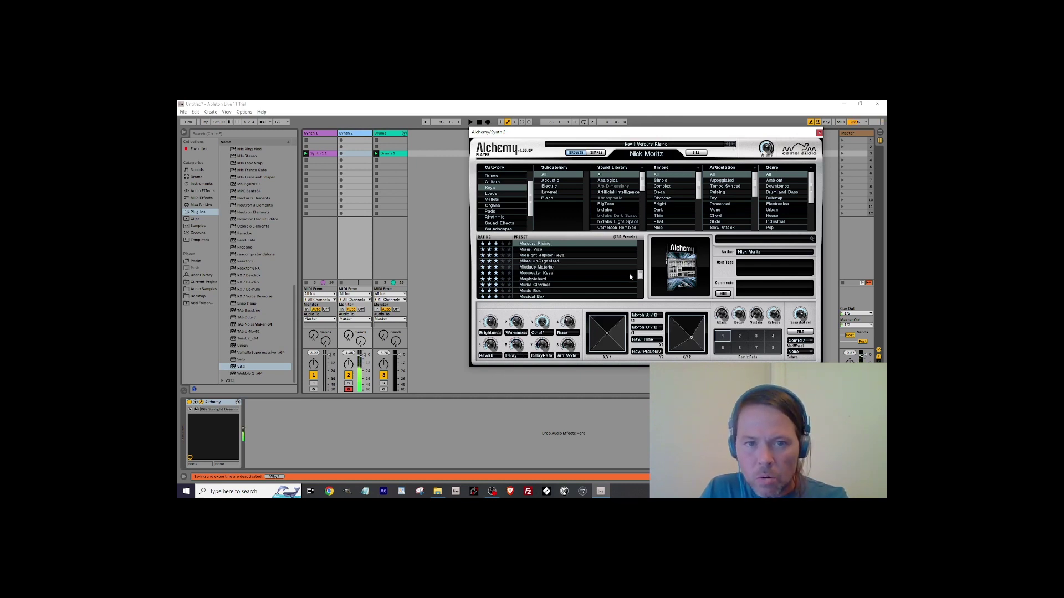
Load the Moonwater Keys preset and audition it along with the synth and drum clips.
{"action": "left_click", "coordinate": [536, 274]}
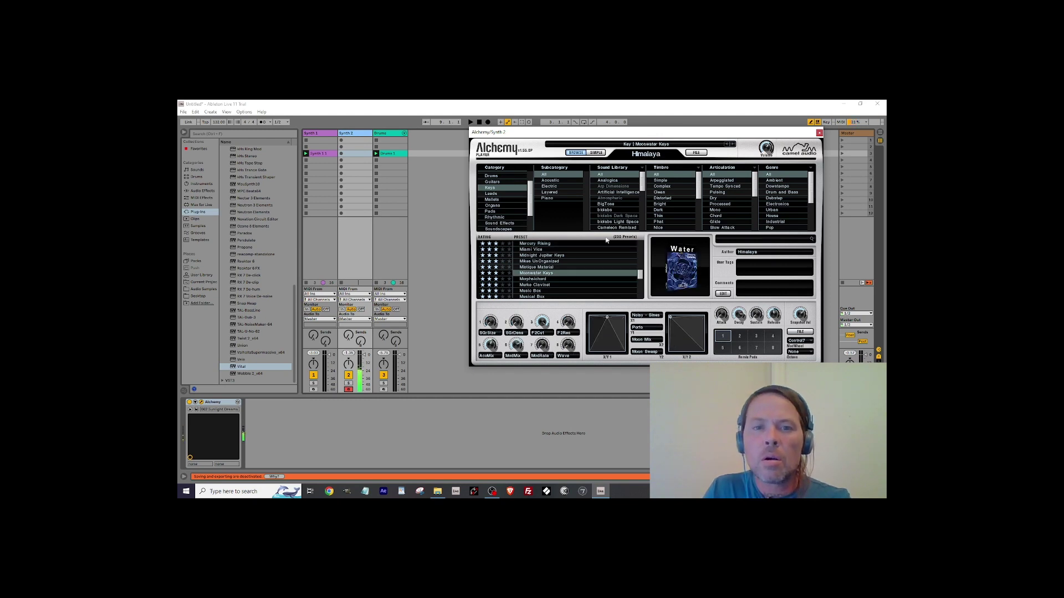
{"action": "key", "text": "space"}
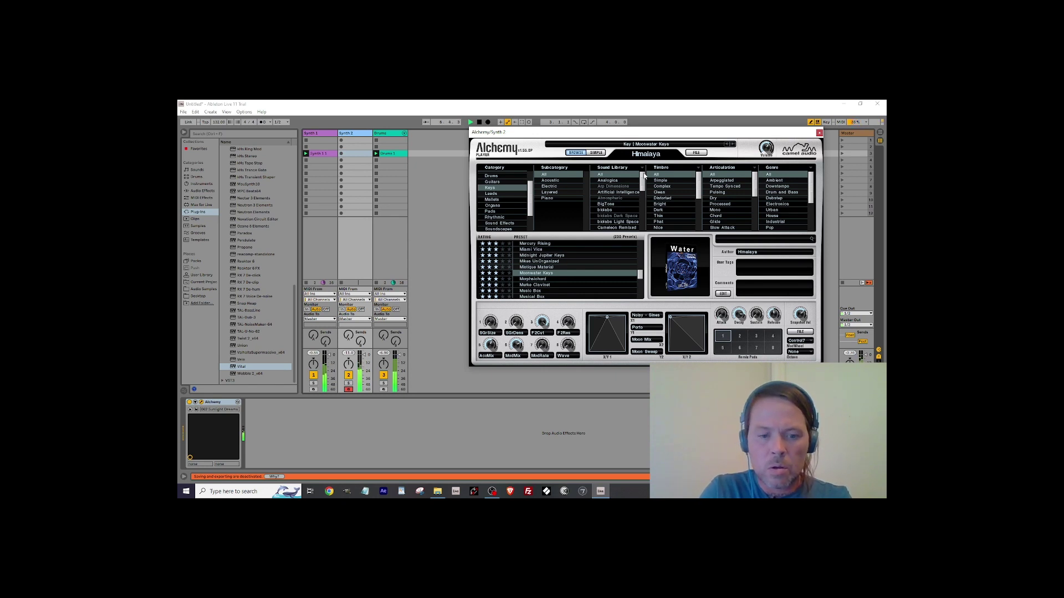
Close the Alchemy window and record a MIDI clip in the third slot of the Synth 2 track.
{"action": "left_click", "coordinate": [819, 133]}
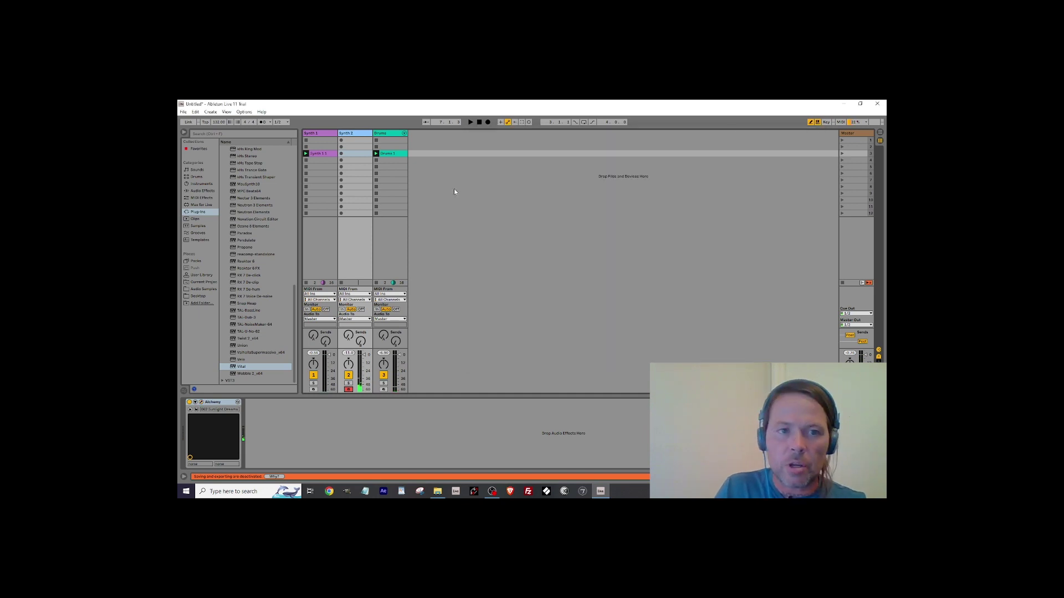
{"action": "left_click", "coordinate": [341, 154]}
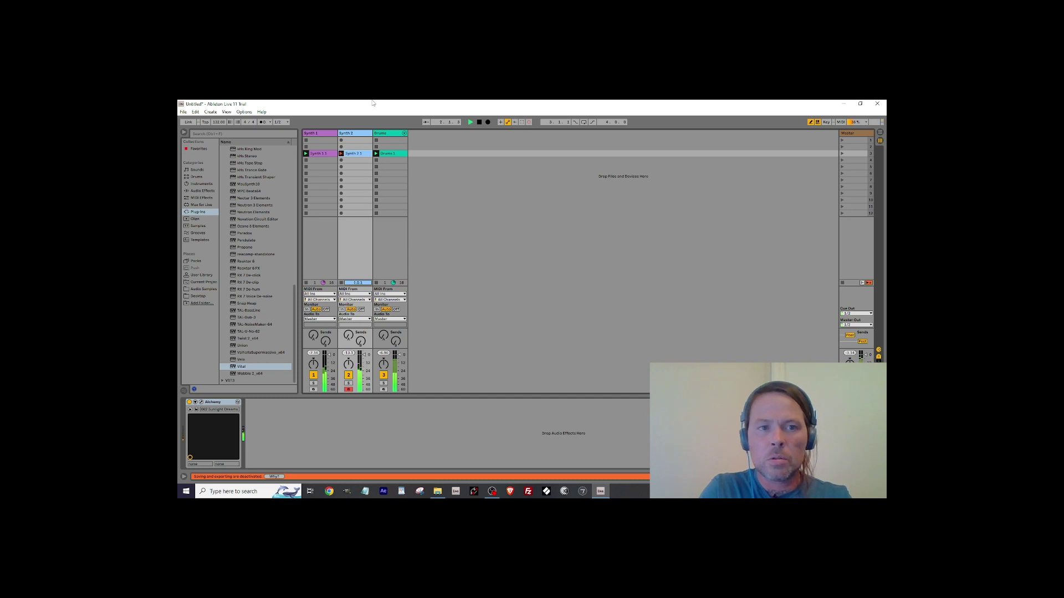
{"action": "key", "text": "a"}
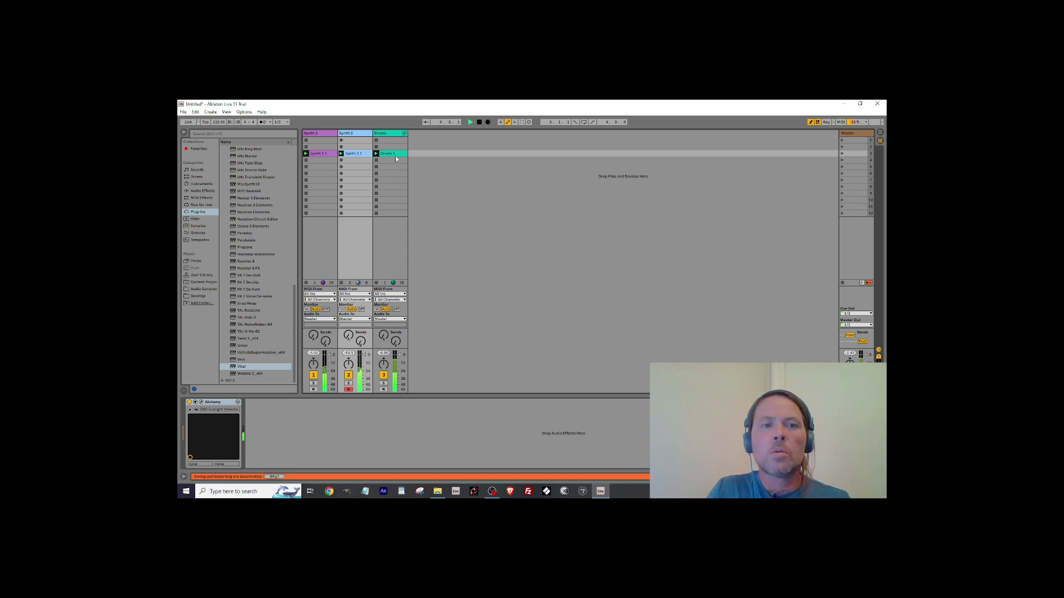
Duplicate the third scene and delete the copied Synth 1 clip from the fourth slot.
{"action": "left_click", "coordinate": [853, 155]}
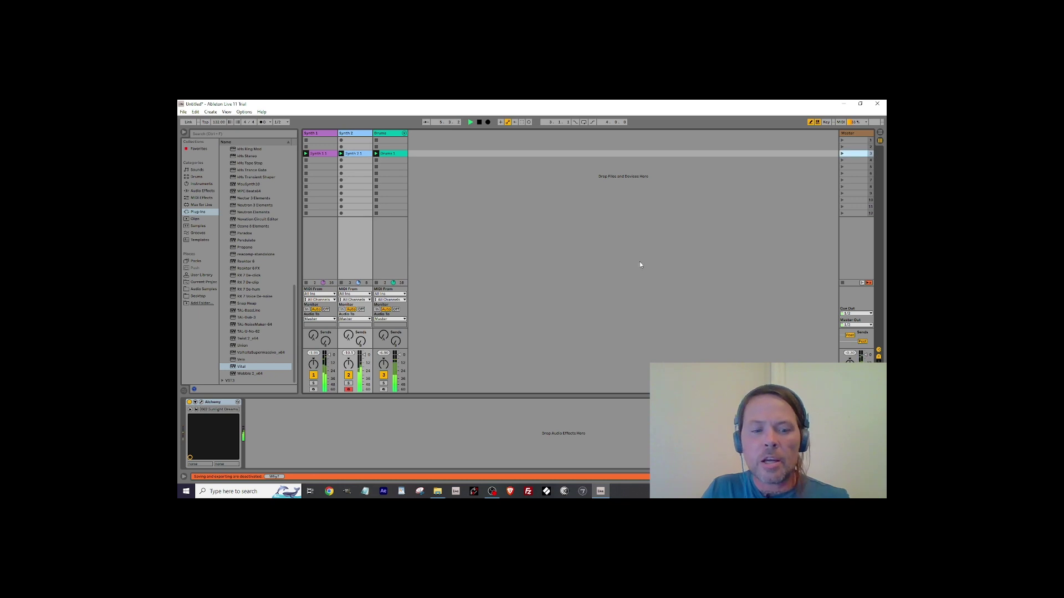
{"action": "key", "text": "ctrl+d"}
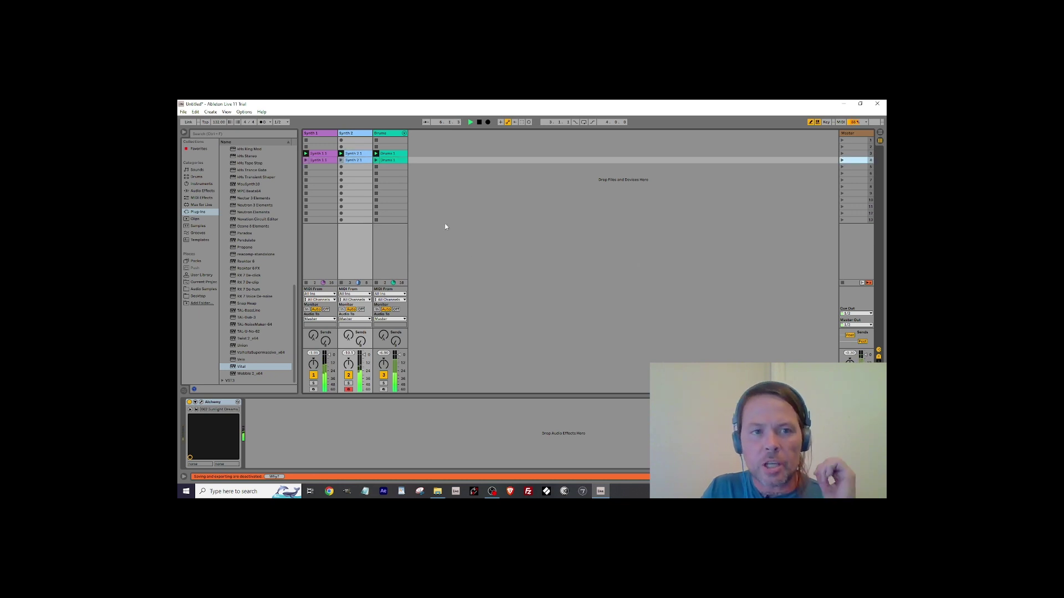
{"action": "left_click", "coordinate": [317, 160]}
{"action": "key", "text": "Delete"}
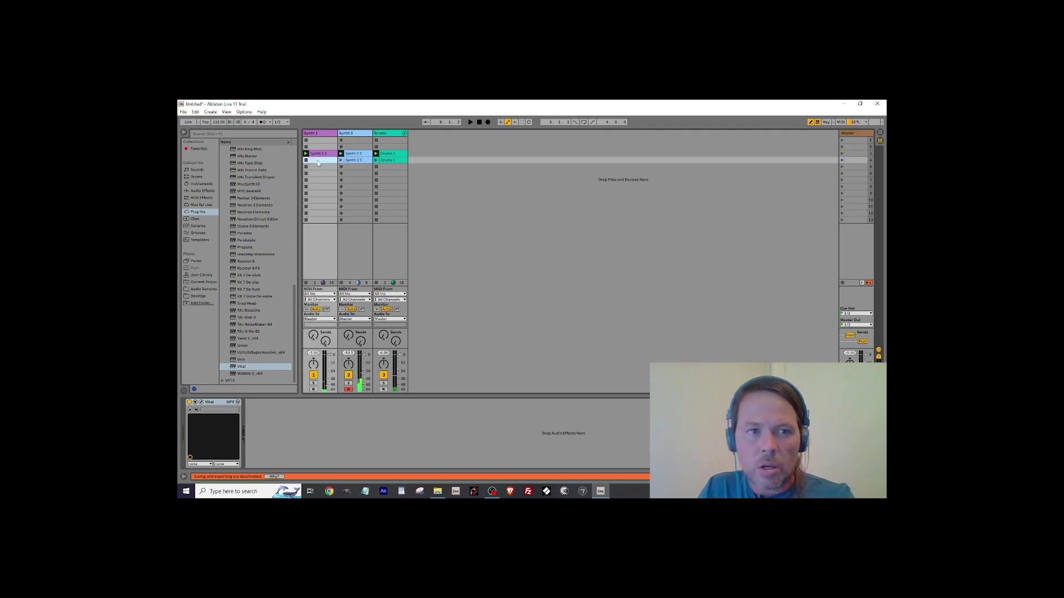
Arm the Synth 1 track and lower the computer keyboard's octave for playing Vital.
{"action": "left_click", "coordinate": [314, 390]}
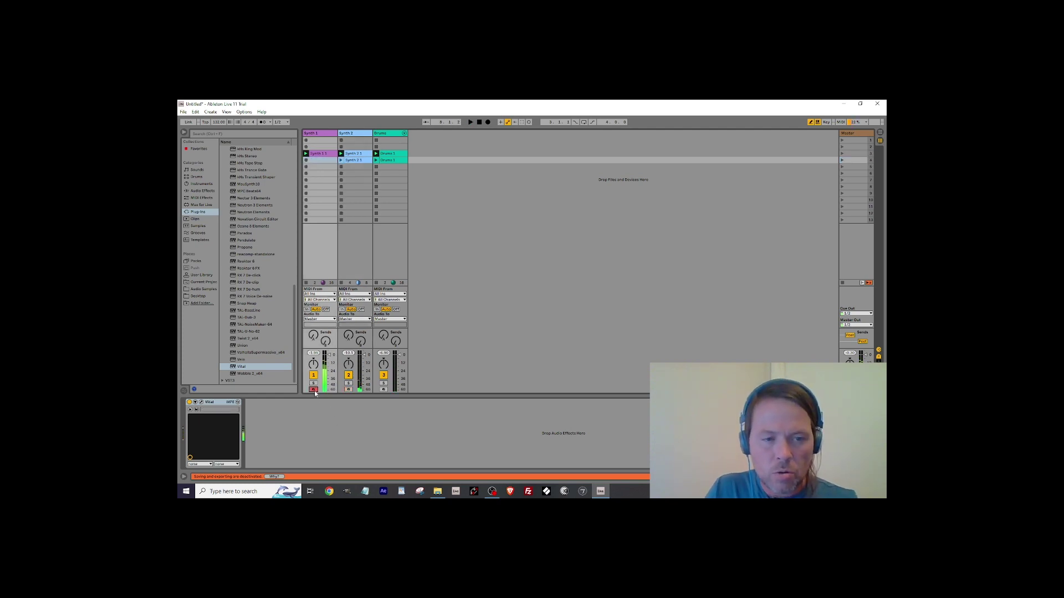
{"action": "key", "text": "z"}
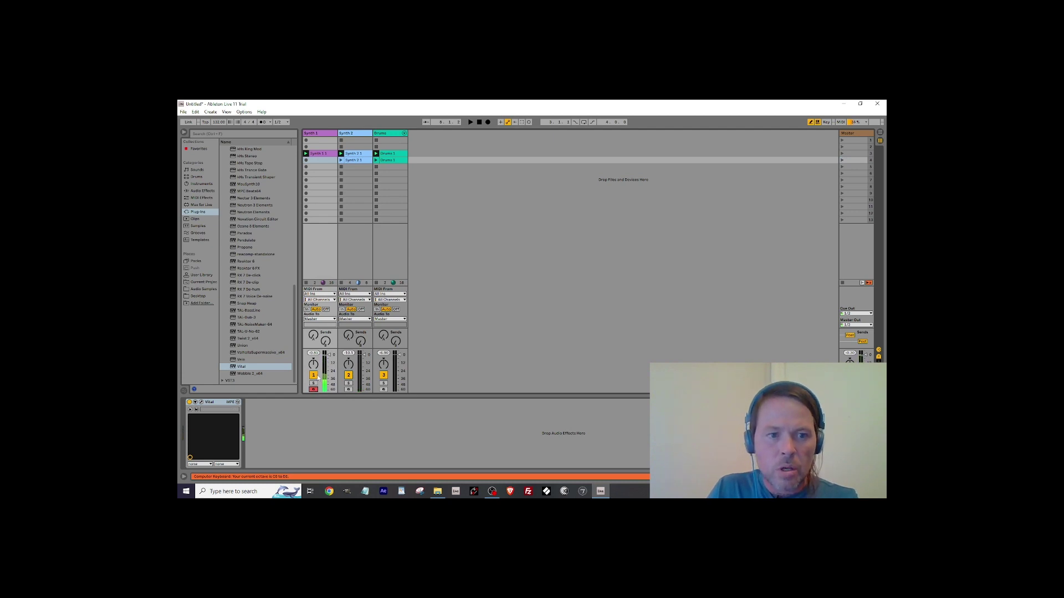
{"action": "key", "text": "ctrl+s"}
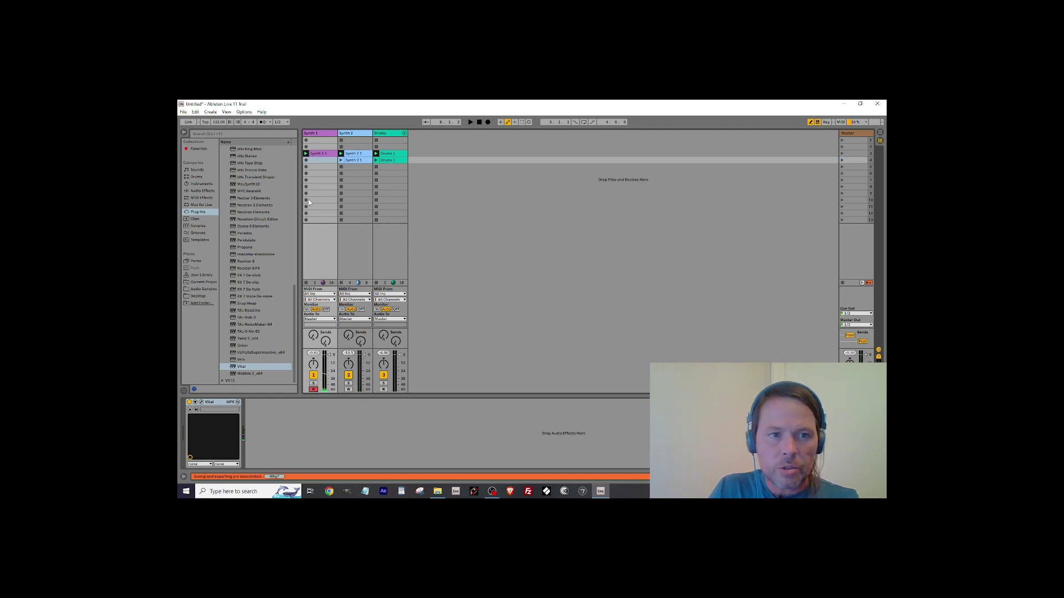
Try recording a clip in the fourth slot of the Synth 1 track, then undo the take.
{"action": "left_click", "coordinate": [305, 161]}
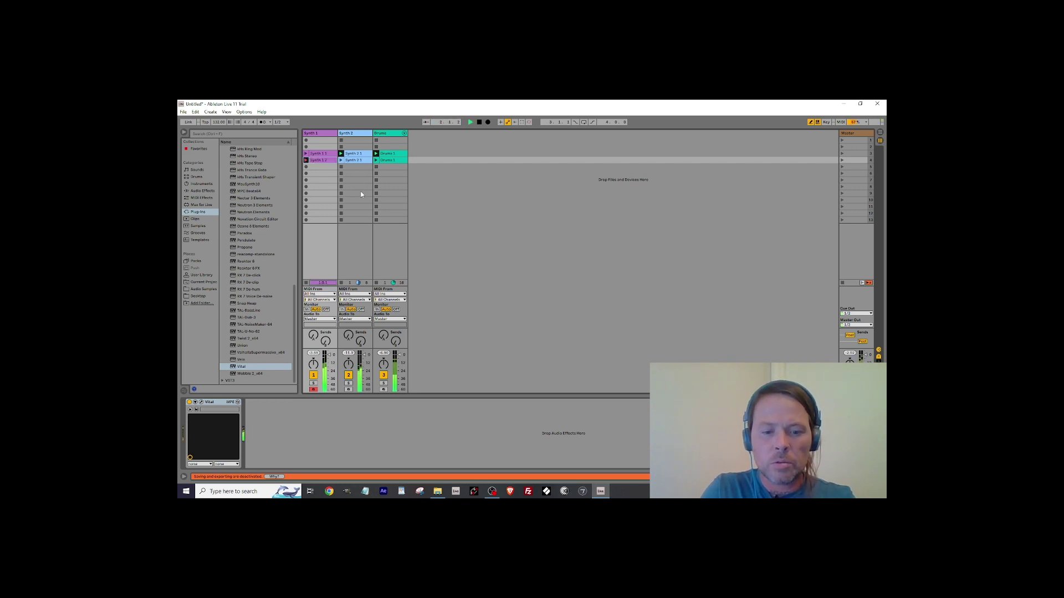
{"action": "key", "text": "space"}
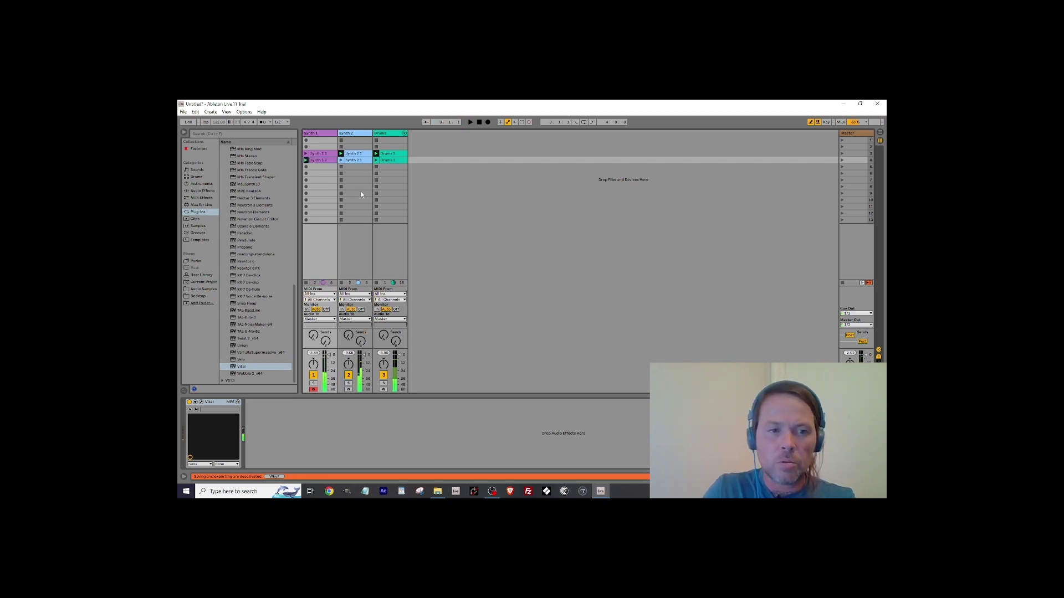
{"action": "key", "text": "ctrl+z"}
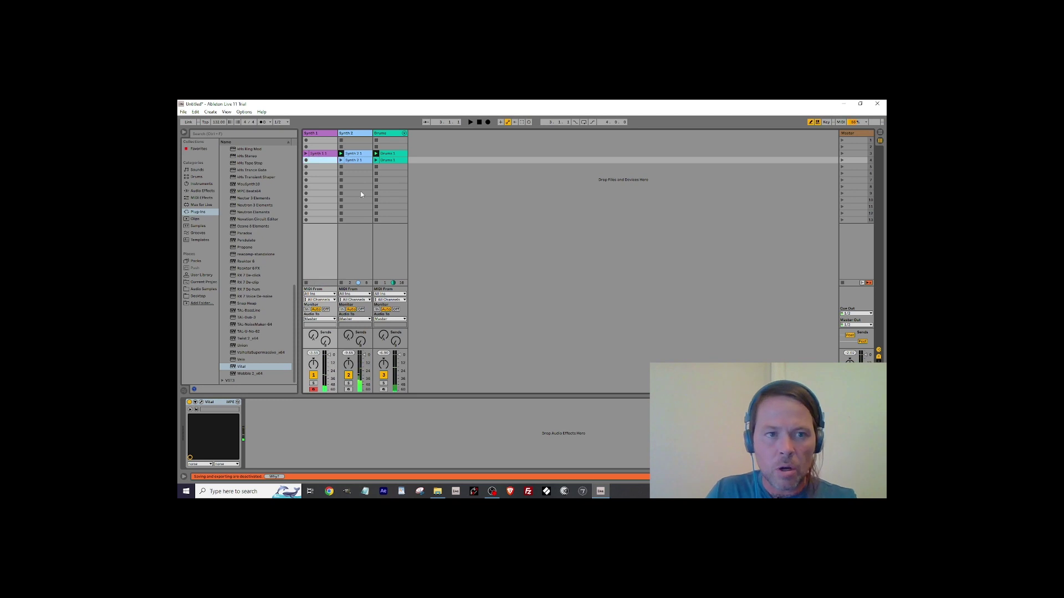
Record a new looping MIDI clip in the fourth slot of the Synth 1 track.
{"action": "left_click", "coordinate": [306, 161]}
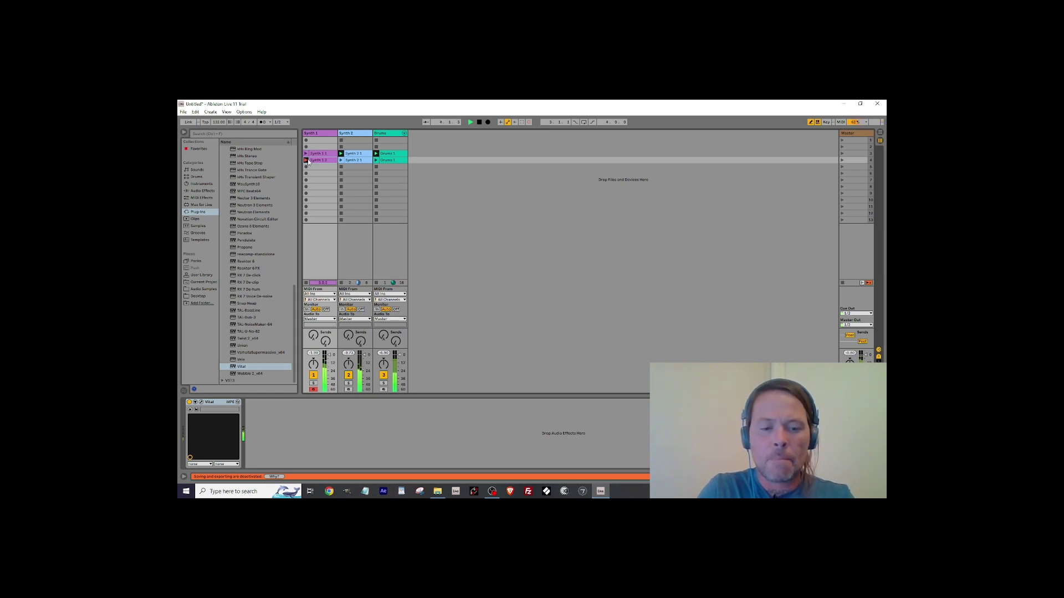
{"action": "left_click", "coordinate": [305, 160]}
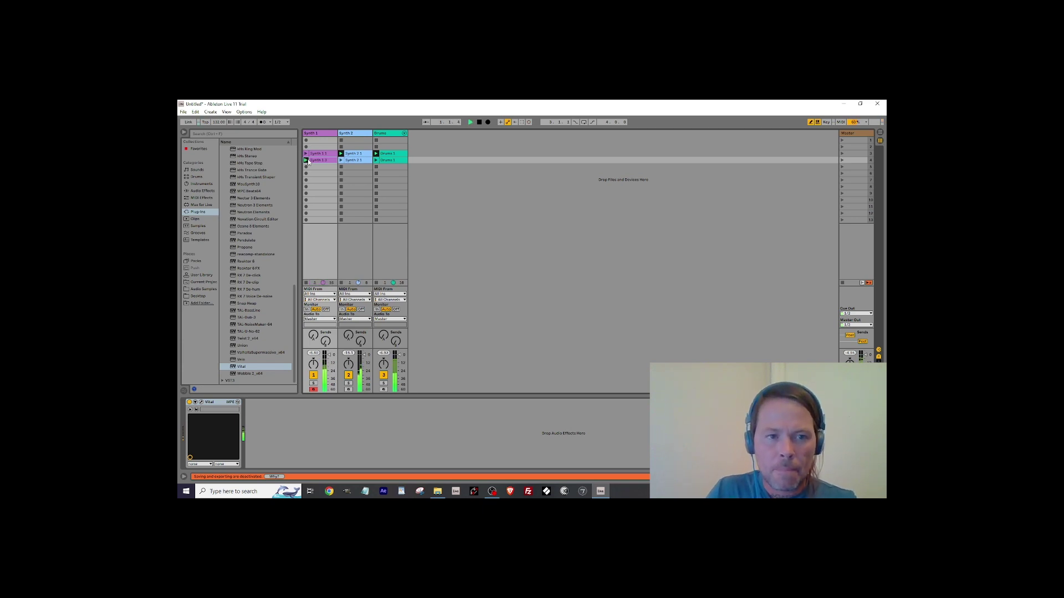
Launch the fourth-slot Synth 2 clip alongside the new Synth 1 clip, stop playback and arm the Synth 2 track.
{"action": "left_click", "coordinate": [350, 159]}
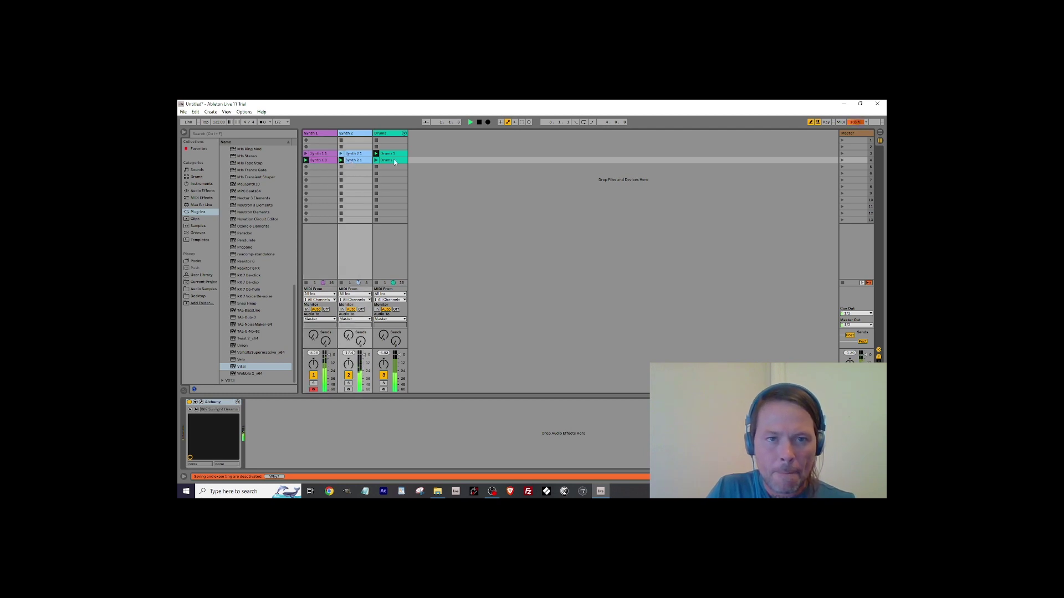
{"action": "key", "text": "space"}
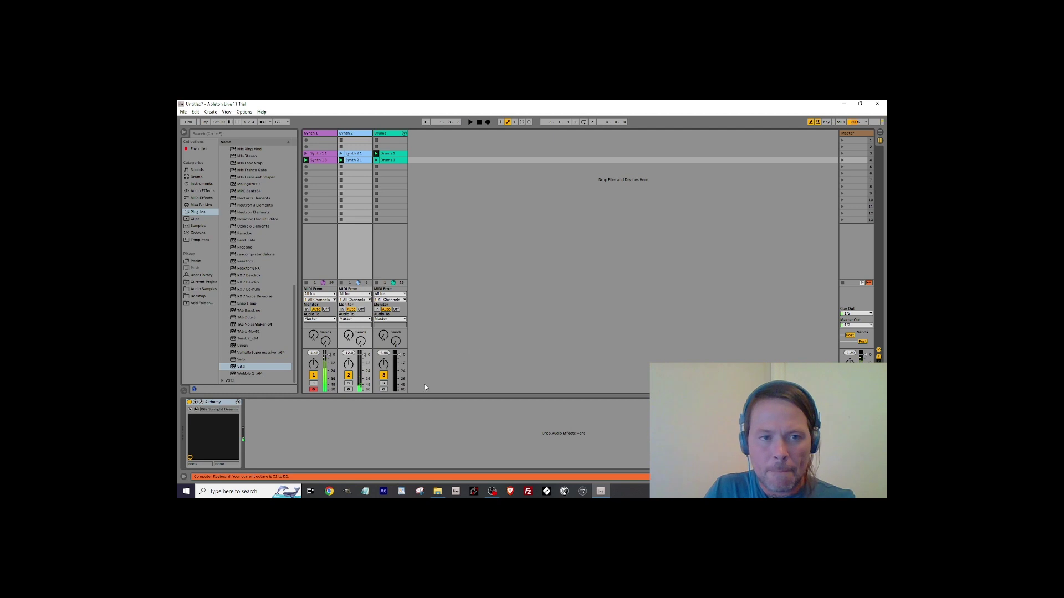
{"action": "left_click", "coordinate": [348, 390]}
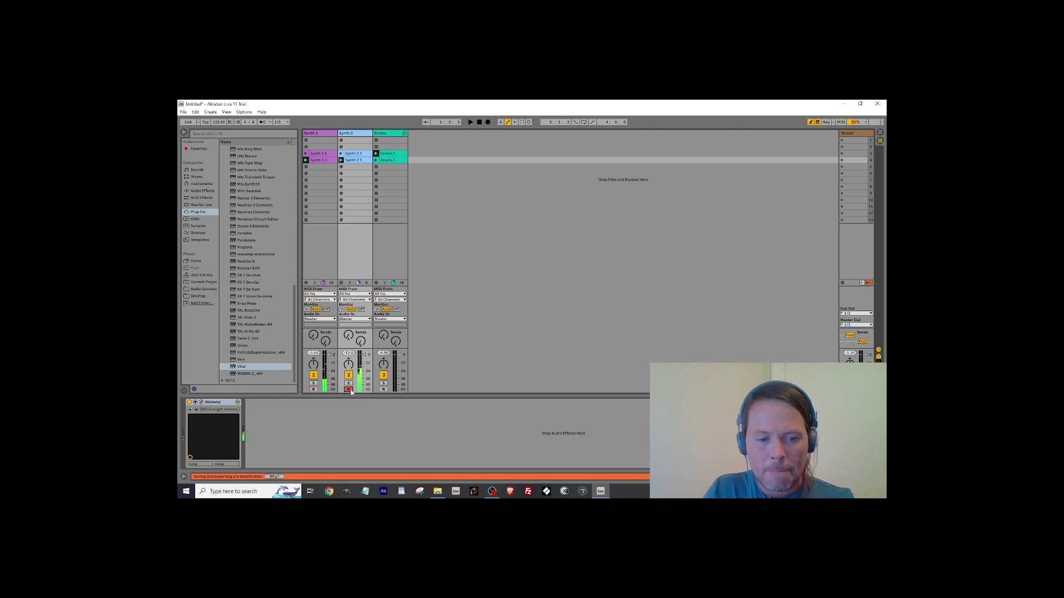
Adjust the computer keyboard's octave for Alchemy, overdub notes into the fourth-slot Synth 2 clip and stop playback.
{"action": "key", "text": "x"}
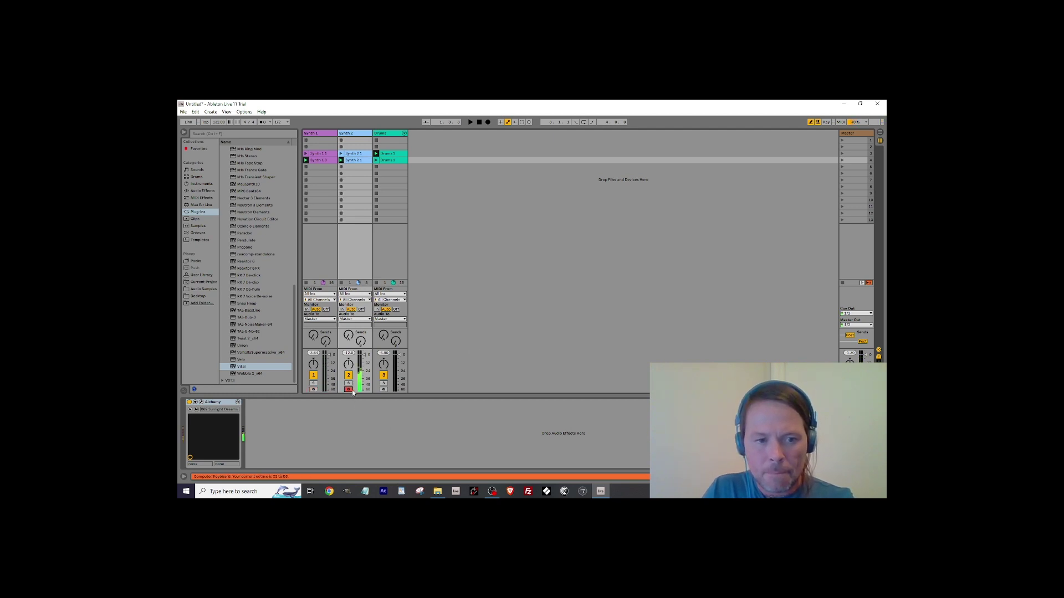
{"action": "key", "text": "z"}
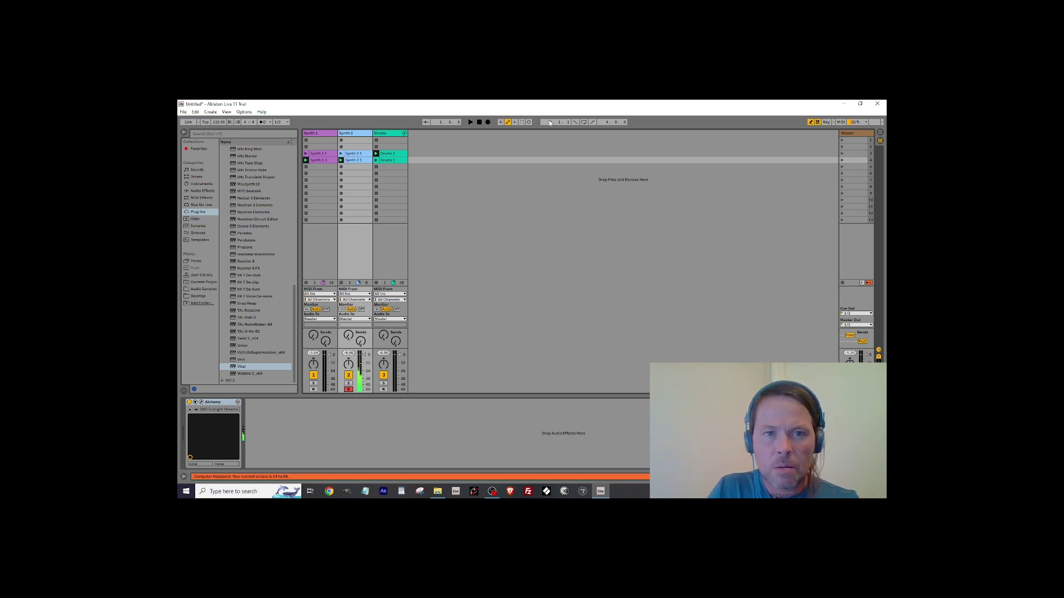
{"action": "left_click", "coordinate": [528, 122]}
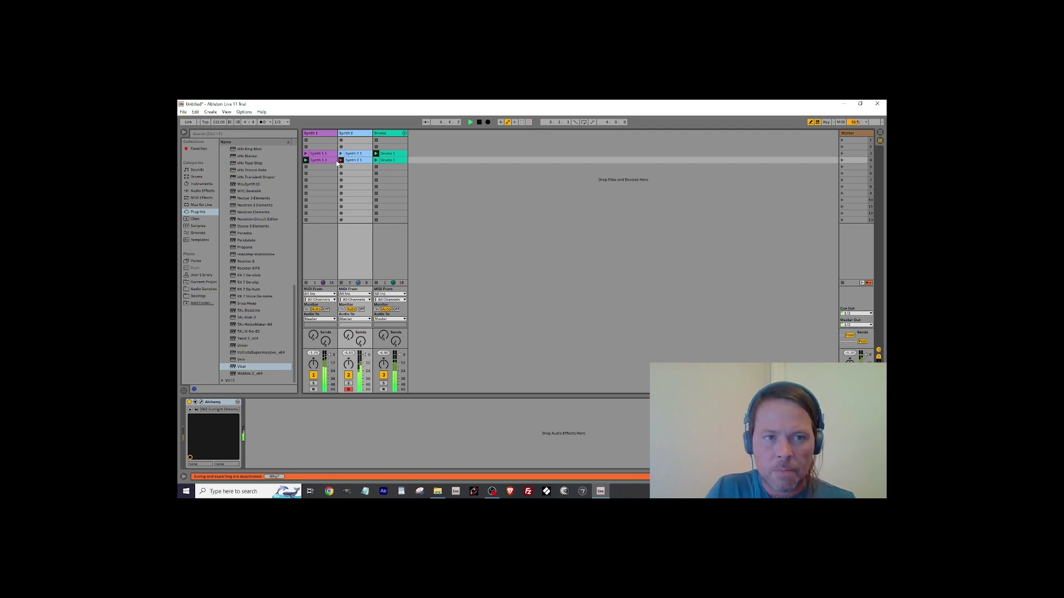
{"action": "key", "text": "space"}
Activate the fourth-slot Drums clip, arm the Drums track and overdub new drum kit hits into that clip.
{"action": "left_click", "coordinate": [387, 160]}
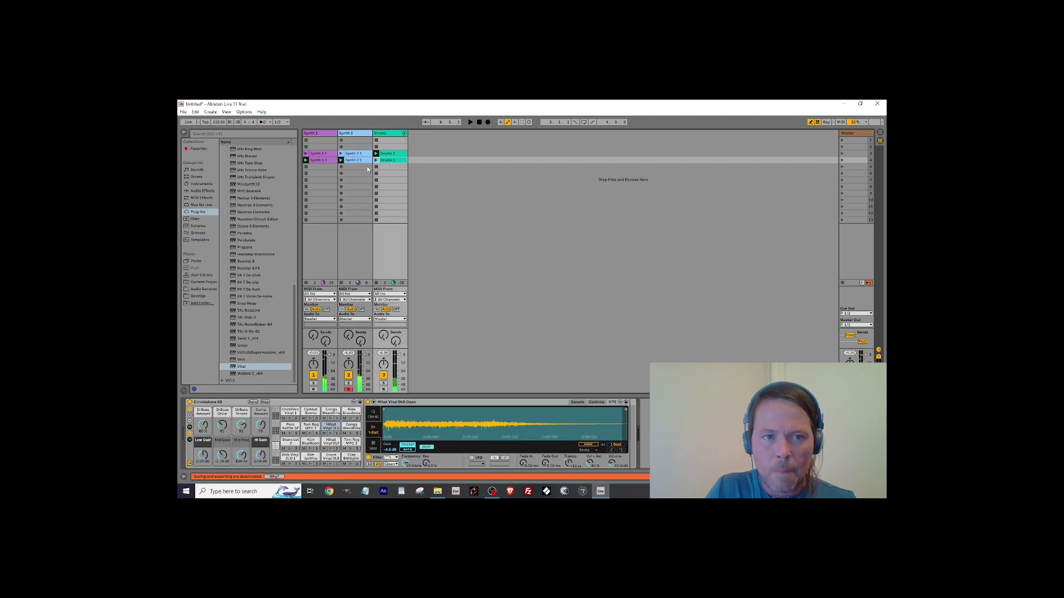
{"action": "left_click", "coordinate": [376, 160]}
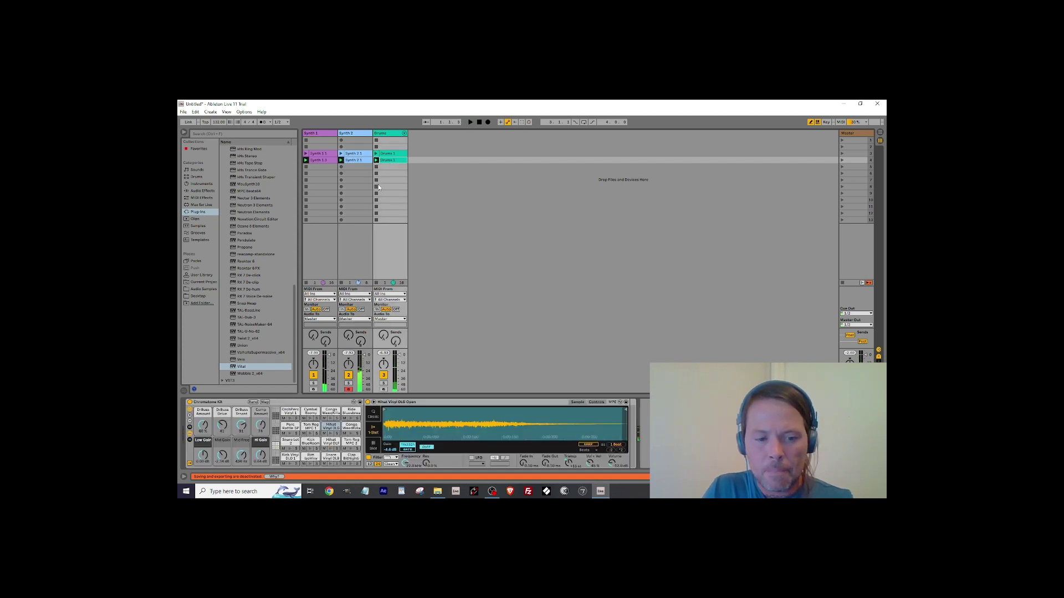
{"action": "left_click", "coordinate": [382, 389]}
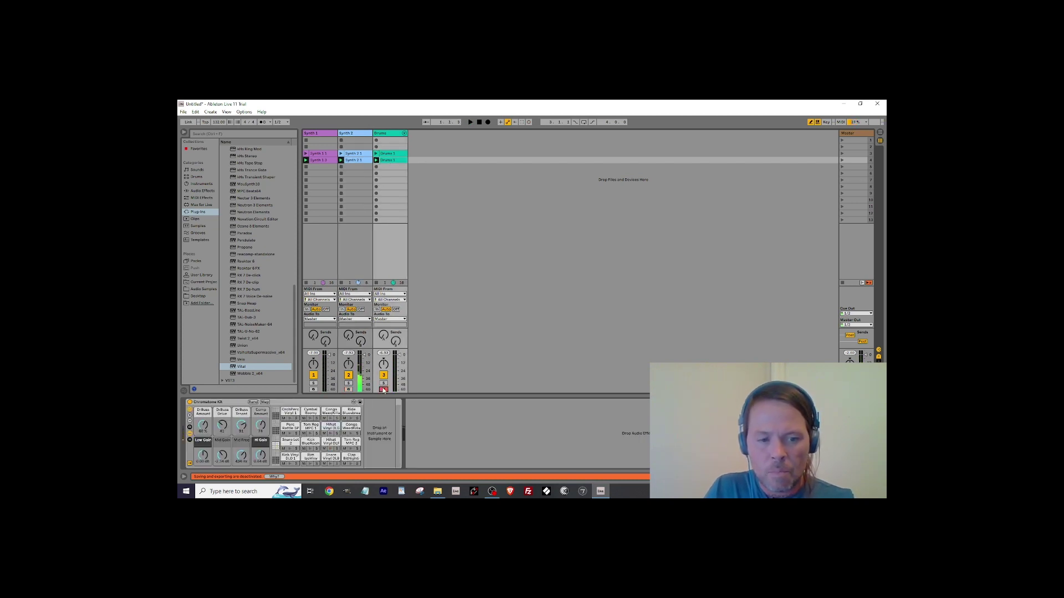
{"action": "key", "text": "a"}
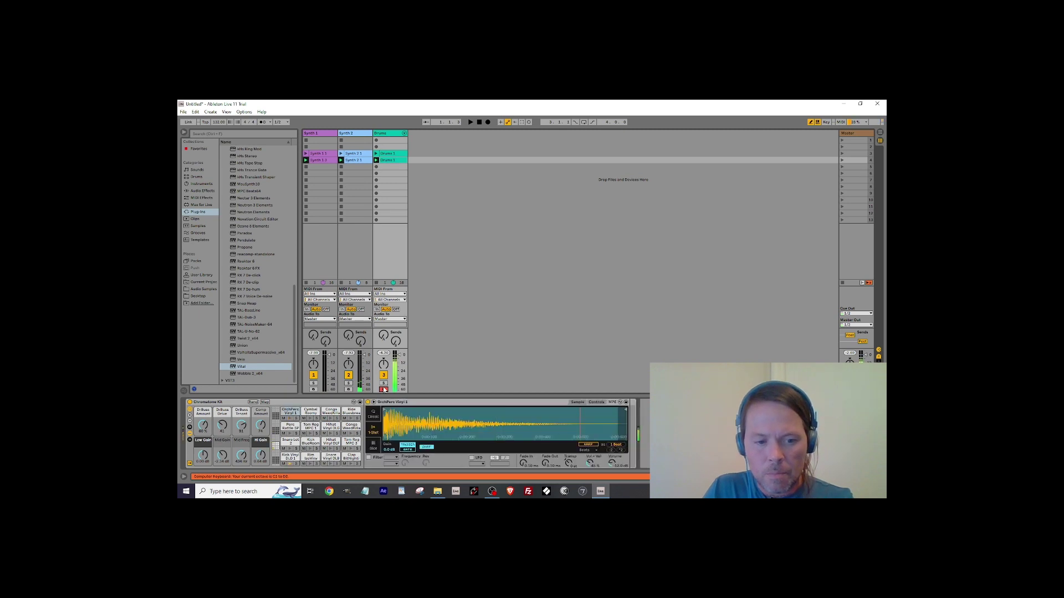
{"action": "key", "text": "a"}
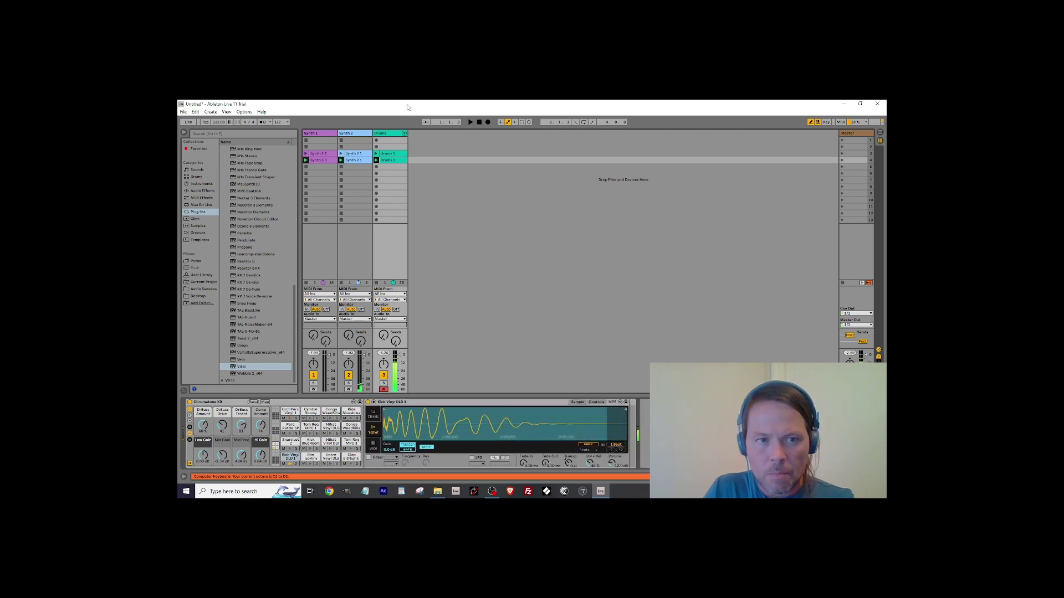
{"action": "left_click", "coordinate": [529, 123]}
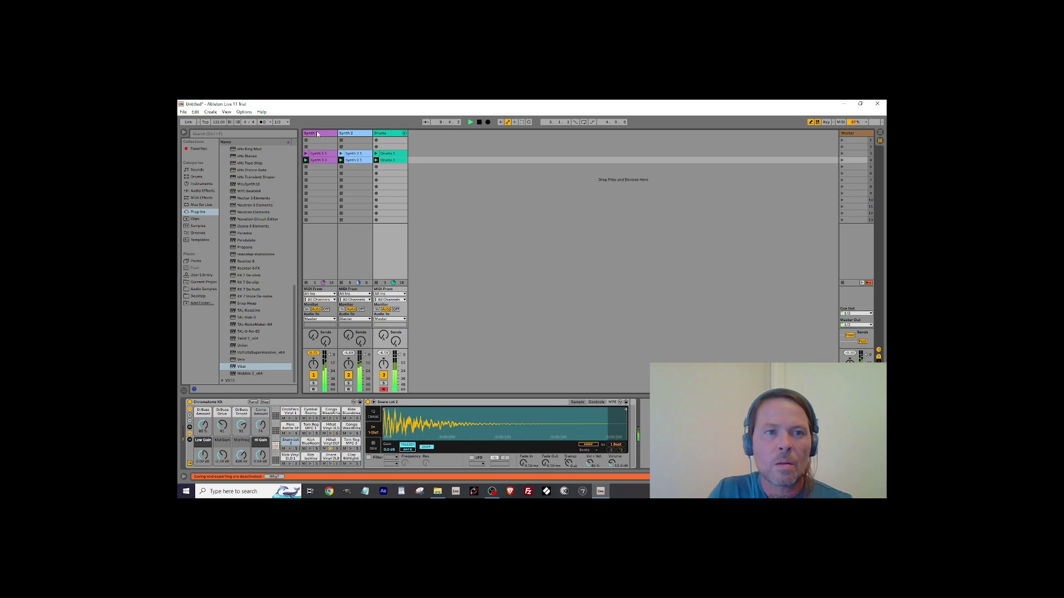
Insert a new MIDI track right after Synth 1 and set its MIDI From input to Synth 1.
{"action": "left_click", "coordinate": [325, 160]}
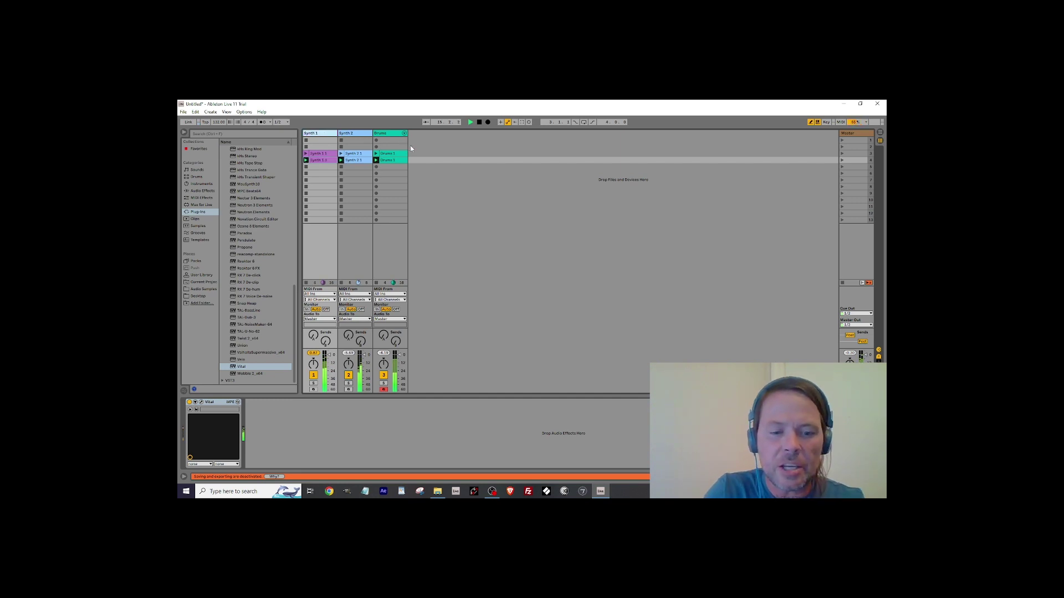
{"action": "key", "text": "ctrl+shift+t"}
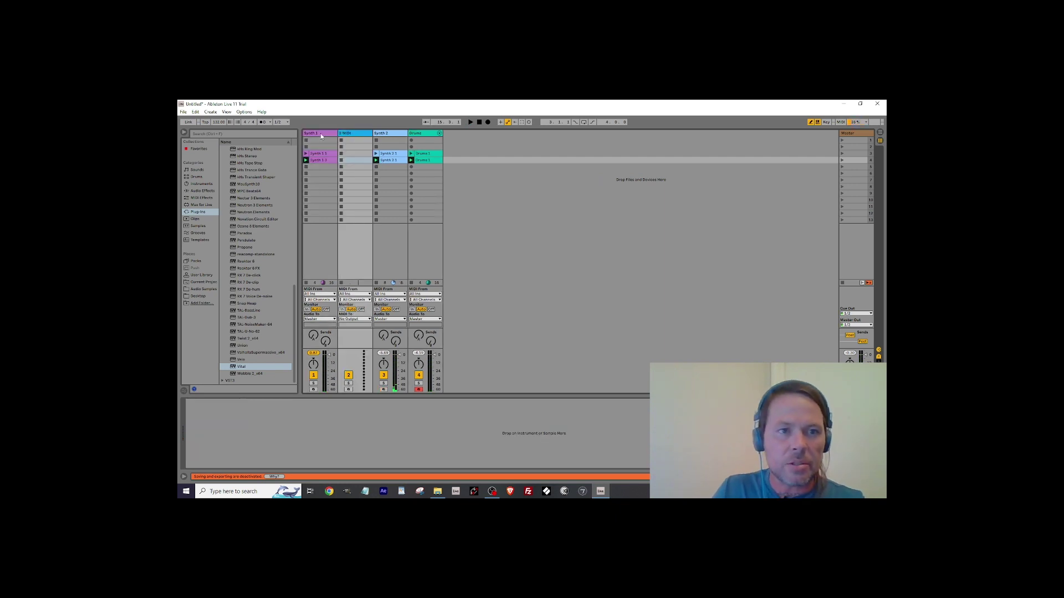
{"action": "left_click", "coordinate": [351, 294]}
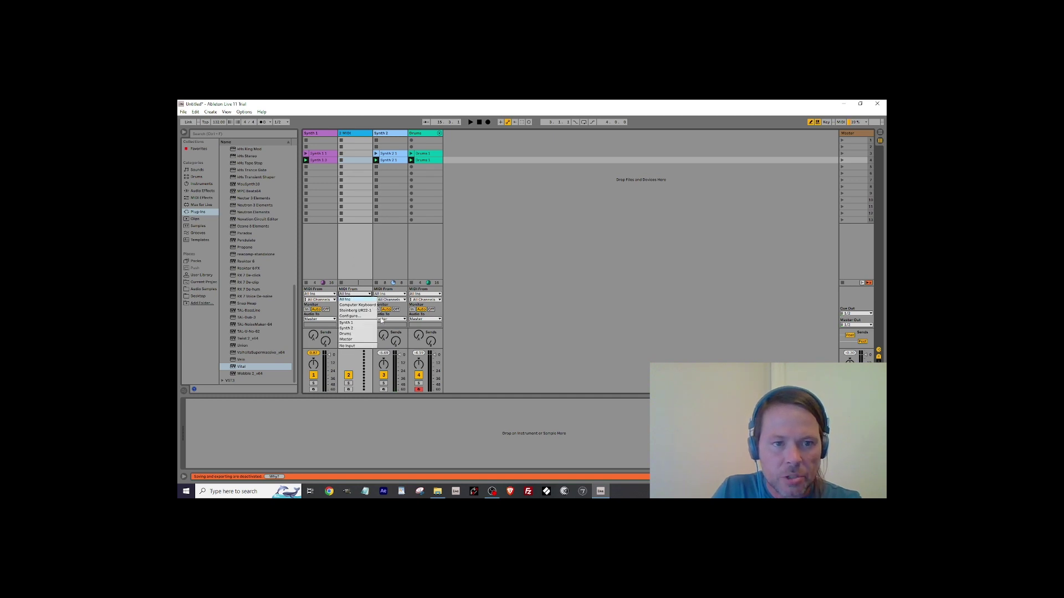
{"action": "left_click", "coordinate": [347, 322]}
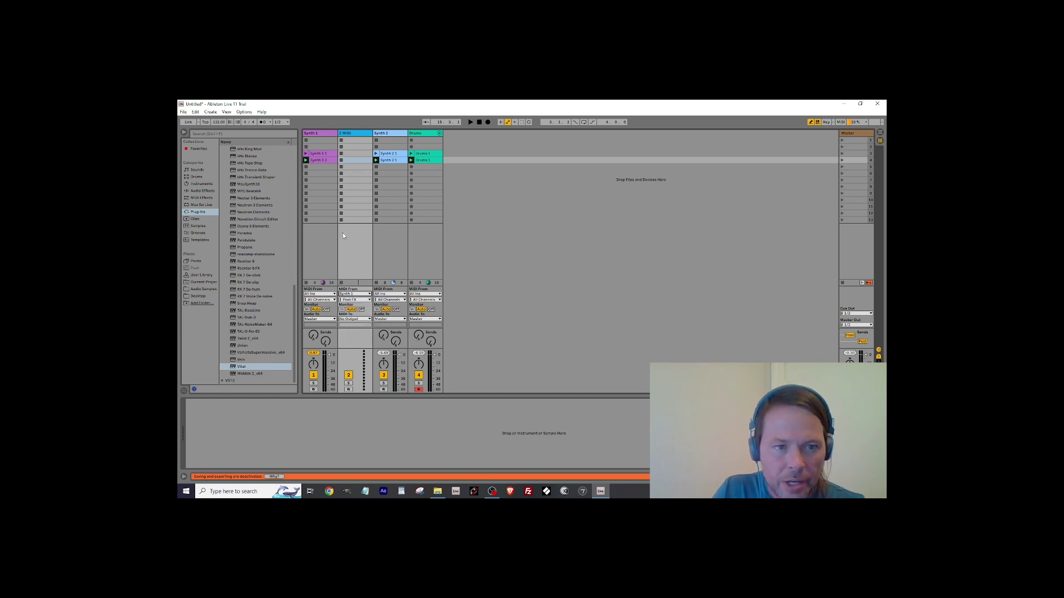
Try lengthening all the notes in the fourth-slot Synth 1 clip.
{"action": "double_click", "coordinate": [317, 161]}
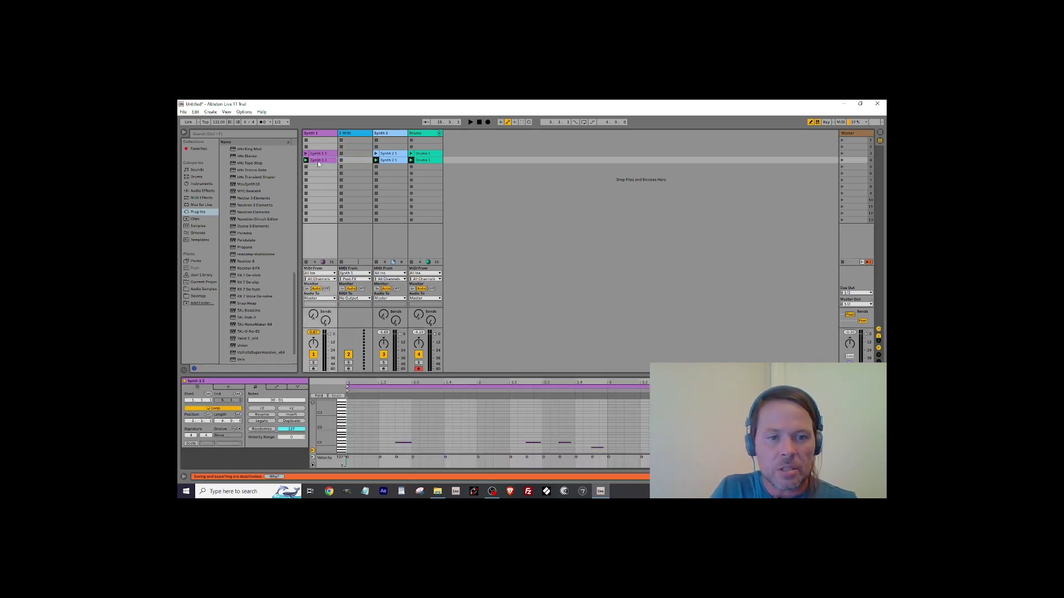
{"action": "left_click", "coordinate": [370, 426]}
{"action": "key", "text": "ctrl+a"}
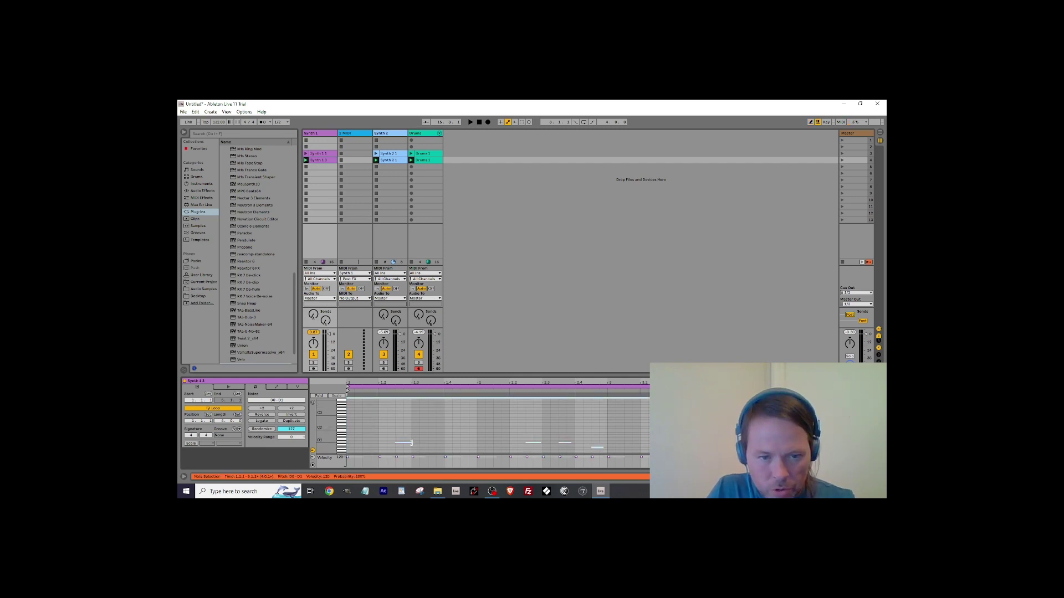
{"action": "left_click_drag", "start_coordinate": [411, 444], "coordinate": [444, 443]}
{"action": "key", "text": "ctrl+s"}
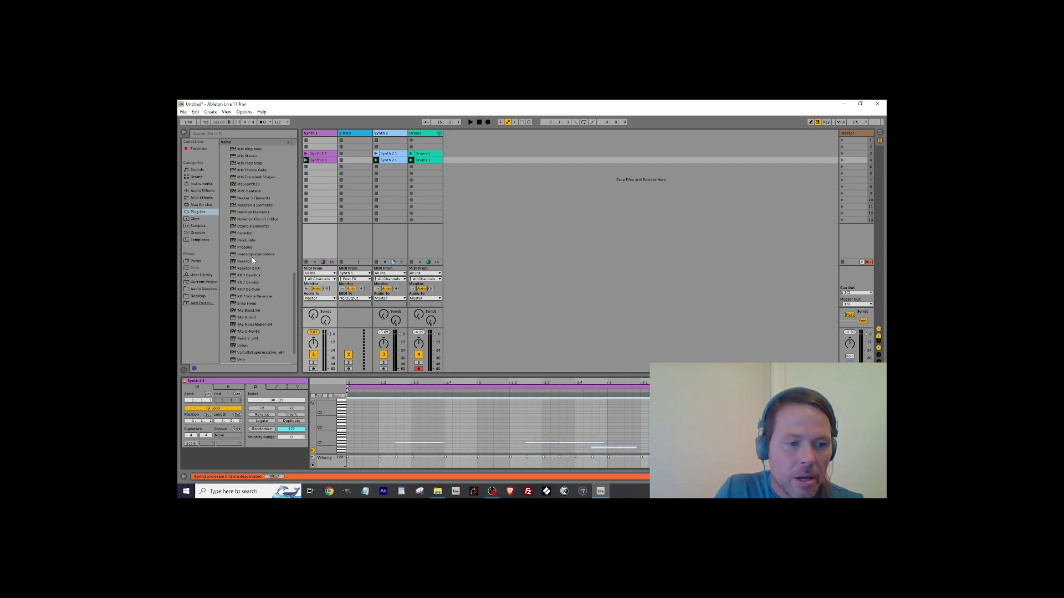
Duplicate the fourth-slot Synth 1 clip into the fifth slot and extend the ends of all its notes.
{"action": "left_click", "coordinate": [196, 198]}
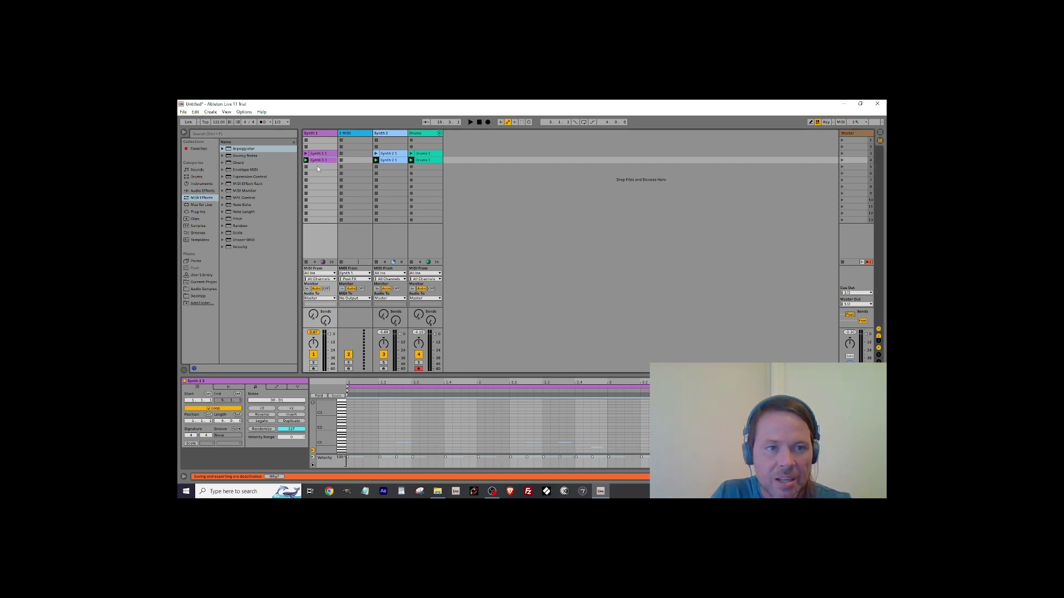
{"action": "key", "text": "ctrl+d"}
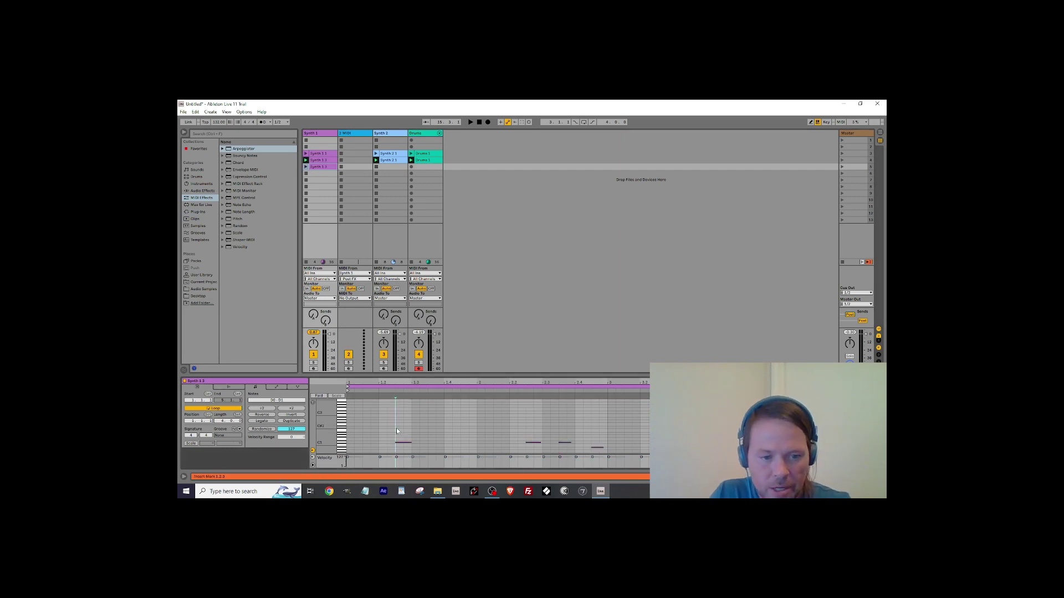
{"action": "left_click", "coordinate": [412, 442]}
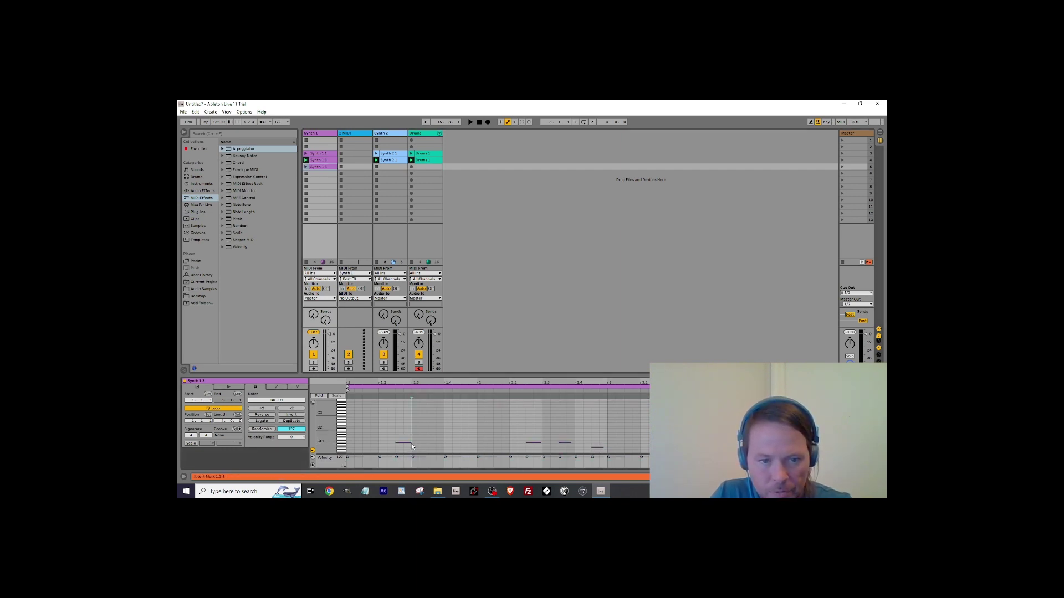
{"action": "left_click_drag", "start_coordinate": [410, 442], "coordinate": [460, 443]}
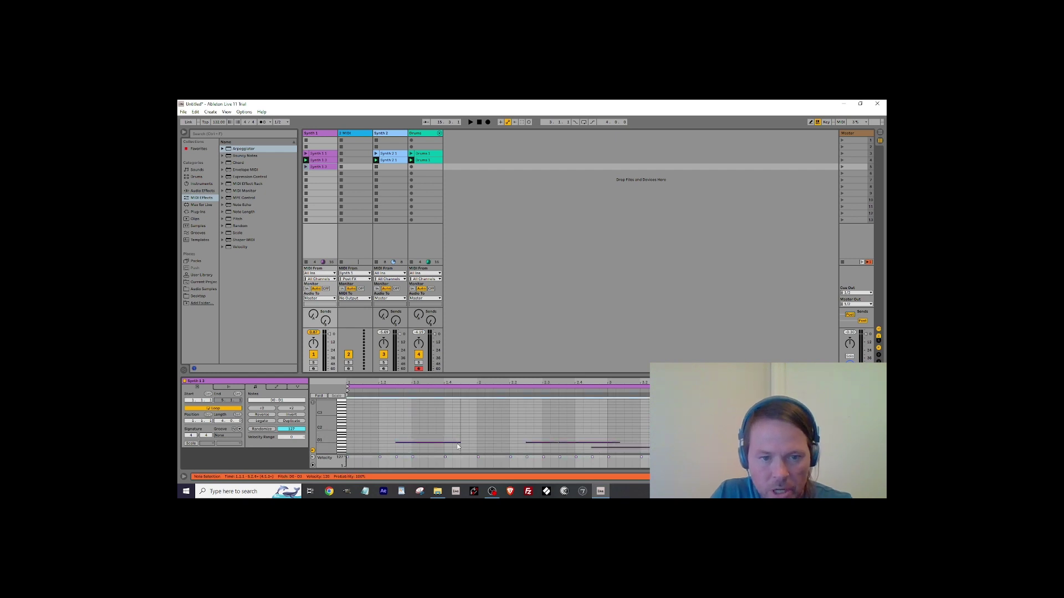
{"action": "scroll", "coordinate": [404, 429], "scroll_direction": "down", "scroll_amount": 3}
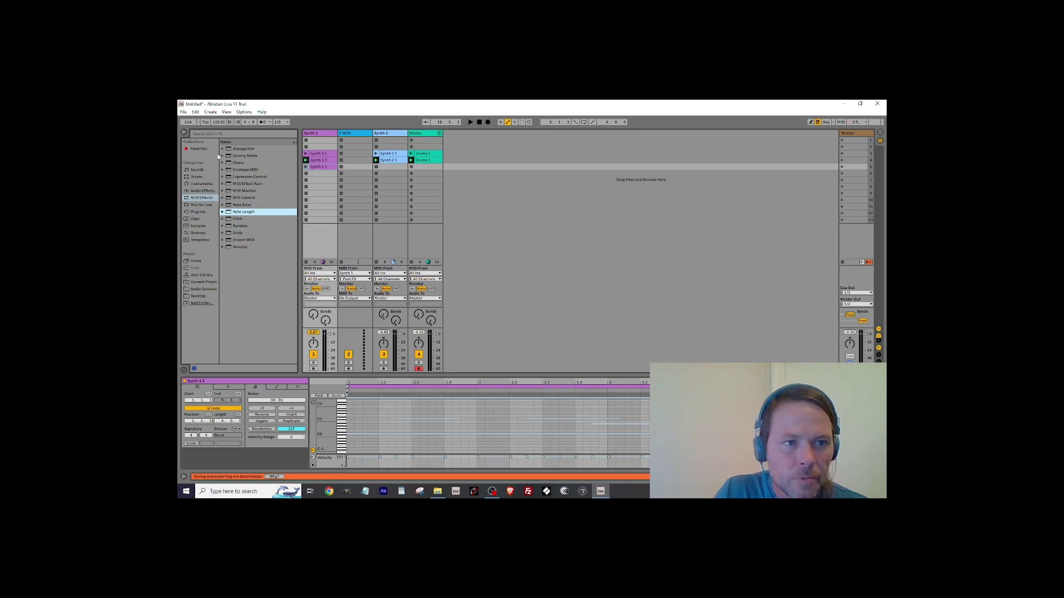
Add an Arpeggiator before Vital on the Synth 1 track, then stop all clips and launch the fifth-slot Synth 1 clip.
{"action": "left_click_drag", "start_coordinate": [229, 151], "coordinate": [311, 135]}
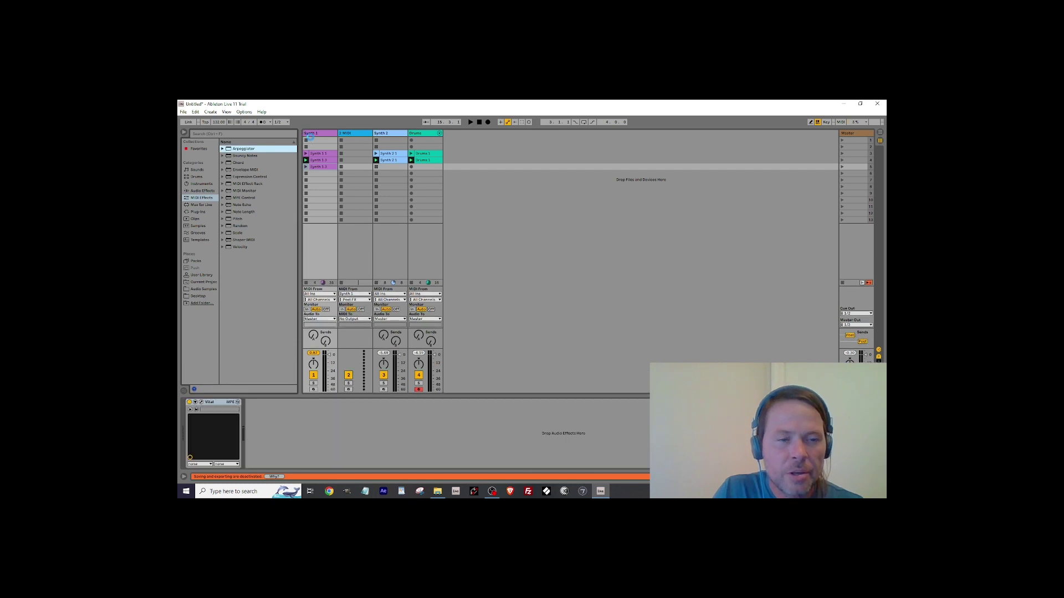
{"action": "left_click", "coordinate": [843, 284]}
{"action": "left_click", "coordinate": [305, 168]}
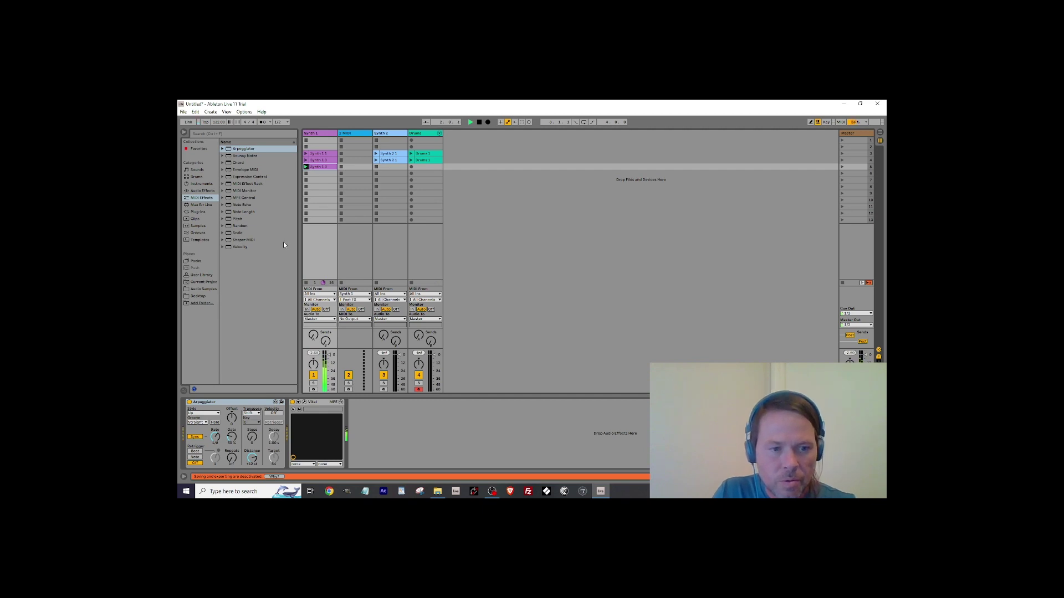
Audition the fifth-slot Synth 1 clip while trying faster and slower Arpeggiator Rate settings.
{"action": "left_click_drag", "start_coordinate": [218, 434], "coordinate": [217, 427]}
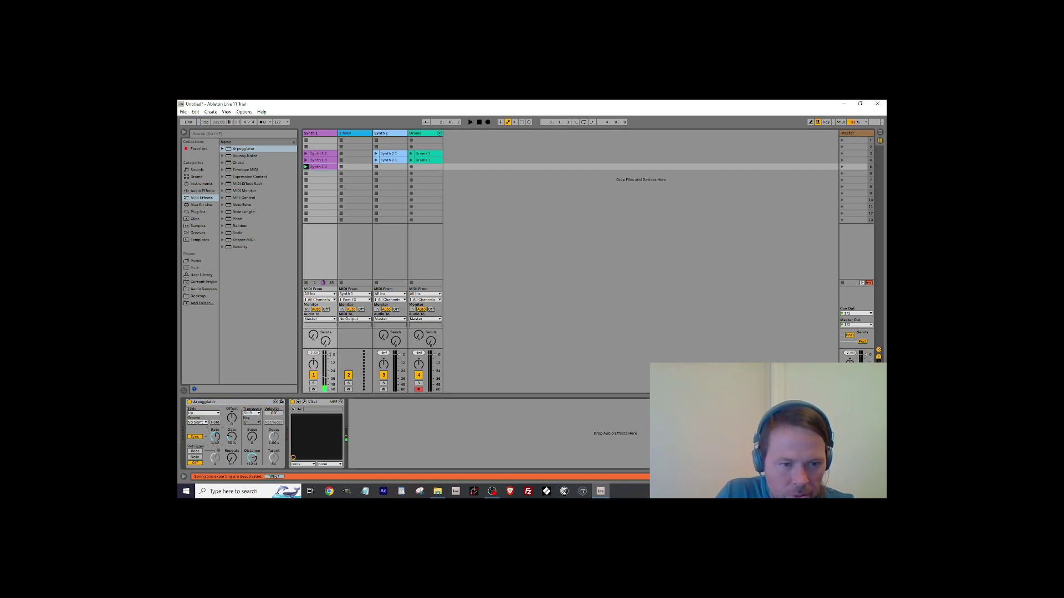
{"action": "key", "text": "space"}
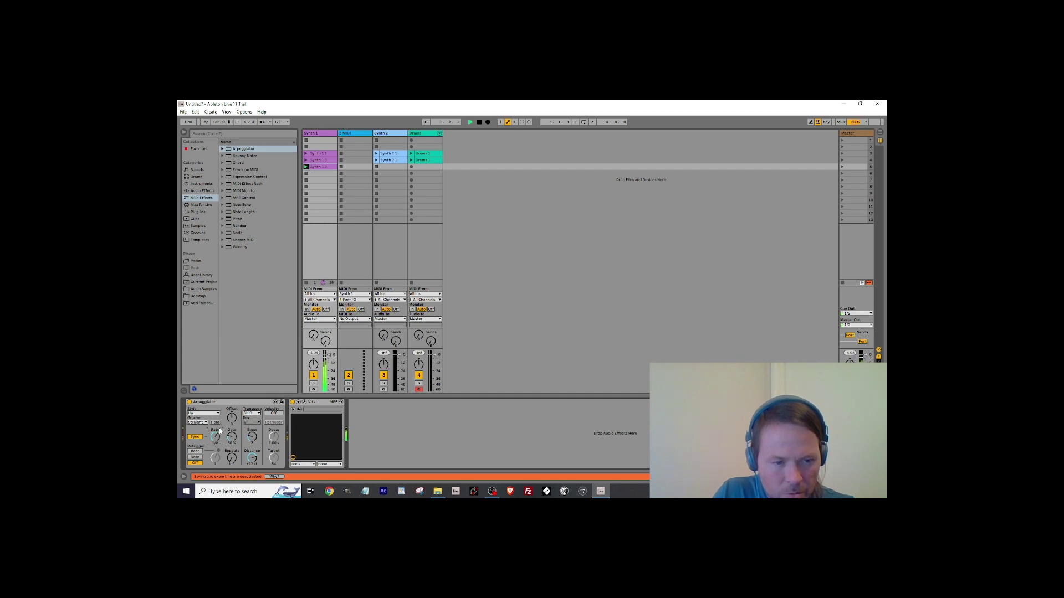
{"action": "left_click_drag", "start_coordinate": [217, 439], "coordinate": [216, 446]}
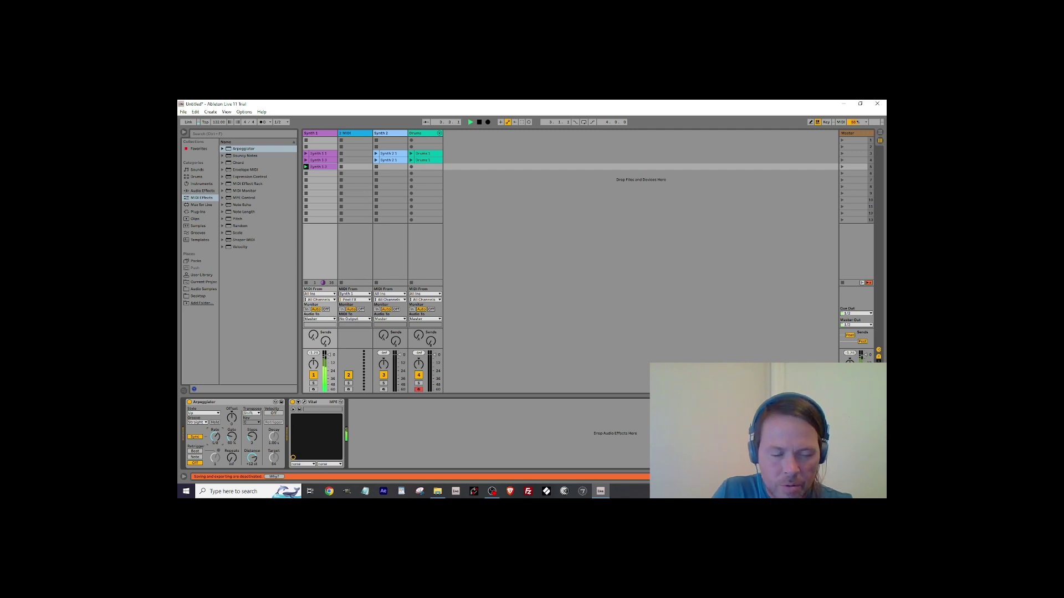
{"action": "key", "text": "space"}
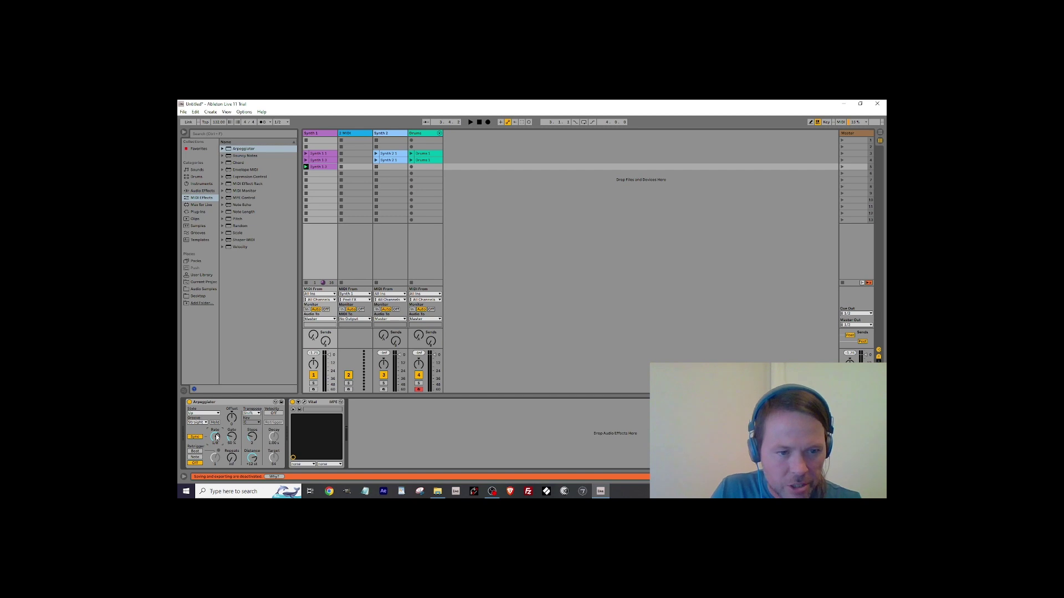
{"action": "key", "text": "space"}
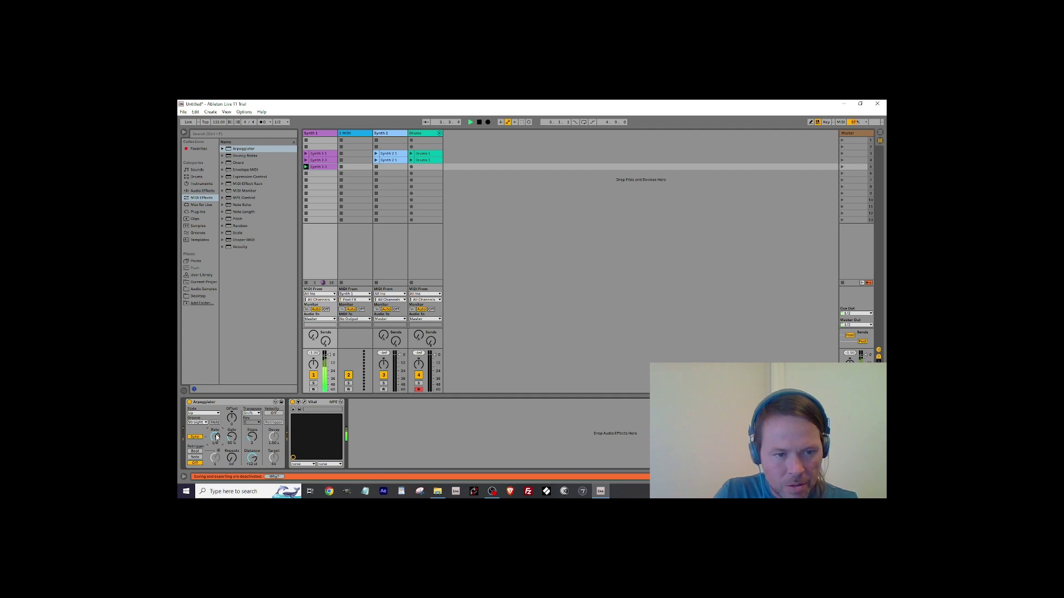
{"action": "scroll", "coordinate": [216, 437], "scroll_direction": "down", "scroll_amount": 1}
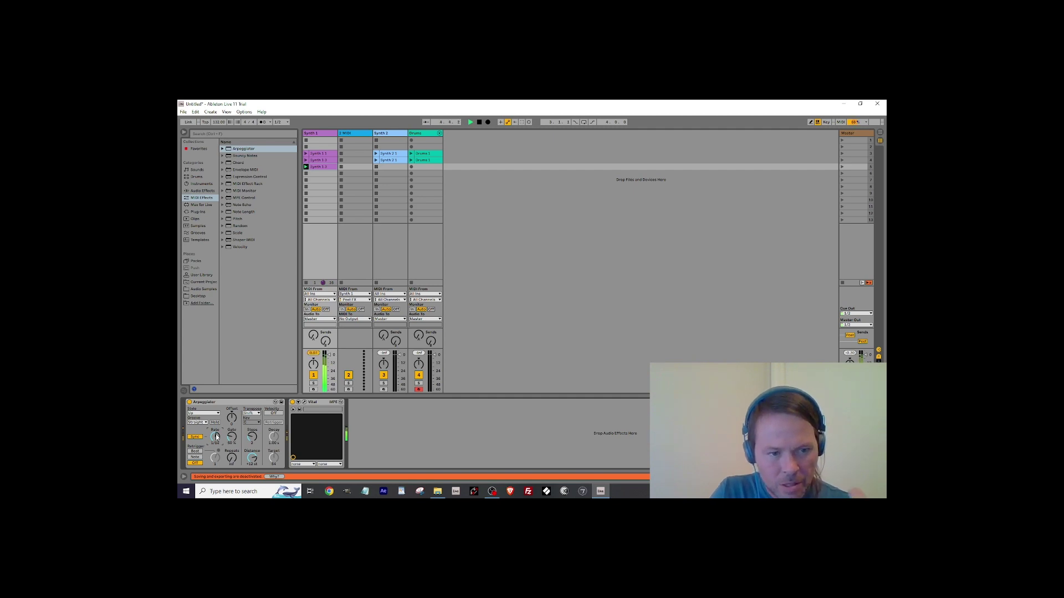
{"action": "scroll", "coordinate": [216, 437], "scroll_direction": "up", "scroll_amount": 1}
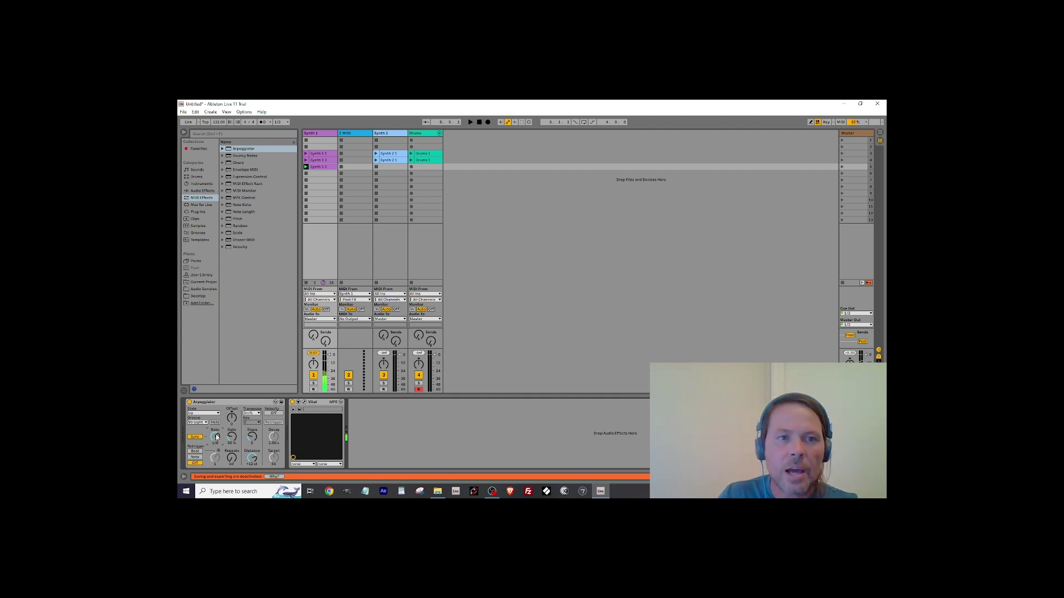
Arm the 2 MIDI track and record arpeggiated Synth 1 into its fifth slot while alternating the Arpeggiator Rate between faster and slower settings.
{"action": "left_click", "coordinate": [349, 390]}
{"action": "left_click", "coordinate": [341, 166]}
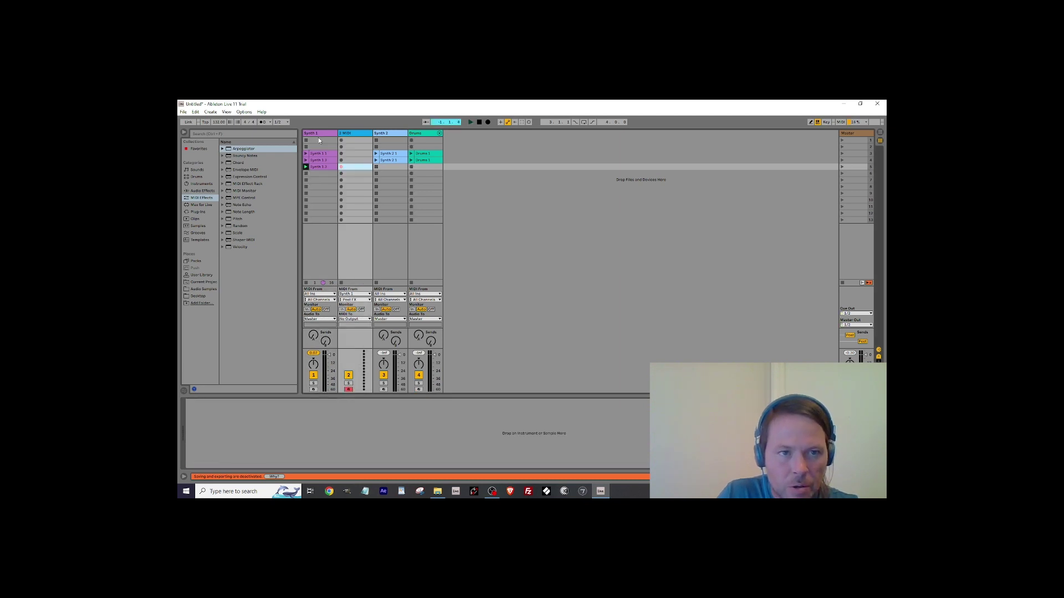
{"action": "left_click", "coordinate": [317, 133]}
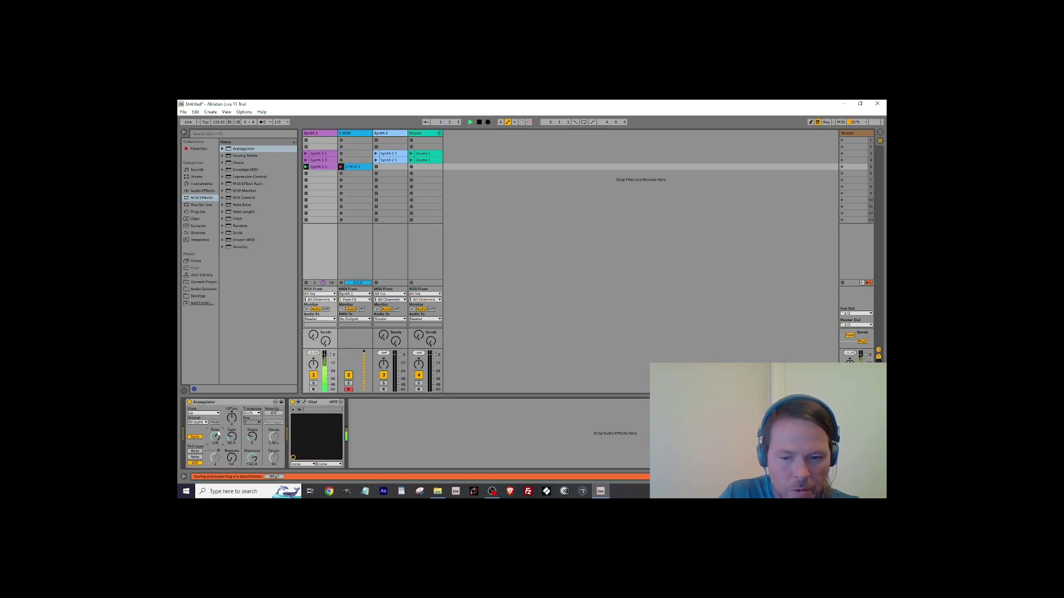
{"action": "scroll", "coordinate": [217, 434], "scroll_direction": "up", "scroll_amount": 1}
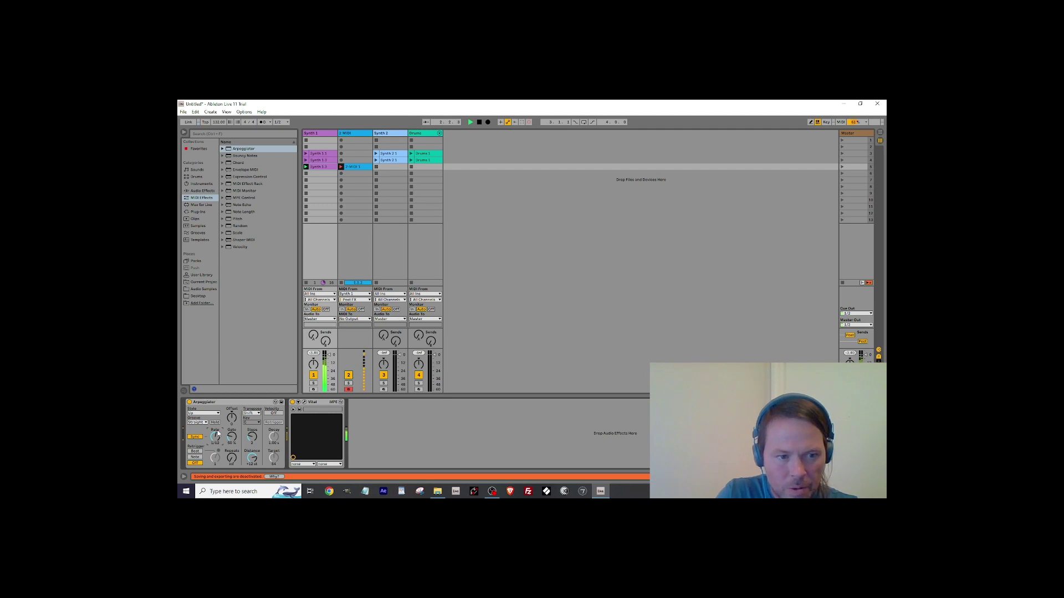
{"action": "scroll", "coordinate": [217, 433], "scroll_direction": "down", "scroll_amount": 1}
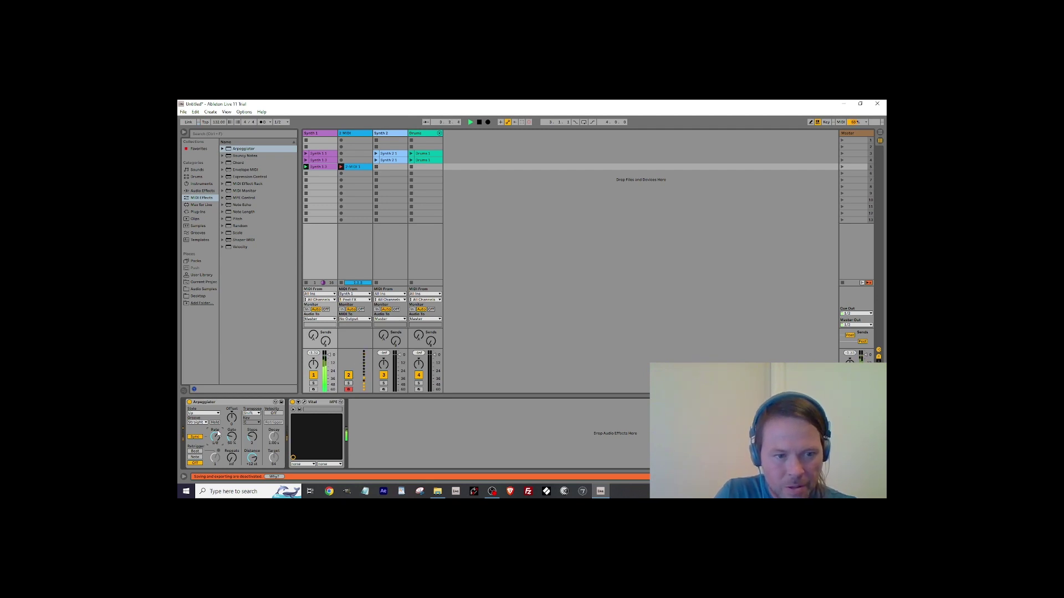
{"action": "scroll", "coordinate": [217, 434], "scroll_direction": "up", "scroll_amount": 1}
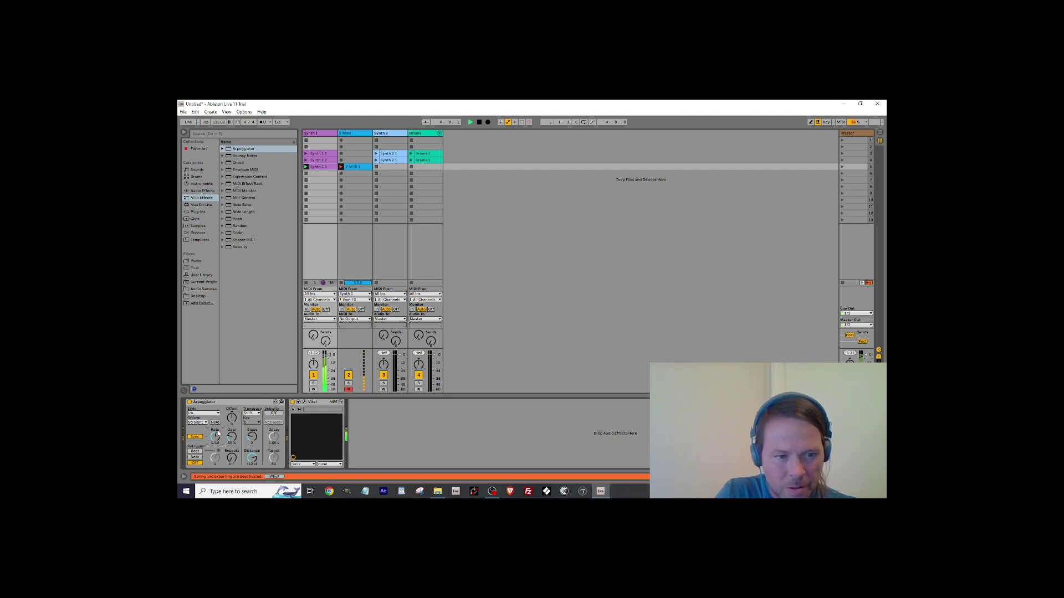
{"action": "scroll", "coordinate": [218, 434], "scroll_direction": "down", "scroll_amount": 1}
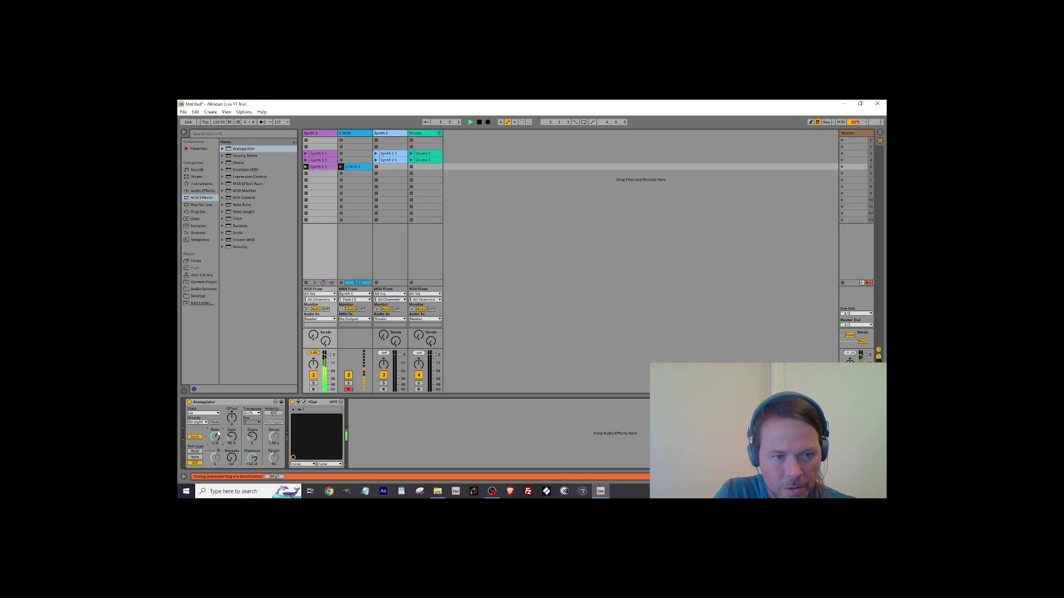
{"action": "scroll", "coordinate": [217, 434], "scroll_direction": "up", "scroll_amount": 2}
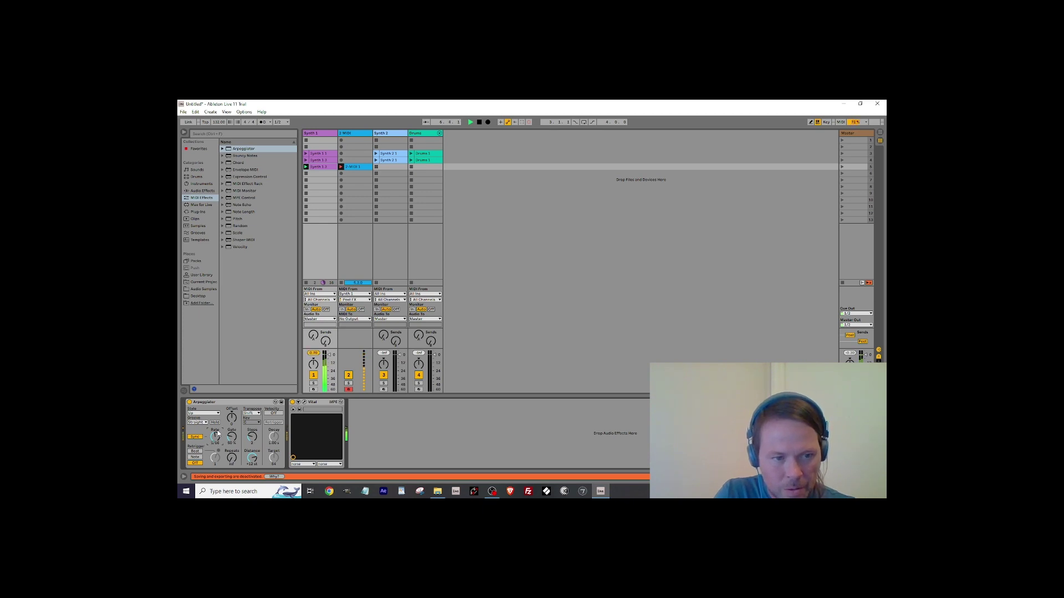
{"action": "scroll", "coordinate": [218, 434], "scroll_direction": "down", "scroll_amount": 2}
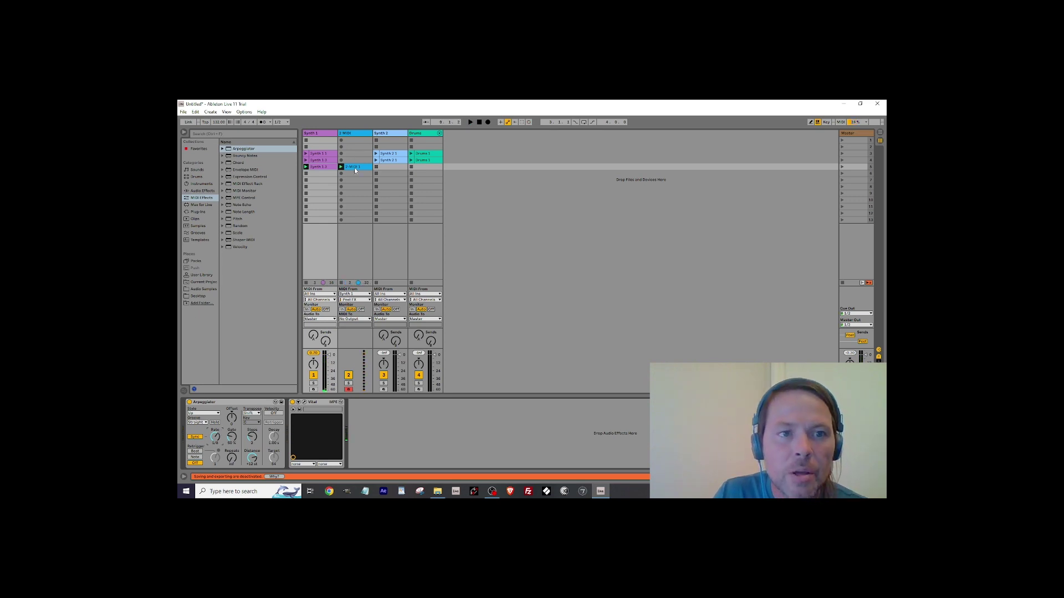
Delete the Arpeggiator from the Synth 1 track.
{"action": "left_click", "coordinate": [314, 132]}
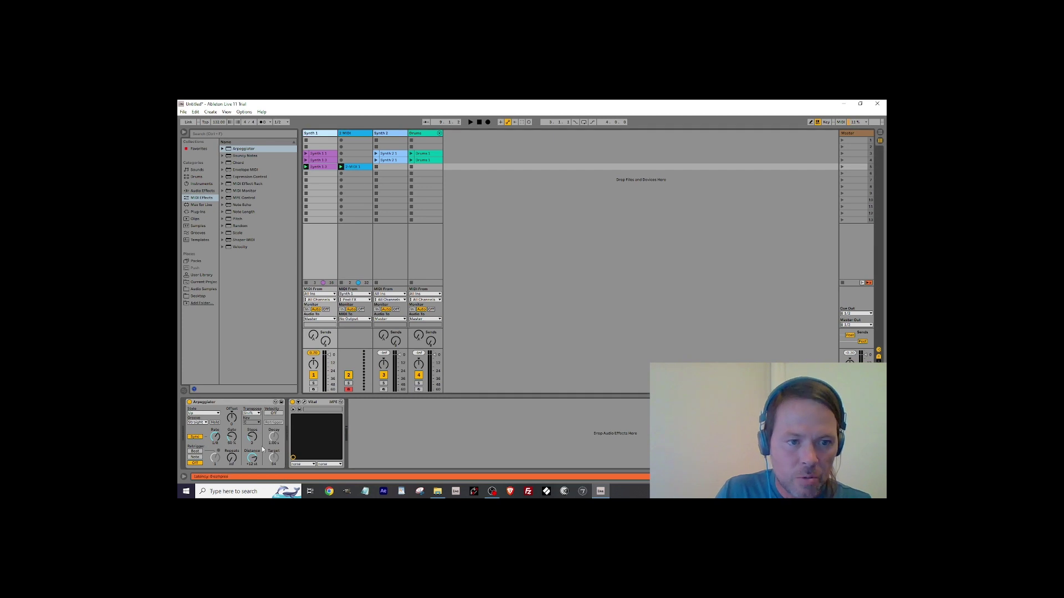
{"action": "left_click", "coordinate": [221, 404]}
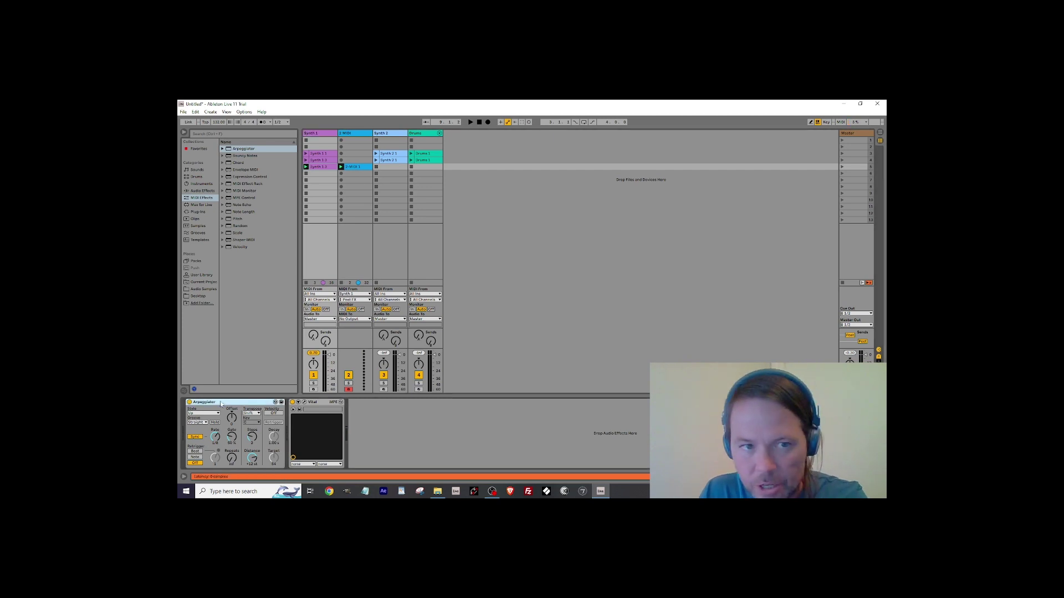
{"action": "key", "text": "Delete"}
Replace the fifth-slot Synth 1 clip with the clip recorded on the 2 MIDI track and audition it.
{"action": "left_click_drag", "start_coordinate": [351, 165], "coordinate": [322, 166]}
{"action": "key", "text": "ctrl+s"}
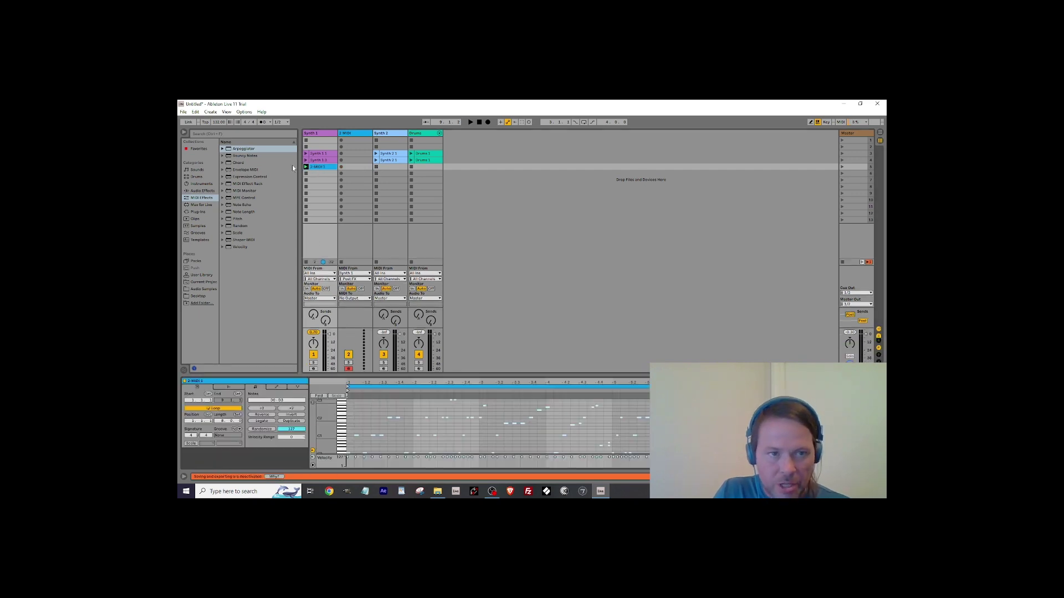
{"action": "left_click", "coordinate": [306, 167]}
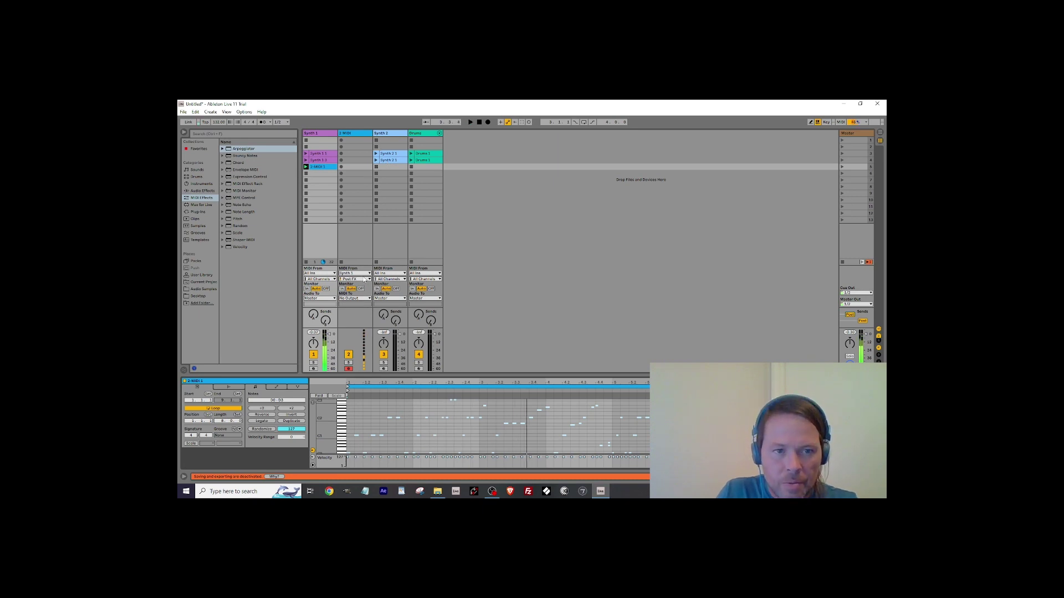
{"action": "key", "text": "space"}
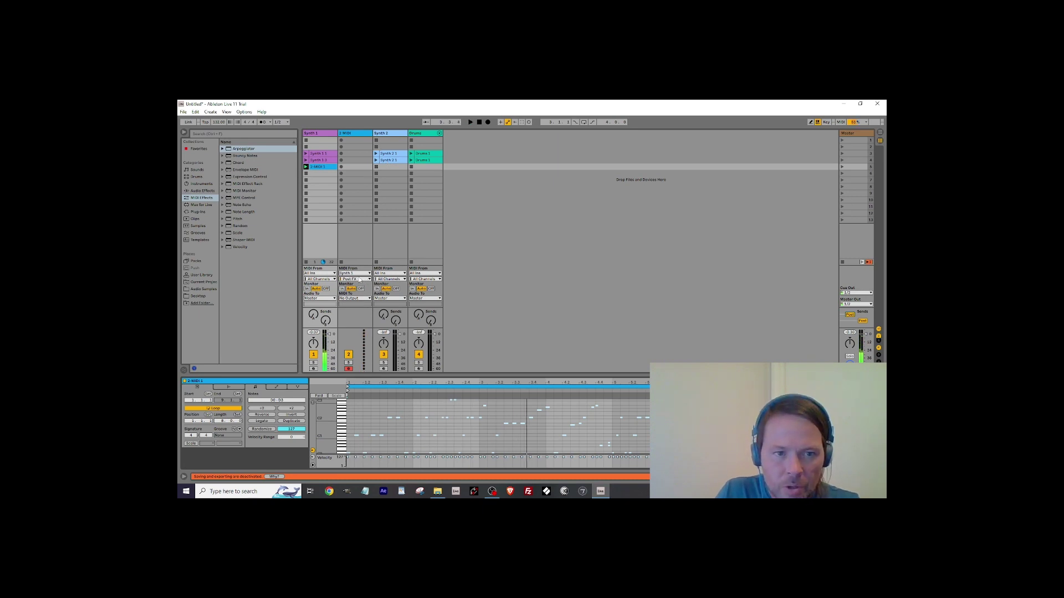
Duplicate the fourth-slot Synth 2 and Drums clips into the fifth slot, launching the new Synth 2 clip and the fourth-slot Drums clip.
{"action": "left_click", "coordinate": [394, 160]}
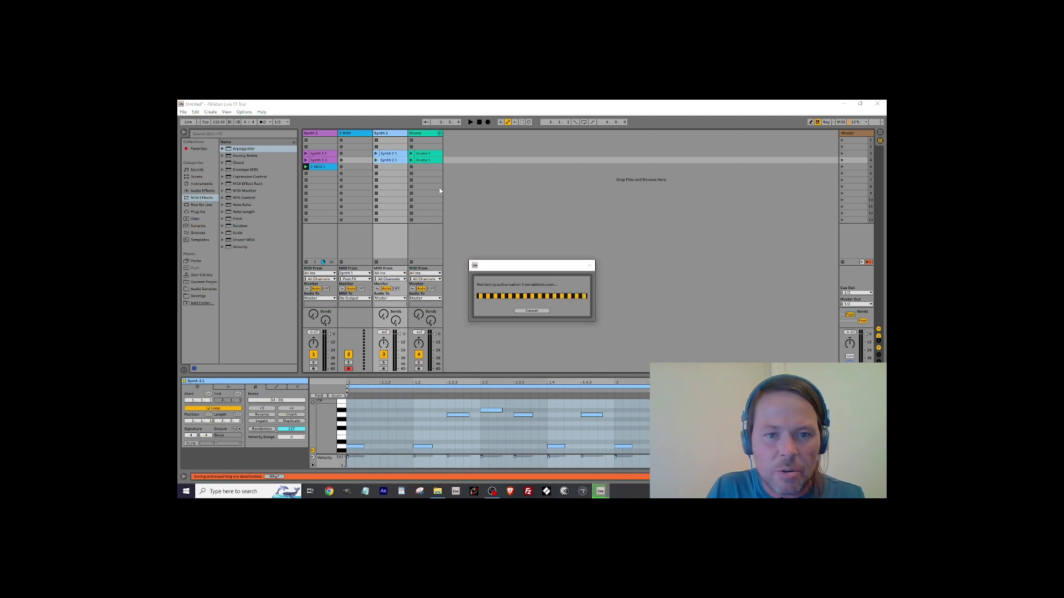
{"action": "left_click", "coordinate": [520, 335]}
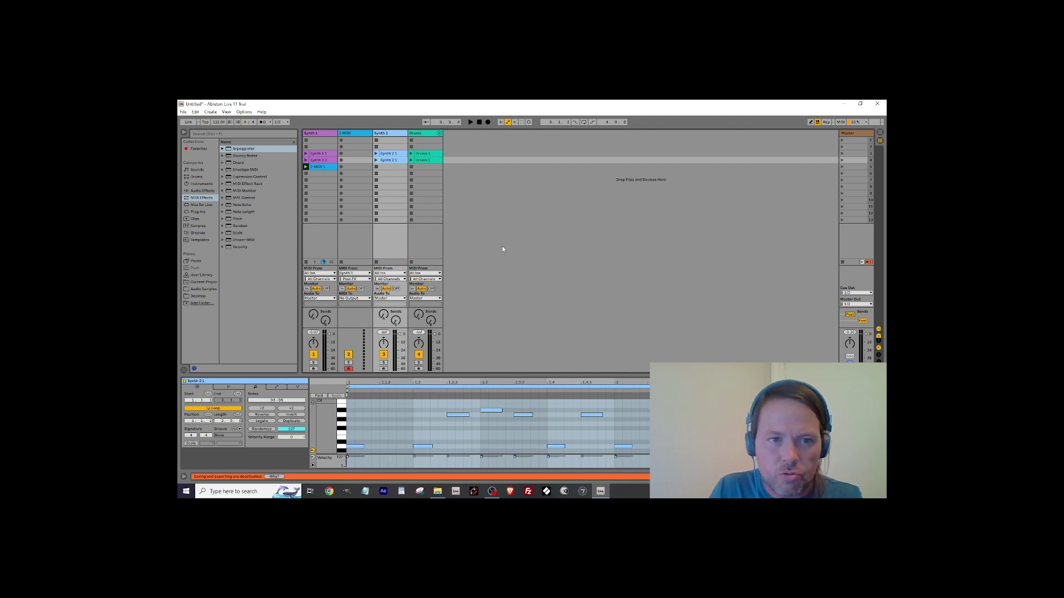
{"action": "key", "text": "ctrl+d"}
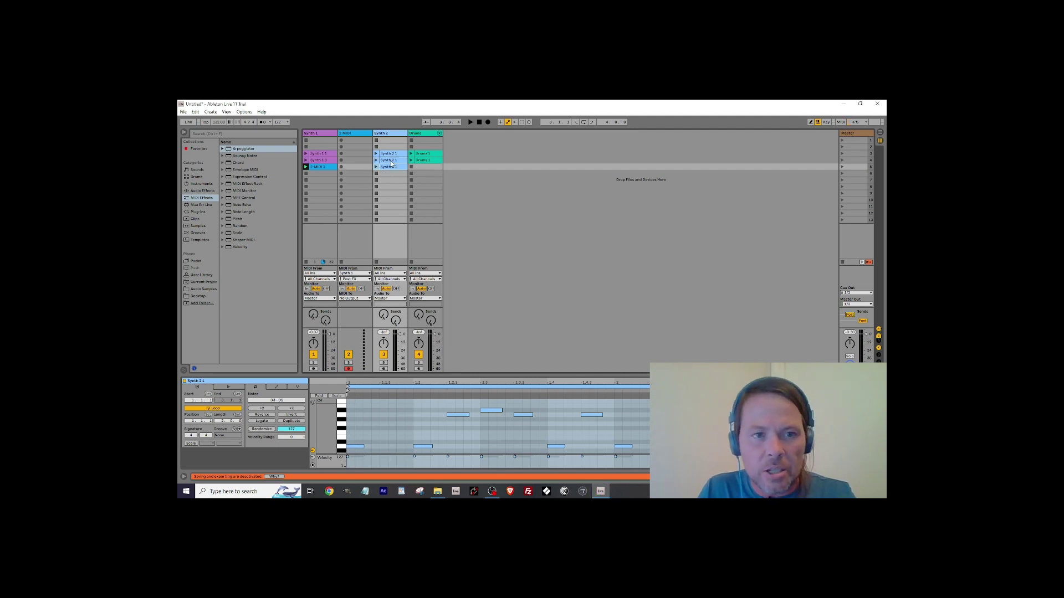
{"action": "left_click", "coordinate": [376, 167]}
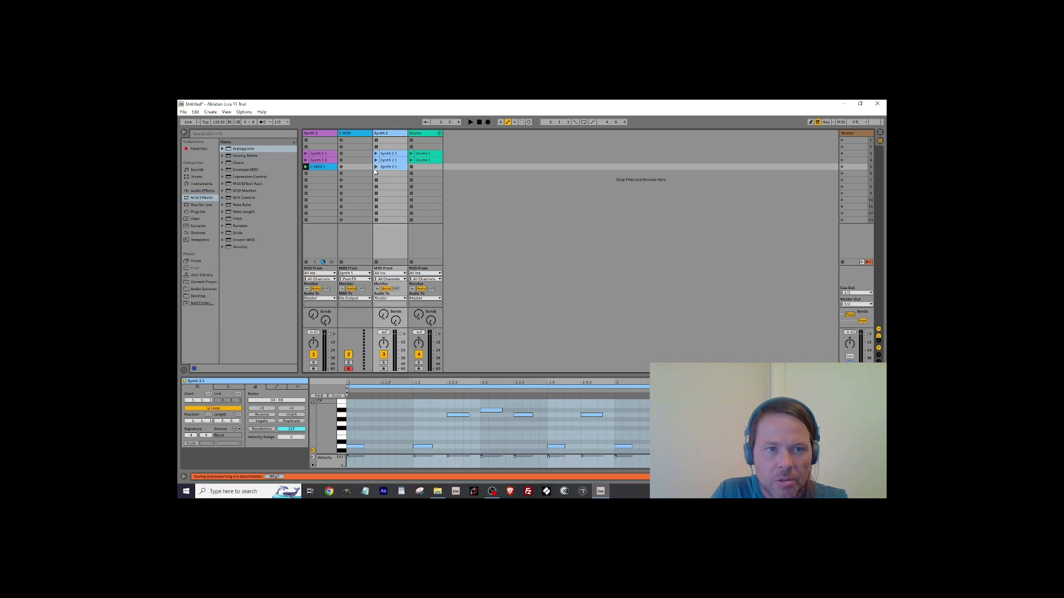
{"action": "left_click", "coordinate": [411, 160]}
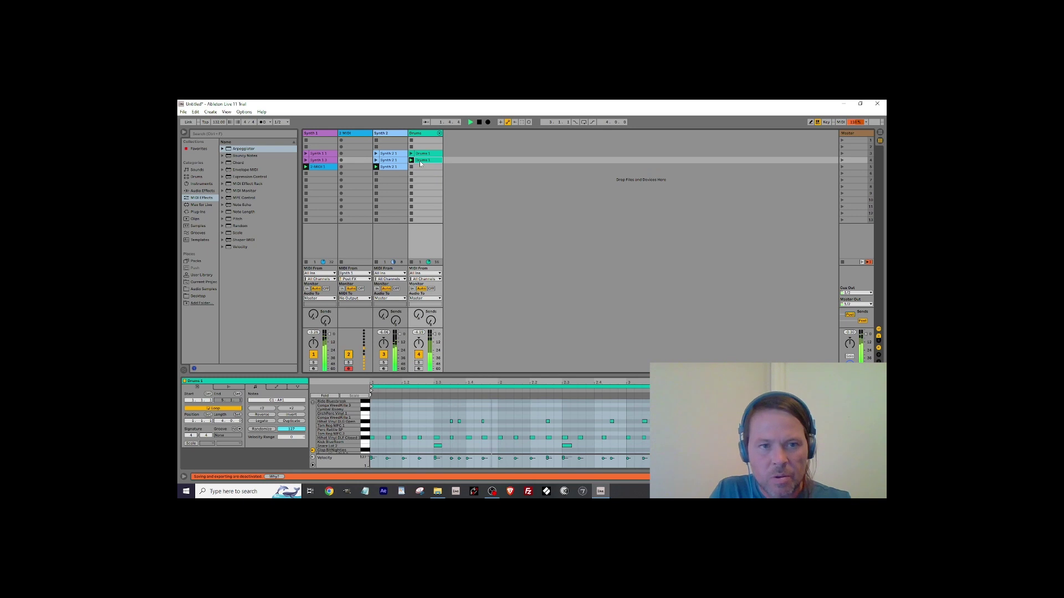
{"action": "key", "text": "ctrl+d"}
Duplicate the fifth scene and launch the copy in the sixth row.
{"action": "left_click", "coordinate": [848, 166]}
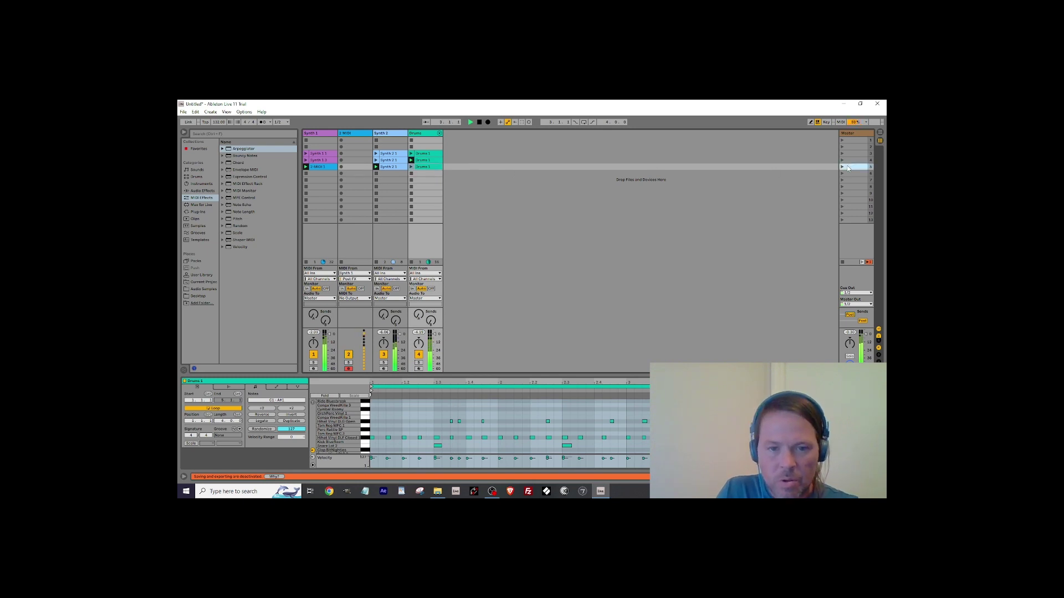
{"action": "key", "text": "ctrl+d"}
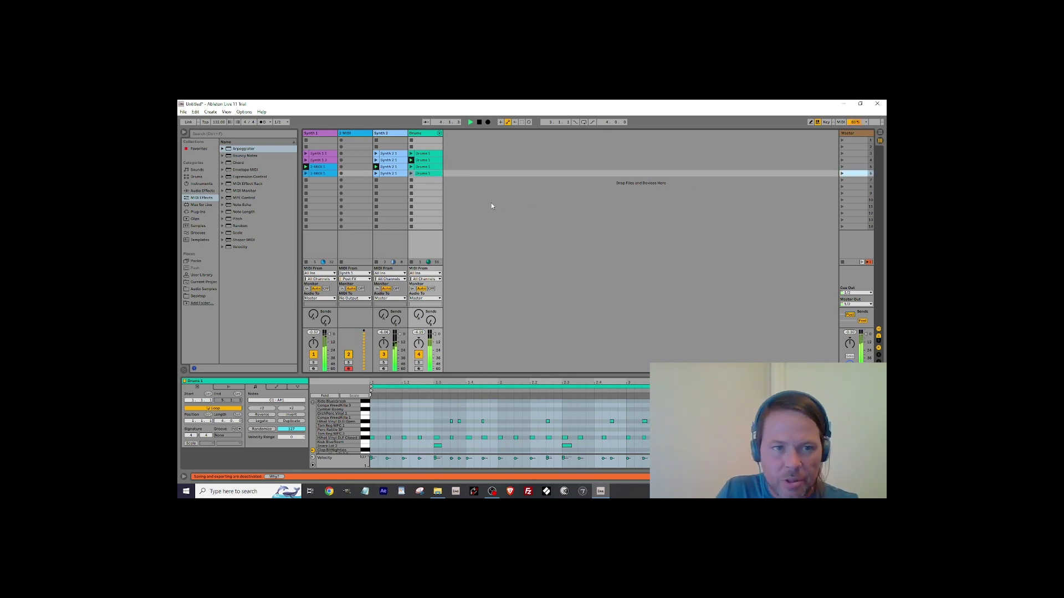
{"action": "left_click", "coordinate": [843, 174]}
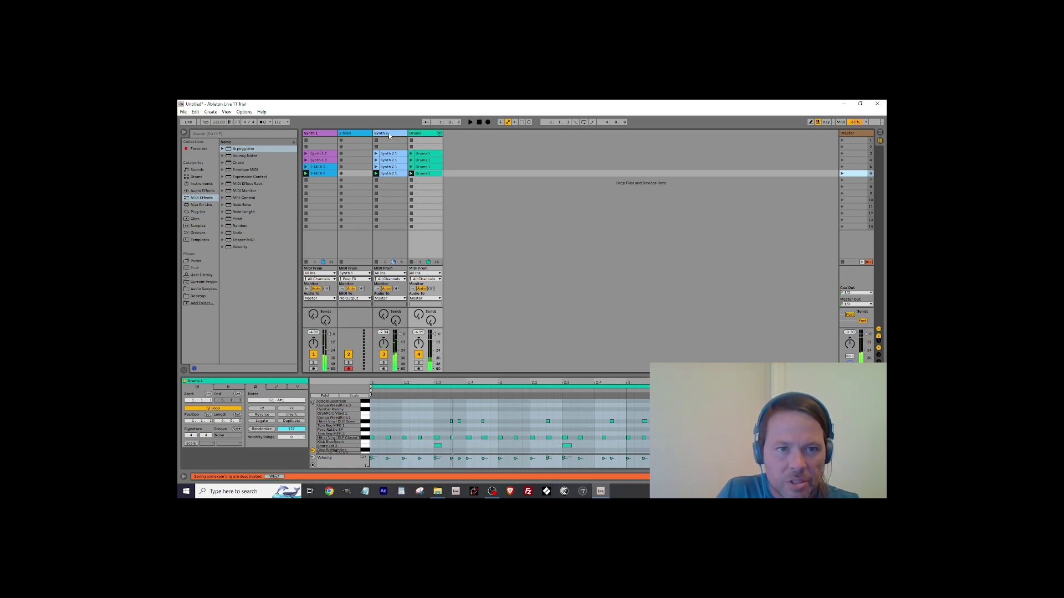
Extend the ends of all notes in the sixth-slot Synth 2 clip so they overlap their neighbours.
{"action": "left_click", "coordinate": [389, 174]}
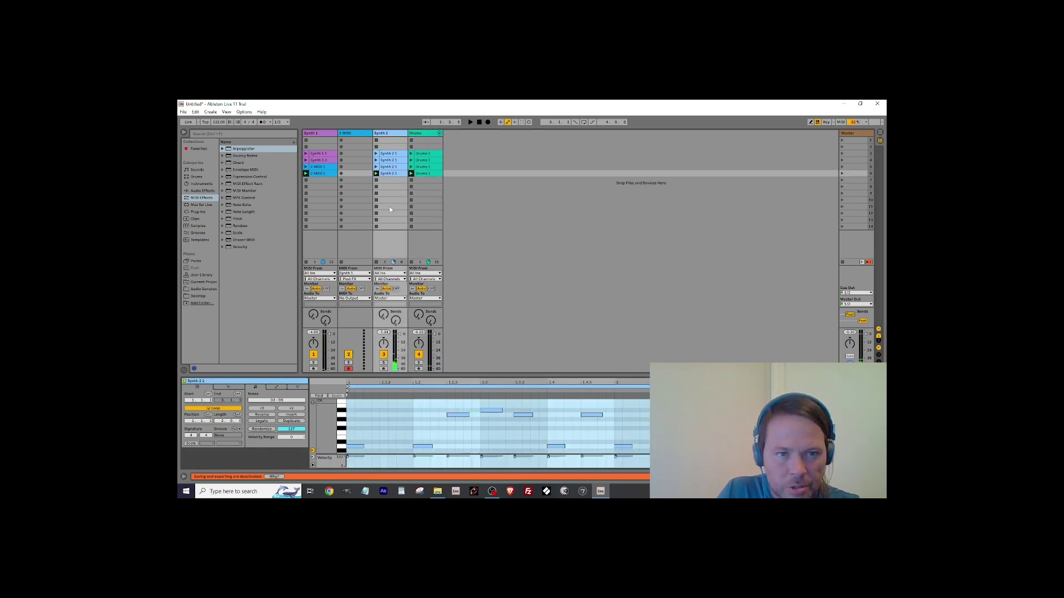
{"action": "left_click", "coordinate": [401, 403]}
{"action": "key", "text": "ctrl+a"}
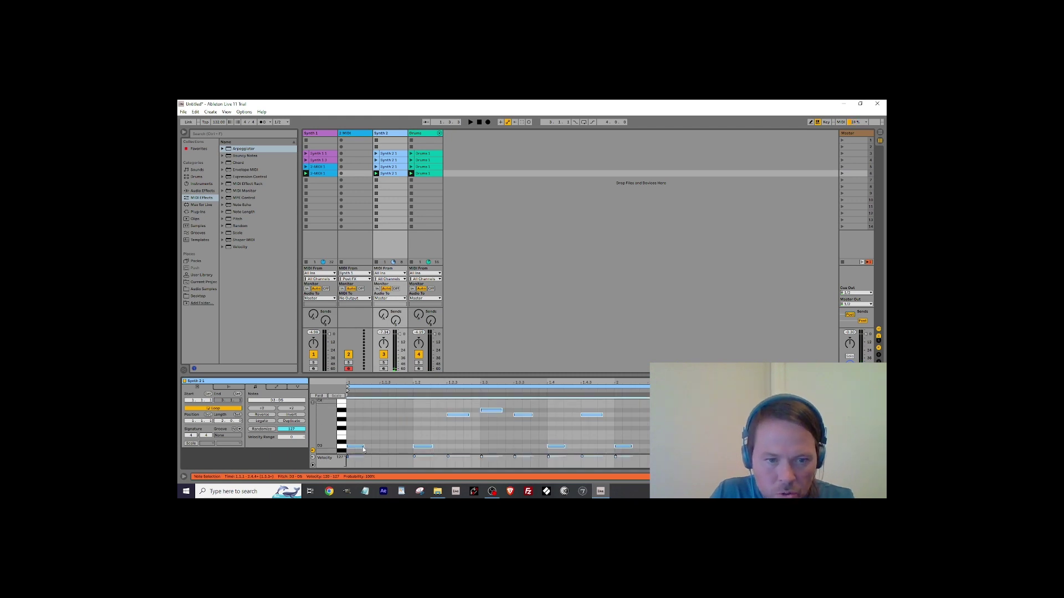
{"action": "left_click_drag", "start_coordinate": [363, 447], "coordinate": [438, 446]}
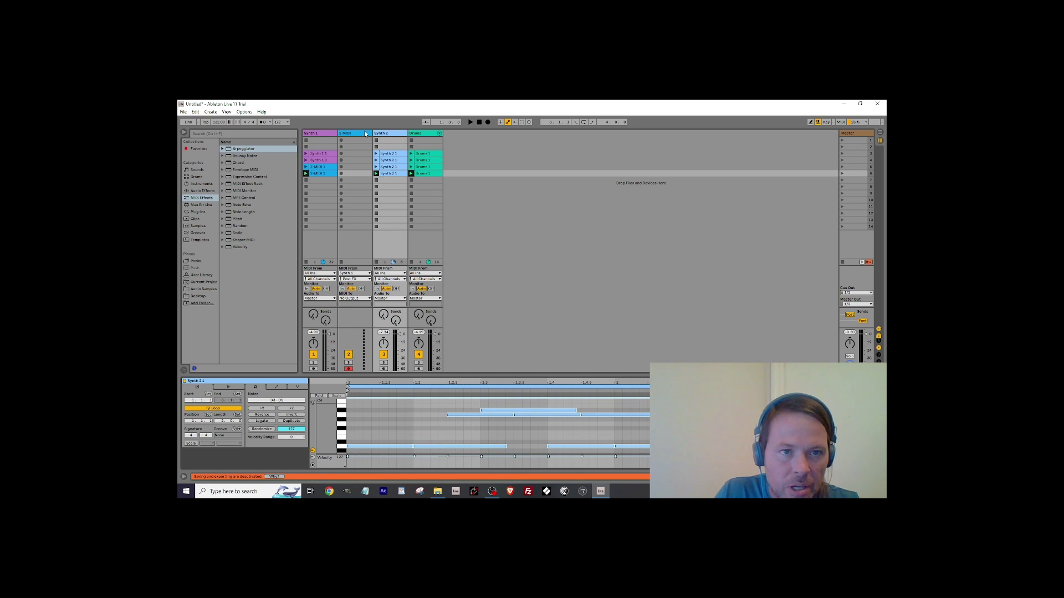
Add an Arpeggiator before Alchemy on the Synth 2 track and set the 2 MIDI track's input source to Synth 2.
{"action": "left_click_drag", "start_coordinate": [224, 151], "coordinate": [391, 143]}
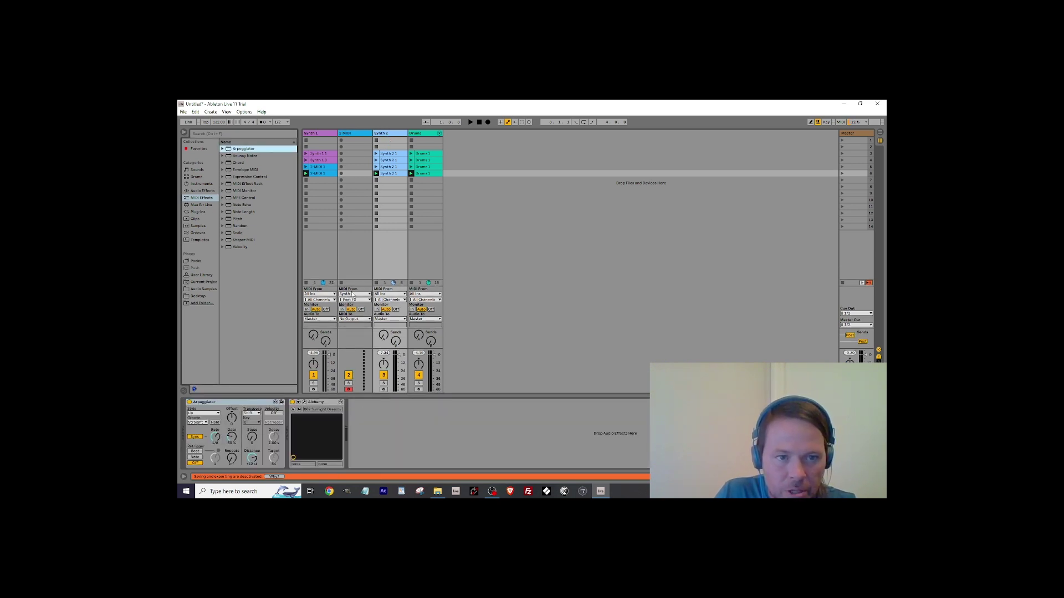
{"action": "left_click", "coordinate": [364, 294]}
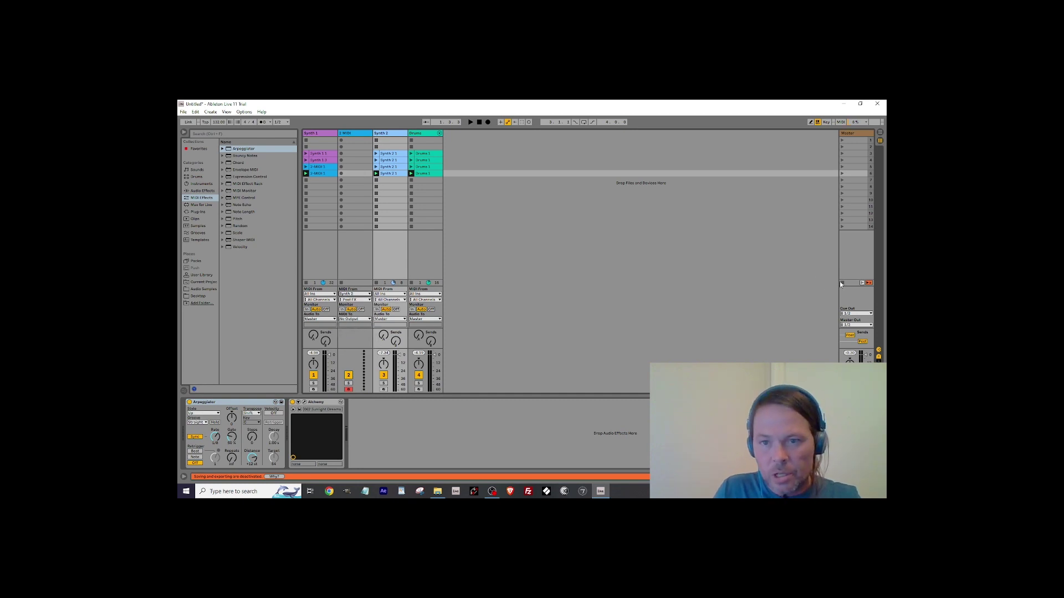
Launch the sixth-slot Synth 2 clip and raise the Arpeggiator's Steps value.
{"action": "left_click", "coordinate": [376, 174]}
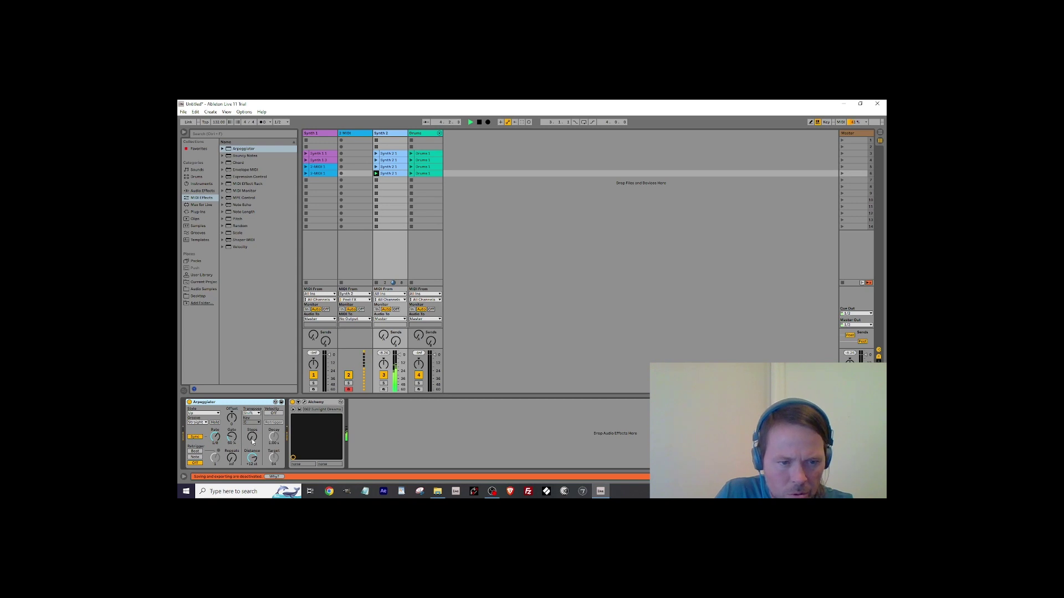
{"action": "left_click_drag", "start_coordinate": [252, 440], "coordinate": [253, 429]}
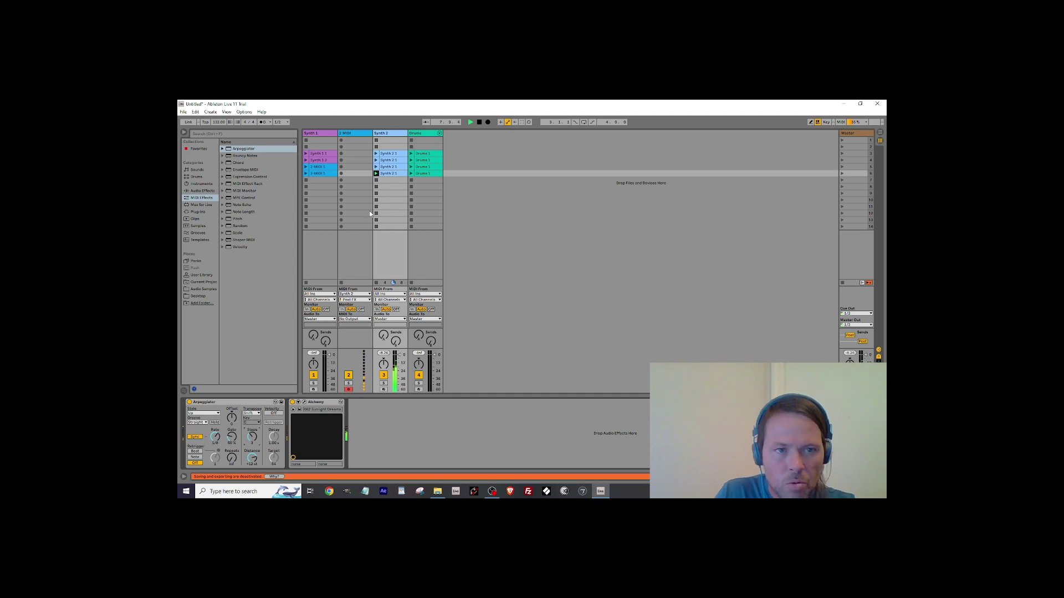
Record arpeggiated Synth 2 into the sixth slot of the 2 MIDI track, then move the recorded clip to Synth 2's seventh slot.
{"action": "left_click", "coordinate": [341, 174]}
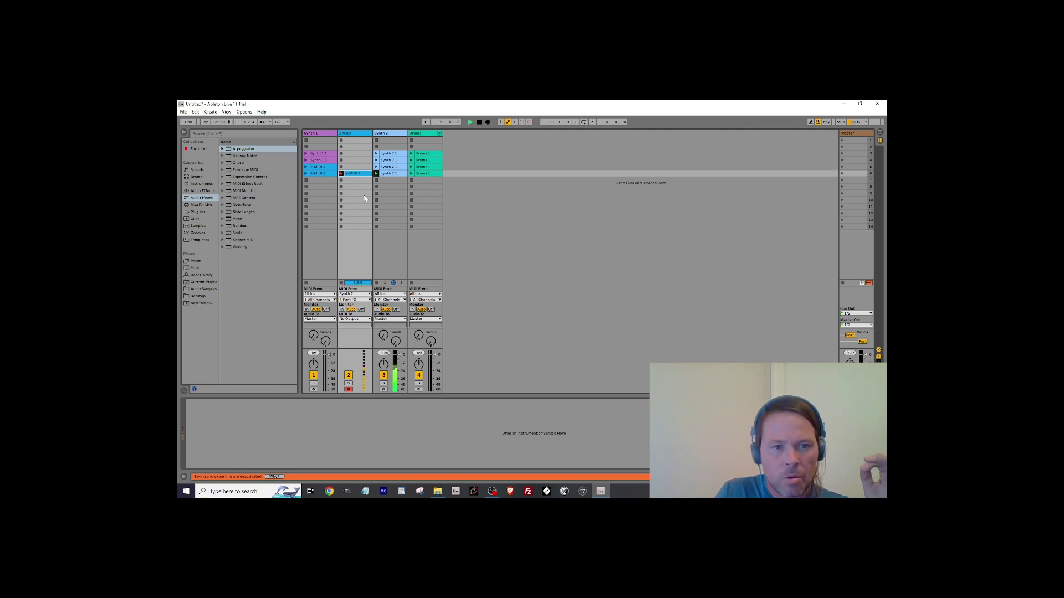
{"action": "left_click", "coordinate": [341, 173]}
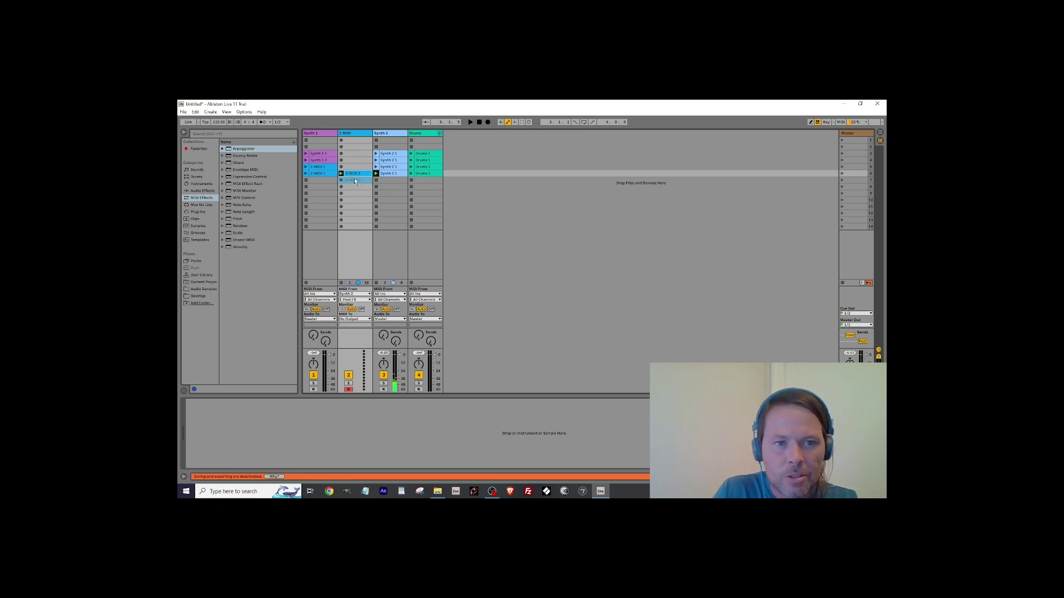
{"action": "left_click_drag", "start_coordinate": [354, 178], "coordinate": [388, 180]}
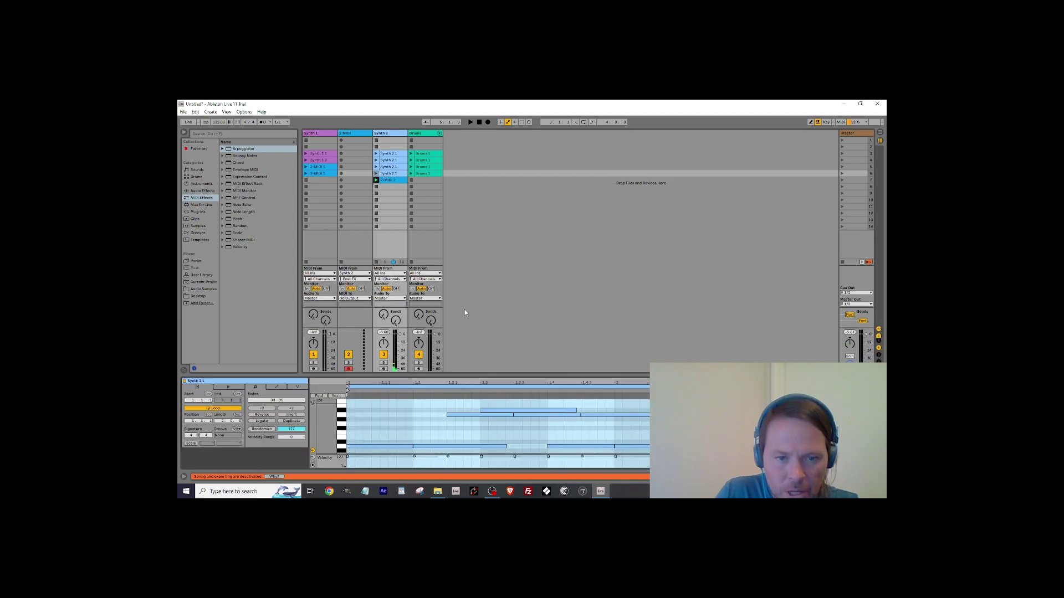
Transpose all notes in the sixth-slot Synth 2 clip down by whole octaves.
{"action": "left_click", "coordinate": [410, 417]}
{"action": "key", "text": "ctrl+a"}
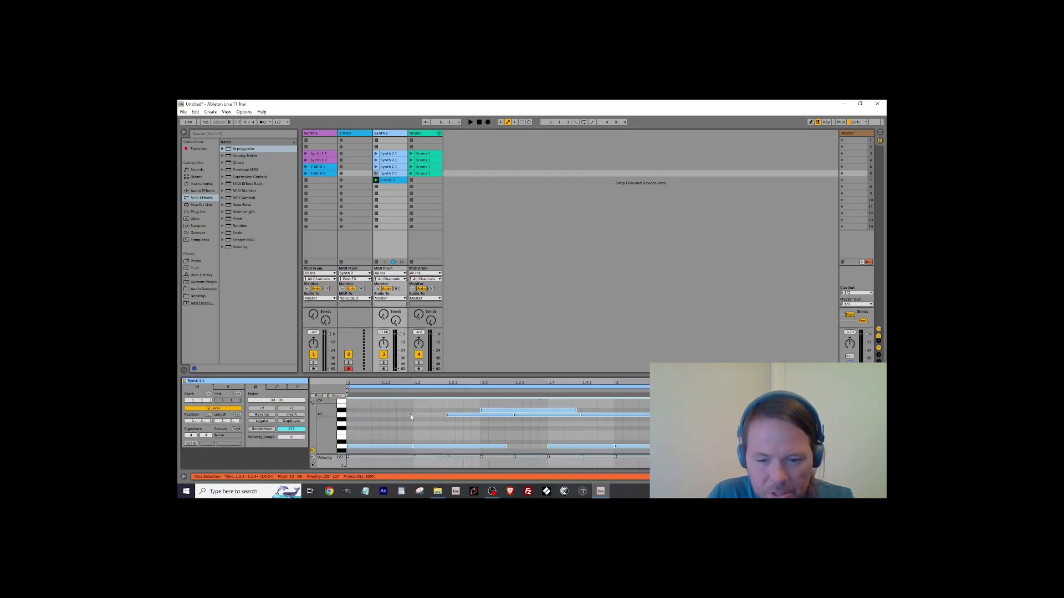
{"action": "key", "text": "shift+Down"}
{"action": "key", "text": "shift+Down"}
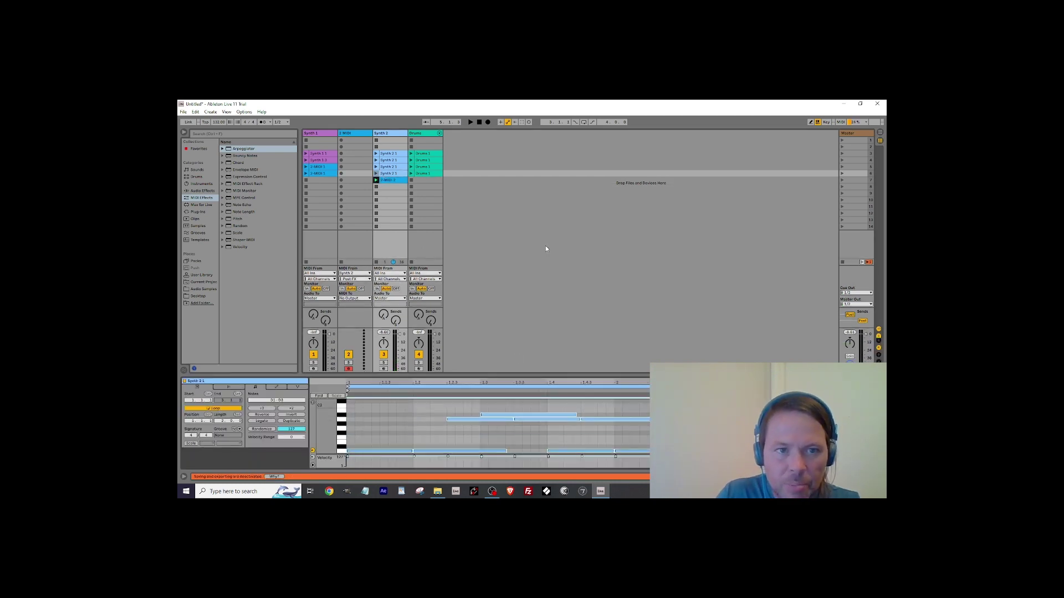
Record the transposed, arpeggiated sixth-slot Synth 2 clip into the 2 MIDI track, then move the recording to Synth 2's eighth slot.
{"action": "left_click", "coordinate": [376, 173]}
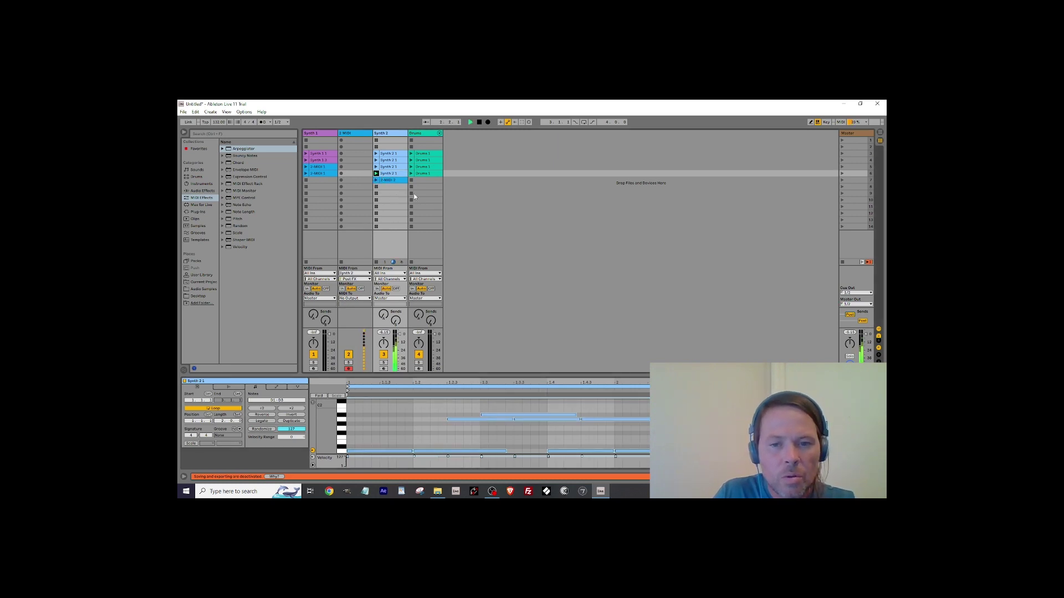
{"action": "left_click", "coordinate": [347, 173]}
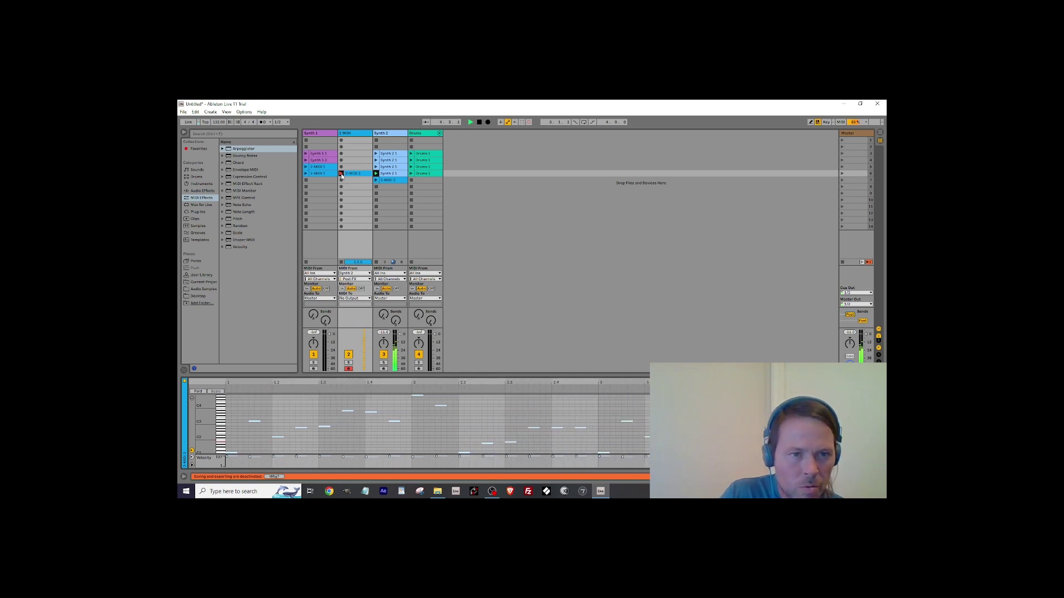
{"action": "left_click", "coordinate": [340, 173]}
{"action": "left_click_drag", "start_coordinate": [346, 174], "coordinate": [384, 191]}
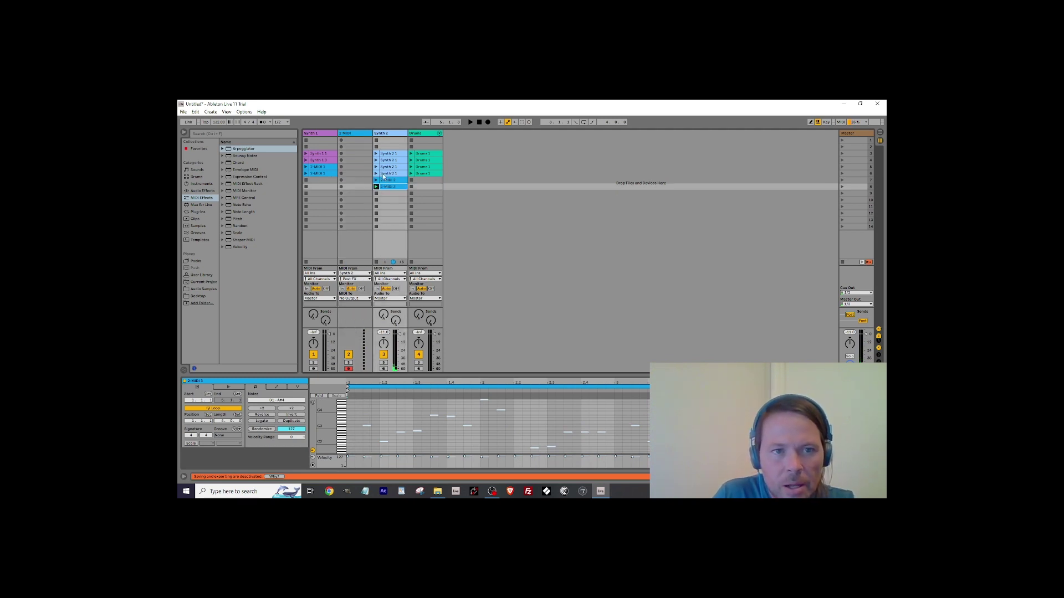
Duplicate the sixth-slot Synth 1 and Drums clips into the seventh and eighth slots of their tracks.
{"action": "left_click", "coordinate": [386, 174]}
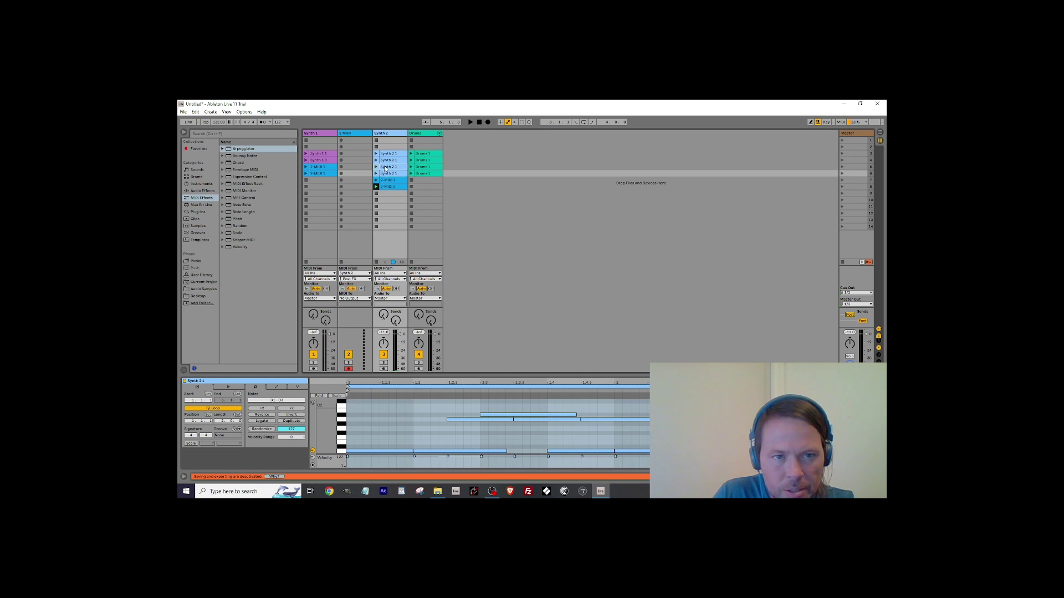
{"action": "left_click", "coordinate": [385, 167]}
{"action": "left_click", "coordinate": [321, 174]}
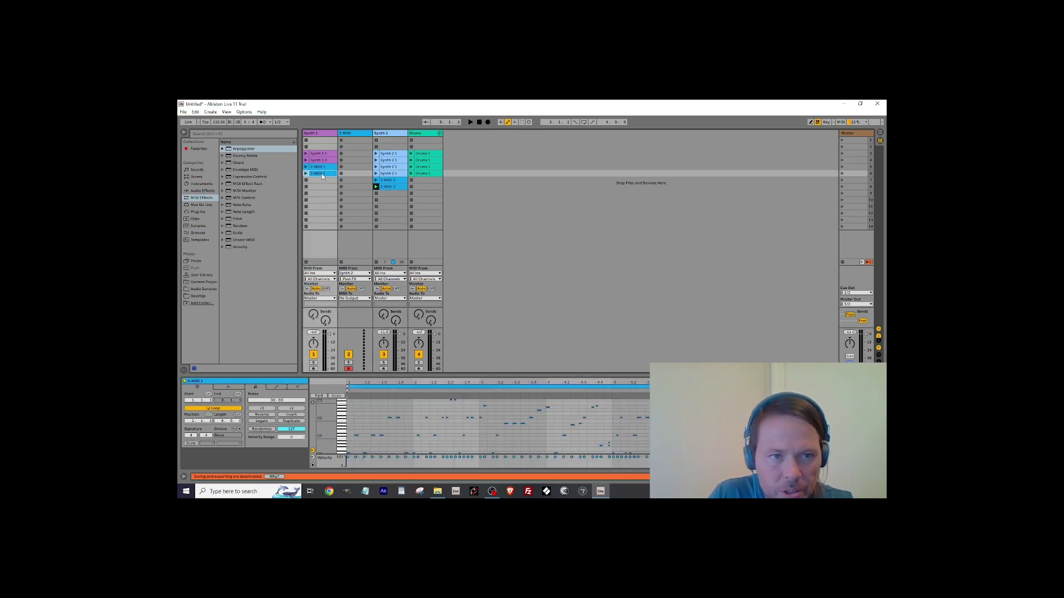
{"action": "key", "text": "ctrl+d"}
{"action": "key", "text": "ctrl+d"}
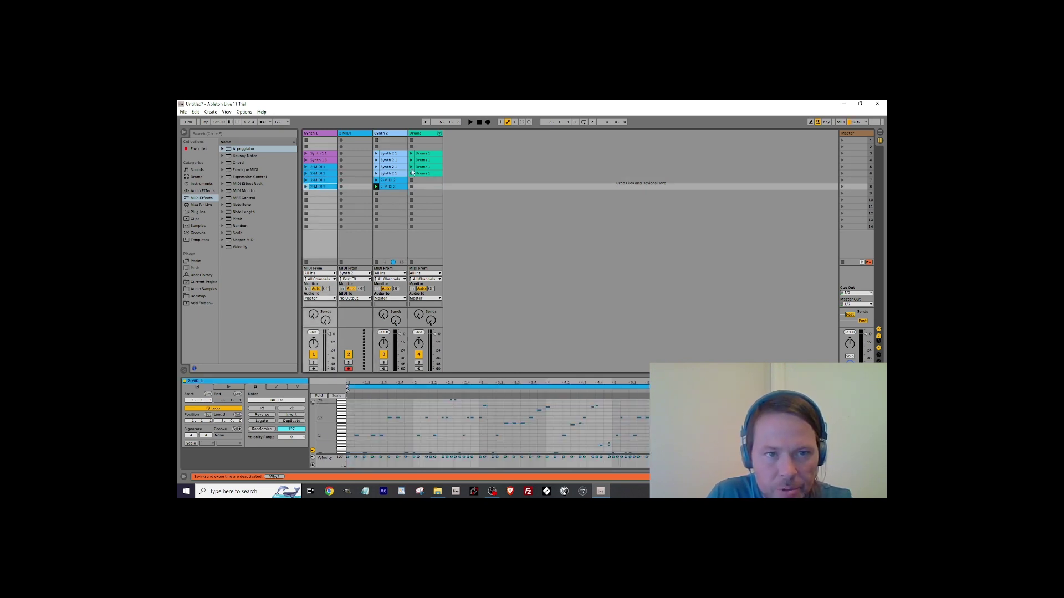
{"action": "left_click", "coordinate": [421, 174]}
{"action": "key", "text": "ctrl+d"}
{"action": "key", "text": "ctrl+d"}
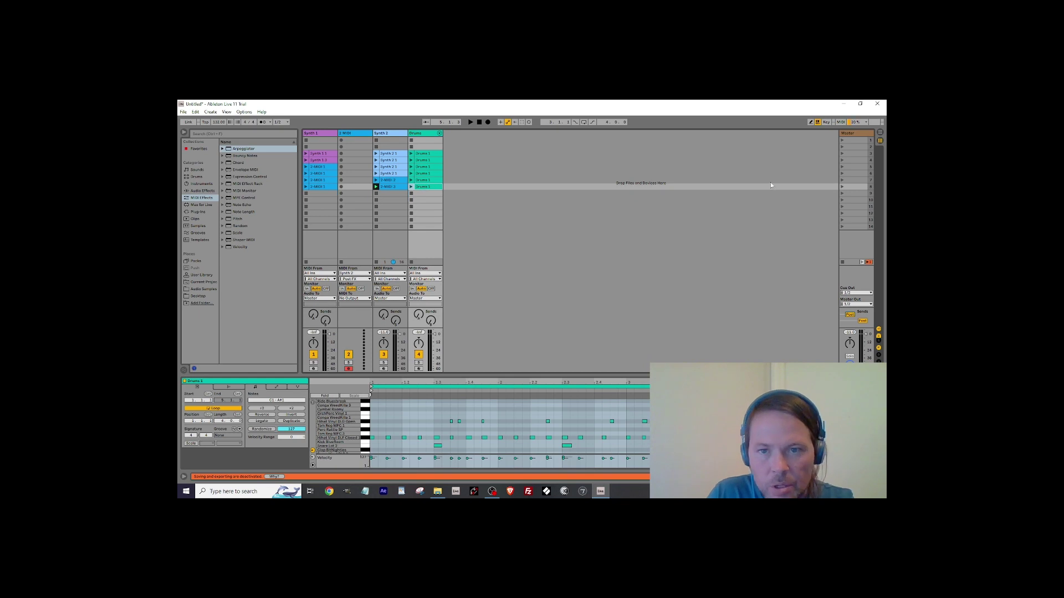
Launch the seventh scene, deactivate the Arpeggiator on the Synth 2 track, and resume playback.
{"action": "left_click", "coordinate": [841, 180]}
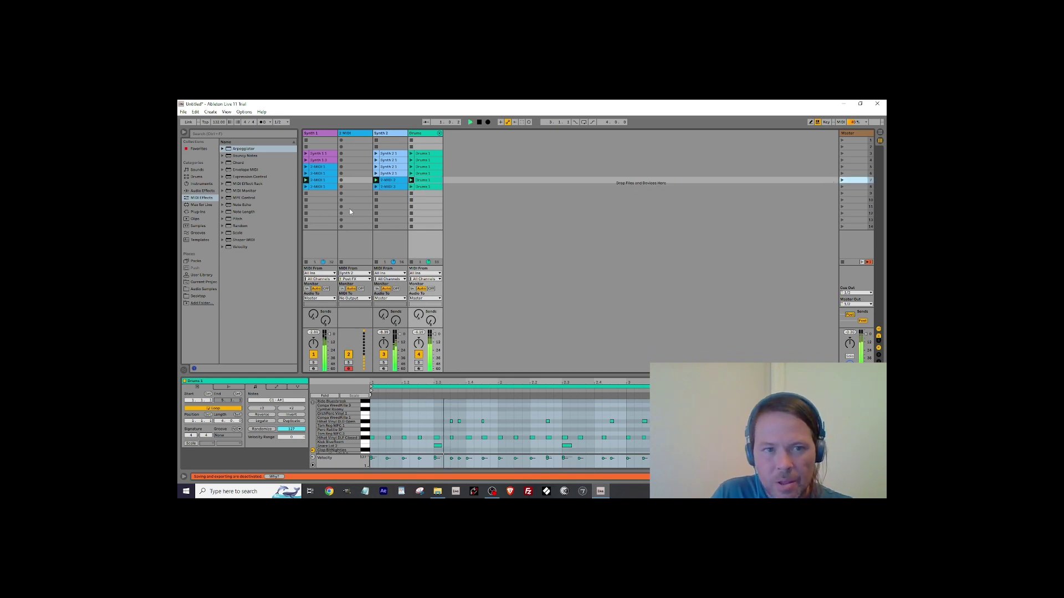
{"action": "left_click", "coordinate": [381, 133]}
{"action": "double_click", "coordinate": [381, 133]}
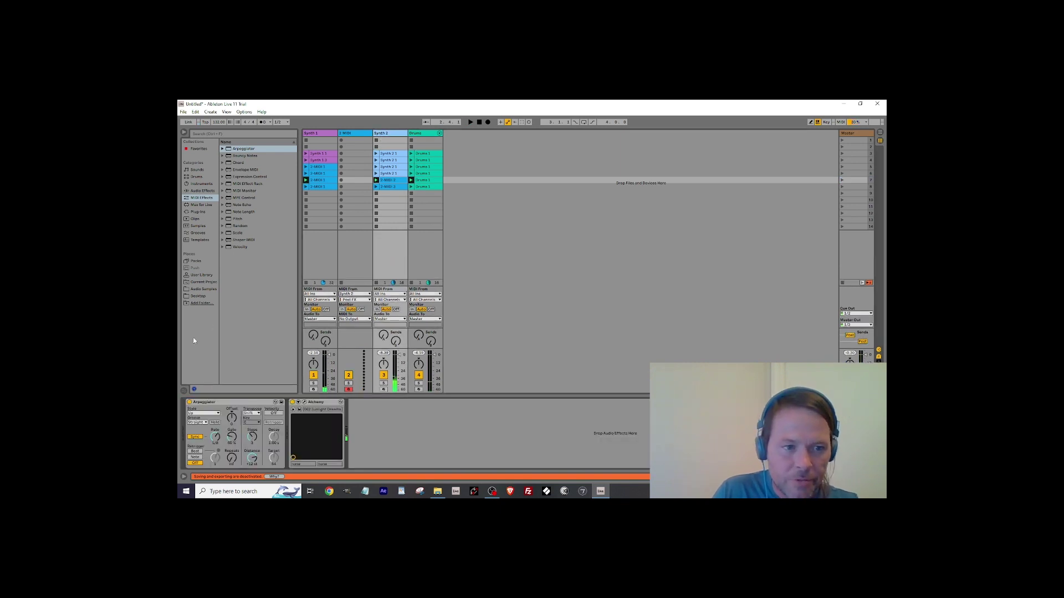
{"action": "left_click", "coordinate": [220, 402]}
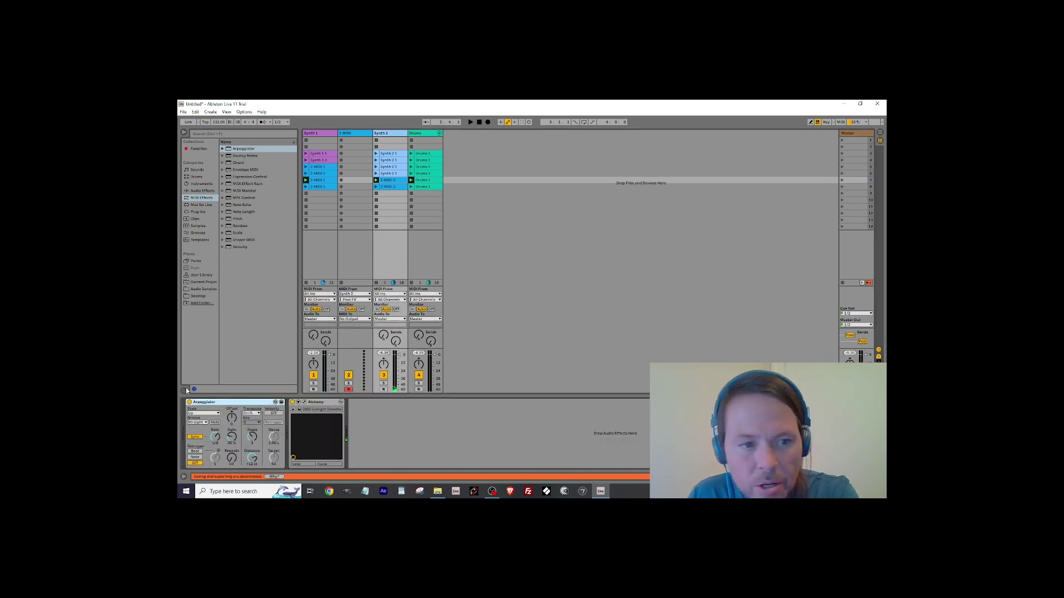
{"action": "key", "text": "space"}
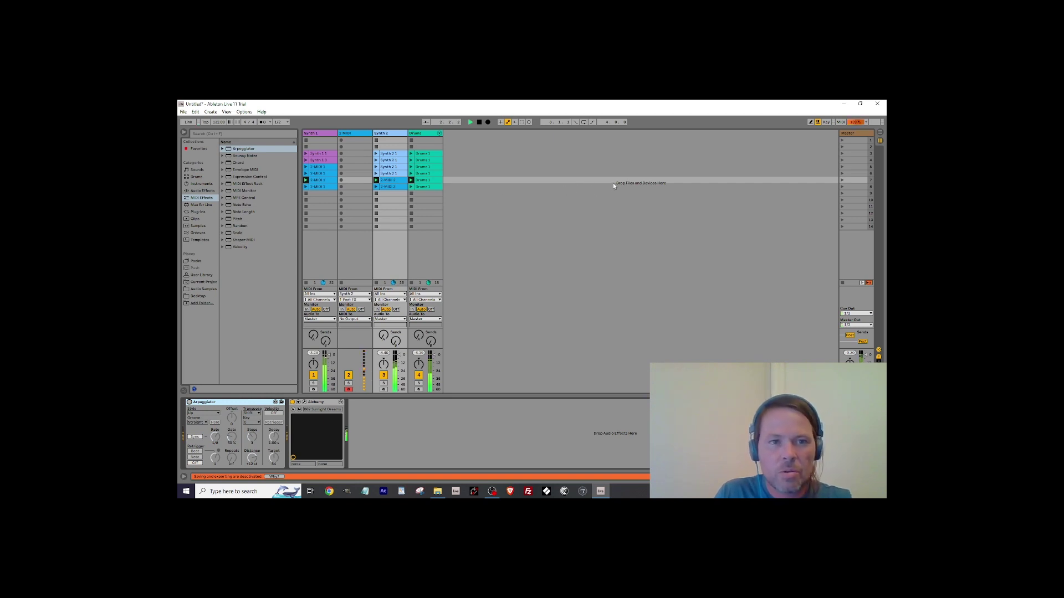
Audition the second and third scenes, then stop playback.
{"action": "left_click", "coordinate": [843, 146]}
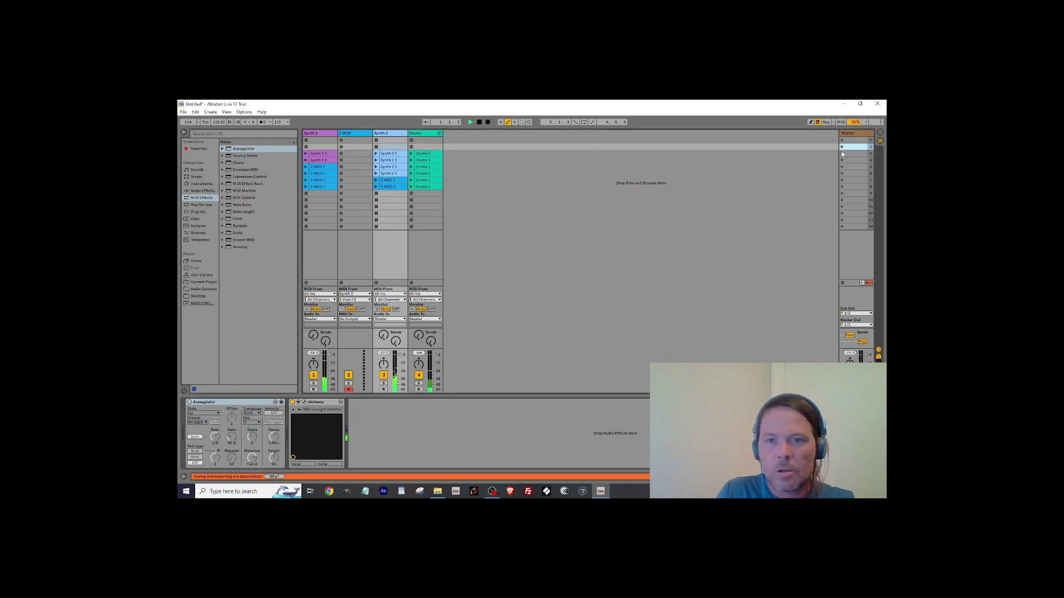
{"action": "left_click", "coordinate": [842, 153]}
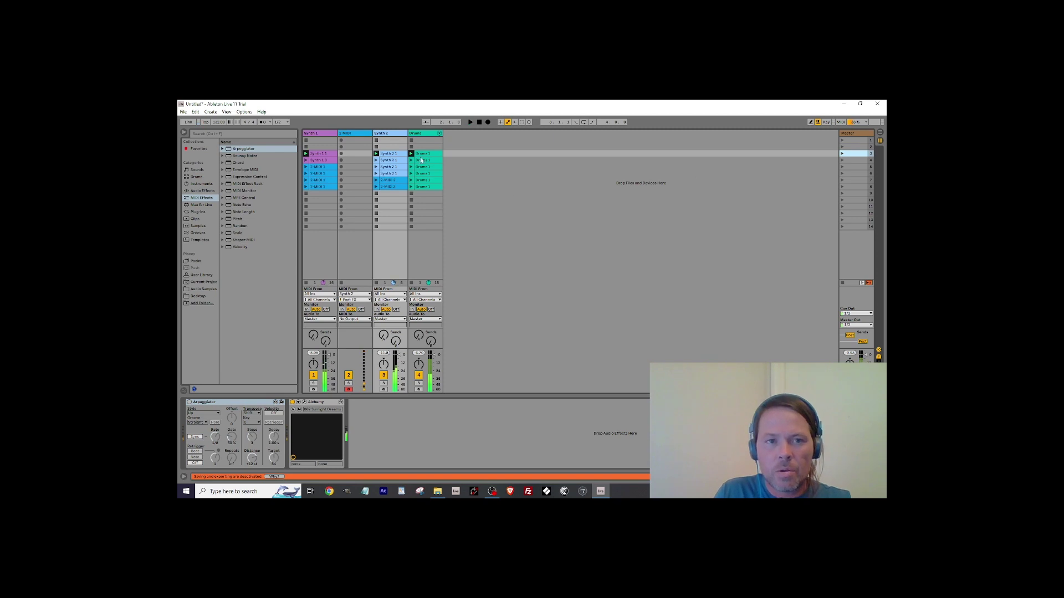
{"action": "key", "text": "space"}
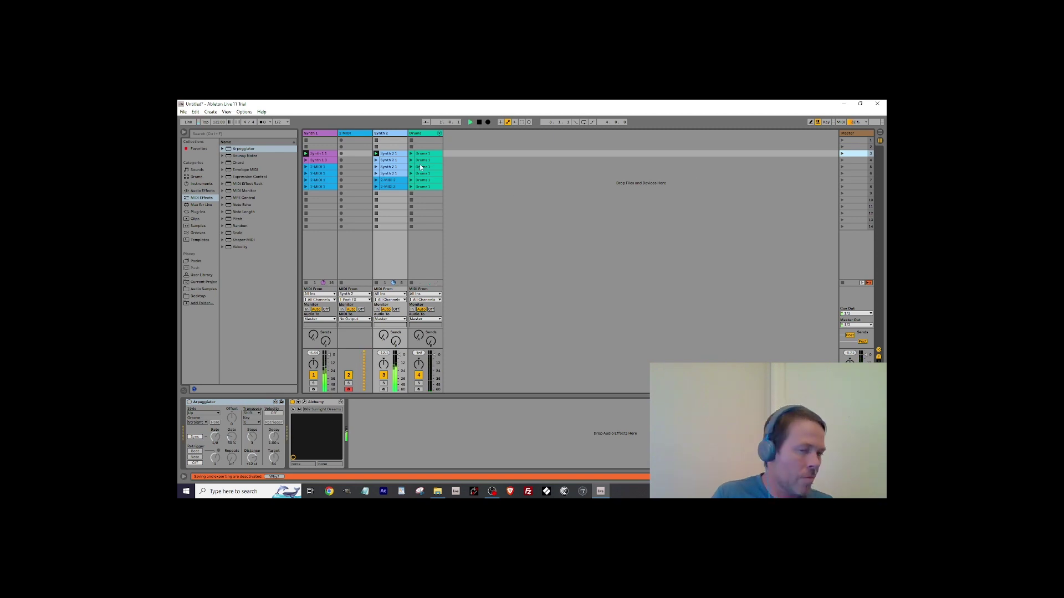
{"action": "key", "text": "space"}
Build a drumless intro in the second scene from the third scene's Synth 1 and Synth 2 clips, keeping the full third scene.
{"action": "left_click_drag", "start_coordinate": [850, 155], "coordinate": [849, 147]}
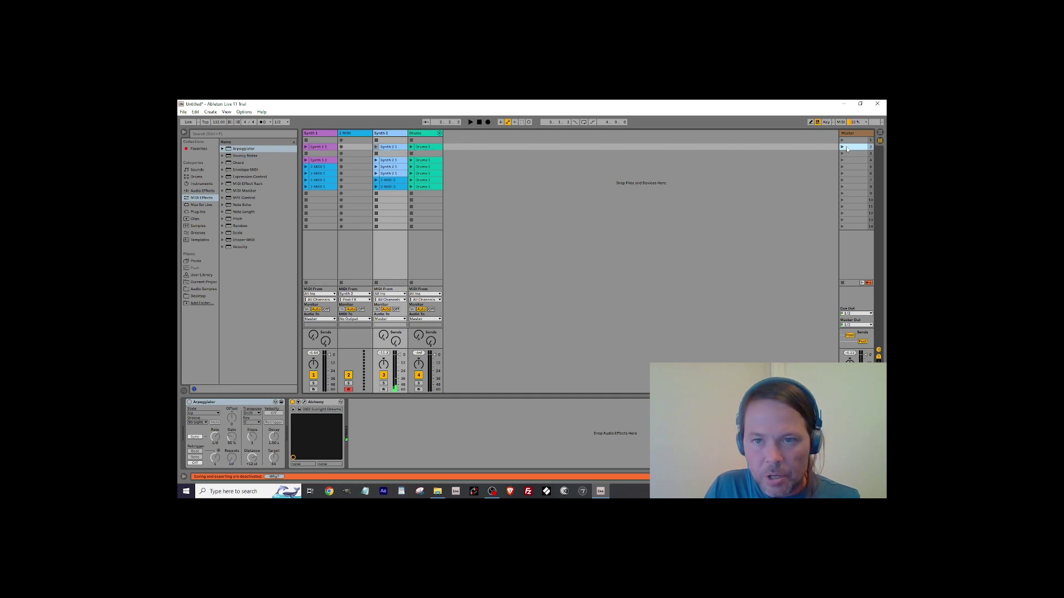
{"action": "left_click_drag", "start_coordinate": [422, 148], "coordinate": [388, 154]}
{"action": "left_click_drag", "start_coordinate": [318, 149], "coordinate": [318, 156]}
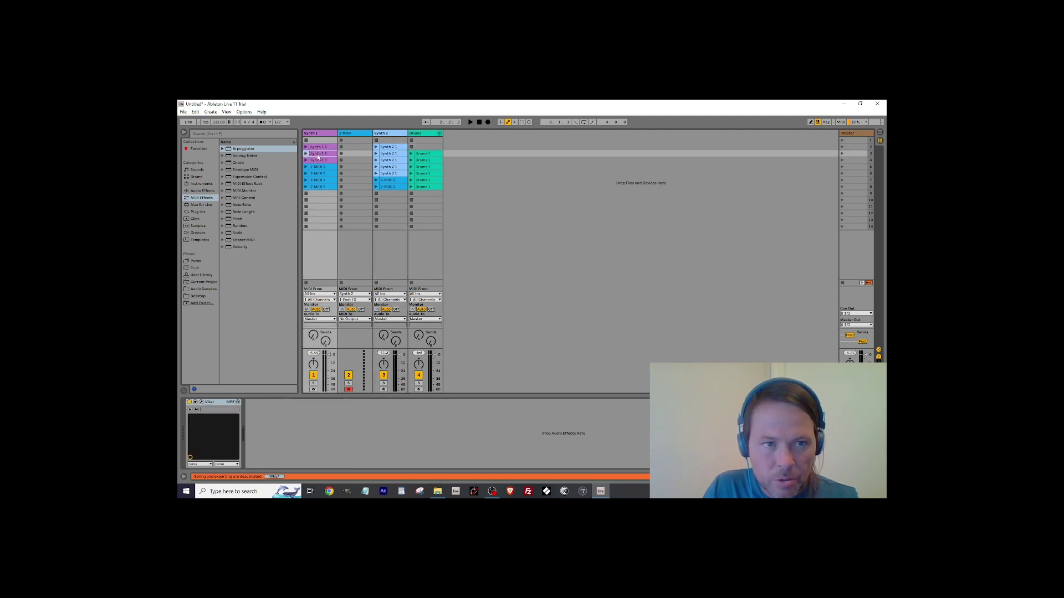
{"action": "left_click", "coordinate": [843, 148]}
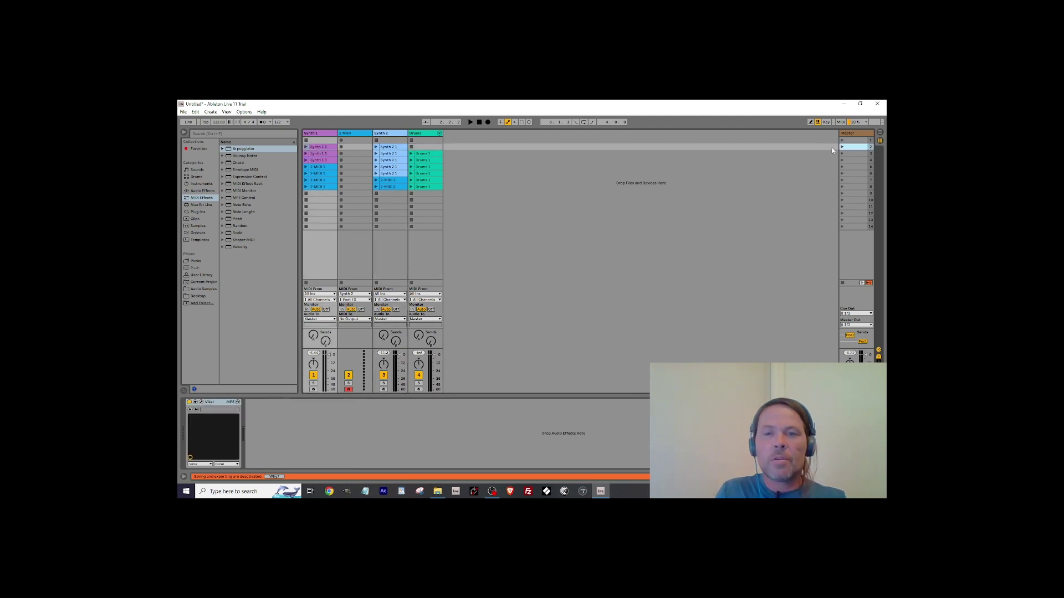
Play scenes two through five in sequence, stopping the drums just before launching scene five.
{"action": "left_click", "coordinate": [842, 147]}
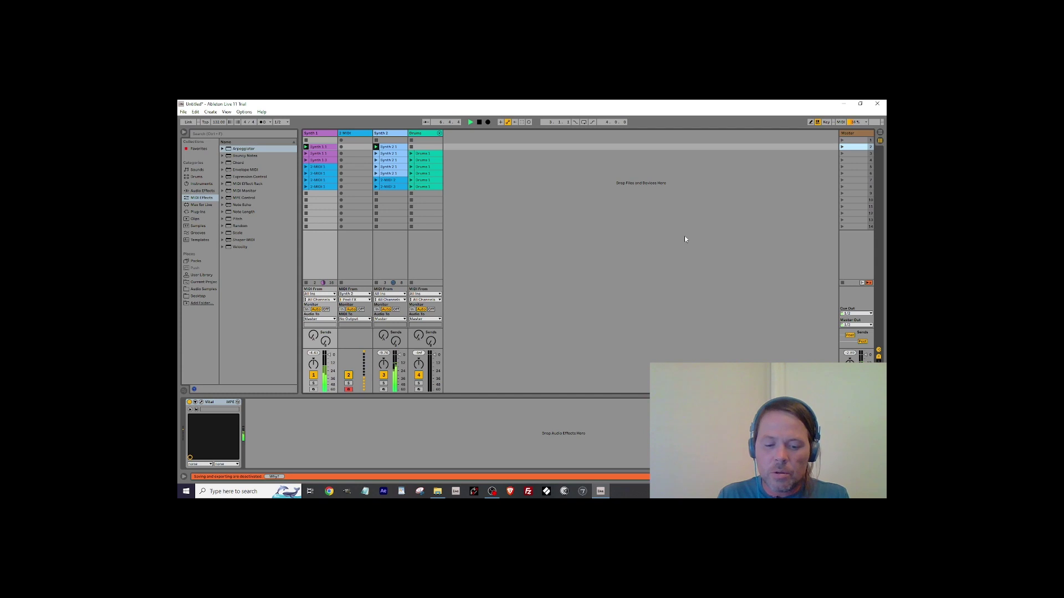
{"action": "left_click", "coordinate": [842, 154]}
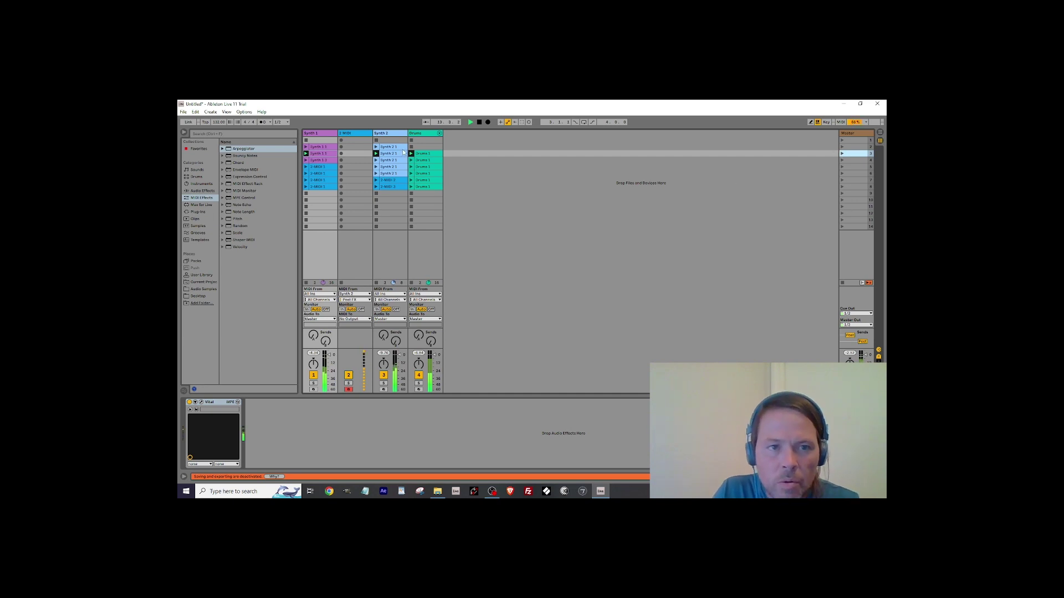
{"action": "left_click", "coordinate": [306, 141]}
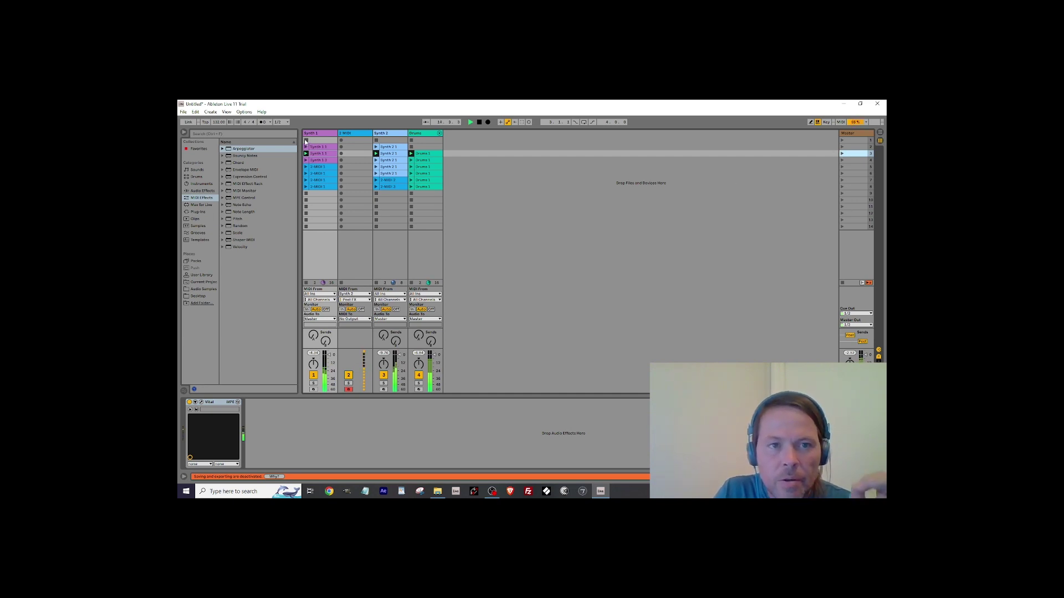
{"action": "left_click", "coordinate": [842, 160]}
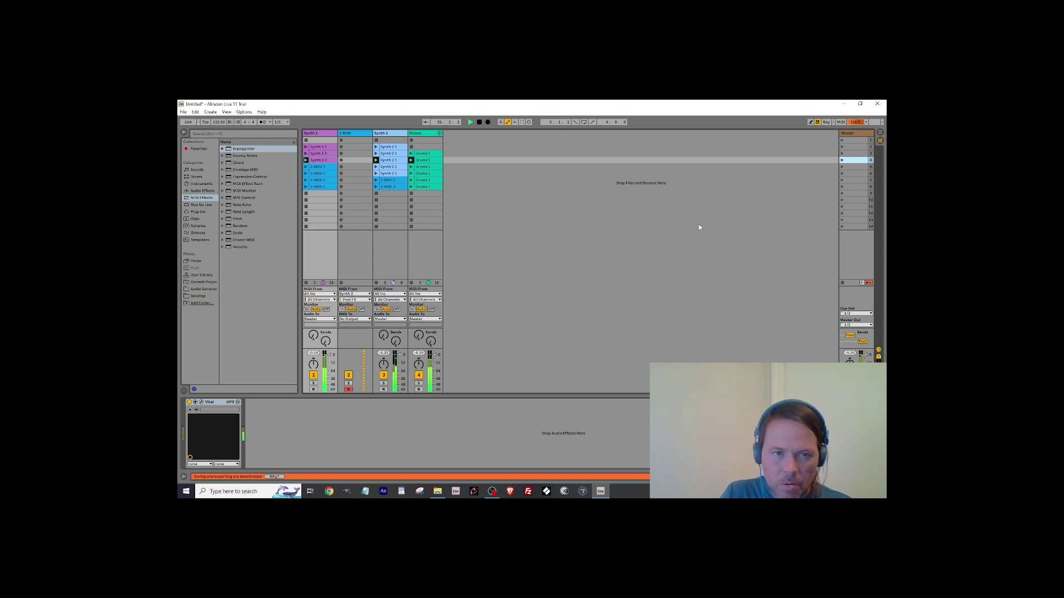
{"action": "left_click", "coordinate": [411, 193]}
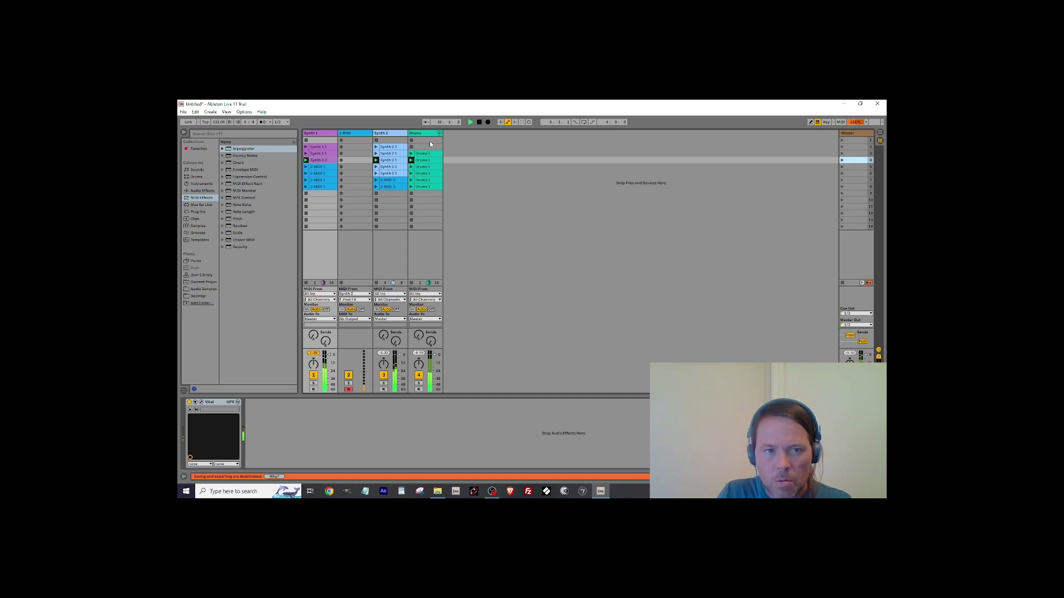
{"action": "left_click", "coordinate": [411, 140]}
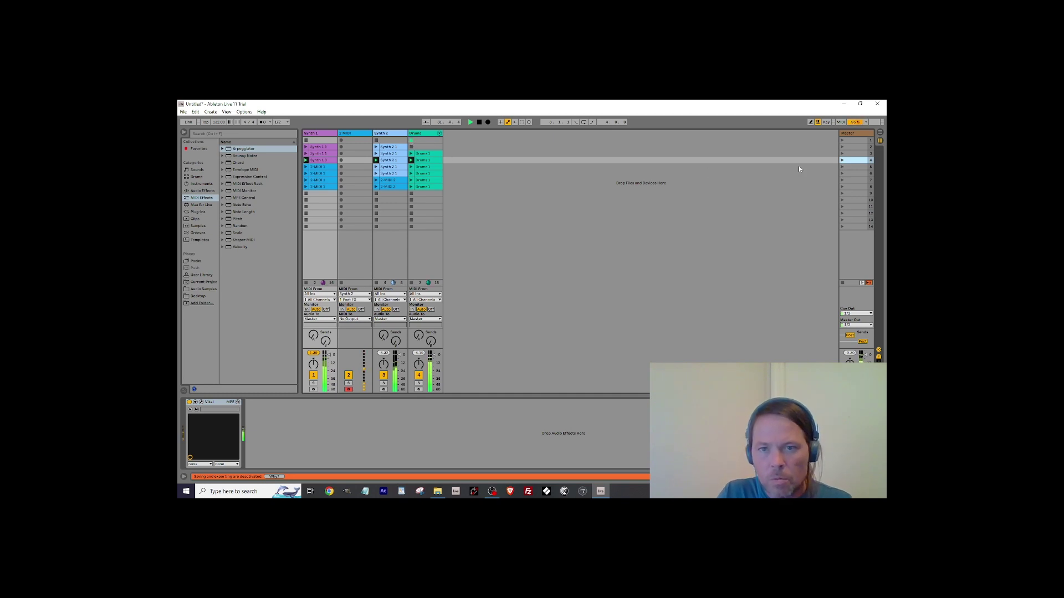
{"action": "left_click", "coordinate": [841, 167]}
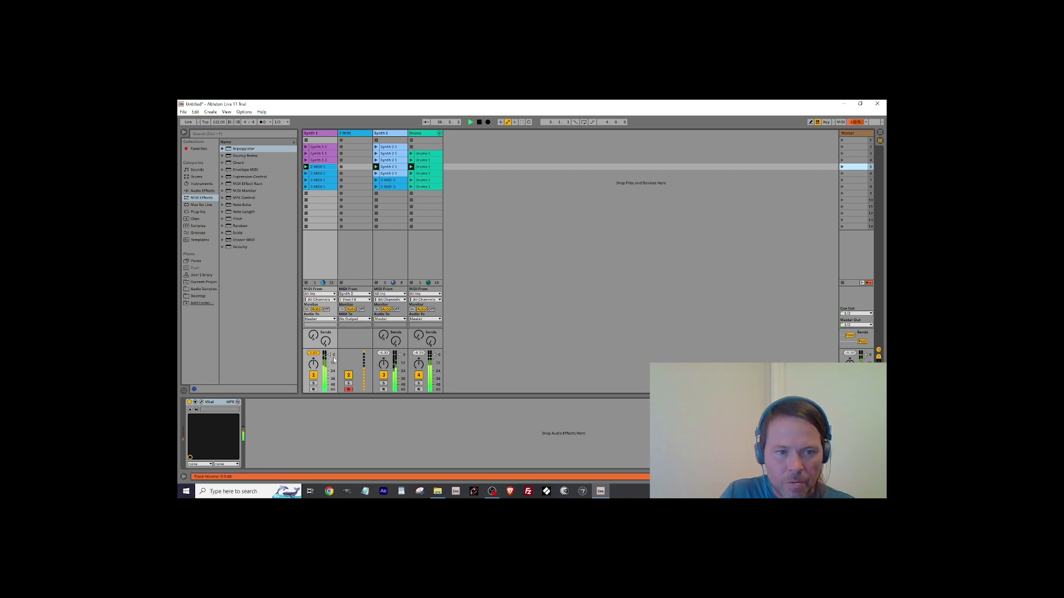
{"action": "left_click_drag", "start_coordinate": [335, 363], "coordinate": [335, 359]}
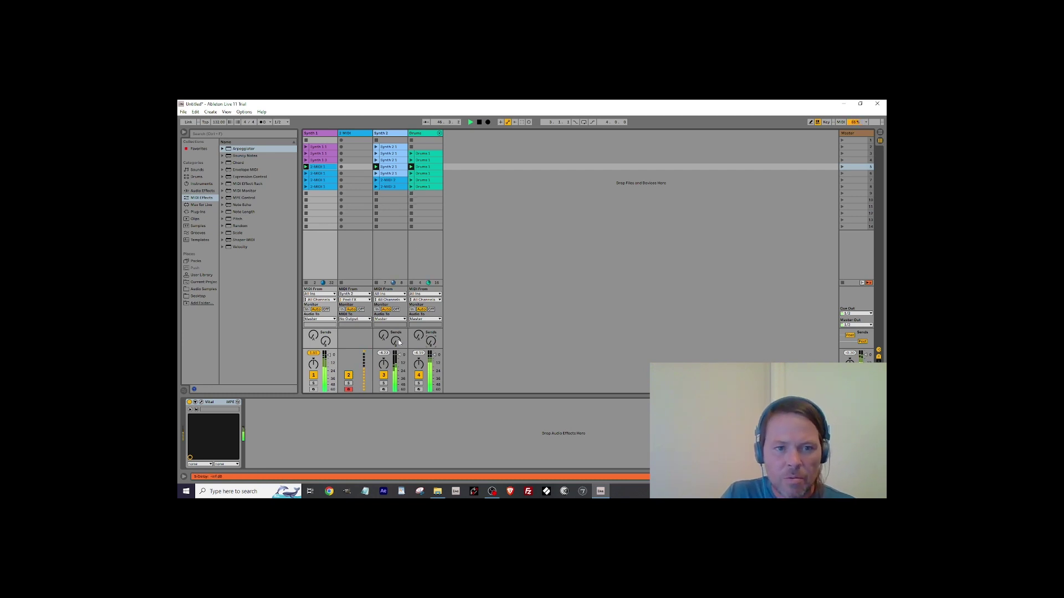
Play scenes six through eight in sequence, stopping the drums before scene seven, and stop playback after scene eight.
{"action": "left_click", "coordinate": [842, 174]}
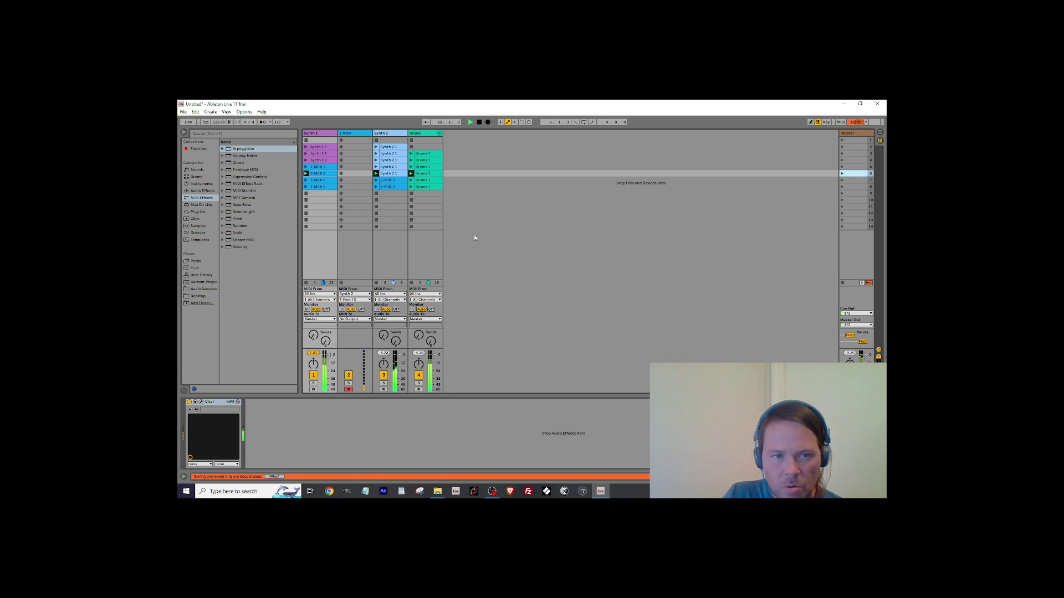
{"action": "left_click", "coordinate": [411, 195]}
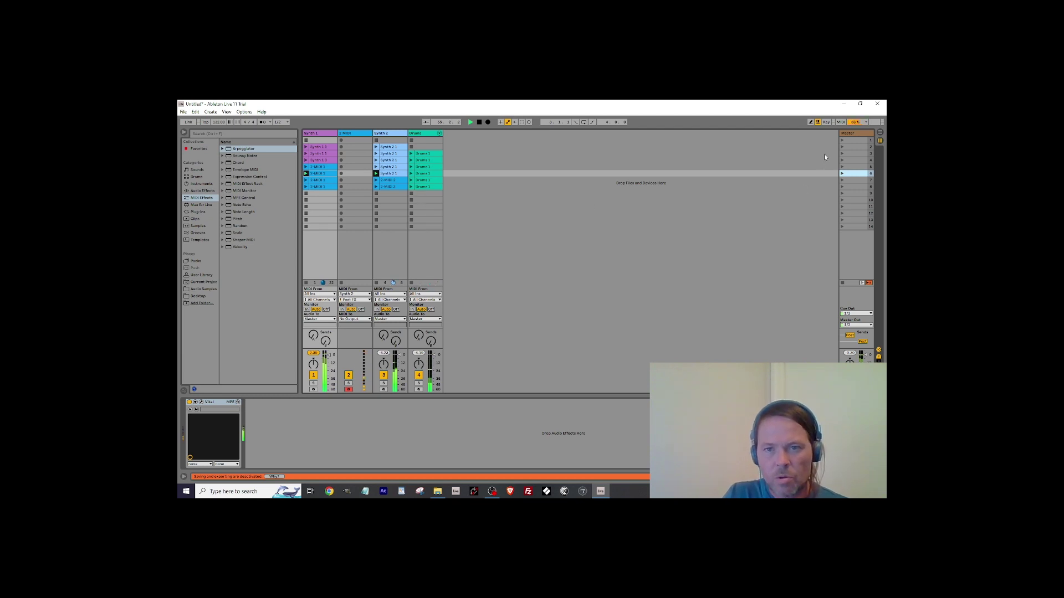
{"action": "left_click", "coordinate": [842, 180]}
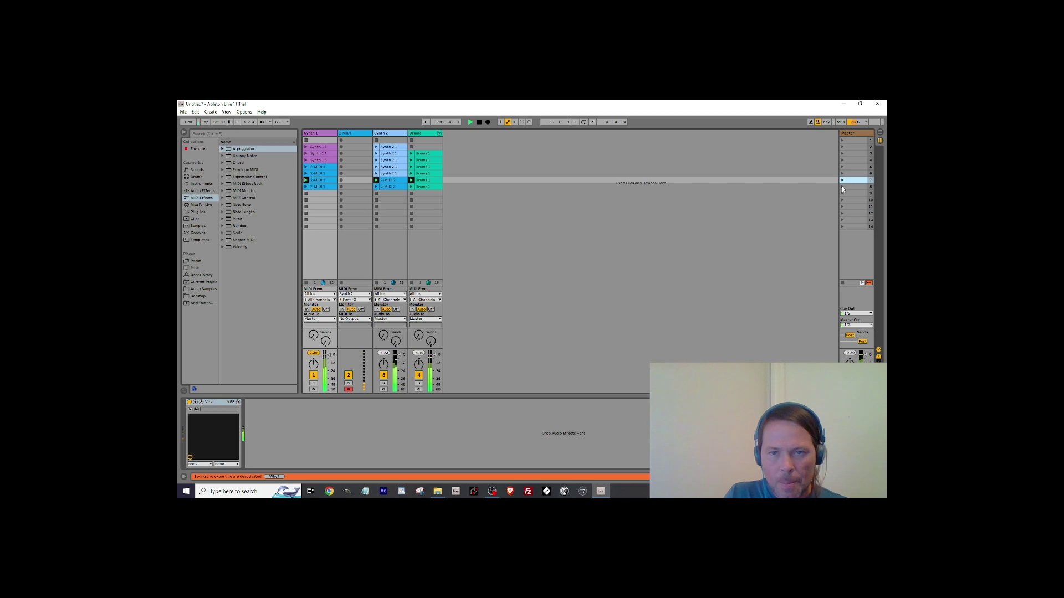
{"action": "left_click", "coordinate": [842, 187]}
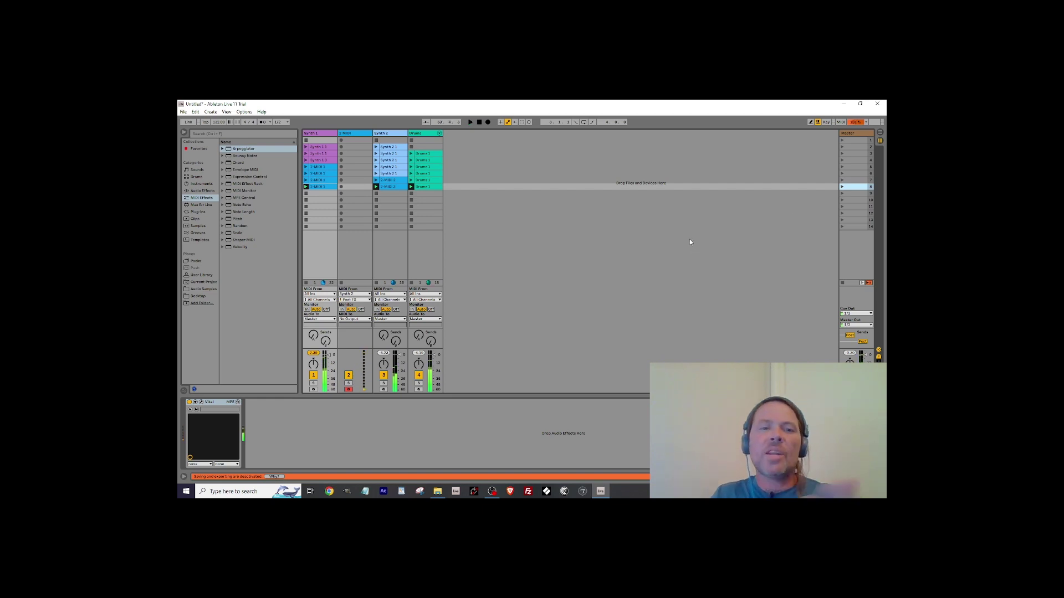
{"action": "key", "text": "space"}
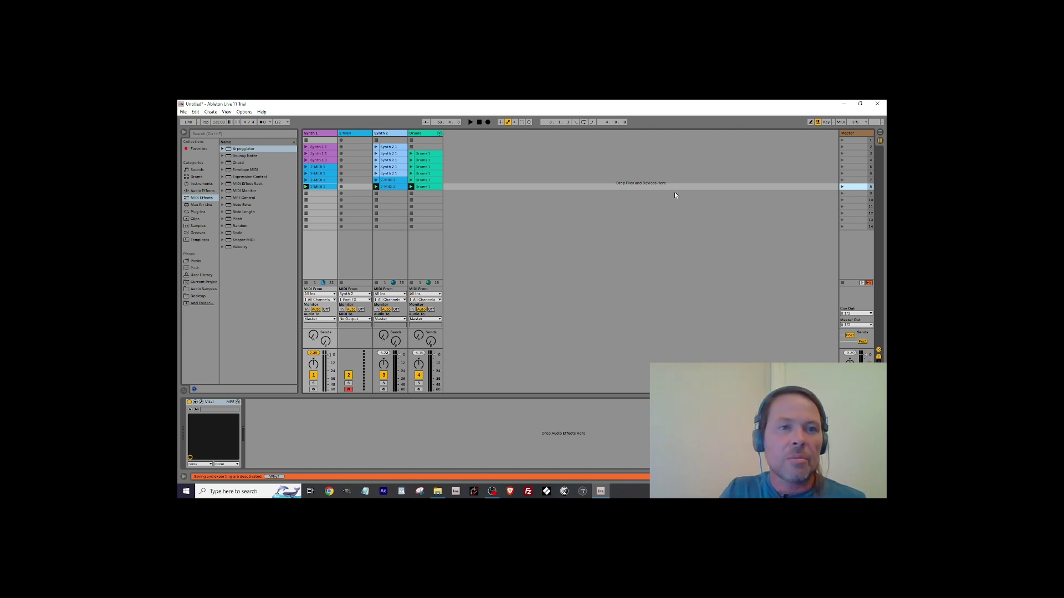
Delete the 2 MIDI track and insert a new MIDI track after the Drums track.
{"action": "left_click", "coordinate": [361, 135]}
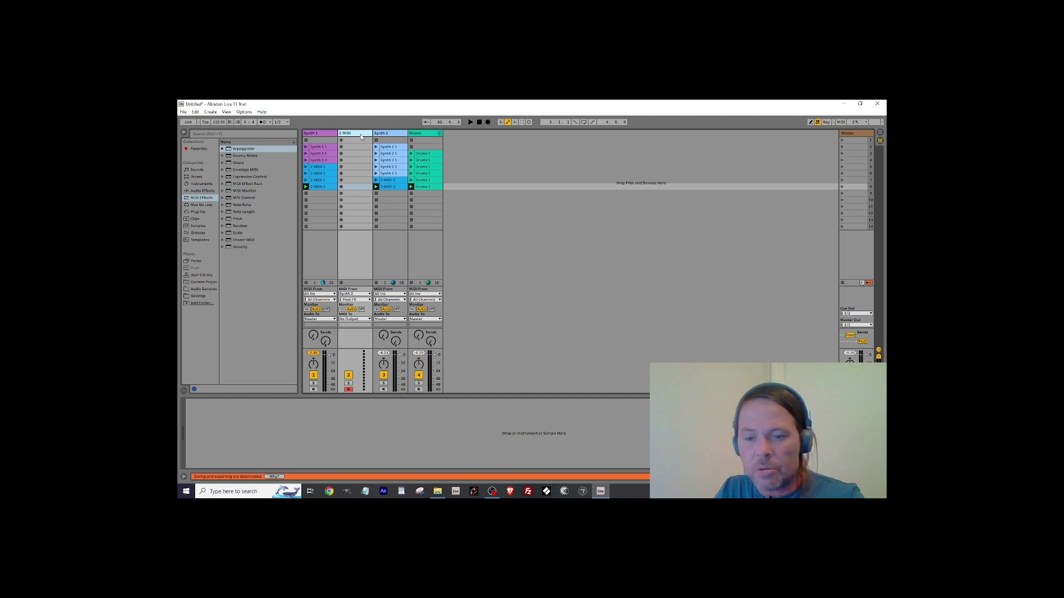
{"action": "key", "text": "Delete"}
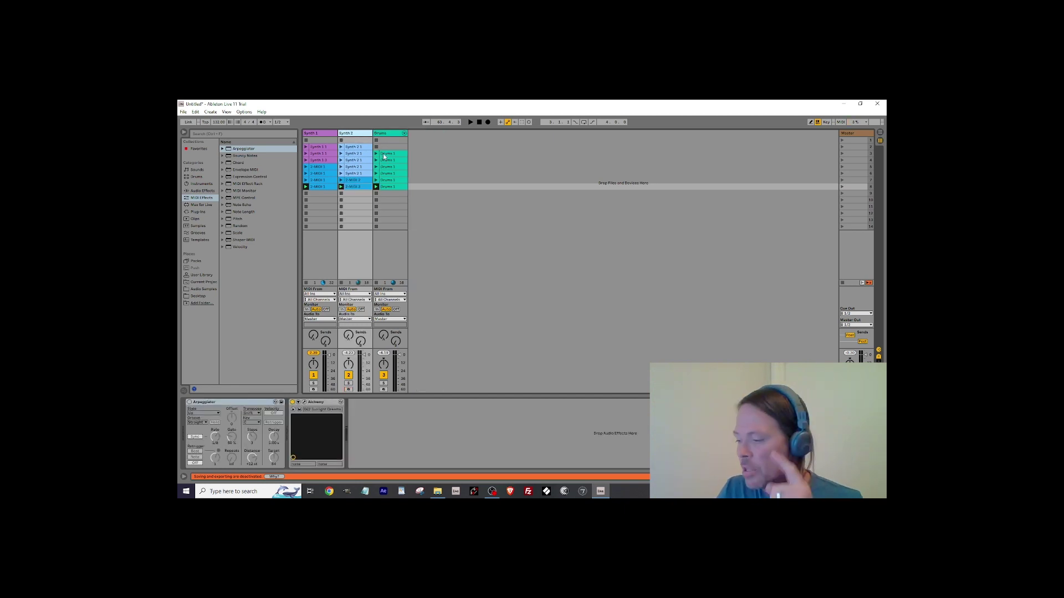
{"action": "left_click", "coordinate": [391, 140]}
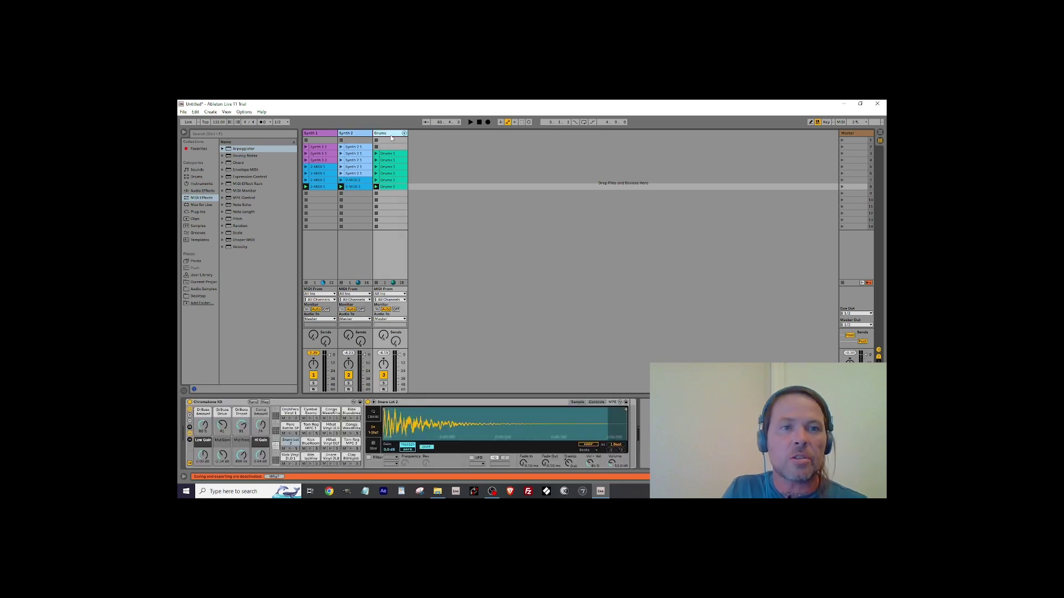
{"action": "key", "text": "ctrl+shift+t"}
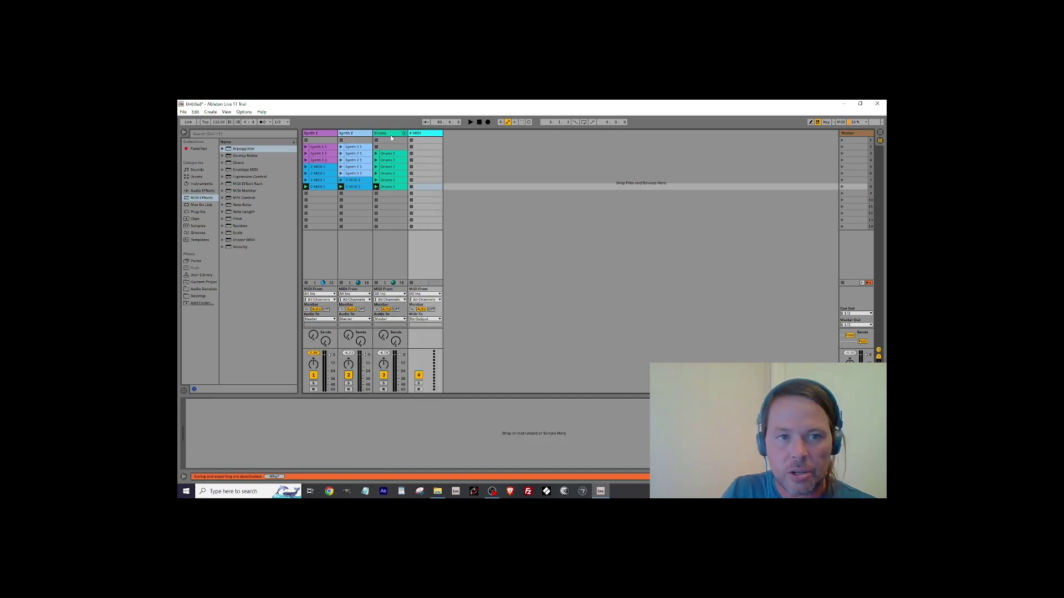
{"action": "left_click", "coordinate": [385, 155]}
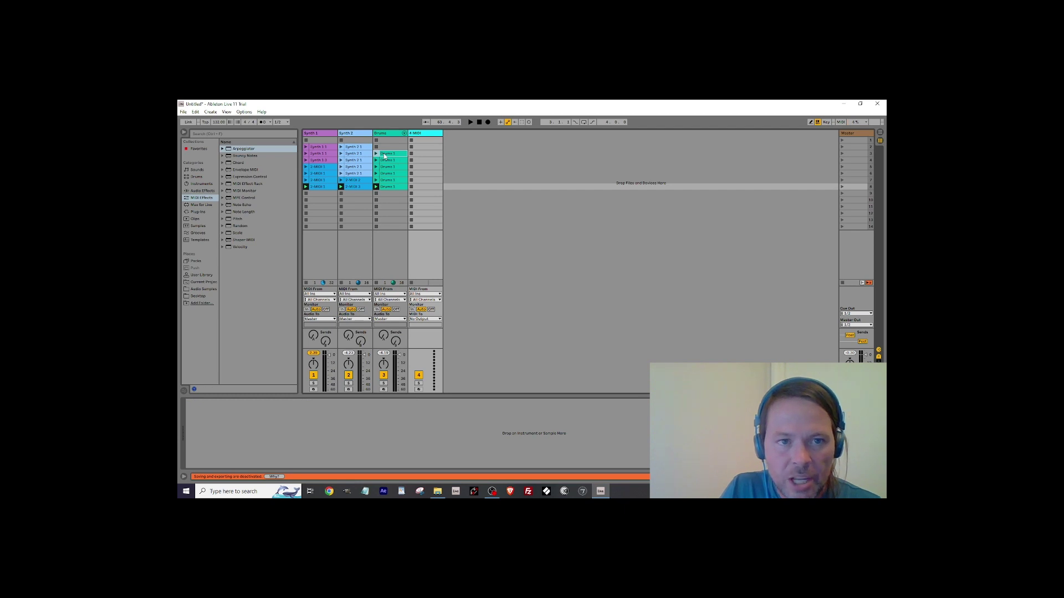
Move the third scene's Drums clip to the 4 MIDI track and open its notes for editing.
{"action": "left_click_drag", "start_coordinate": [384, 153], "coordinate": [421, 157]}
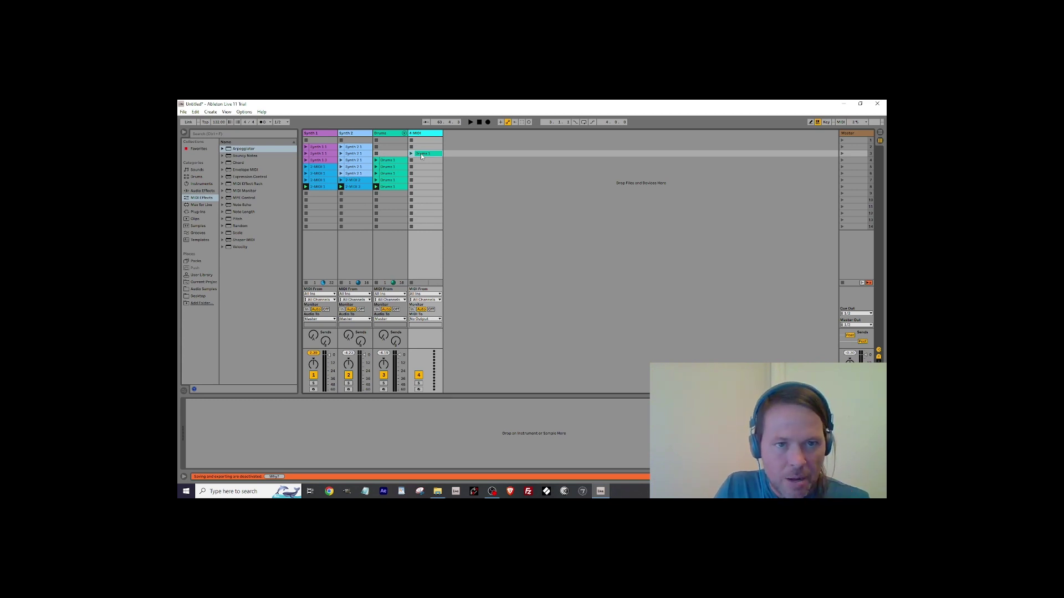
{"action": "double_click", "coordinate": [421, 154]}
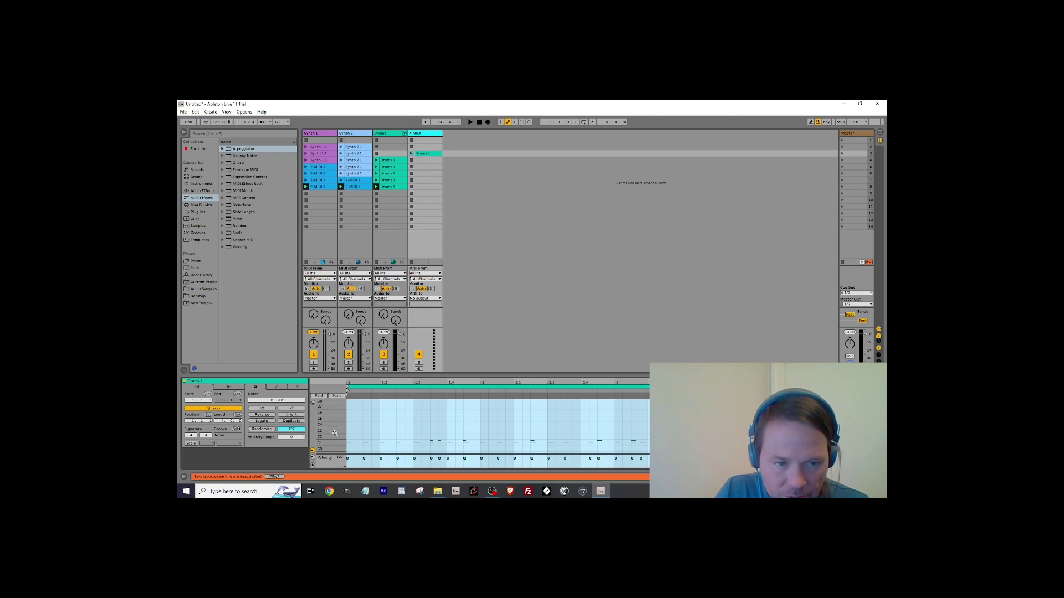
{"action": "left_click_drag", "start_coordinate": [325, 441], "coordinate": [343, 440]}
{"action": "scroll", "coordinate": [341, 444], "scroll_direction": "down", "scroll_amount": 3}
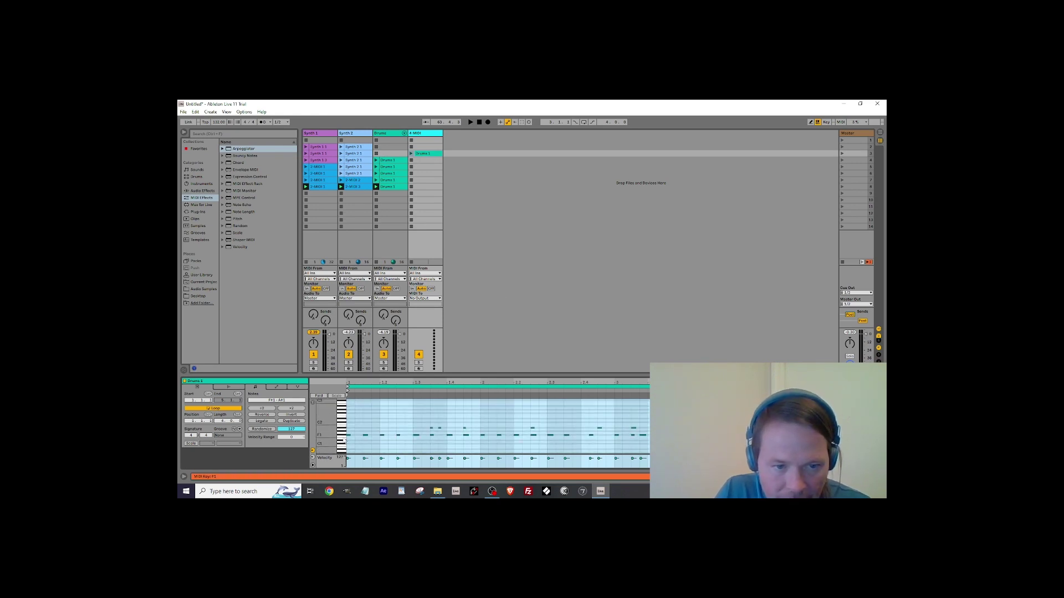
Transpose all F#1 notes in the third-scene 4 MIDI clip up to E3.
{"action": "left_click", "coordinate": [344, 437]}
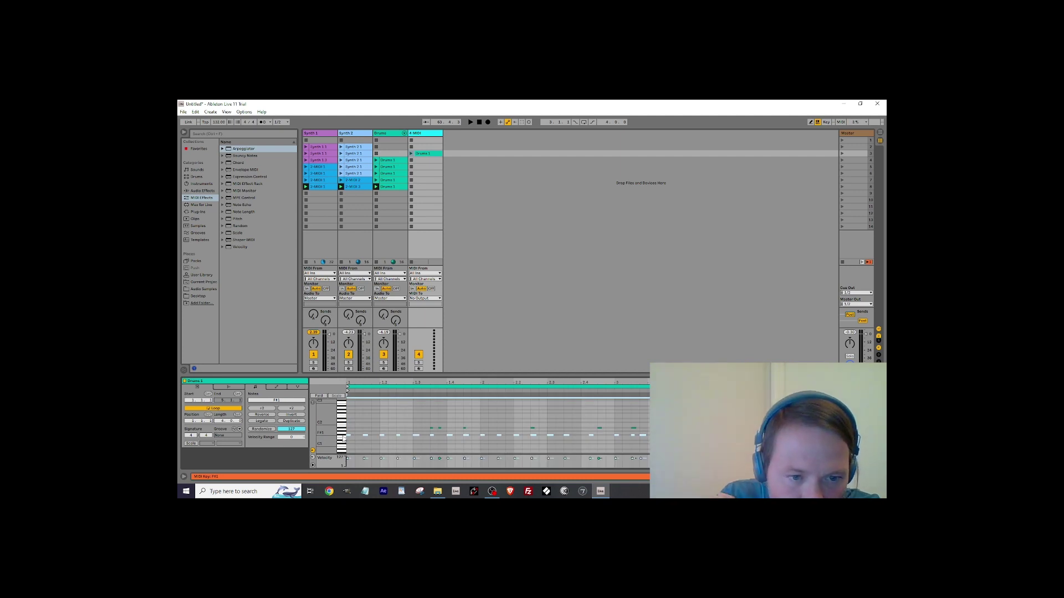
{"action": "key", "text": "Up"}
{"action": "key", "text": "Up"}
{"action": "key", "text": "Up"}
{"action": "key", "text": "Up"}
{"action": "key", "text": "Up"}
{"action": "key", "text": "Up"}
{"action": "key", "text": "Up"}
{"action": "key", "text": "Up"}
{"action": "key", "text": "Up"}
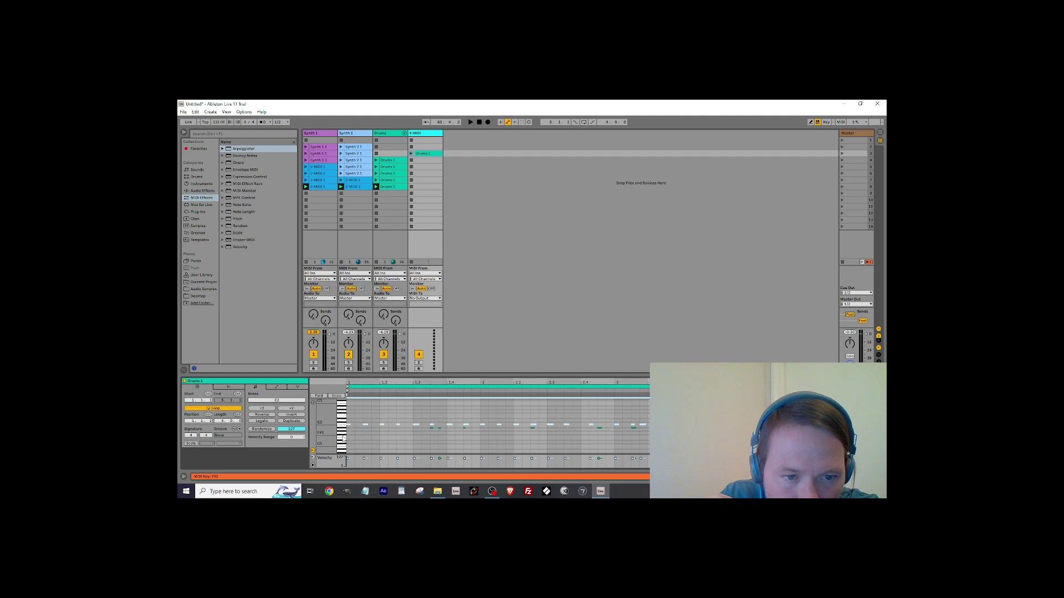
{"action": "key", "text": "Up"}
{"action": "key", "text": "Up"}
{"action": "key", "text": "Up"}
{"action": "key", "text": "Up"}
{"action": "key", "text": "Up"}
{"action": "key", "text": "Up"}
{"action": "key", "text": "Up"}
{"action": "key", "text": "Up"}
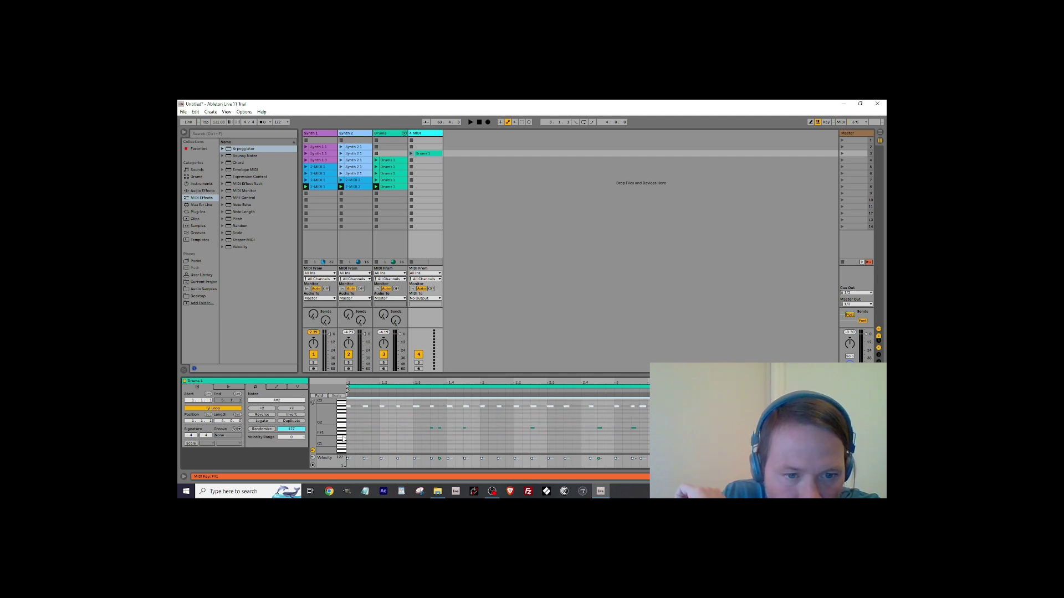
{"action": "key", "text": "Up"}
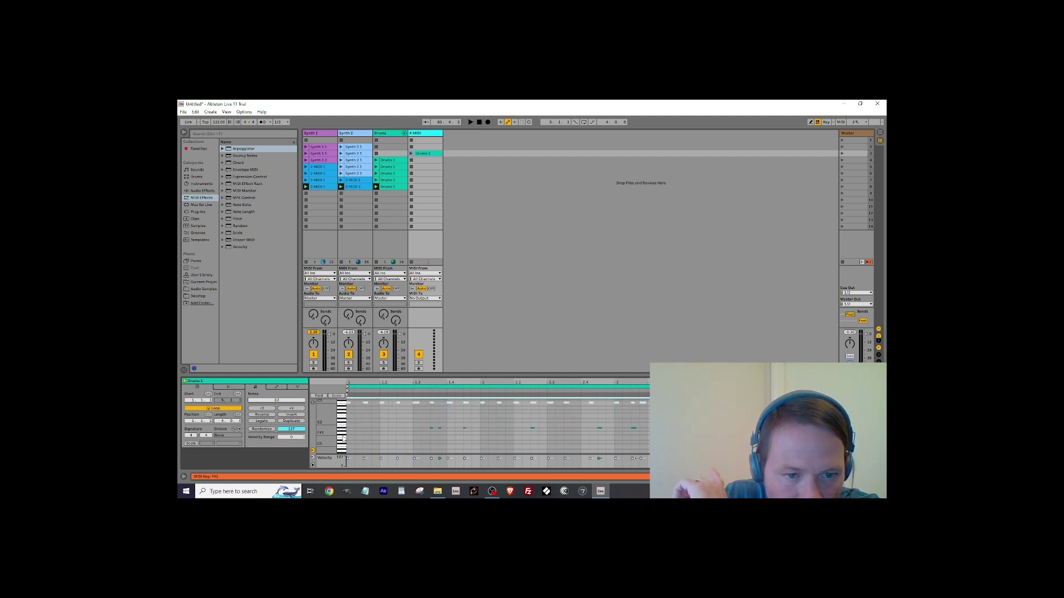
{"action": "key", "text": "Up"}
{"action": "key", "text": "Up"}
{"action": "key", "text": "Up"}
{"action": "key", "text": "Up"}
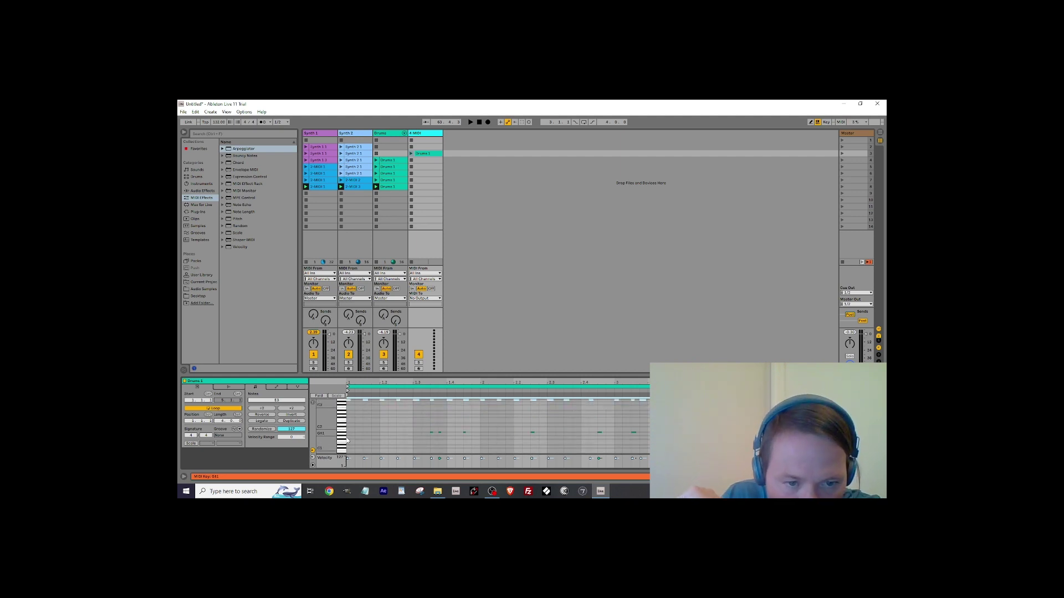
Transpose all A#1 notes in the third-scene 4 MIDI clip up to F3.
{"action": "left_click", "coordinate": [343, 432]}
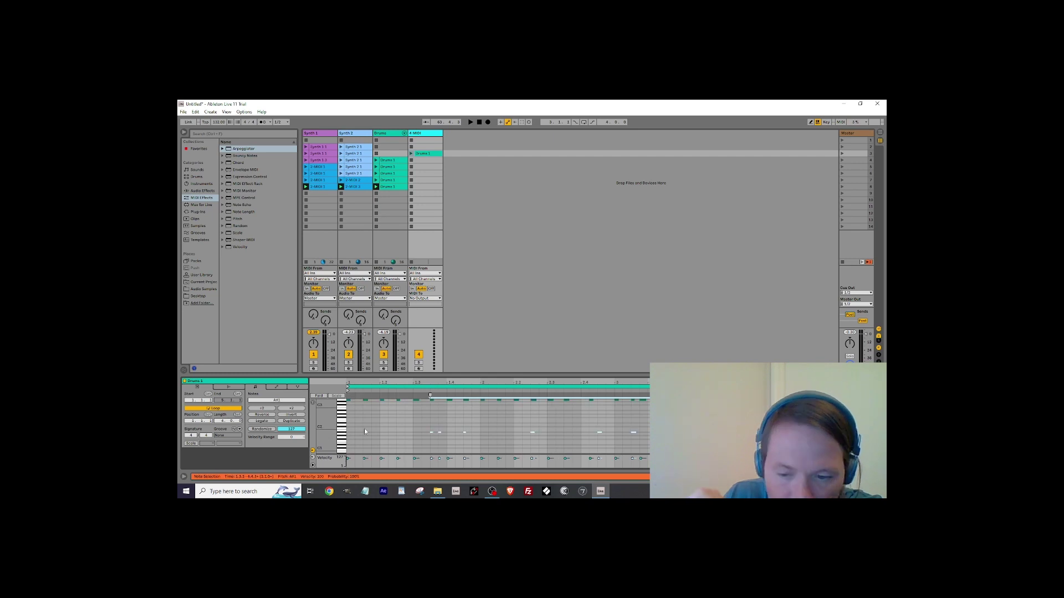
{"action": "key", "text": "Up"}
{"action": "key", "text": "Up"}
{"action": "key", "text": "Up"}
{"action": "key", "text": "Up"}
{"action": "key", "text": "Up"}
{"action": "key", "text": "Up"}
{"action": "key", "text": "Up"}
{"action": "key", "text": "Up"}
{"action": "key", "text": "Up"}
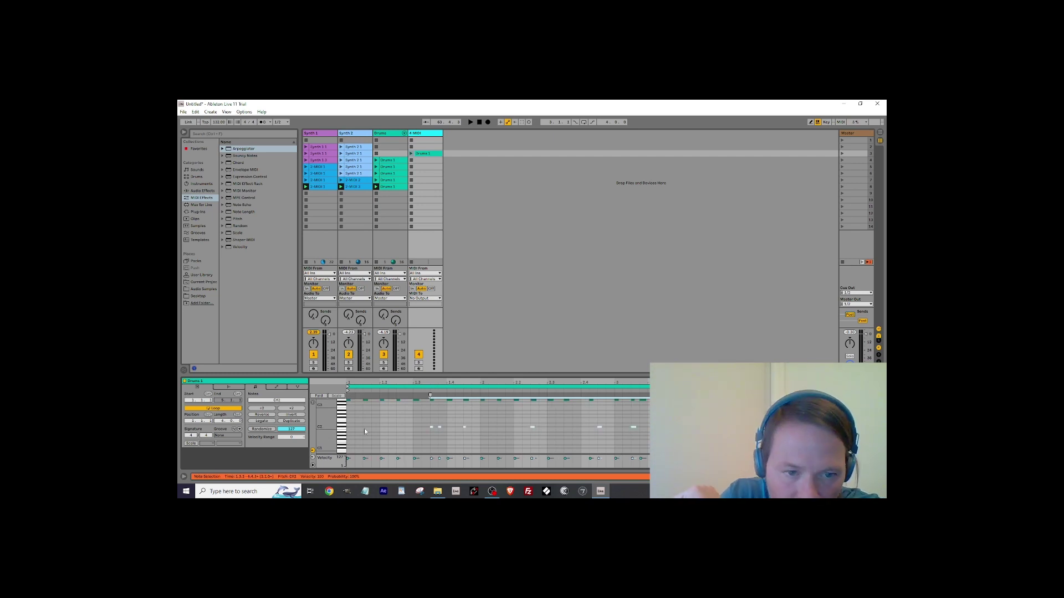
{"action": "key", "text": "Up"}
{"action": "key", "text": "Up"}
{"action": "key", "text": "Up"}
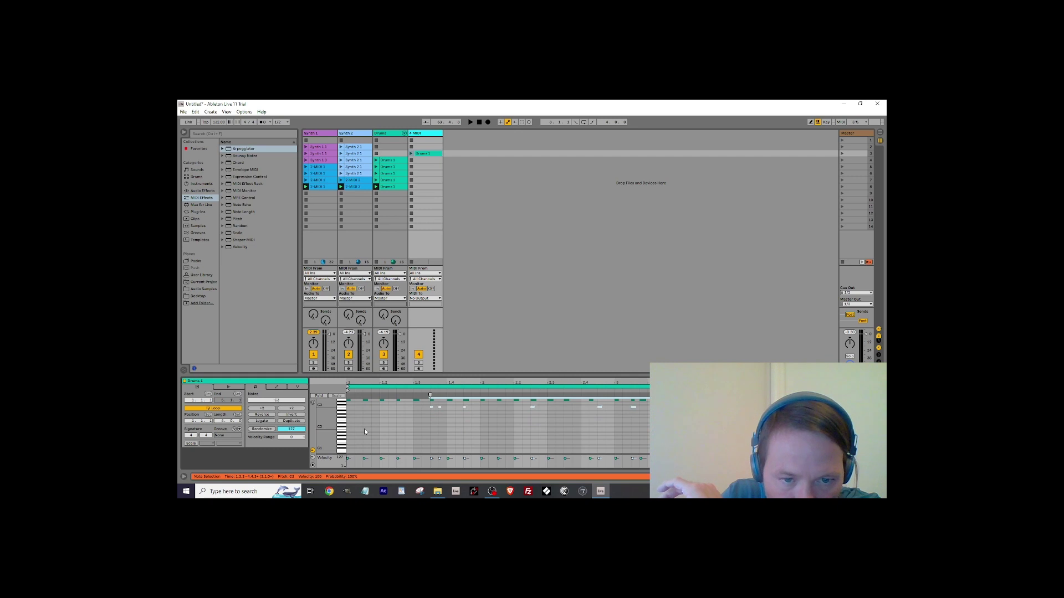
{"action": "key", "text": "Up"}
{"action": "key", "text": "Up"}
{"action": "key", "text": "Up"}
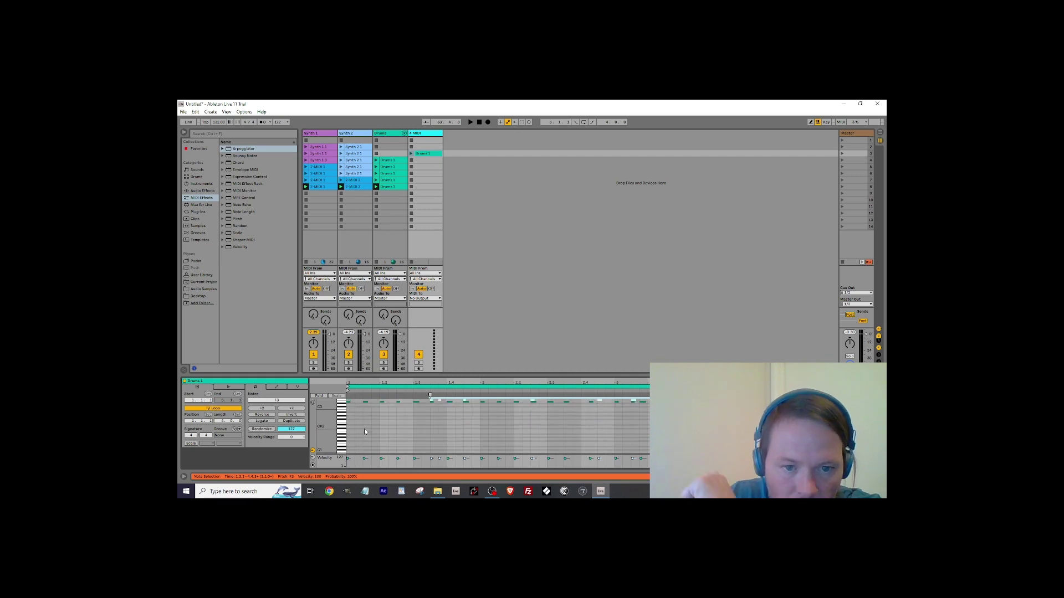
Recolor the third-scene clip on the 4 MIDI track light green.
{"action": "key", "text": "ctrl+s"}
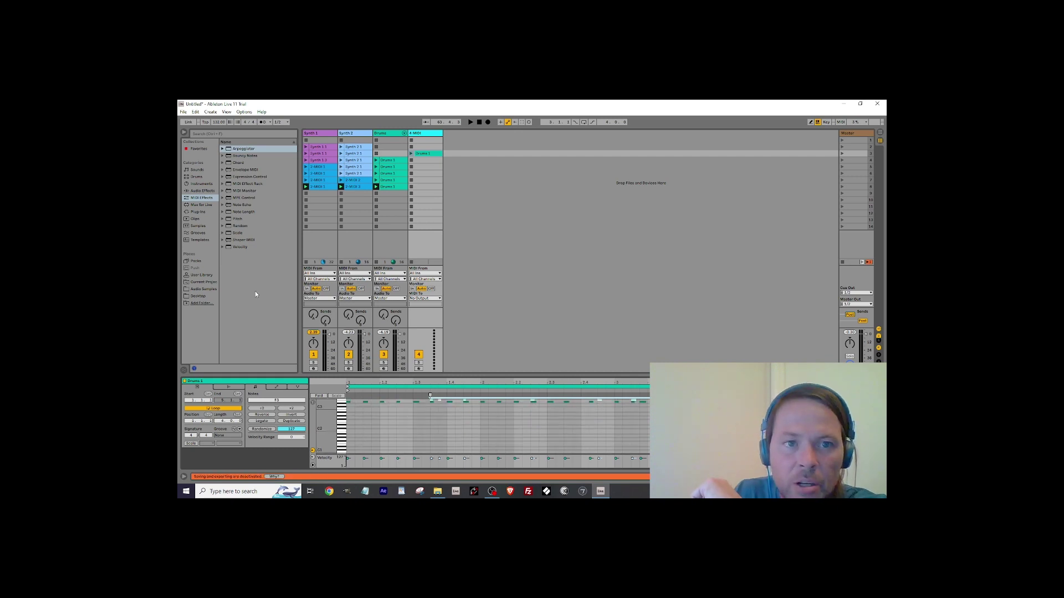
{"action": "right_click", "coordinate": [424, 155]}
{"action": "left_click", "coordinate": [455, 263]}
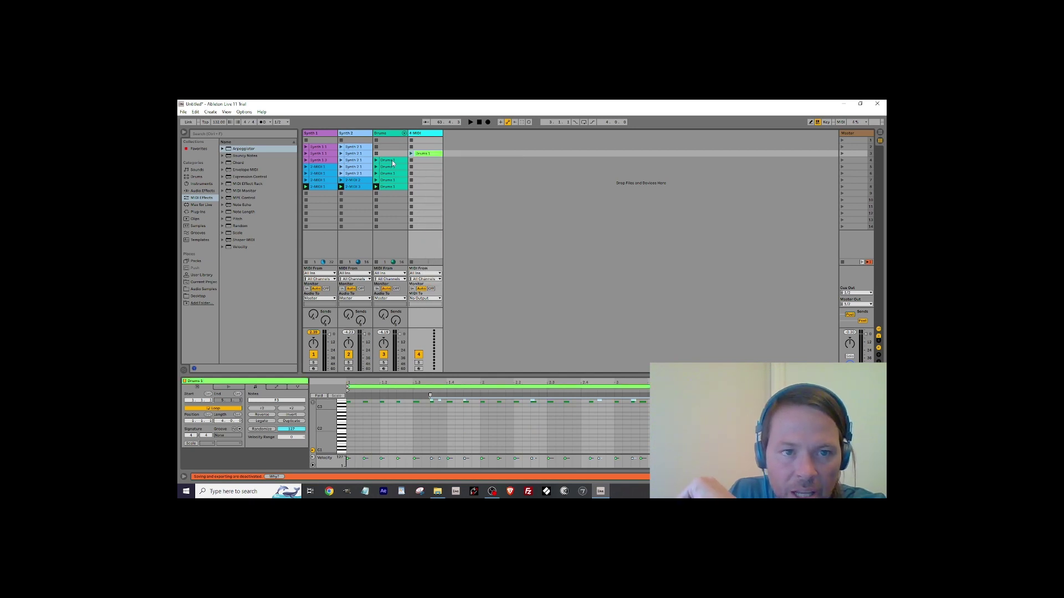
Move the fourth scene's Drums clip across to the same scene on the 4 MIDI track.
{"action": "left_click", "coordinate": [393, 160]}
{"action": "left_click", "coordinate": [390, 167]}
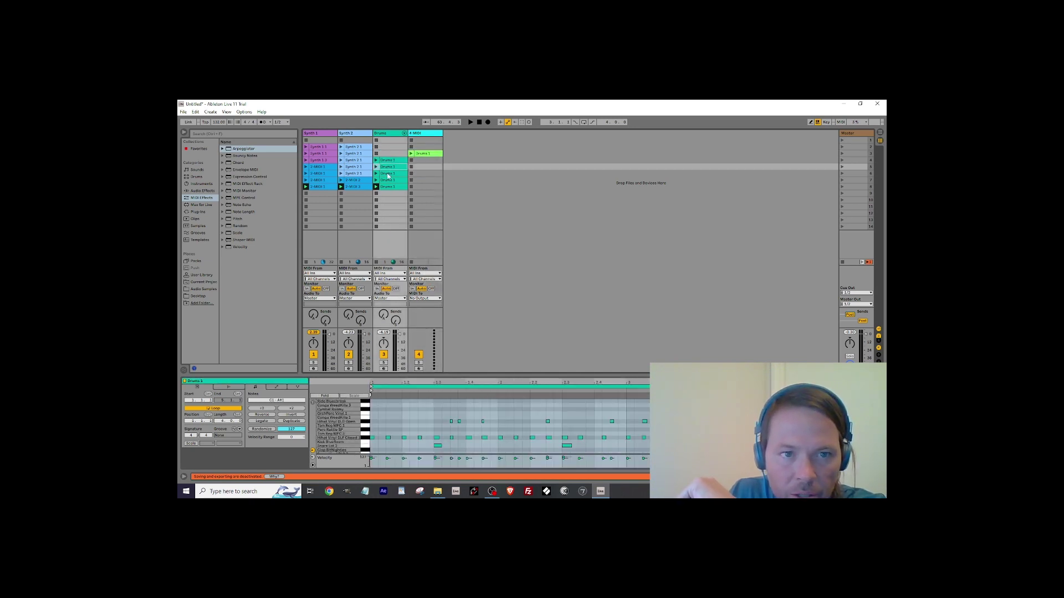
{"action": "left_click", "coordinate": [390, 174]}
{"action": "left_click", "coordinate": [392, 167]}
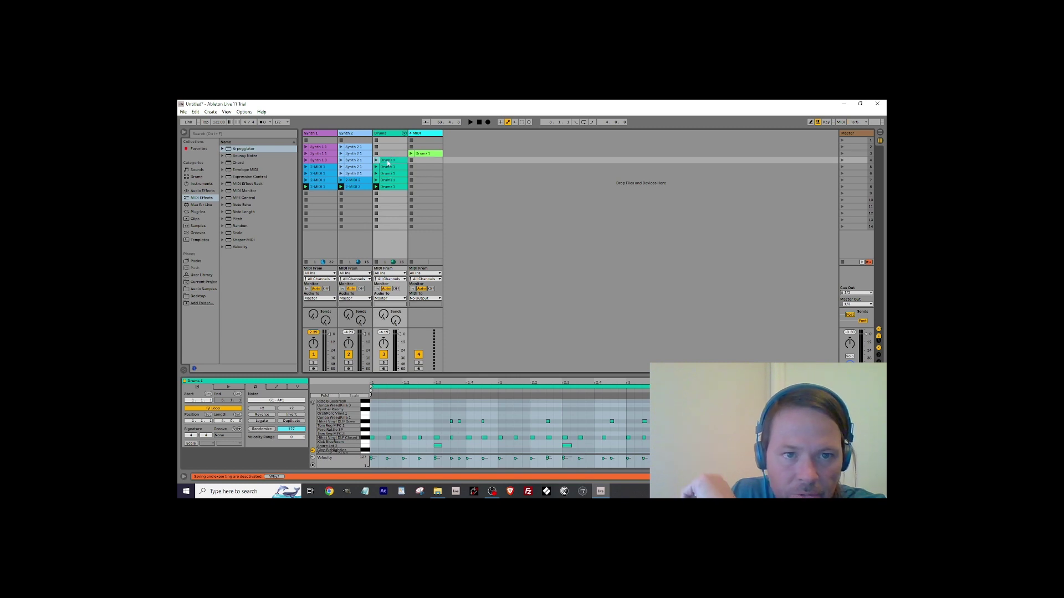
{"action": "left_click_drag", "start_coordinate": [391, 161], "coordinate": [415, 161]}
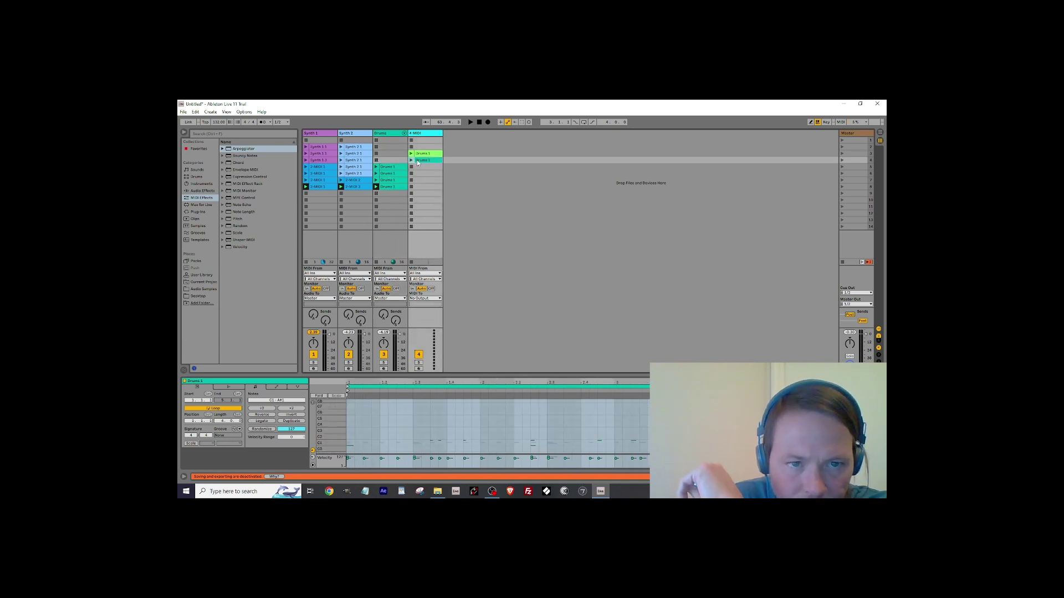
Transpose the lowest note row, the C1 kick hits, up to C3 in the fourth-scene 4 MIDI clip.
{"action": "left_click_drag", "start_coordinate": [328, 437], "coordinate": [336, 453]}
{"action": "left_click", "coordinate": [341, 432]}
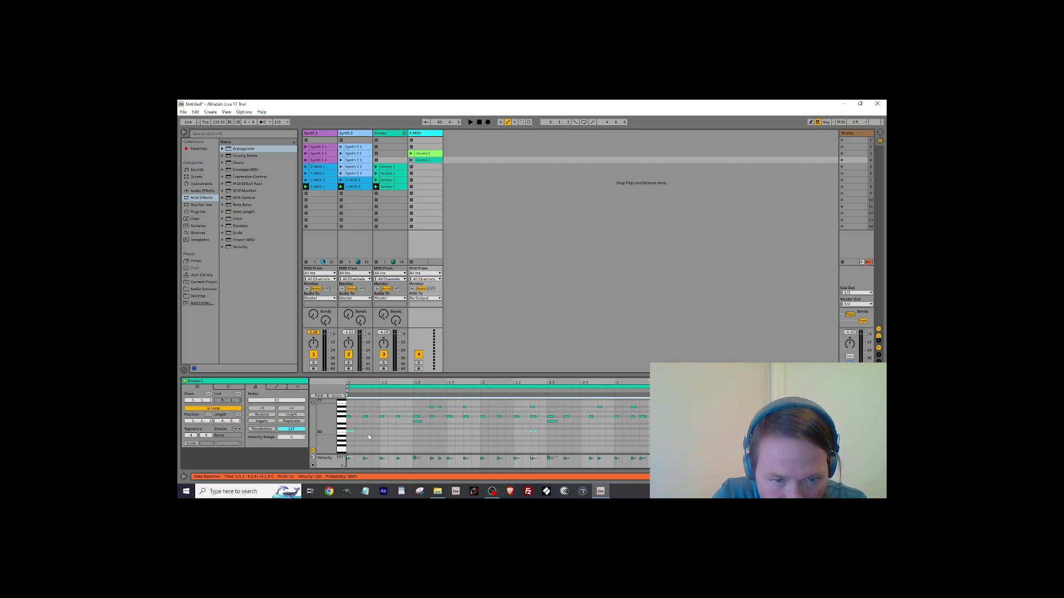
{"action": "key", "text": "shift+Up"}
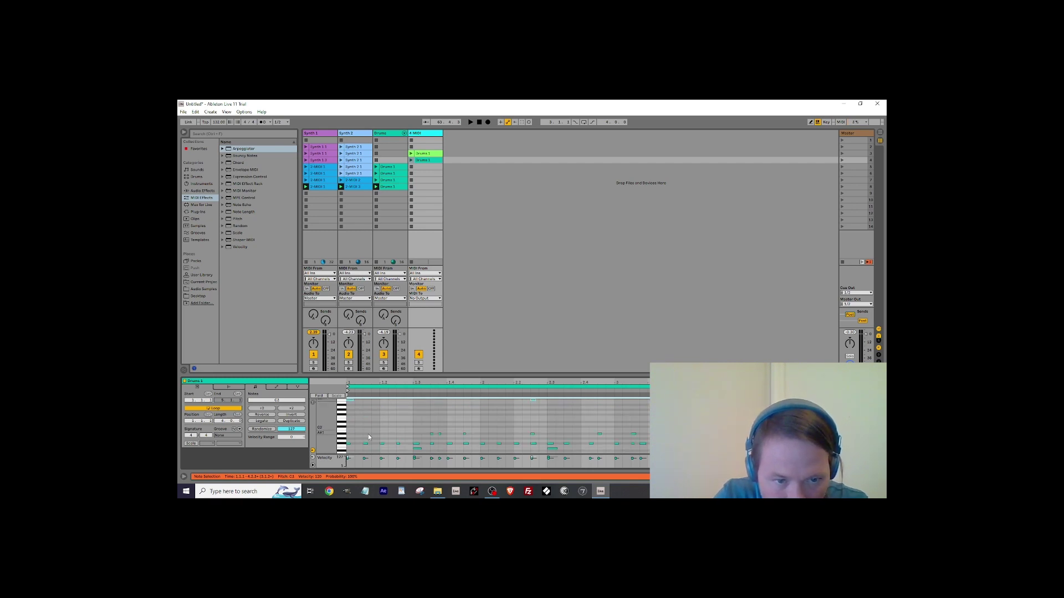
{"action": "scroll", "coordinate": [333, 430], "scroll_direction": "up", "scroll_amount": 1}
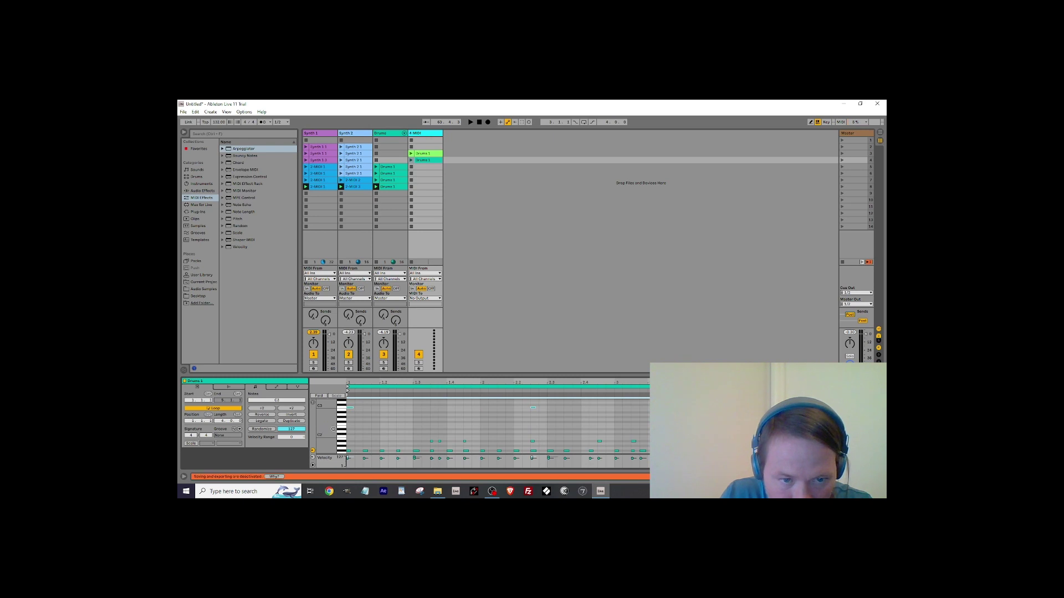
Transpose the E1 snare notes up to D3 in the fourth-scene 4 MIDI clip.
{"action": "scroll", "coordinate": [333, 430], "scroll_direction": "down", "scroll_amount": 2}
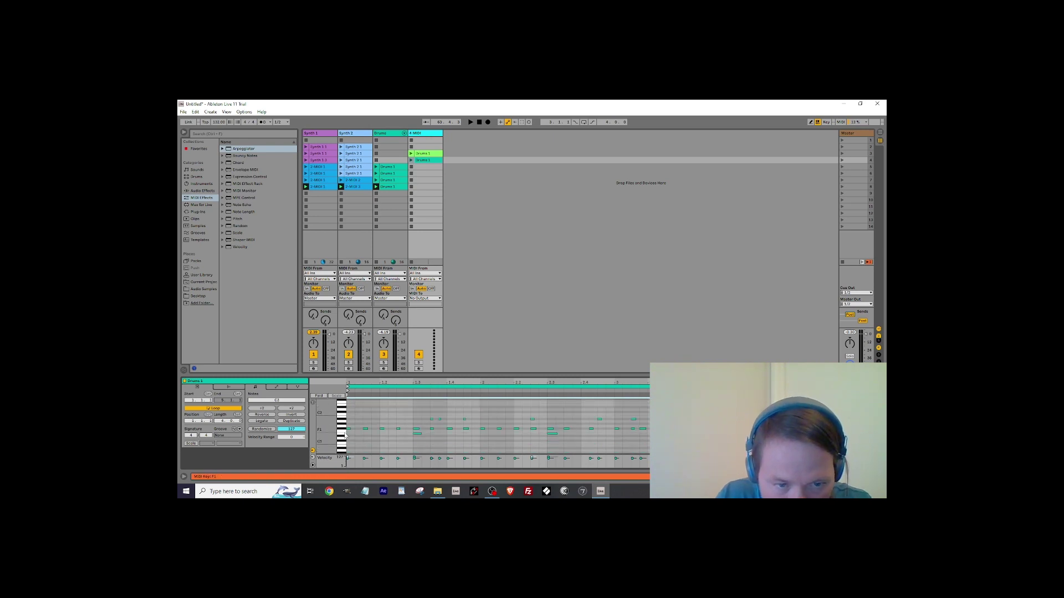
{"action": "left_click", "coordinate": [343, 436]}
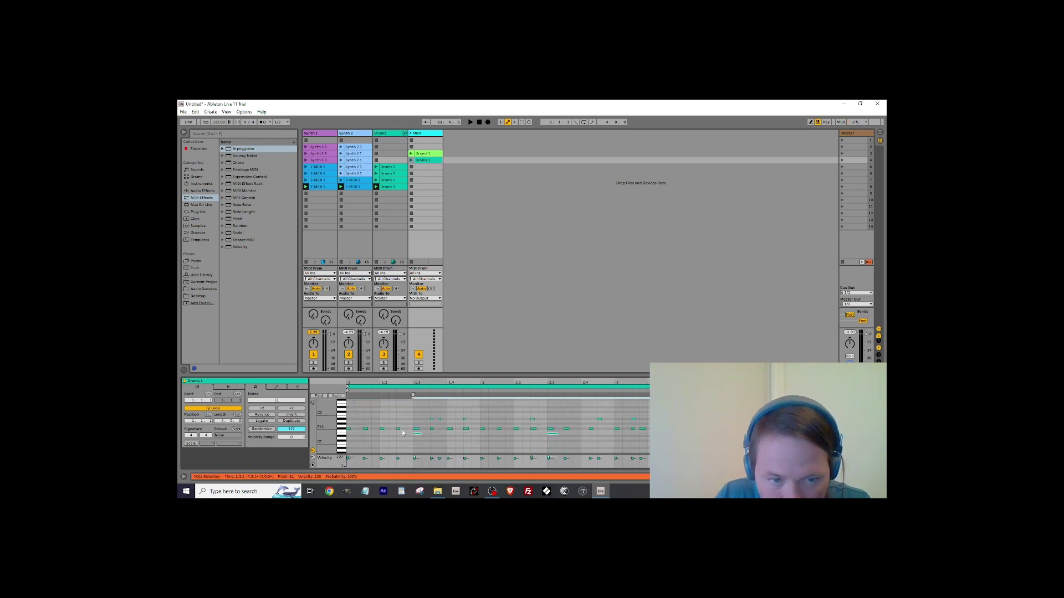
{"action": "key", "text": "shift+Up"}
{"action": "key", "text": "shift+Up"}
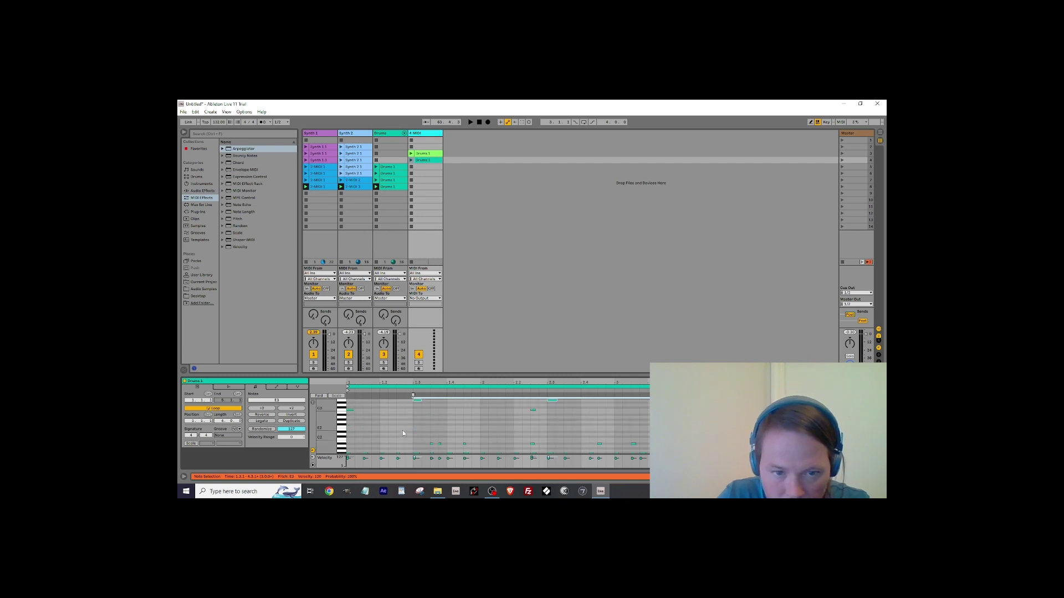
{"action": "key", "text": "Down"}
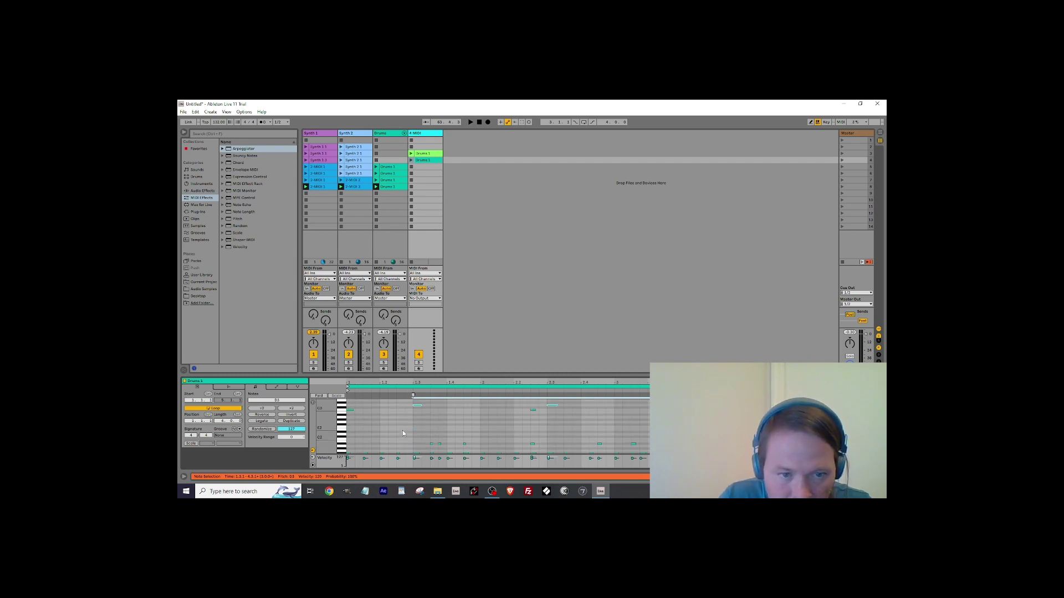
Transpose the F#1 closed hi-hat notes up to E3 in the fourth-scene 4 MIDI clip.
{"action": "scroll", "coordinate": [394, 432], "scroll_direction": "down", "scroll_amount": 2}
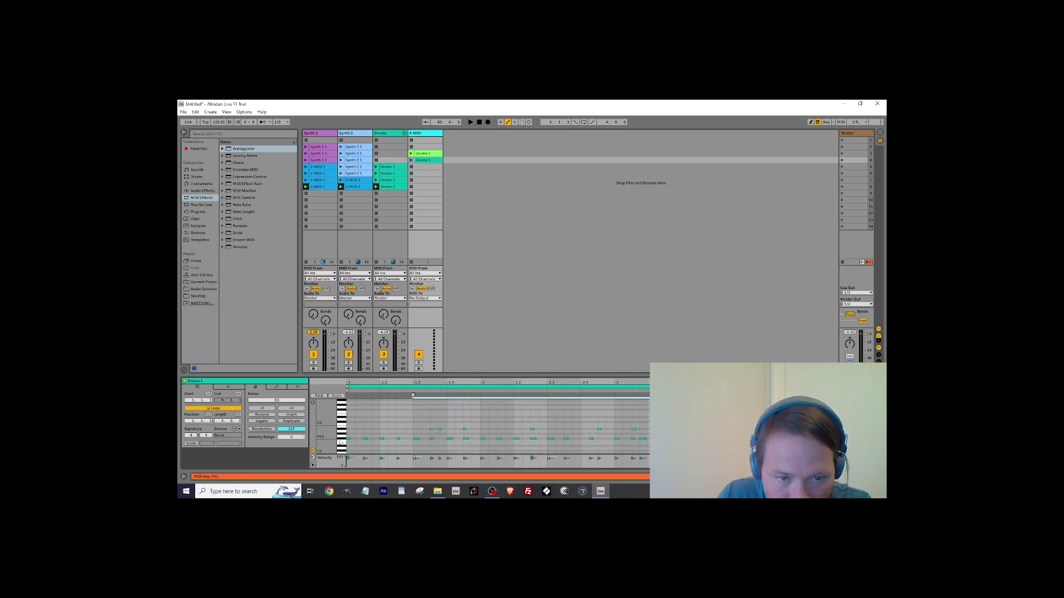
{"action": "left_click", "coordinate": [342, 439]}
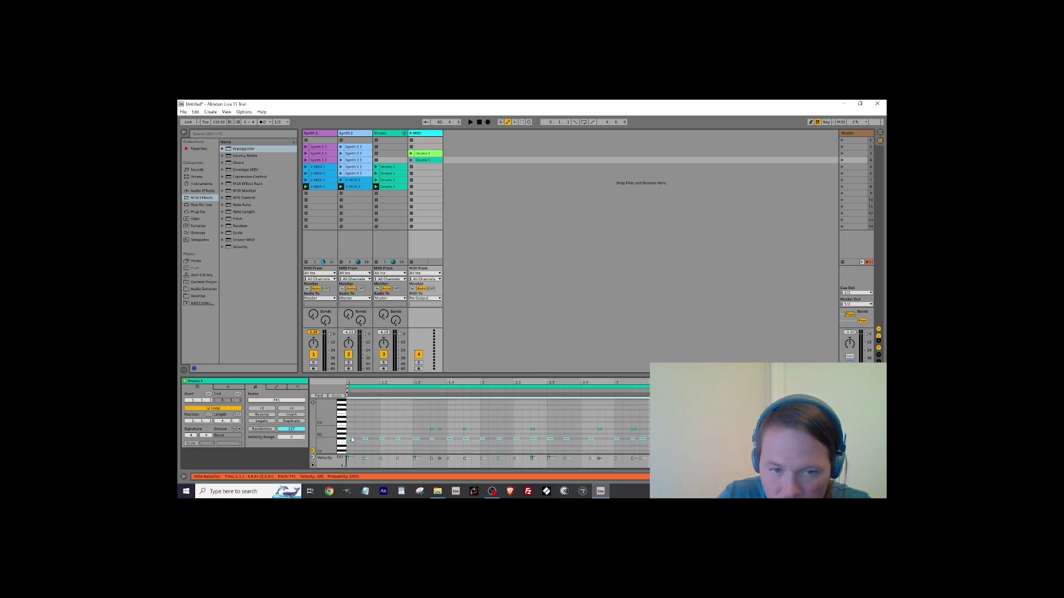
{"action": "key", "text": "shift+Up"}
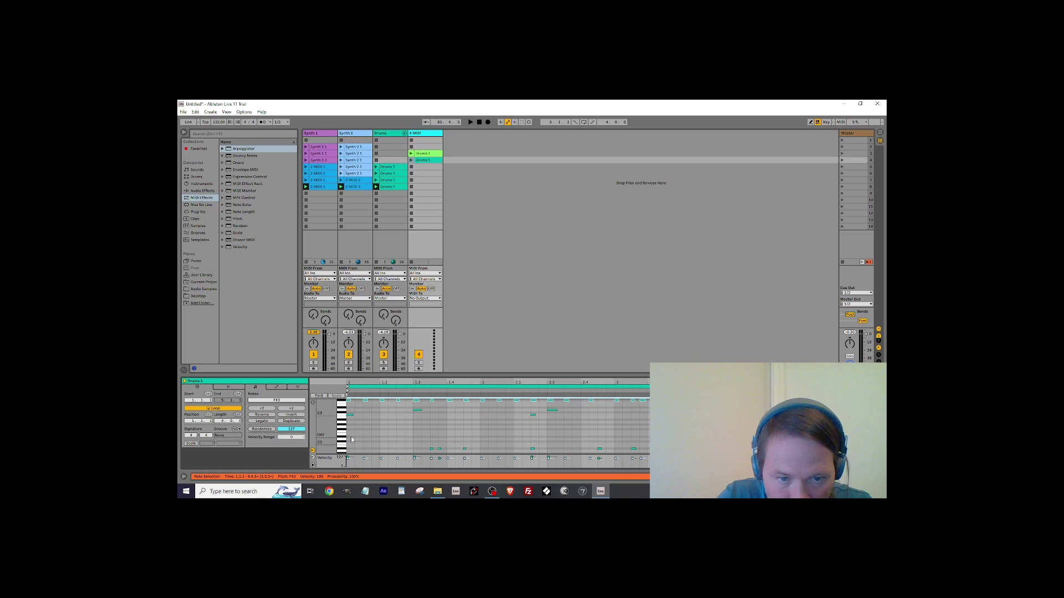
{"action": "key", "text": "Down"}
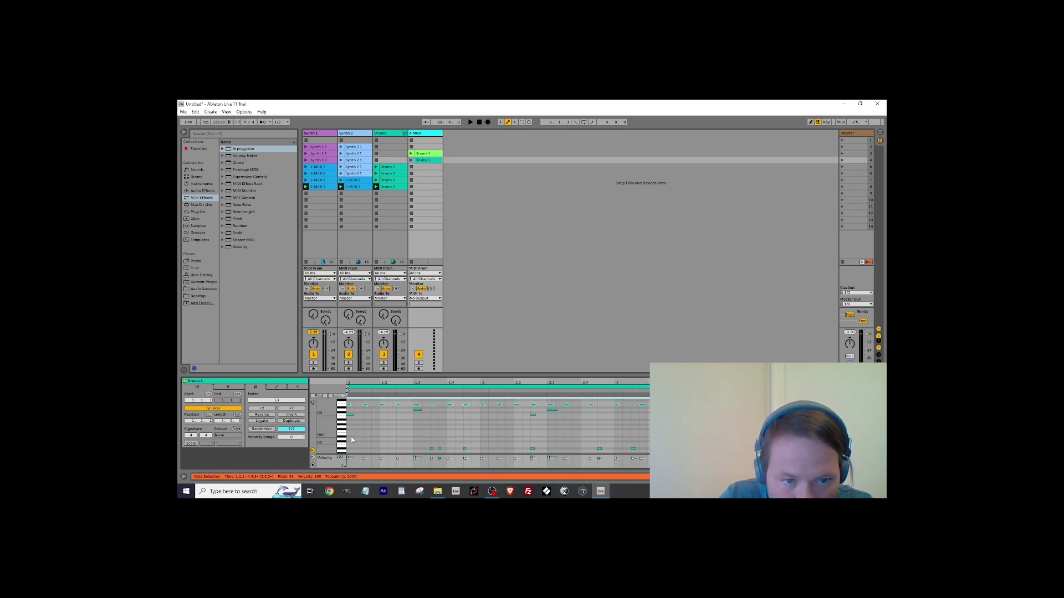
Transpose the A#1 open hi-hat notes up to F3 in the fourth-scene 4 MIDI clip.
{"action": "left_click", "coordinate": [344, 449], "text": "shift"}
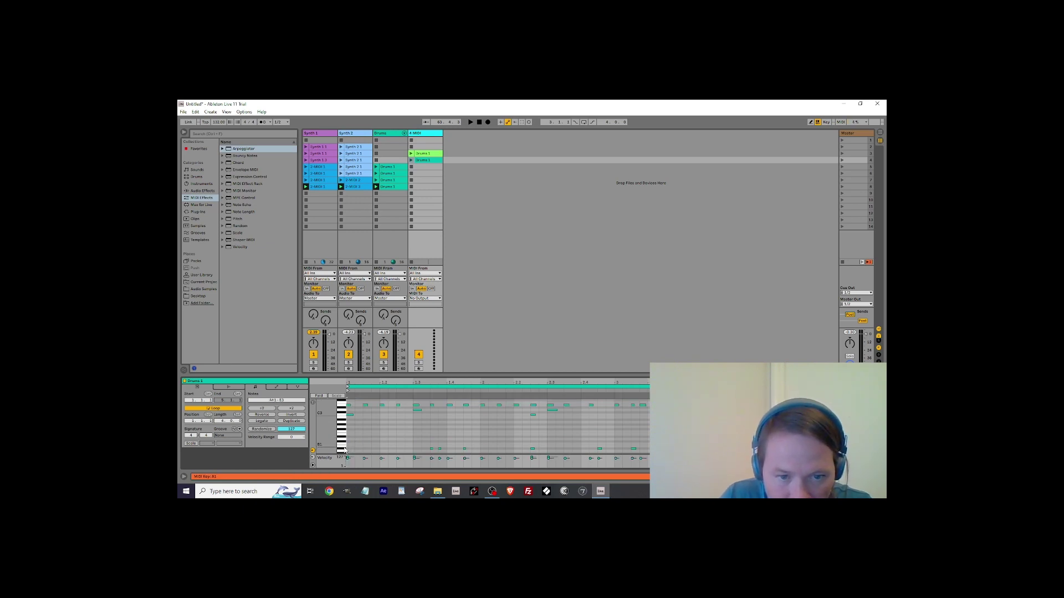
{"action": "left_click", "coordinate": [344, 450]}
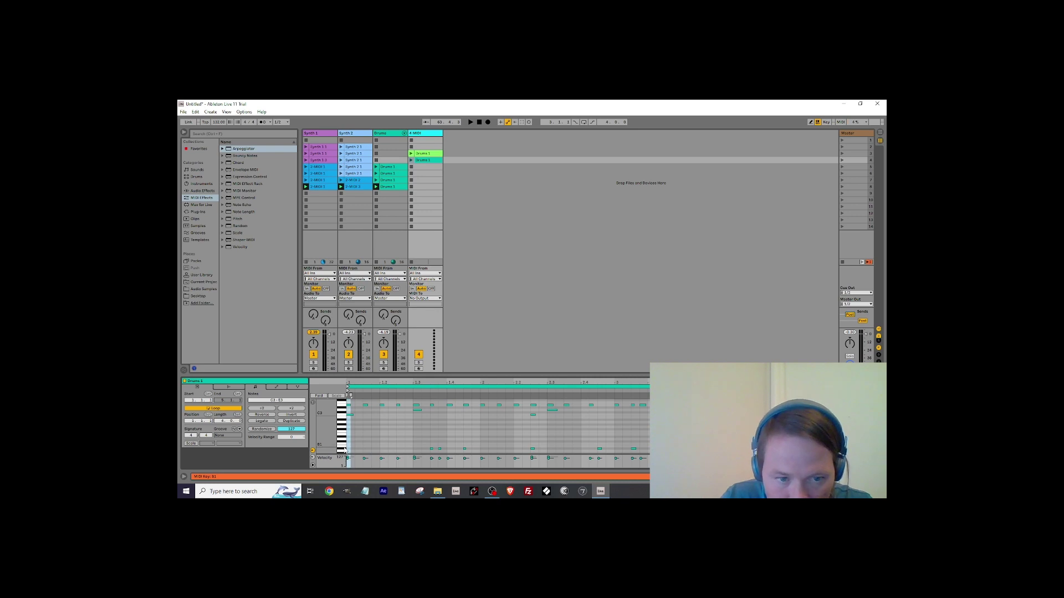
{"action": "left_click", "coordinate": [374, 443]}
{"action": "left_click", "coordinate": [344, 450], "text": "shift"}
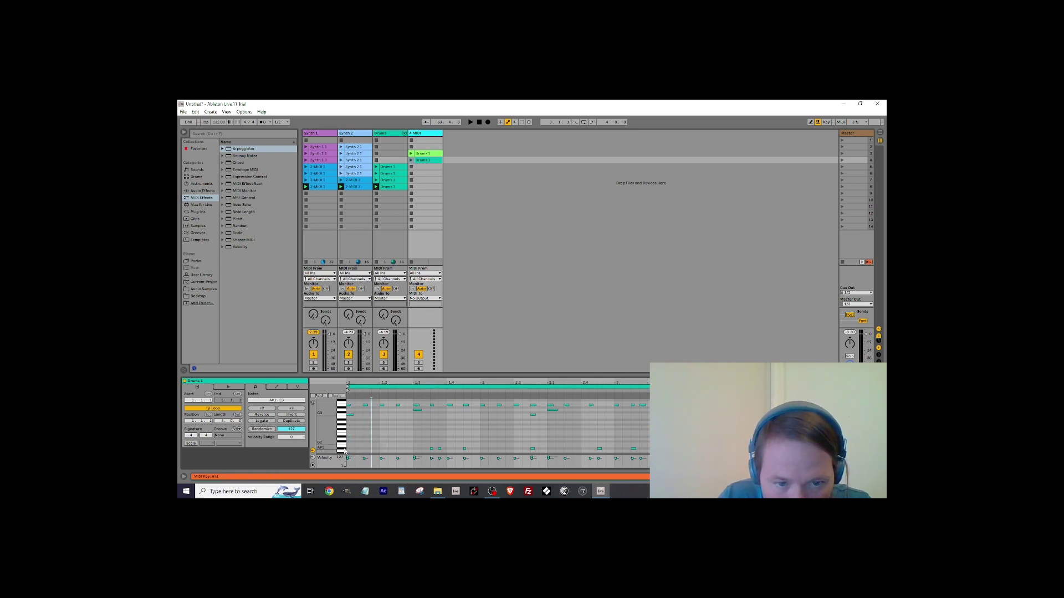
{"action": "left_click", "coordinate": [344, 450]}
{"action": "key", "text": "Up"}
{"action": "key", "text": "Up"}
{"action": "key", "text": "Up"}
{"action": "key", "text": "Up"}
{"action": "key", "text": "Up"}
{"action": "key", "text": "Up"}
{"action": "key", "text": "Up"}
{"action": "key", "text": "Up"}
{"action": "key", "text": "Up"}
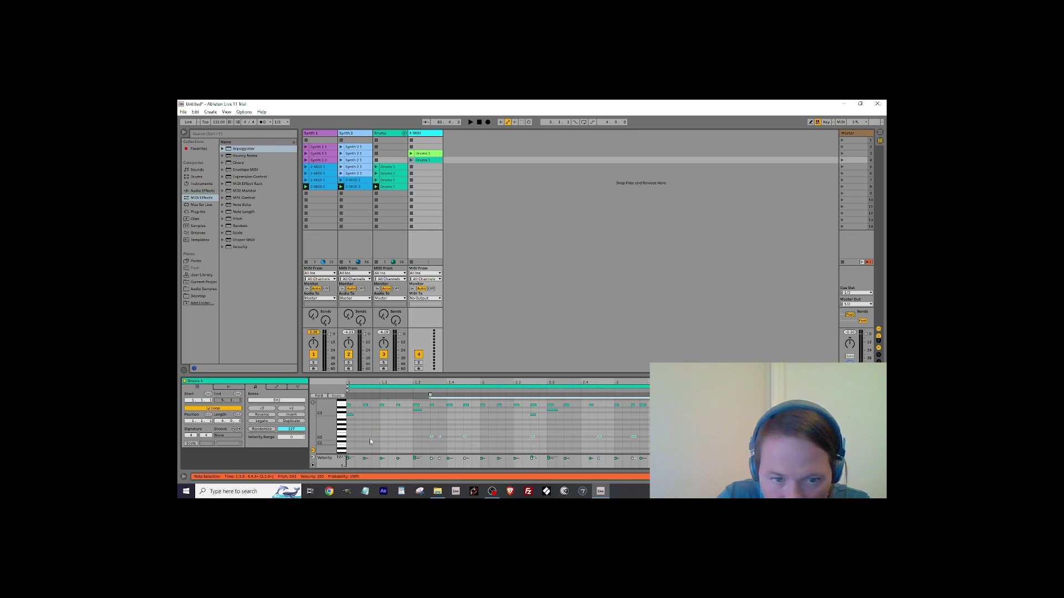
{"action": "key", "text": "shift+Up"}
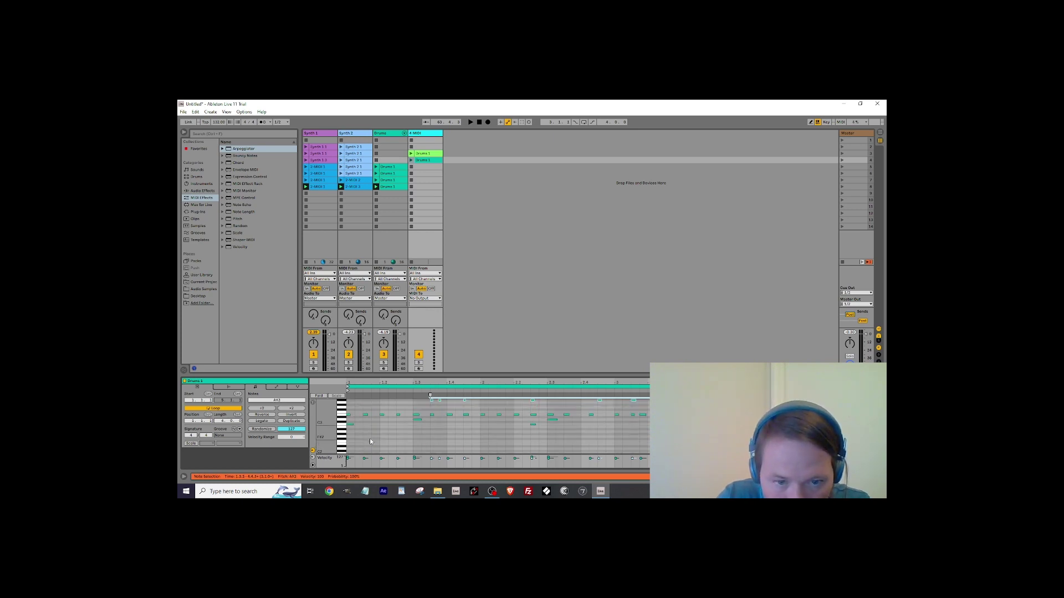
{"action": "key", "text": "Down"}
{"action": "key", "text": "Down"}
{"action": "key", "text": "Down"}
{"action": "key", "text": "Down"}
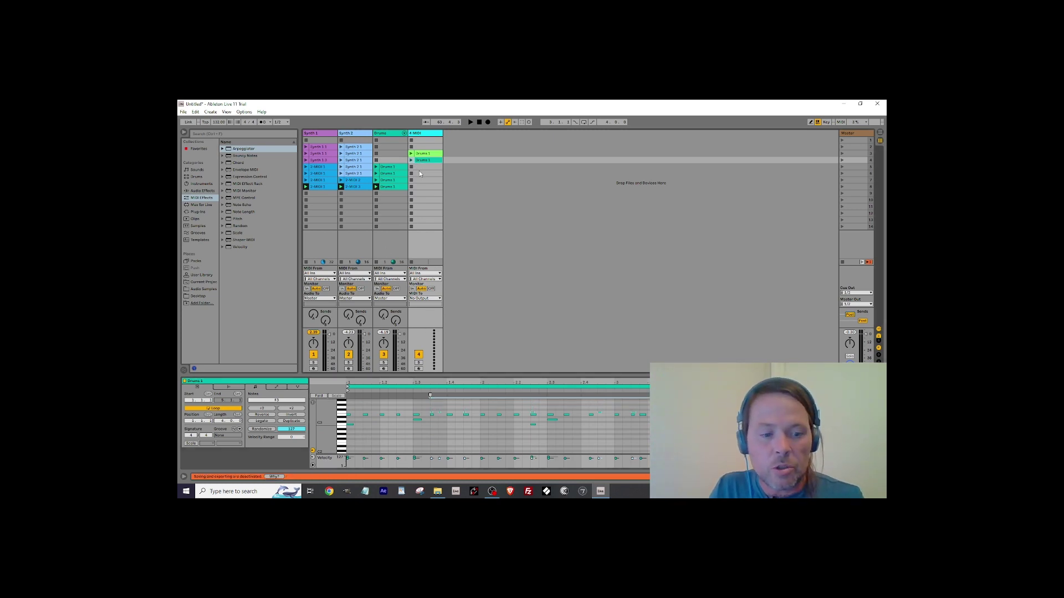
Duplicate the fourth-scene 4 MIDI clip into scenes five, six and seven.
{"action": "key", "text": "ctrl+d"}
{"action": "key", "text": "ctrl+d"}
{"action": "key", "text": "ctrl+d"}
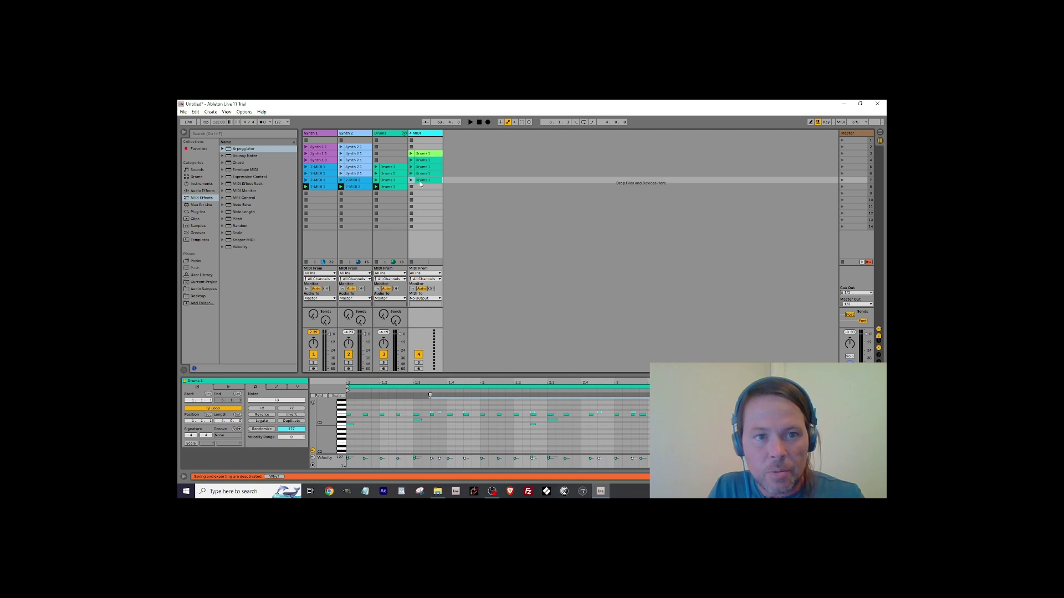
Duplicate the seventh-scene 4 MIDI clip into scene eight.
{"action": "key", "text": "ctrl+d"}
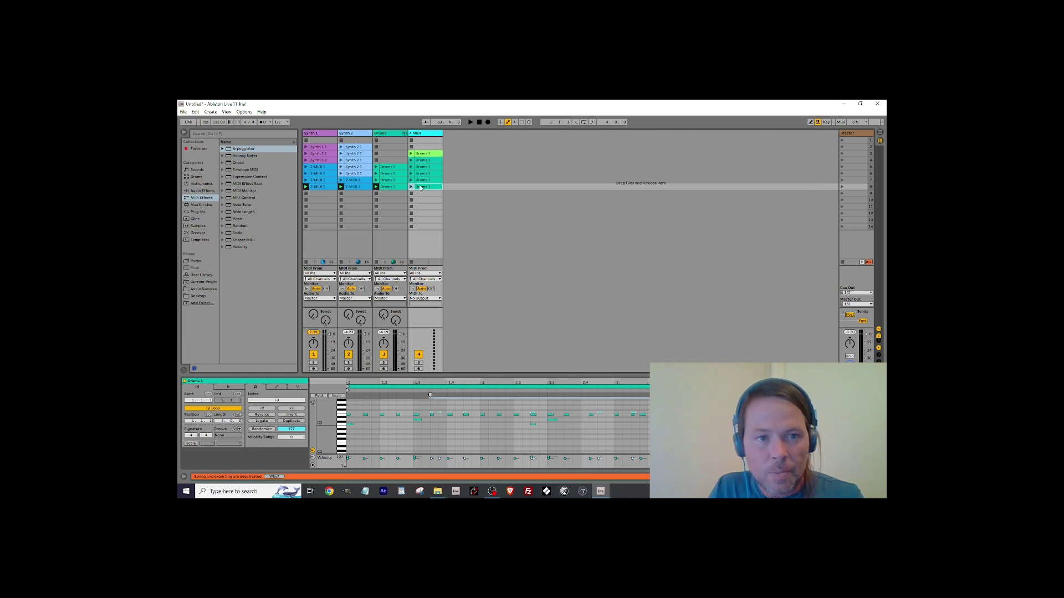
Freeze the Synth 1, Synth 2 and Drums tracks and unfreeze them again.
{"action": "left_click", "coordinate": [385, 134]}
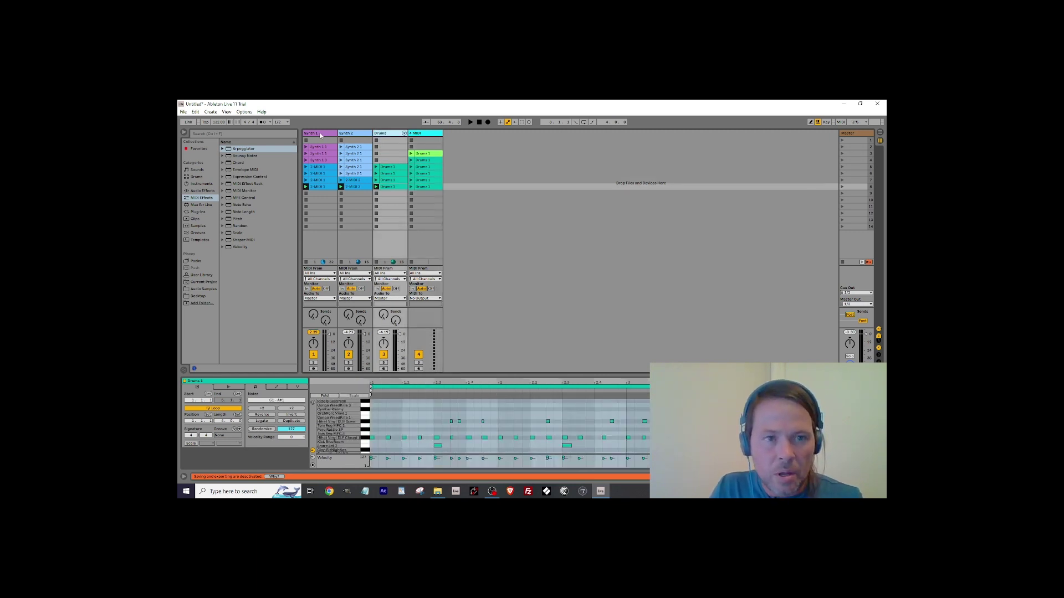
{"action": "left_click", "coordinate": [320, 135]}
{"action": "right_click", "coordinate": [321, 135]}
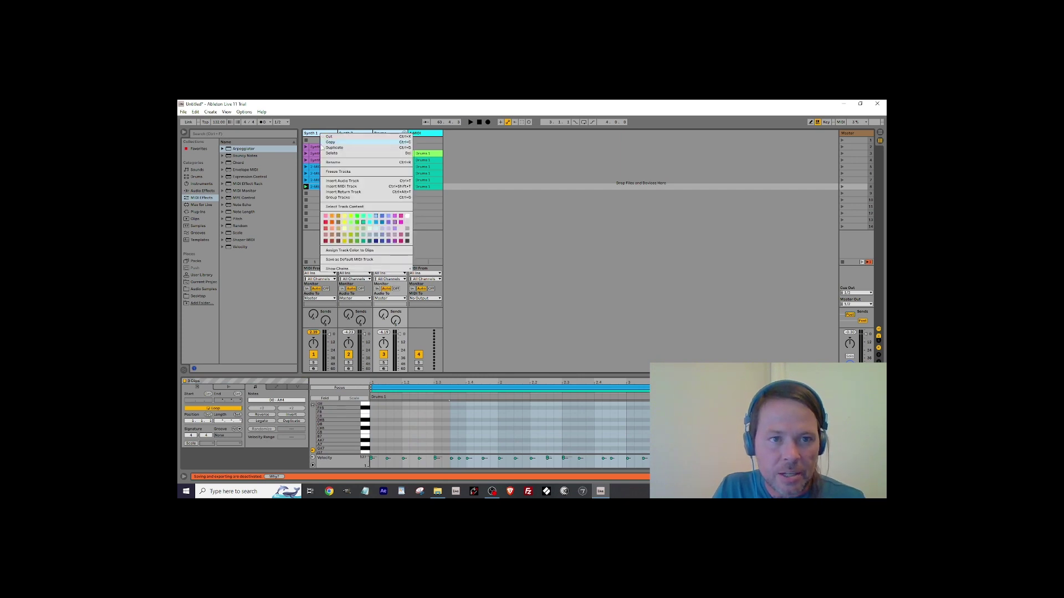
{"action": "left_click", "coordinate": [333, 171]}
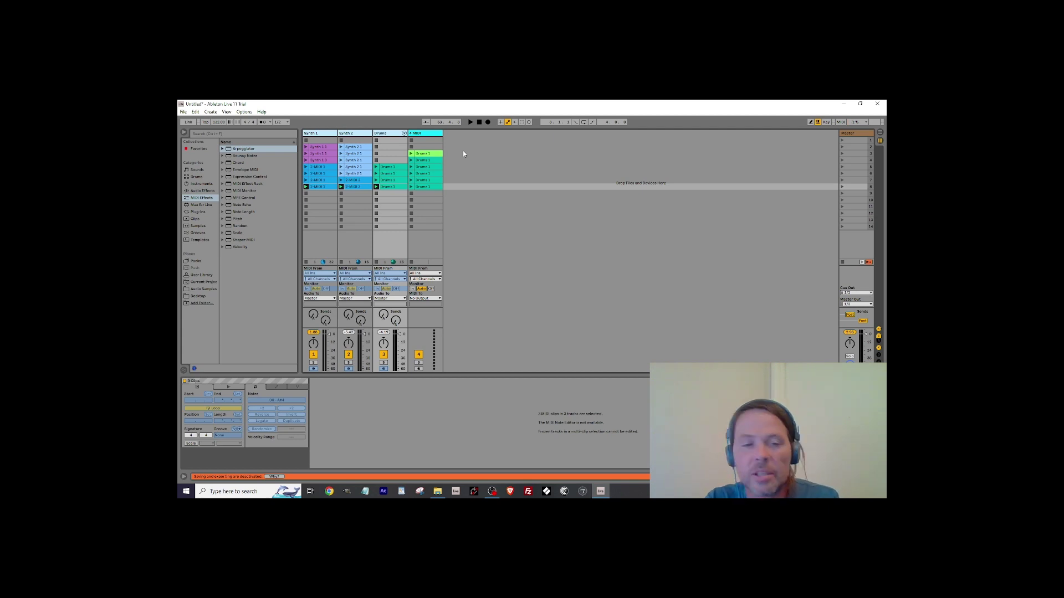
{"action": "right_click", "coordinate": [390, 135]}
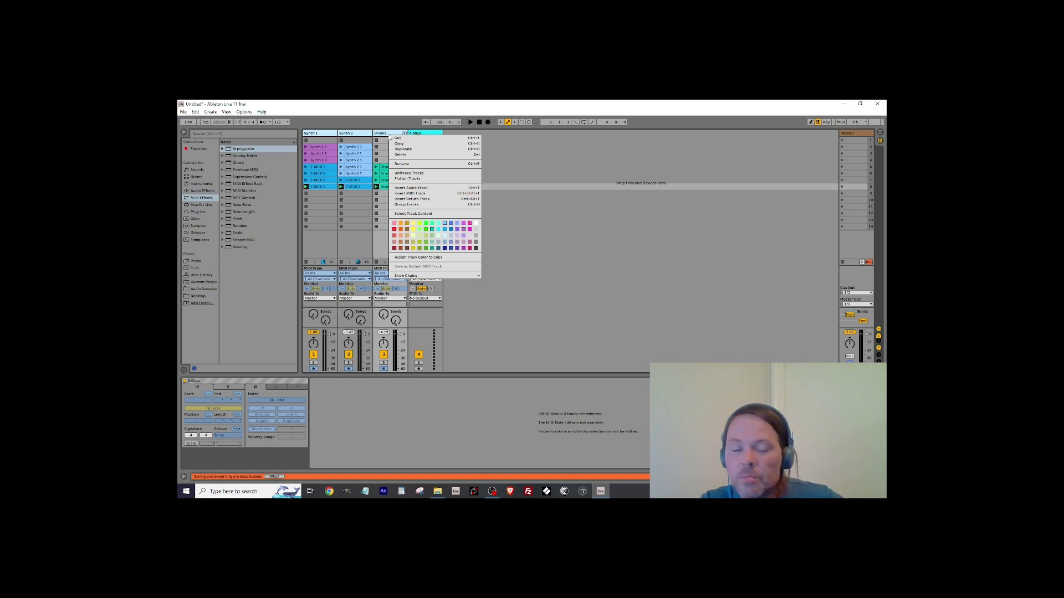
{"action": "left_click", "coordinate": [401, 175]}
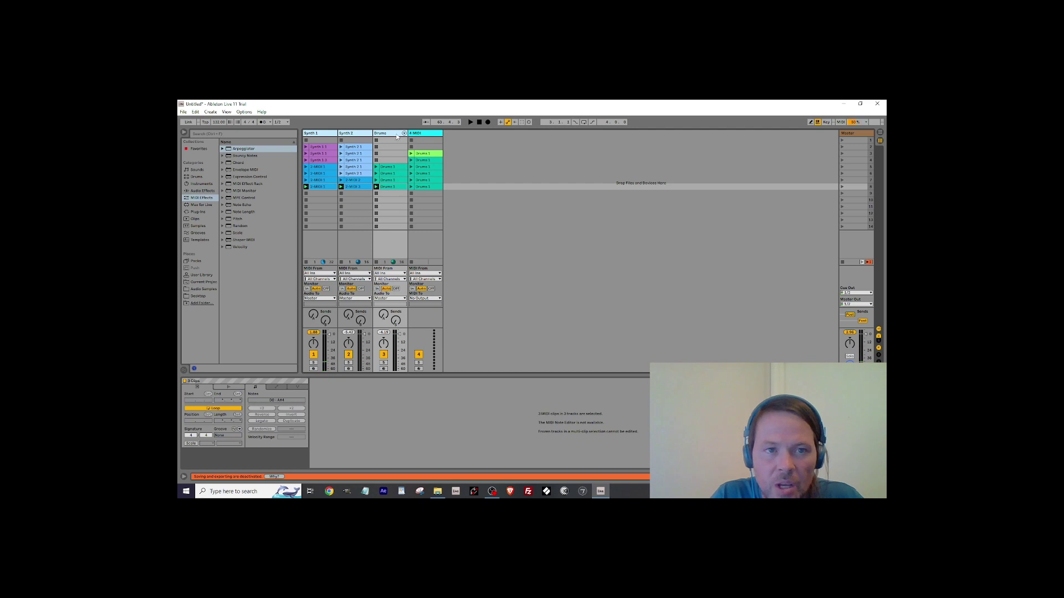
Delete the Drums track, keeping the two synth tracks and the new MIDI track.
{"action": "left_click", "coordinate": [386, 135]}
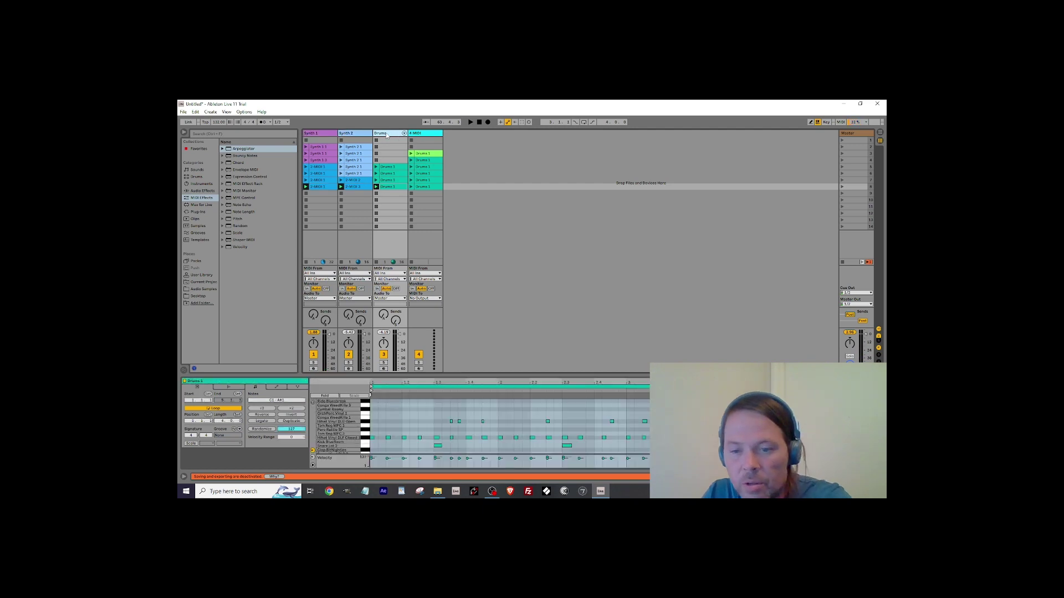
{"action": "key", "text": "Delete"}
{"action": "left_click", "coordinate": [351, 135]}
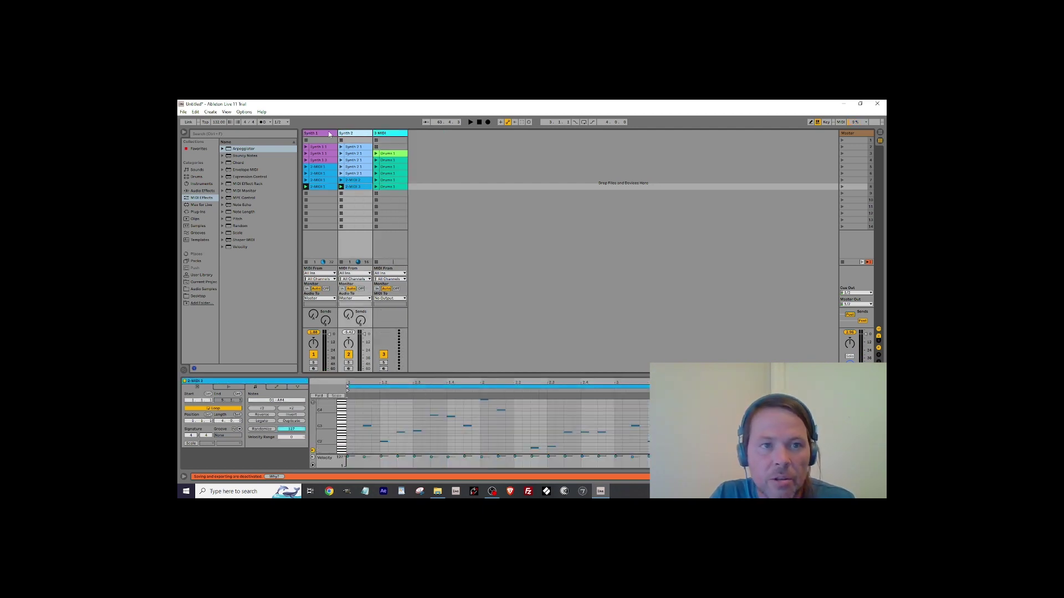
{"action": "left_click", "coordinate": [320, 139]}
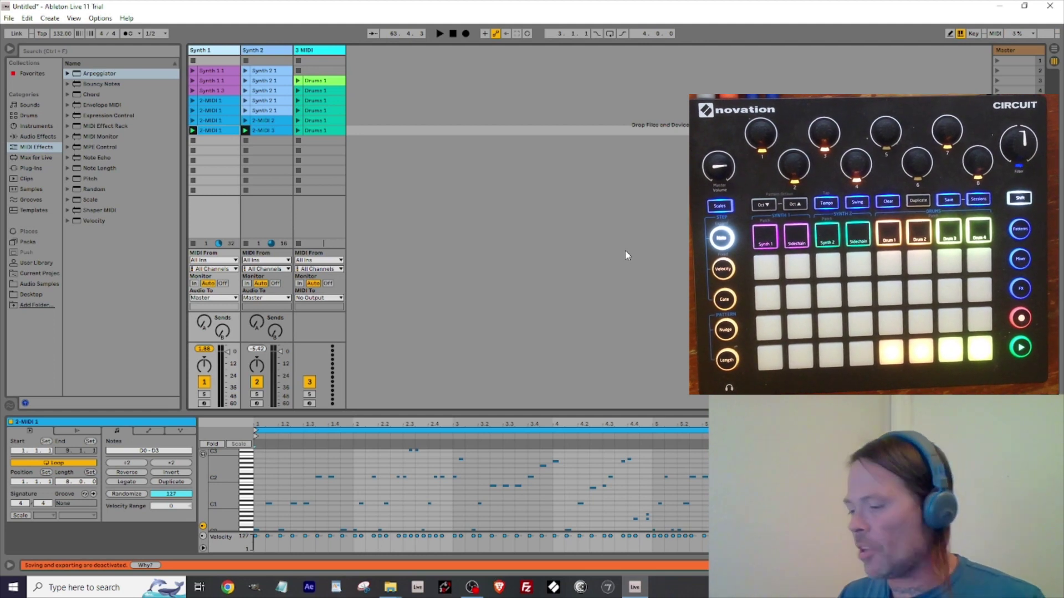
Play the fourth-scene drum clip briefly and load an External Instrument onto the 3 MIDI track.
{"action": "left_click", "coordinate": [298, 90]}
{"action": "key", "text": "space"}
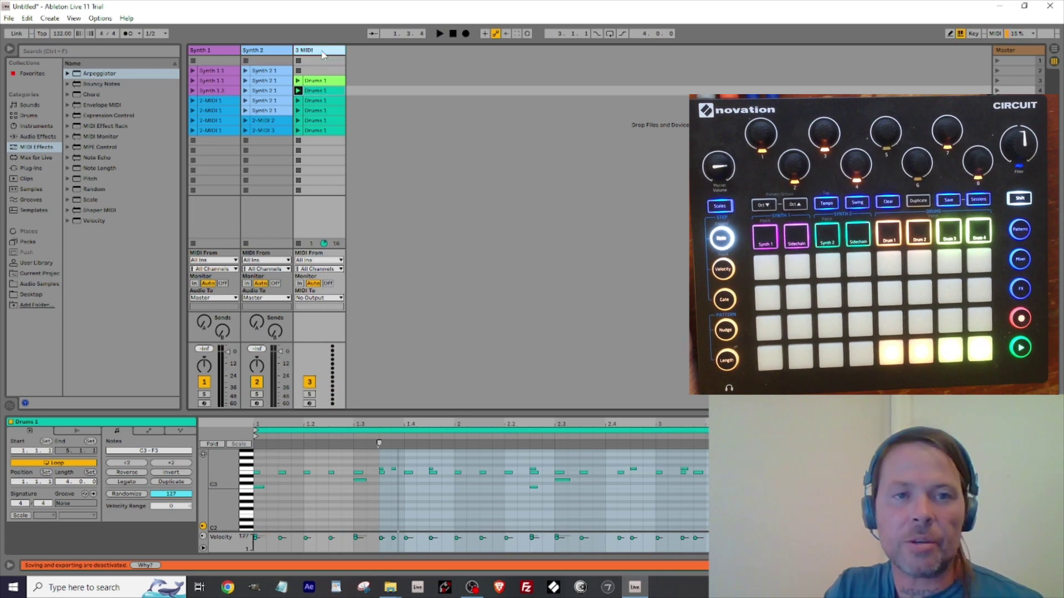
{"action": "left_click", "coordinate": [28, 126]}
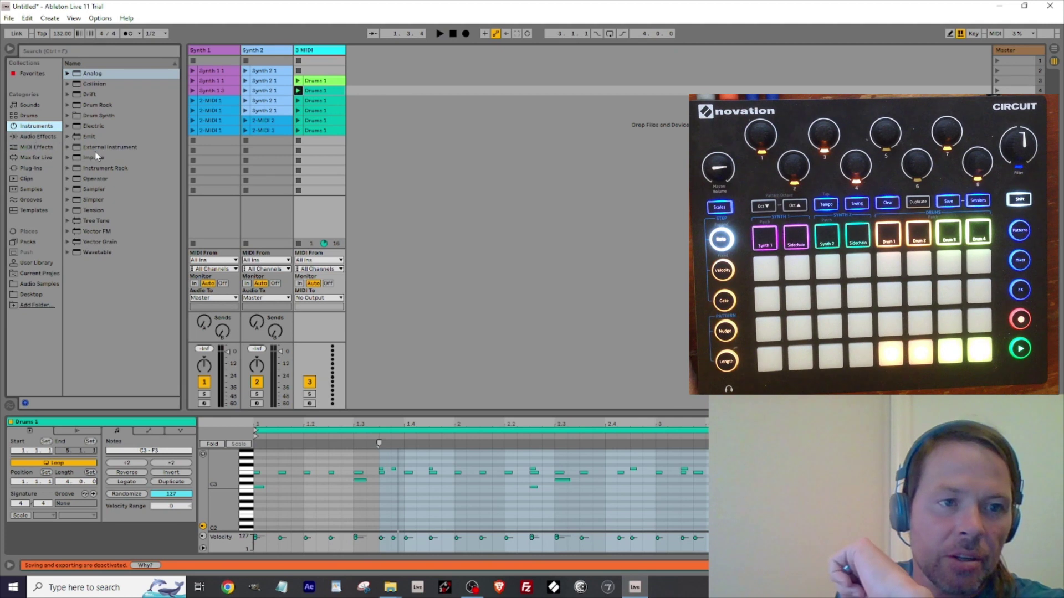
{"action": "left_click_drag", "start_coordinate": [95, 149], "coordinate": [308, 59]}
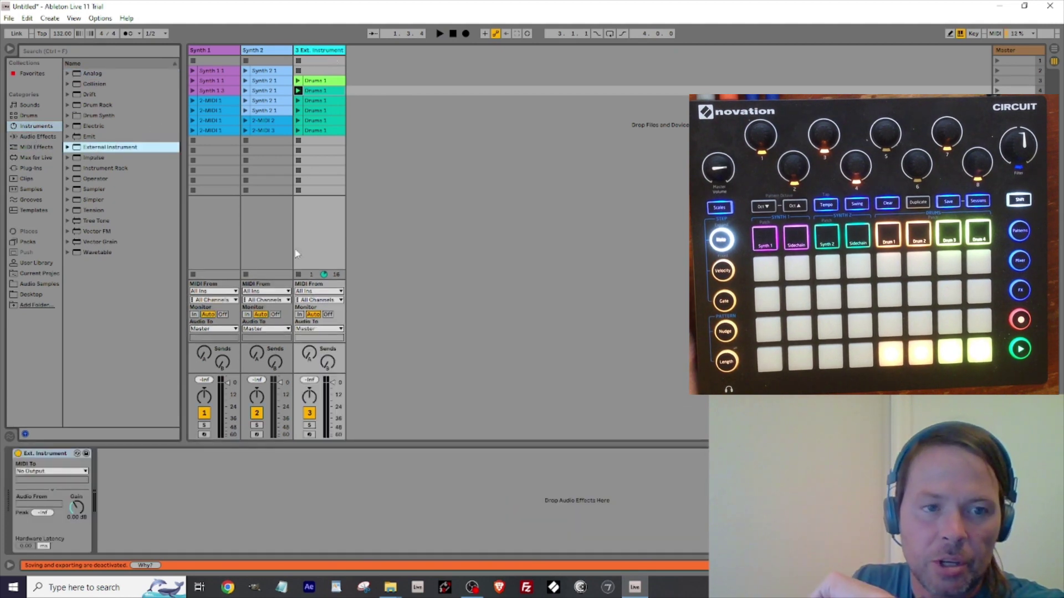
Route the drum track's External Instrument to Steinberg UR22-1 on channel 10 and audition the drum clip.
{"action": "left_click", "coordinate": [82, 474]}
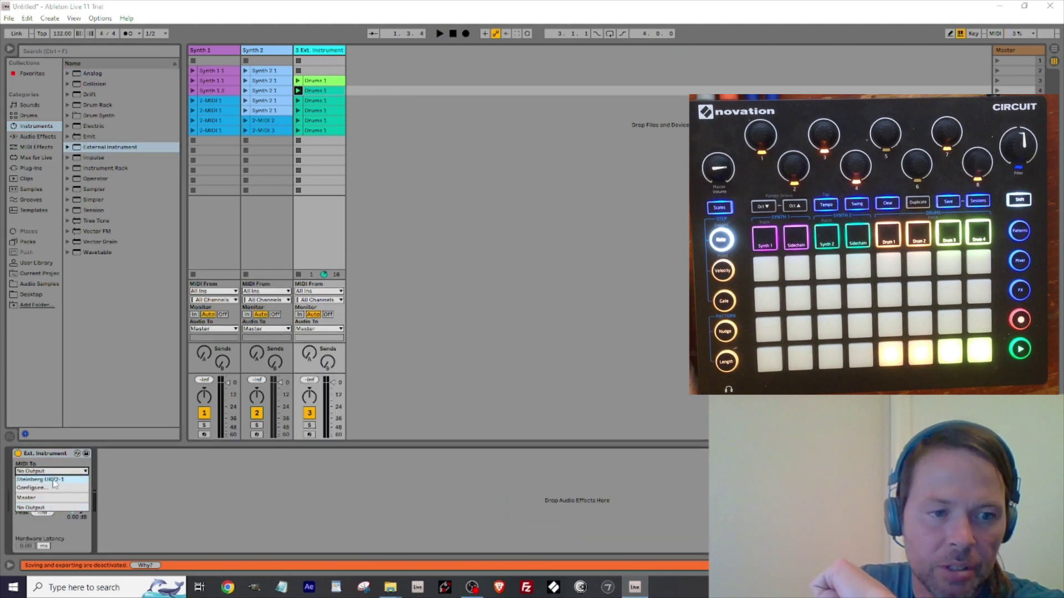
{"action": "left_click", "coordinate": [64, 481]}
{"action": "left_click", "coordinate": [47, 481]}
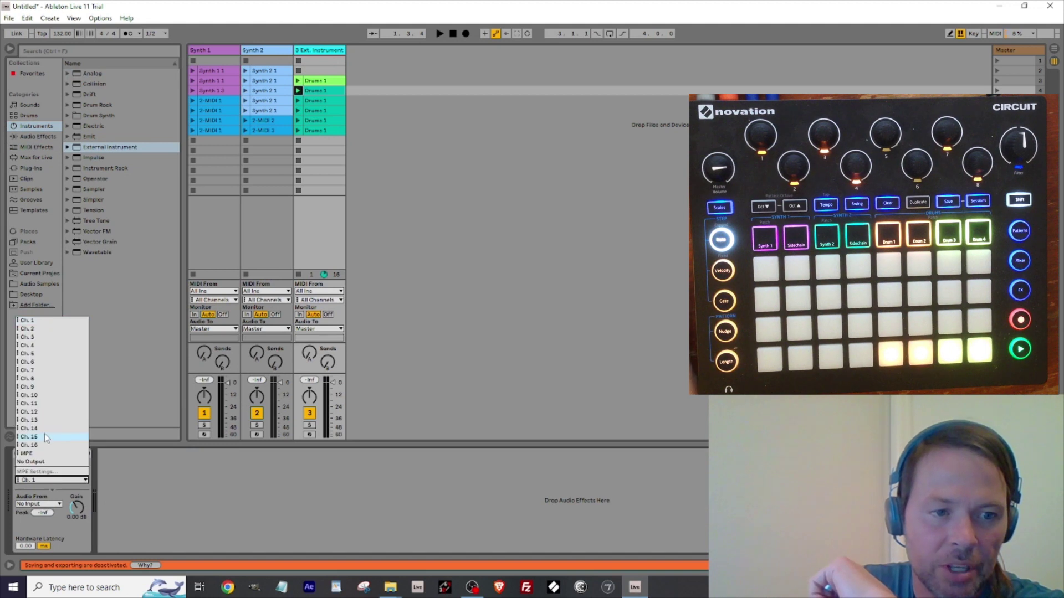
{"action": "key", "text": "Escape"}
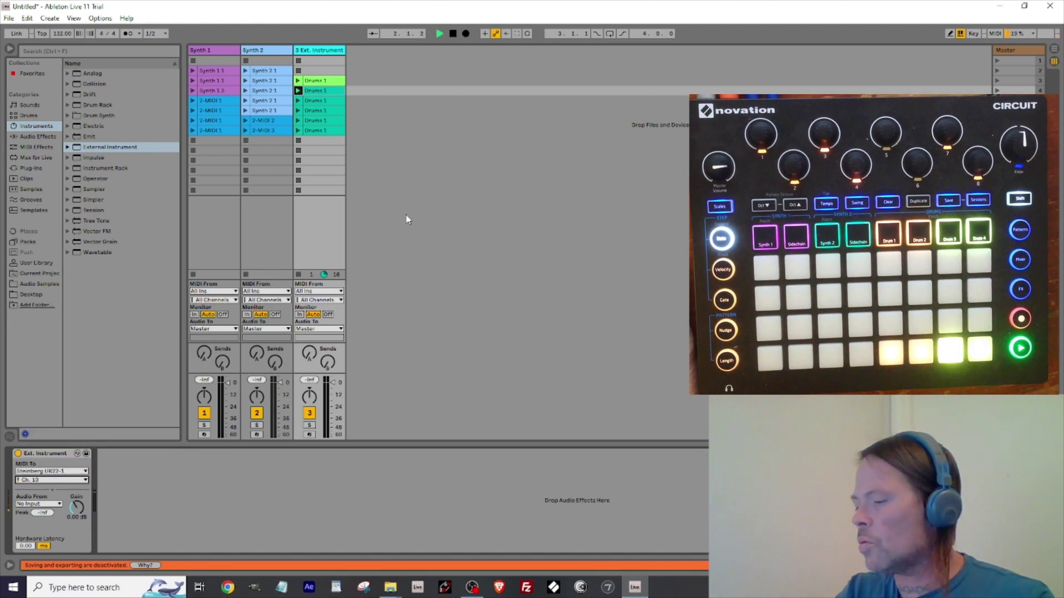
{"action": "key", "text": "space"}
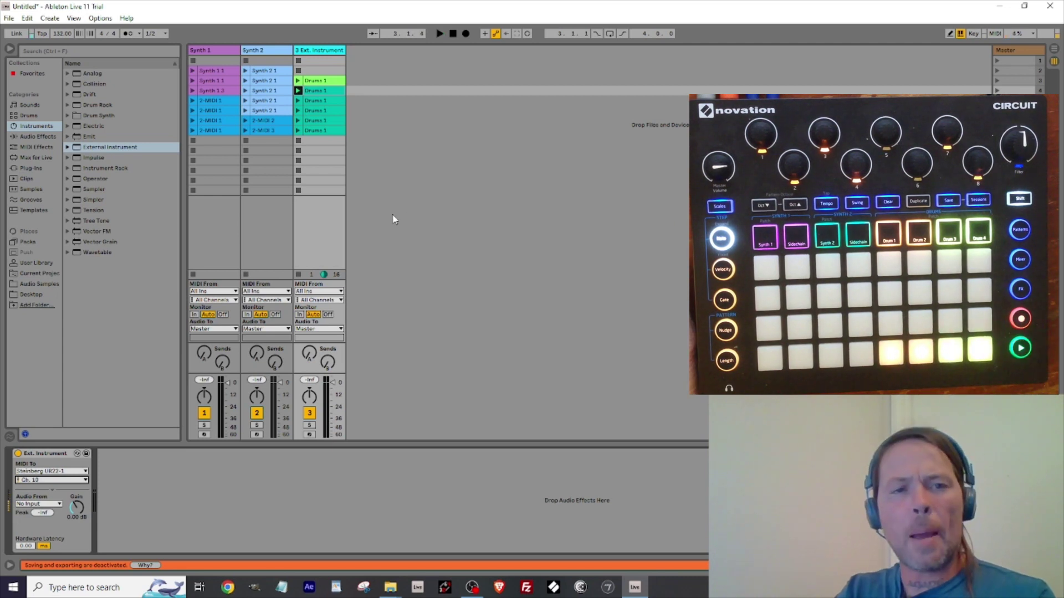
Swap the Alchemy plug-in on the Synth 2 track for an External Instrument.
{"action": "left_click", "coordinate": [270, 61]}
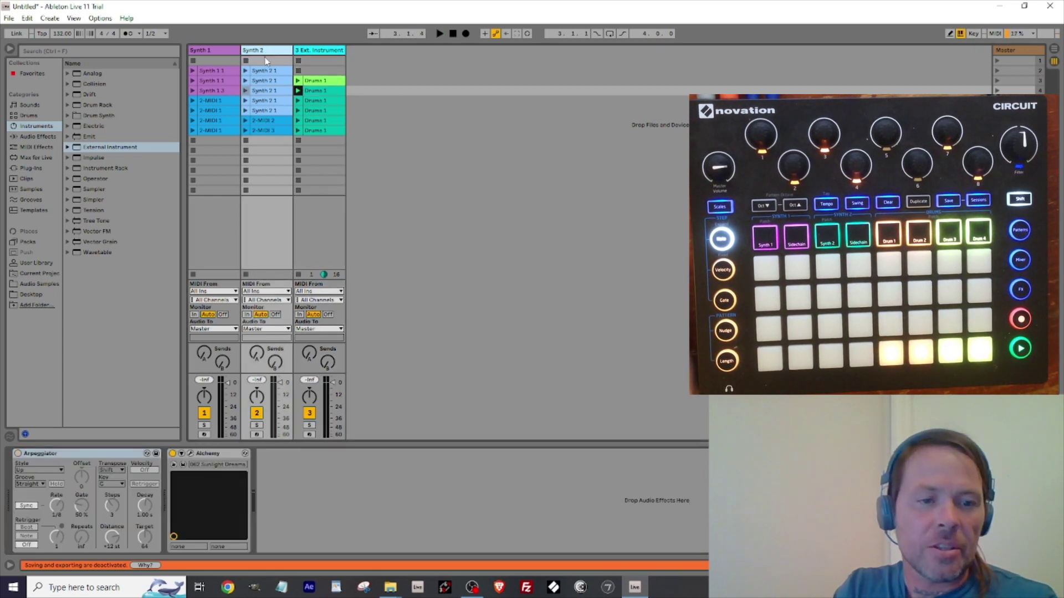
{"action": "left_click", "coordinate": [245, 453]}
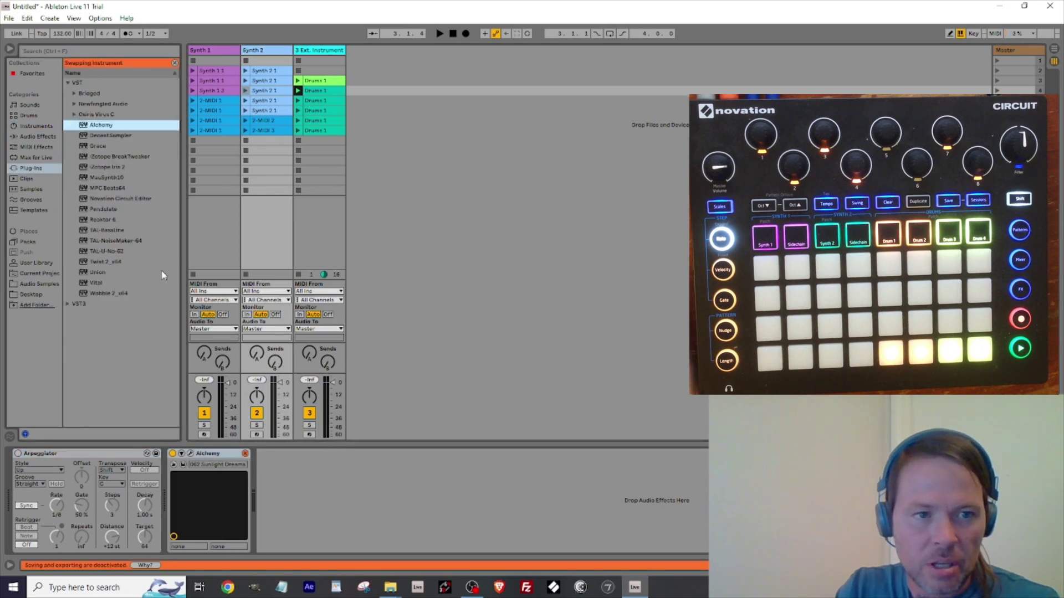
{"action": "left_click", "coordinate": [35, 127]}
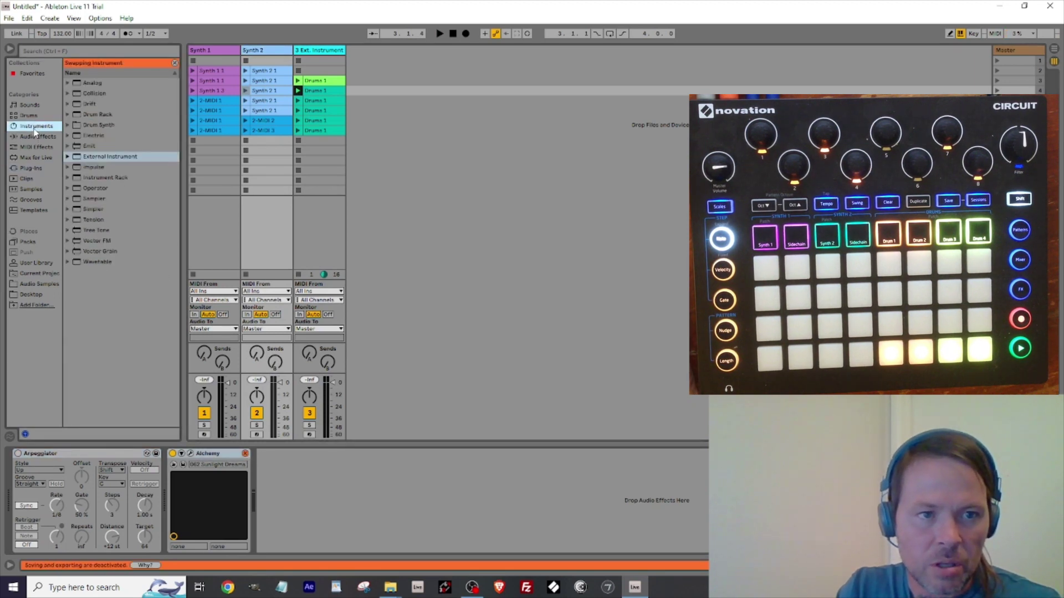
{"action": "double_click", "coordinate": [100, 157]}
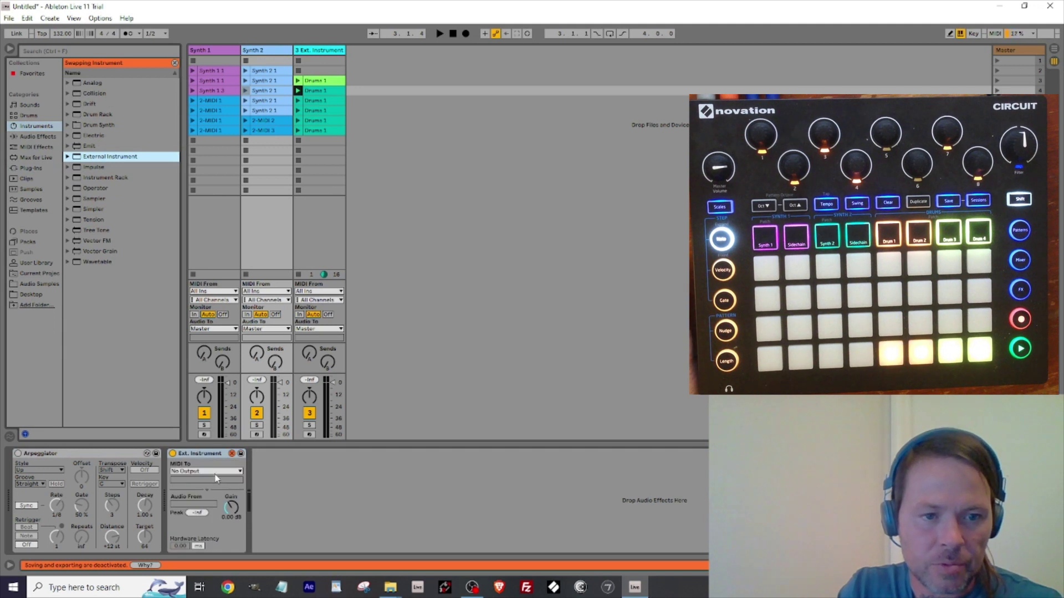
Route Synth 2's External Instrument to Steinberg UR22-1 on channel 2 and launch the second-scene Synth 2 clip.
{"action": "left_click", "coordinate": [216, 472]}
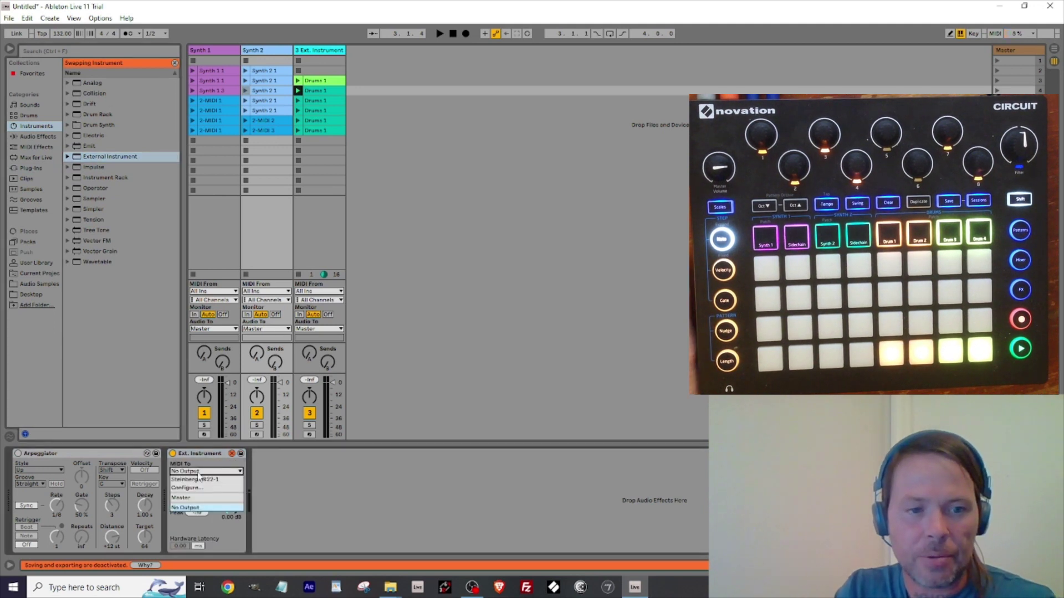
{"action": "left_click", "coordinate": [192, 480]}
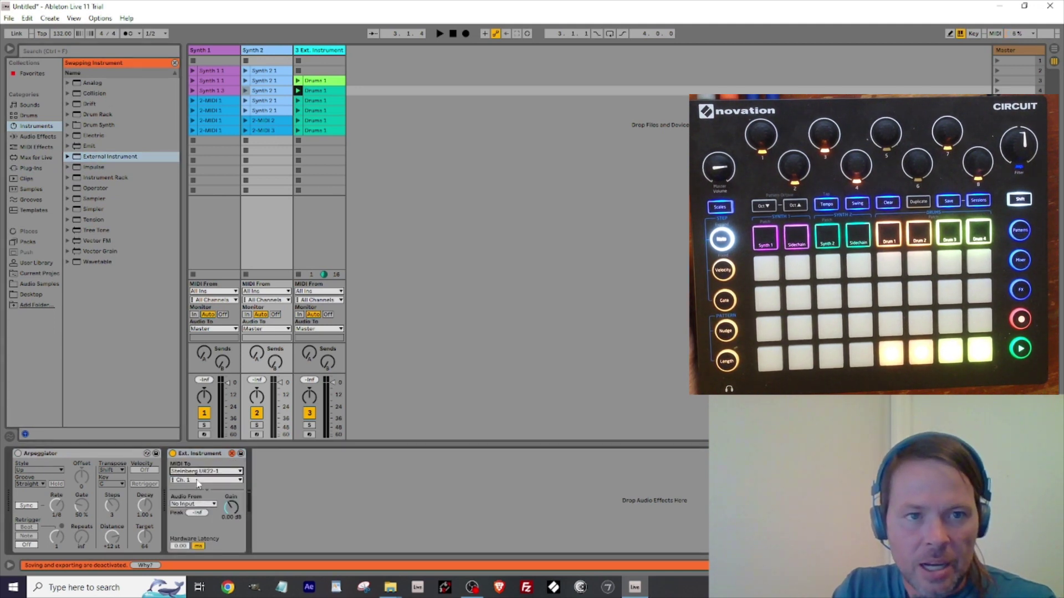
{"action": "left_click", "coordinate": [198, 481]}
{"action": "left_click", "coordinate": [194, 336]}
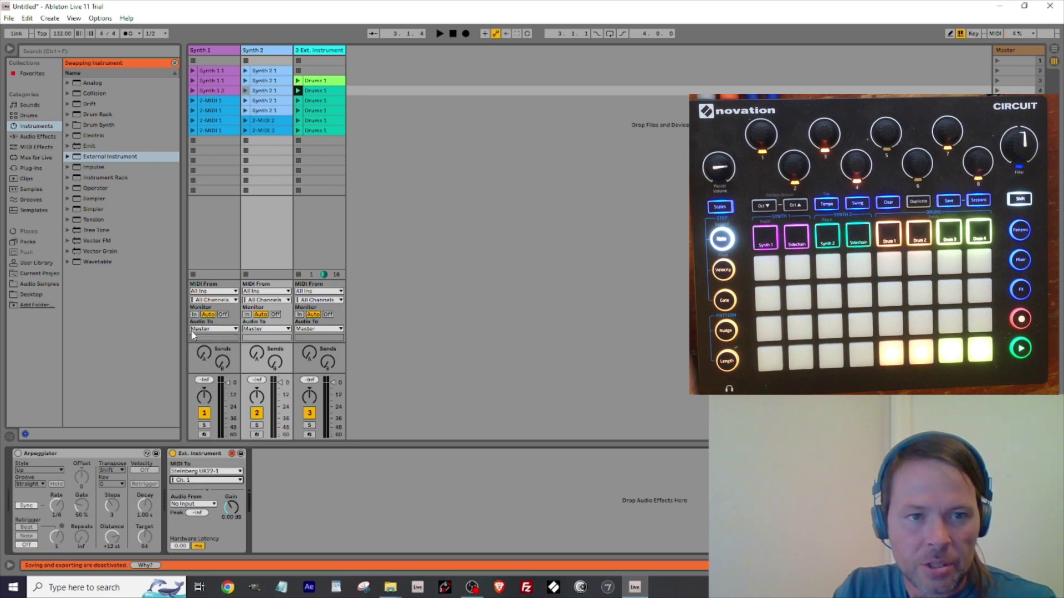
{"action": "left_click", "coordinate": [245, 70]}
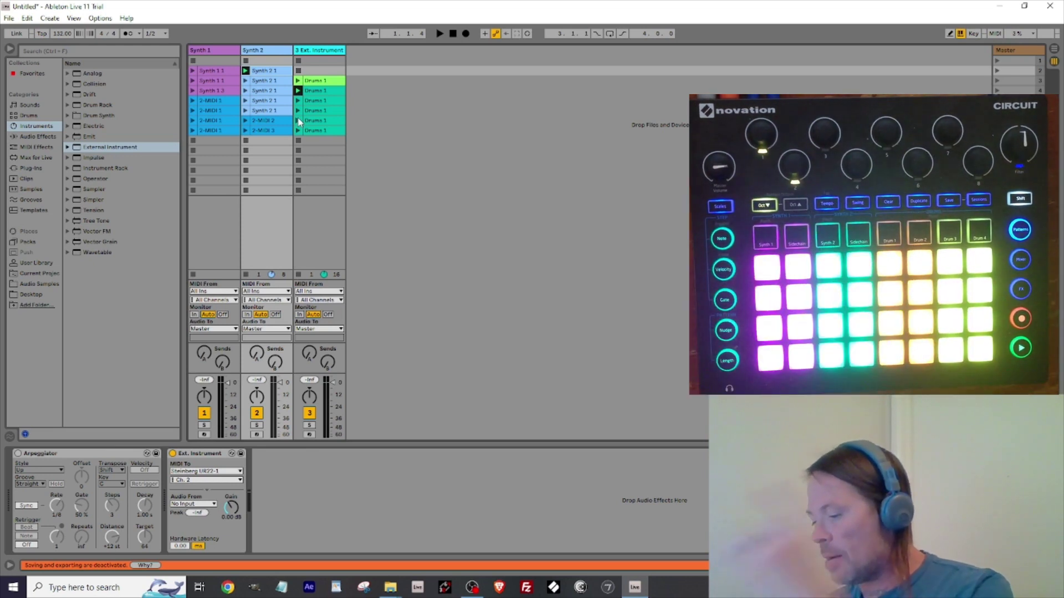
Swap the Vital plug-in on the Synth 1 track for an External Instrument.
{"action": "left_click", "coordinate": [193, 72]}
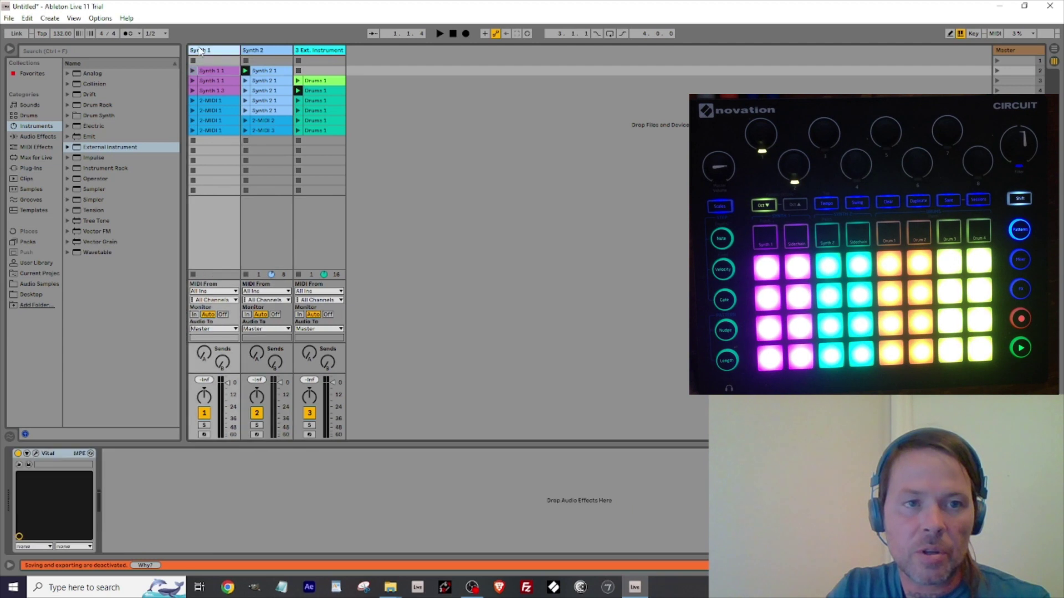
{"action": "left_click", "coordinate": [90, 454]}
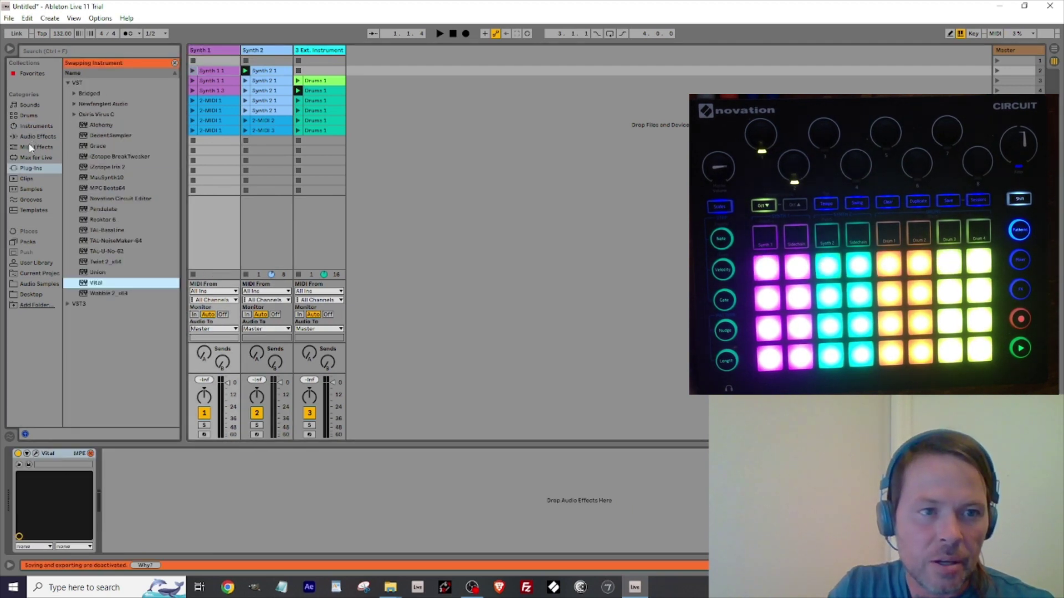
{"action": "left_click", "coordinate": [28, 127]}
{"action": "double_click", "coordinate": [103, 158]}
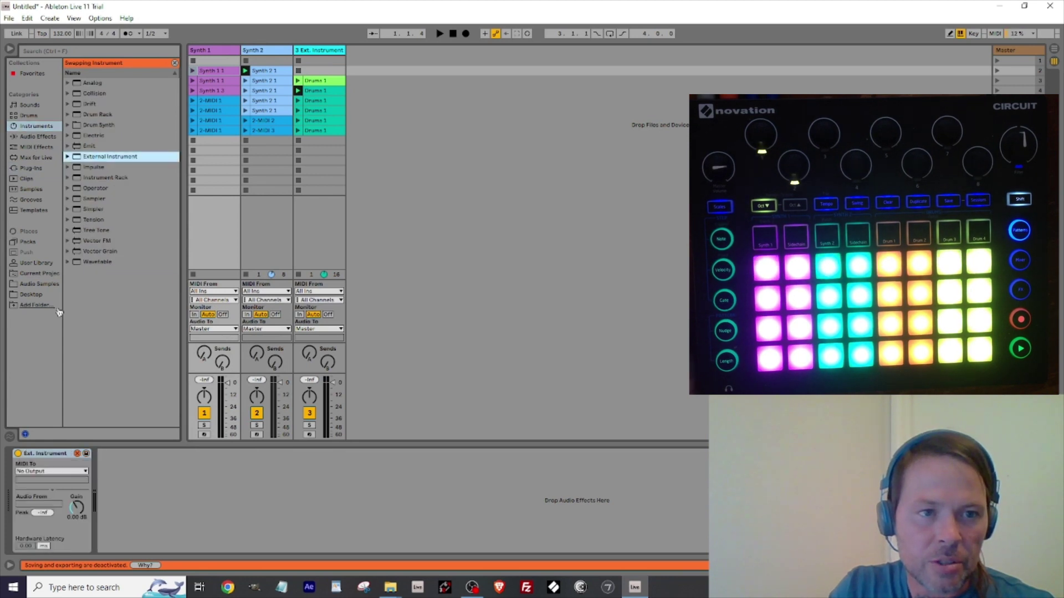
{"action": "left_click", "coordinate": [77, 453]}
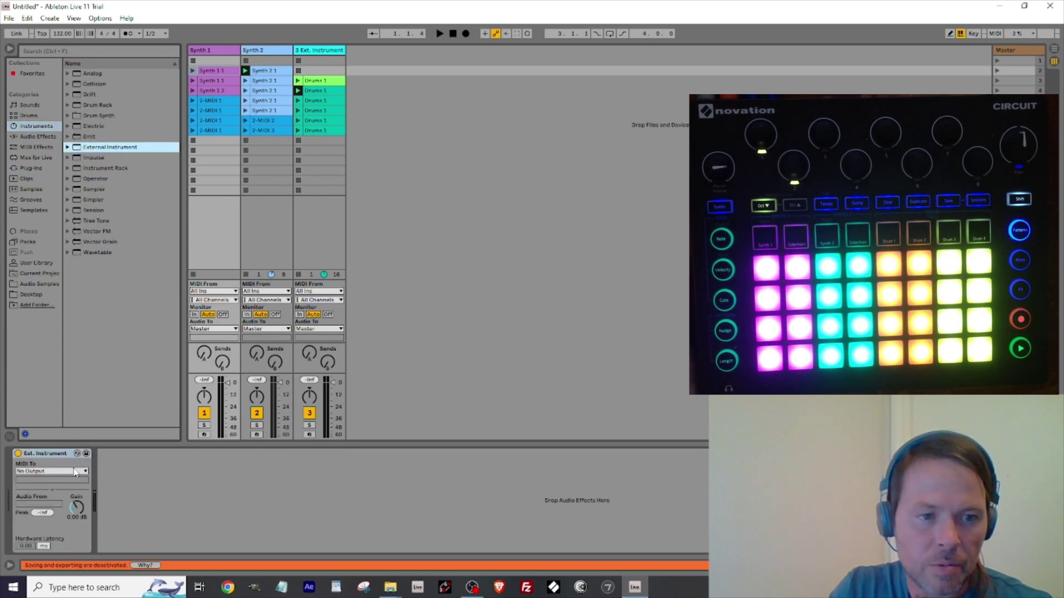
Route Synth 1's External Instrument to Steinberg UR22-1 on channel 9 and launch scene two to hear it.
{"action": "left_click", "coordinate": [77, 471]}
{"action": "left_click", "coordinate": [69, 481]}
{"action": "left_click", "coordinate": [65, 481]}
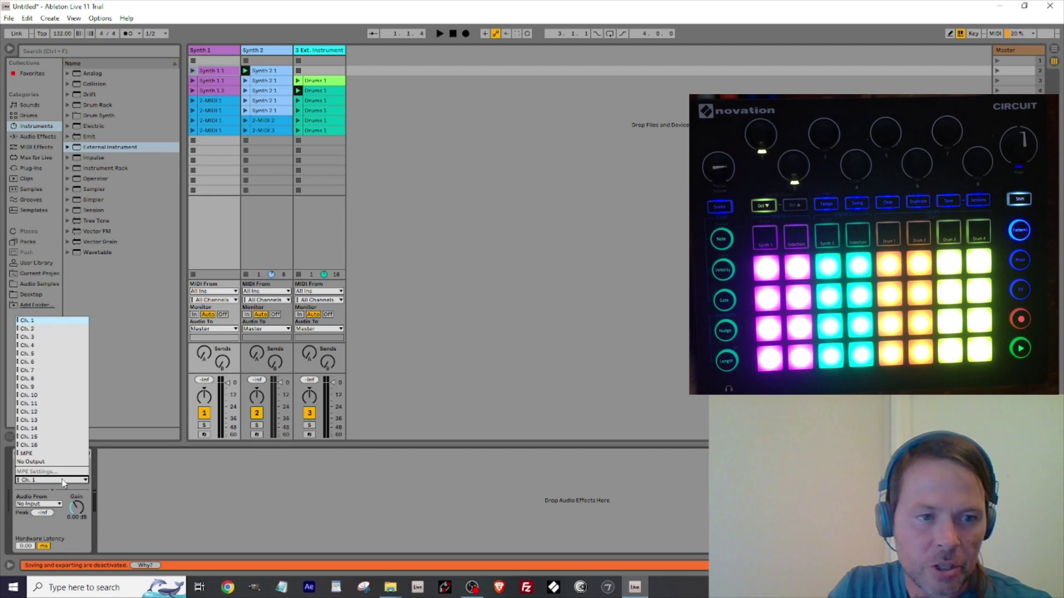
{"action": "left_click", "coordinate": [40, 388]}
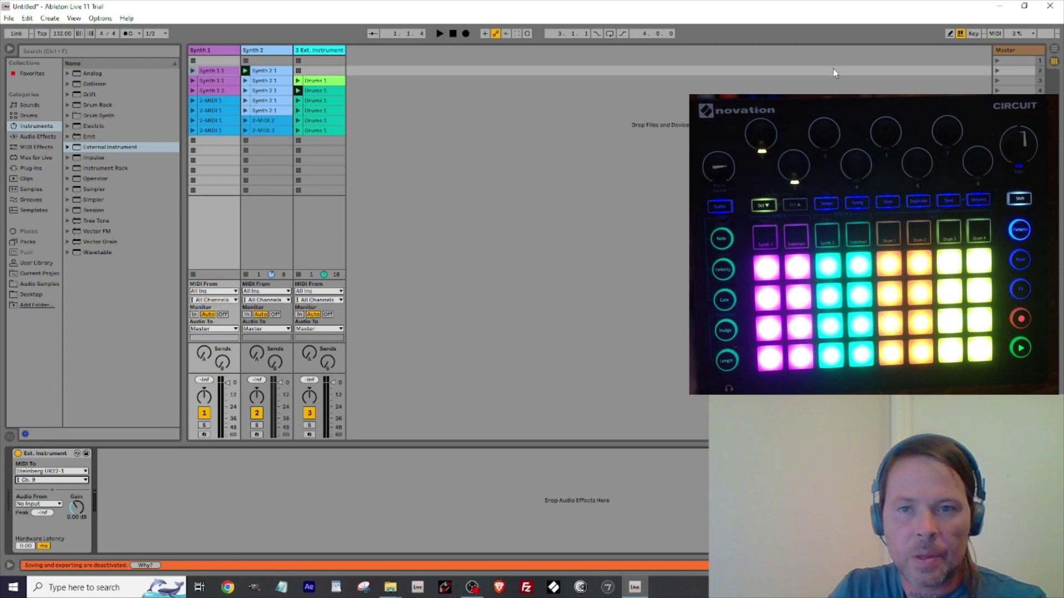
{"action": "left_click", "coordinate": [1001, 70]}
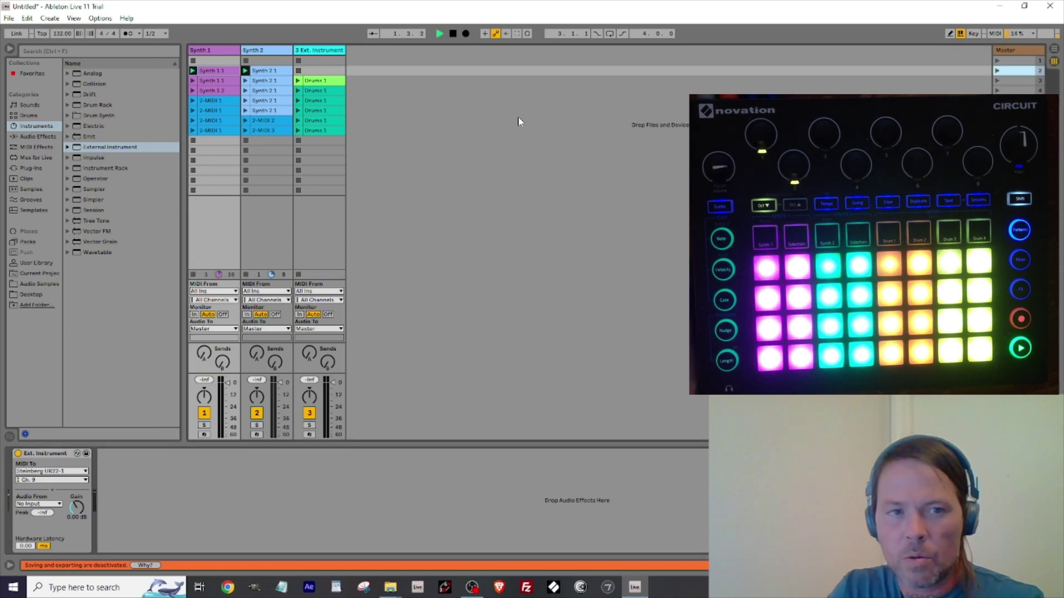
Transpose the D0 note in the second-scene Synth 1 clip up an octave to D1 and audition it.
{"action": "double_click", "coordinate": [211, 70]}
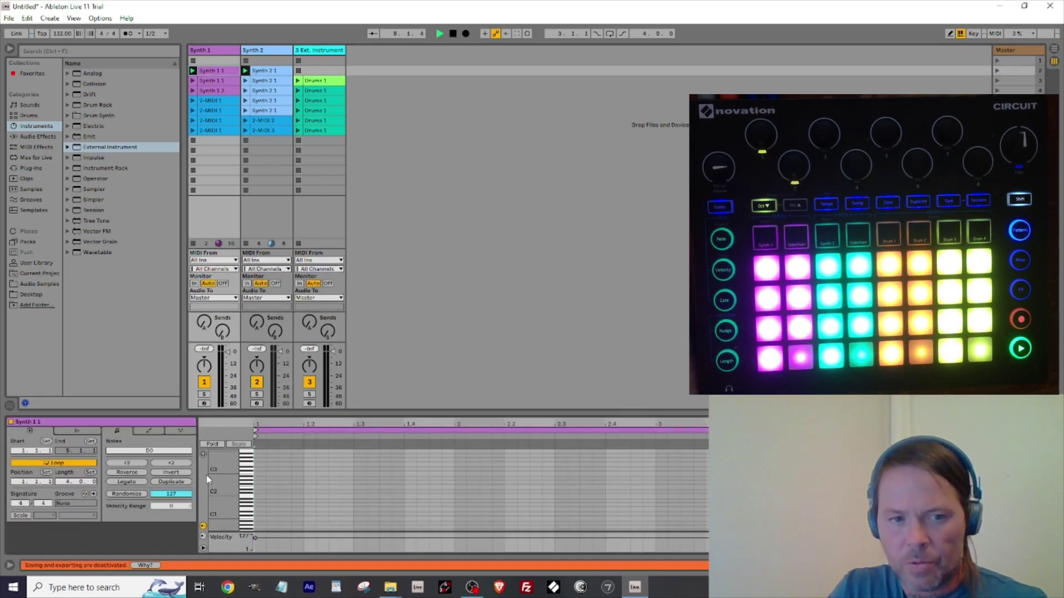
{"action": "key", "text": "space"}
{"action": "scroll", "coordinate": [328, 487], "scroll_direction": "down", "scroll_amount": 3}
{"action": "left_click_drag", "start_coordinate": [314, 469], "coordinate": [313, 533]}
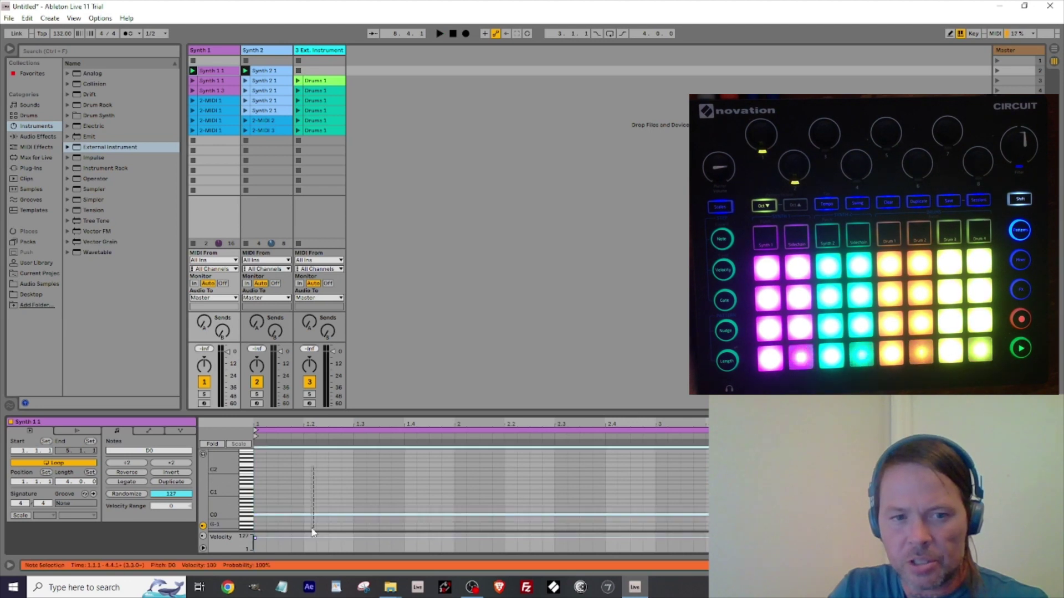
{"action": "key", "text": "shift+Up"}
{"action": "key", "text": "space"}
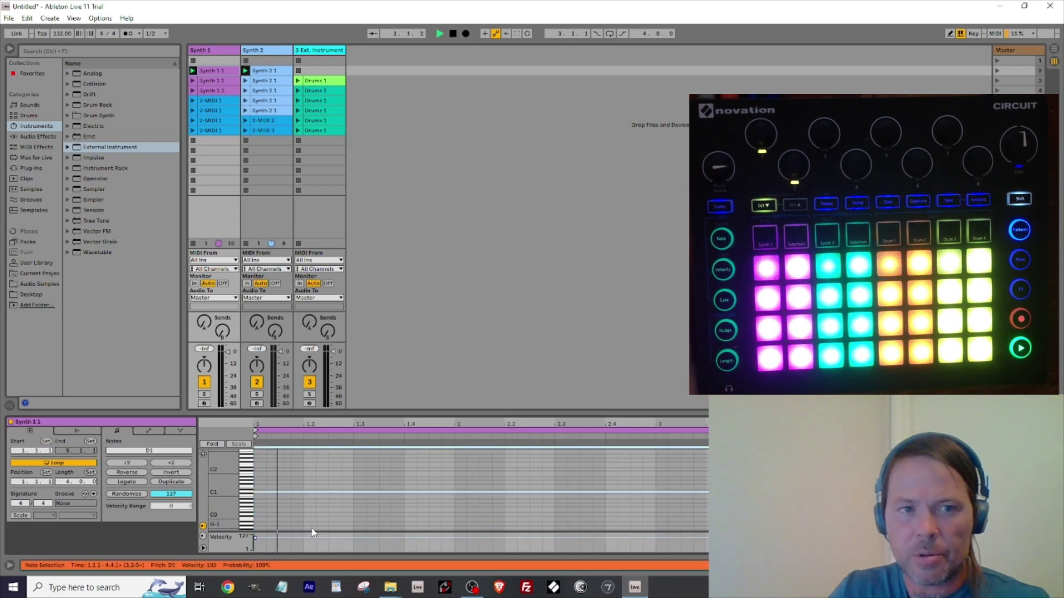
{"action": "key", "text": "space"}
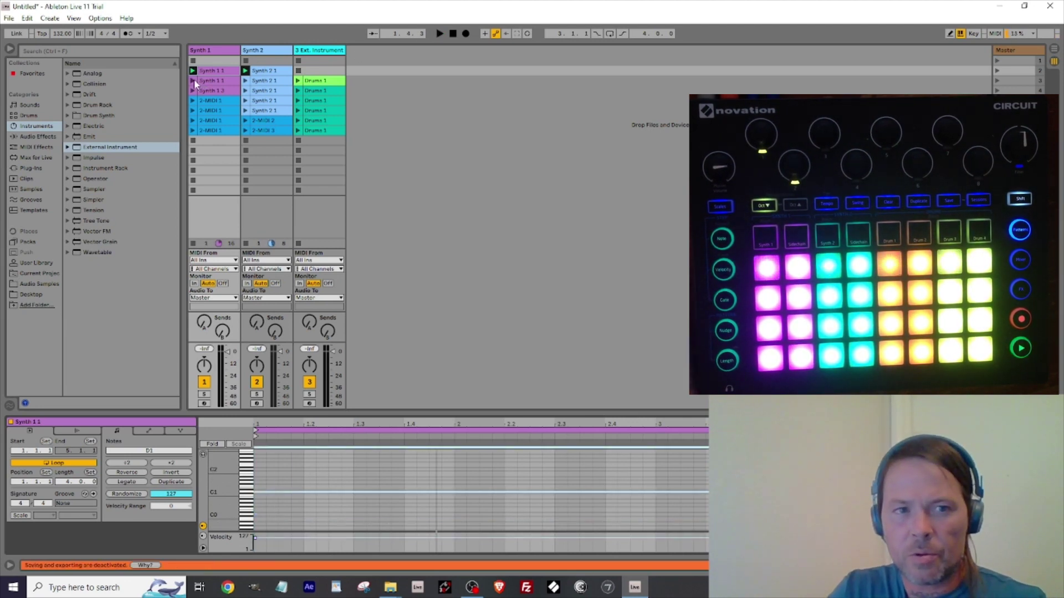
Transpose the Synth 1 clips in scenes three and four up an octave, to D1 and D1–D2, and audition them.
{"action": "left_click", "coordinate": [194, 78]}
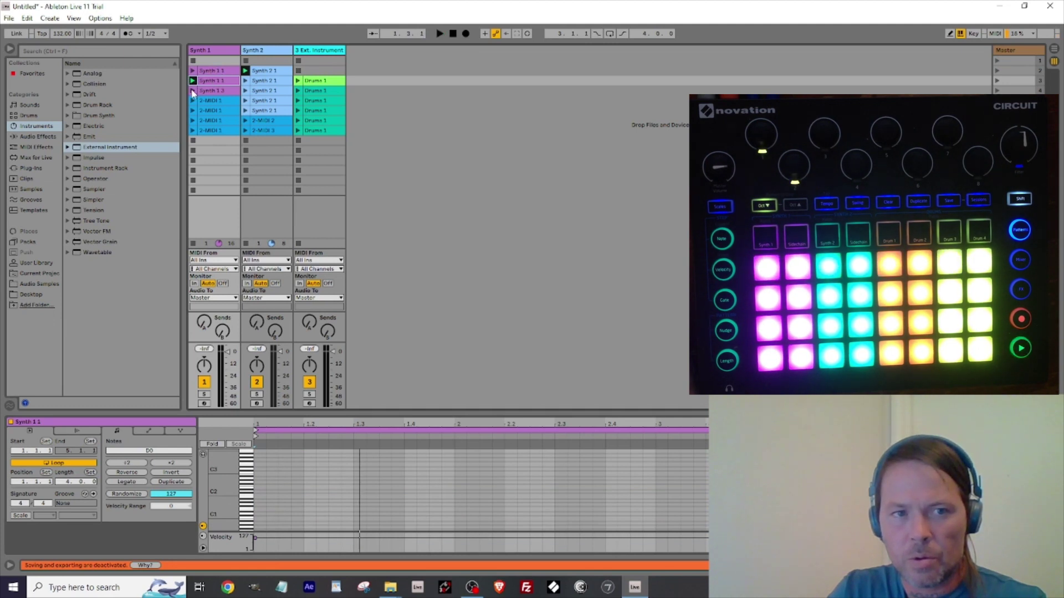
{"action": "left_click", "coordinate": [193, 91]}
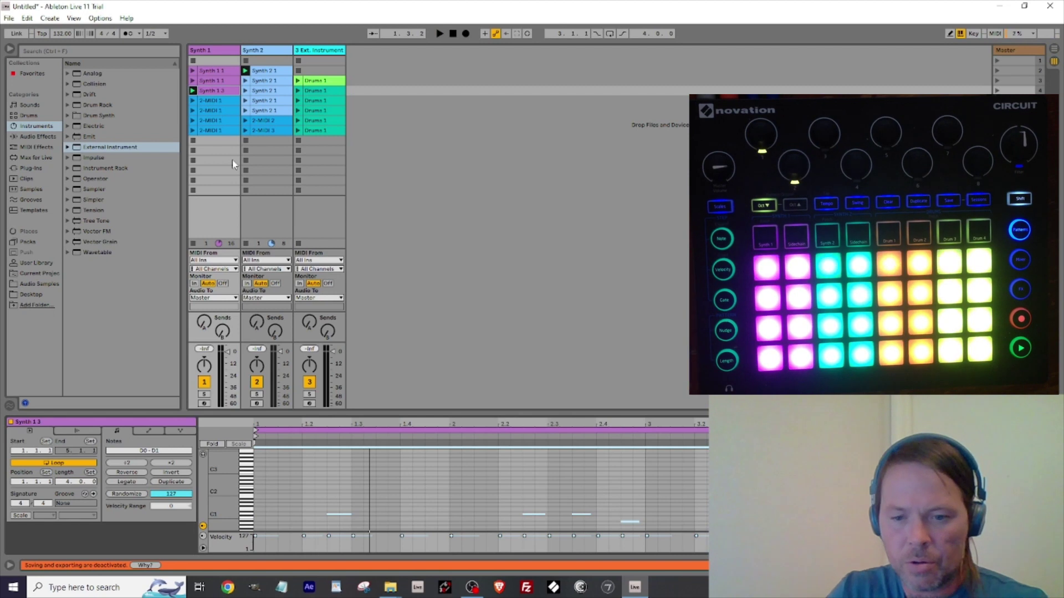
{"action": "left_click", "coordinate": [209, 70]}
{"action": "left_click", "coordinate": [210, 80]}
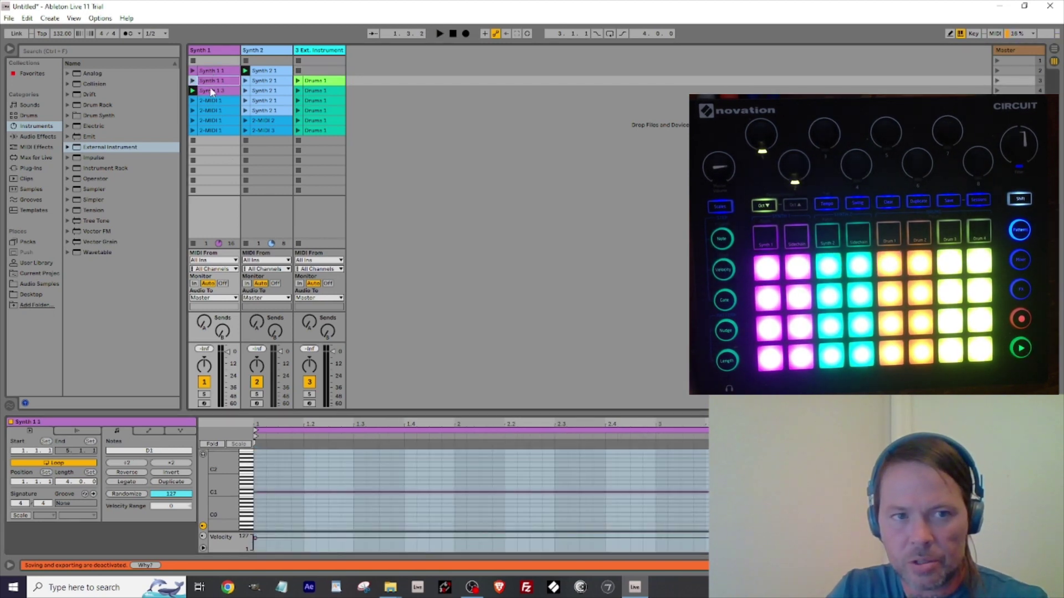
{"action": "left_click", "coordinate": [211, 90]}
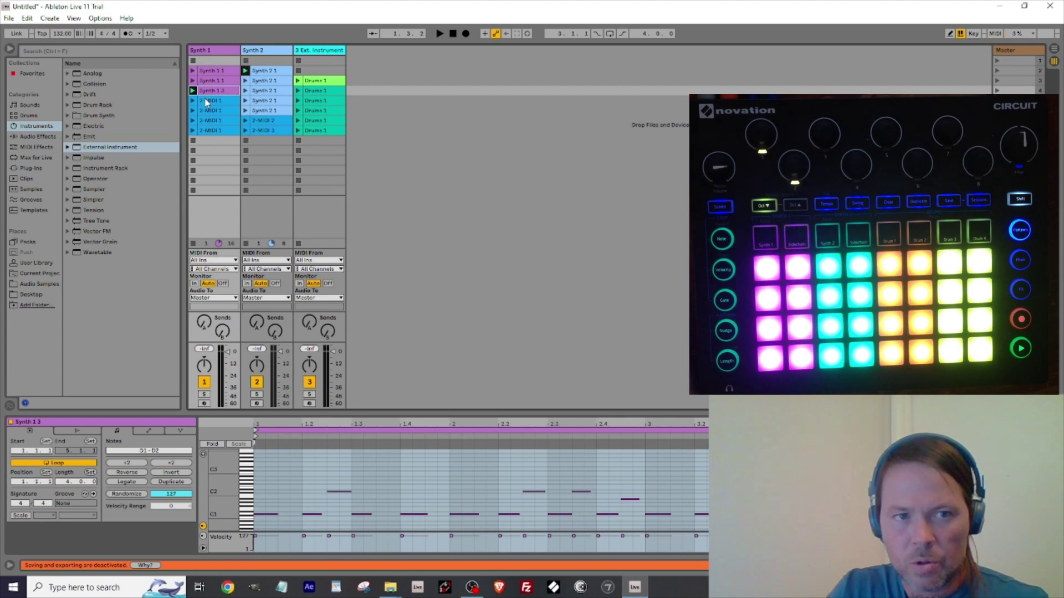
Launch the fifth-scene Synth 1 clip and transpose all its notes up an octave to D1–D4.
{"action": "left_click", "coordinate": [206, 102]}
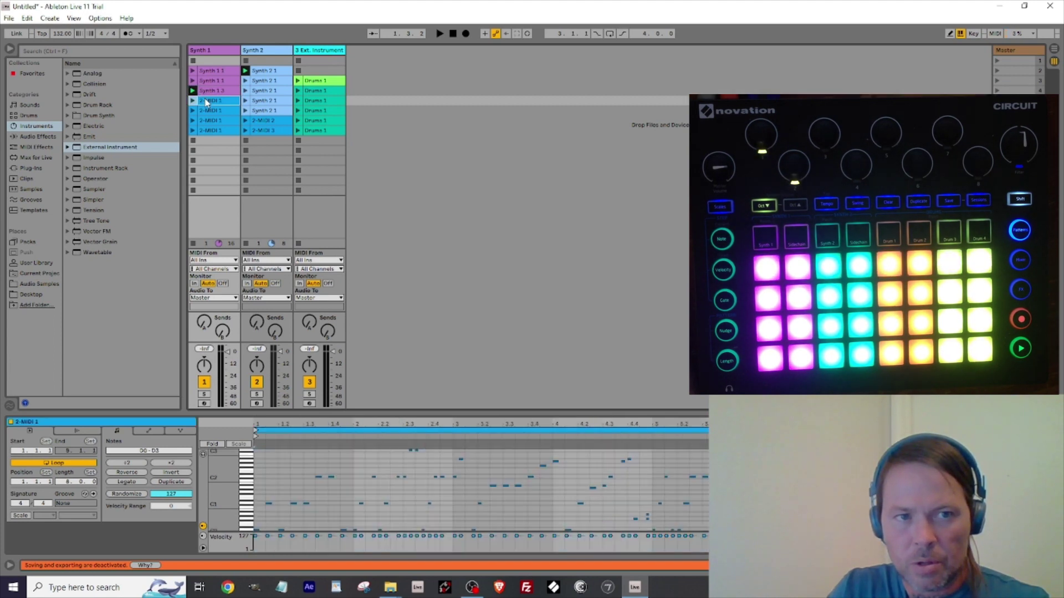
{"action": "left_click", "coordinate": [193, 101]}
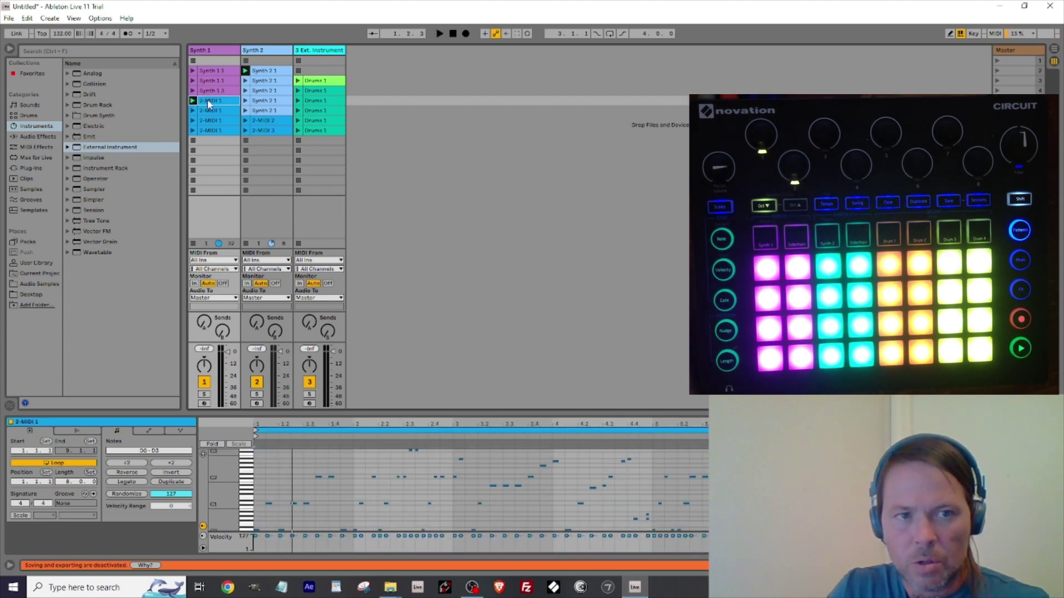
{"action": "key", "text": "ctrl+a"}
{"action": "key", "text": "shift+Up"}
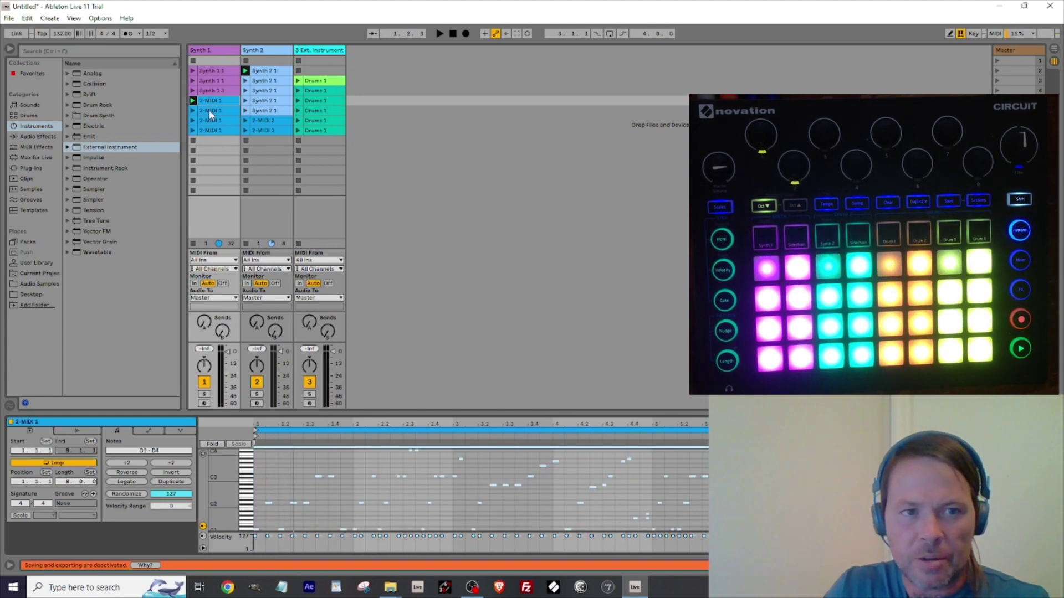
Transpose the Synth 1 clips in scenes six, seven and eight up an octave to D1–D4, launching each to audition it.
{"action": "left_click", "coordinate": [207, 110]}
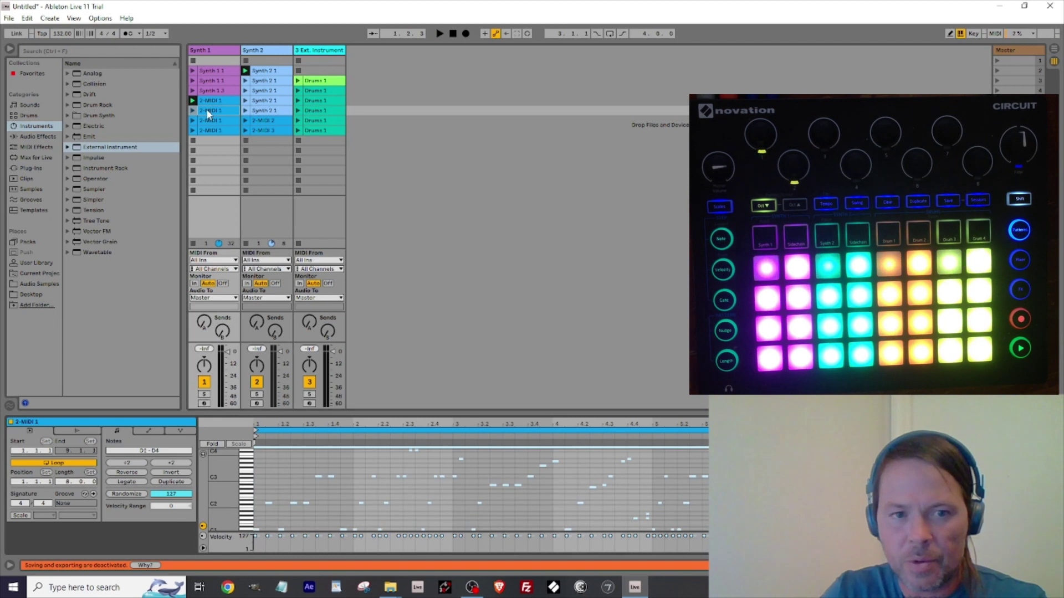
{"action": "left_click", "coordinate": [194, 110]}
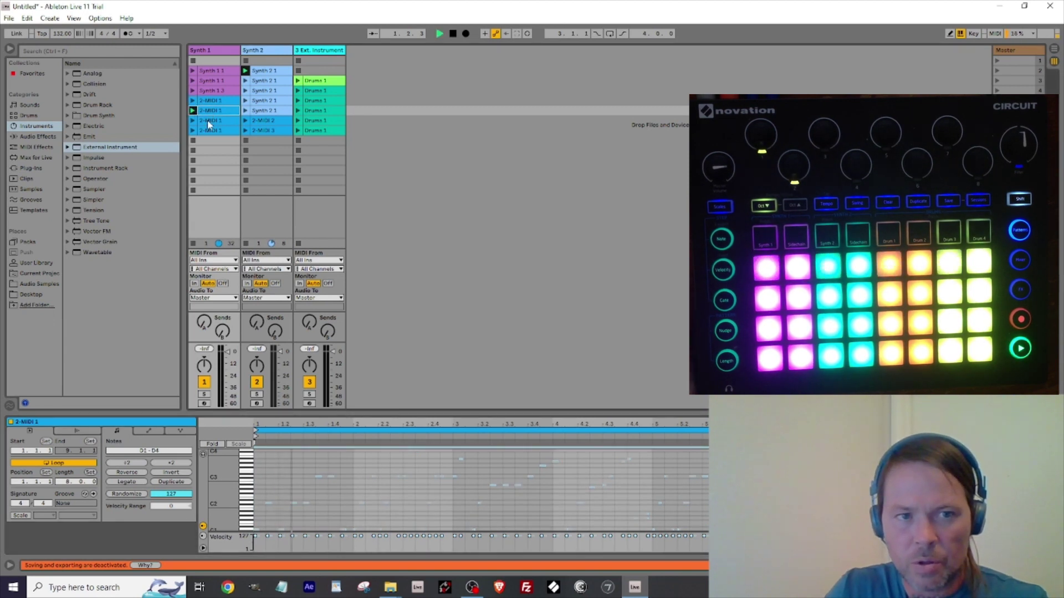
{"action": "left_click", "coordinate": [209, 121]}
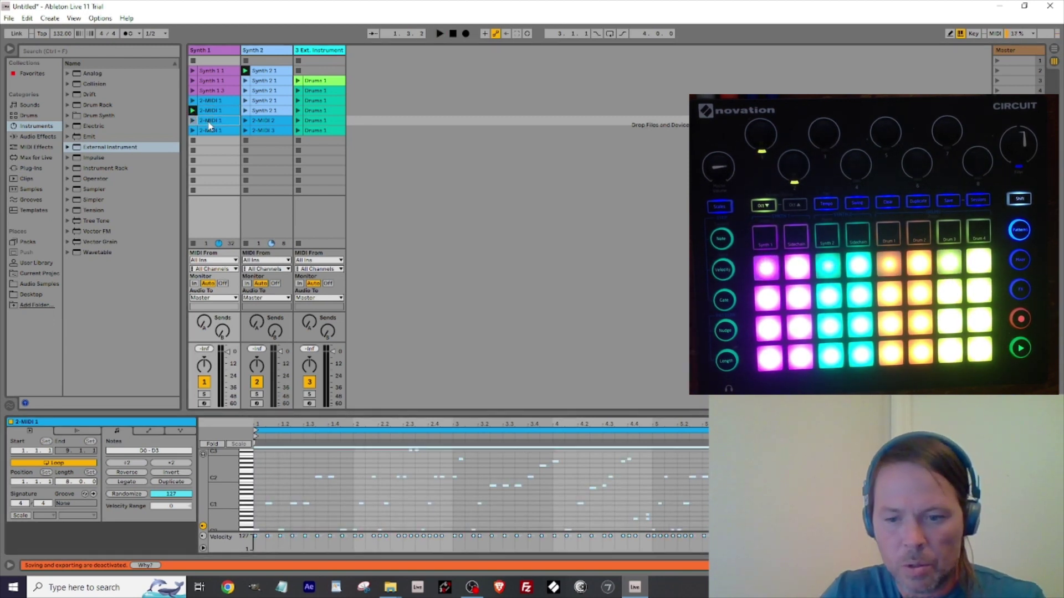
{"action": "left_click", "coordinate": [193, 121]}
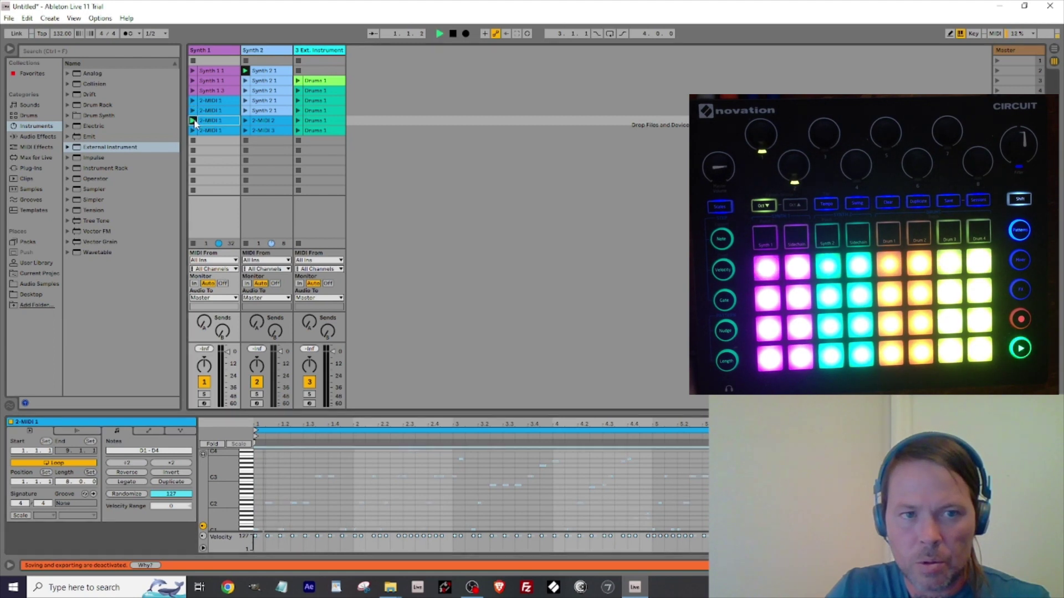
{"action": "left_click", "coordinate": [206, 131]}
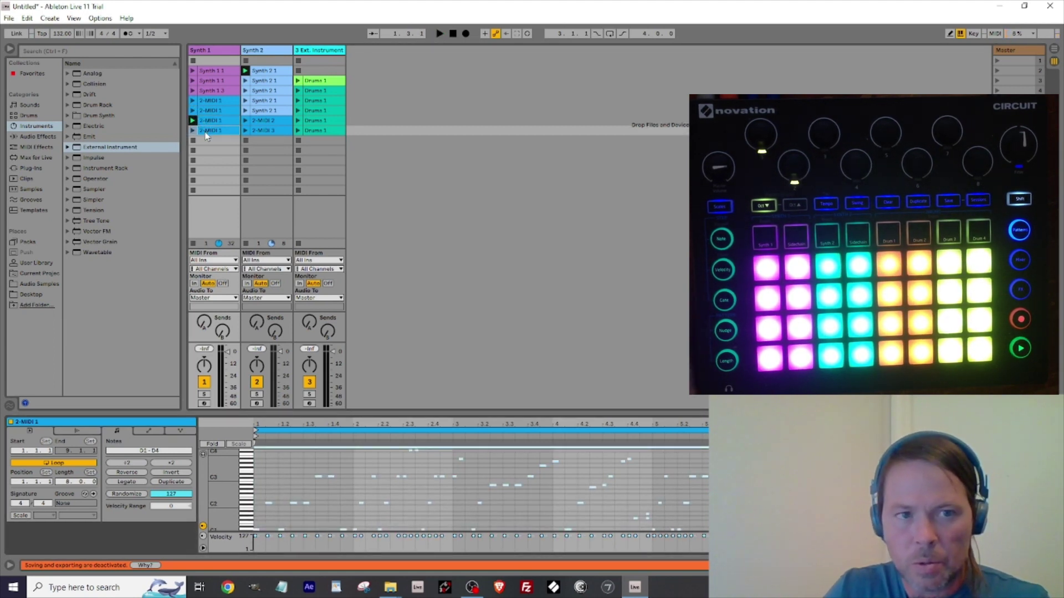
{"action": "left_click", "coordinate": [193, 131]}
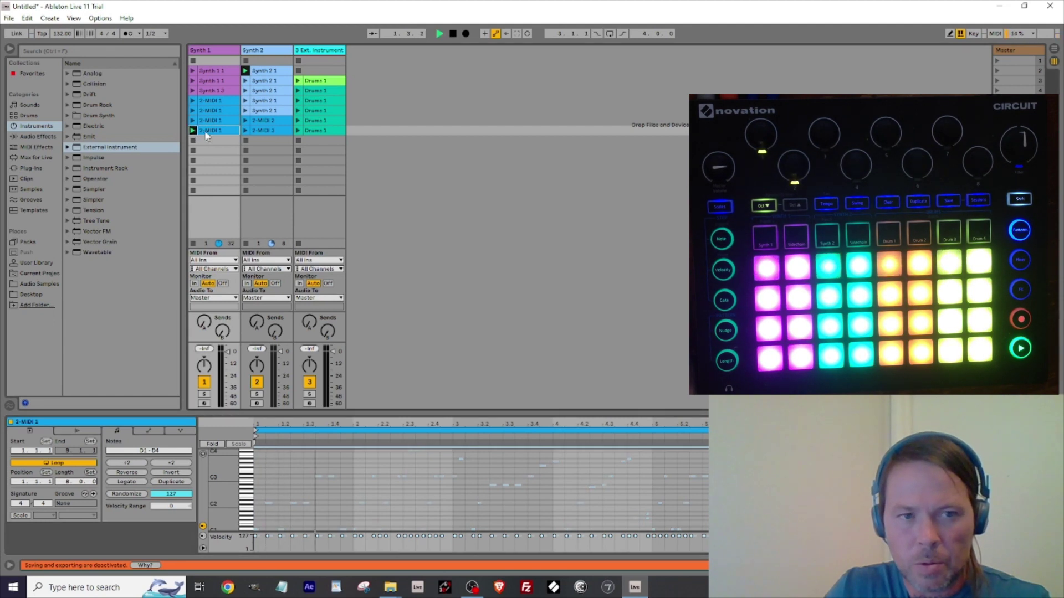
Launch the eighth-scene Synth 2 clip alongside Synth 1 and toggle playback to check both parts together.
{"action": "left_click", "coordinate": [245, 130]}
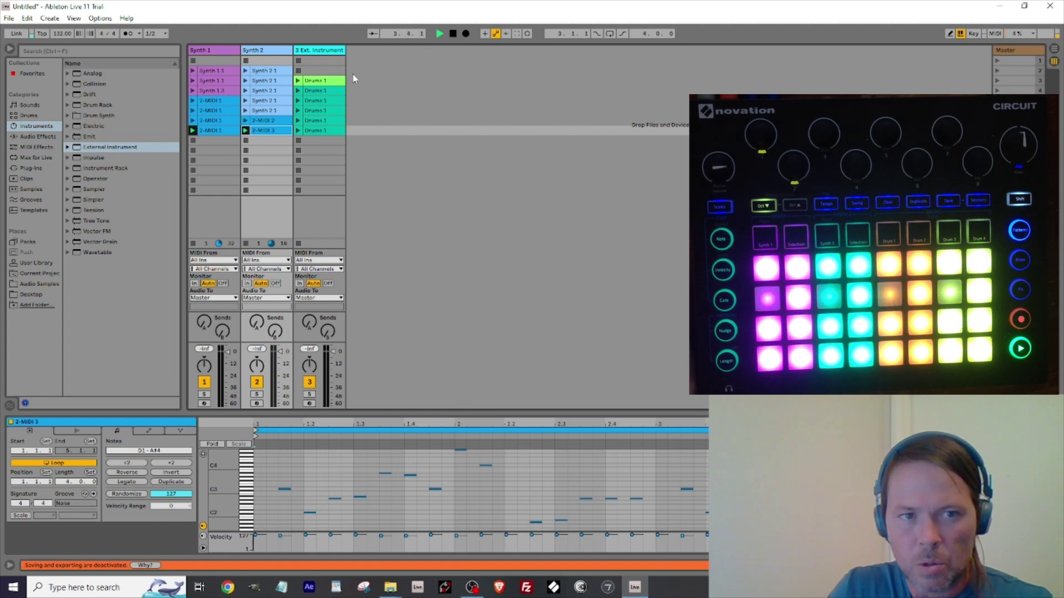
{"action": "key", "text": "space"}
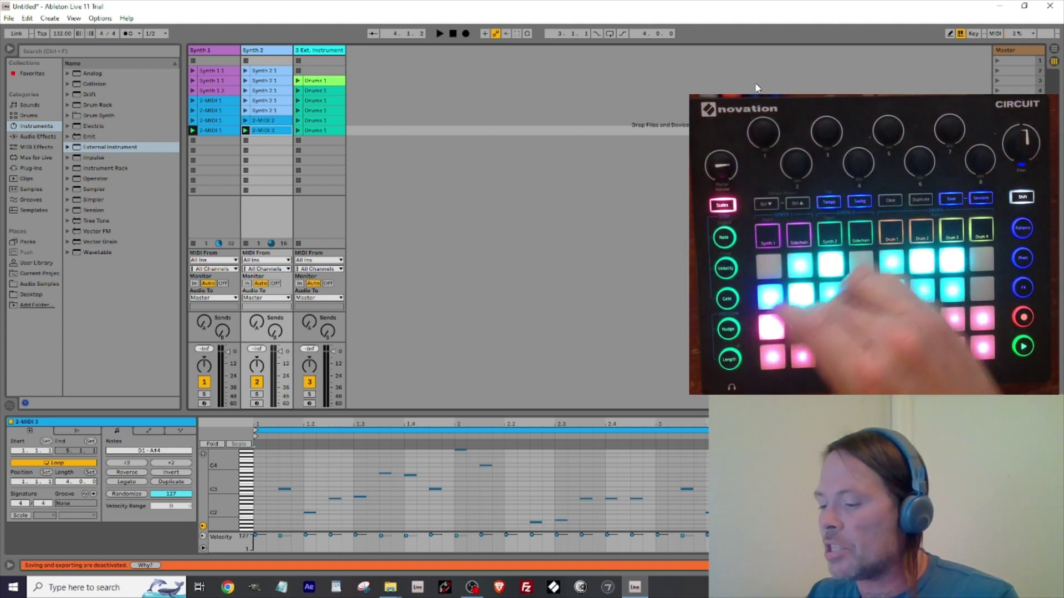
{"action": "key", "text": "space"}
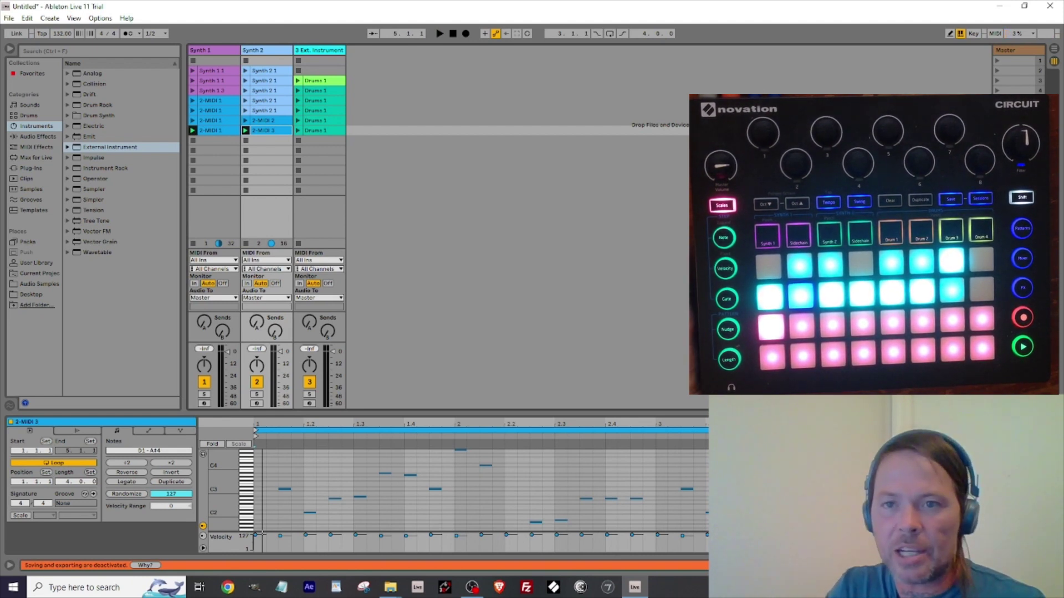
Audition scene five and scene two across all tracks, and stop playback.
{"action": "left_click", "coordinate": [997, 100]}
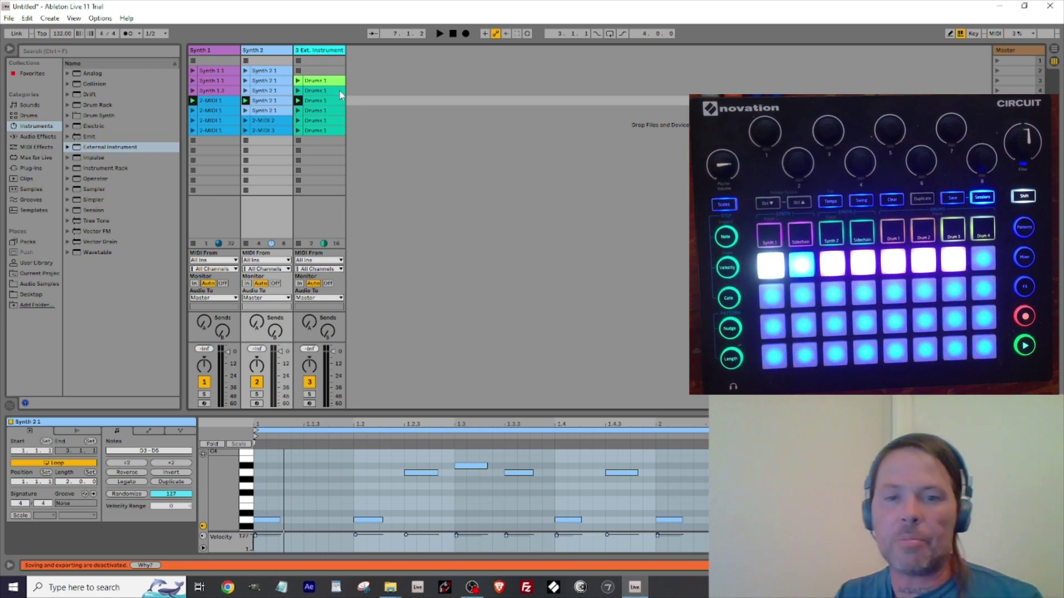
{"action": "left_click", "coordinate": [997, 71]}
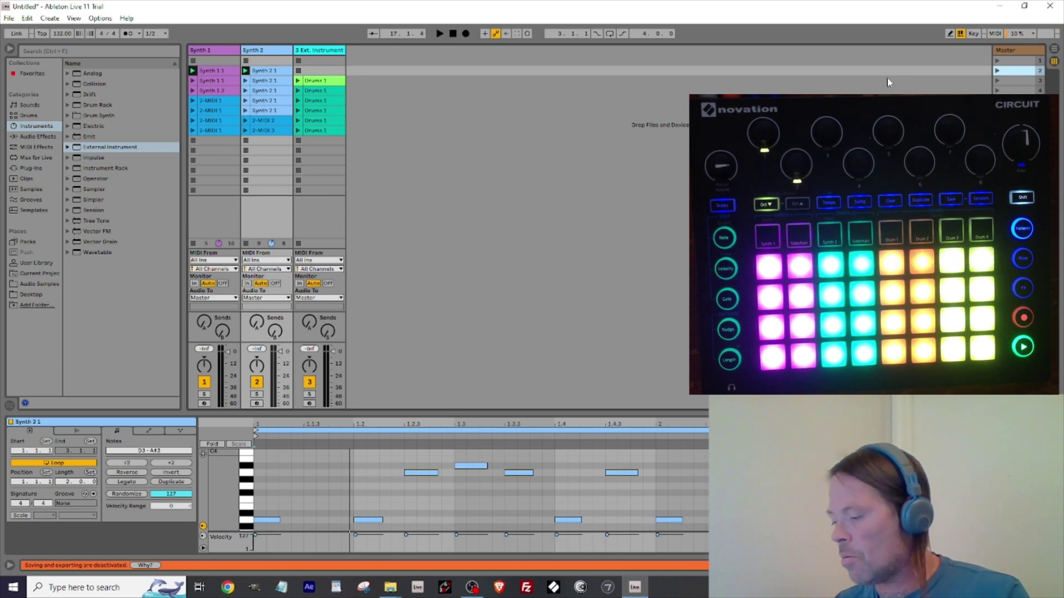
{"action": "key", "text": "space"}
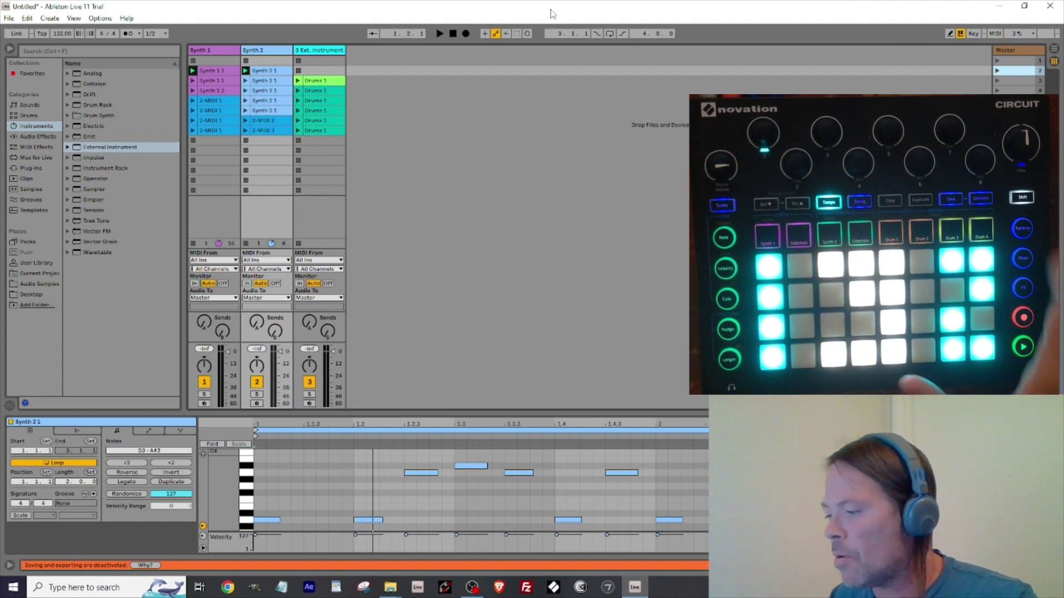
Configure the Yamaha Steinberg USB ASIO driver to Low Latency mode with a 64-sample buffer and close the preferences.
{"action": "key", "text": "ctrl+comma"}
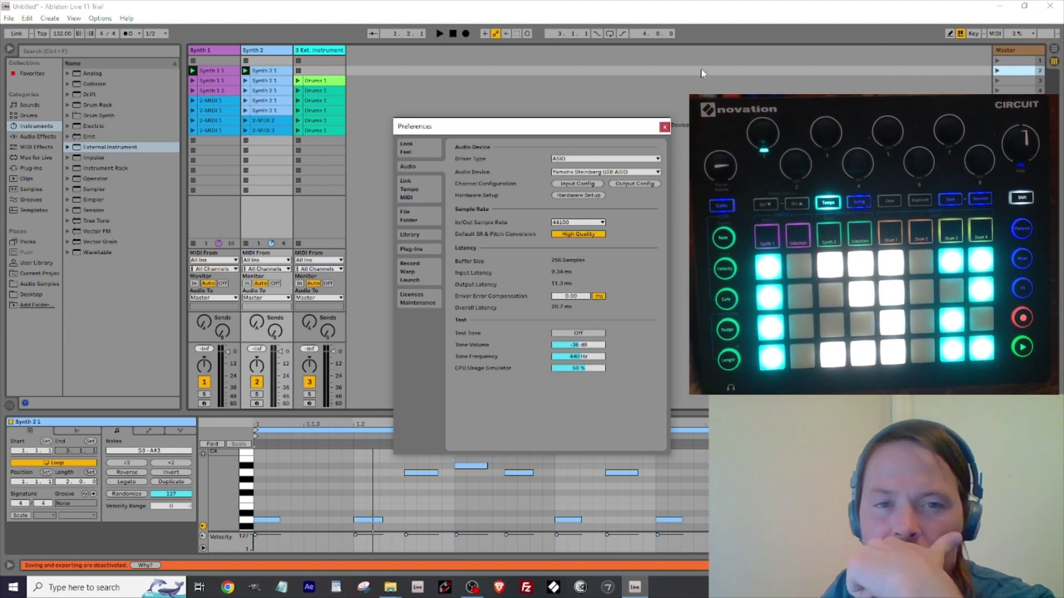
{"action": "left_click", "coordinate": [579, 196]}
{"action": "left_click", "coordinate": [555, 268]}
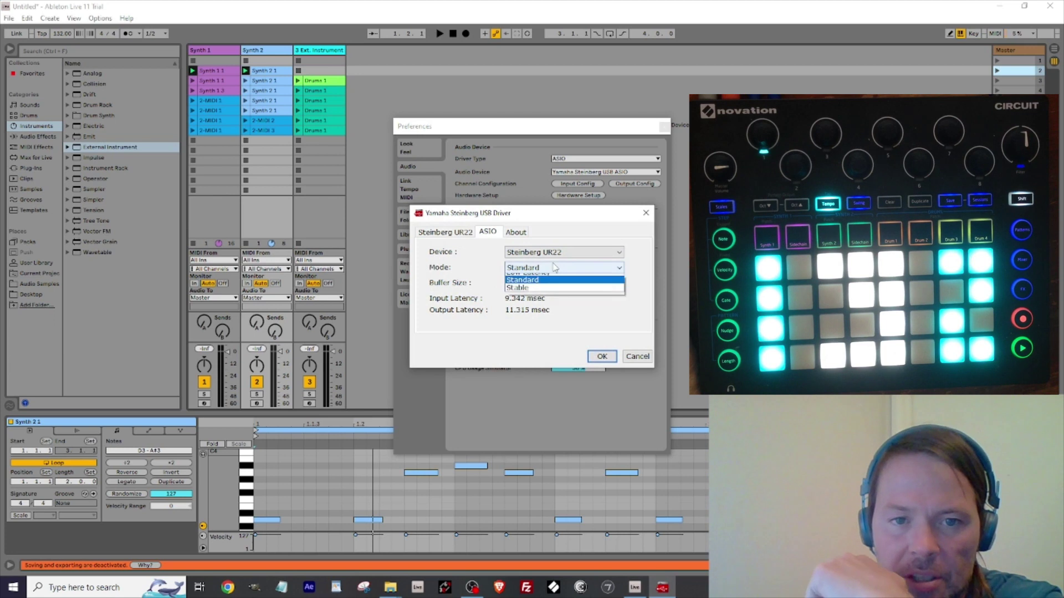
{"action": "left_click", "coordinate": [546, 290]}
{"action": "left_click", "coordinate": [546, 284]}
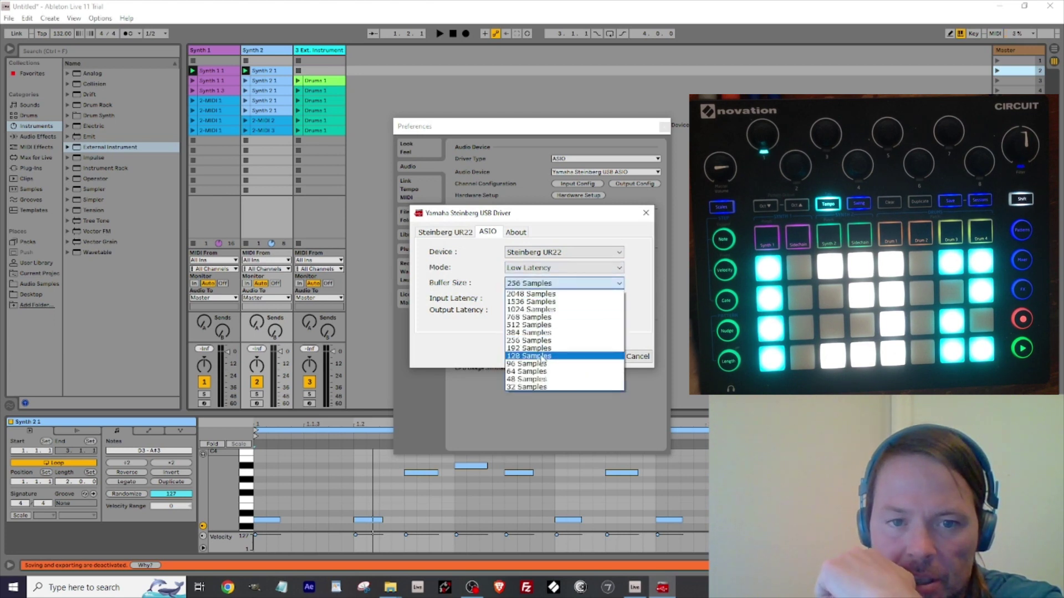
{"action": "left_click", "coordinate": [537, 372]}
{"action": "left_click", "coordinate": [537, 372]}
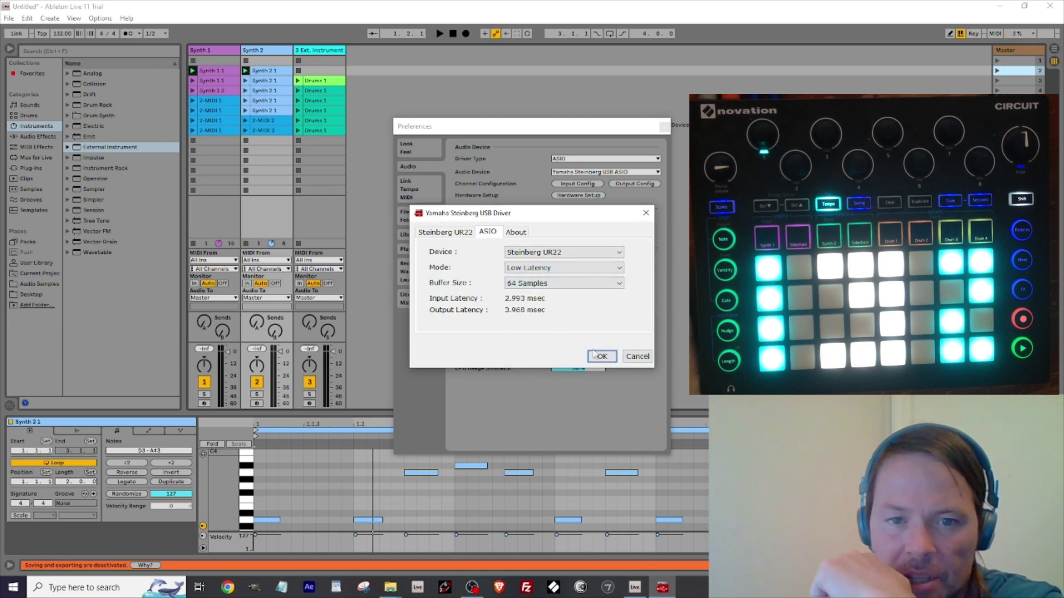
{"action": "left_click", "coordinate": [597, 356]}
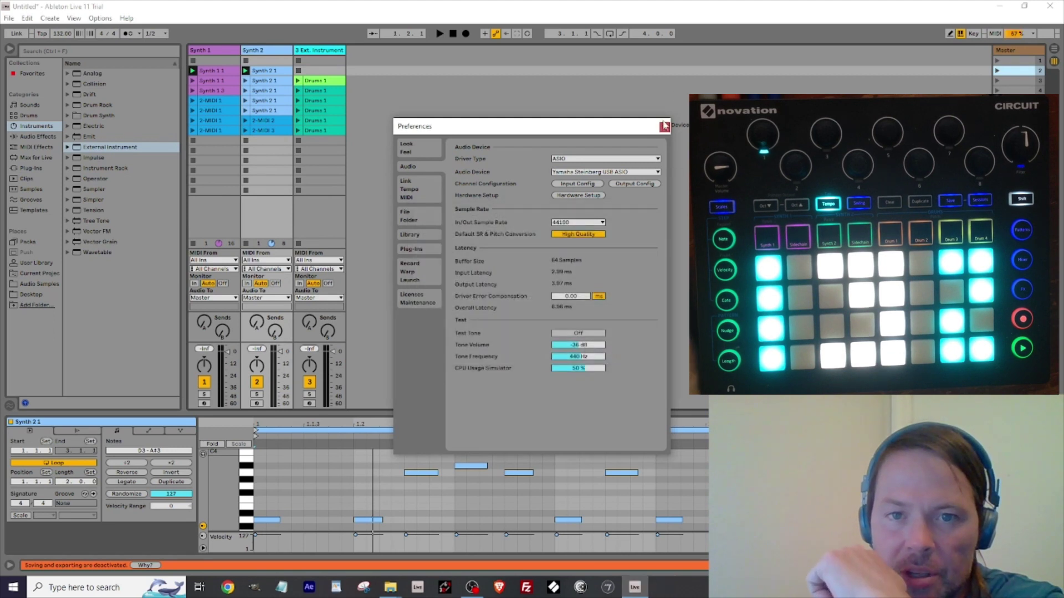
{"action": "left_click", "coordinate": [664, 125]}
Play scene two and launch scene three to check how the Circuit responds with the reduced buffer.
{"action": "key", "text": "space"}
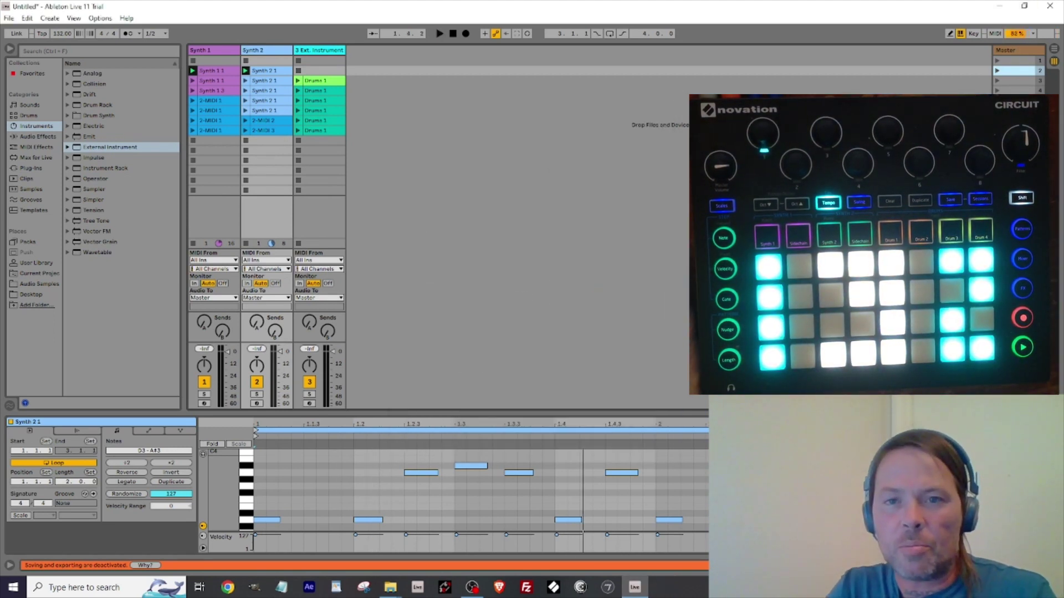
{"action": "key", "text": "Return"}
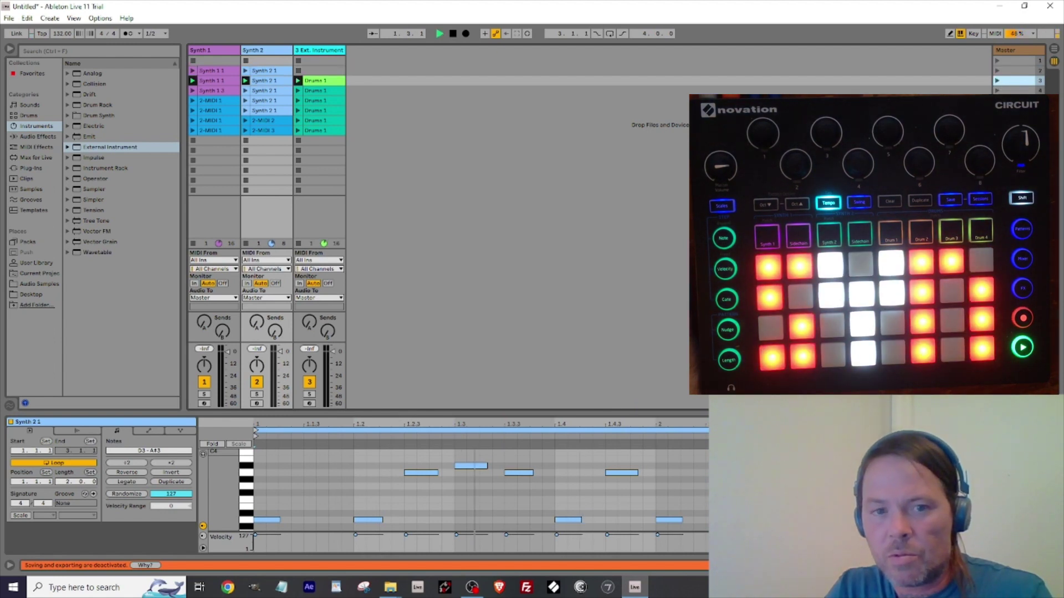
{"action": "key", "text": "space"}
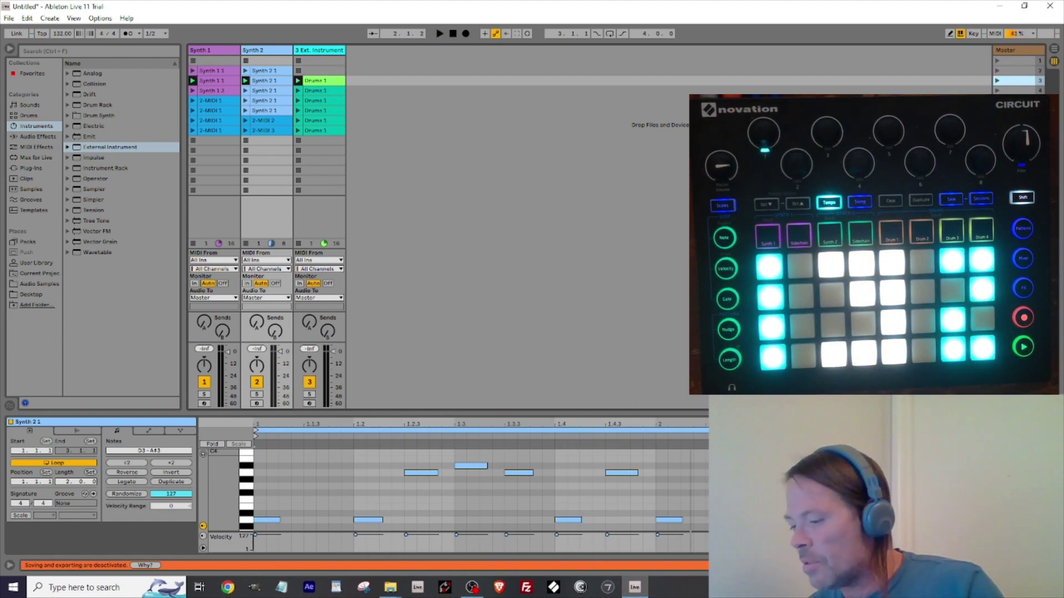
{"action": "key", "text": "space"}
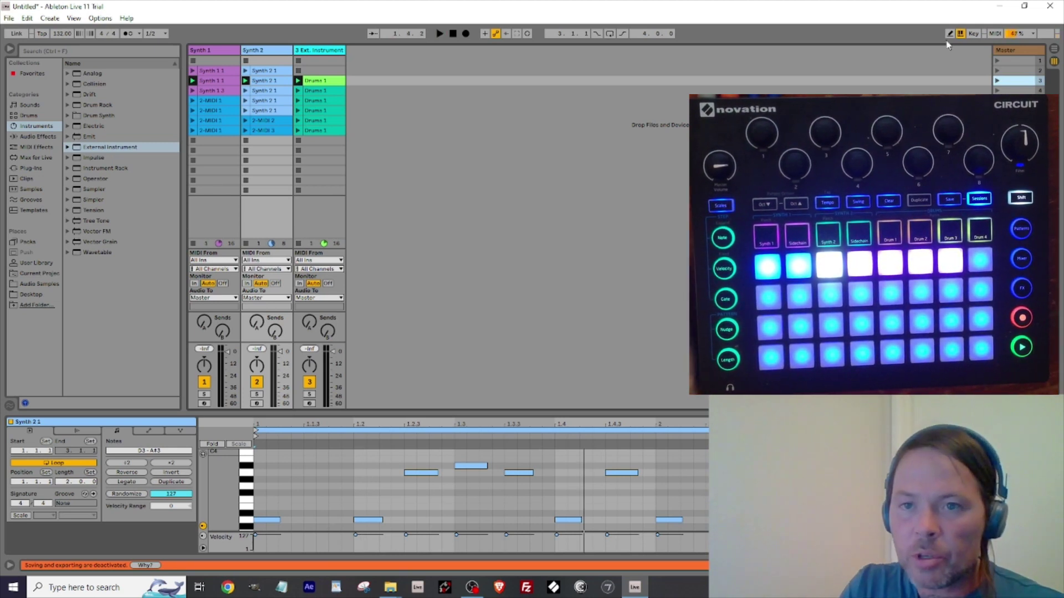
Launch scenes four, five, six and seven in turn to hear each full arrangement on the Circuit.
{"action": "left_click", "coordinate": [997, 90]}
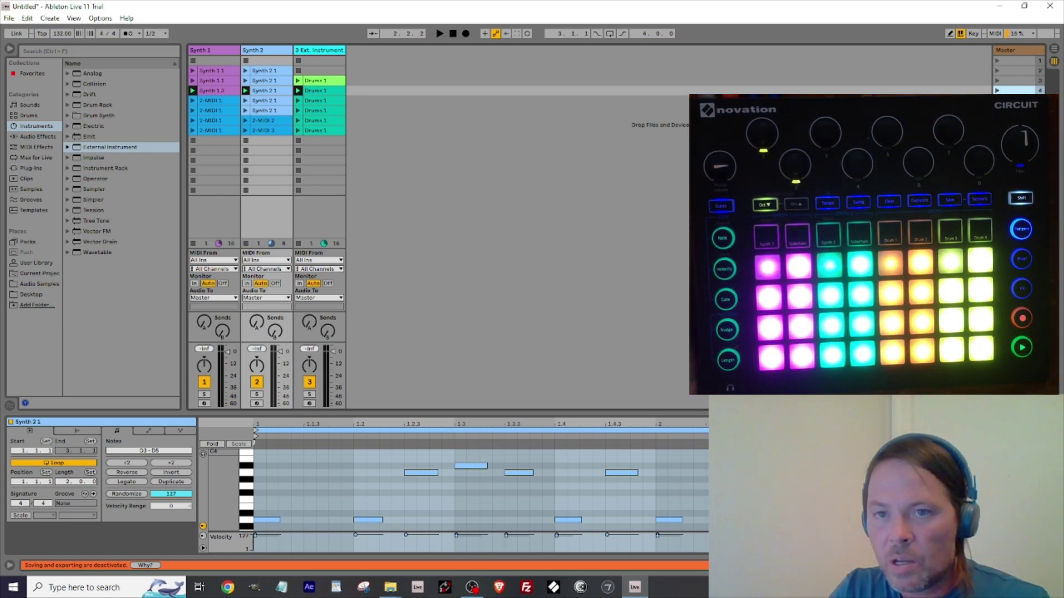
{"action": "key", "text": "Down"}
{"action": "key", "text": "Return"}
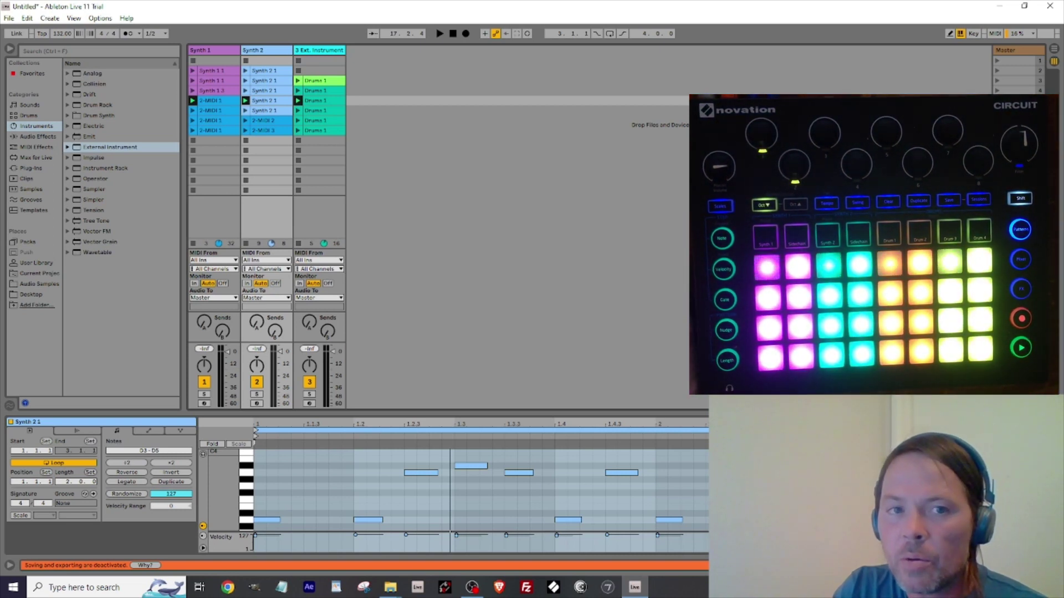
{"action": "key", "text": "Return"}
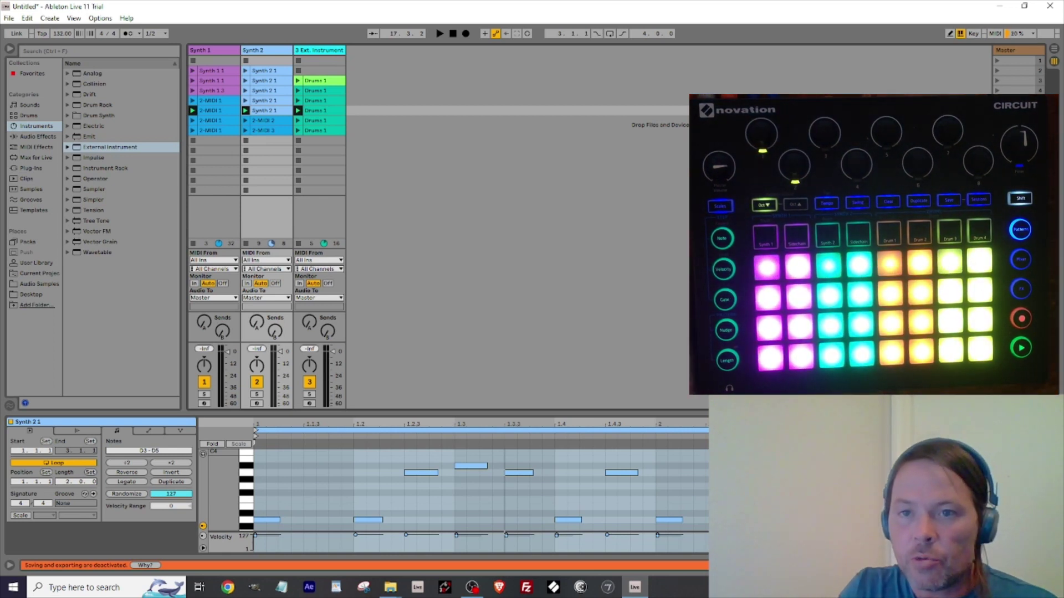
{"action": "key", "text": "Down"}
{"action": "key", "text": "Return"}
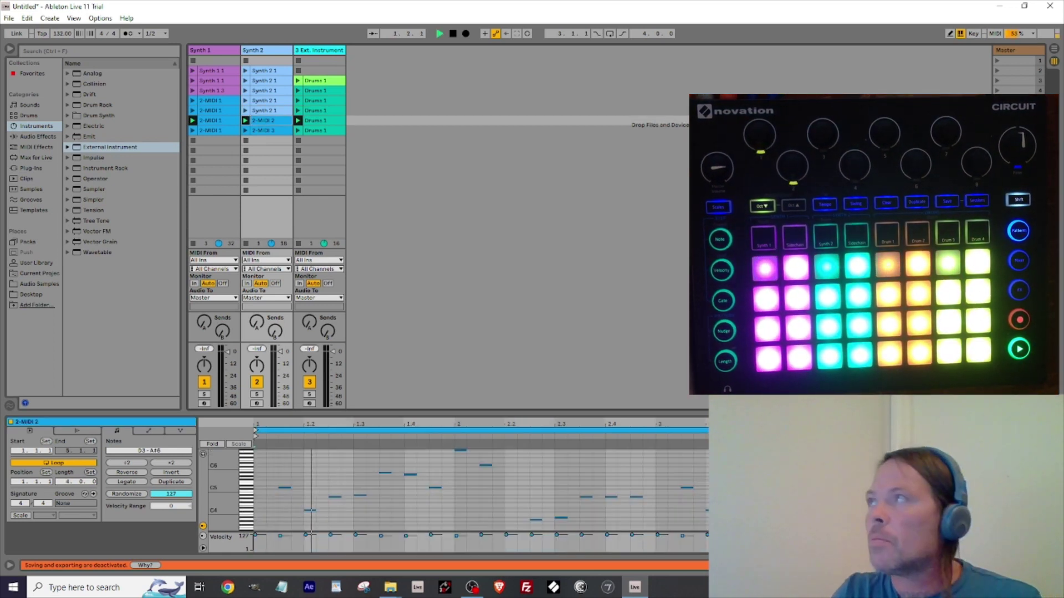